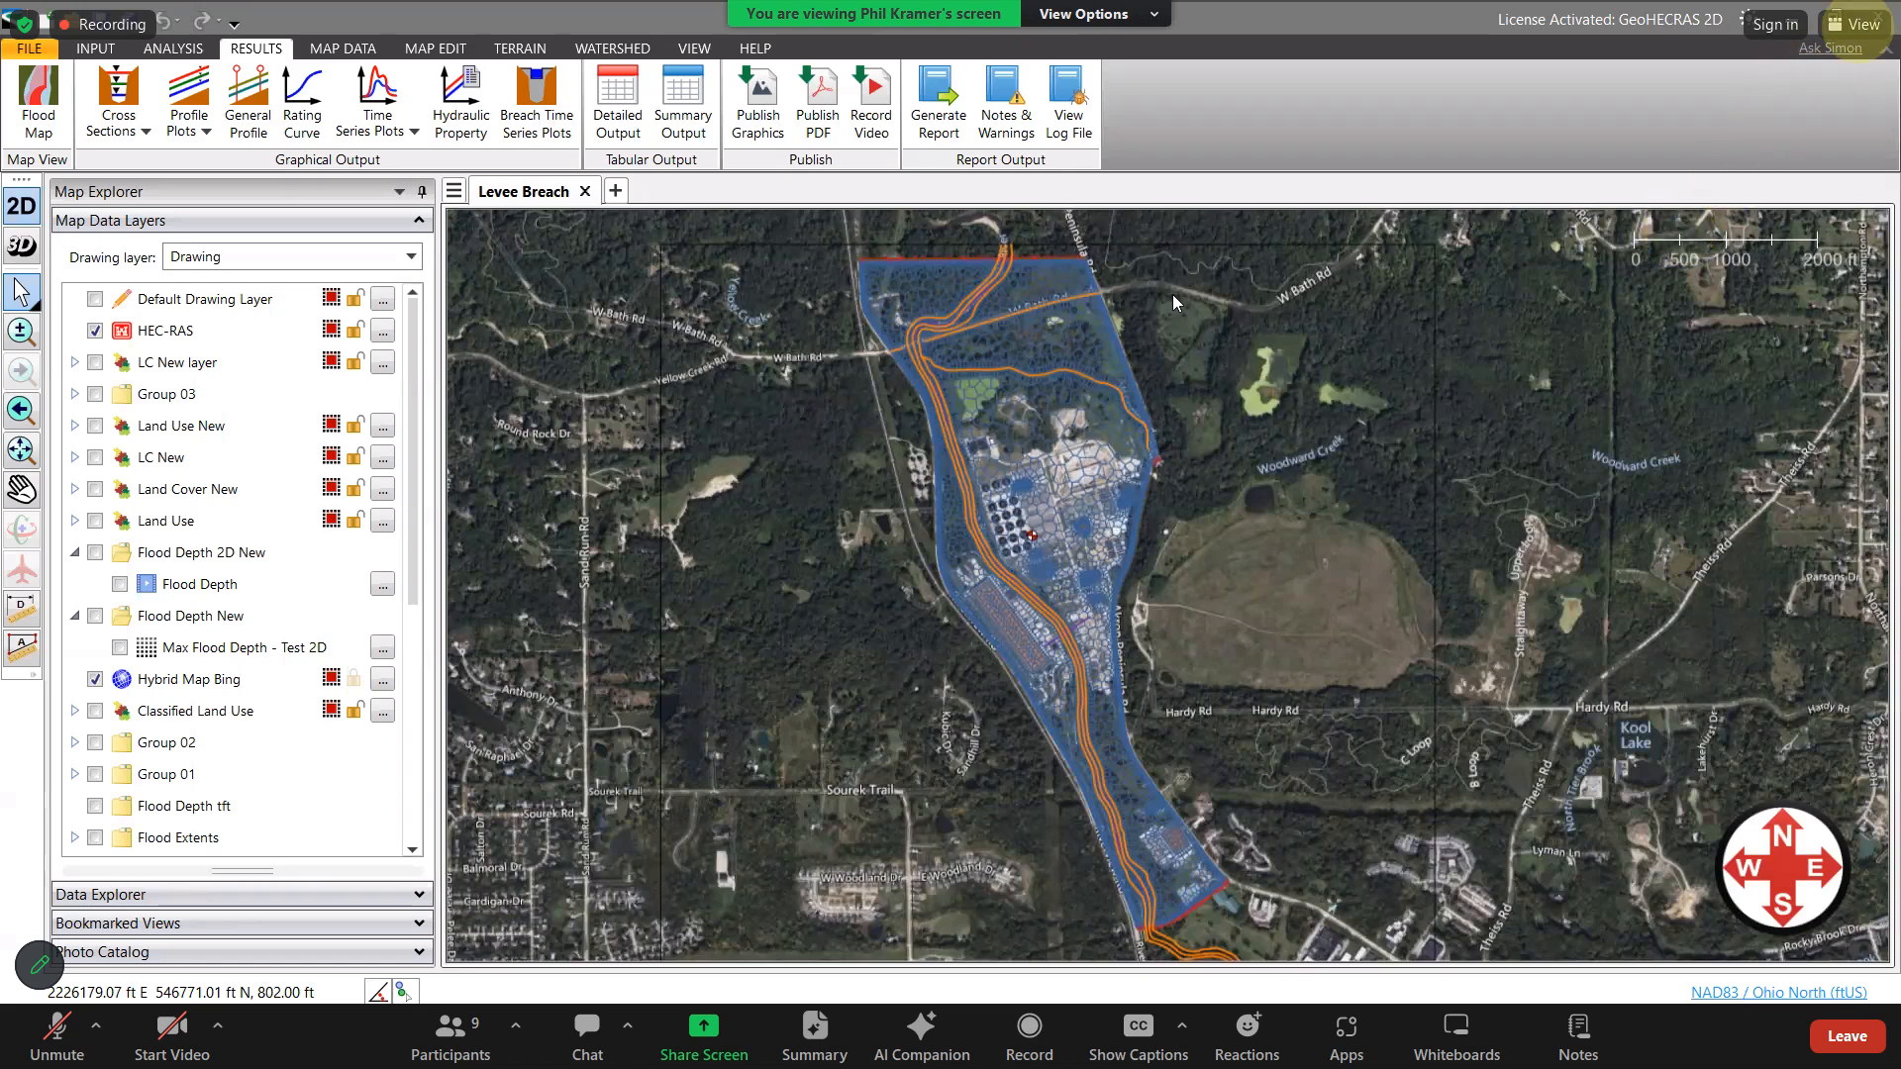
left_click(1855, 24)
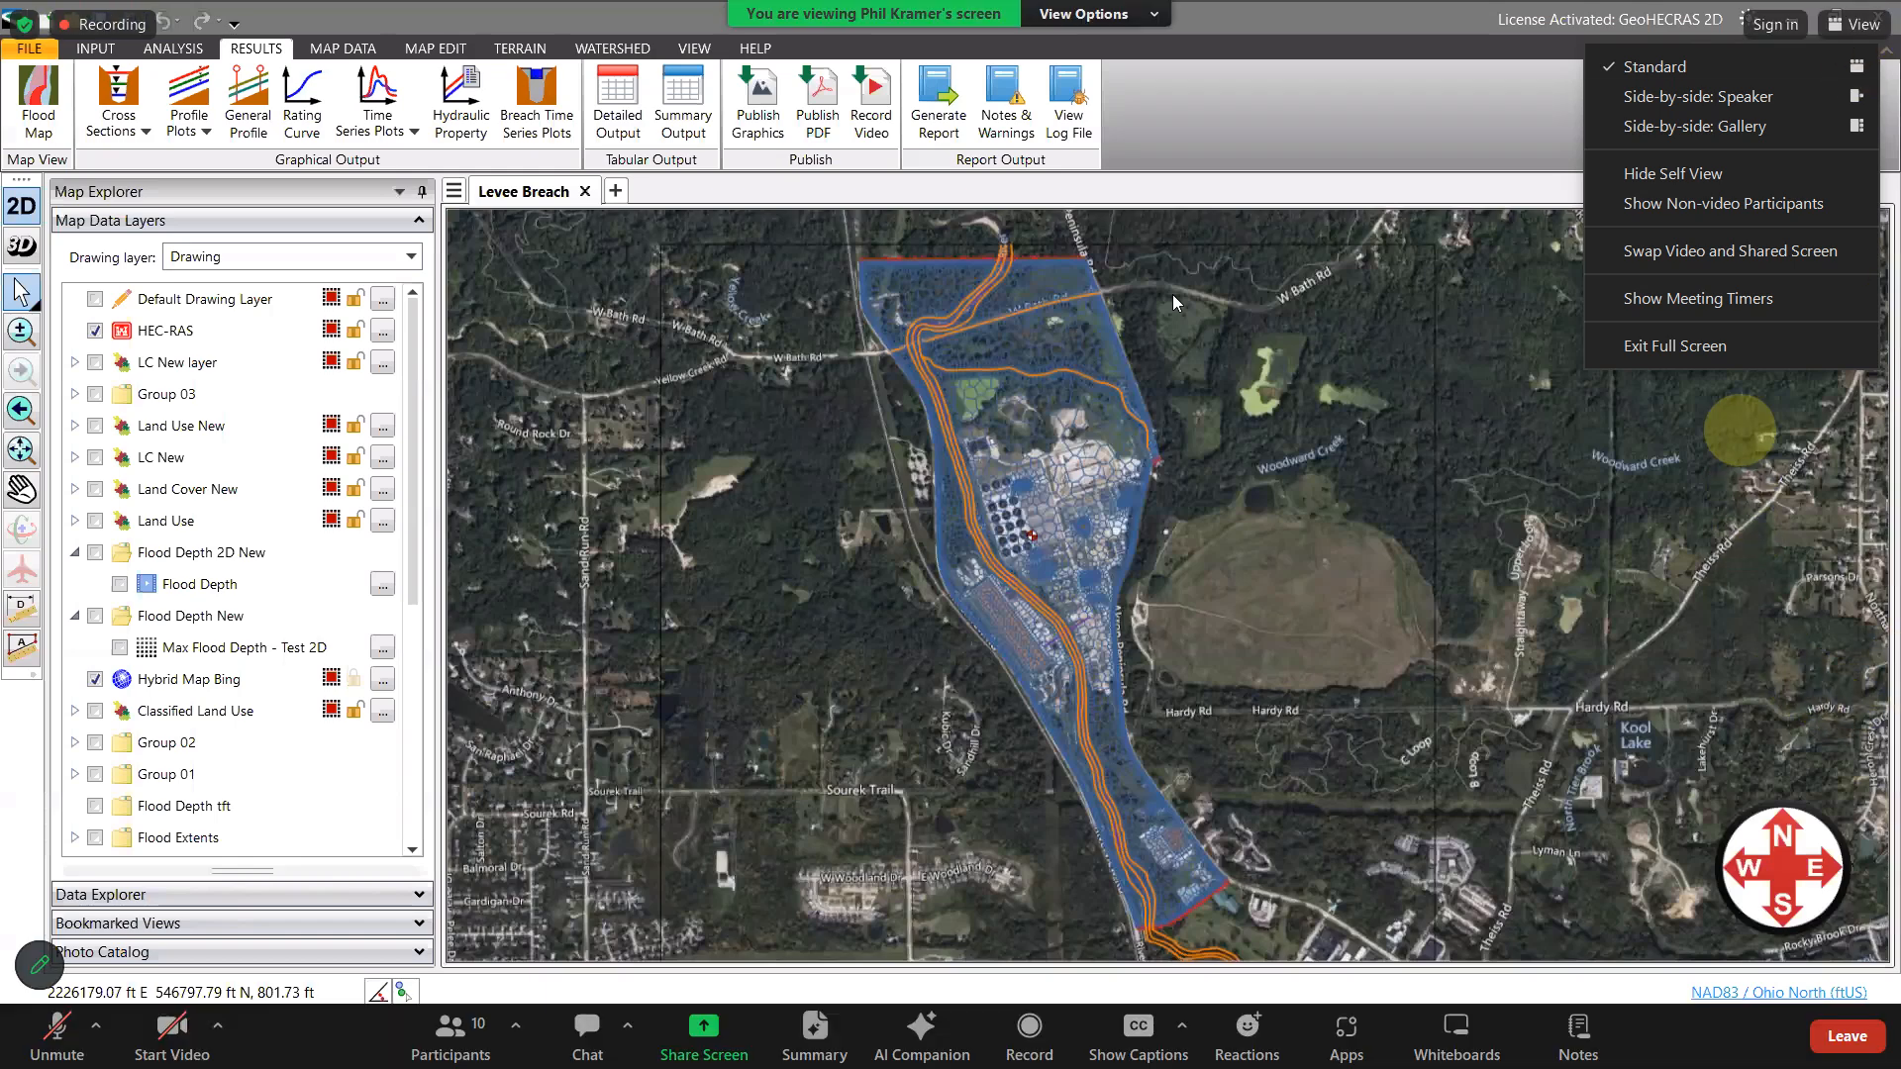
left_click(1715, 481)
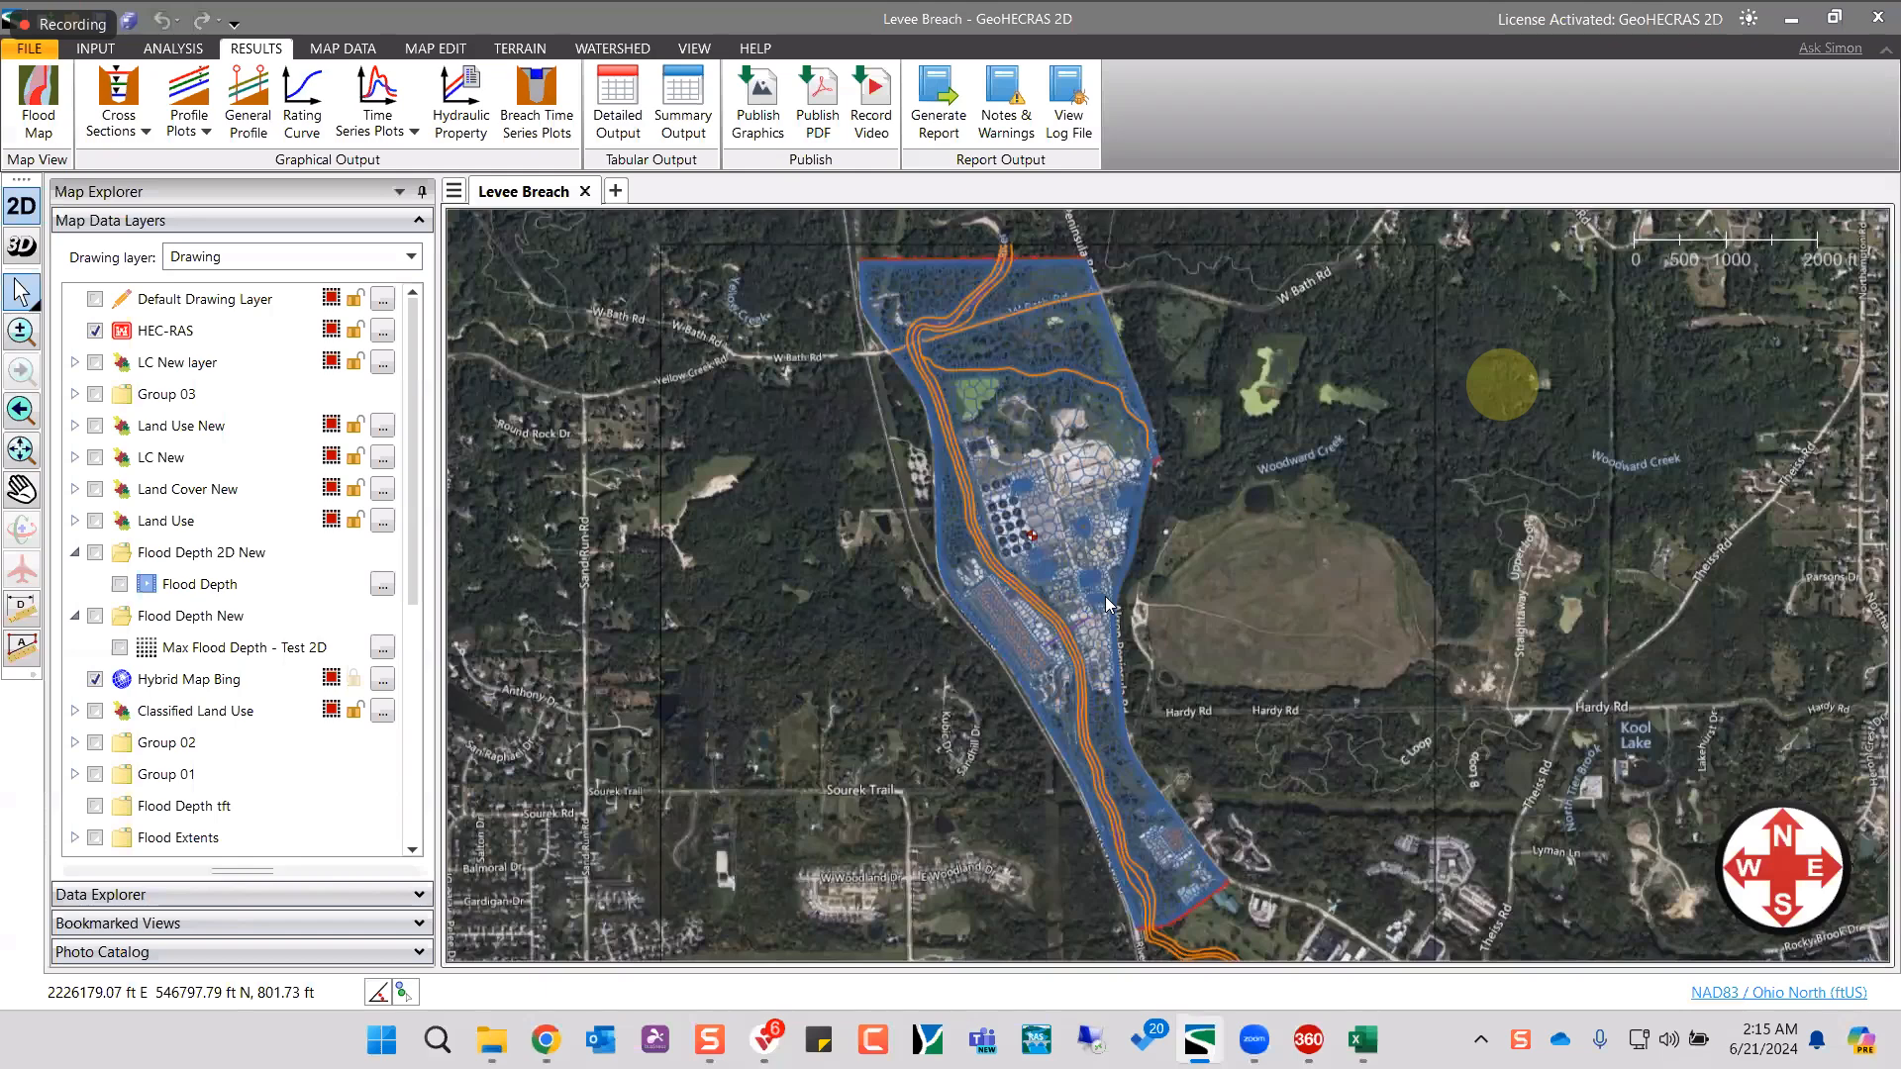
- Display the Flood Depth results layer of the Flood Depth 2D New group on the Levee Breach map
scroll(1106, 604, "down", 1)
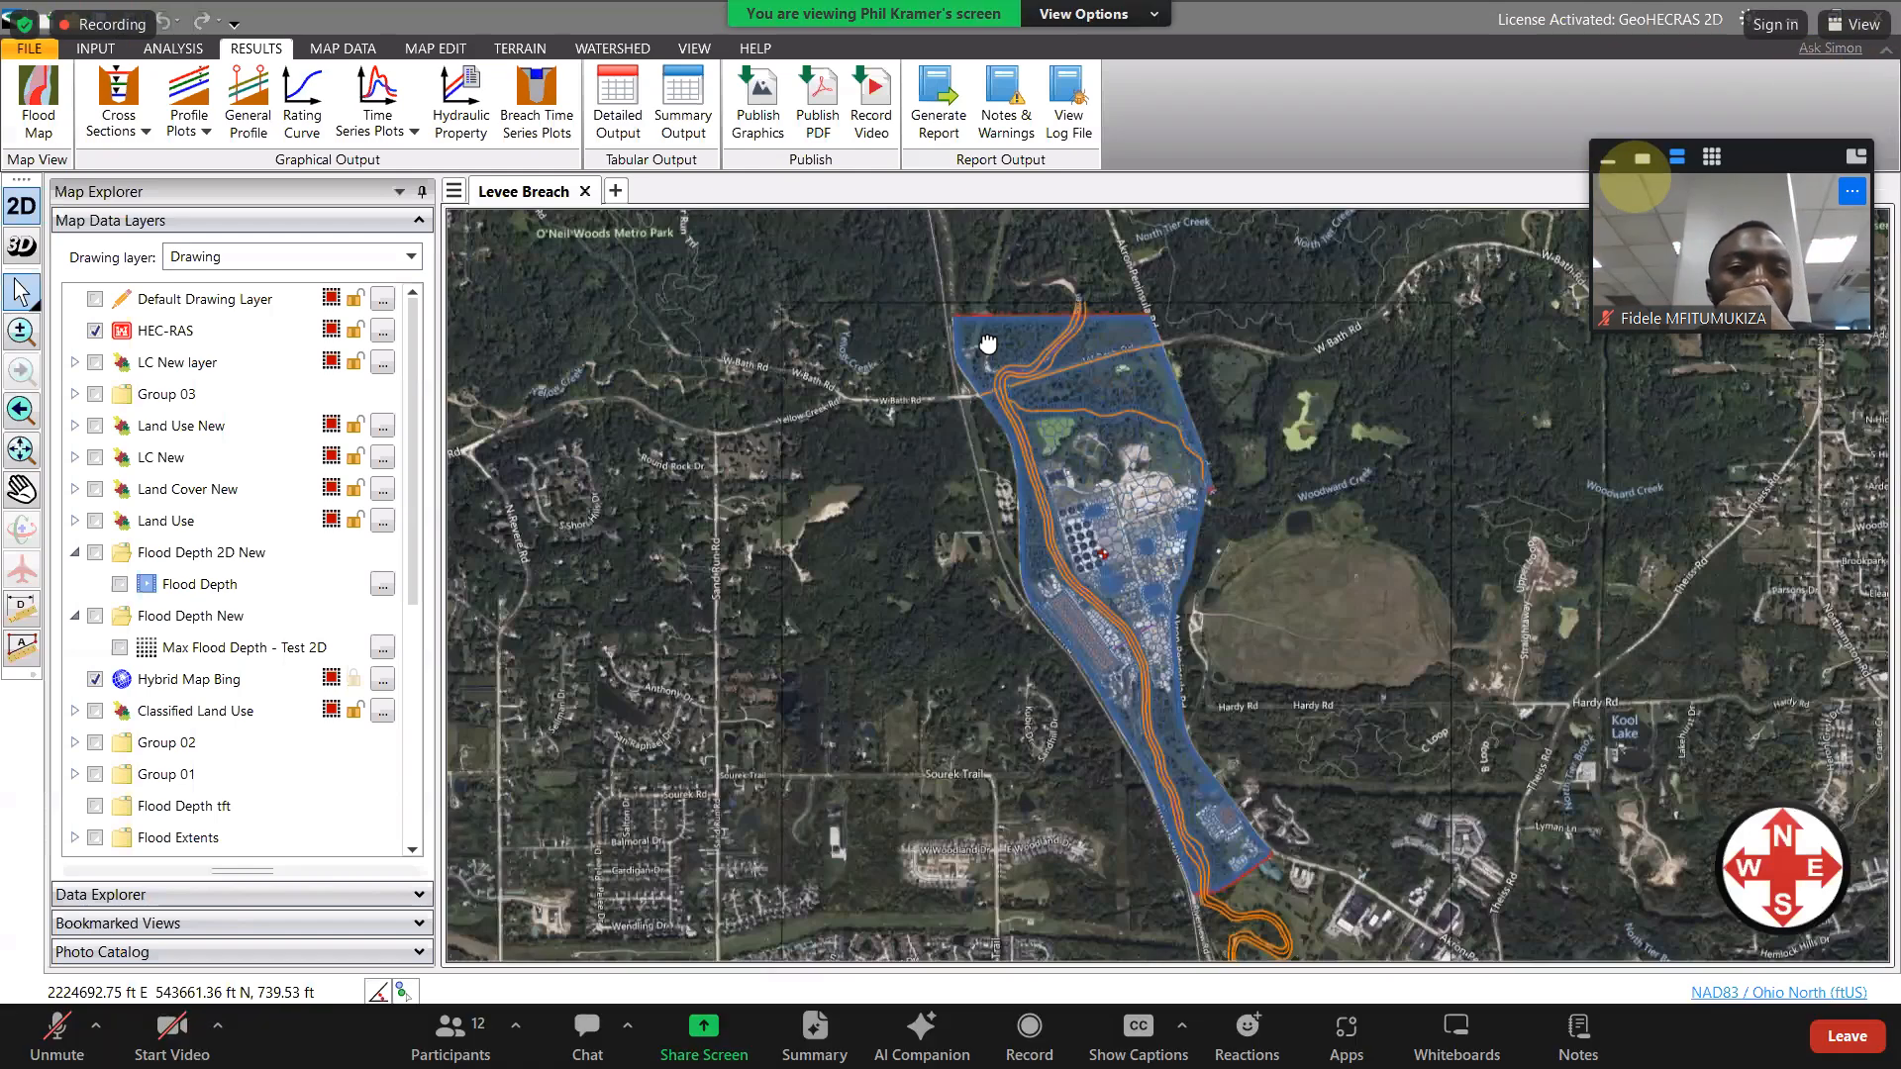
left_click(120, 585)
left_click(1608, 159)
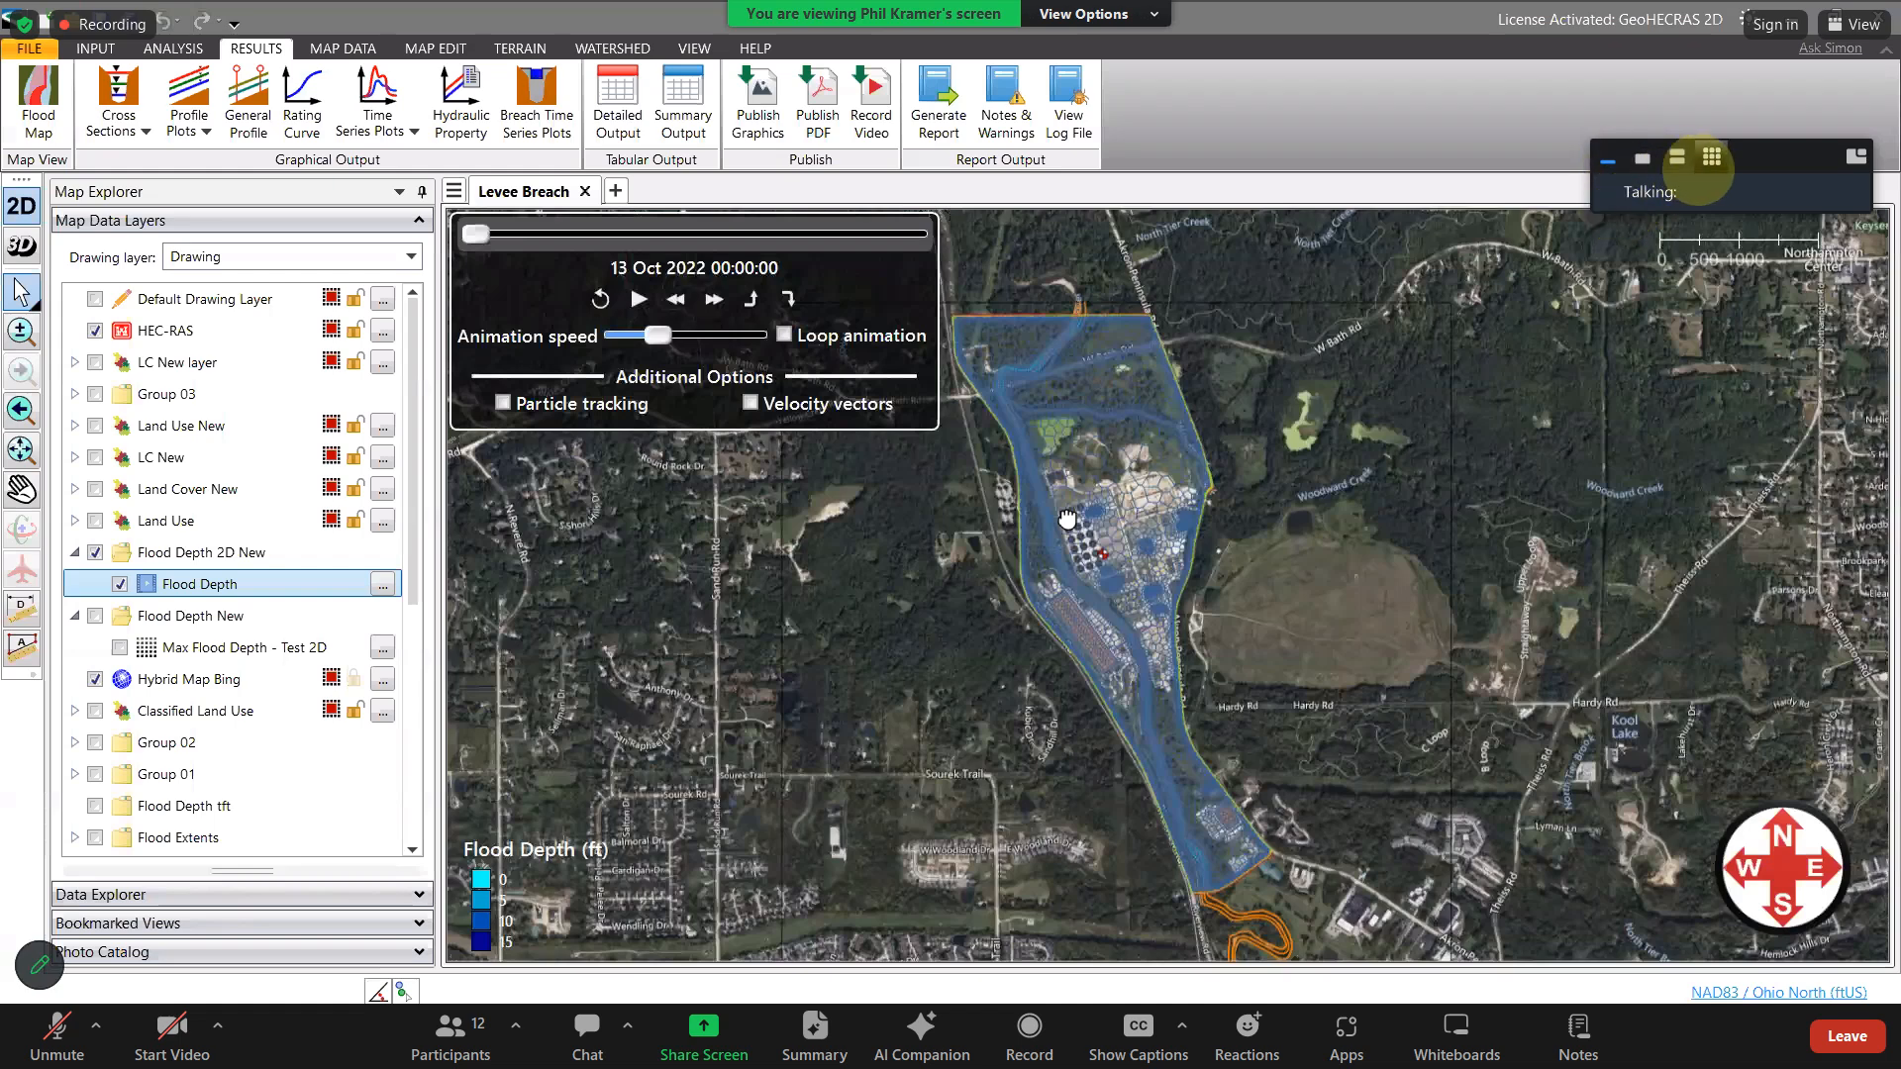
left_click_drag(1759, 158, 1822, 1068)
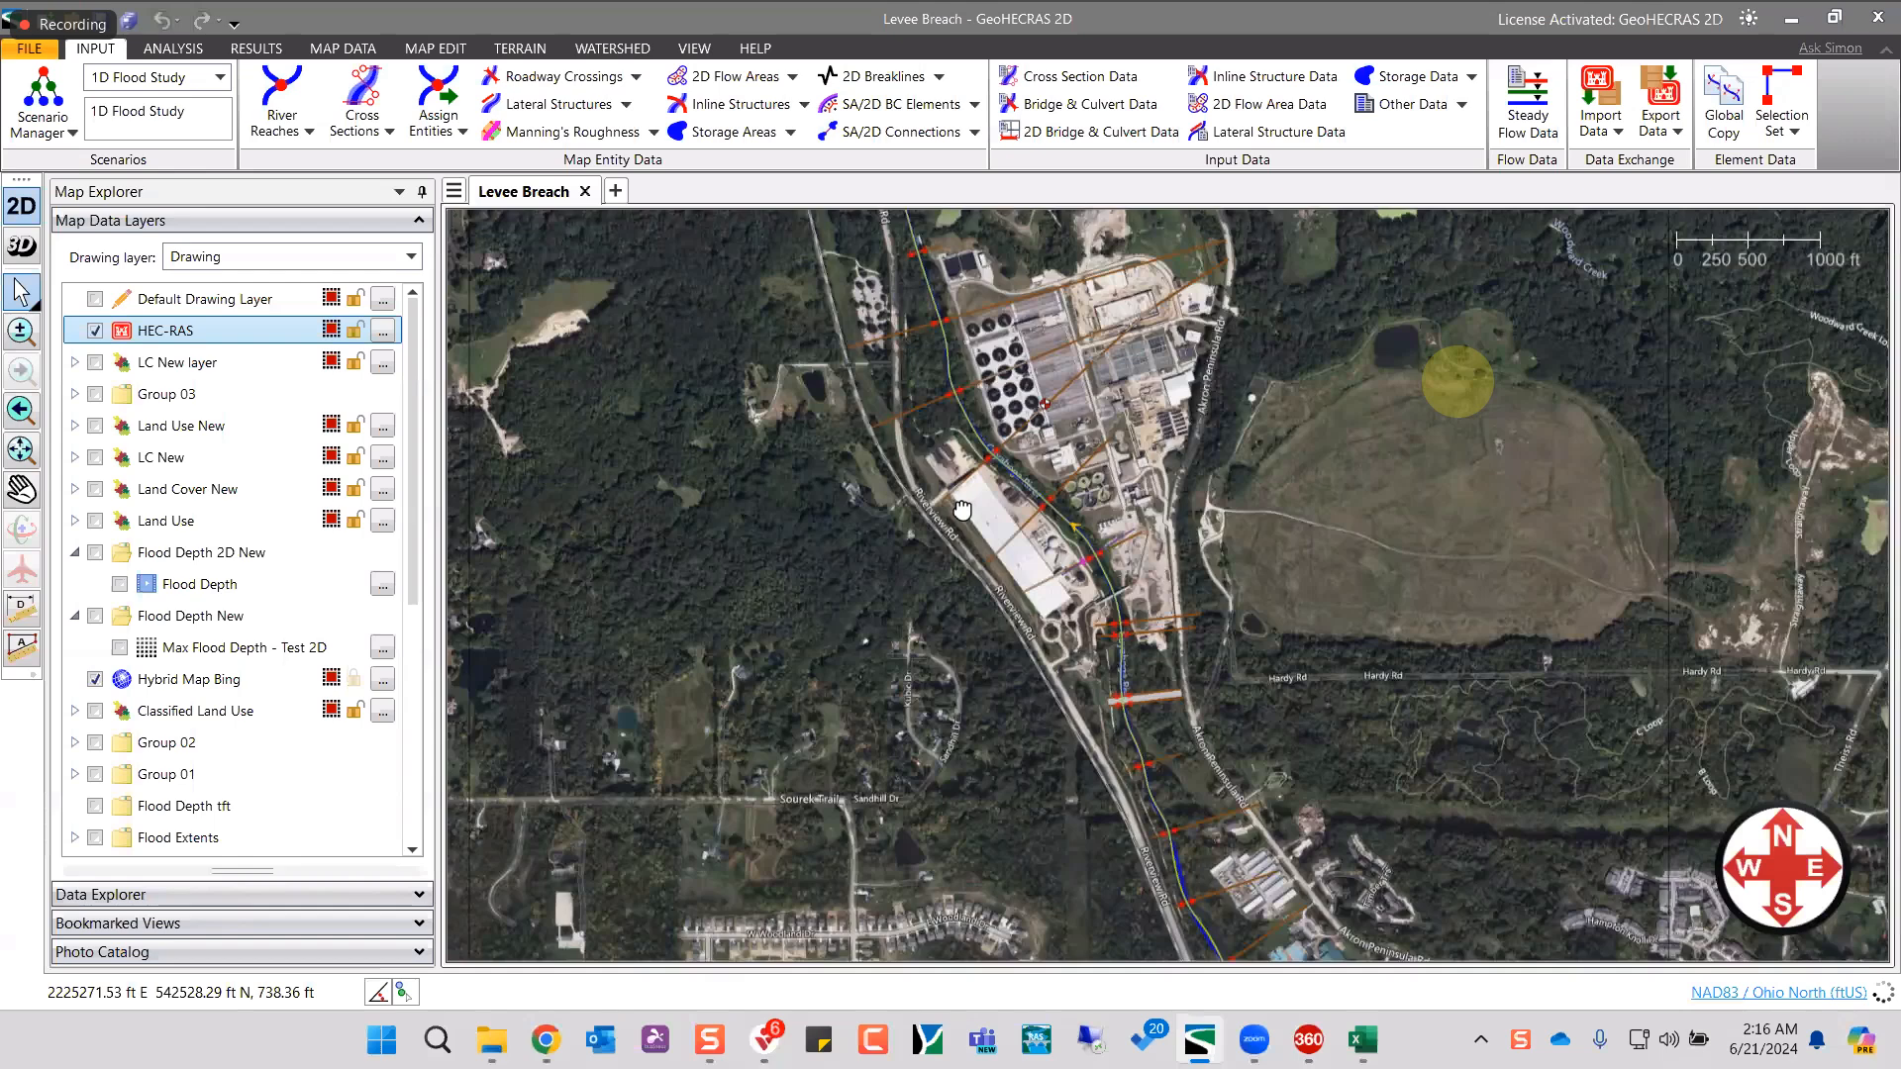
- Examine the river reach and its cross sections around the treatment plant in the 1D Flood Study scenario
left_click_drag(962, 510, 961, 667)
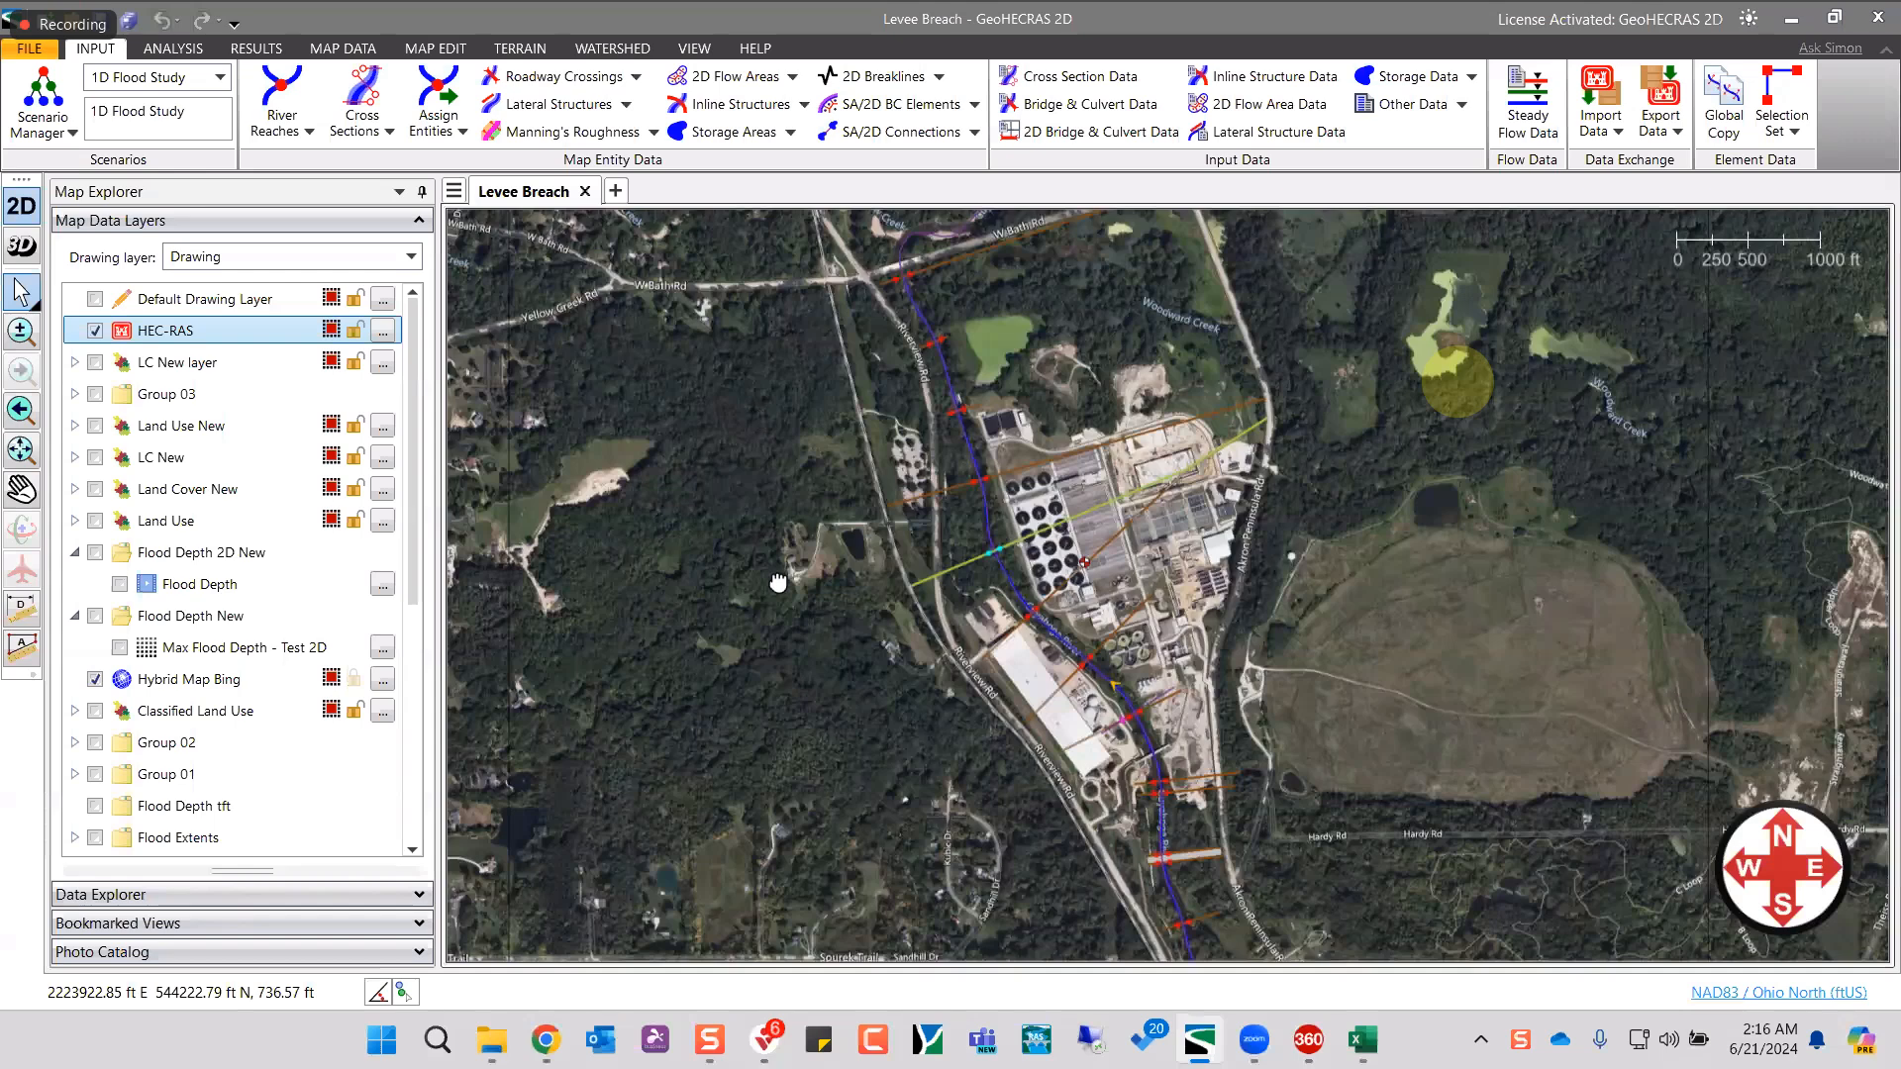
scroll(859, 603, "up", 1)
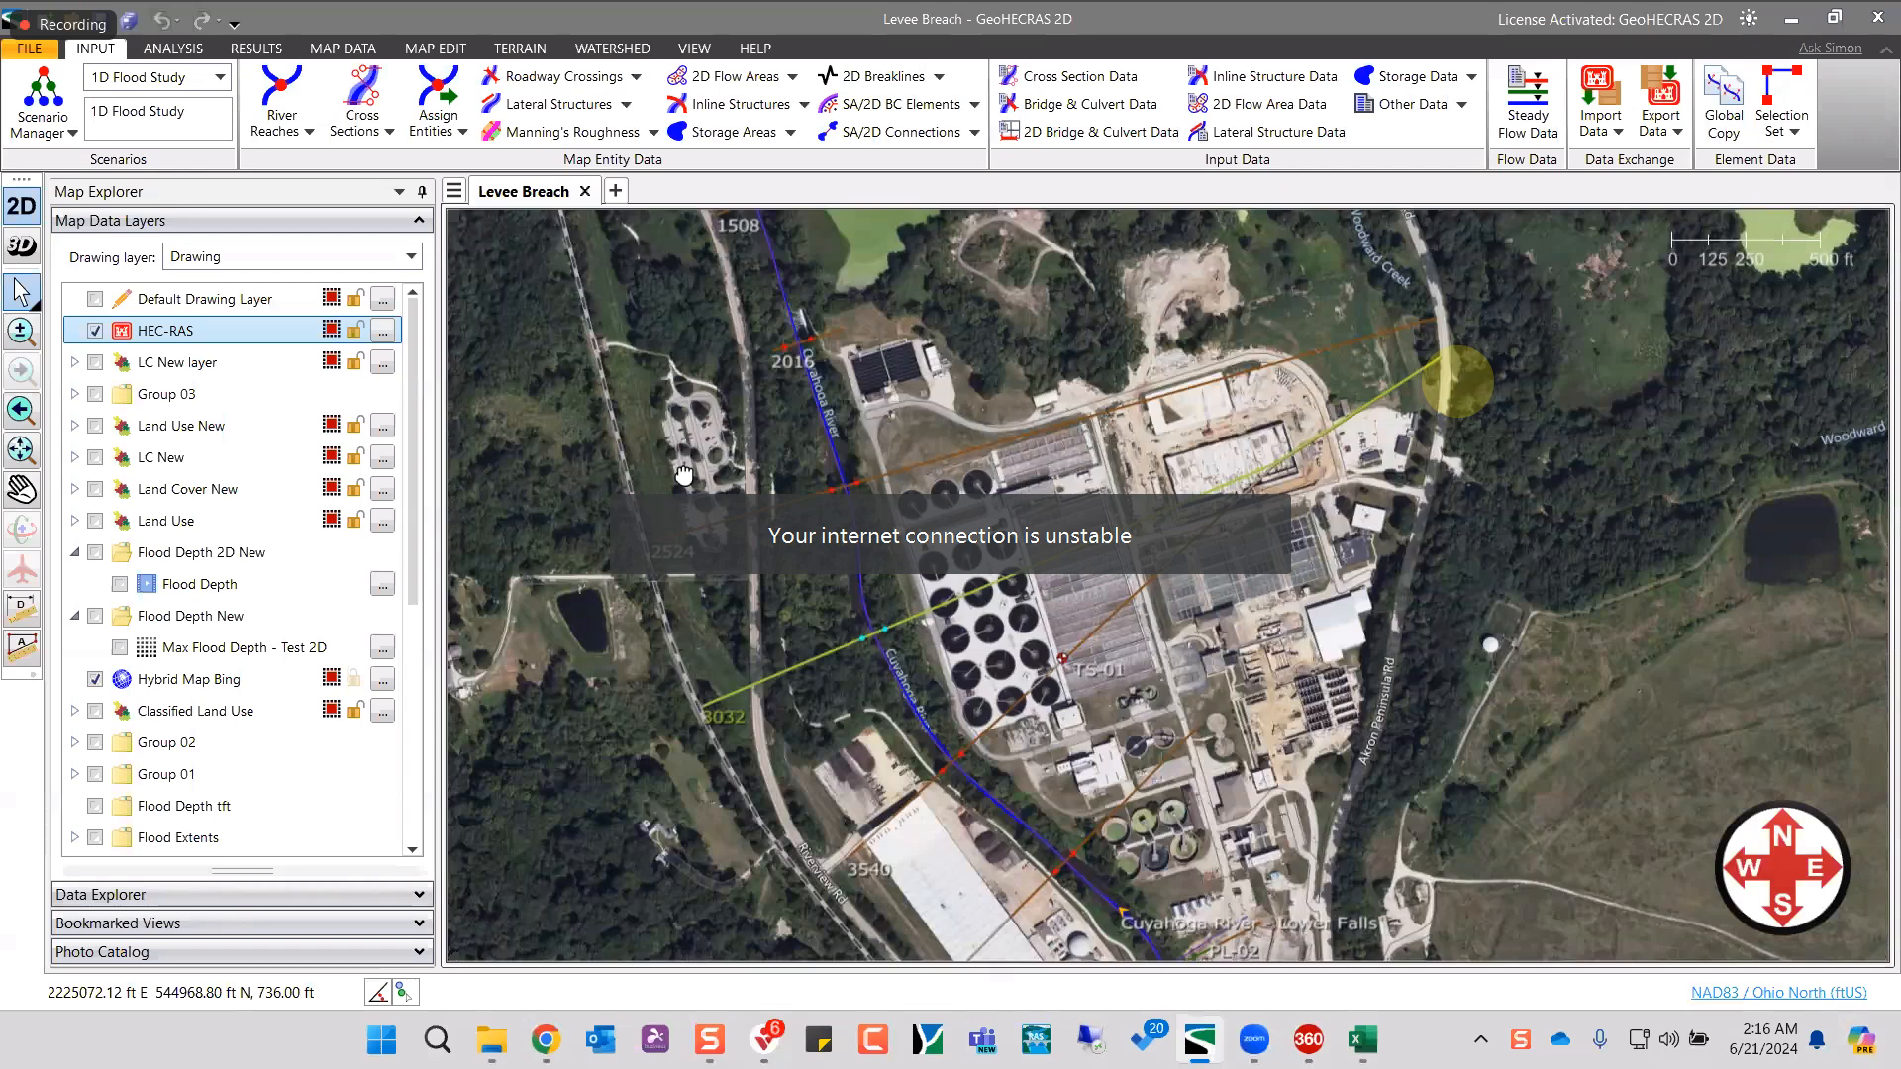
scroll(683, 475, "down", 1)
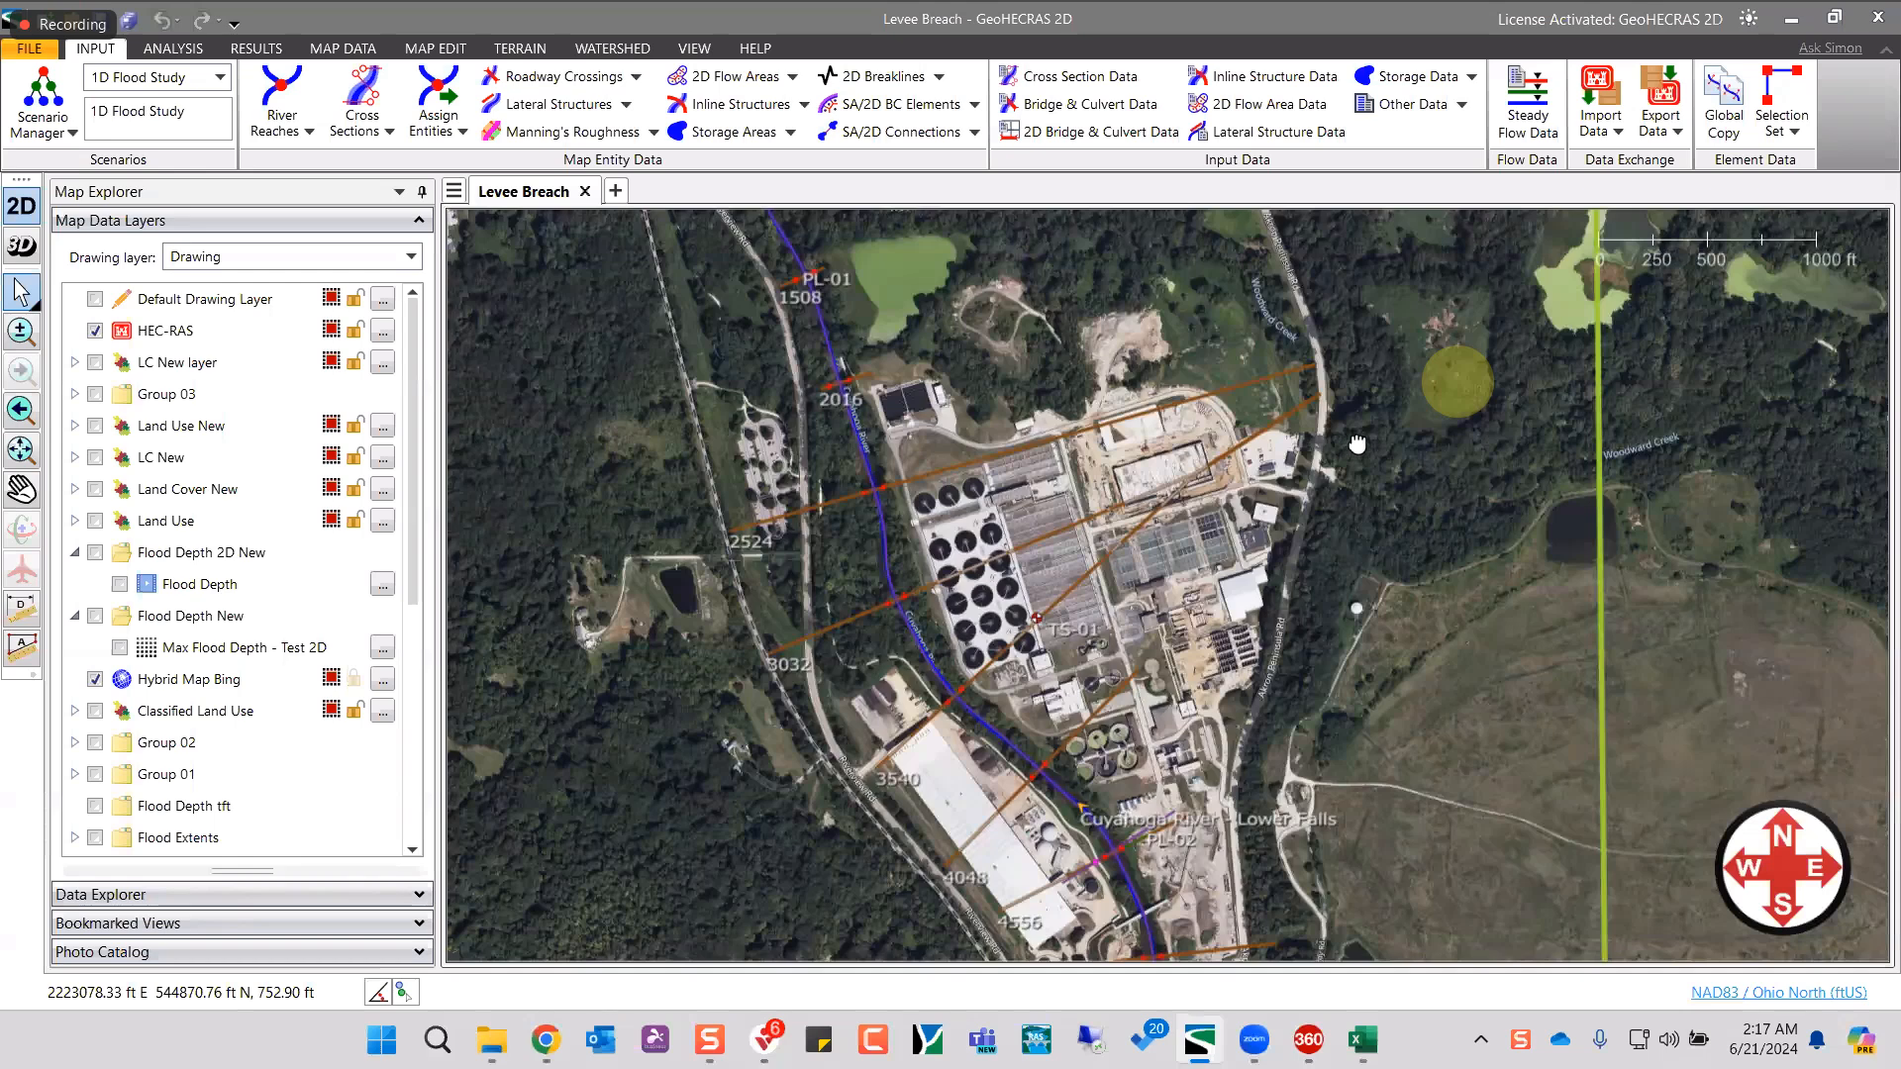
left_click(1136, 541)
- Create a new project and load the Wastewater Treatment Plant Updated CAD drawing from the Akron, OH WWTP folder in Work Folder
key("ctrl+n")
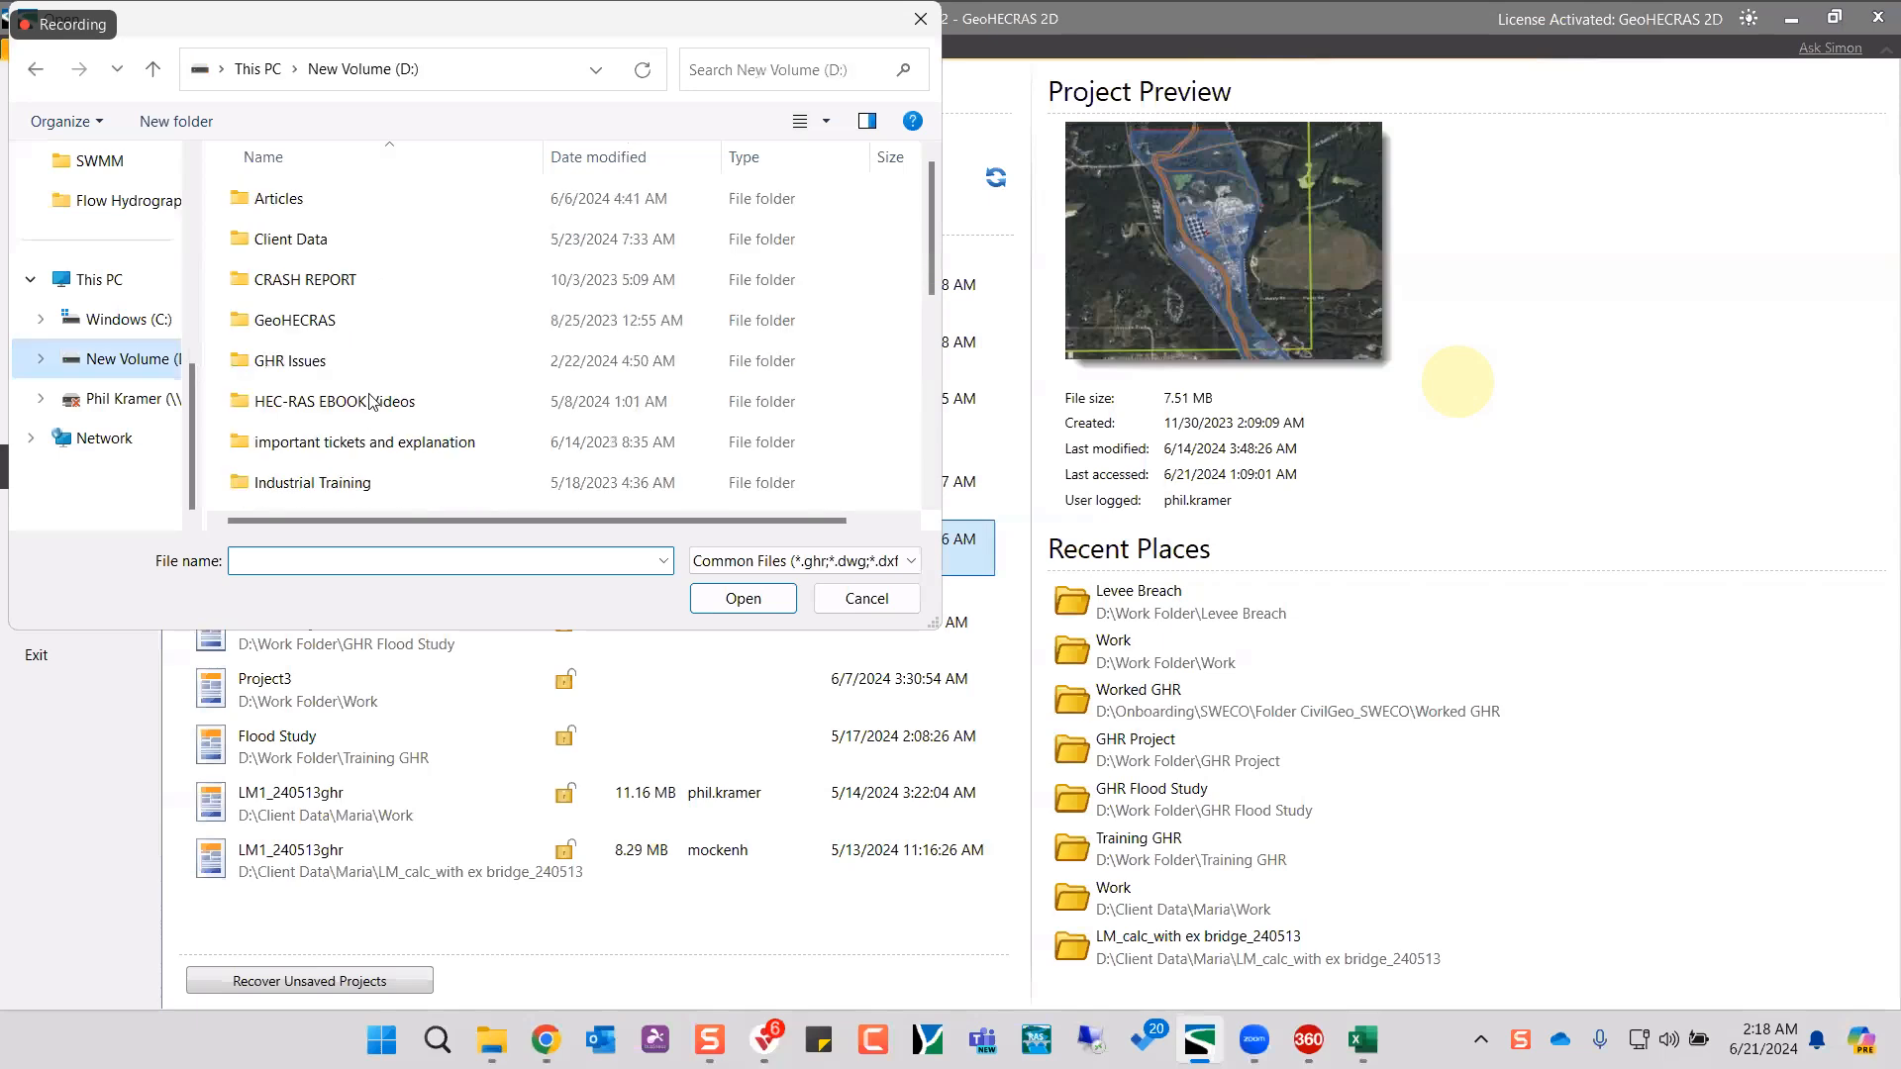
scroll(391, 218, "down", 5)
double_click(391, 233)
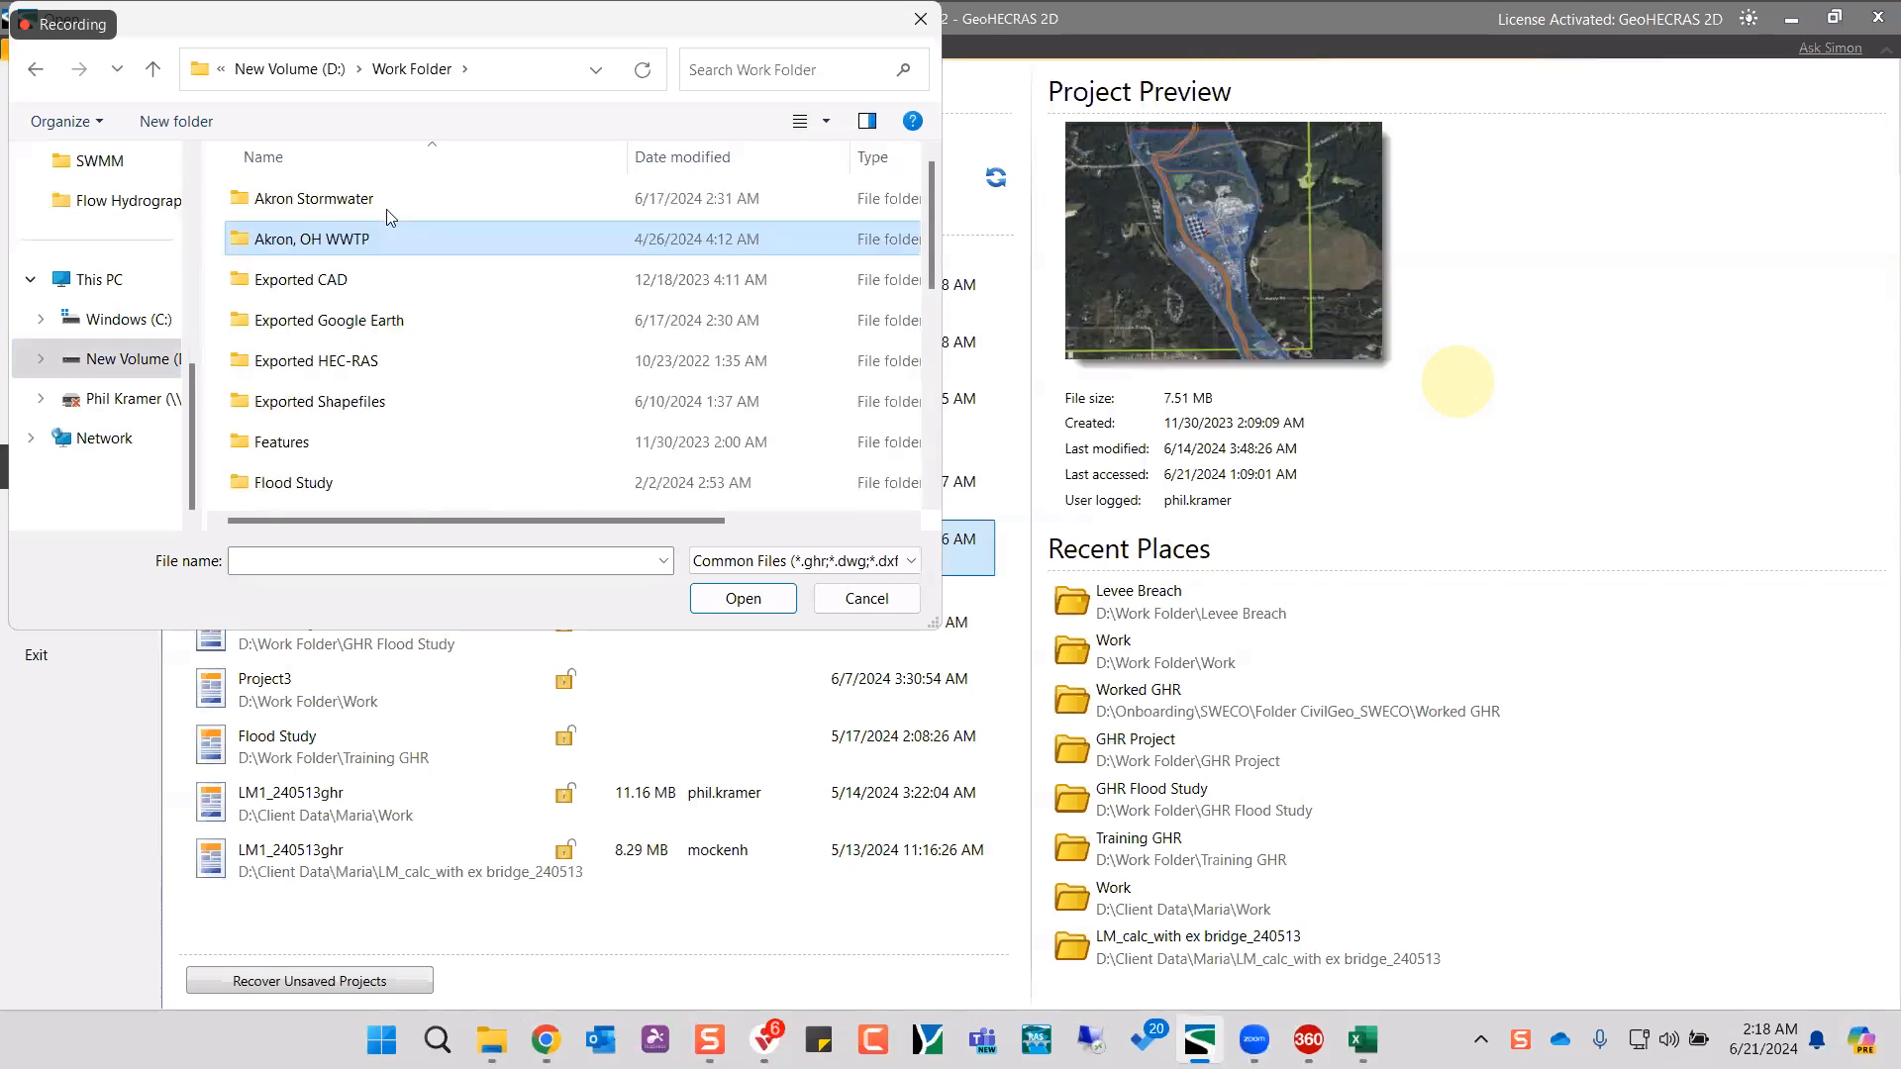
double_click(392, 234)
scroll(391, 237, "down", 1)
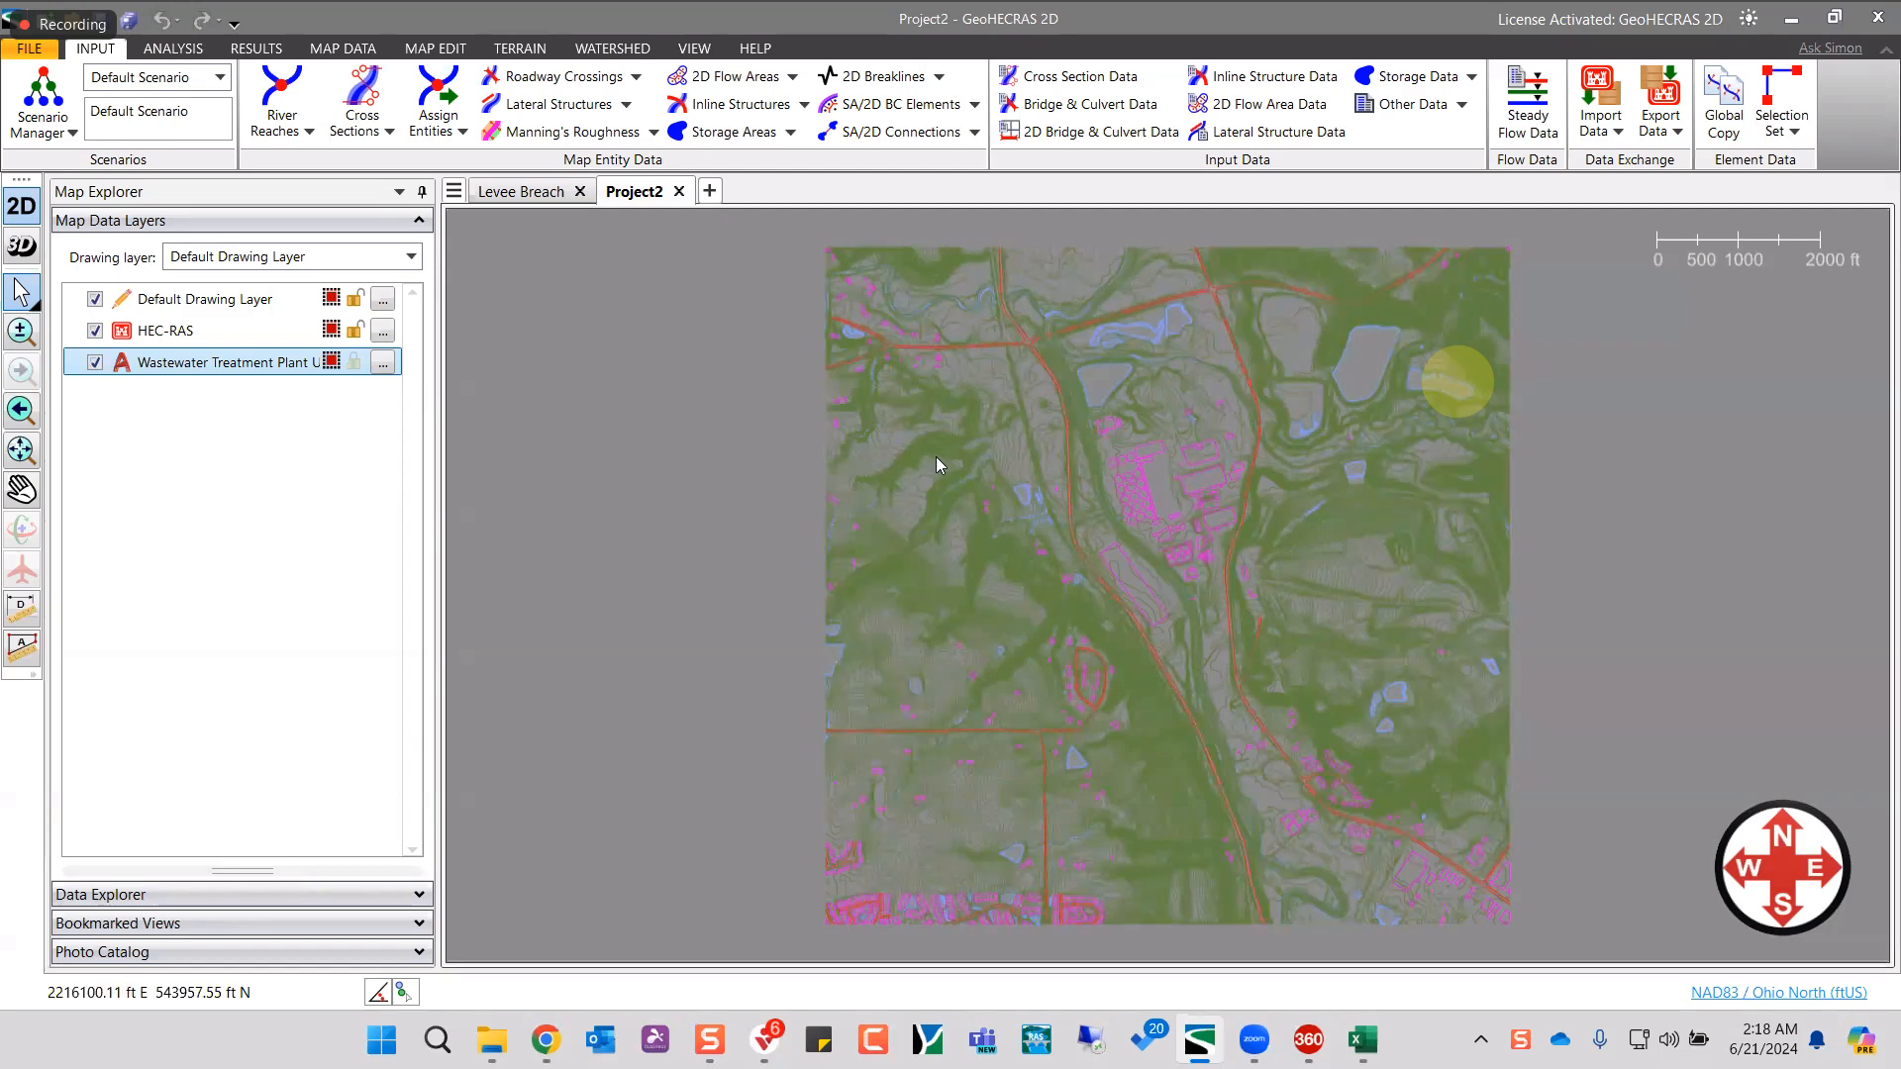
- Add the Google Hybrid base map beneath the treatment plant CAD drawing
right_click(123, 428)
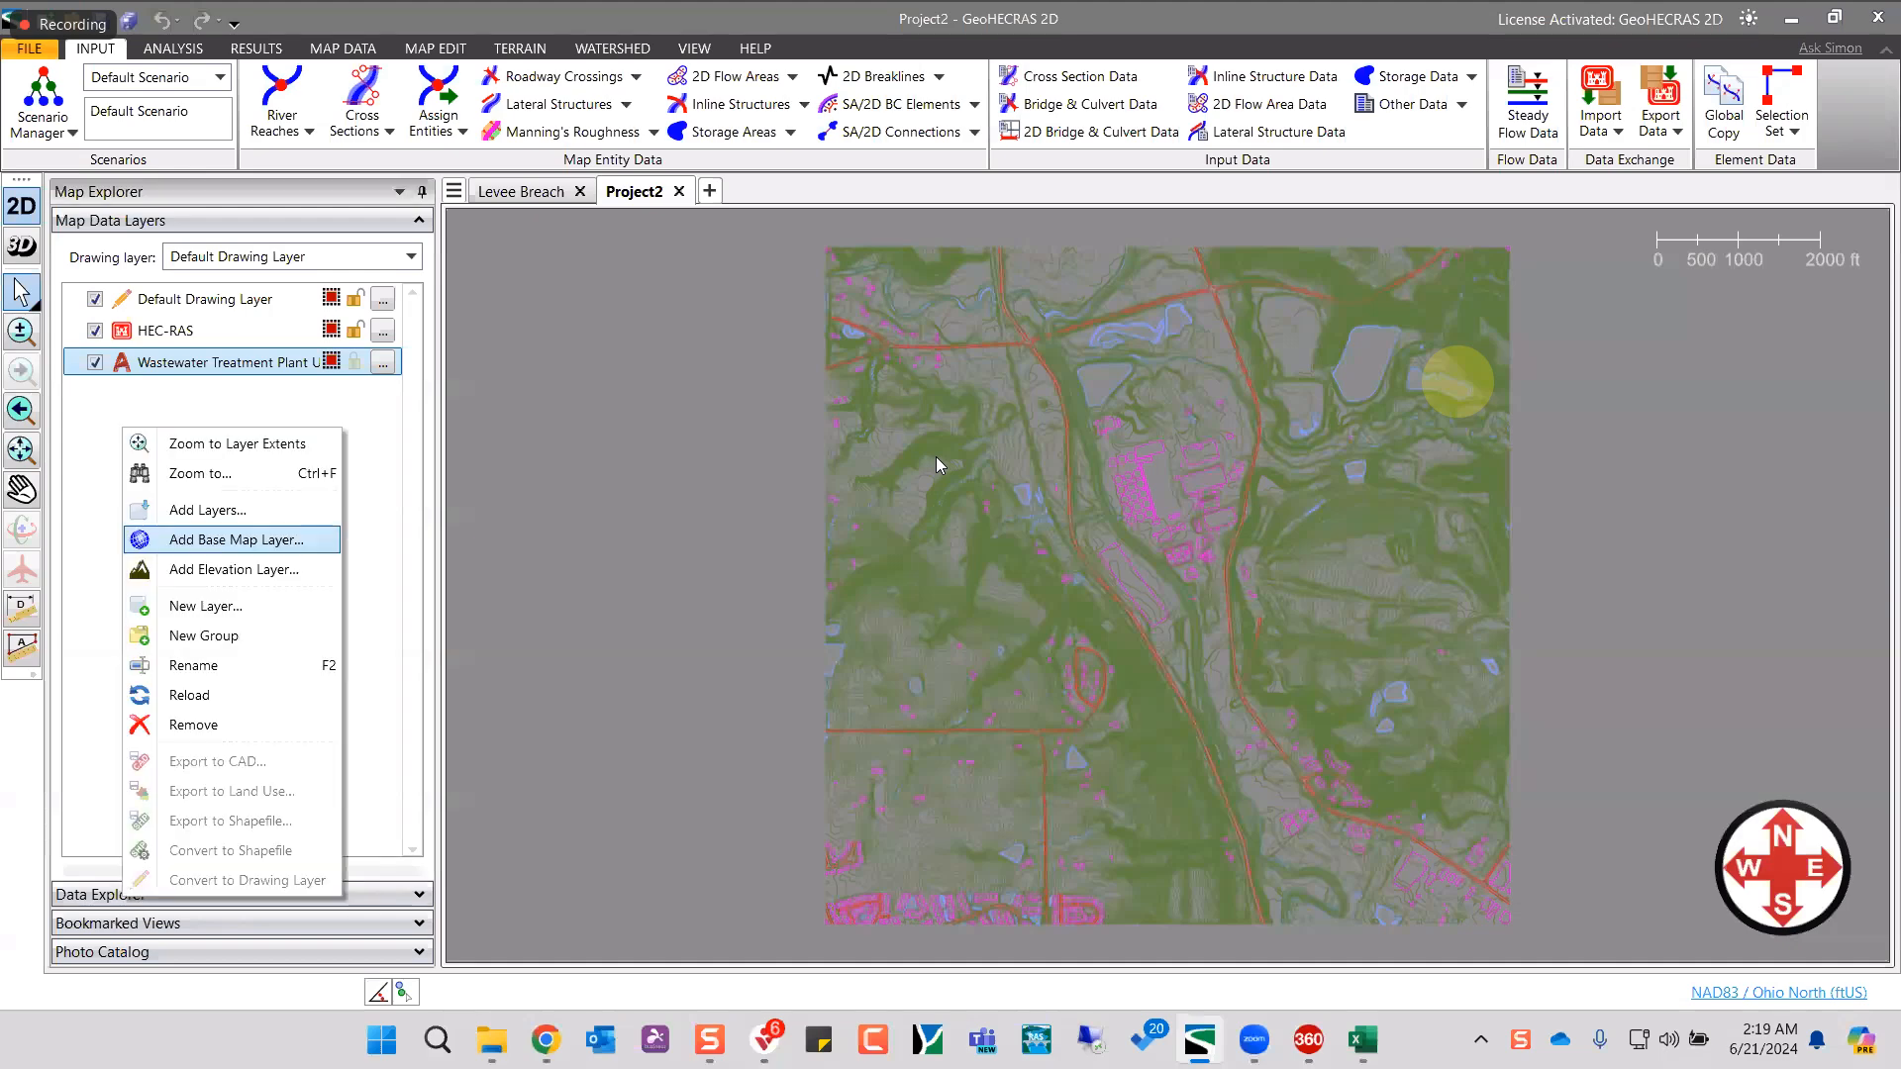
key("Return")
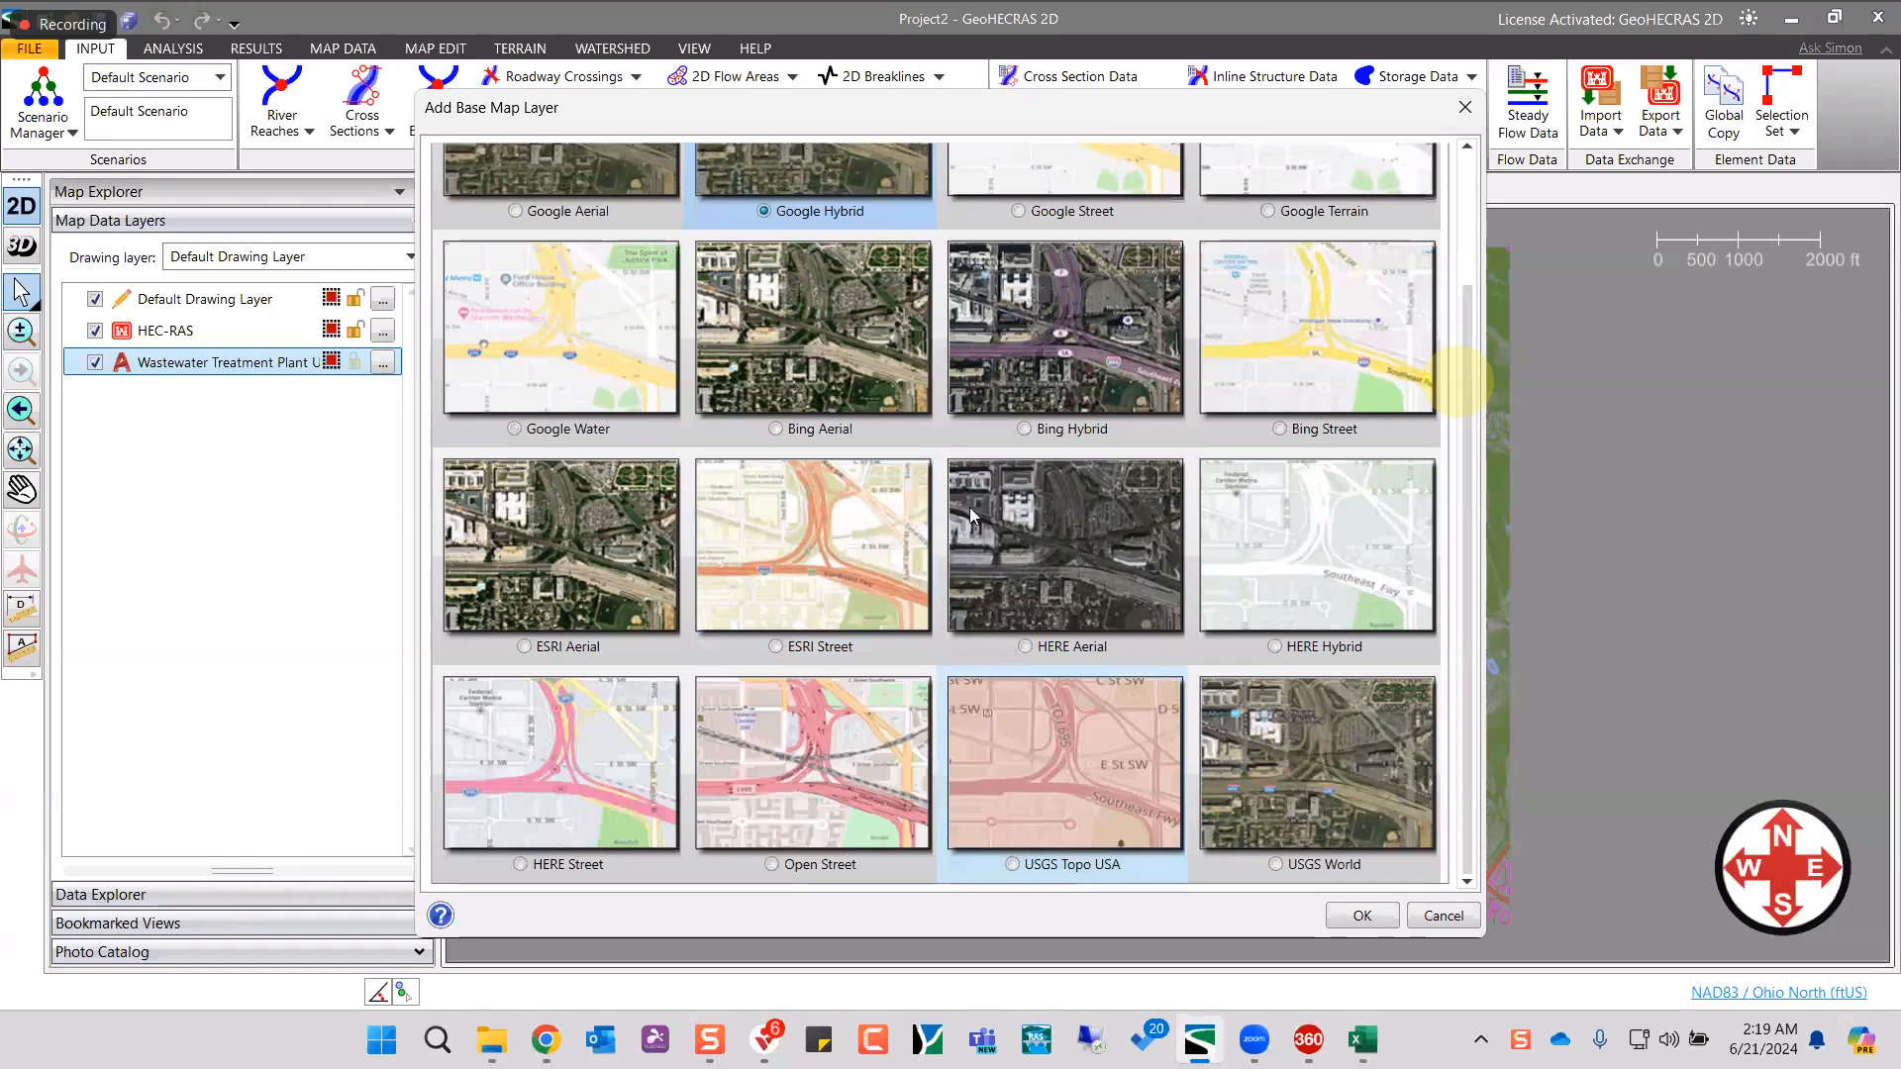
scroll(1195, 770, "up", 2)
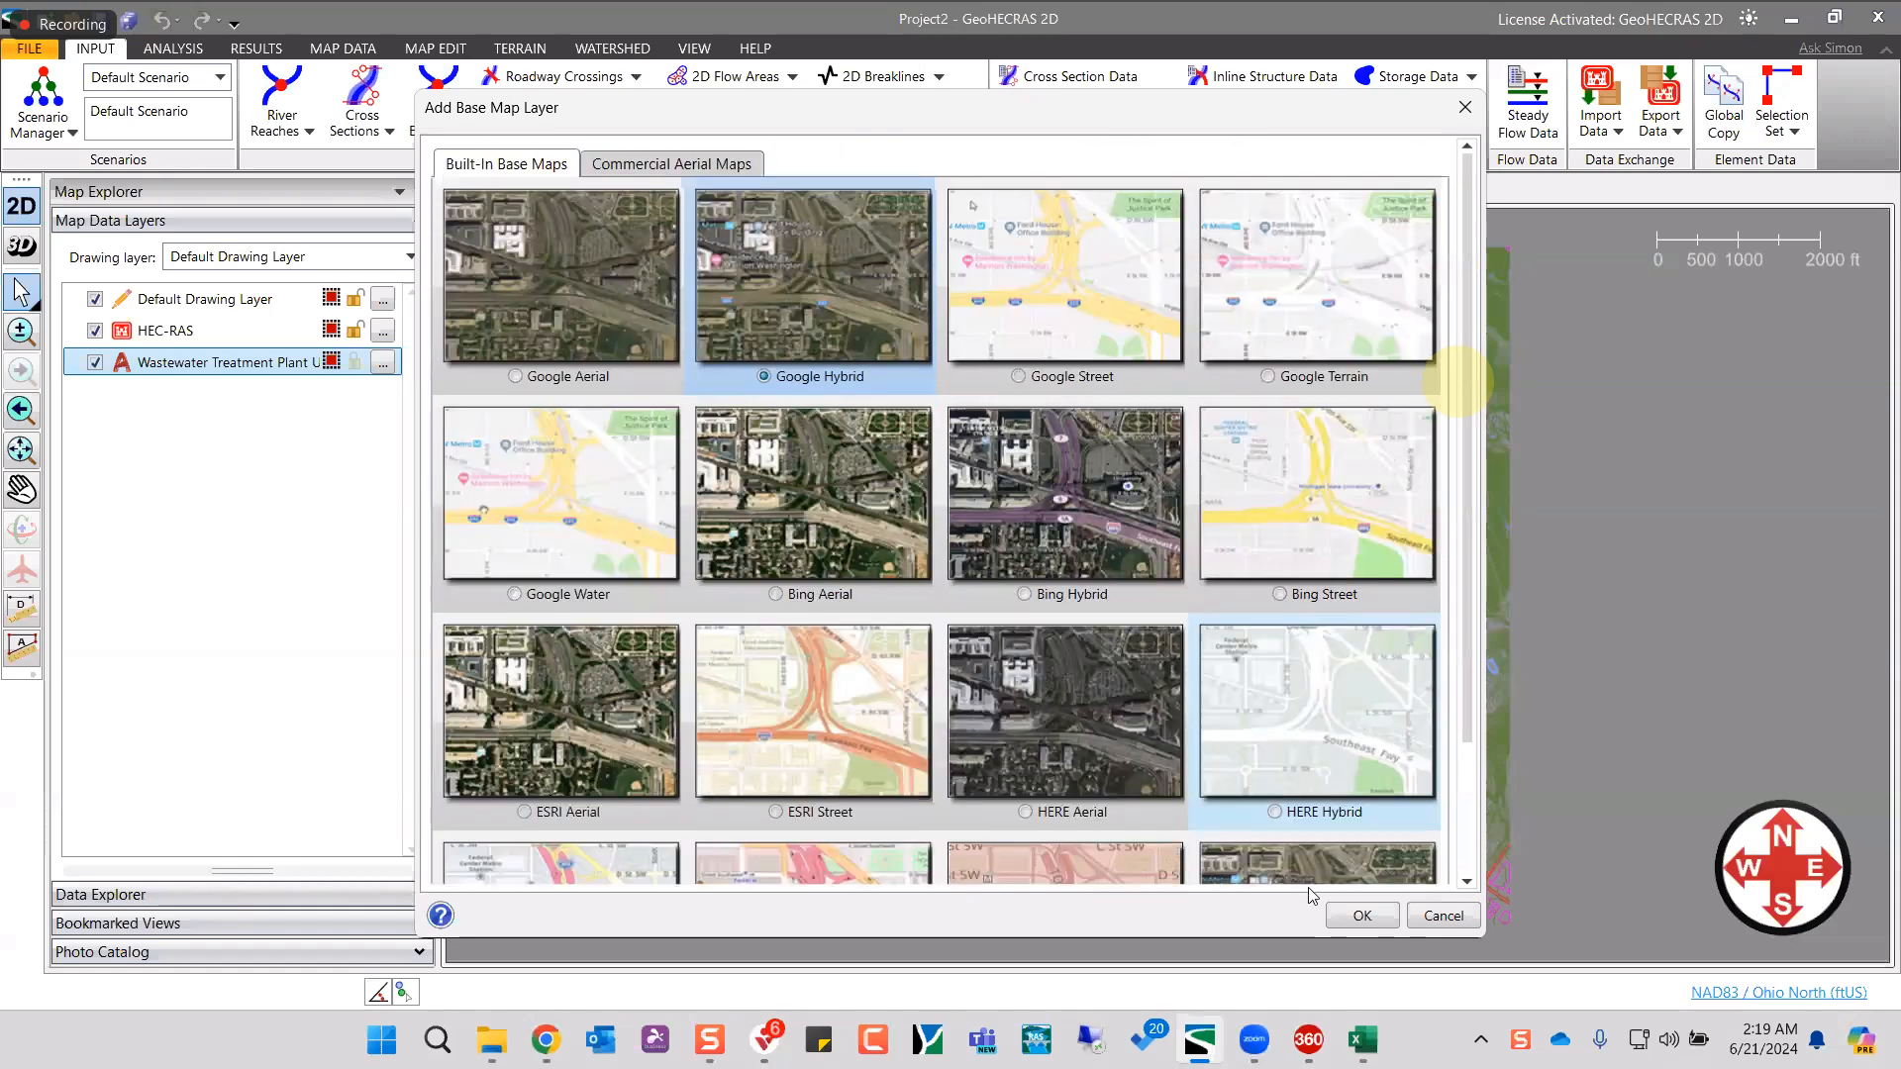
left_click(1361, 919)
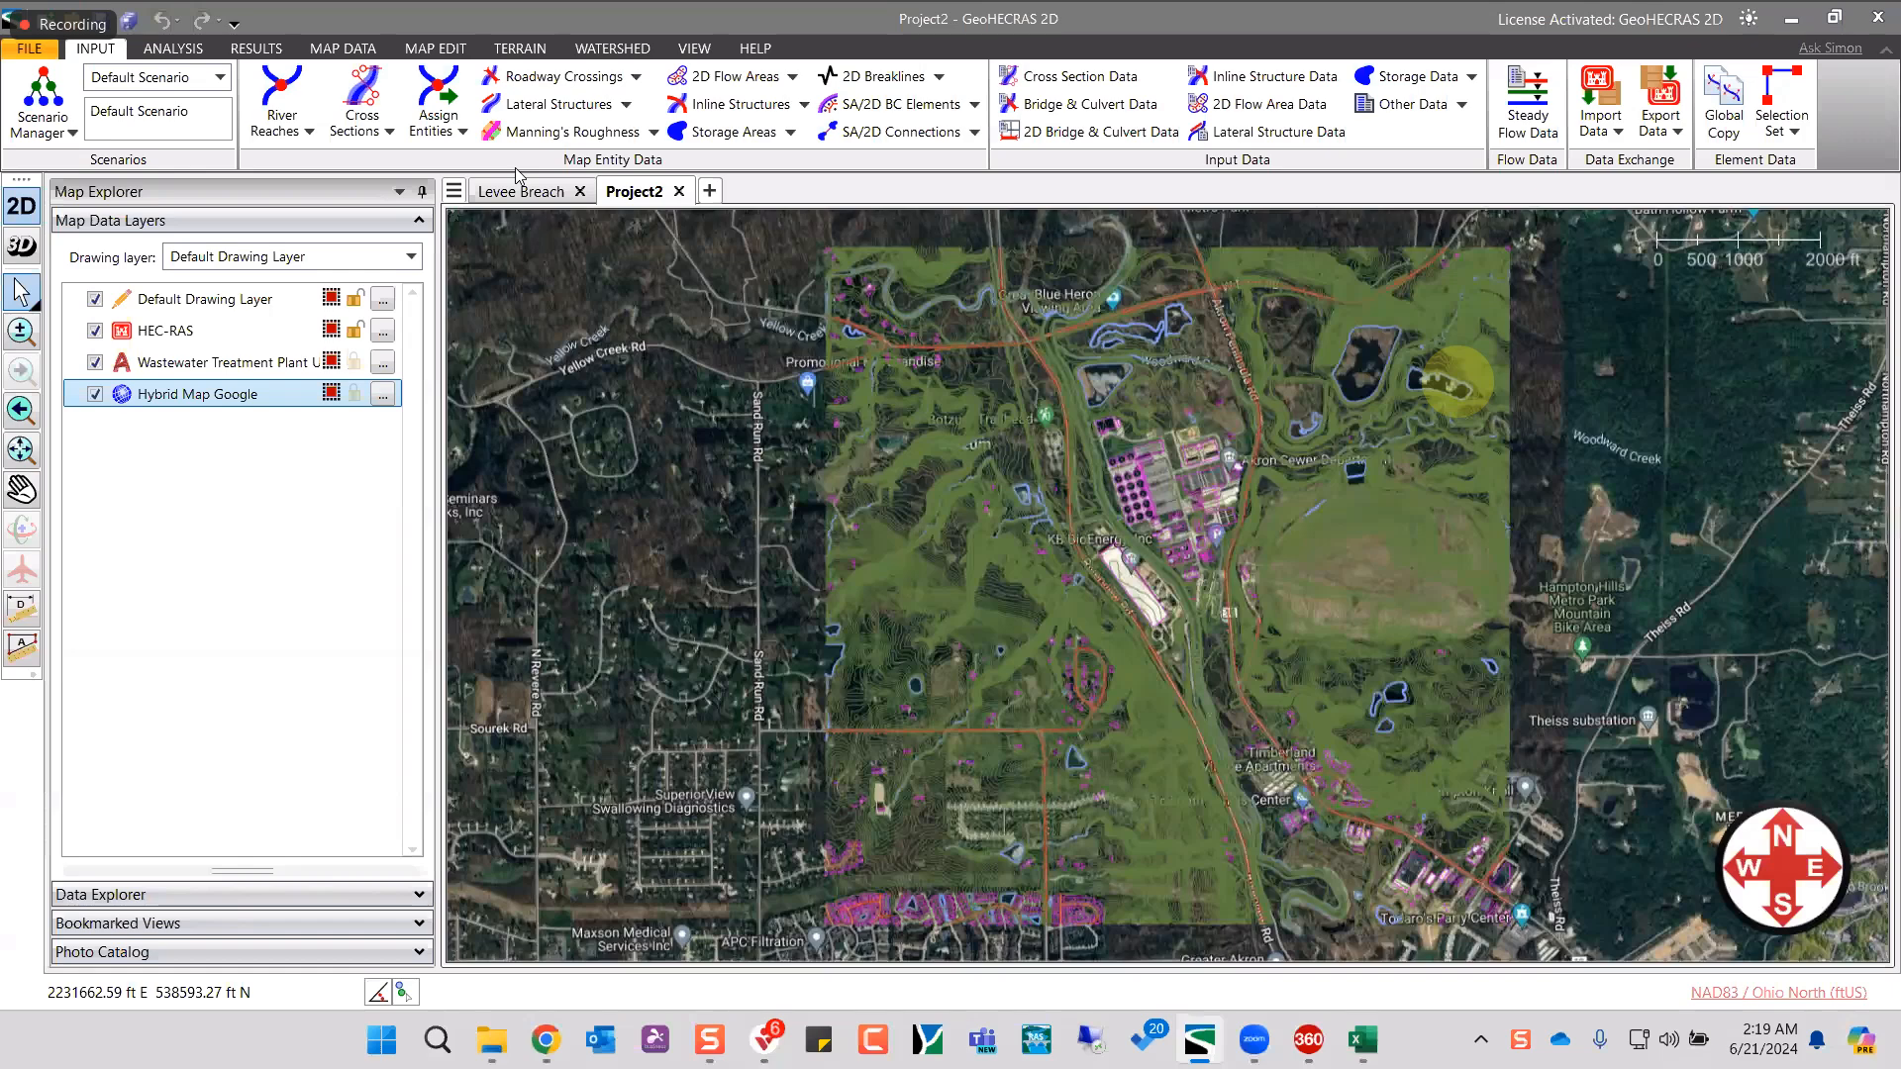
- Review the project's assigned map coordinate system and the options for importing or searching for another one
left_click(1780, 993)
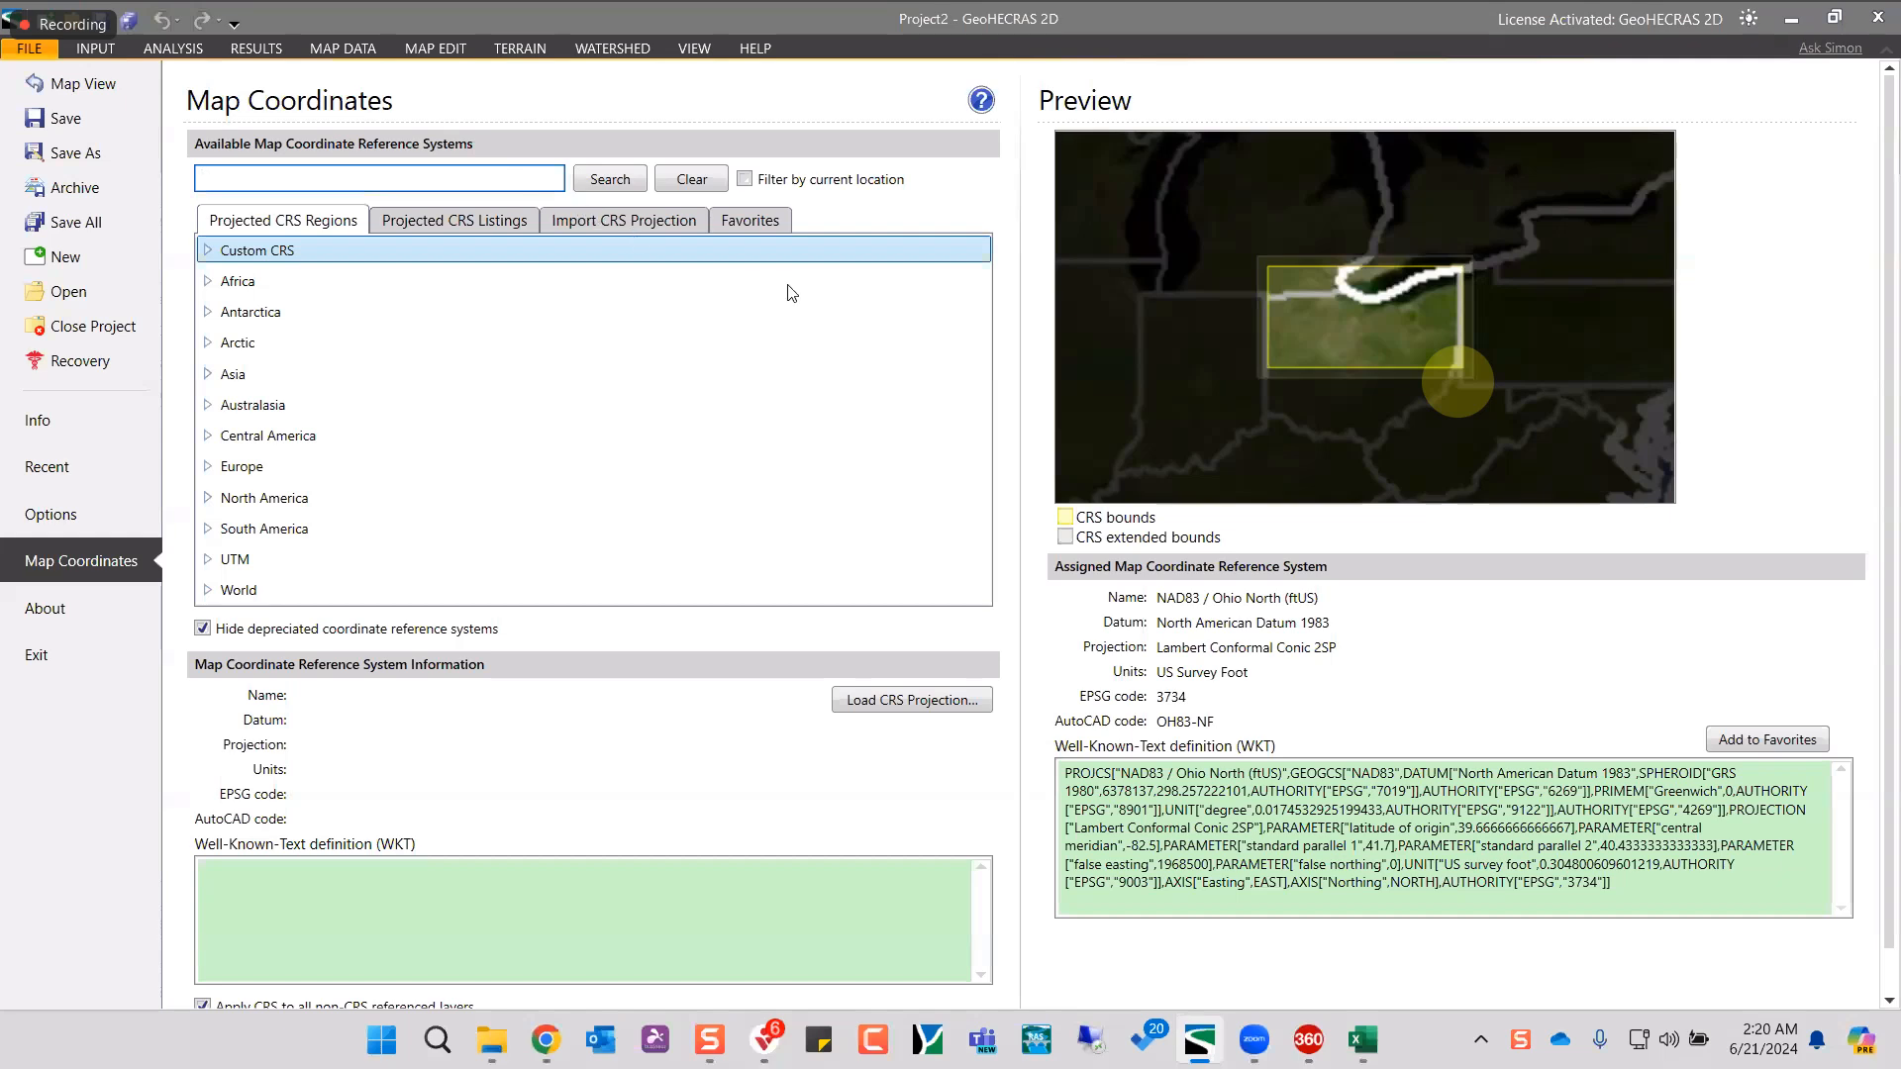
left_click(624, 220)
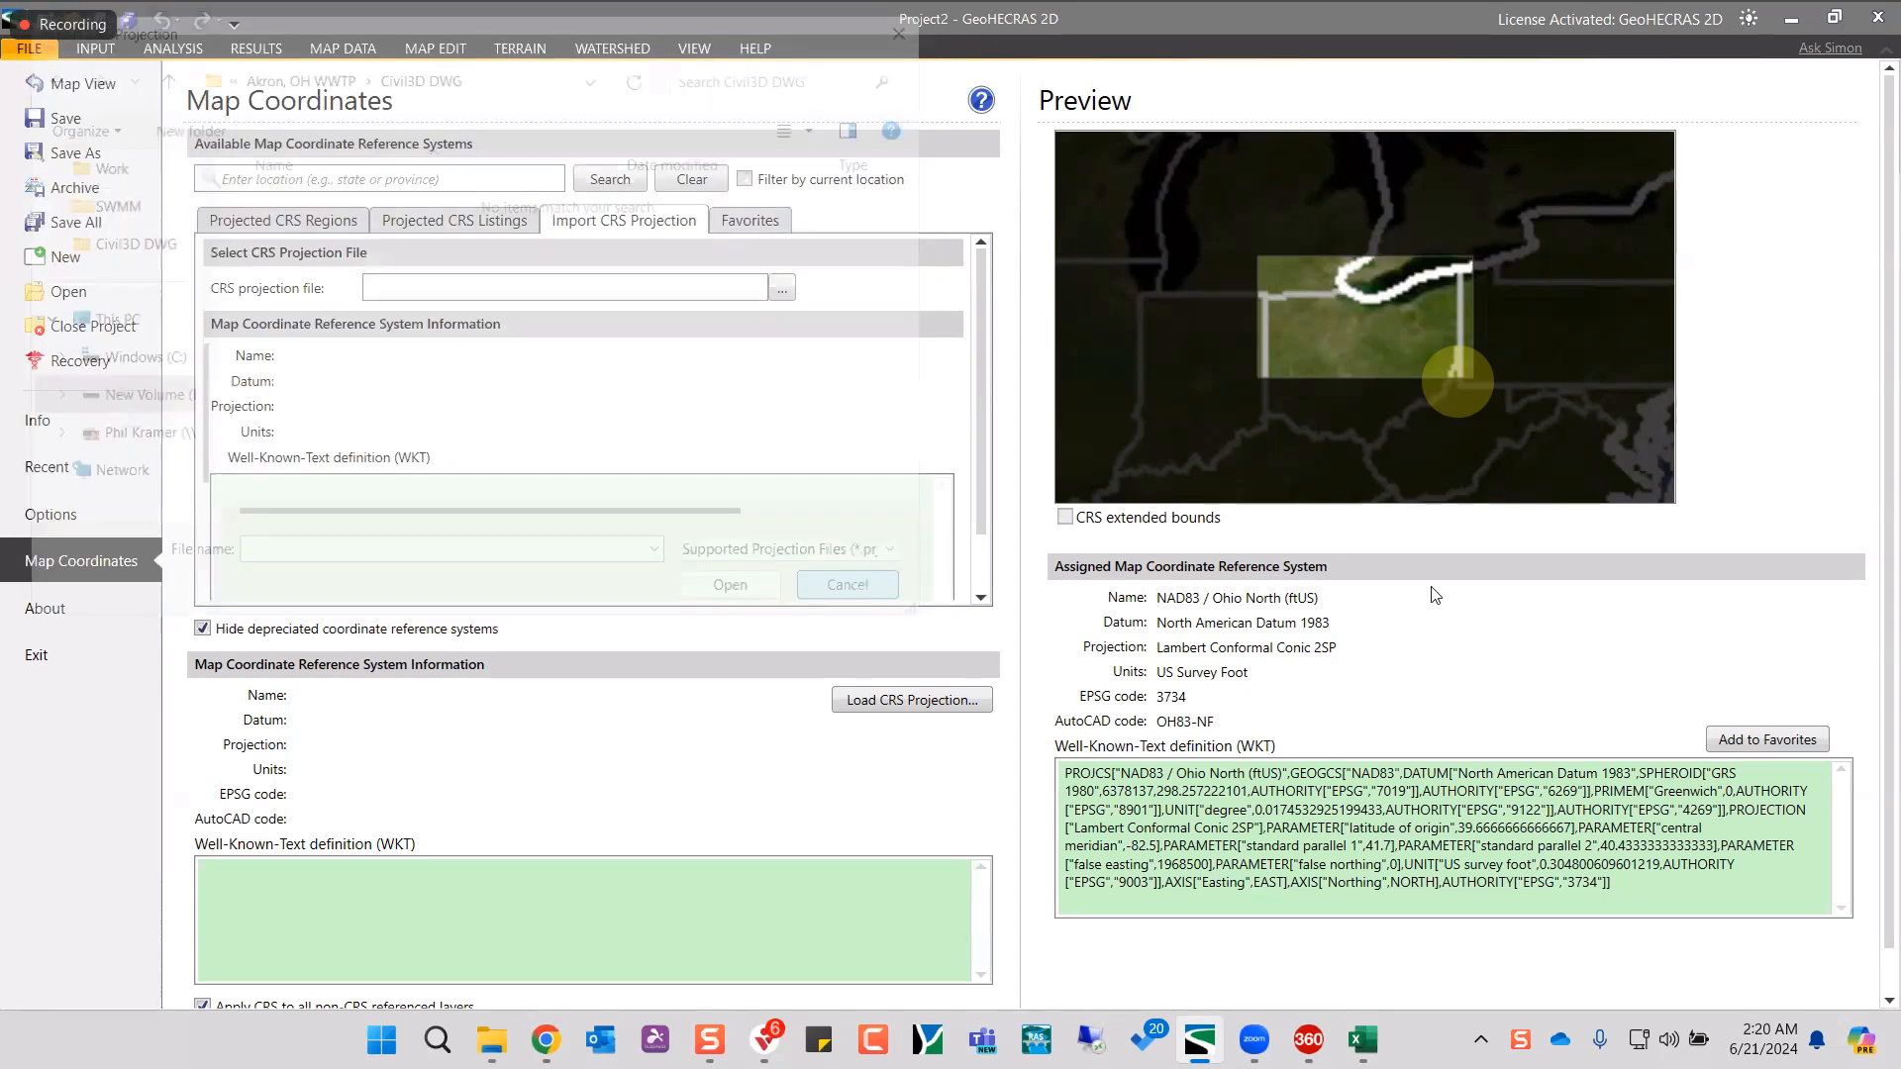
scroll(883, 389, "down", 2)
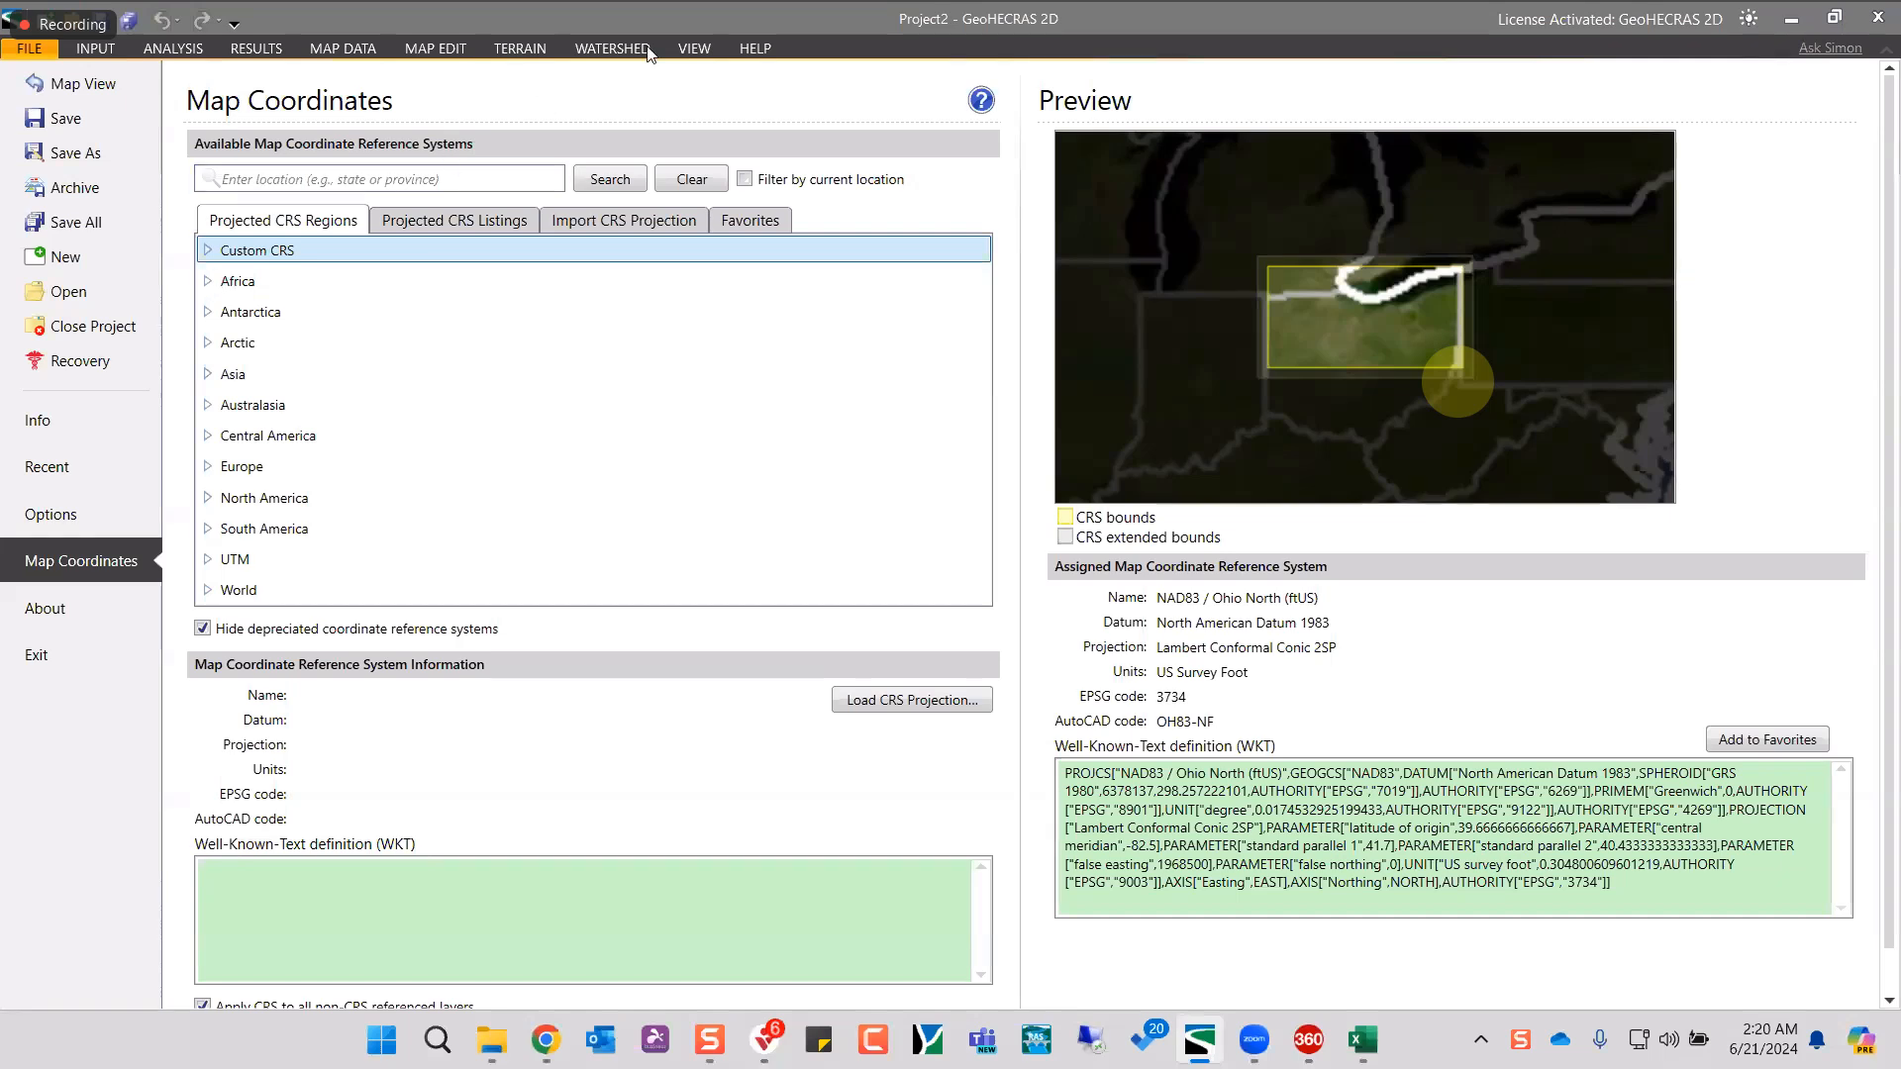
left_click(297, 172)
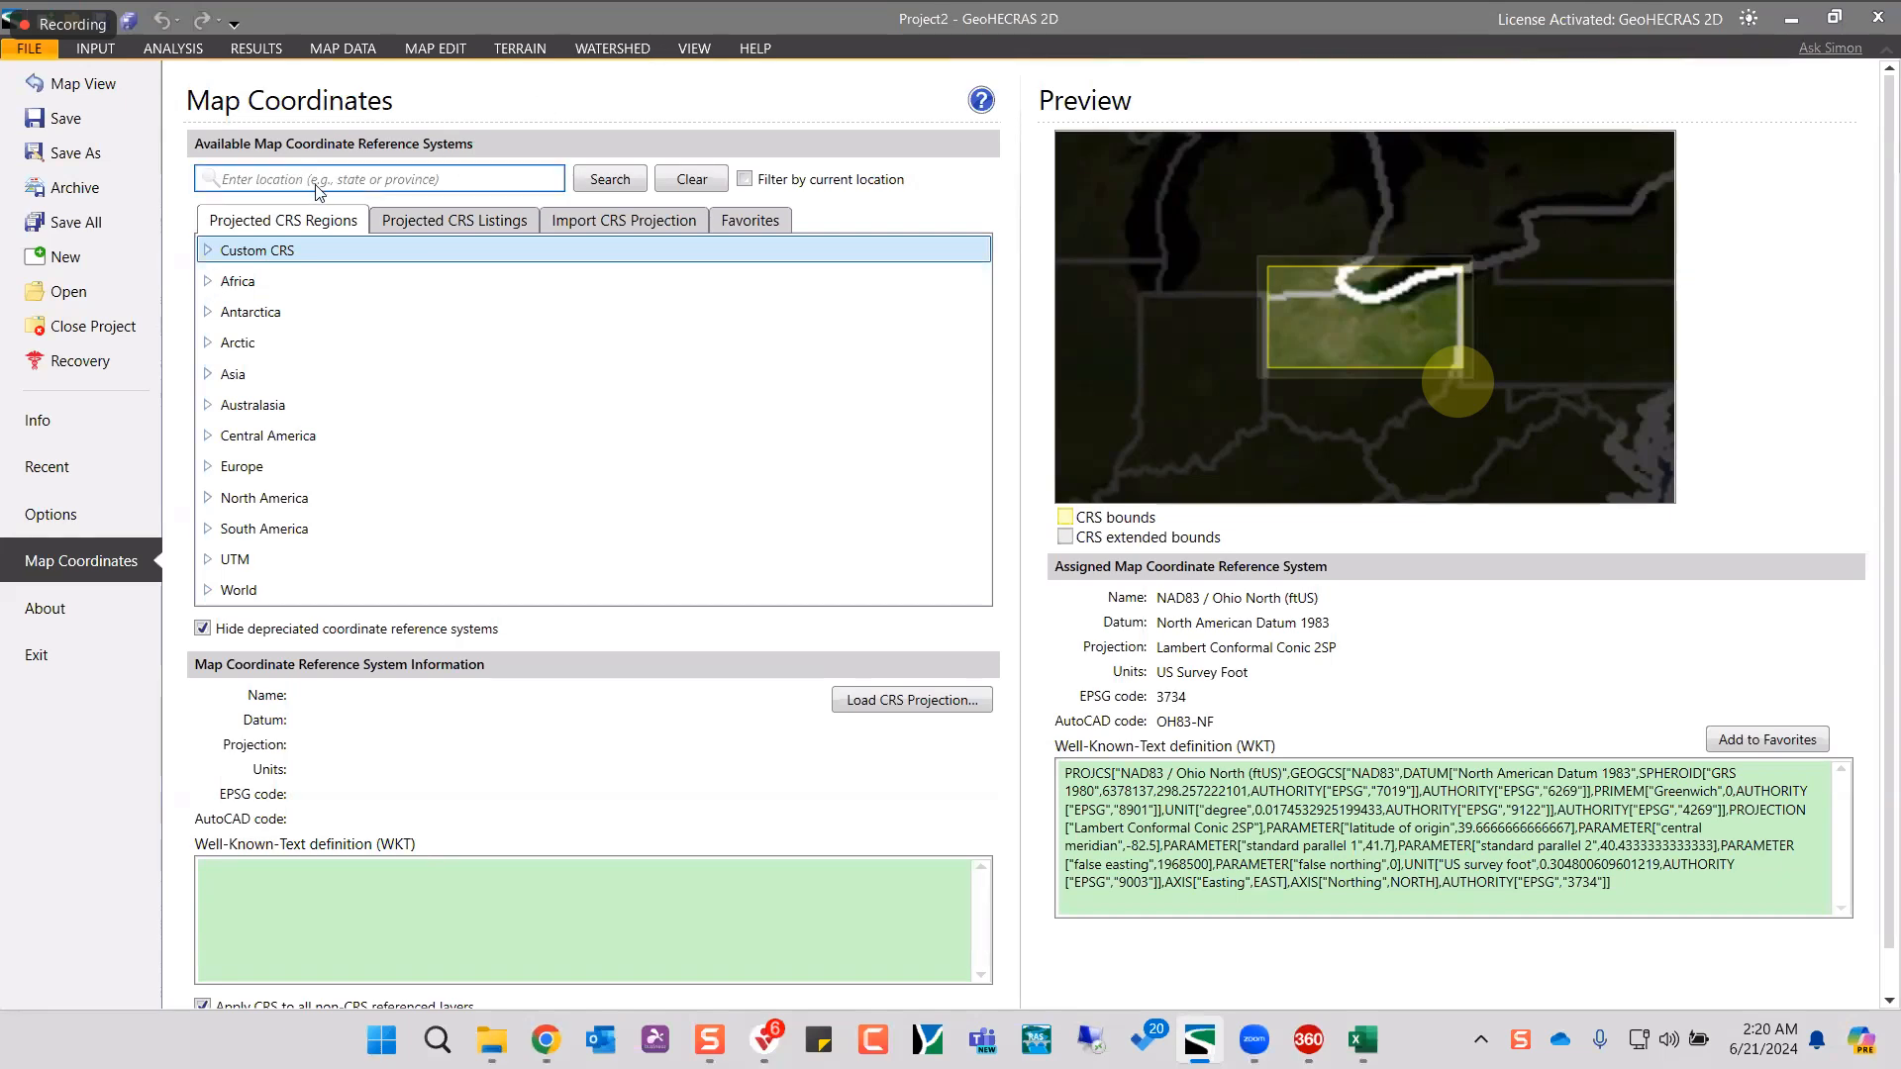
left_click(316, 185)
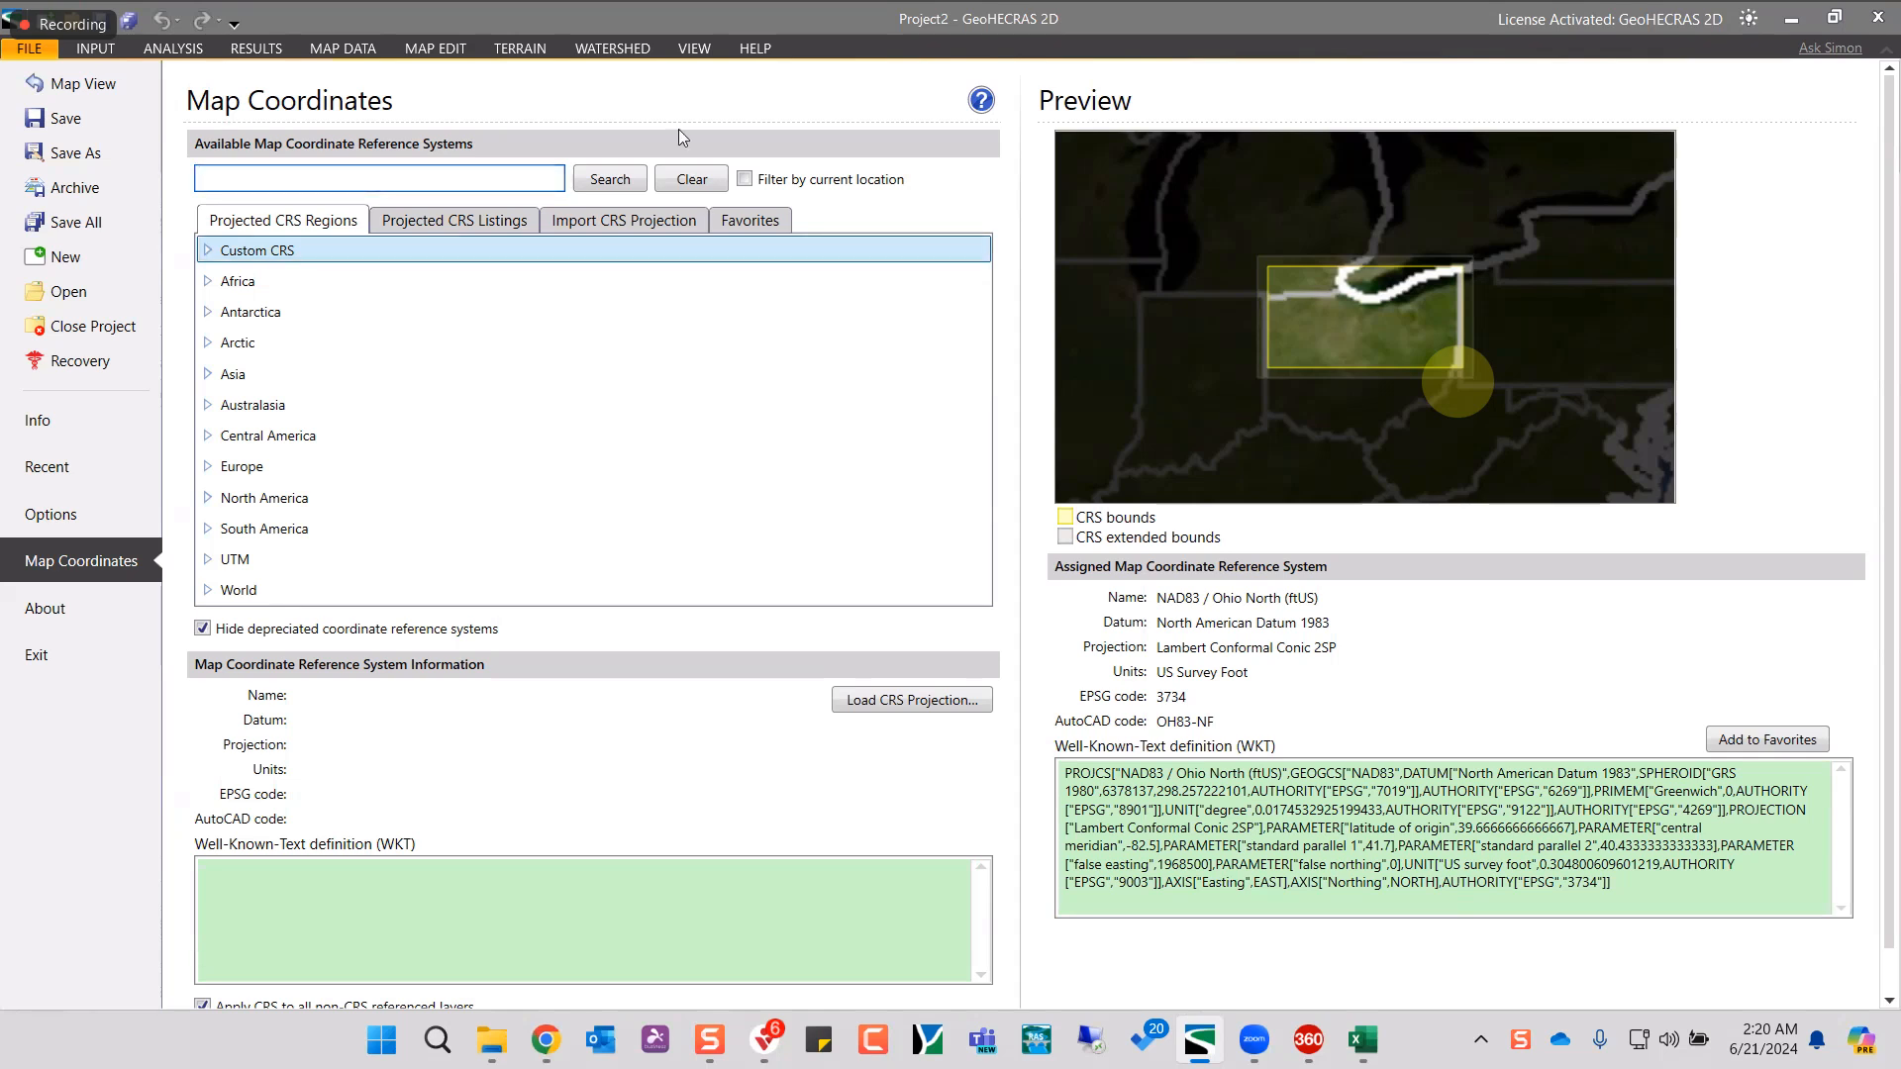
scroll(251, 512, "down", 1)
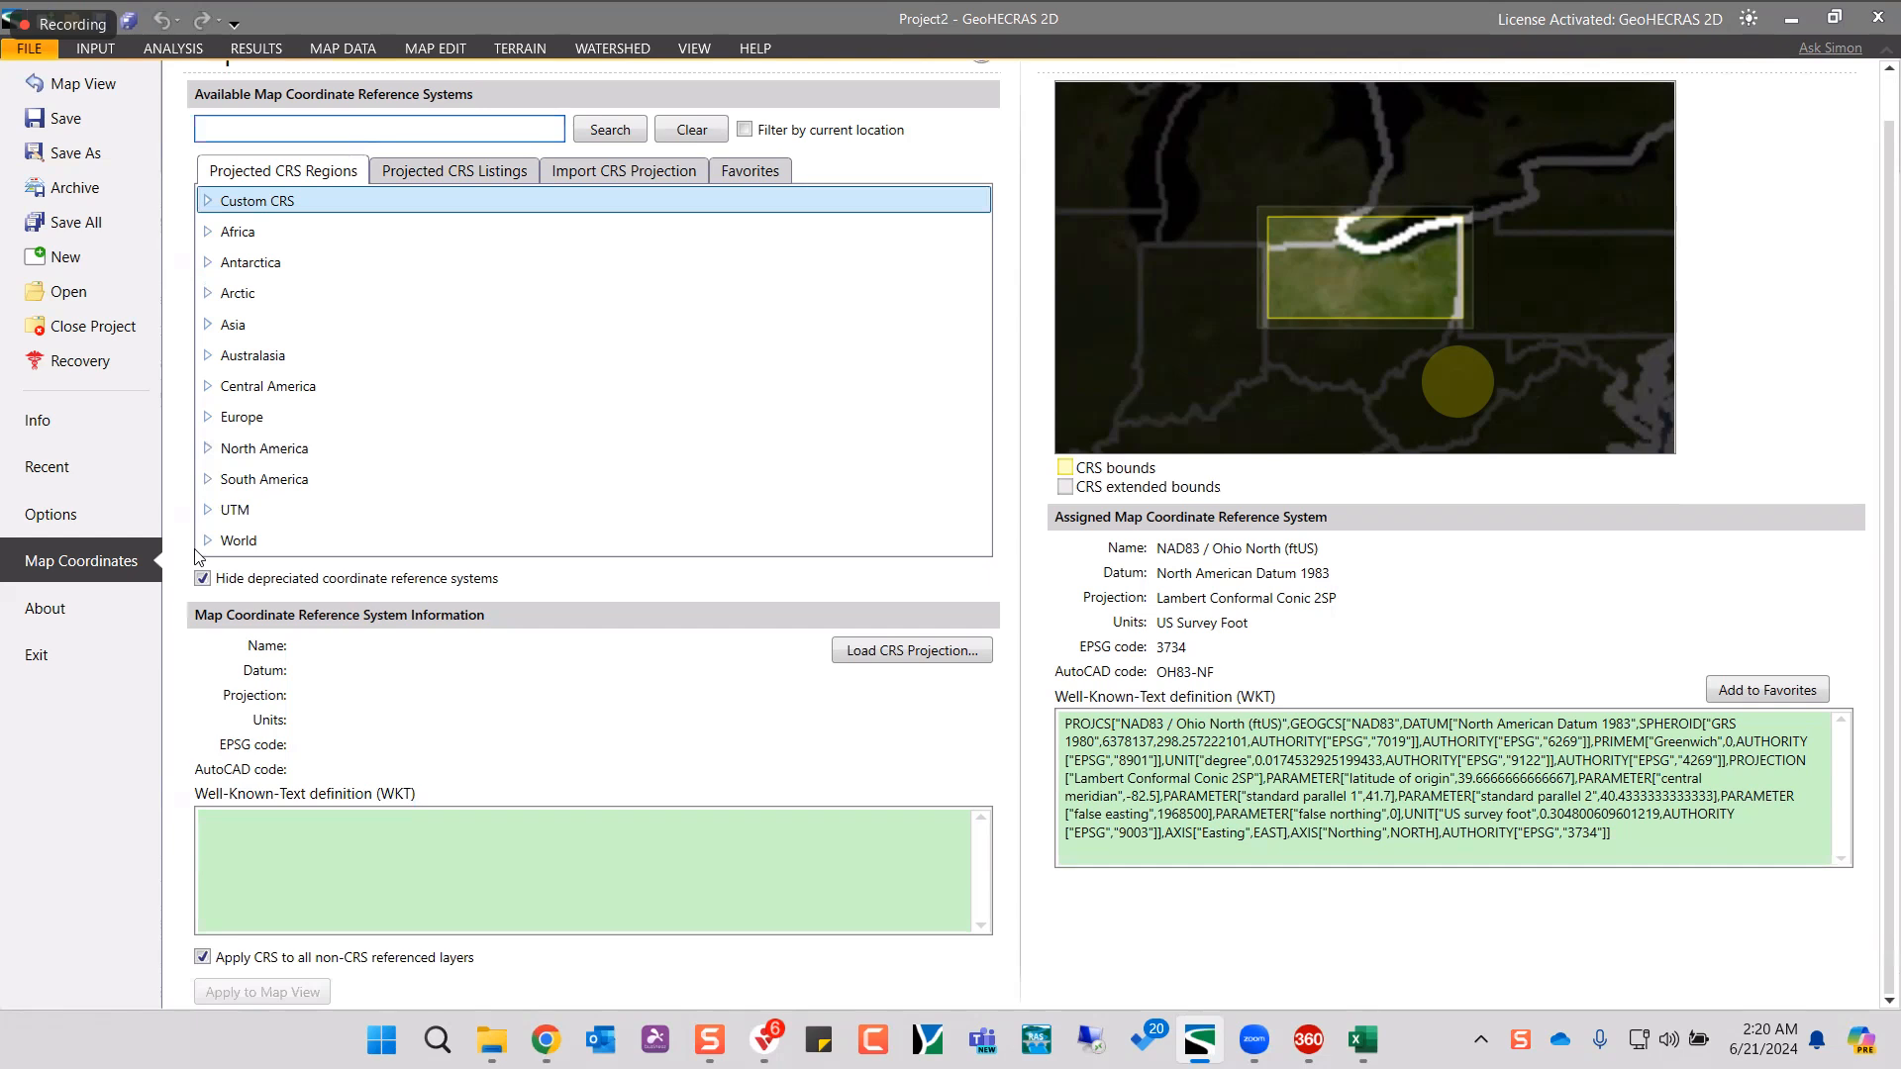
- Browse the WGS84 datum coordinate systems under UTM and preview Zone 21 South
double_click(252, 510)
scroll(319, 493, "down", 2)
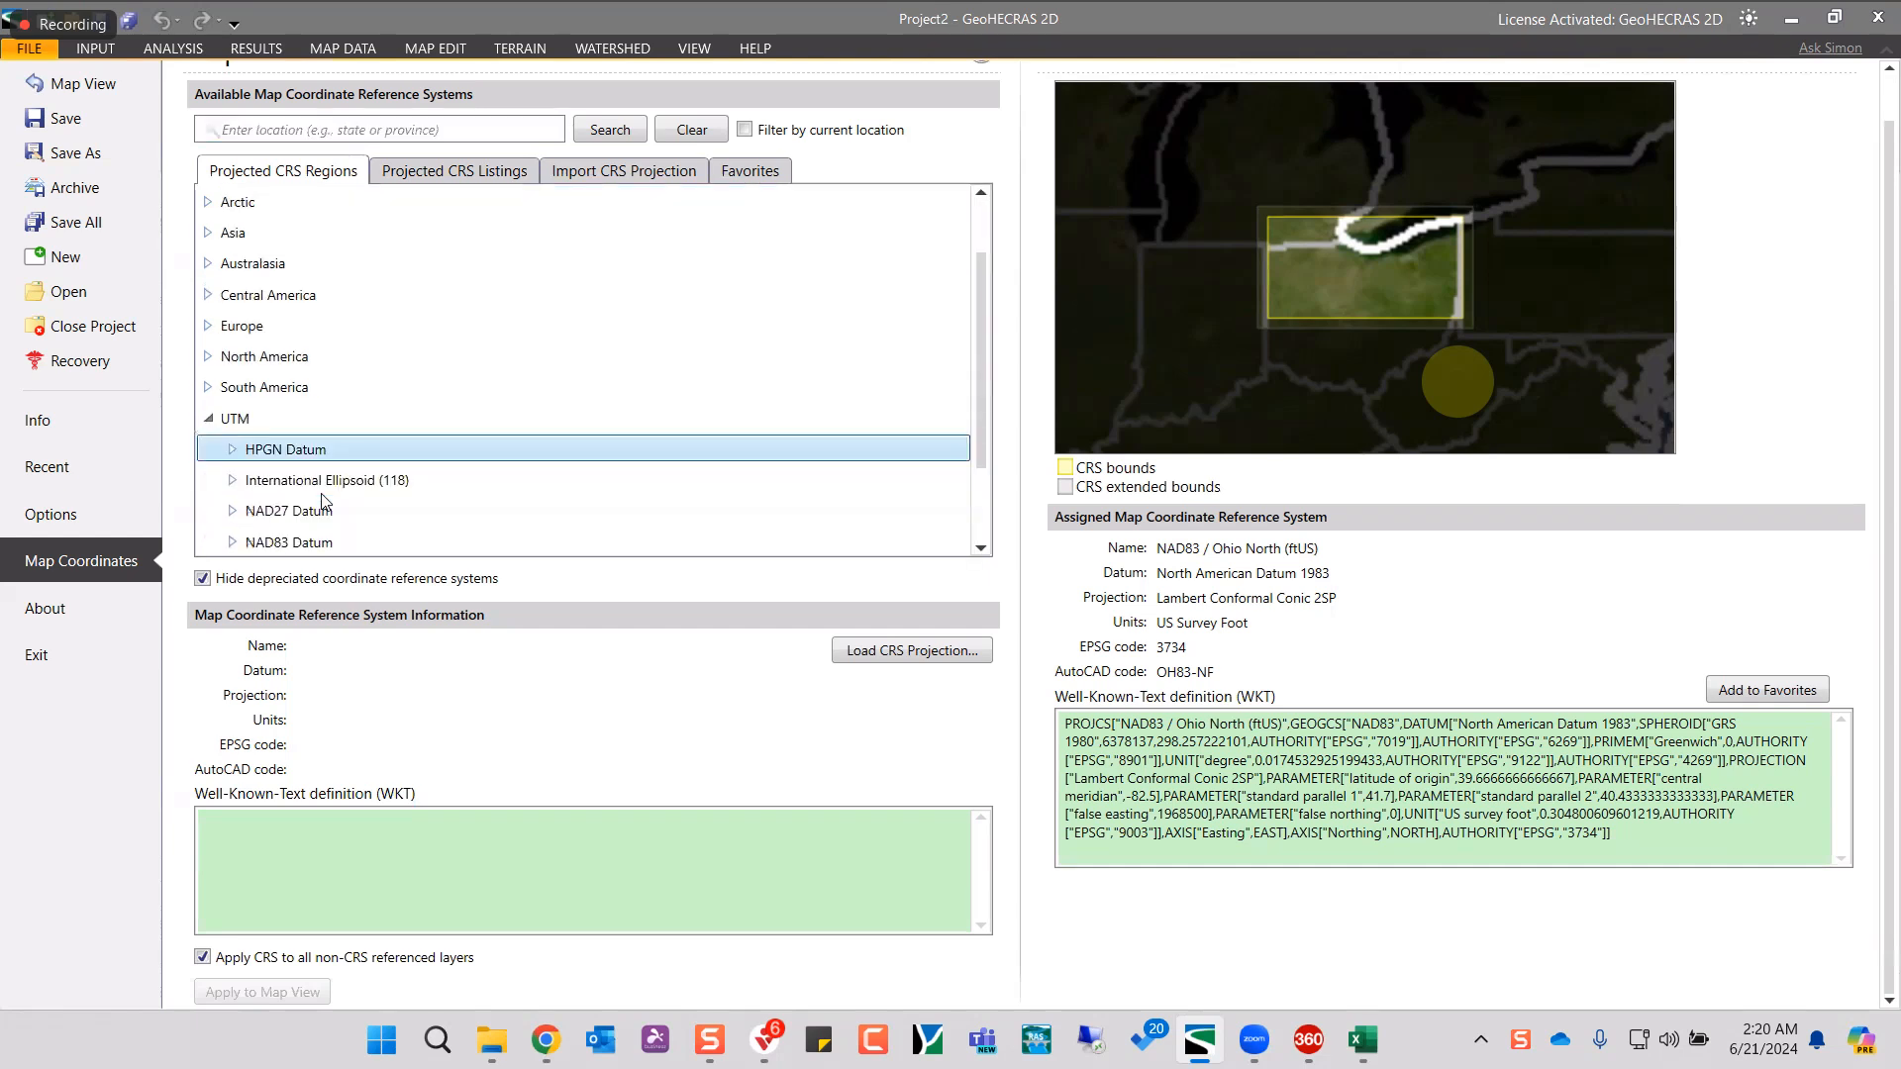
scroll(322, 500, "down", 3)
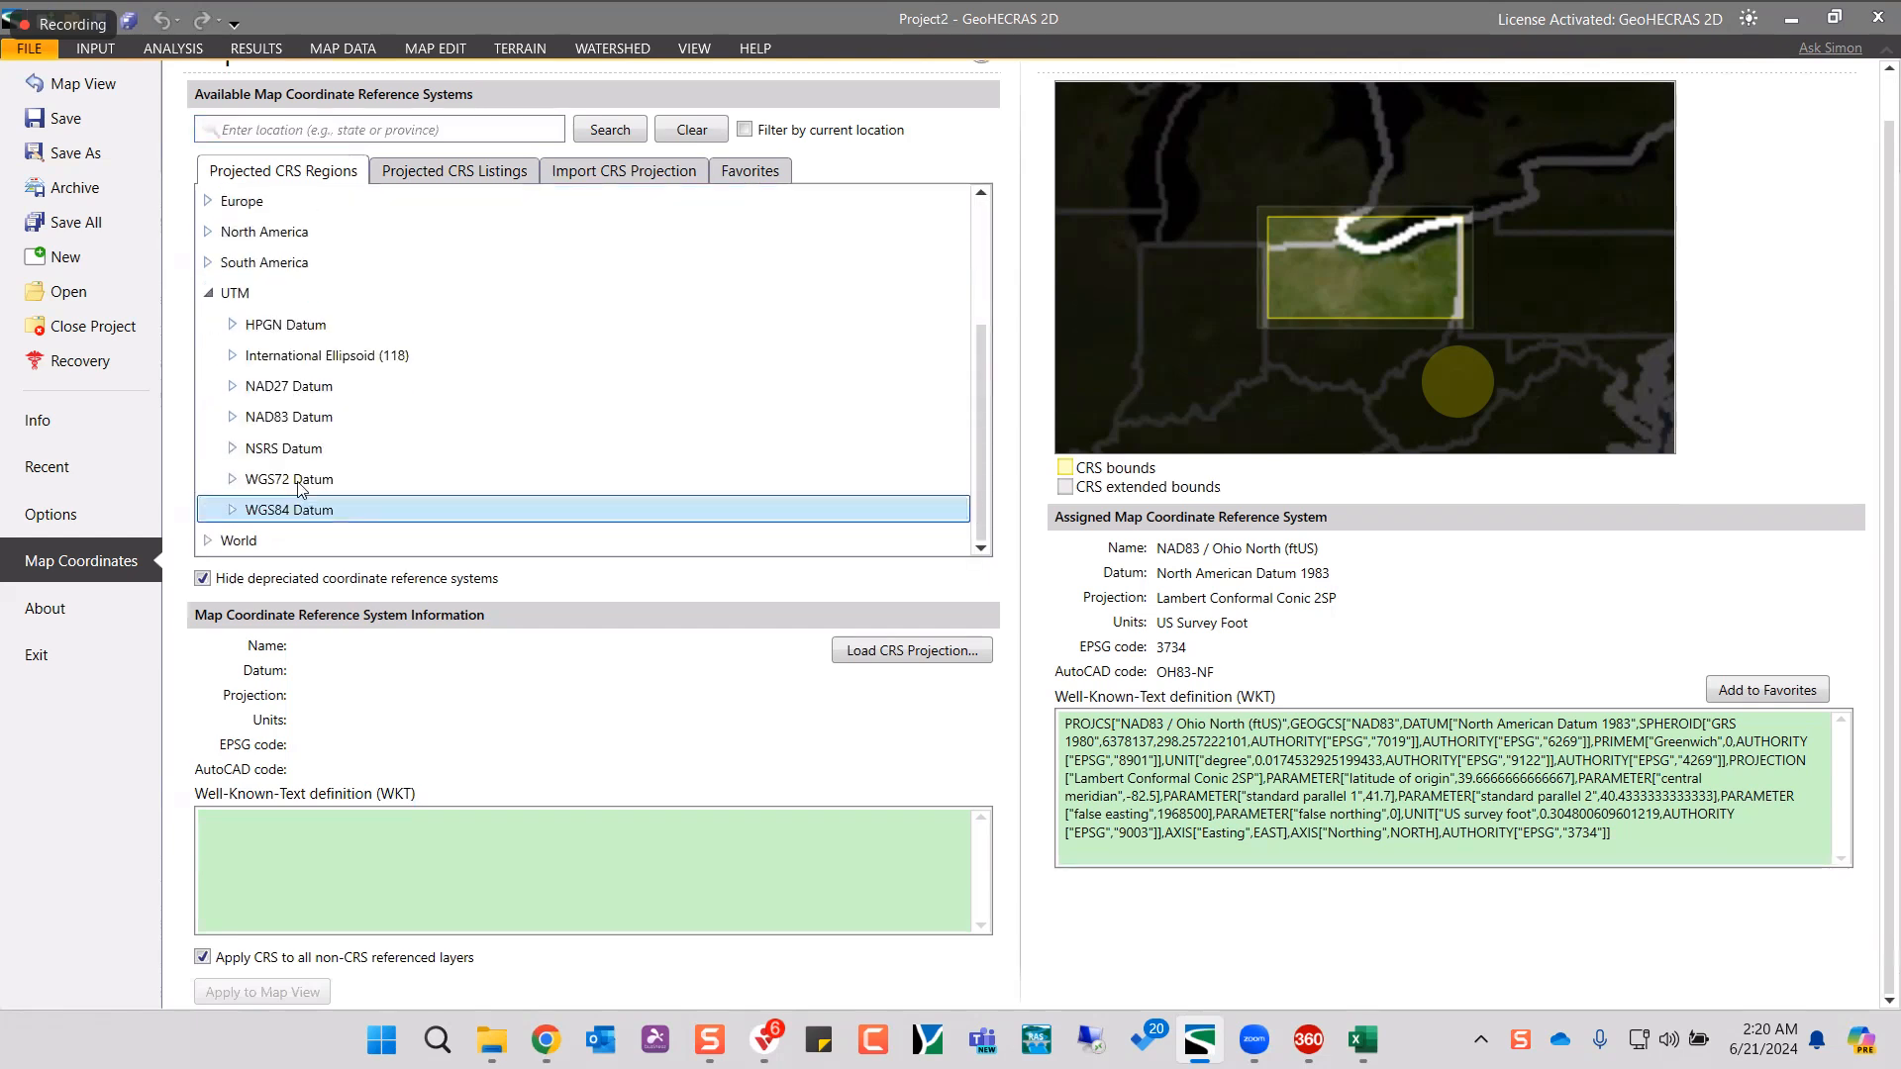
left_click(236, 509)
scroll(476, 426, "down", 3)
scroll(566, 366, "down", 8)
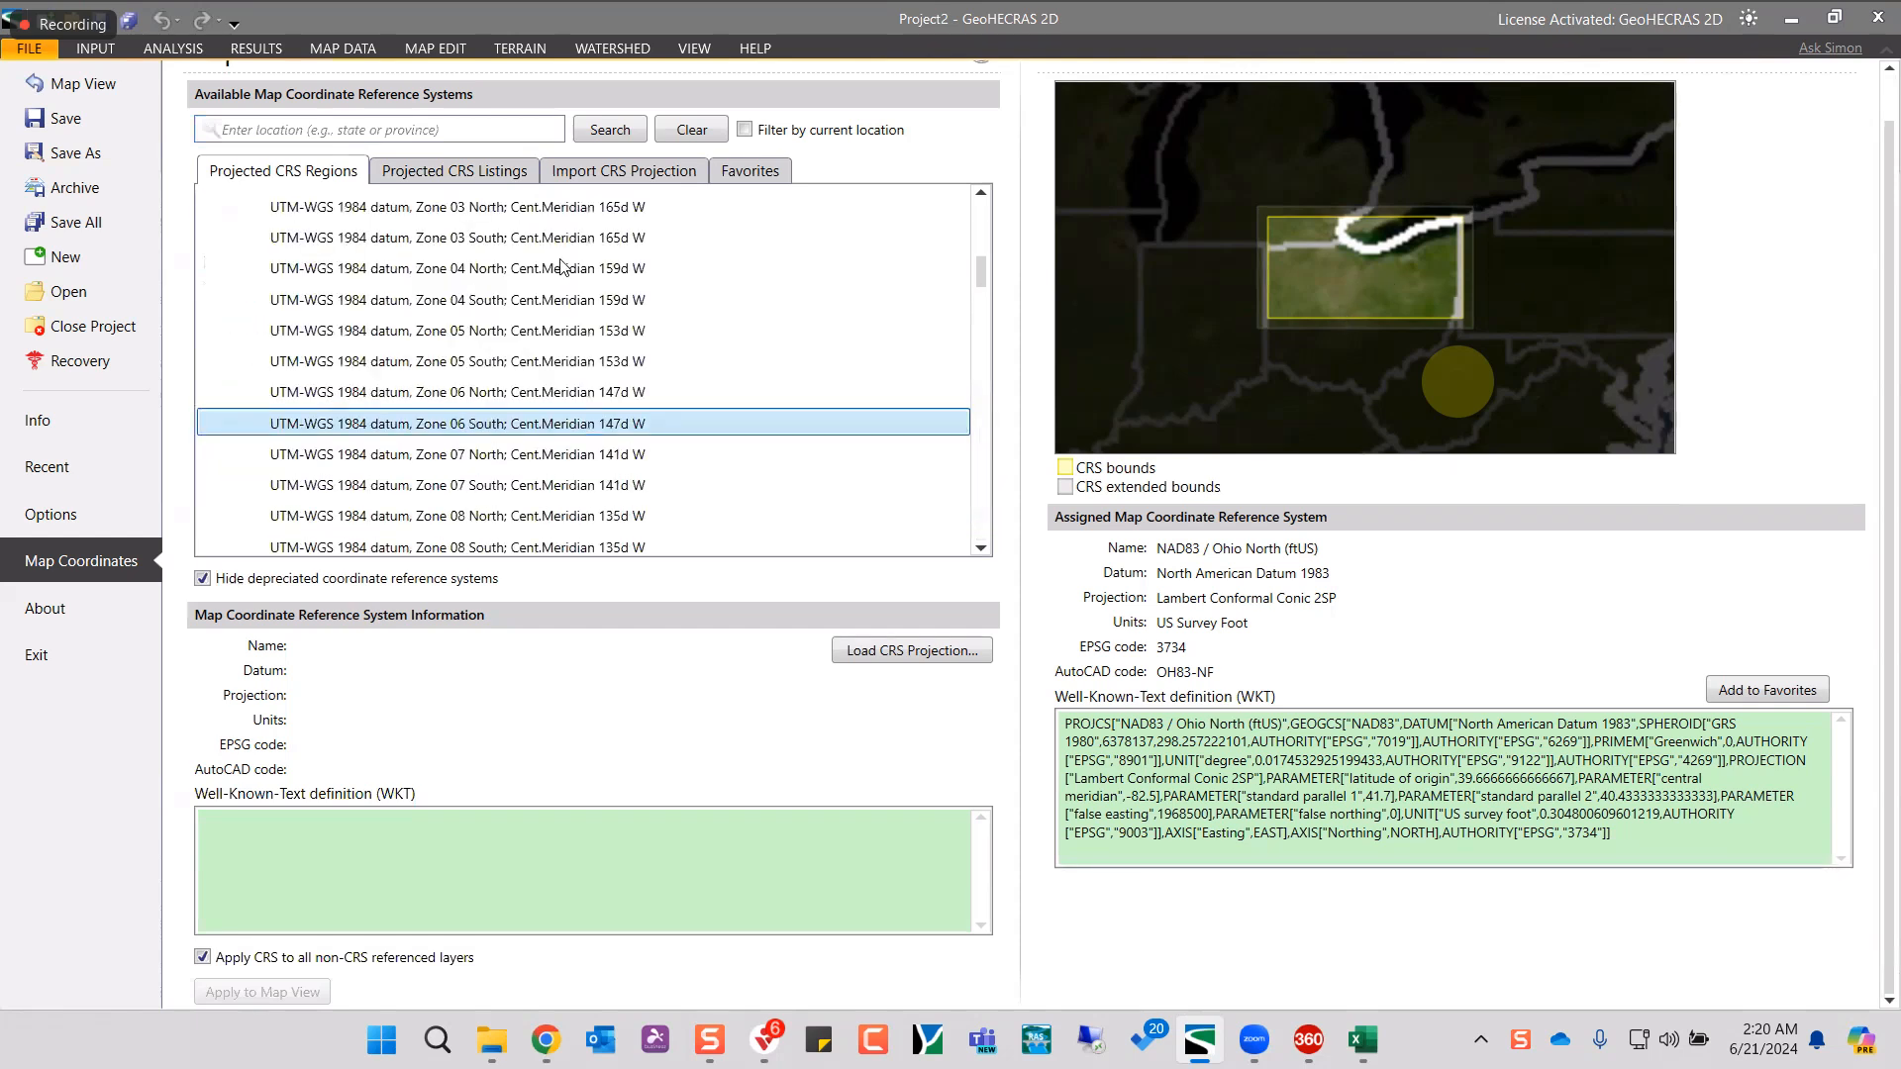
left_click(482, 423)
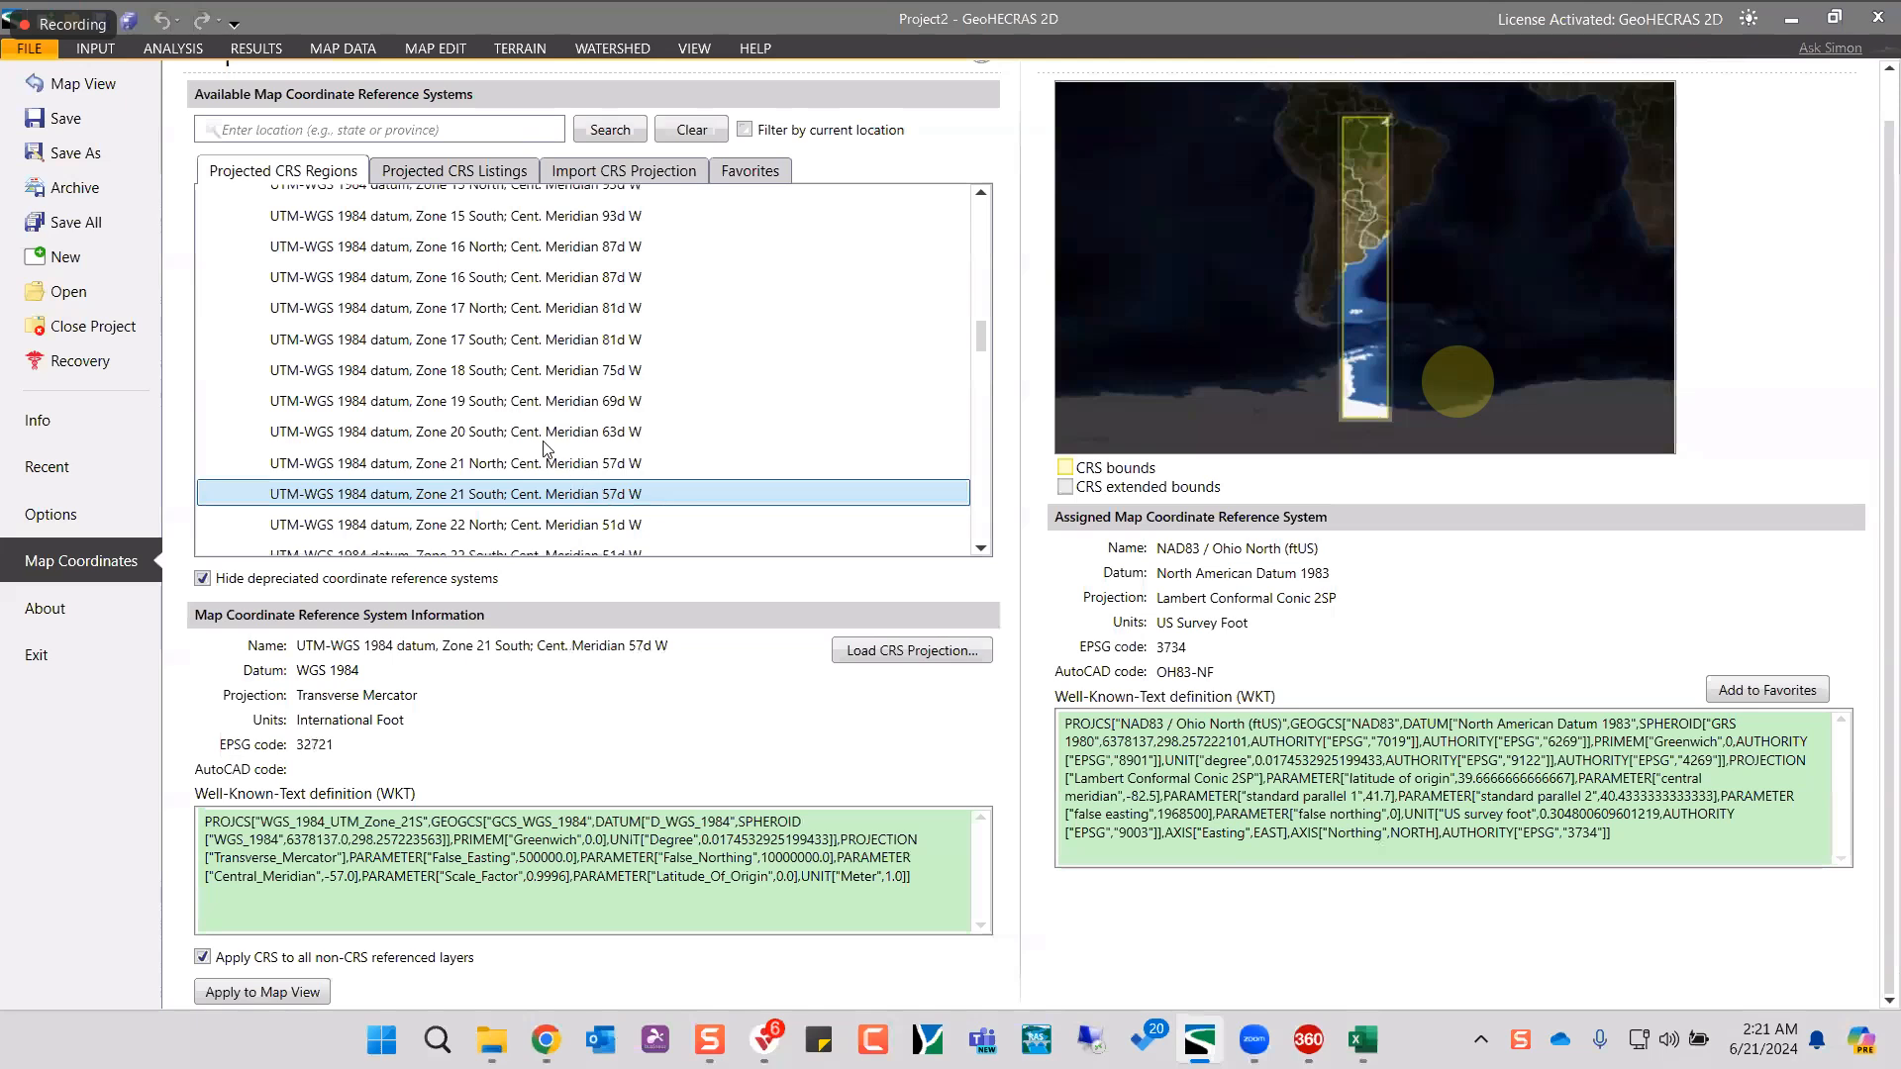
- Search the coordinate systems for "rwa", clear the search, and preview Cape / UTM zone 36S under Botswana in Southern Africa
scroll(543, 448, "up", 10)
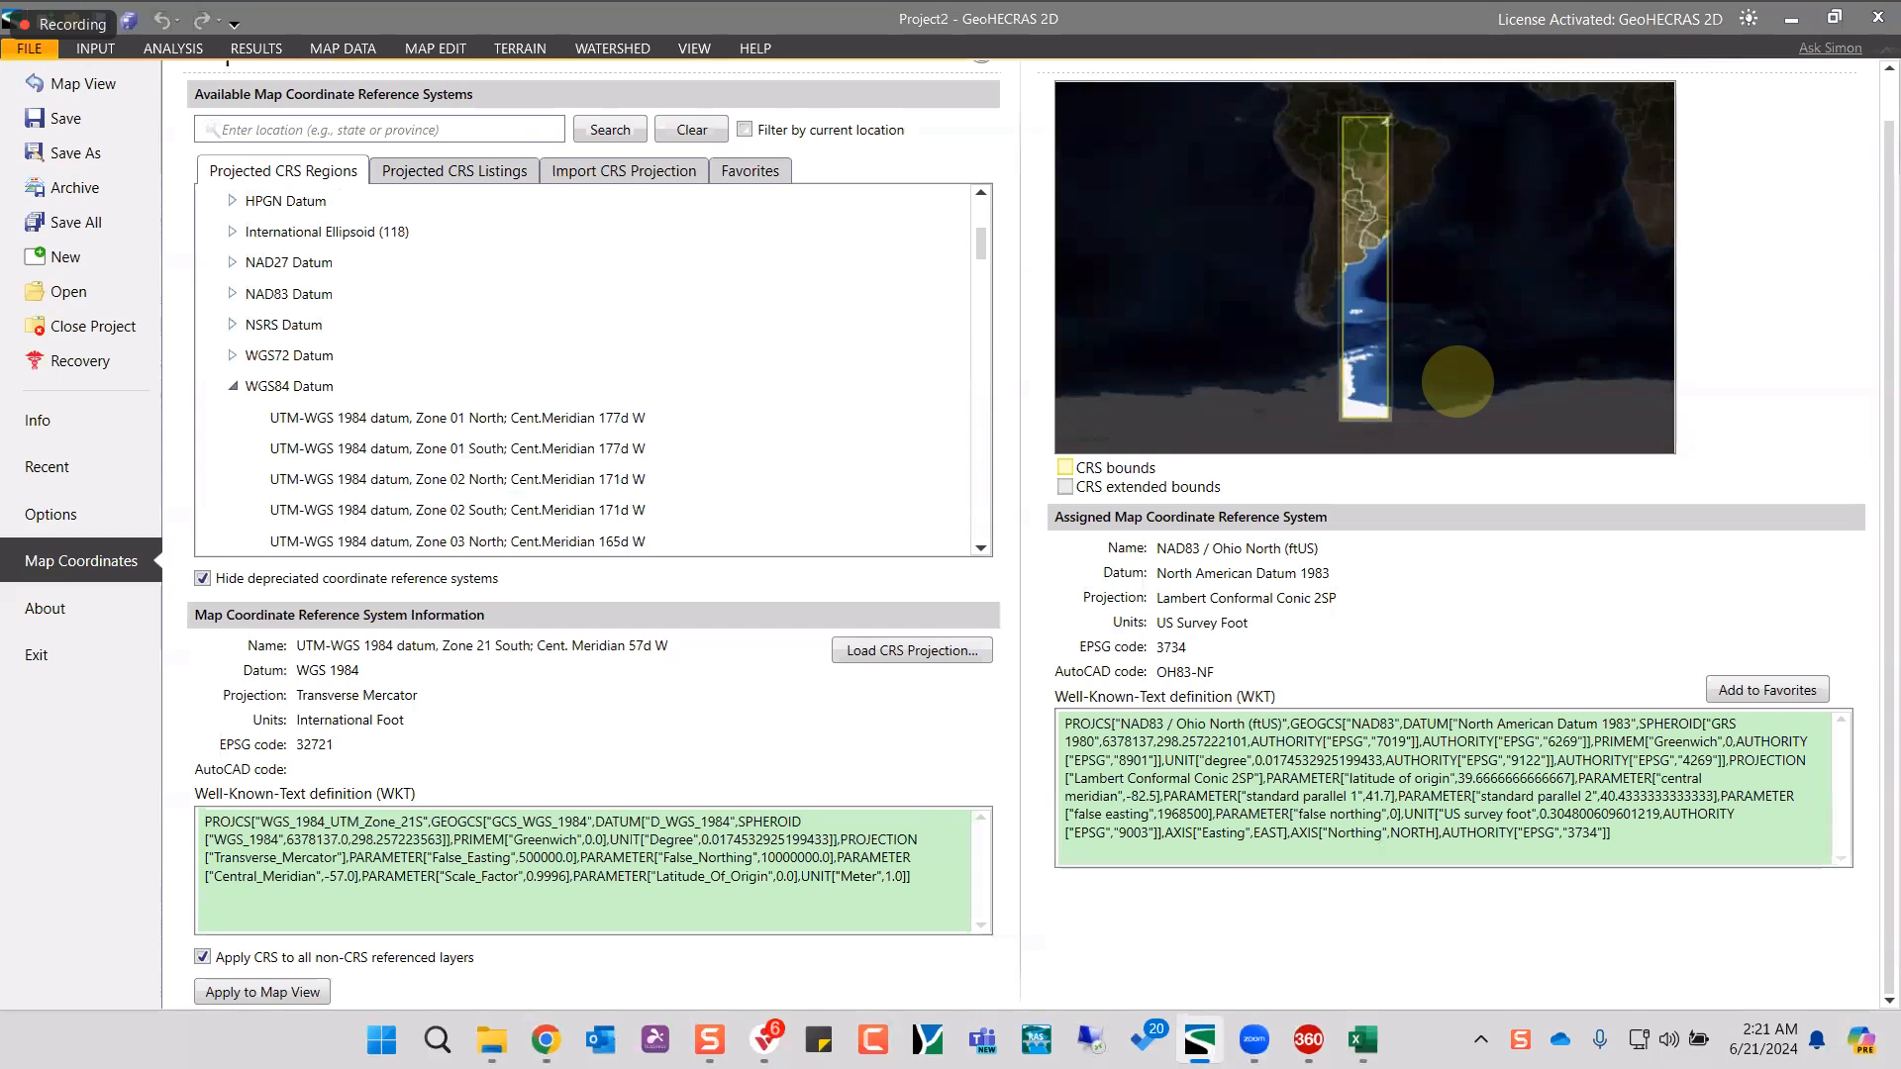
scroll(287, 207, "up", 5)
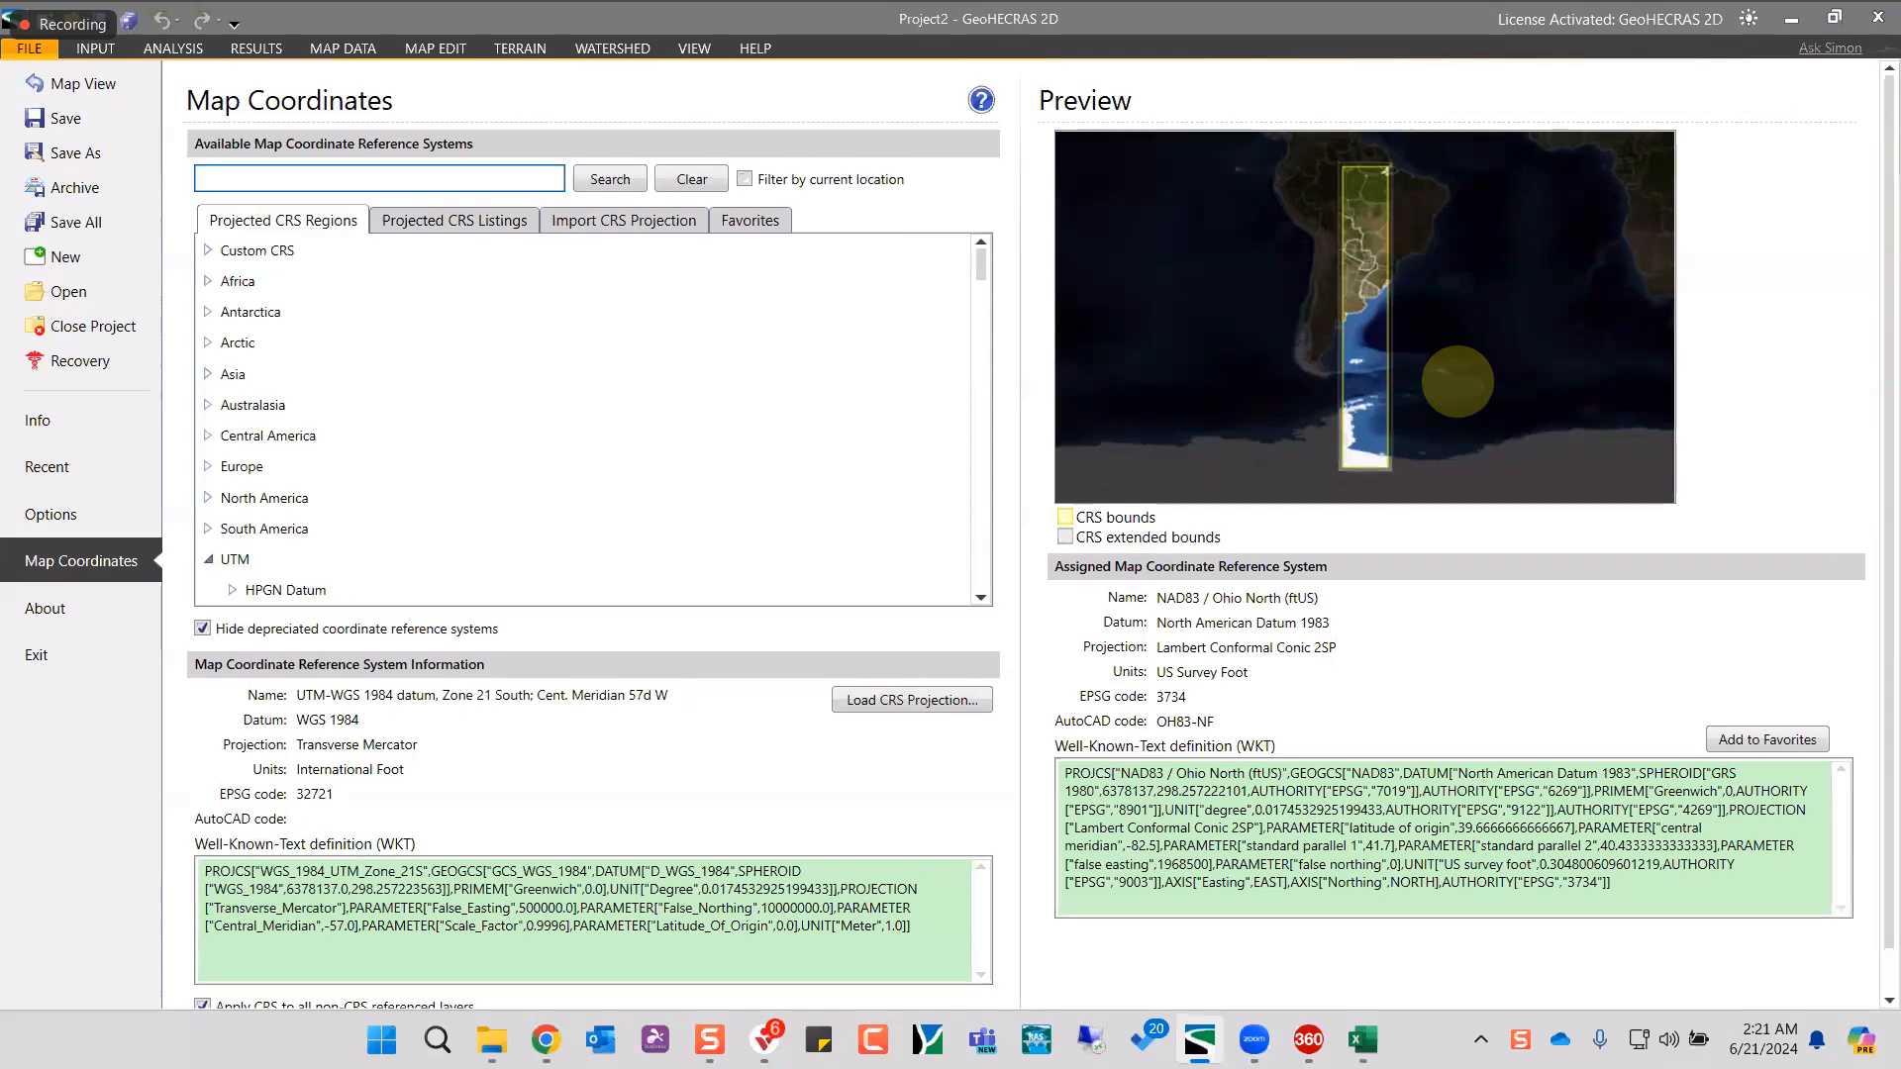
type("rwa")
left_click(692, 179)
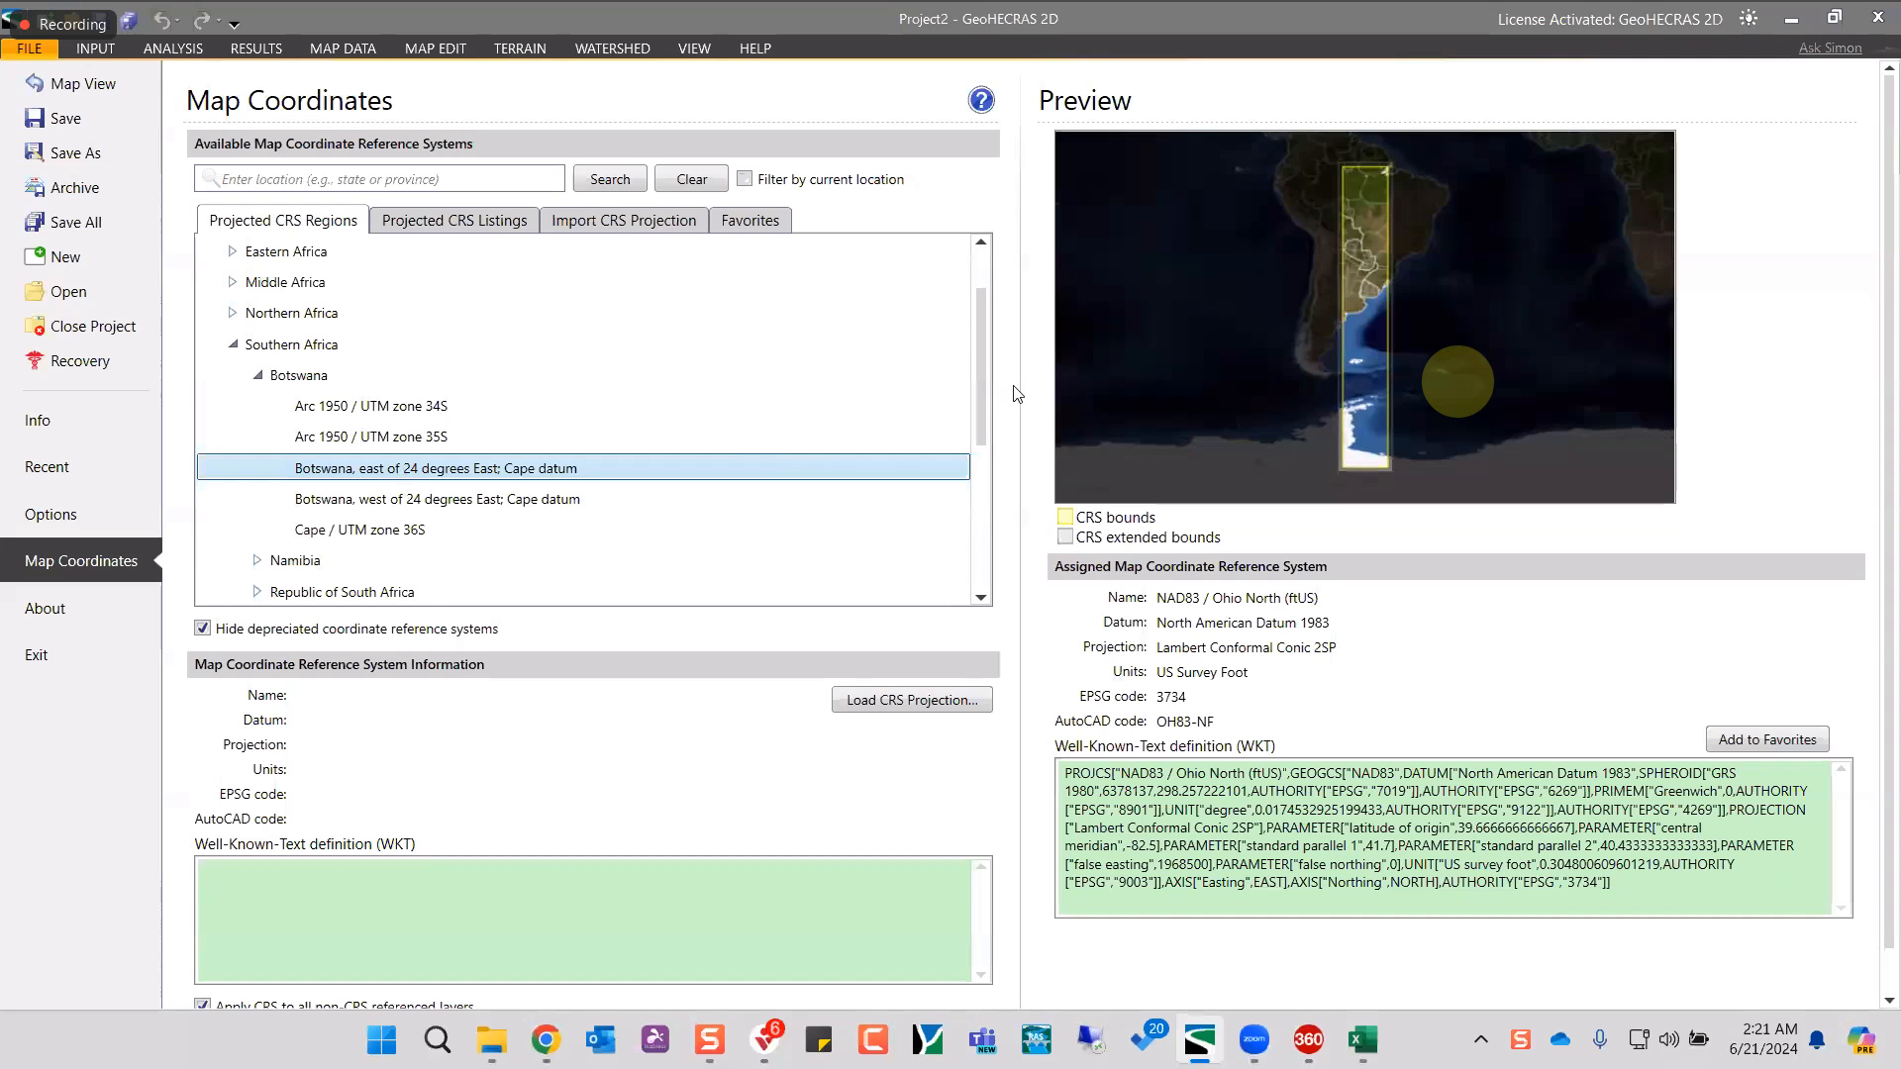
left_click(489, 525)
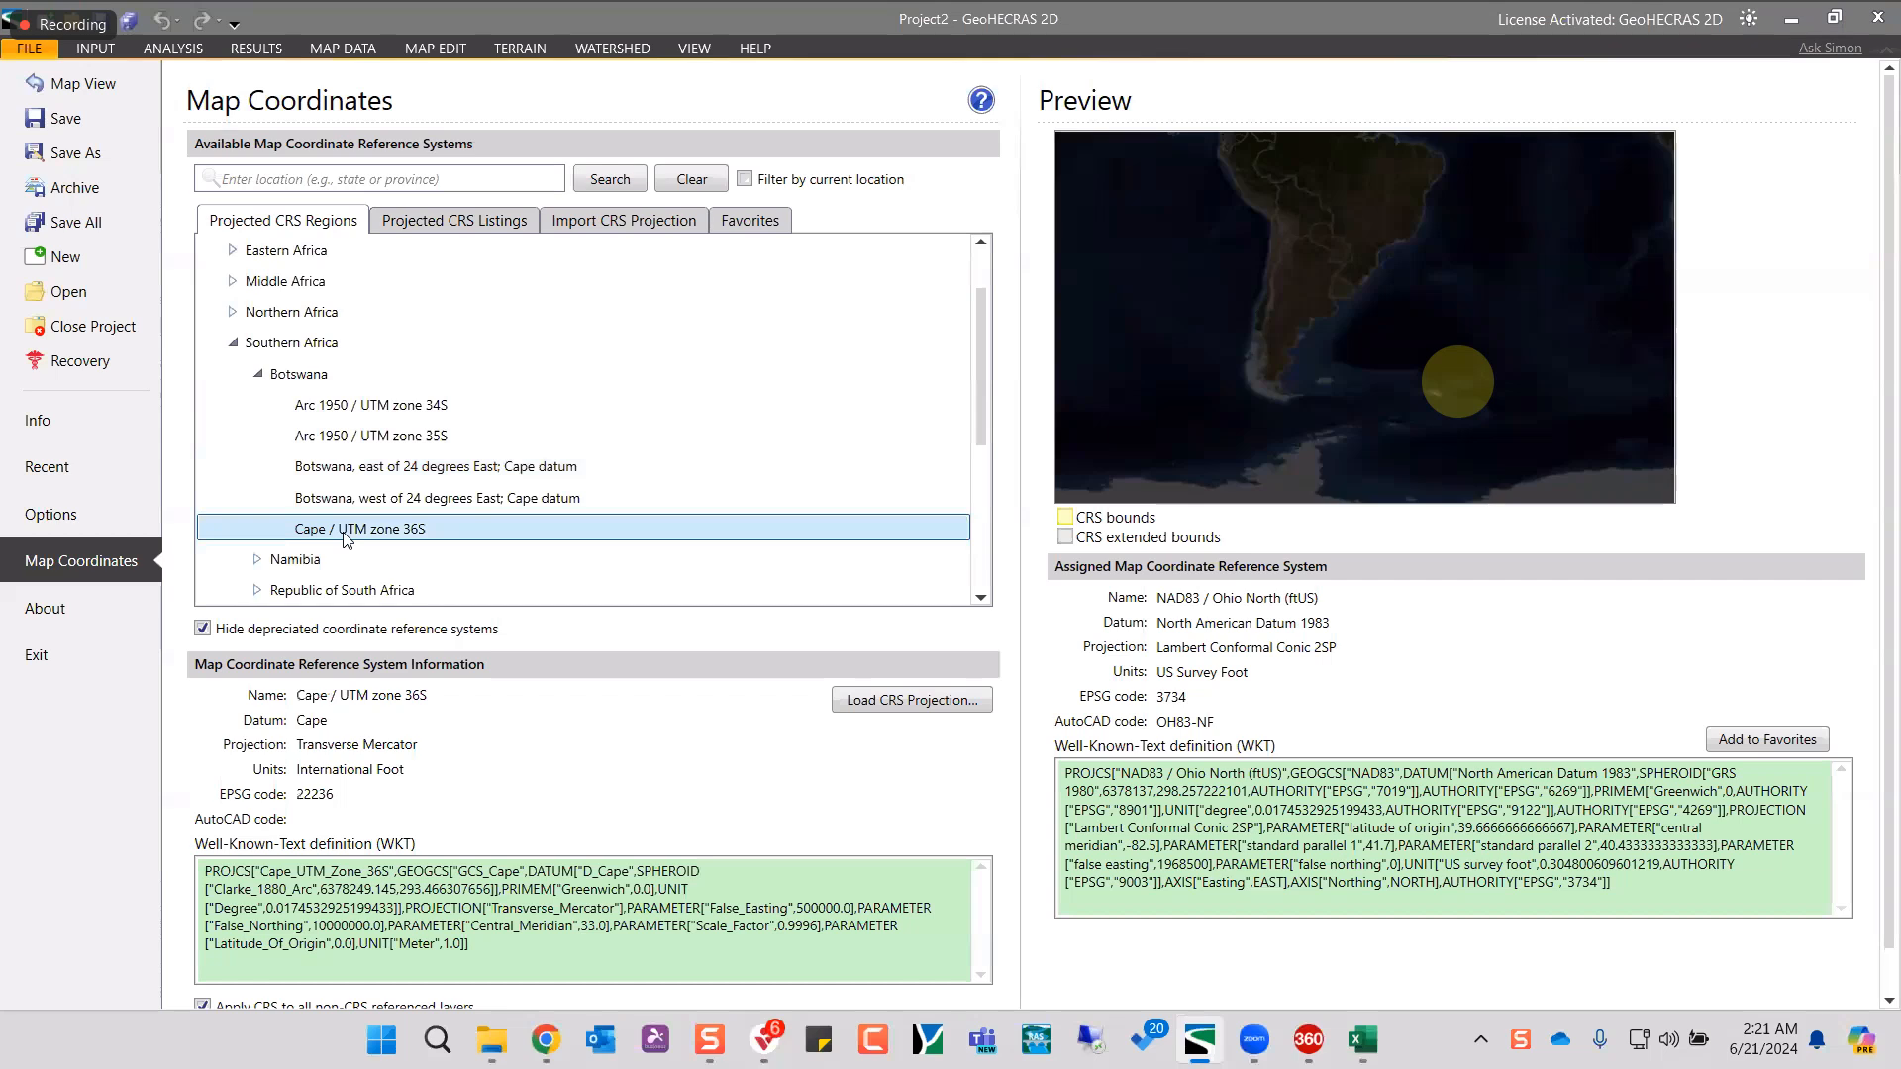
key("Up")
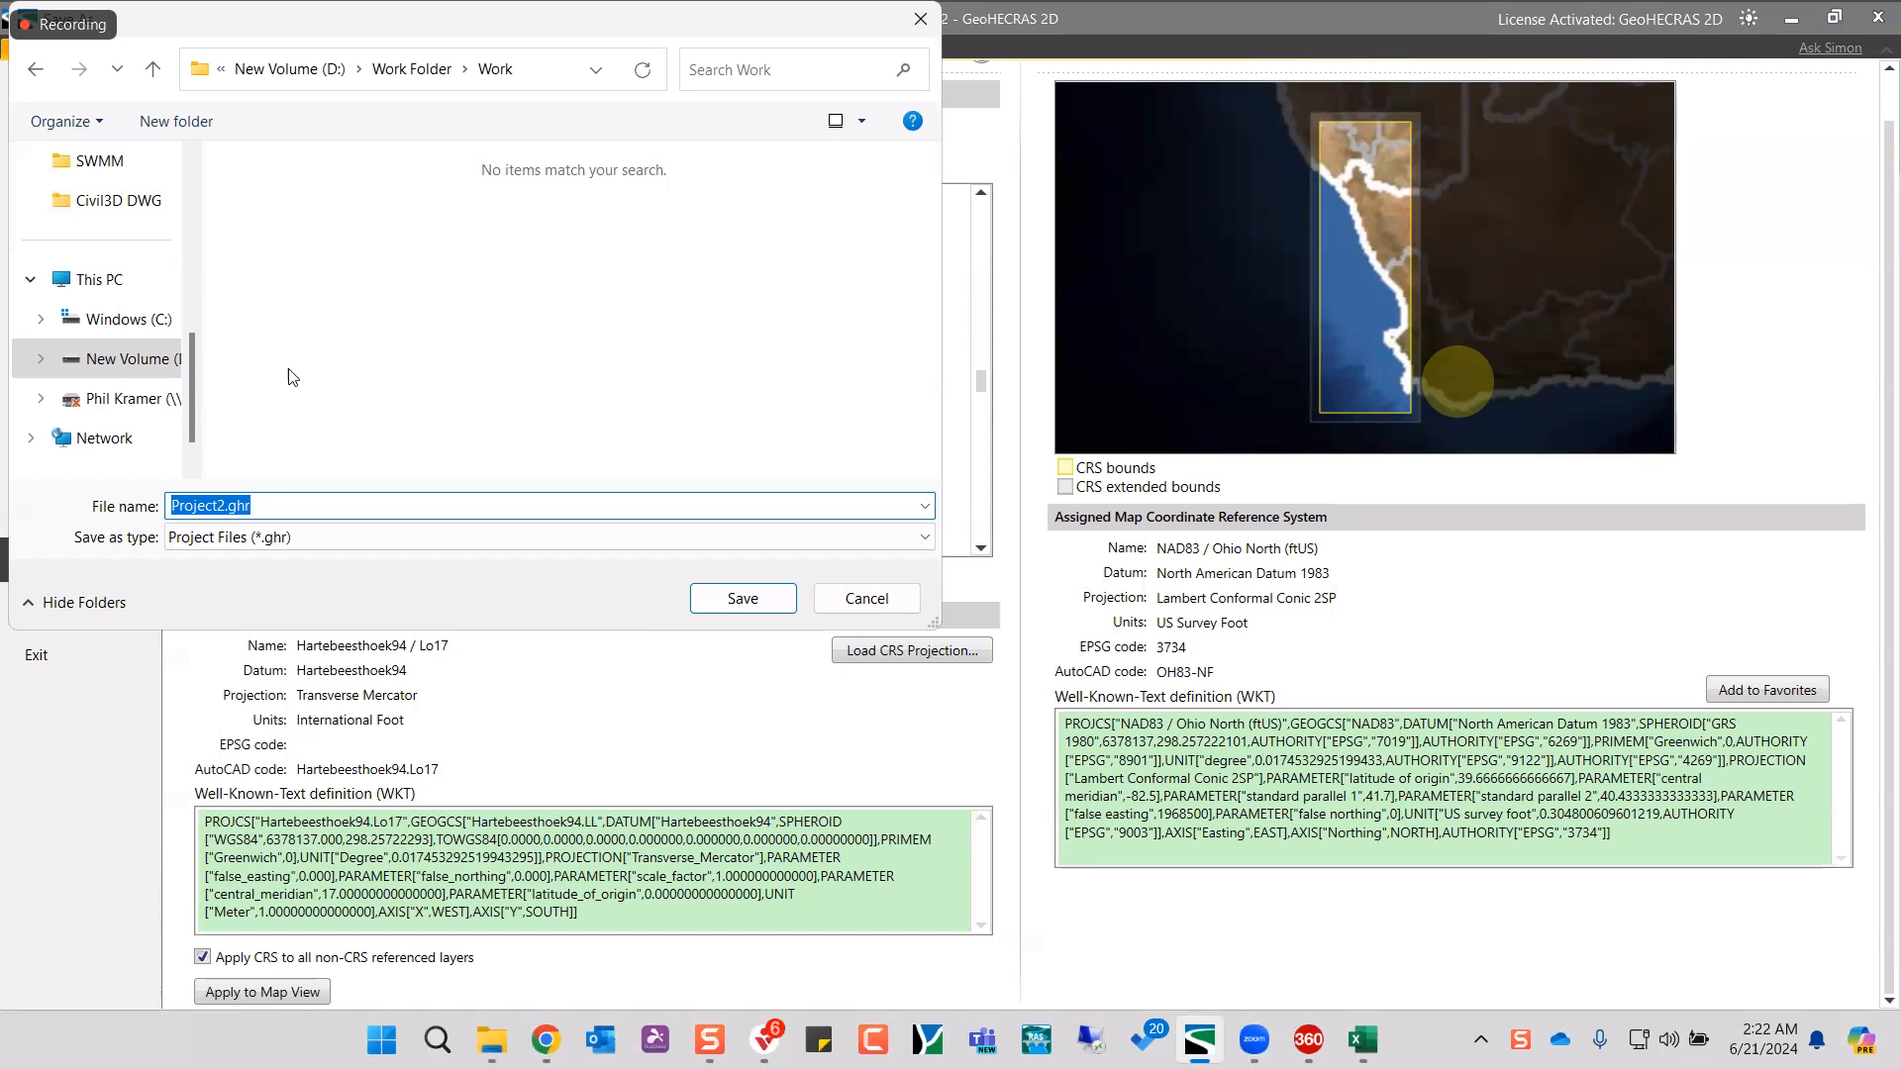
- Save the project as Flood Study in the Work folder
type("Flo")
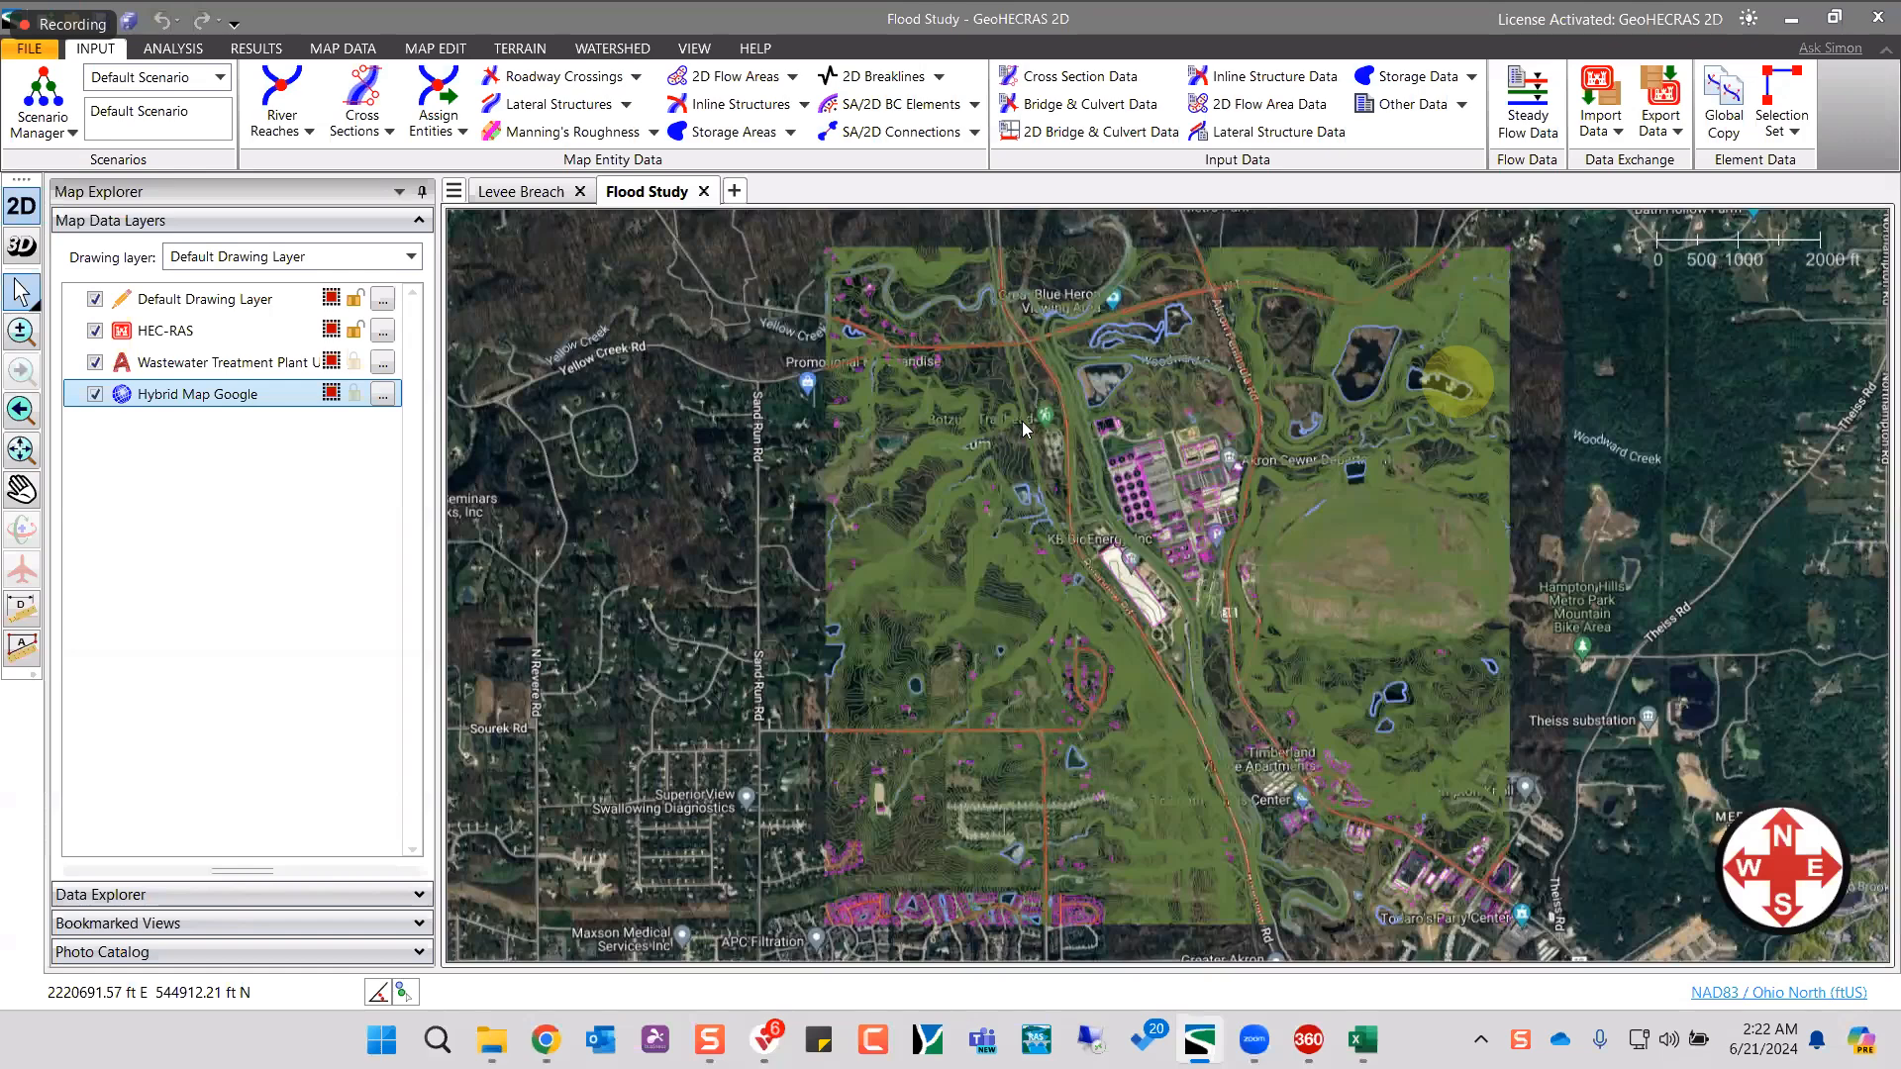
- Use the C-GIS-CONTOURS layer of the Wastewater Treatment Plant Updated CAD drawing as the elevation source for terrain generation
left_click(1178, 521)
double_click(202, 365)
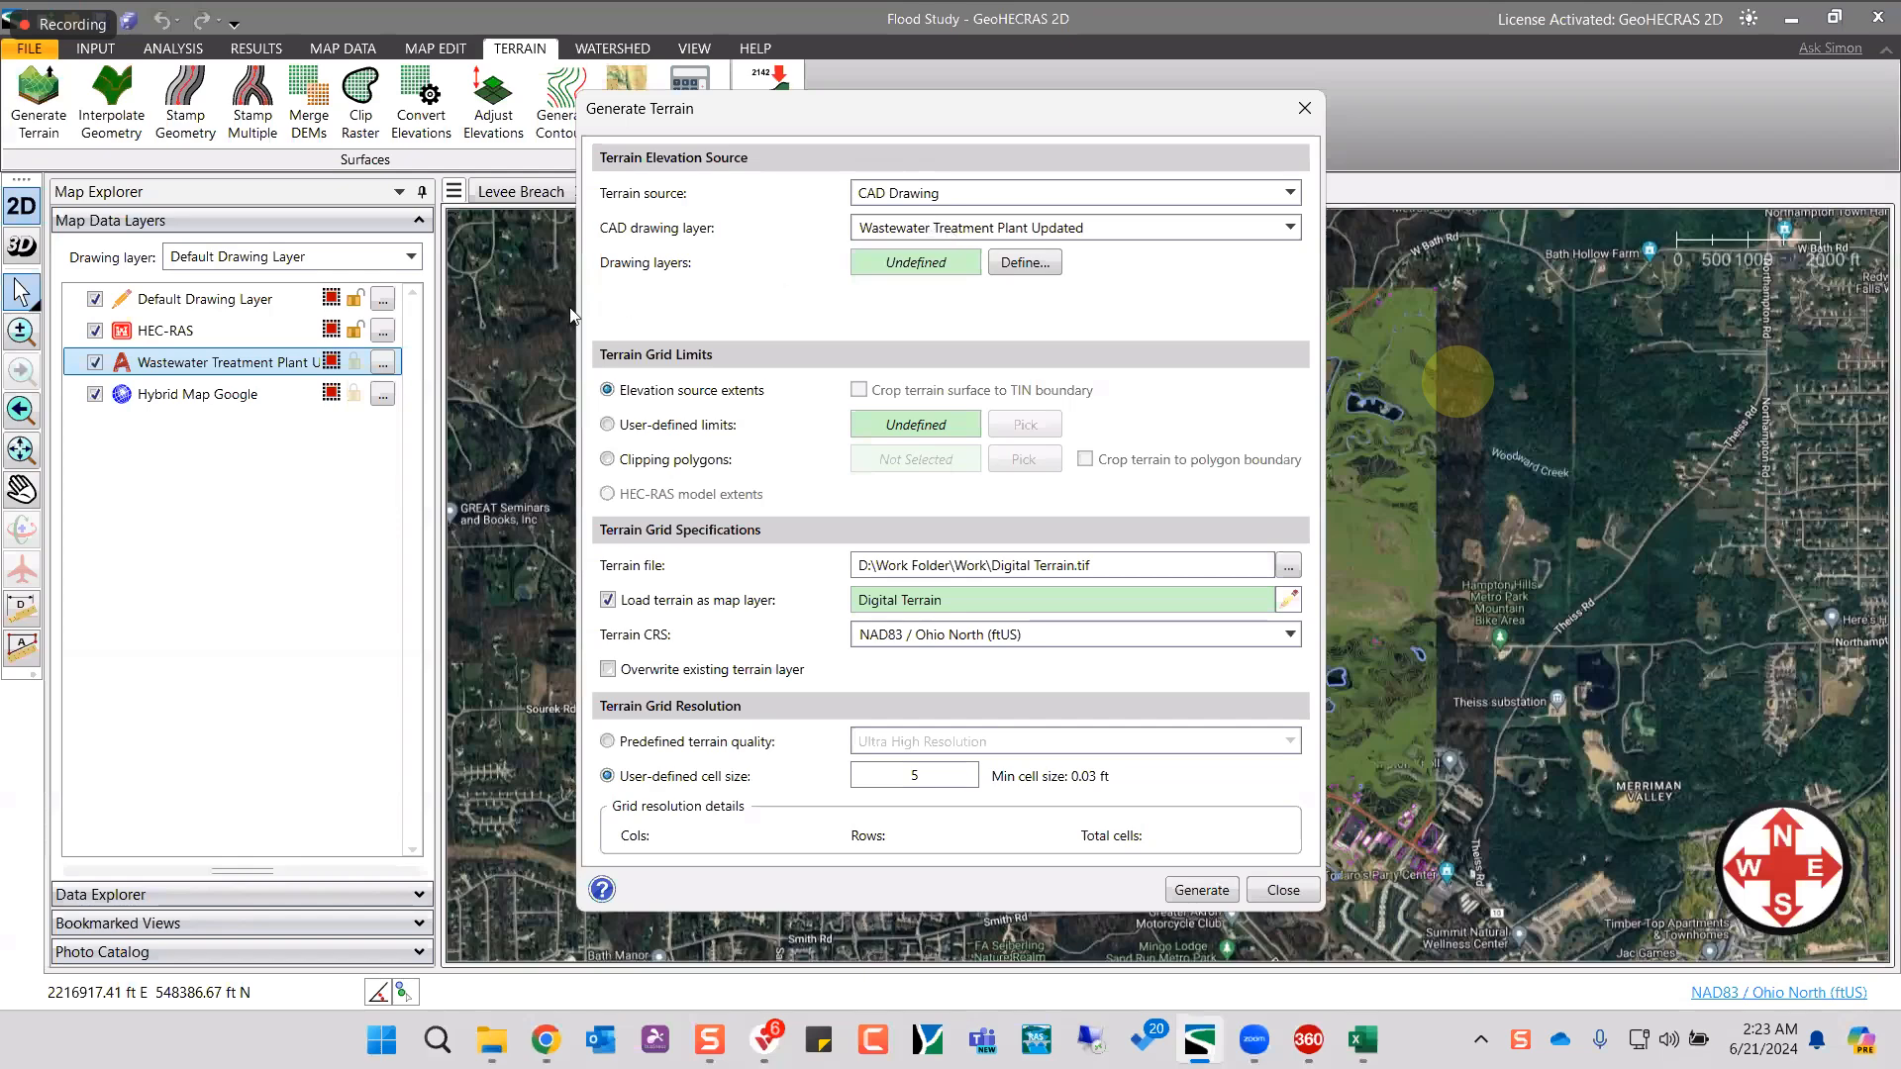
key("alt+Down")
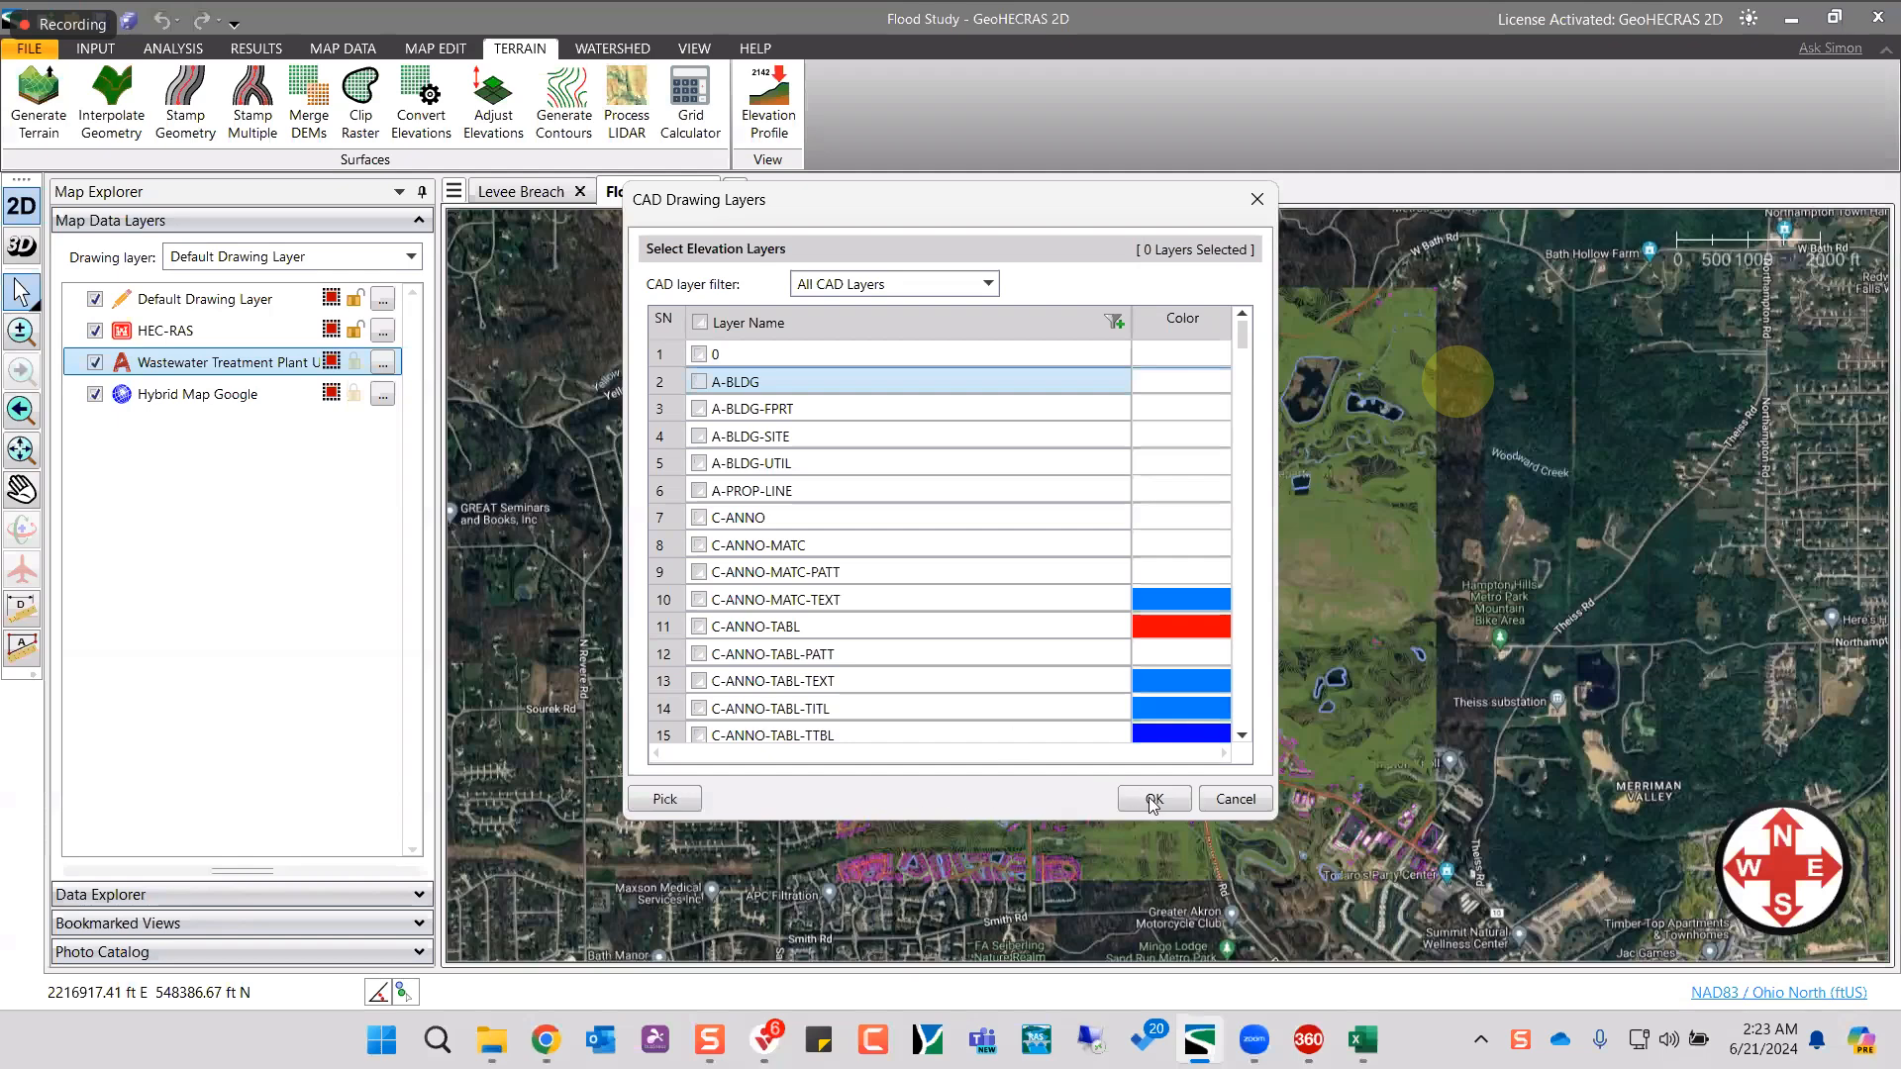
scroll(734, 541, "down", 3)
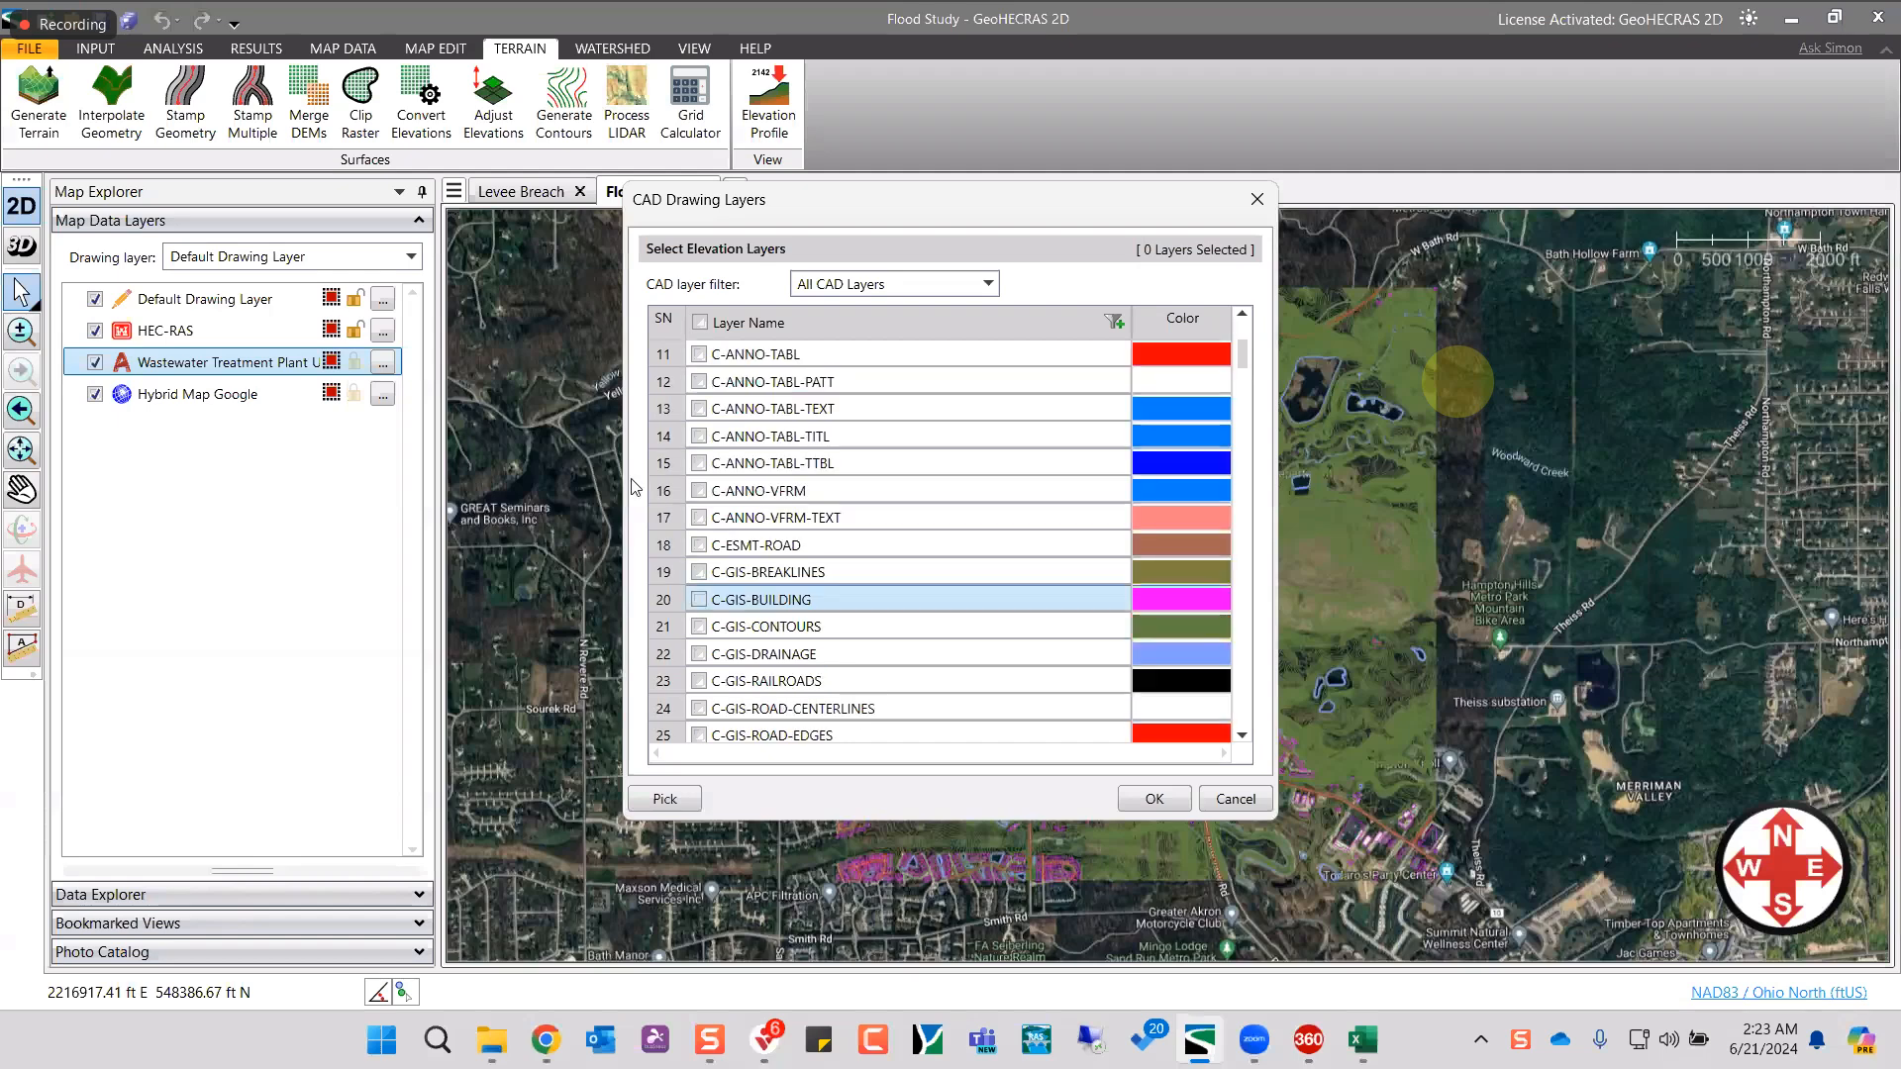
left_click(699, 627)
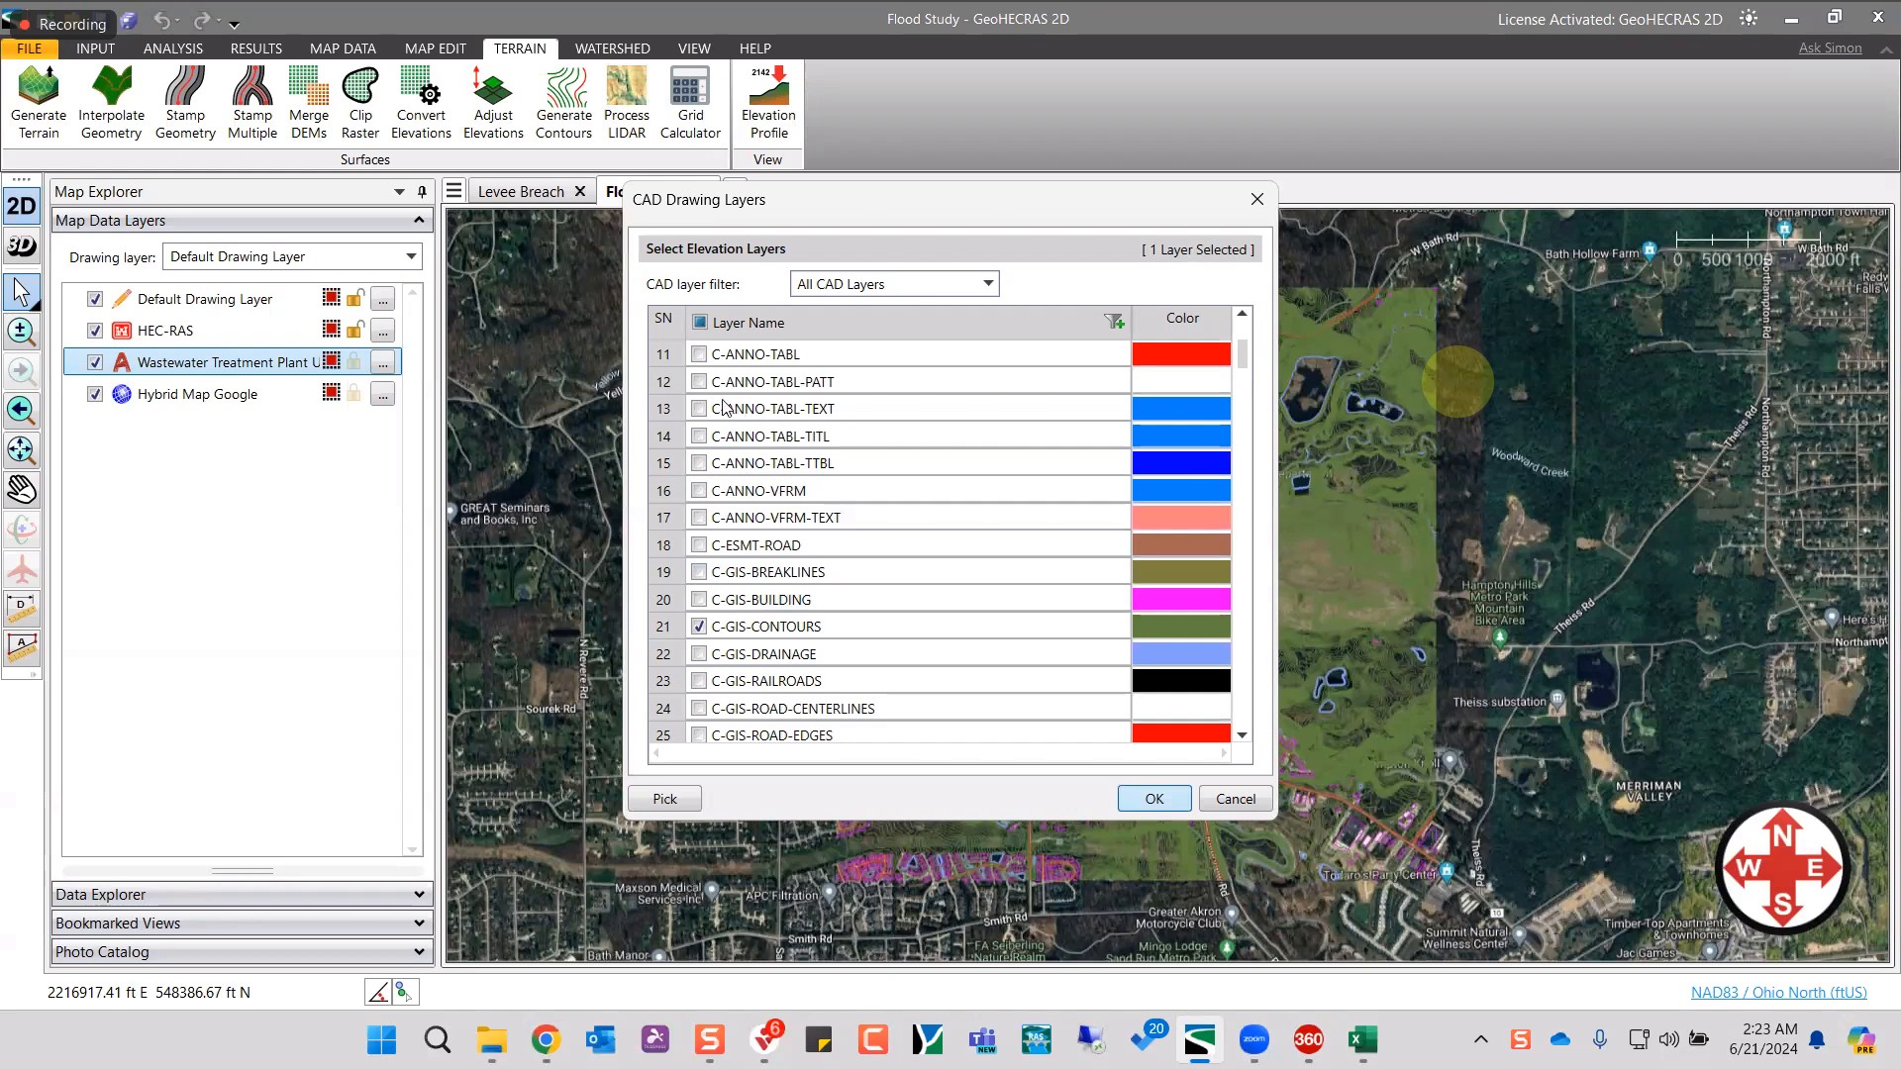
key("Return")
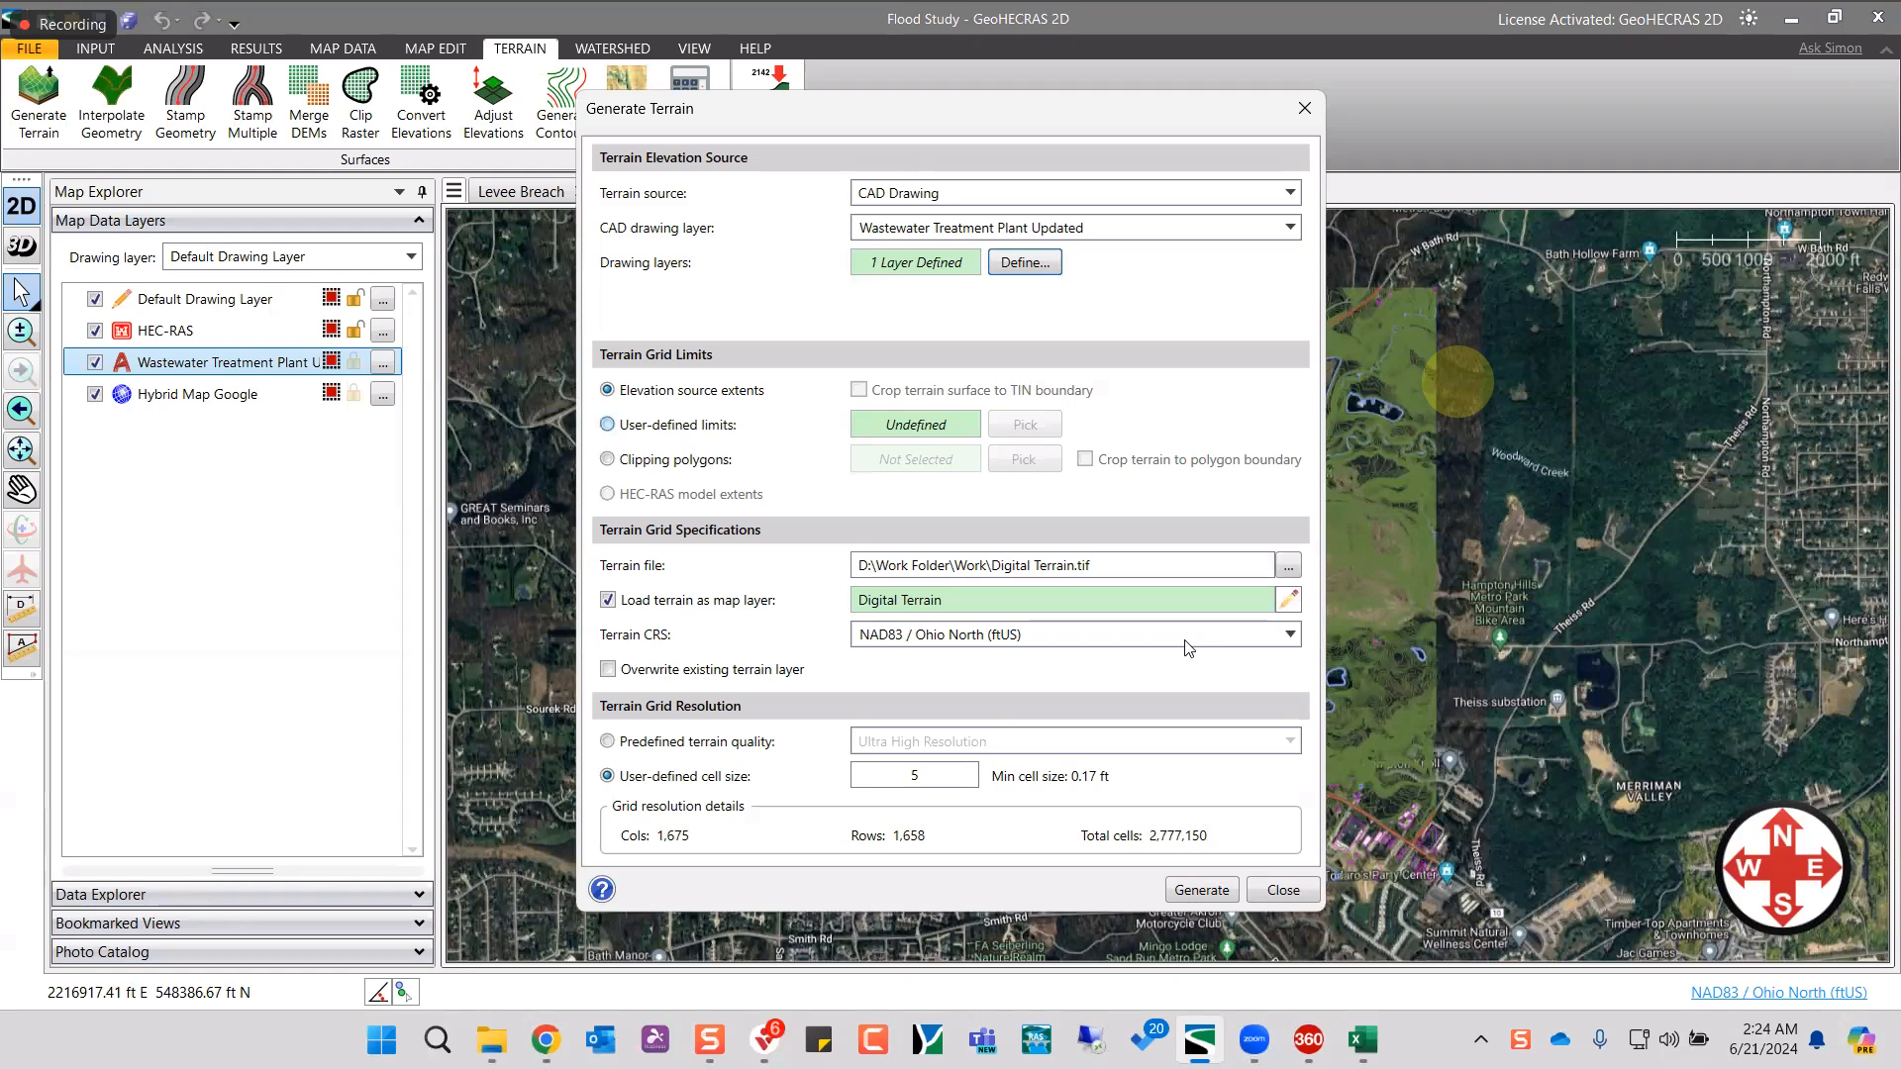
- Try user-defined terrain limits picked as a rectangle around the treatment plant, and browse for the terrain file location
left_click(607, 425)
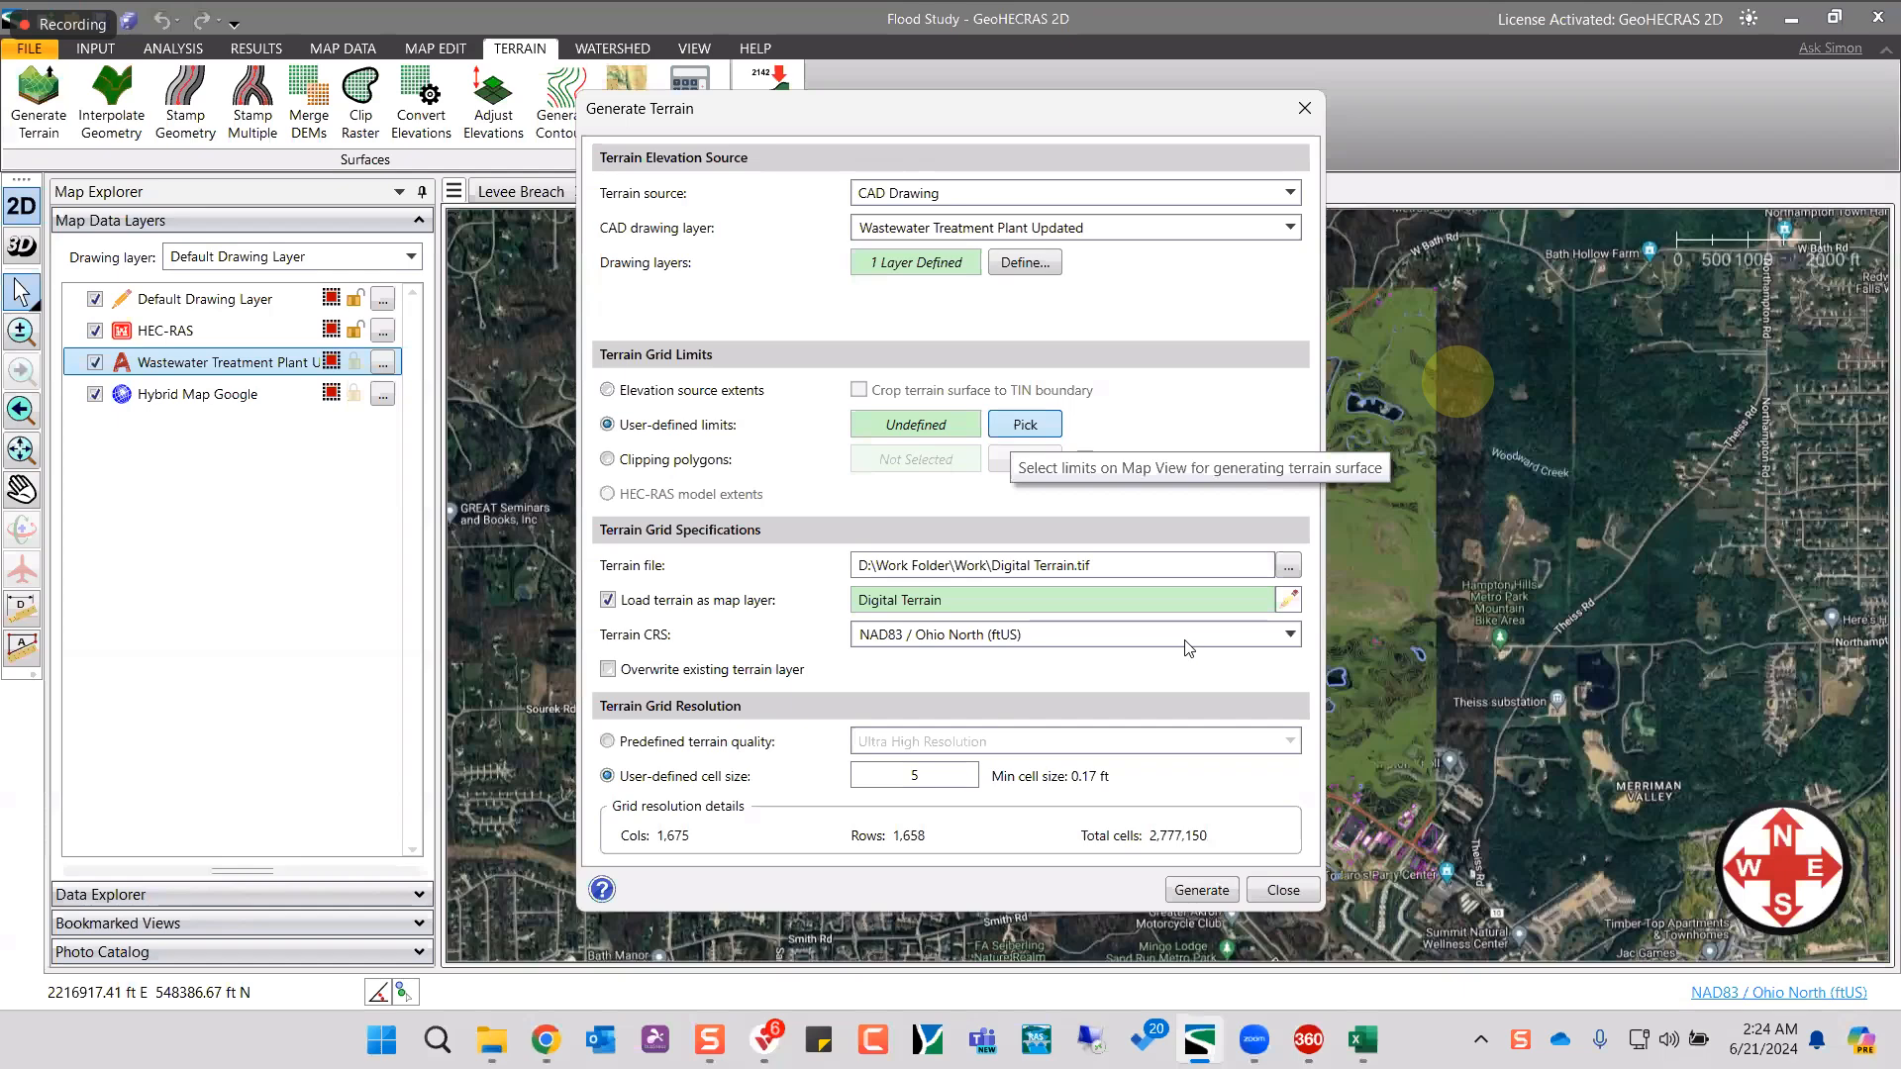
left_click(1025, 424)
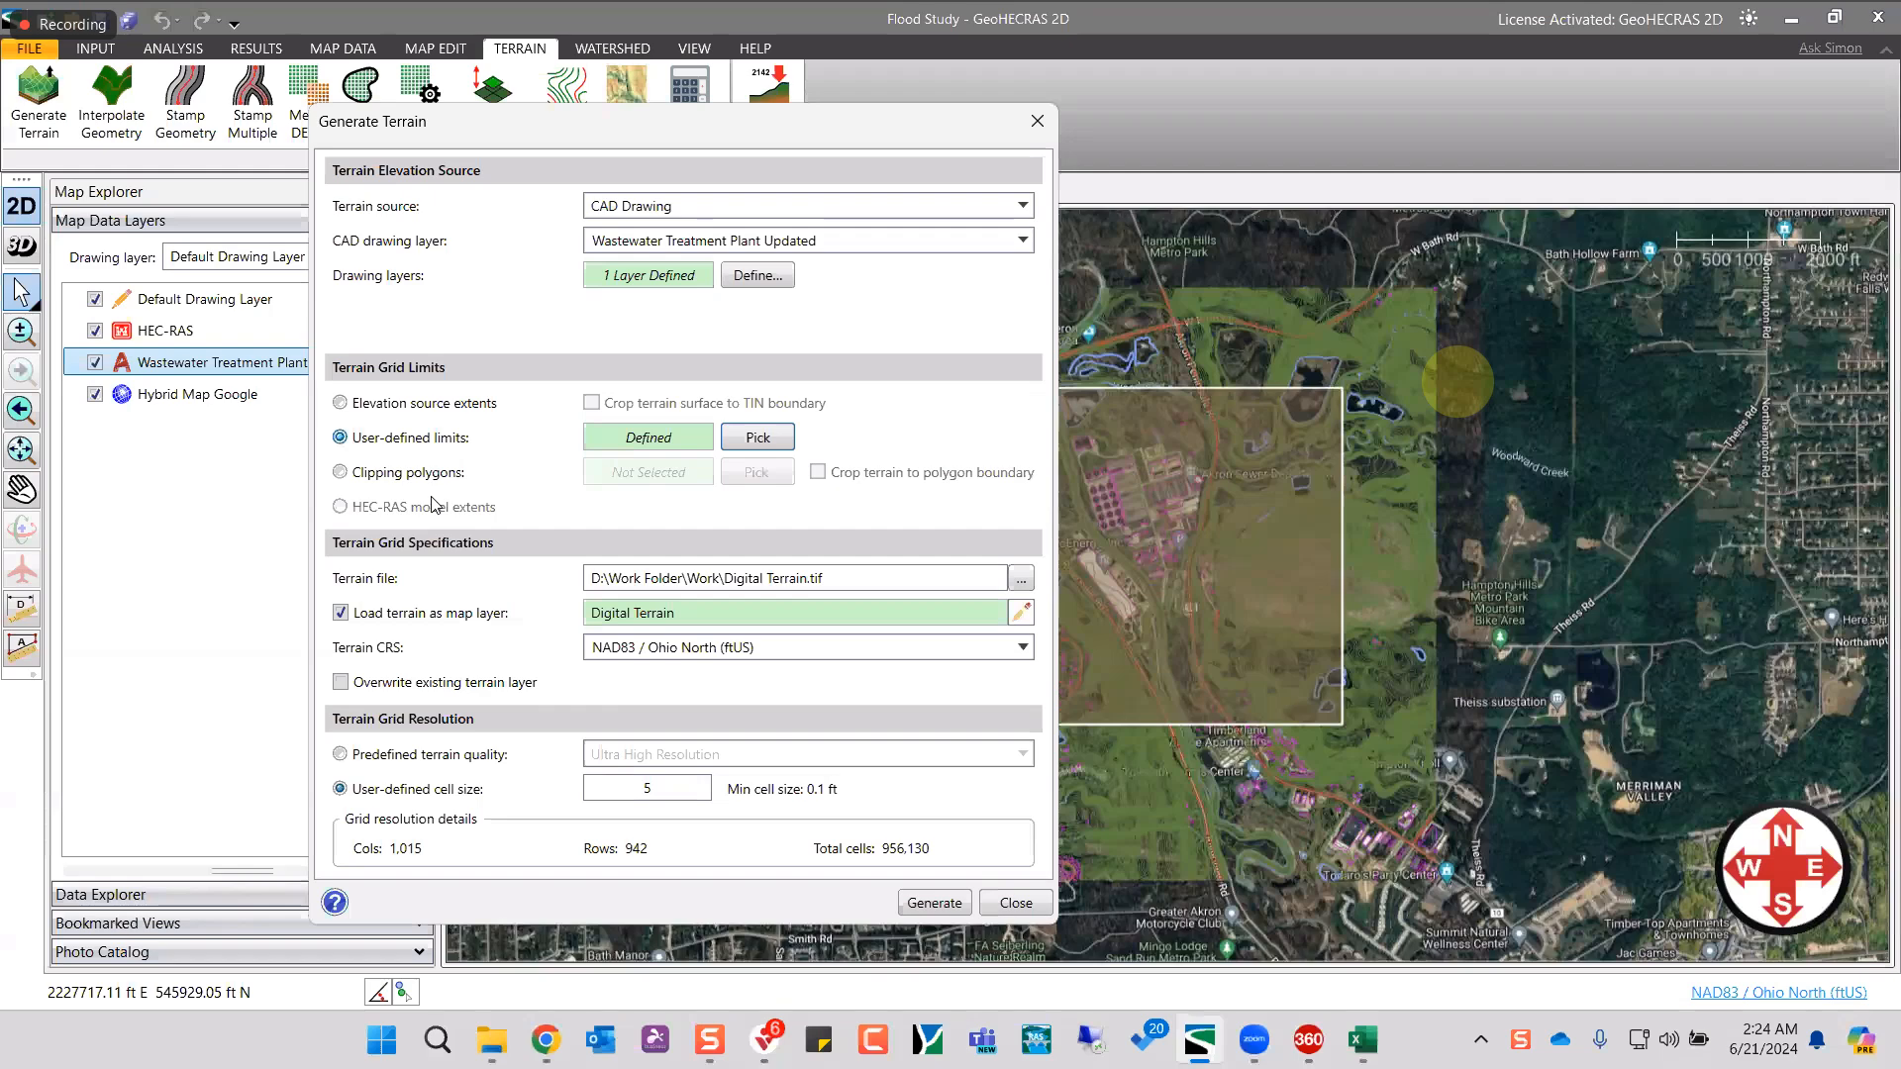
left_click(1021, 582)
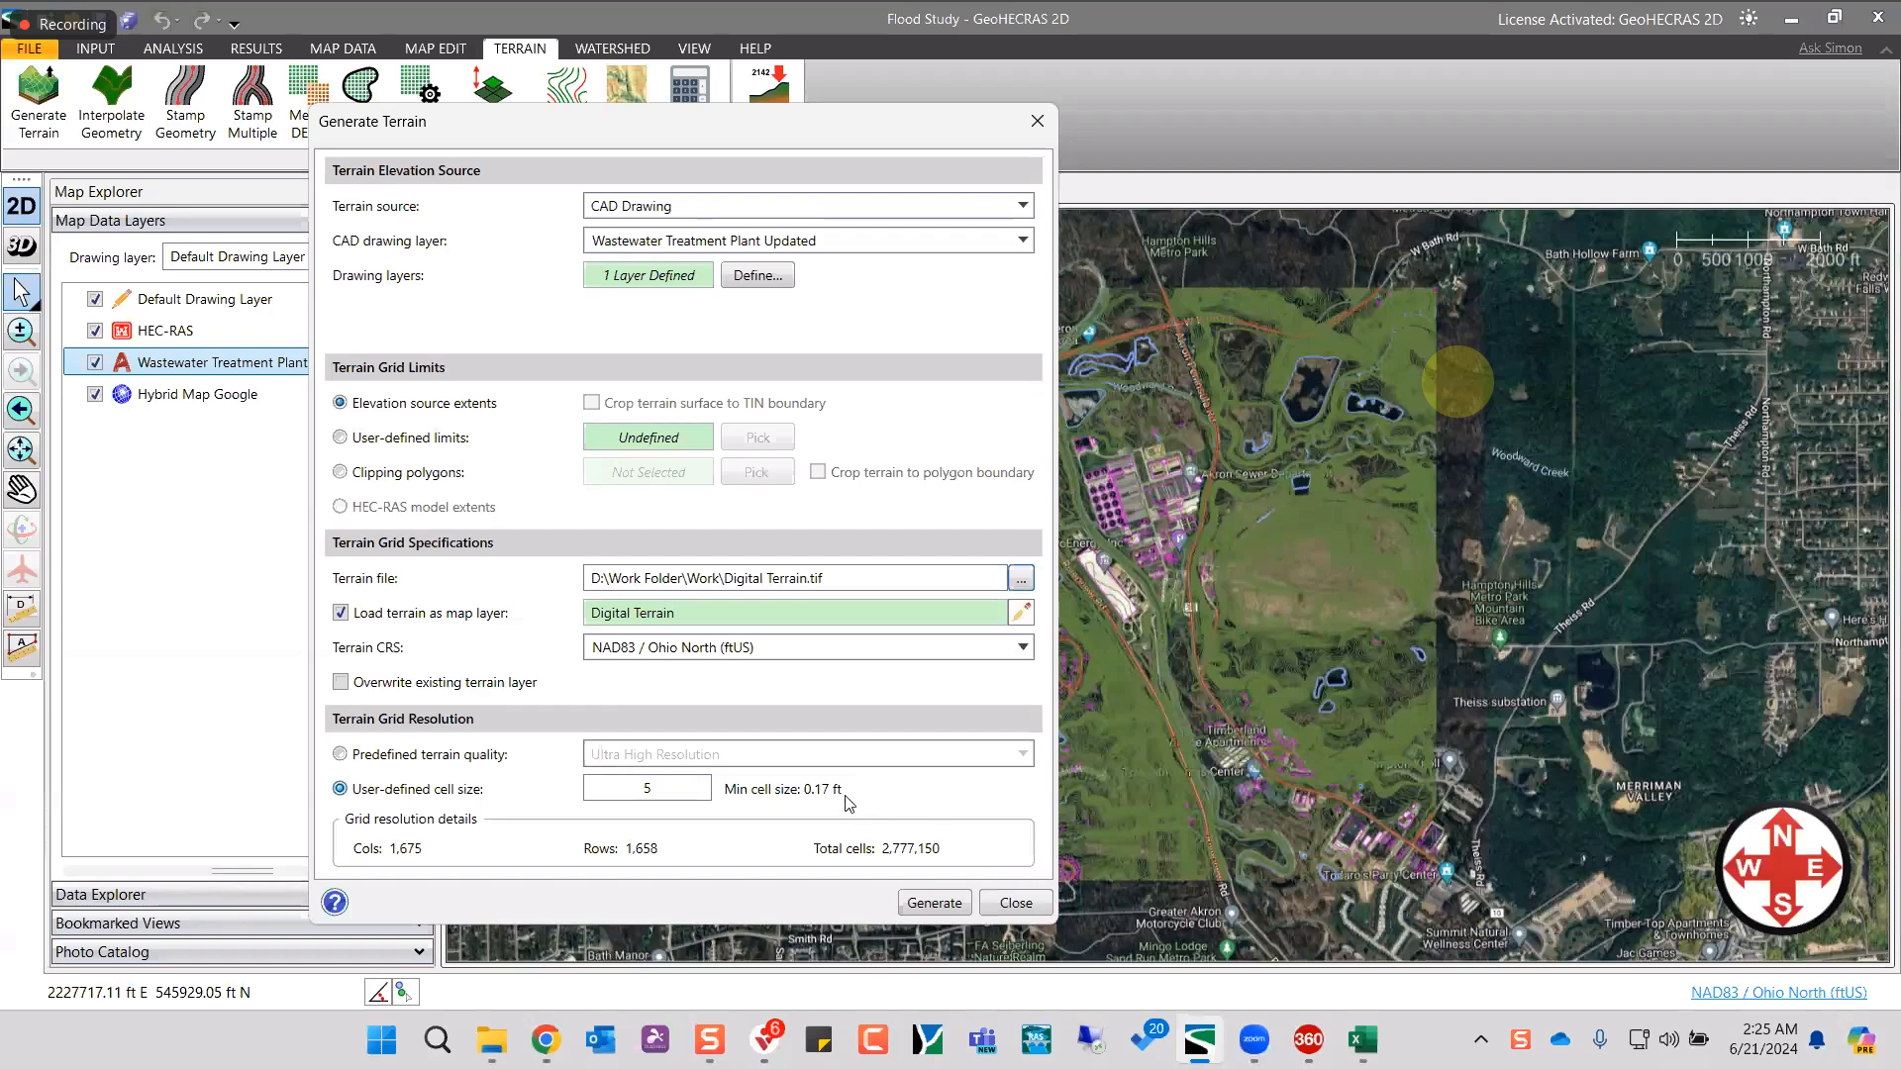
- Set the user-defined cell size to 3 ft and generate the terrain over the full elevation source extents
type("3")
key("Tab")
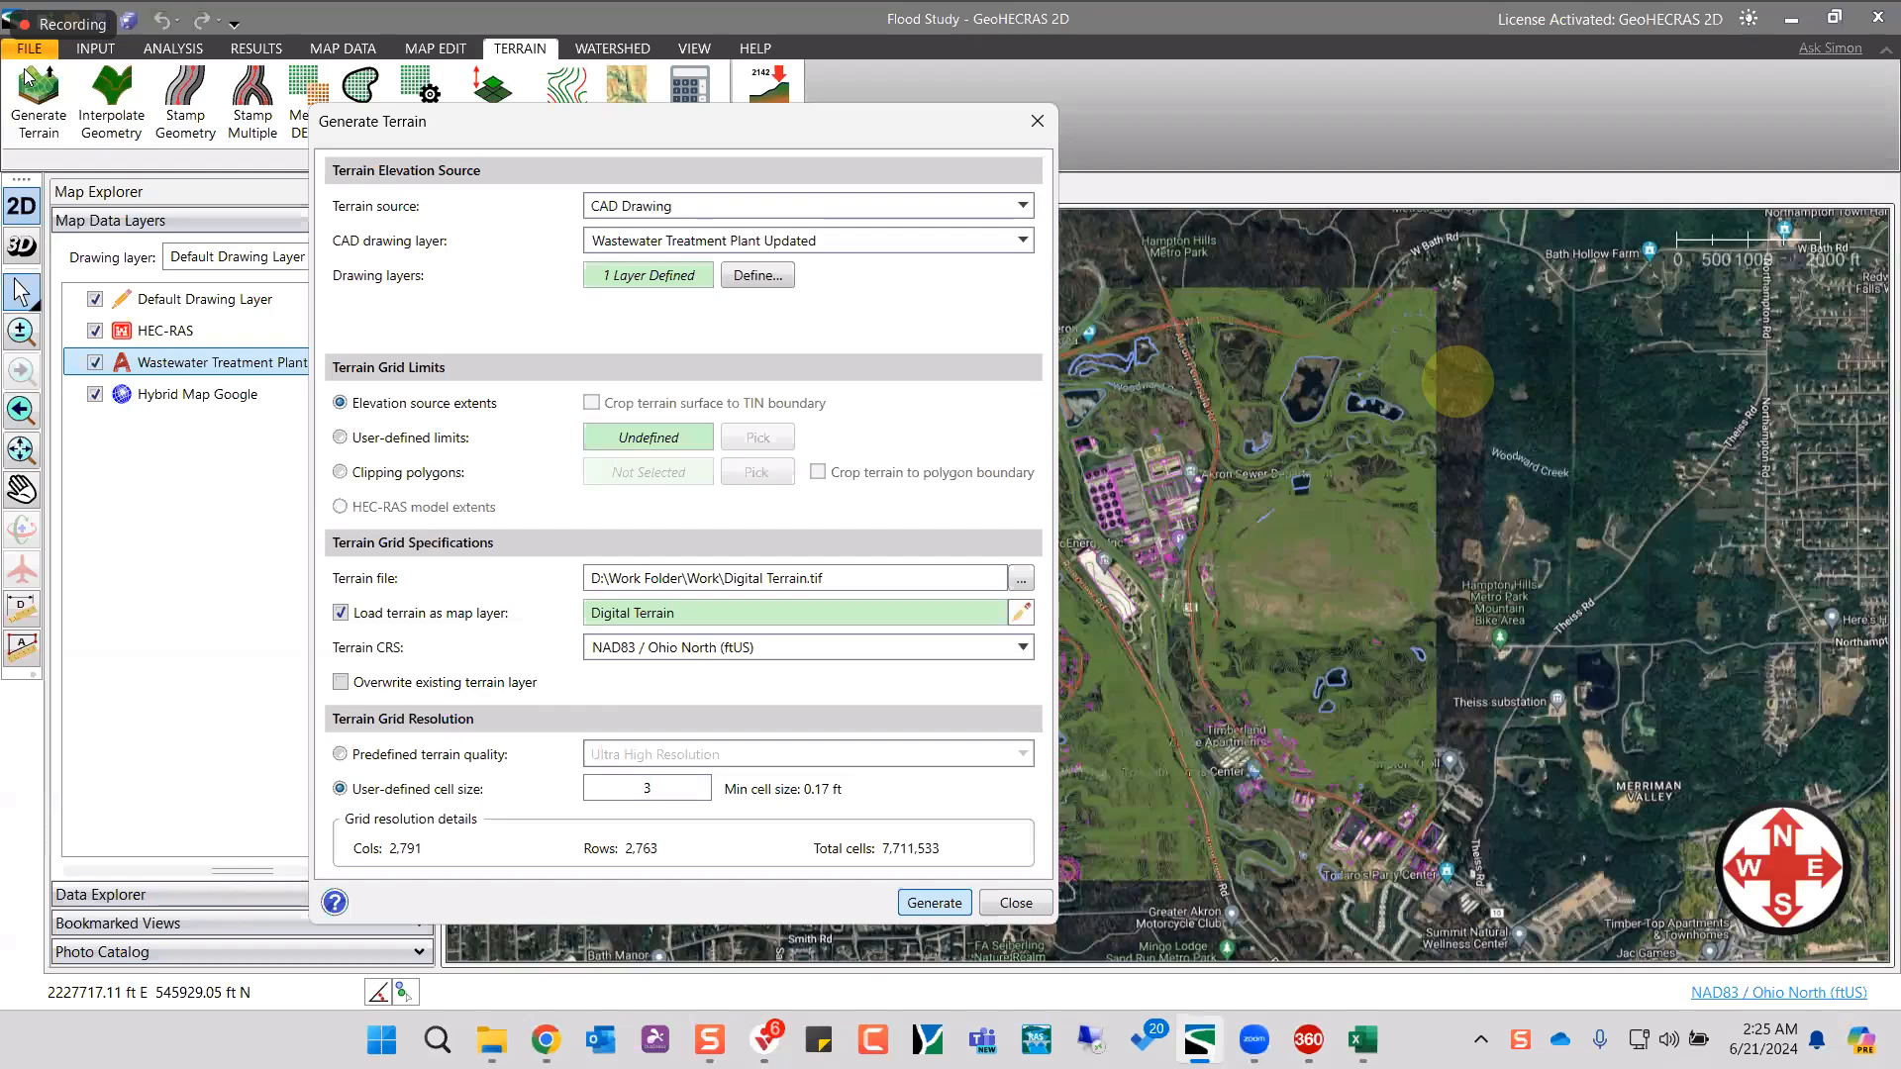
key("Return")
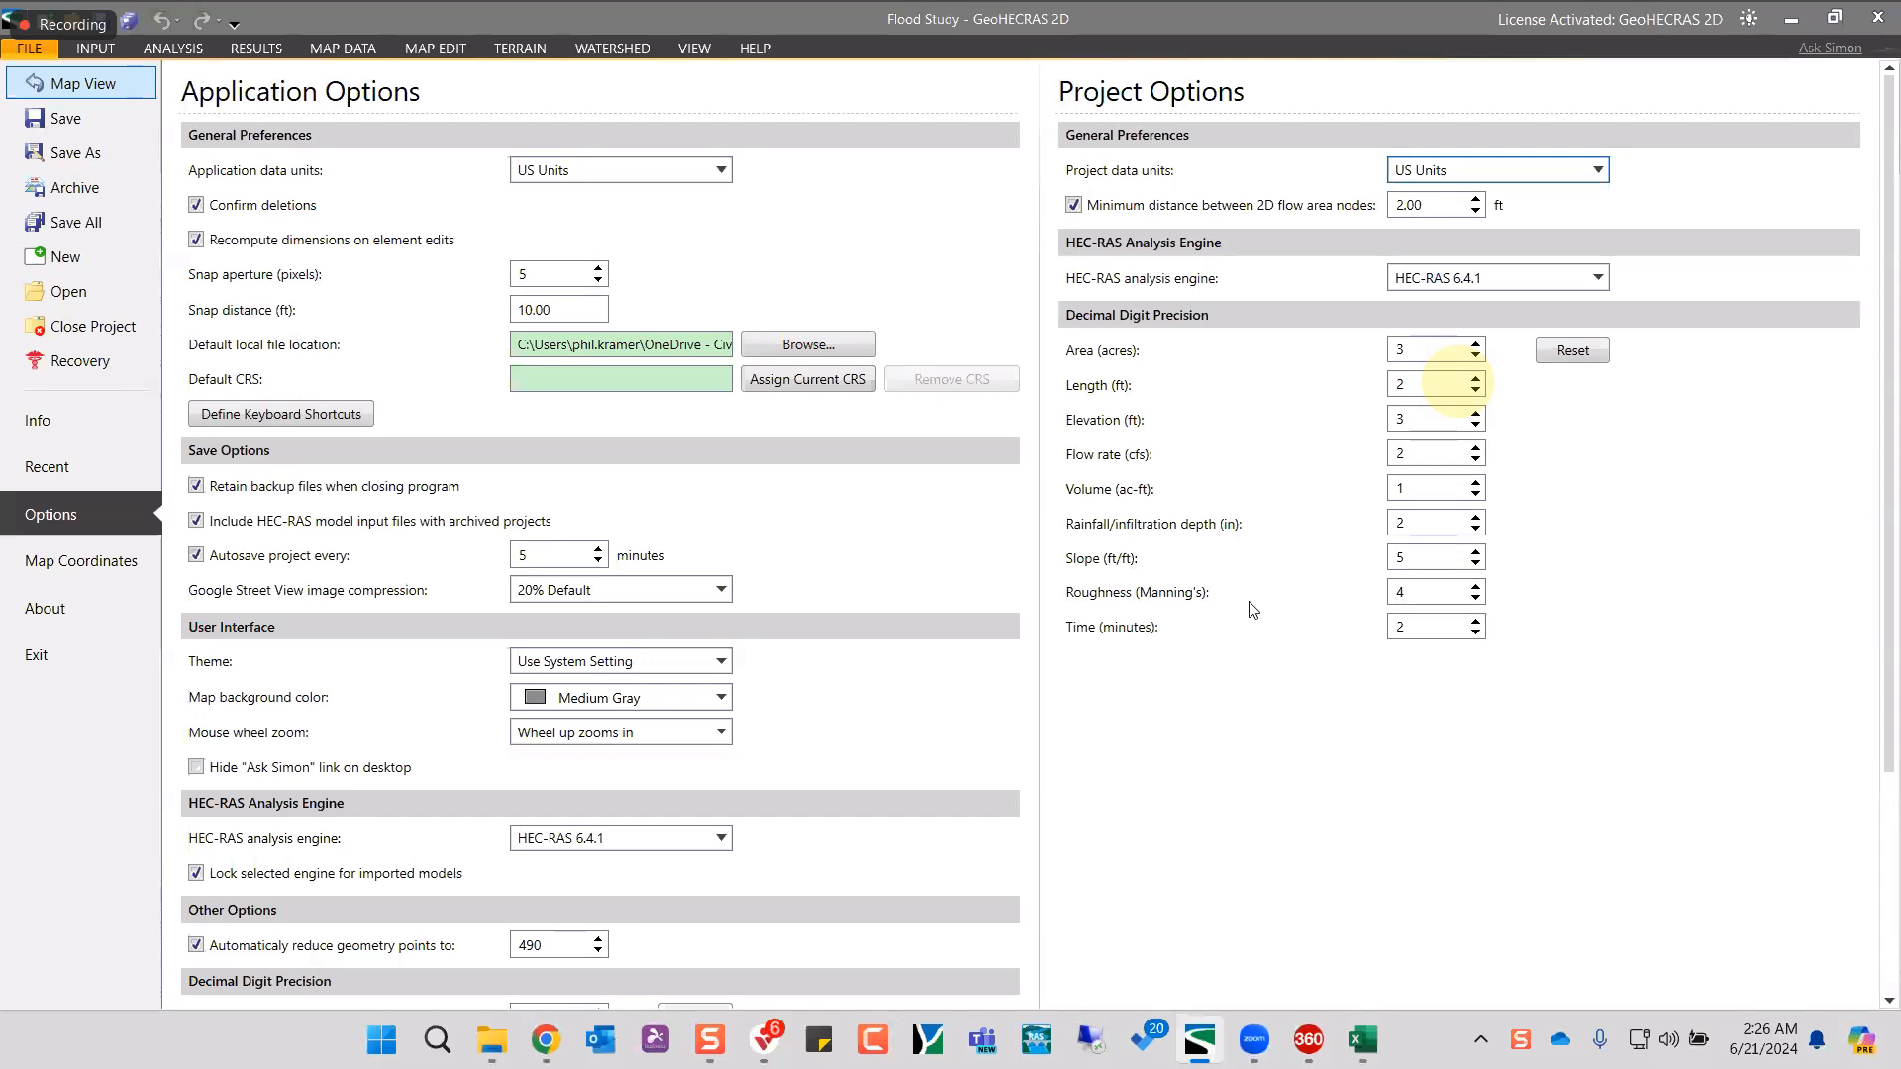
- Leave the options, view the terrain in 3D, and add an Online Elevation layer using the Earth Gravitation Model (EGM2008) reference
key("Escape")
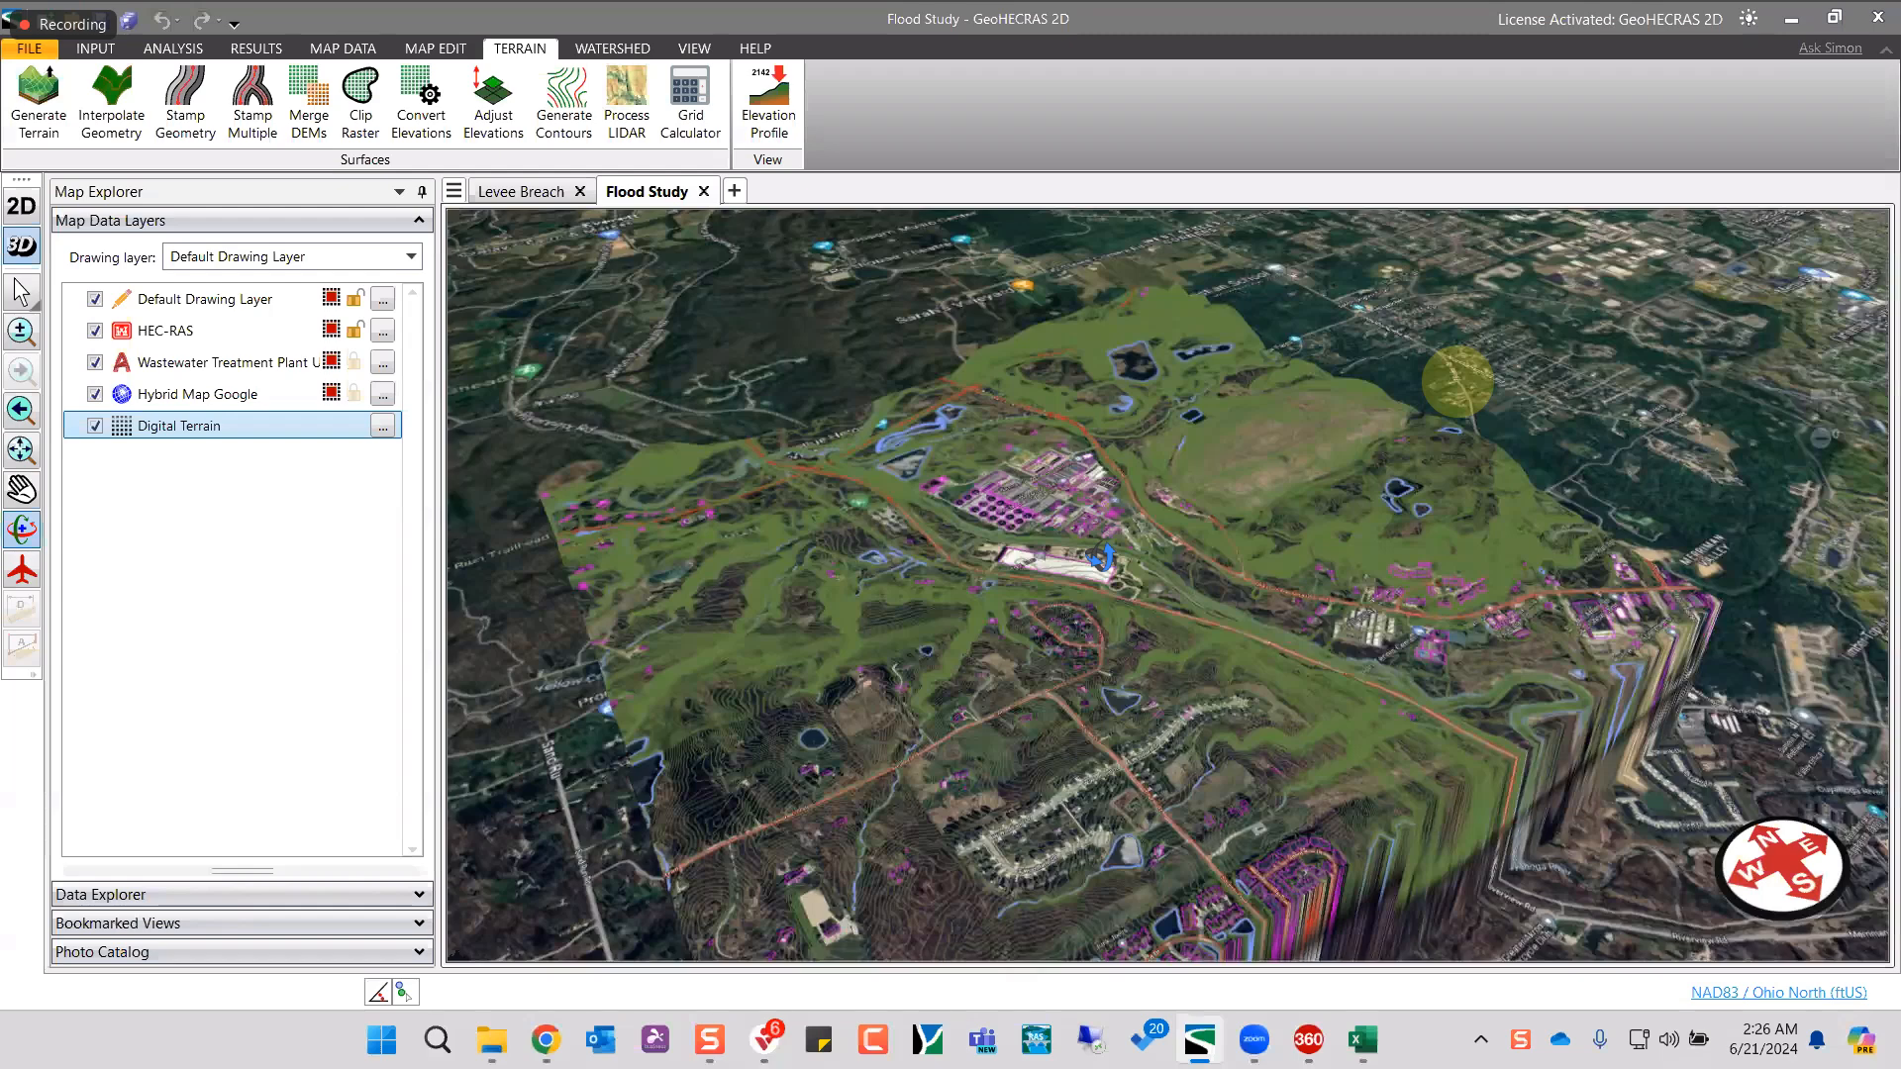
left_click_drag(1103, 558, 1089, 562)
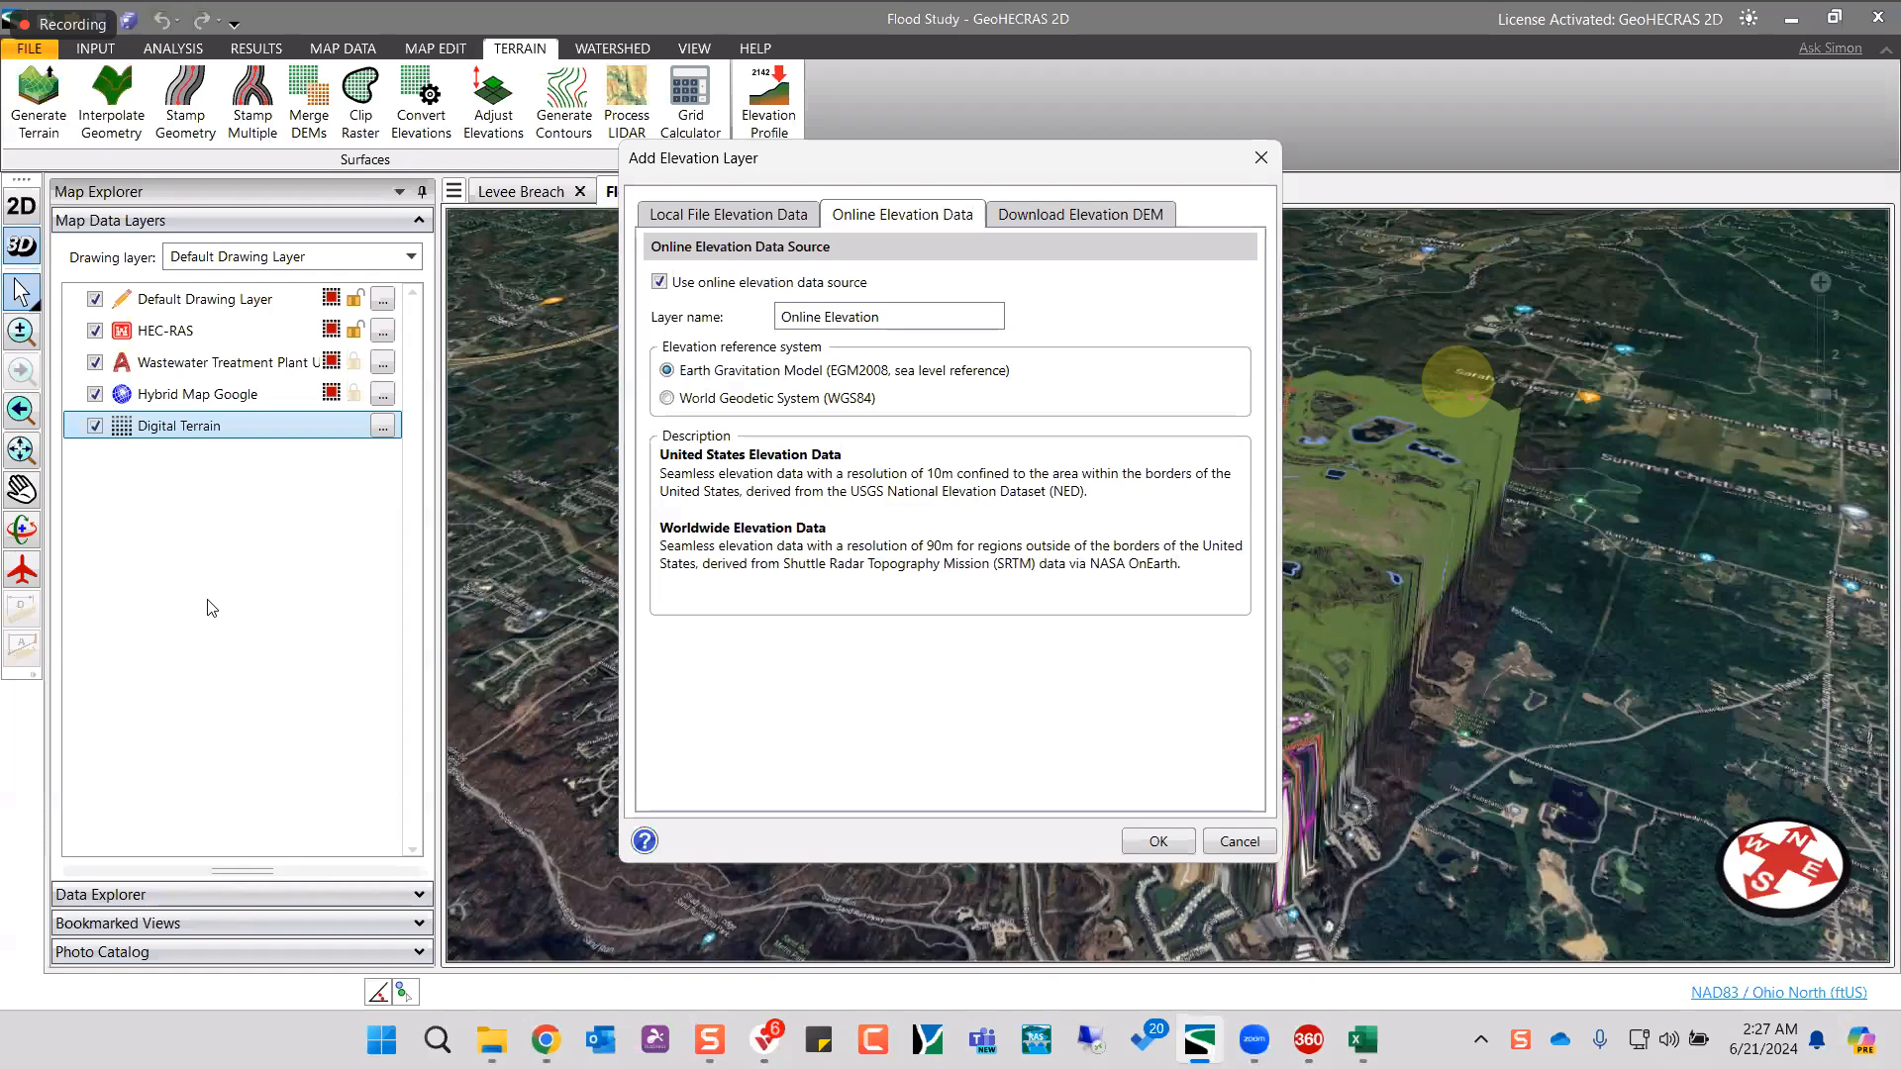
key("Return")
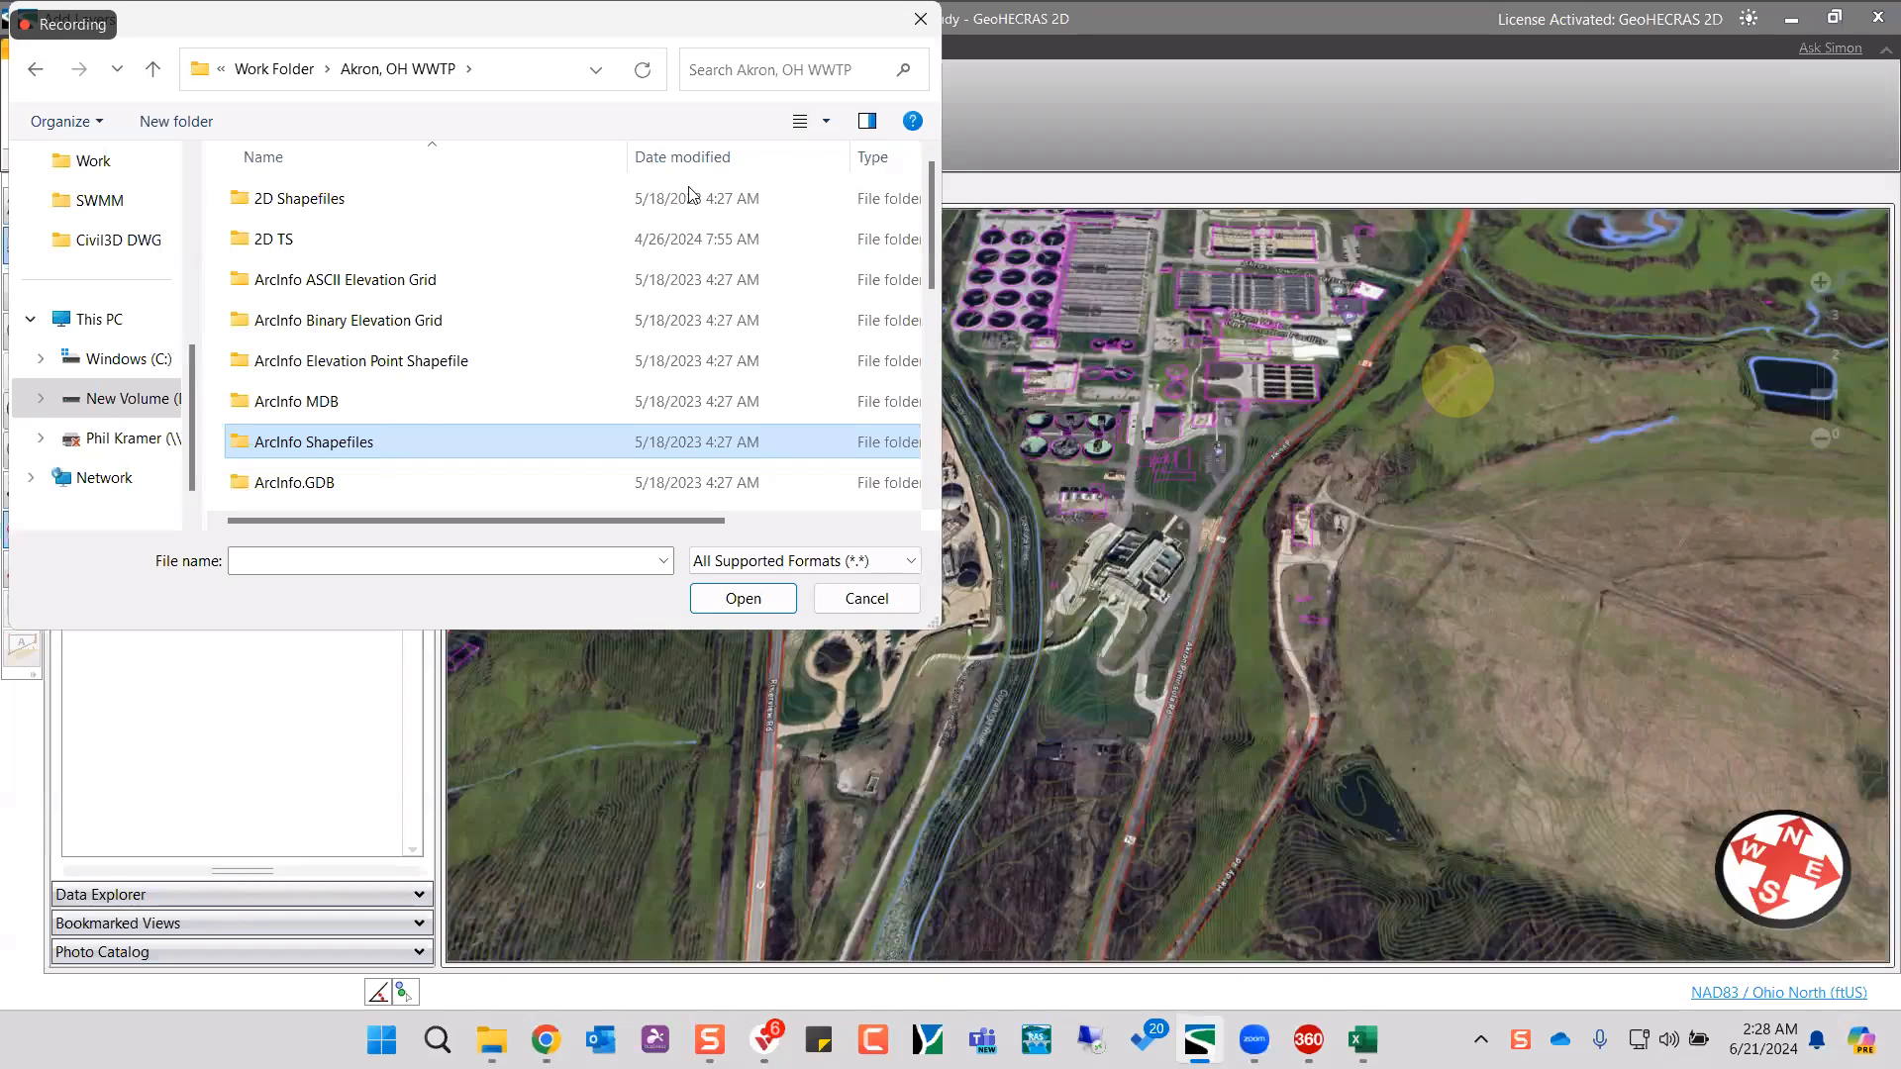
- Add Buildings.shp and Roughness.shp from the ArcInfo Shapefiles folder of Akron, OH WWTP as map layers
left_click(740, 600)
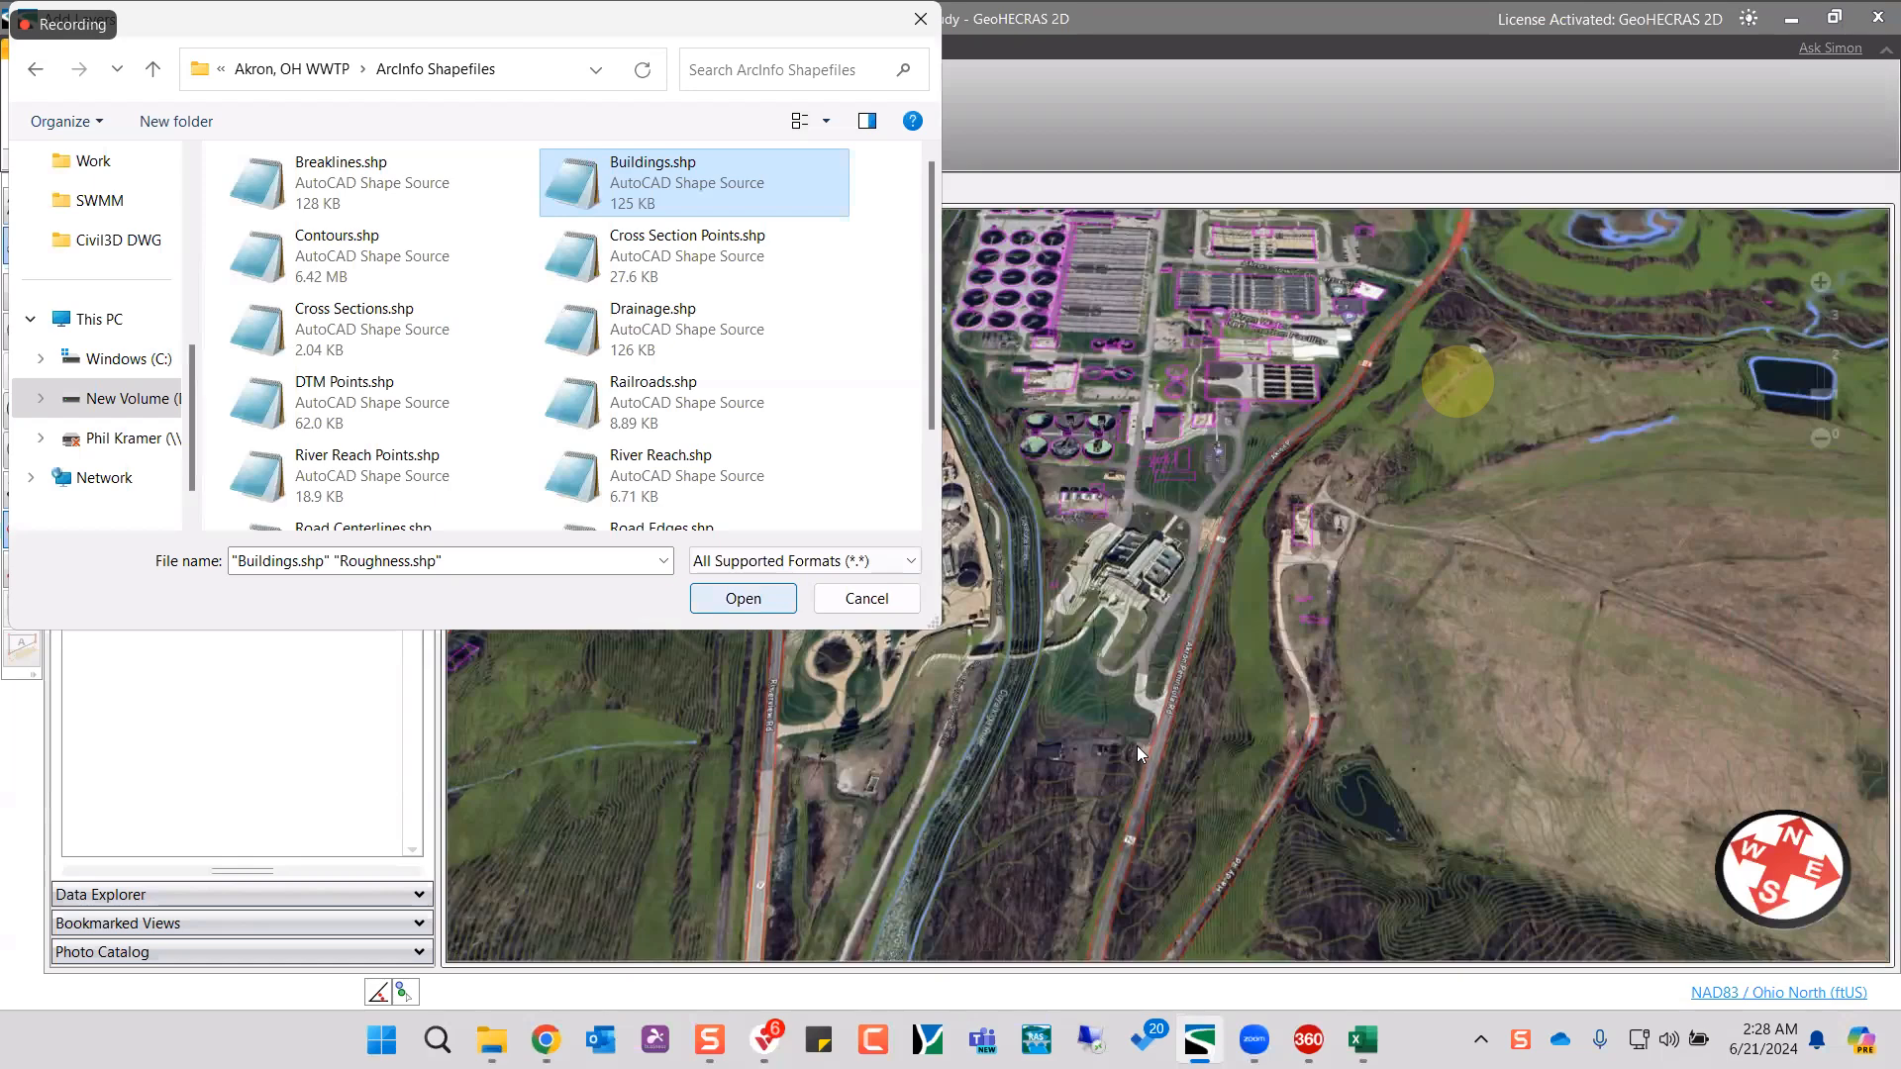
key("Return")
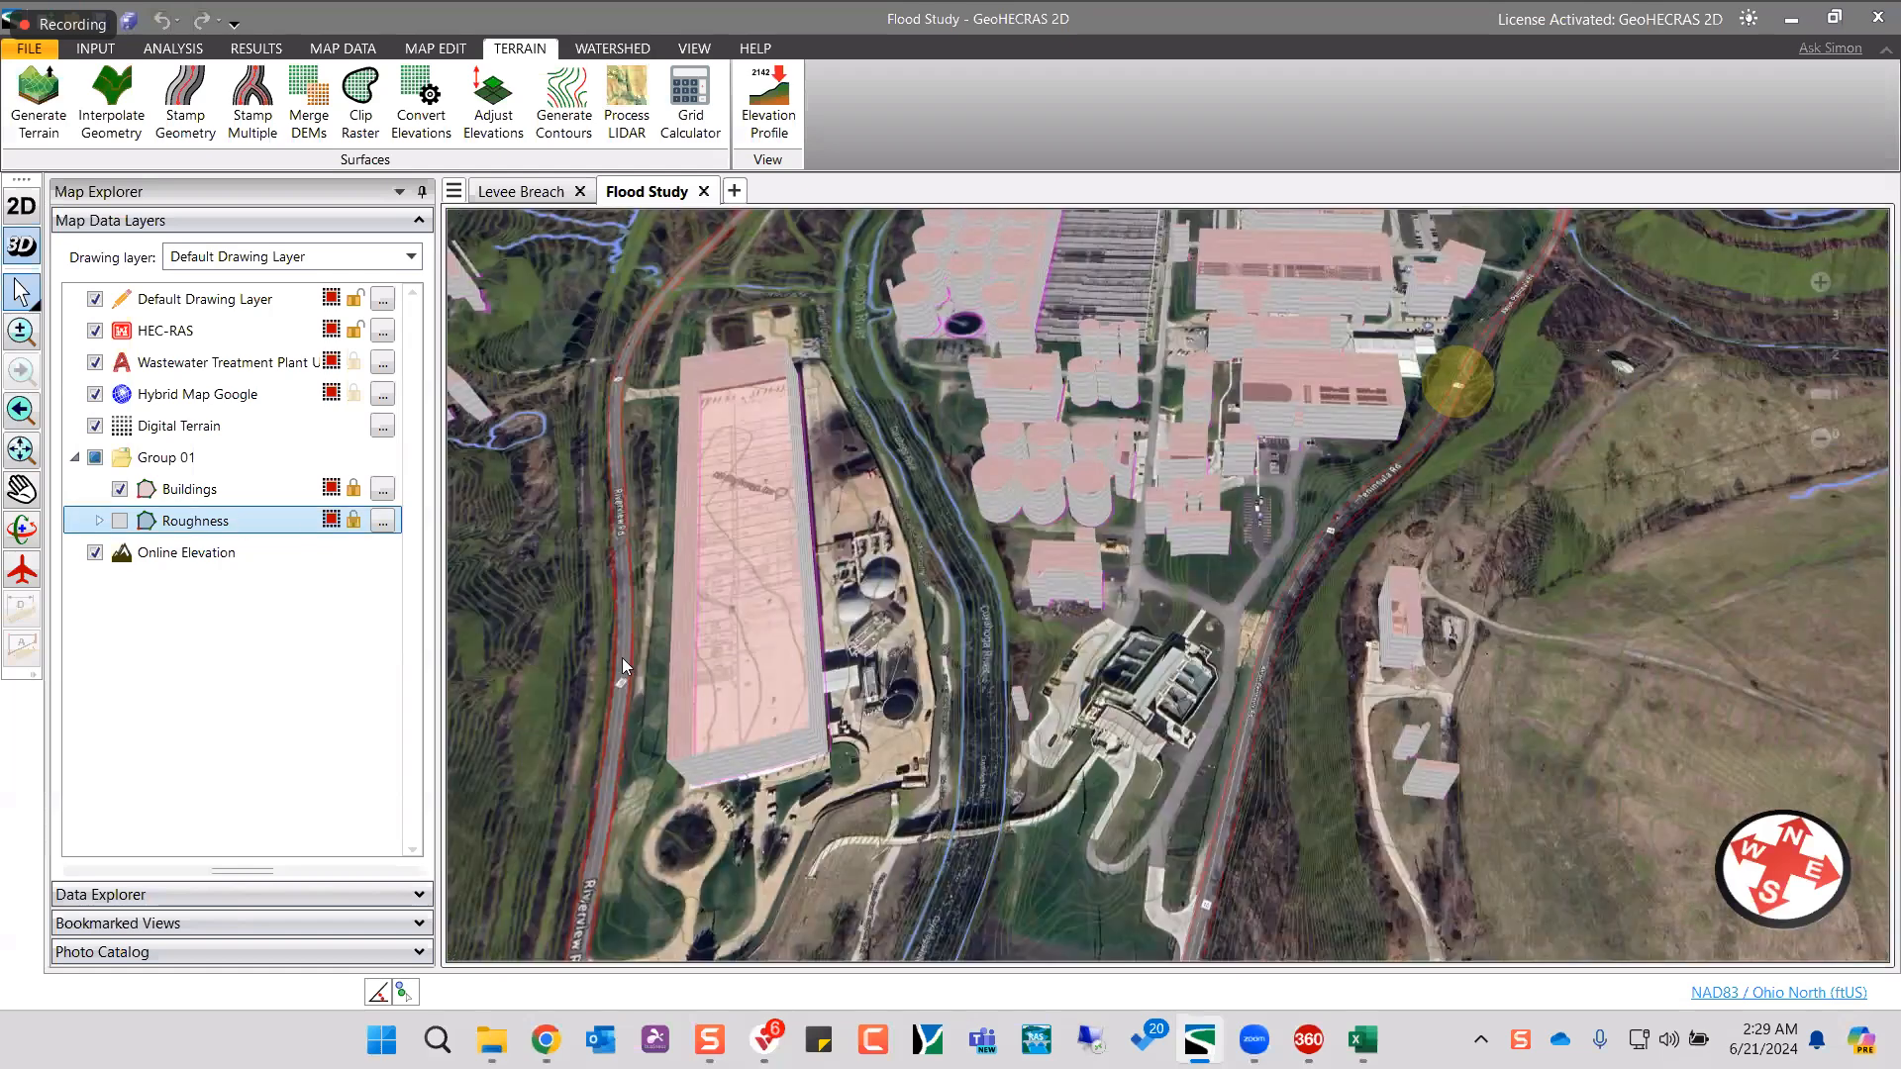
- Style the Buildings layer with a 25 ft offset above terrain, map imagery roofs, 6% border transparency and a gray #808080 fill
double_click(945, 710)
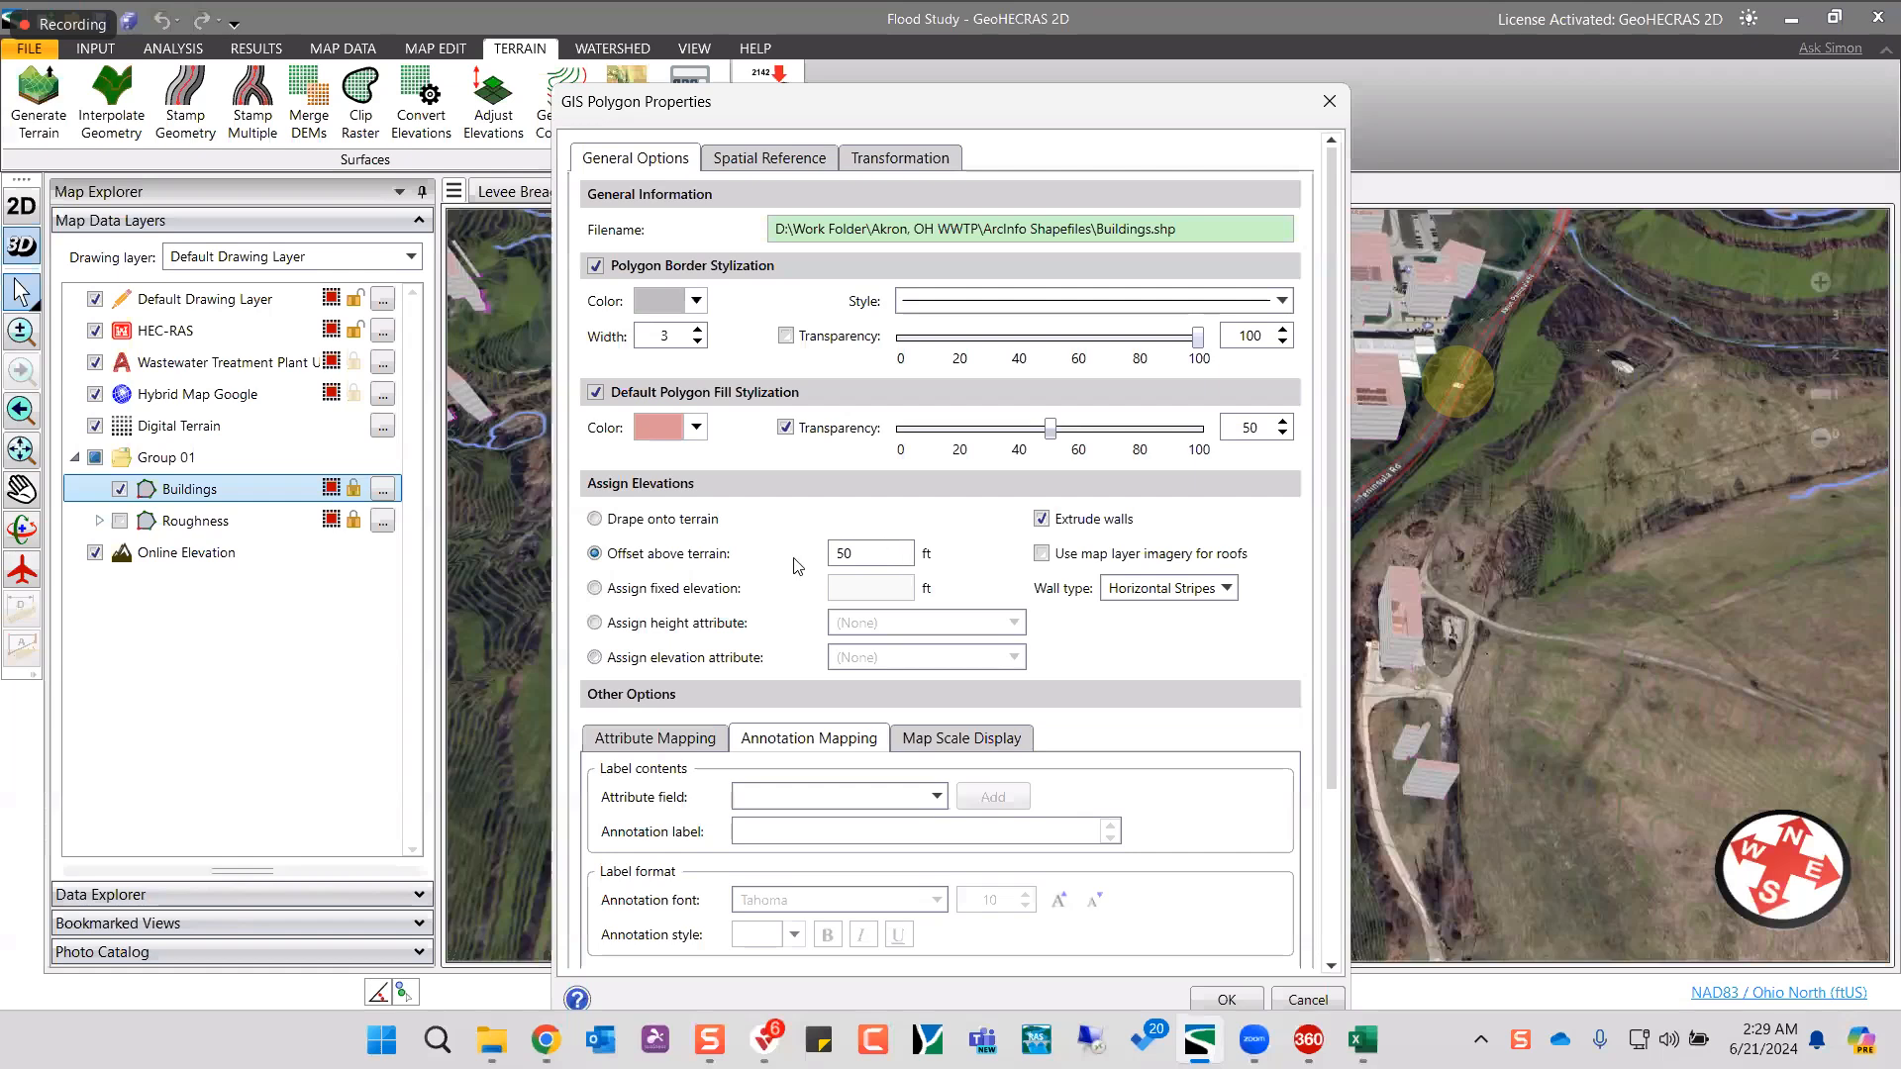
left_click(926, 656)
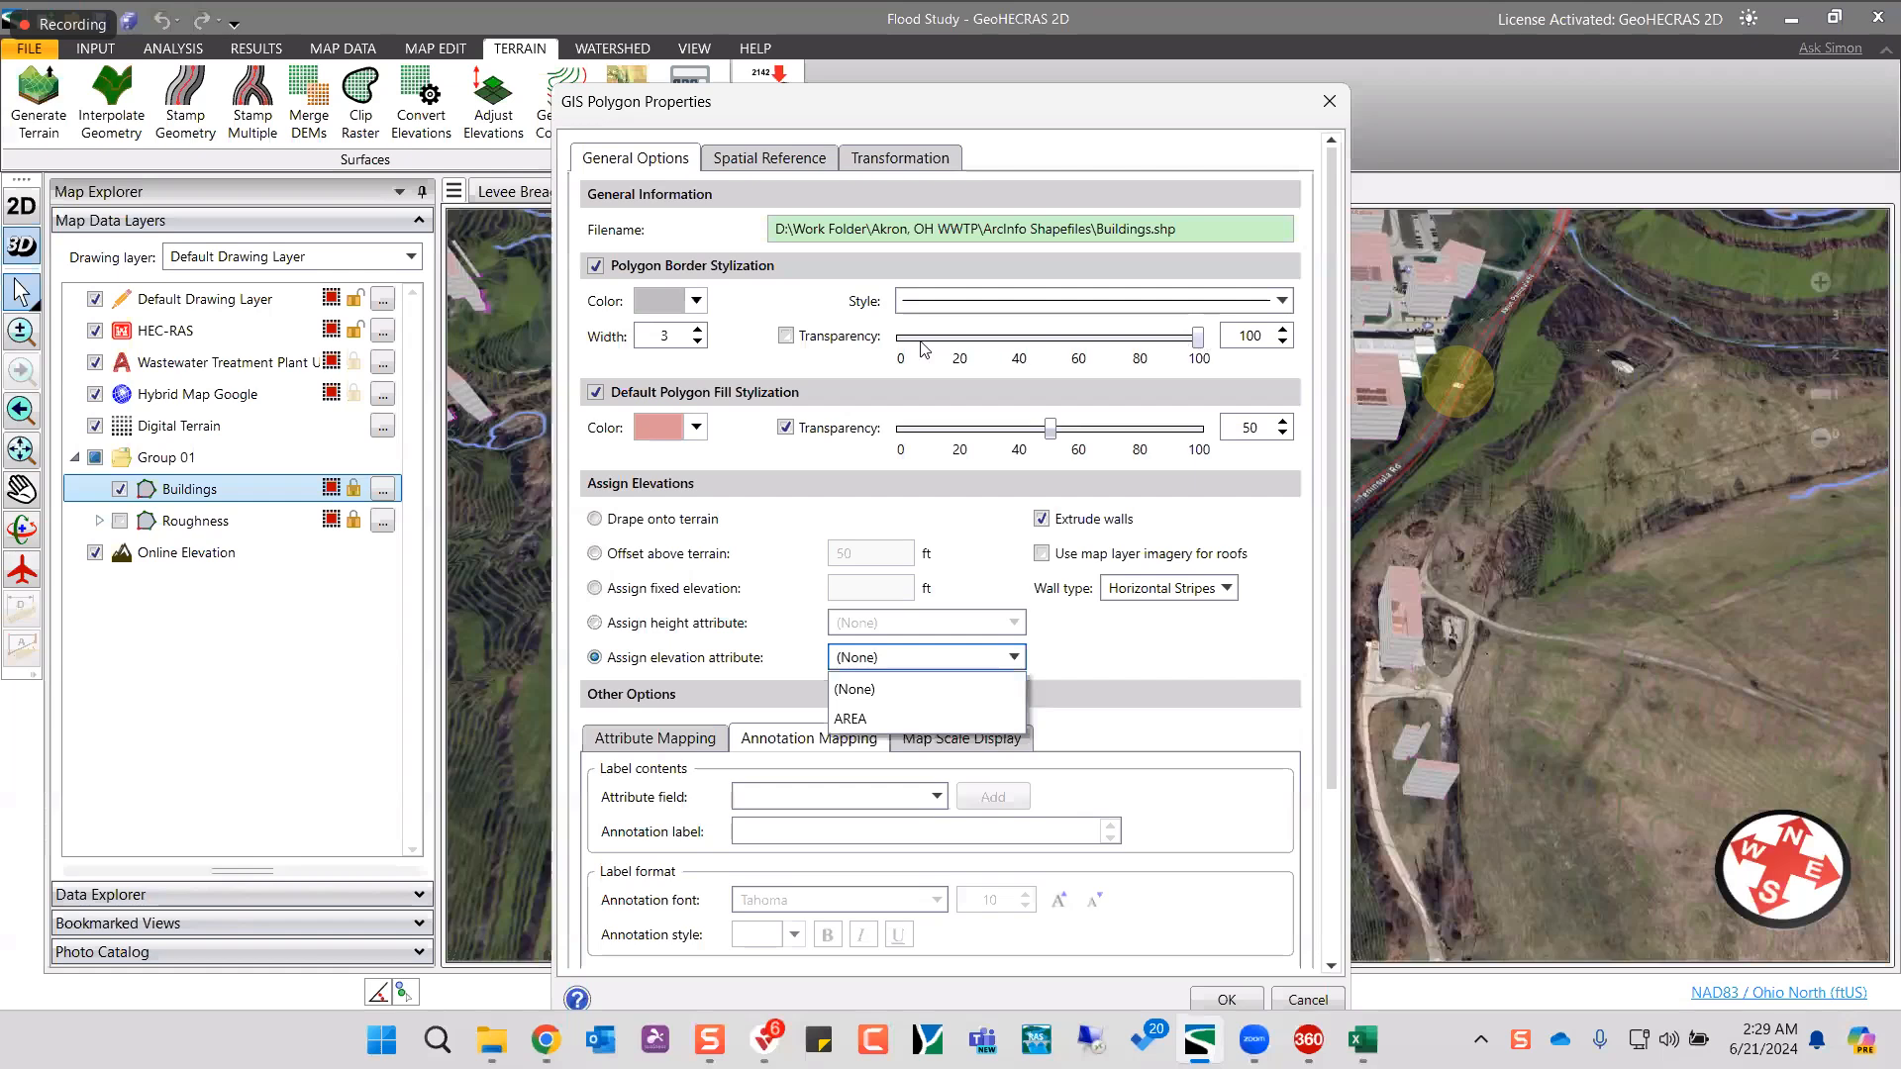
left_click(595, 554)
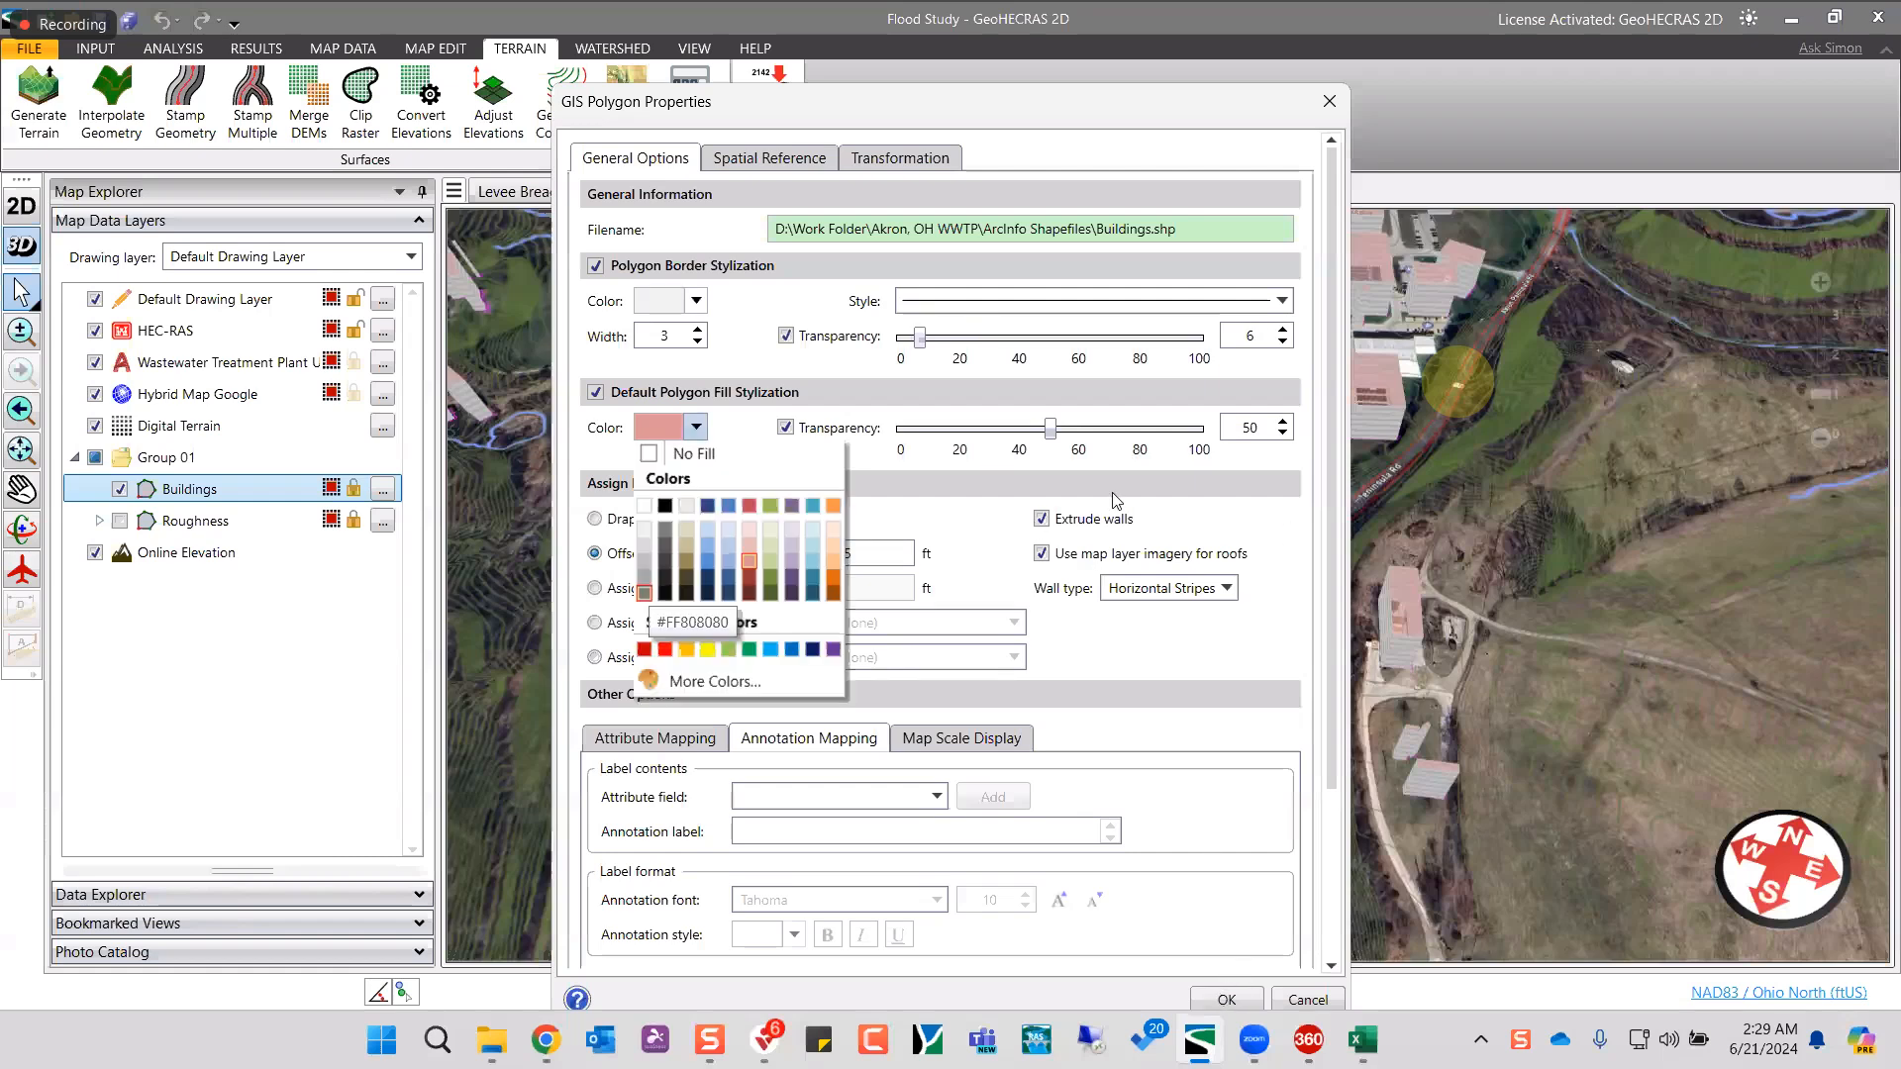
left_click(645, 593)
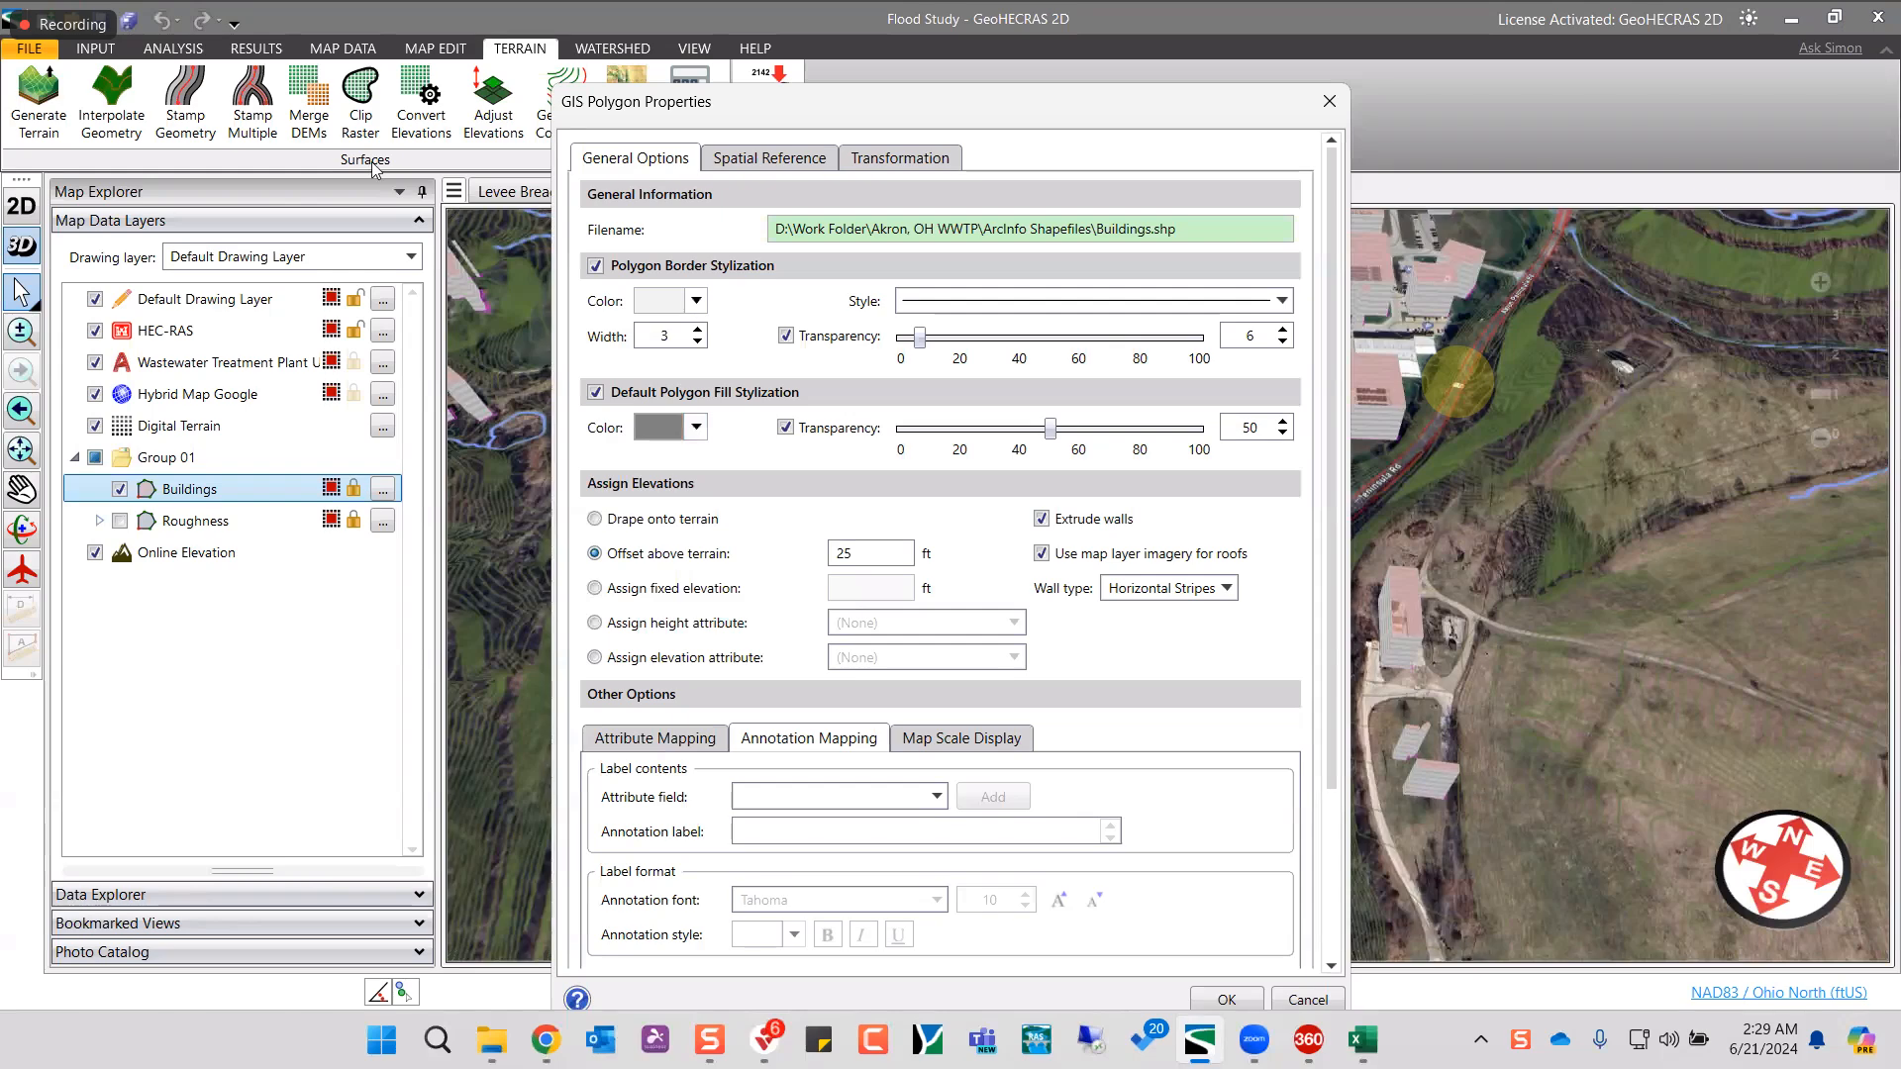
key("Return")
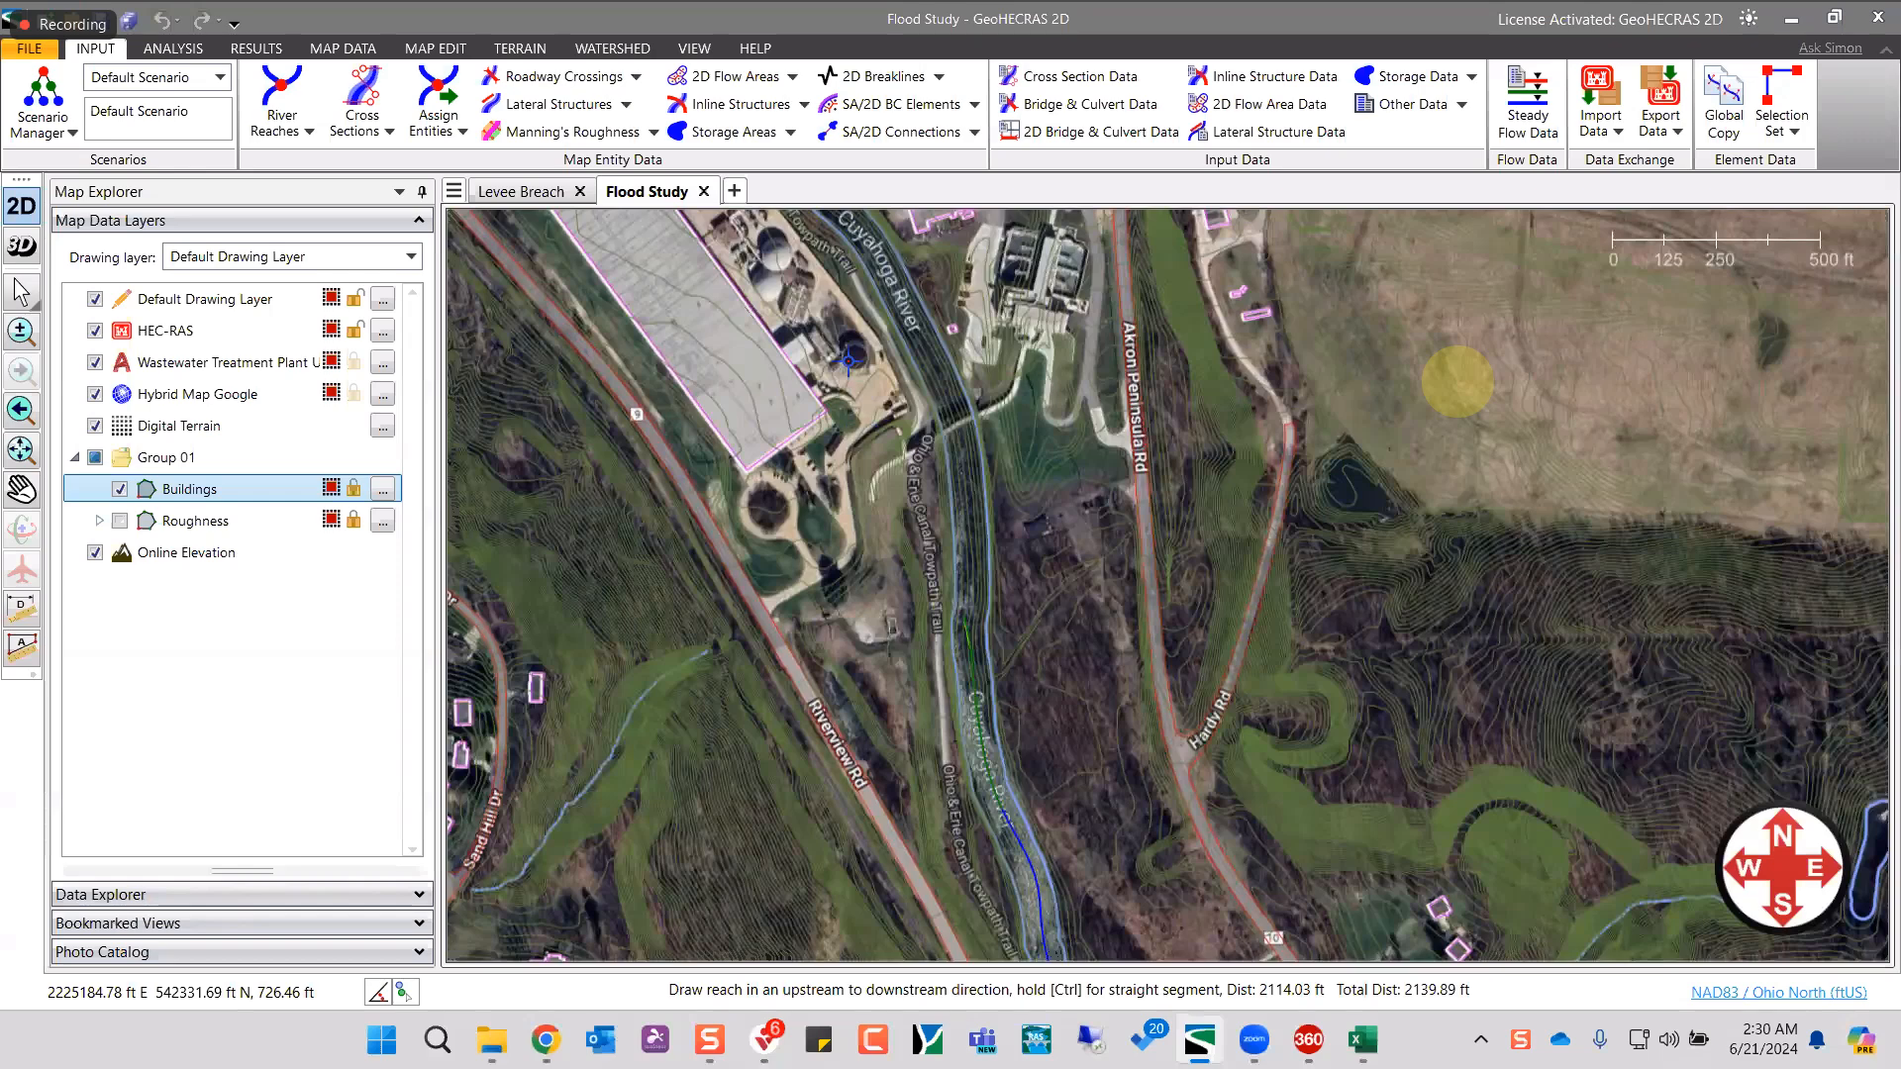
- Draw a river reach polyline about 6,594 ft long northward along the Cuyahoga River, ending just north of the Woodward Creek confluence
scroll(842, 352, "up", 2)
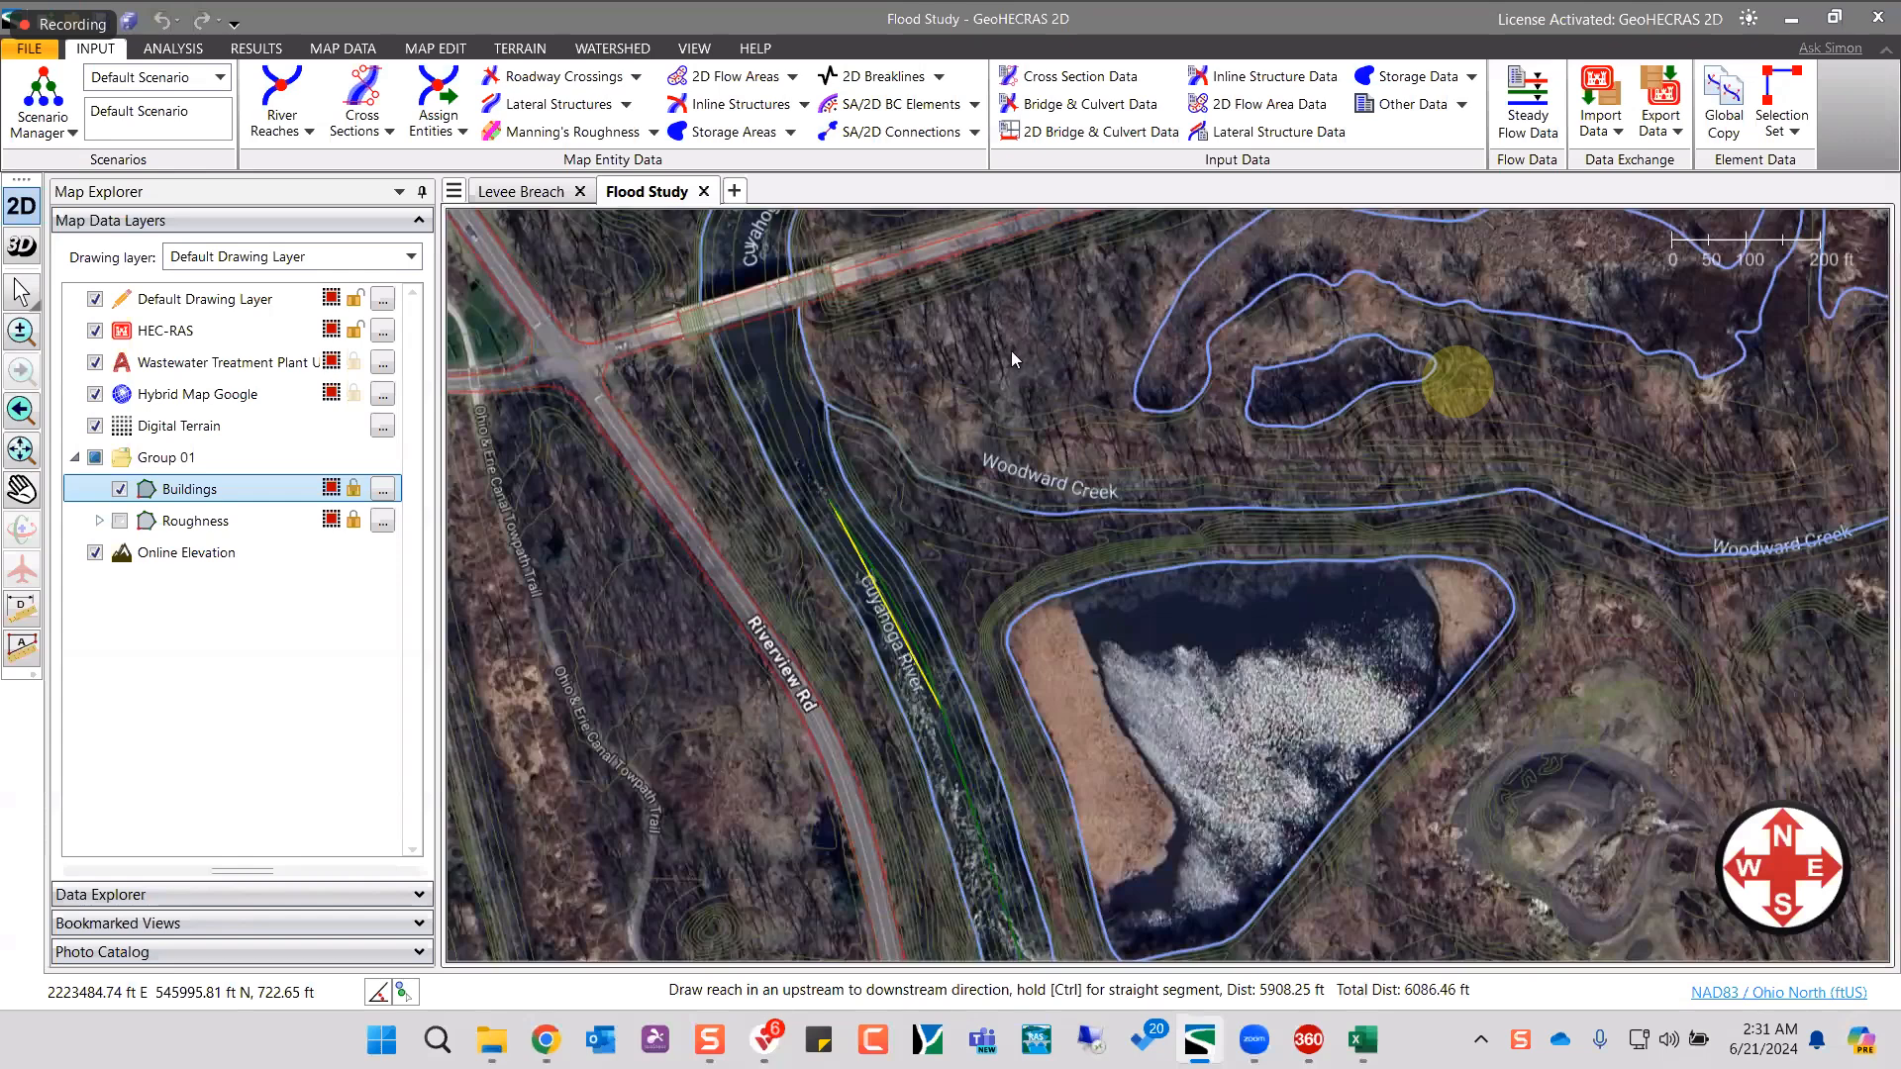
left_click(828, 495)
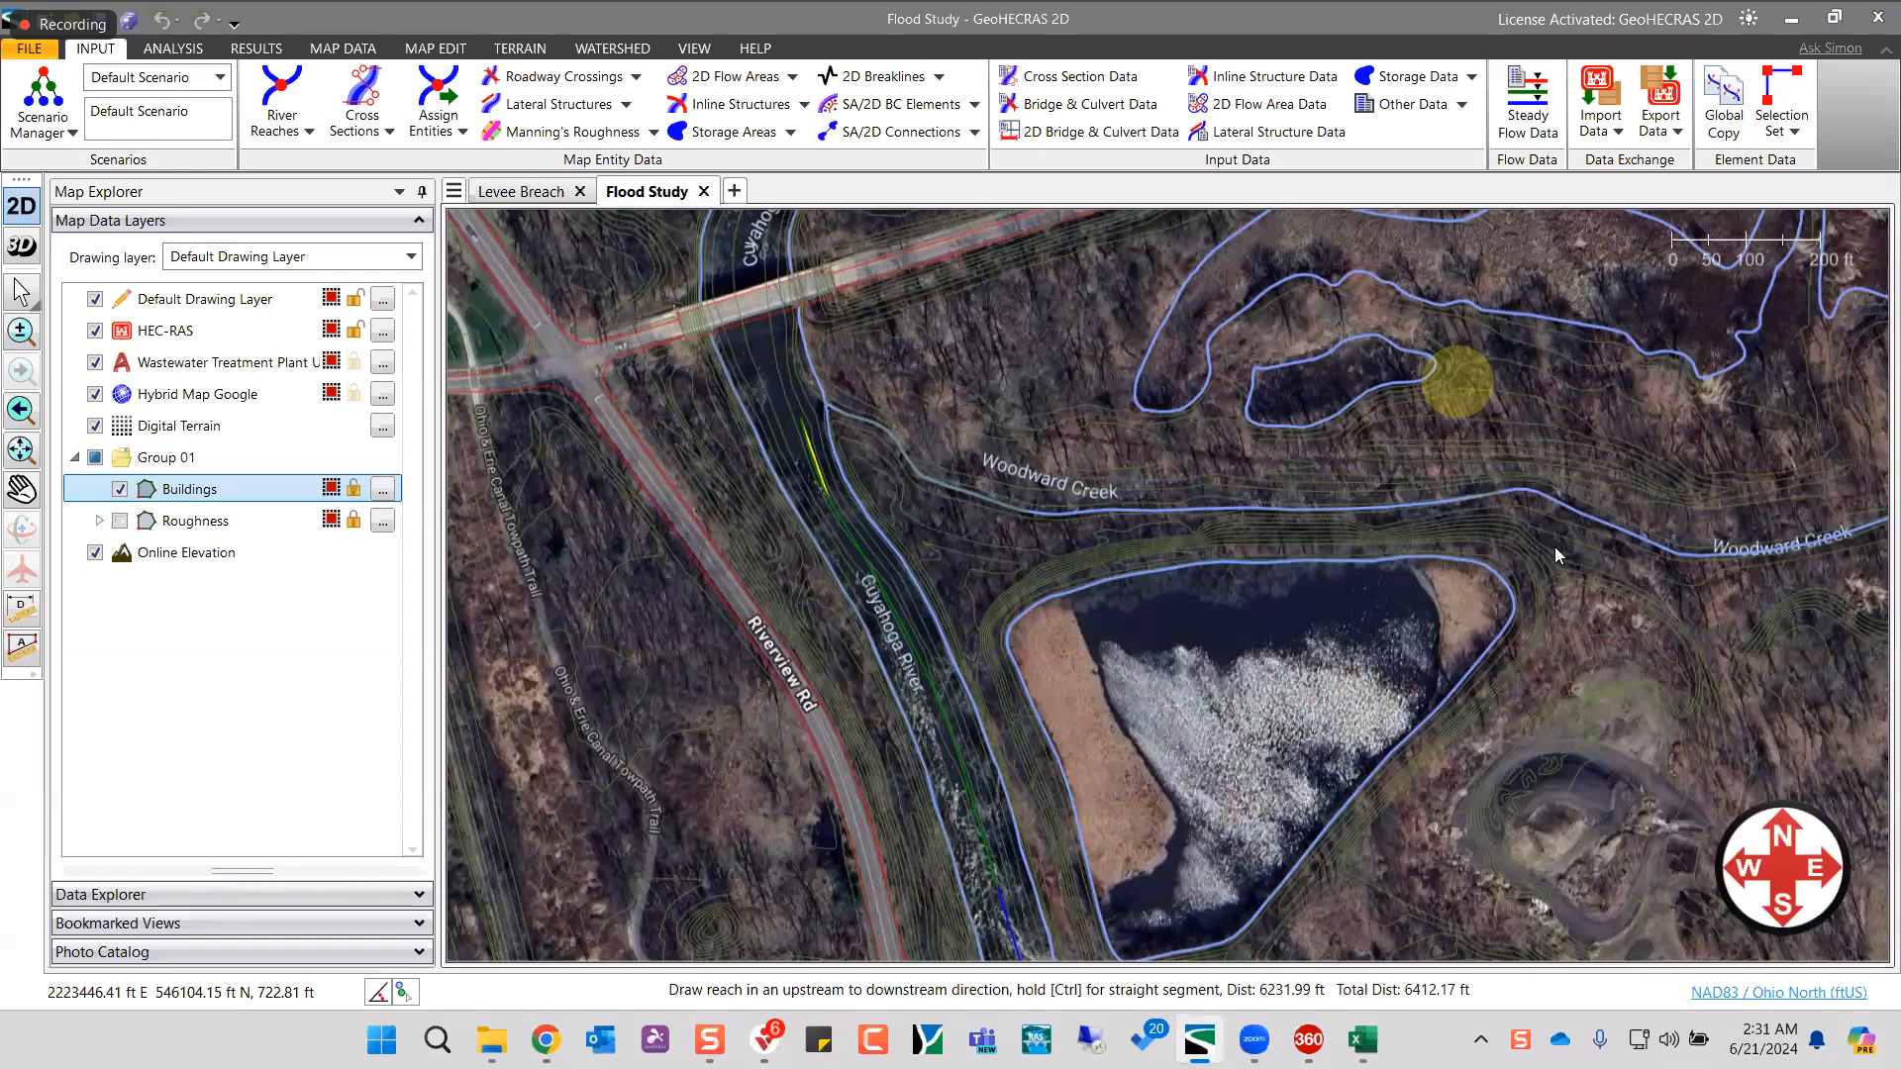
scroll(778, 364, "up", 5)
right_click(837, 469)
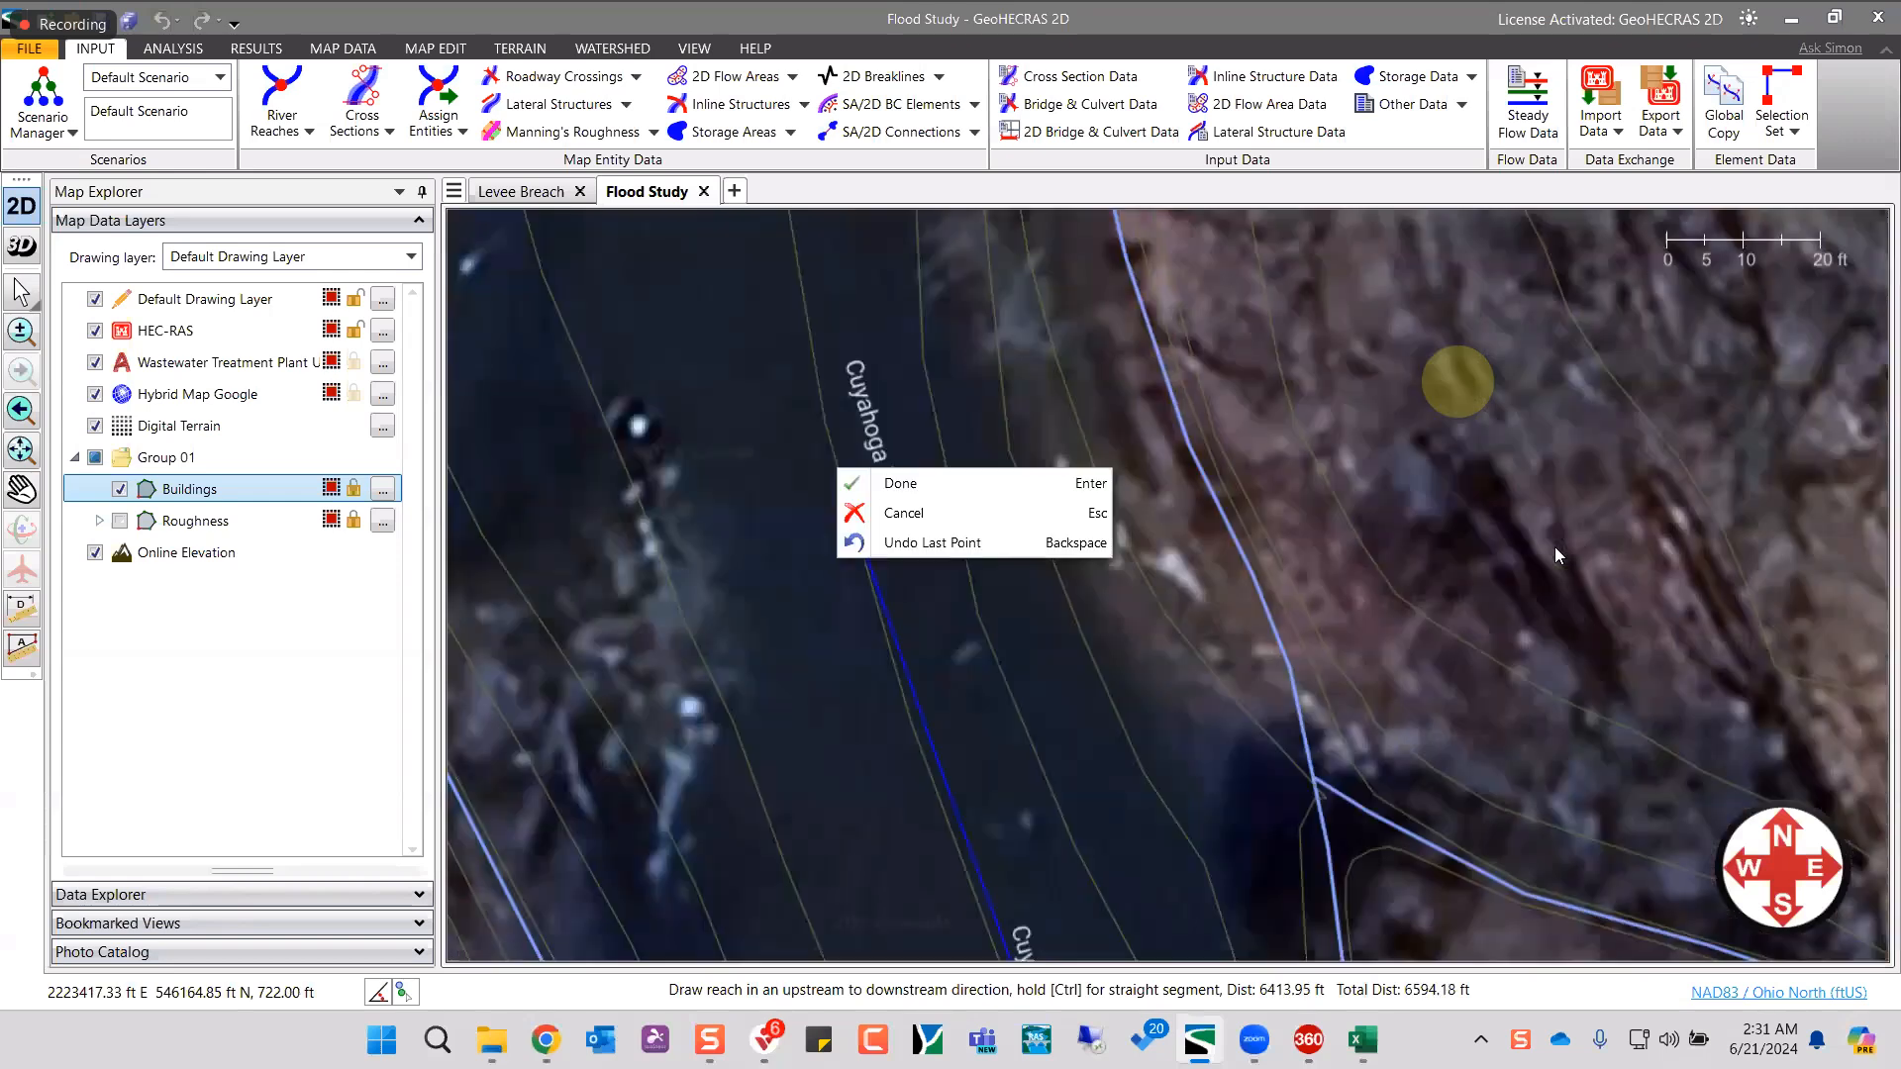
key("Return")
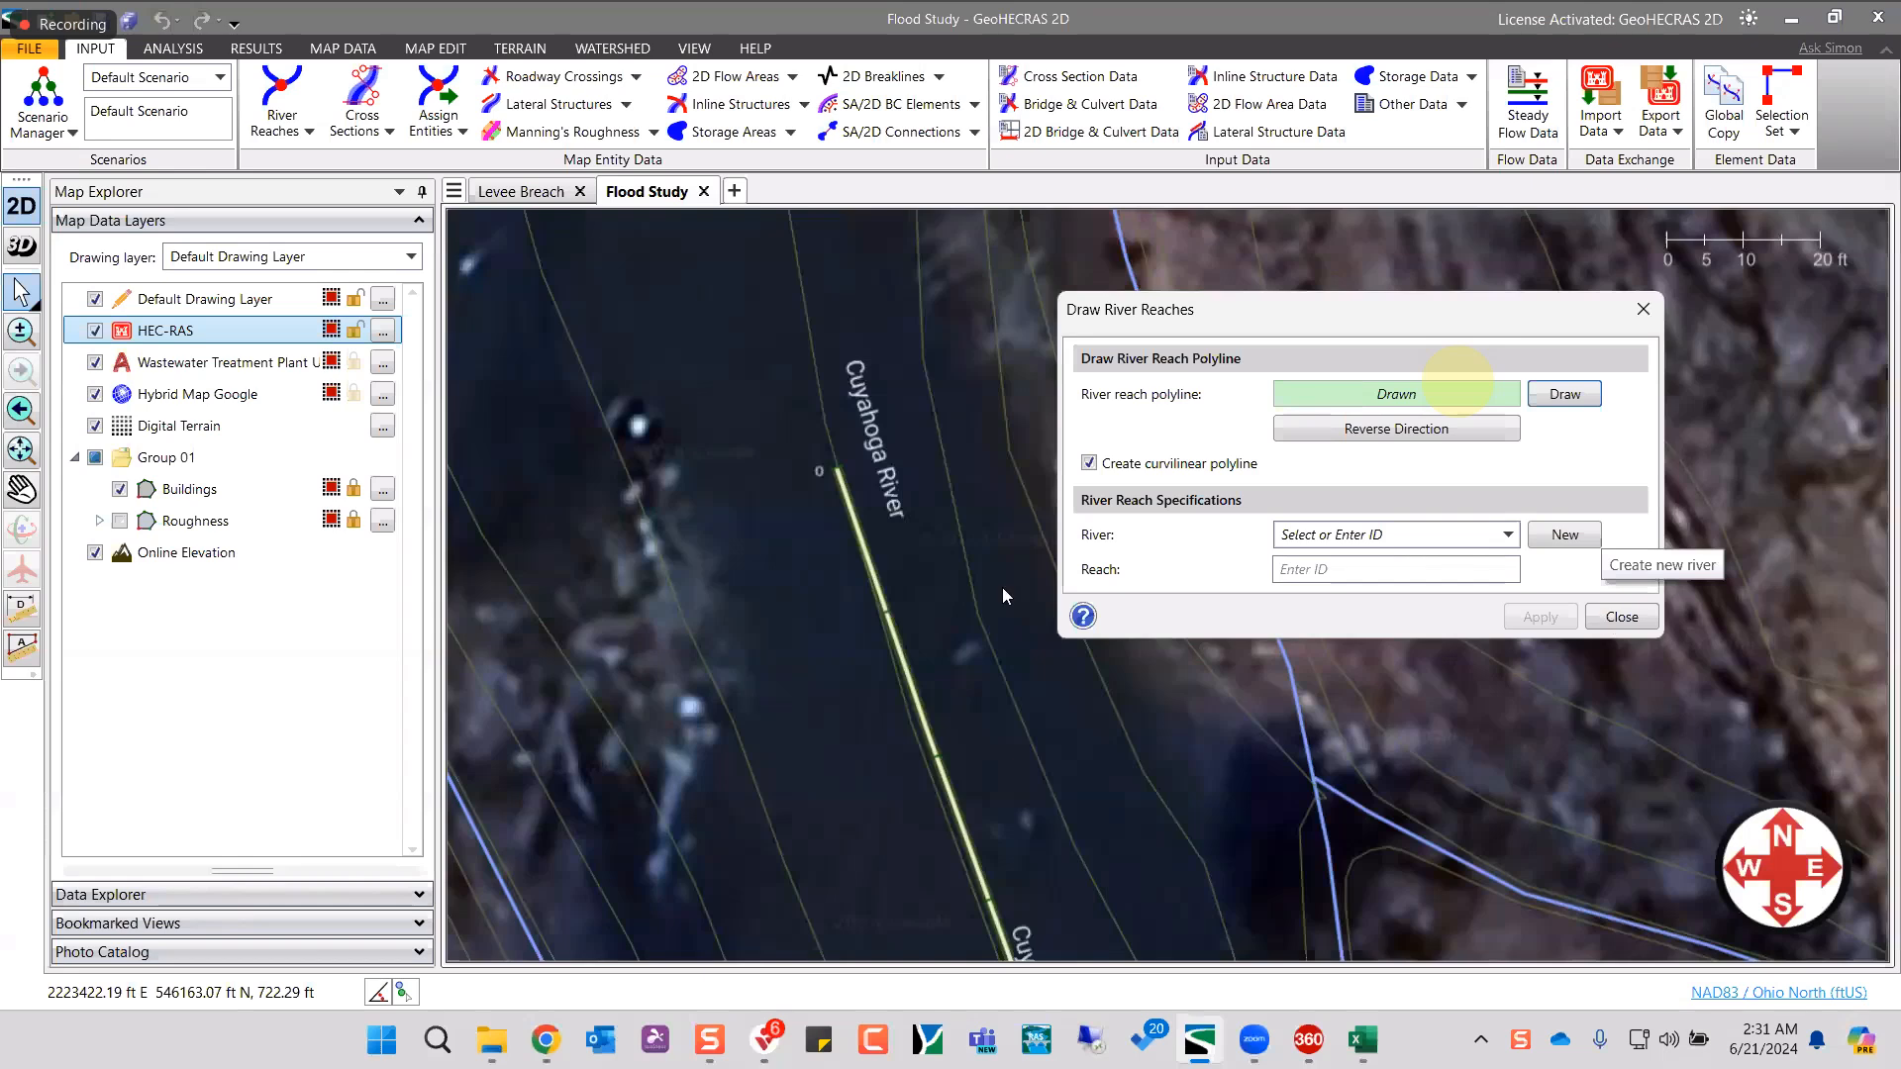
- Create a new river named Cuyahoga for the drawn polyline, name the reach River, and apply it
left_click(1564, 534)
type("Cuyaho")
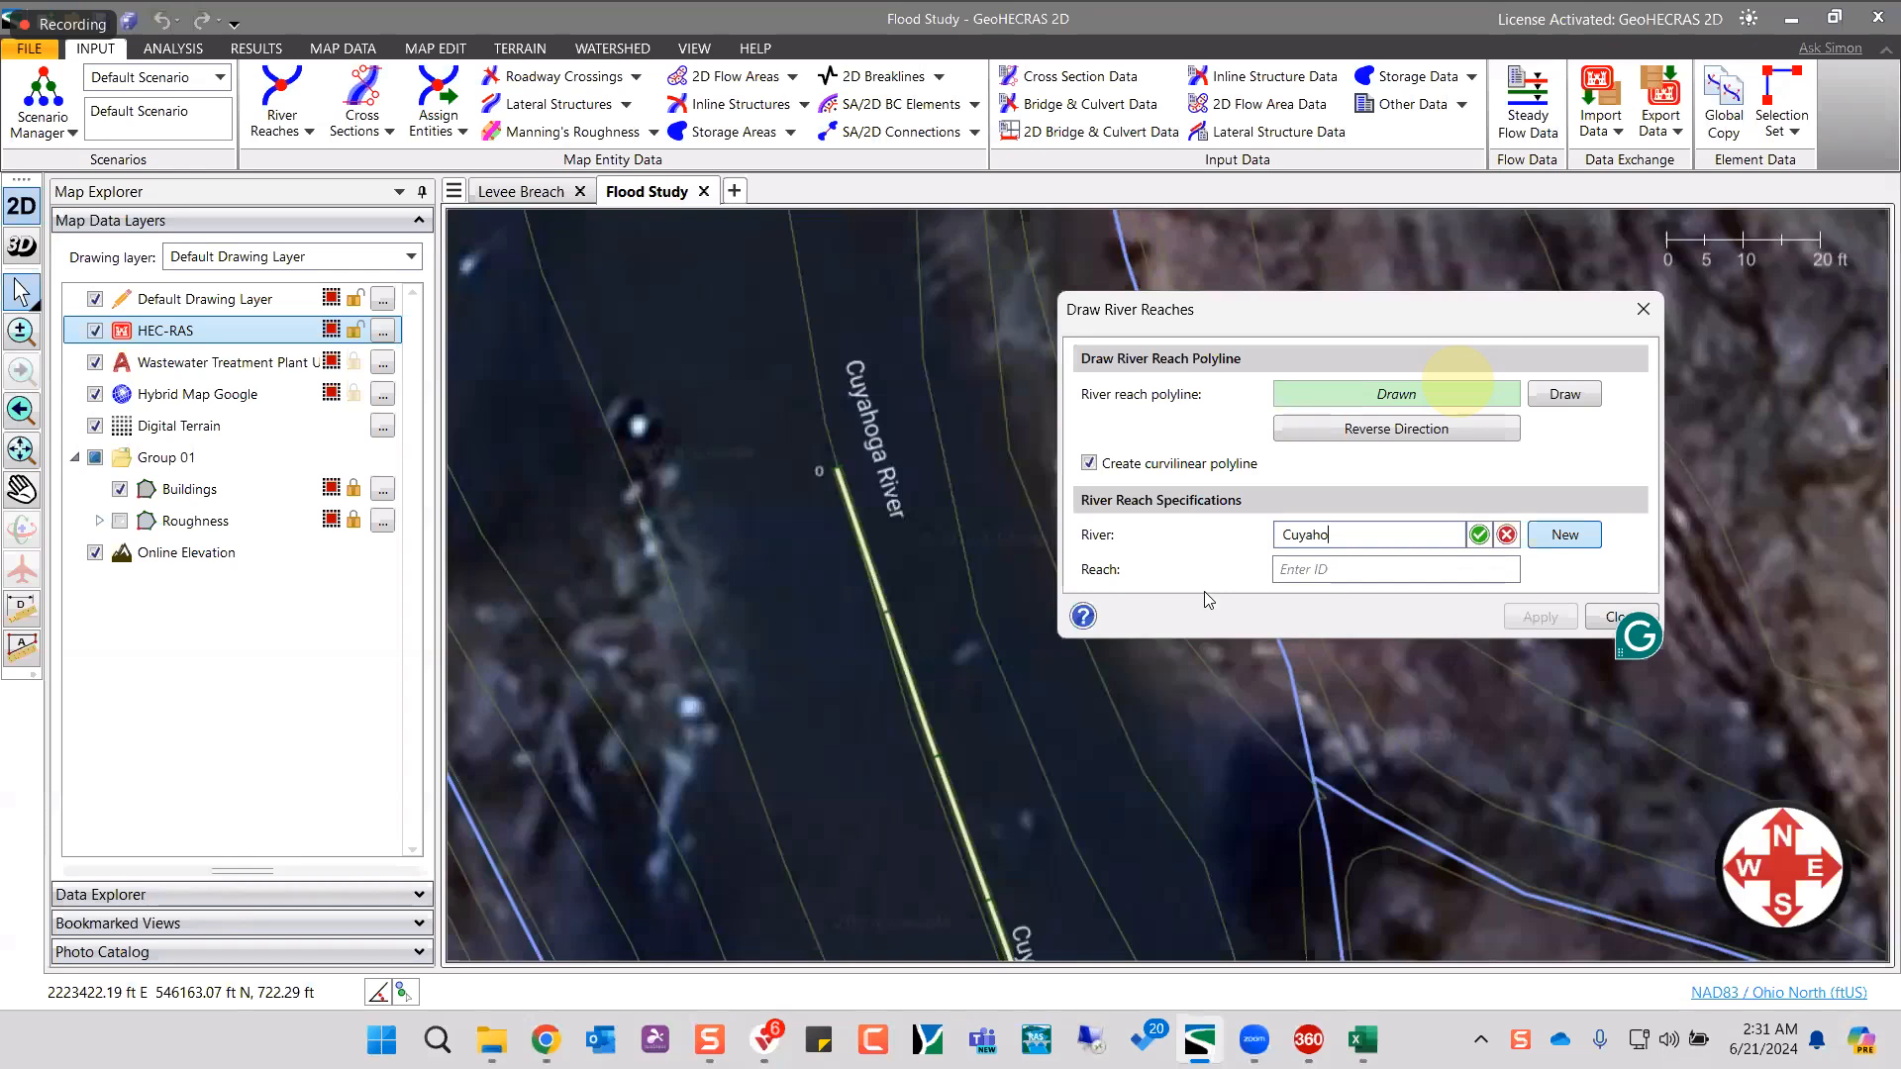
type("ga")
left_click(1480, 535)
left_click(1396, 569)
type("River")
left_click(1524, 621)
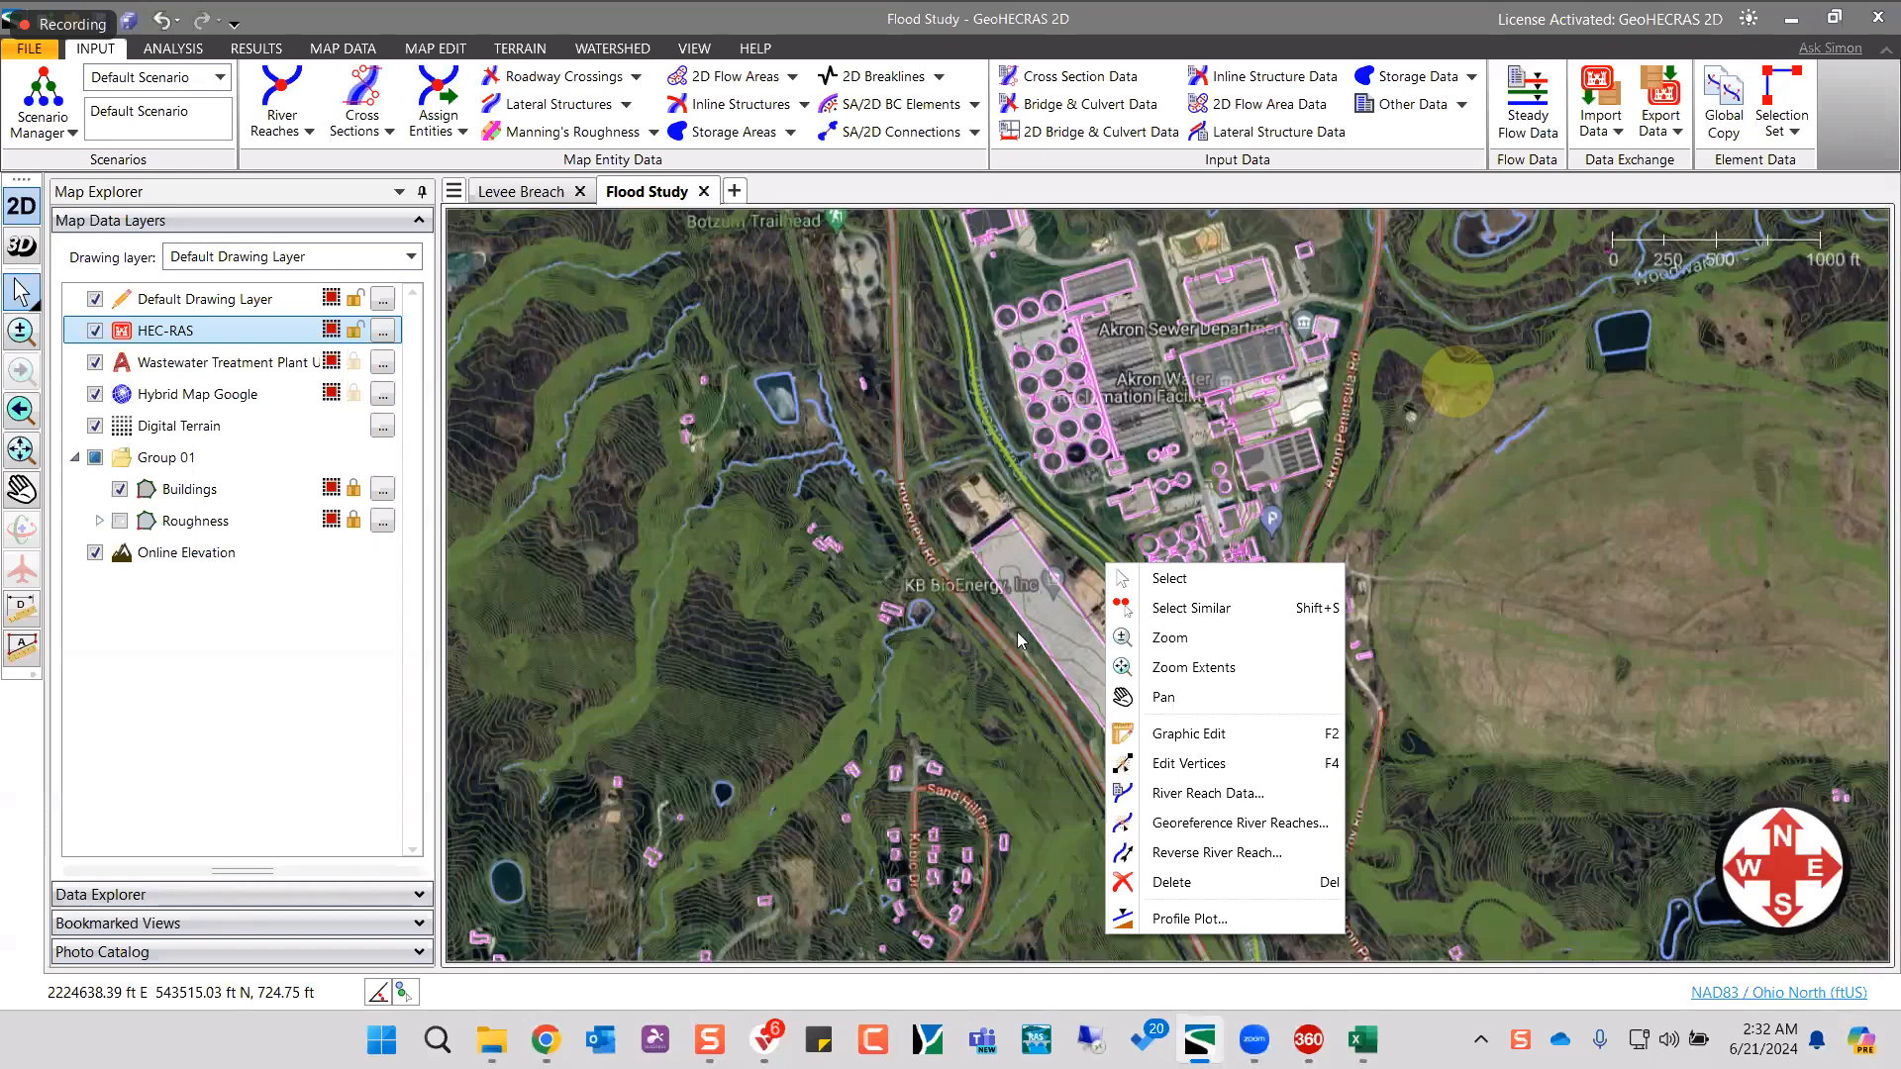
- Hide the Hybrid Map Google layer and move the reach vertices near stations 36 and 37 west toward the channel centre
left_click(1044, 501)
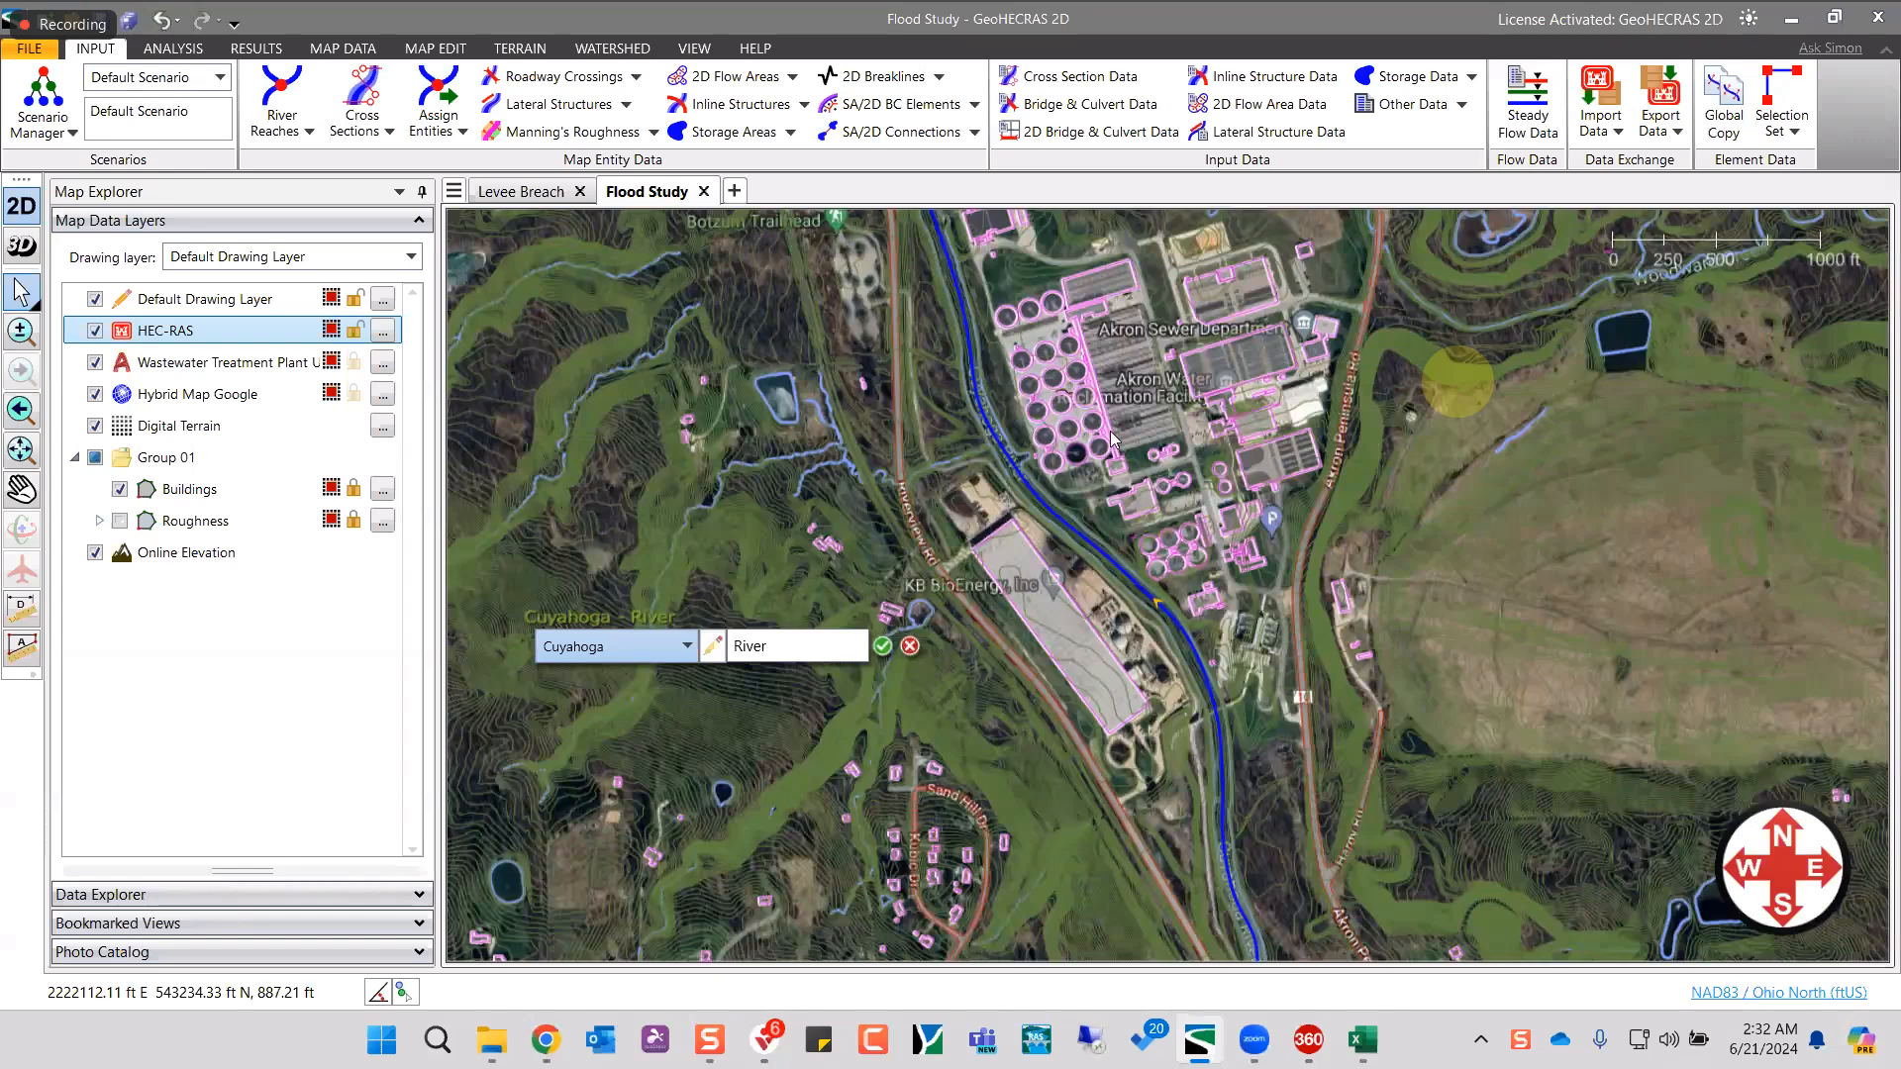
scroll(1072, 486, "up", 2)
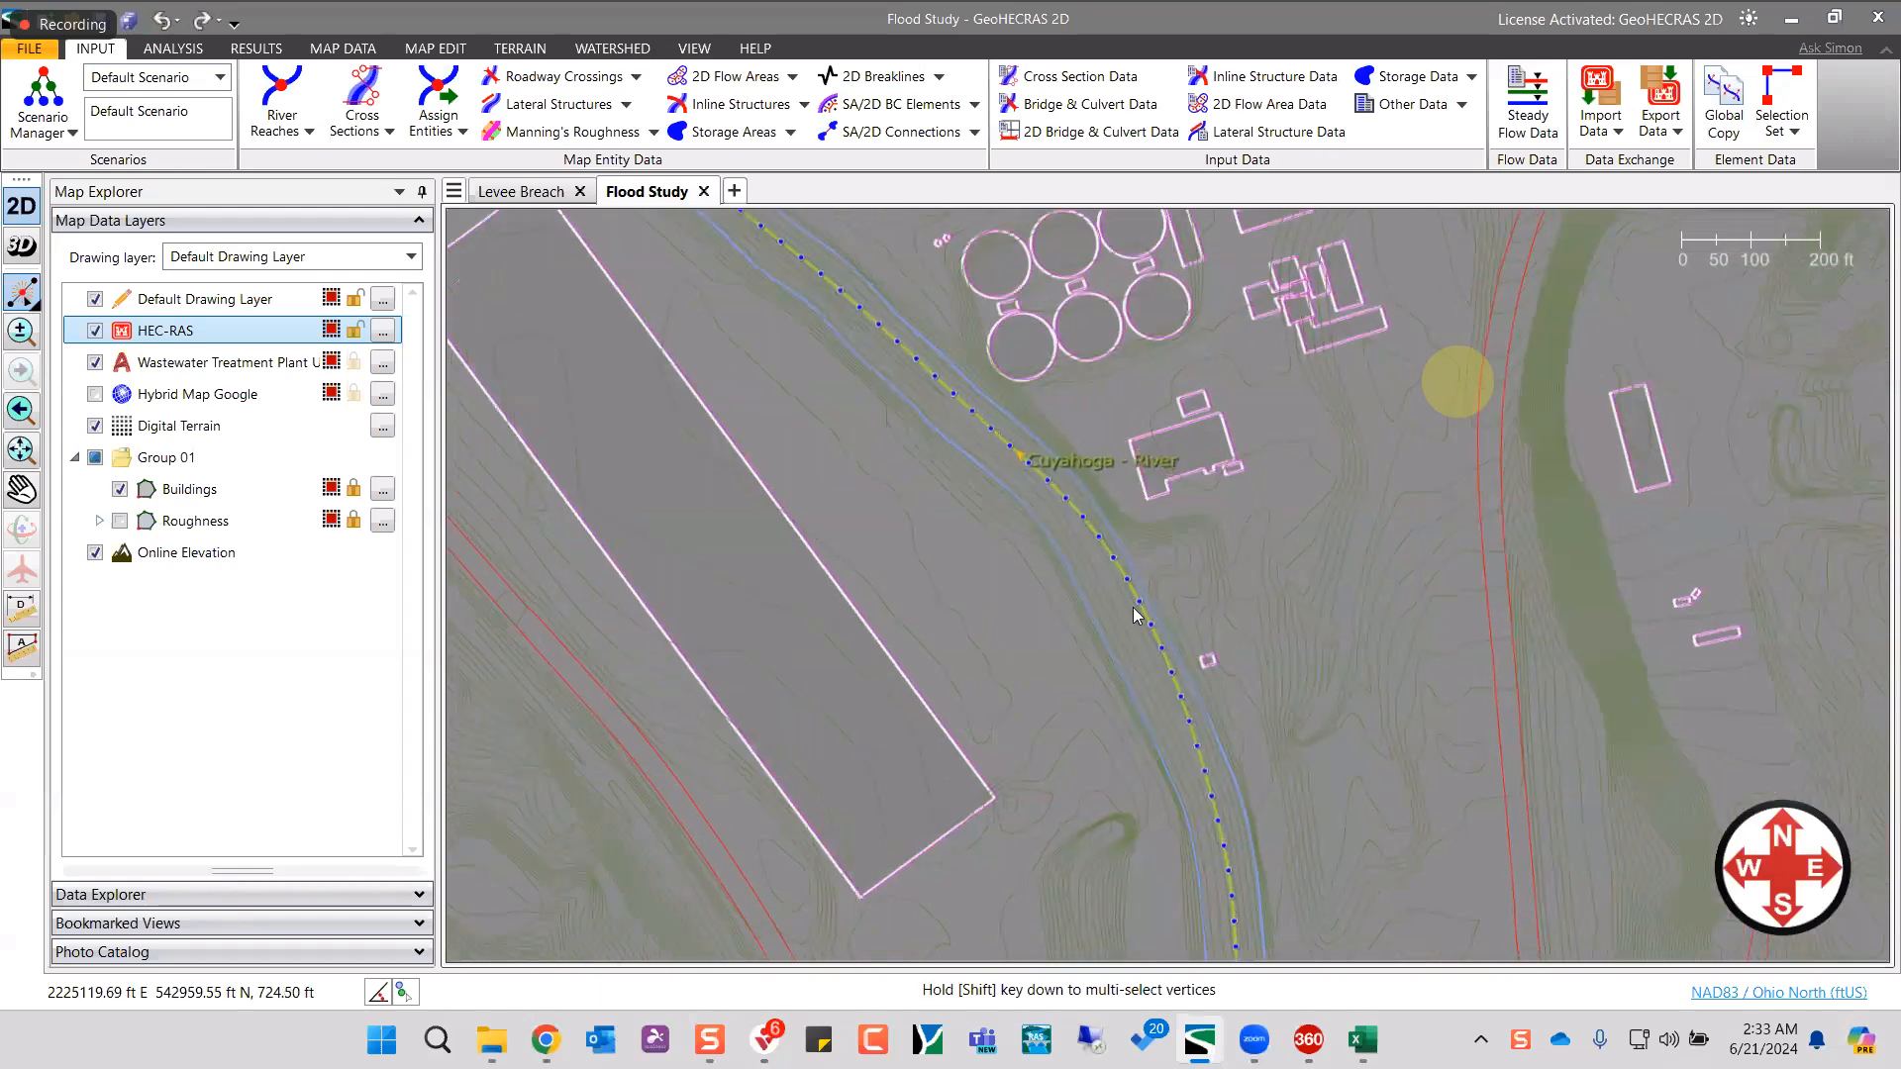
scroll(1125, 615, "up", 2)
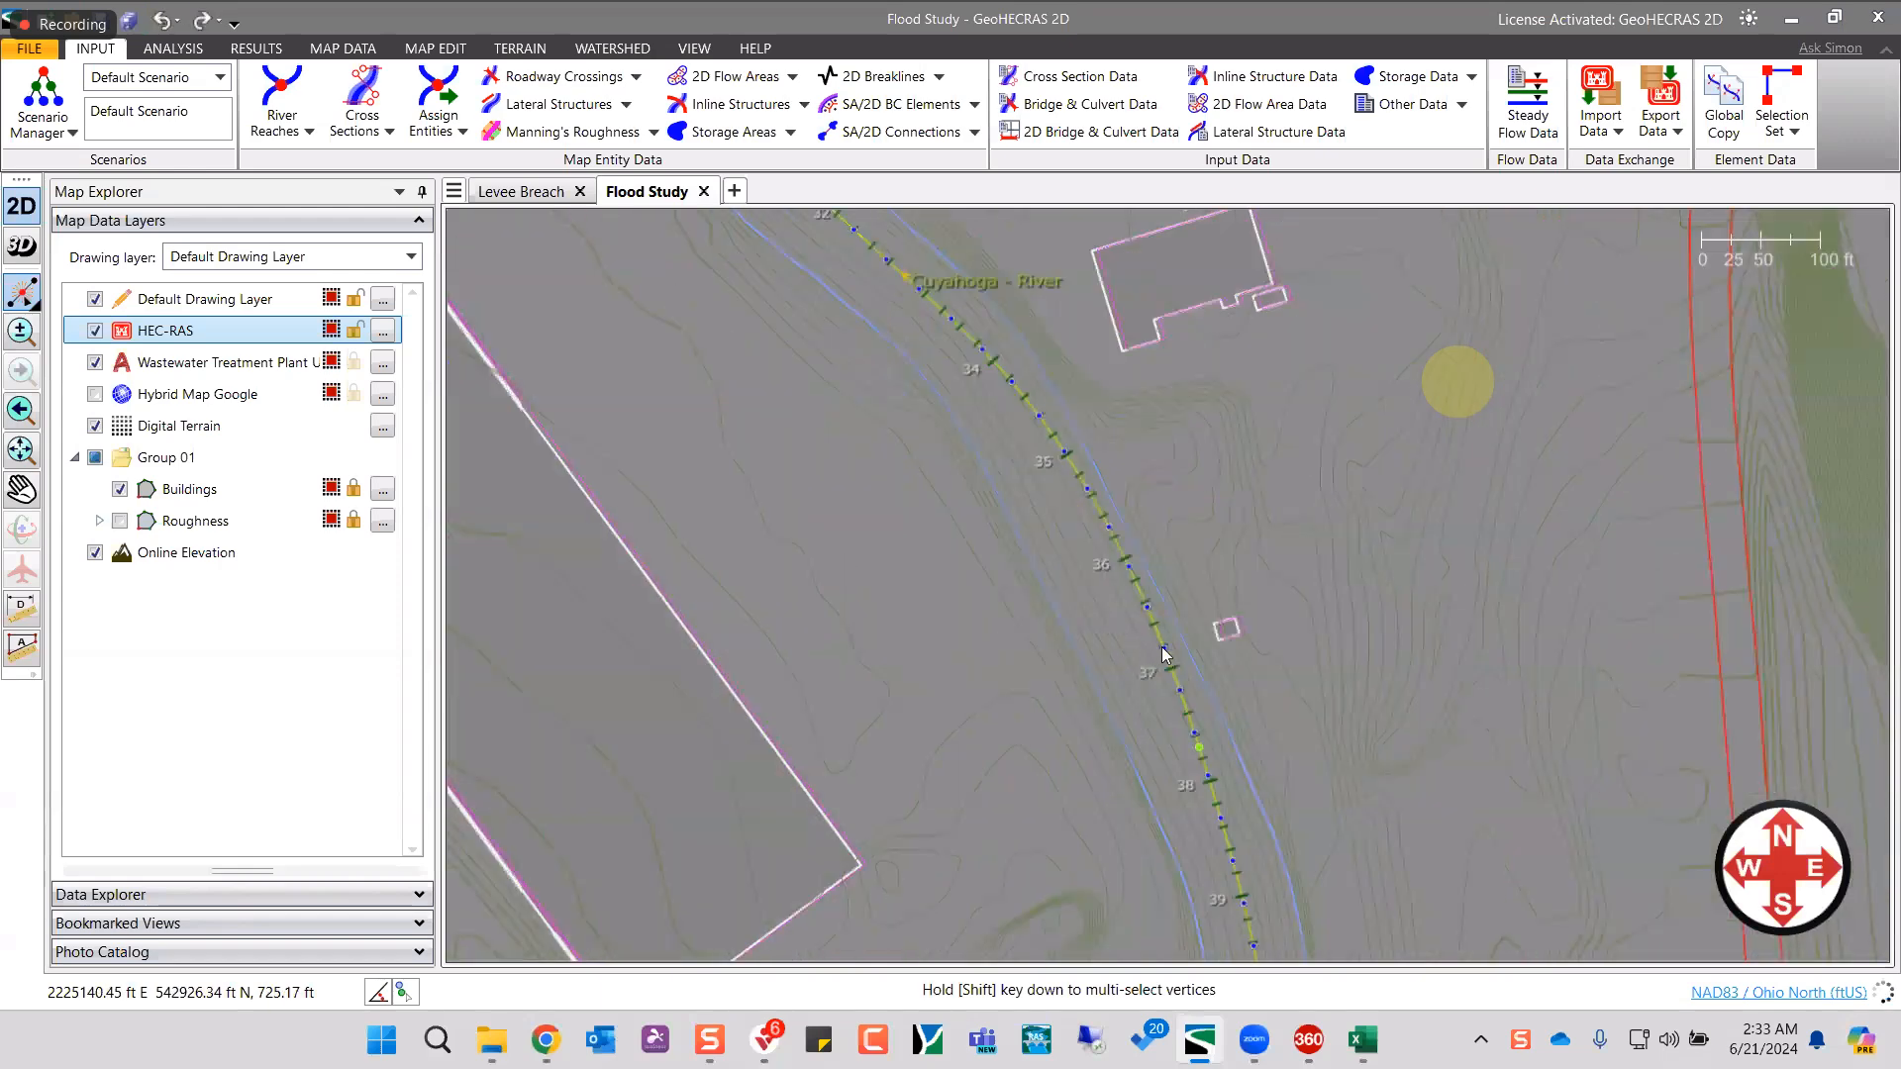
left_click_drag(1181, 690, 1165, 692)
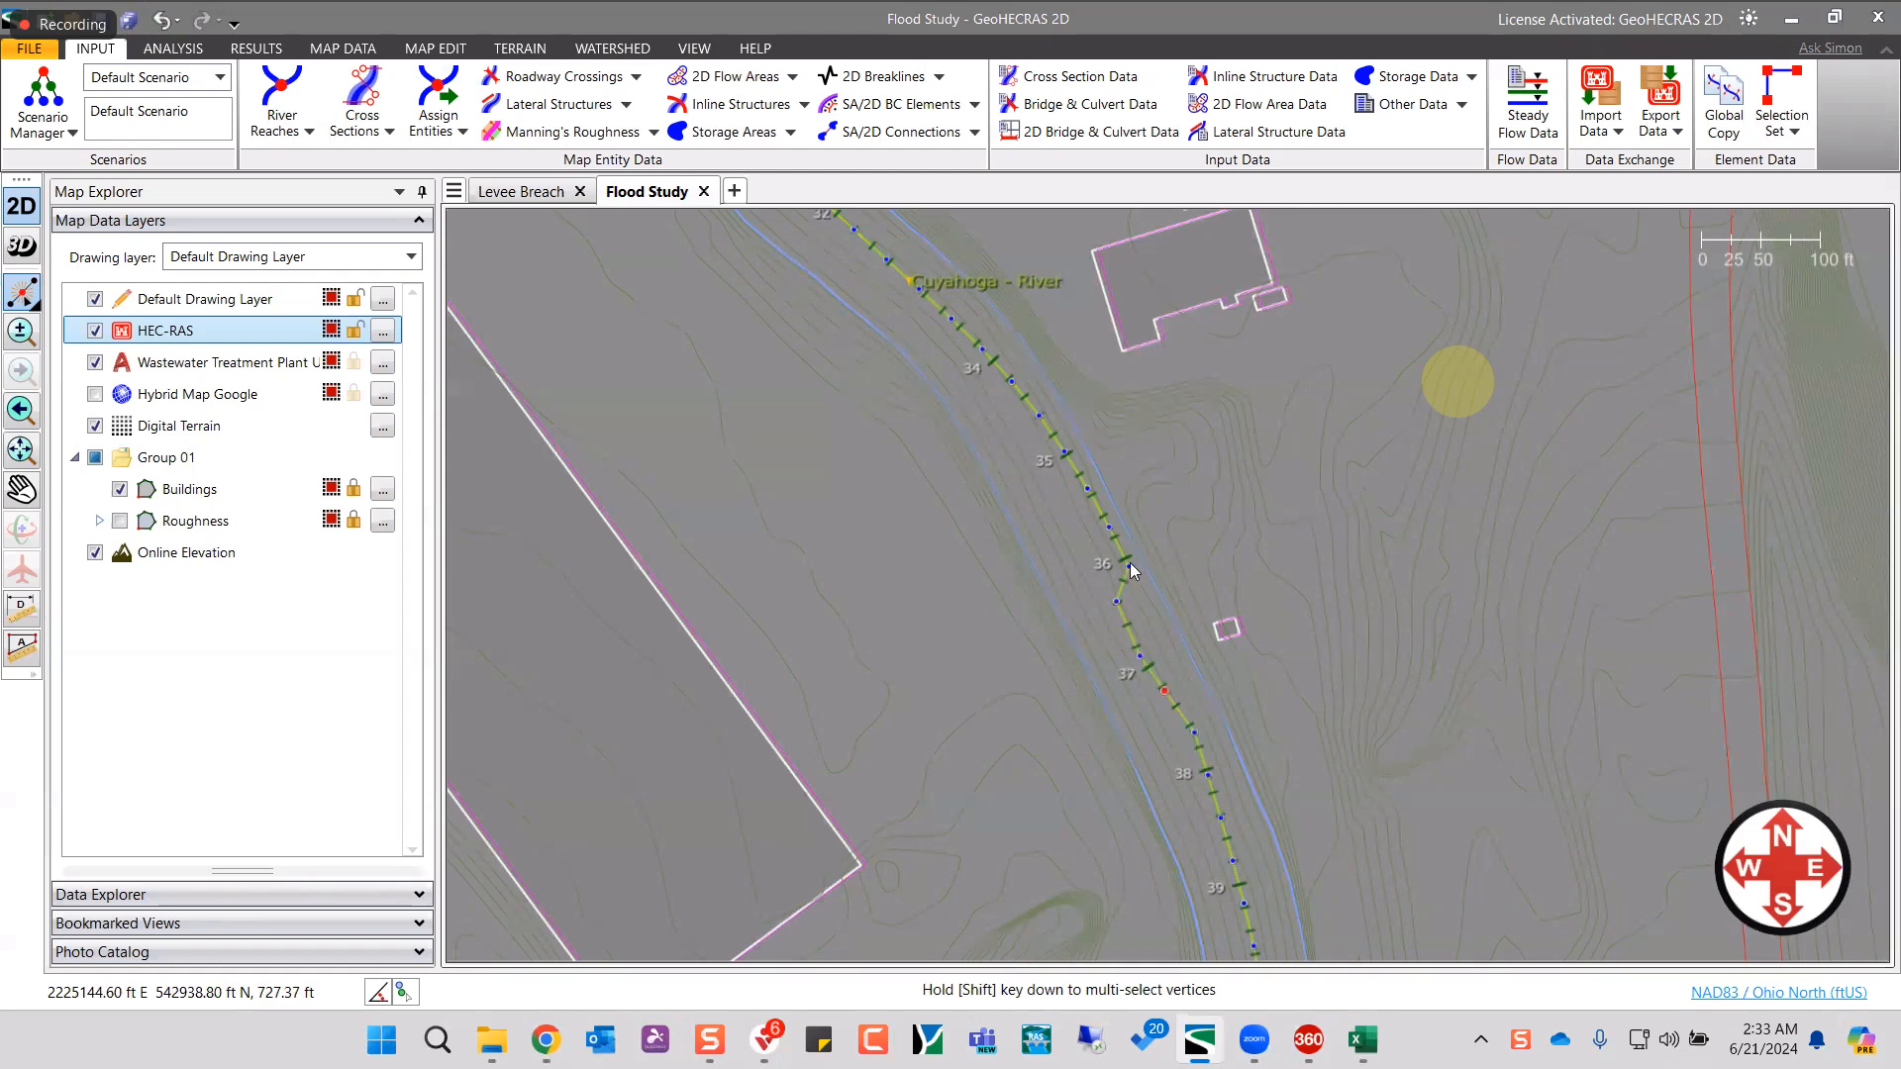
- Delete the reach vertex just south of station 34
left_click(1012, 383)
key("Delete")
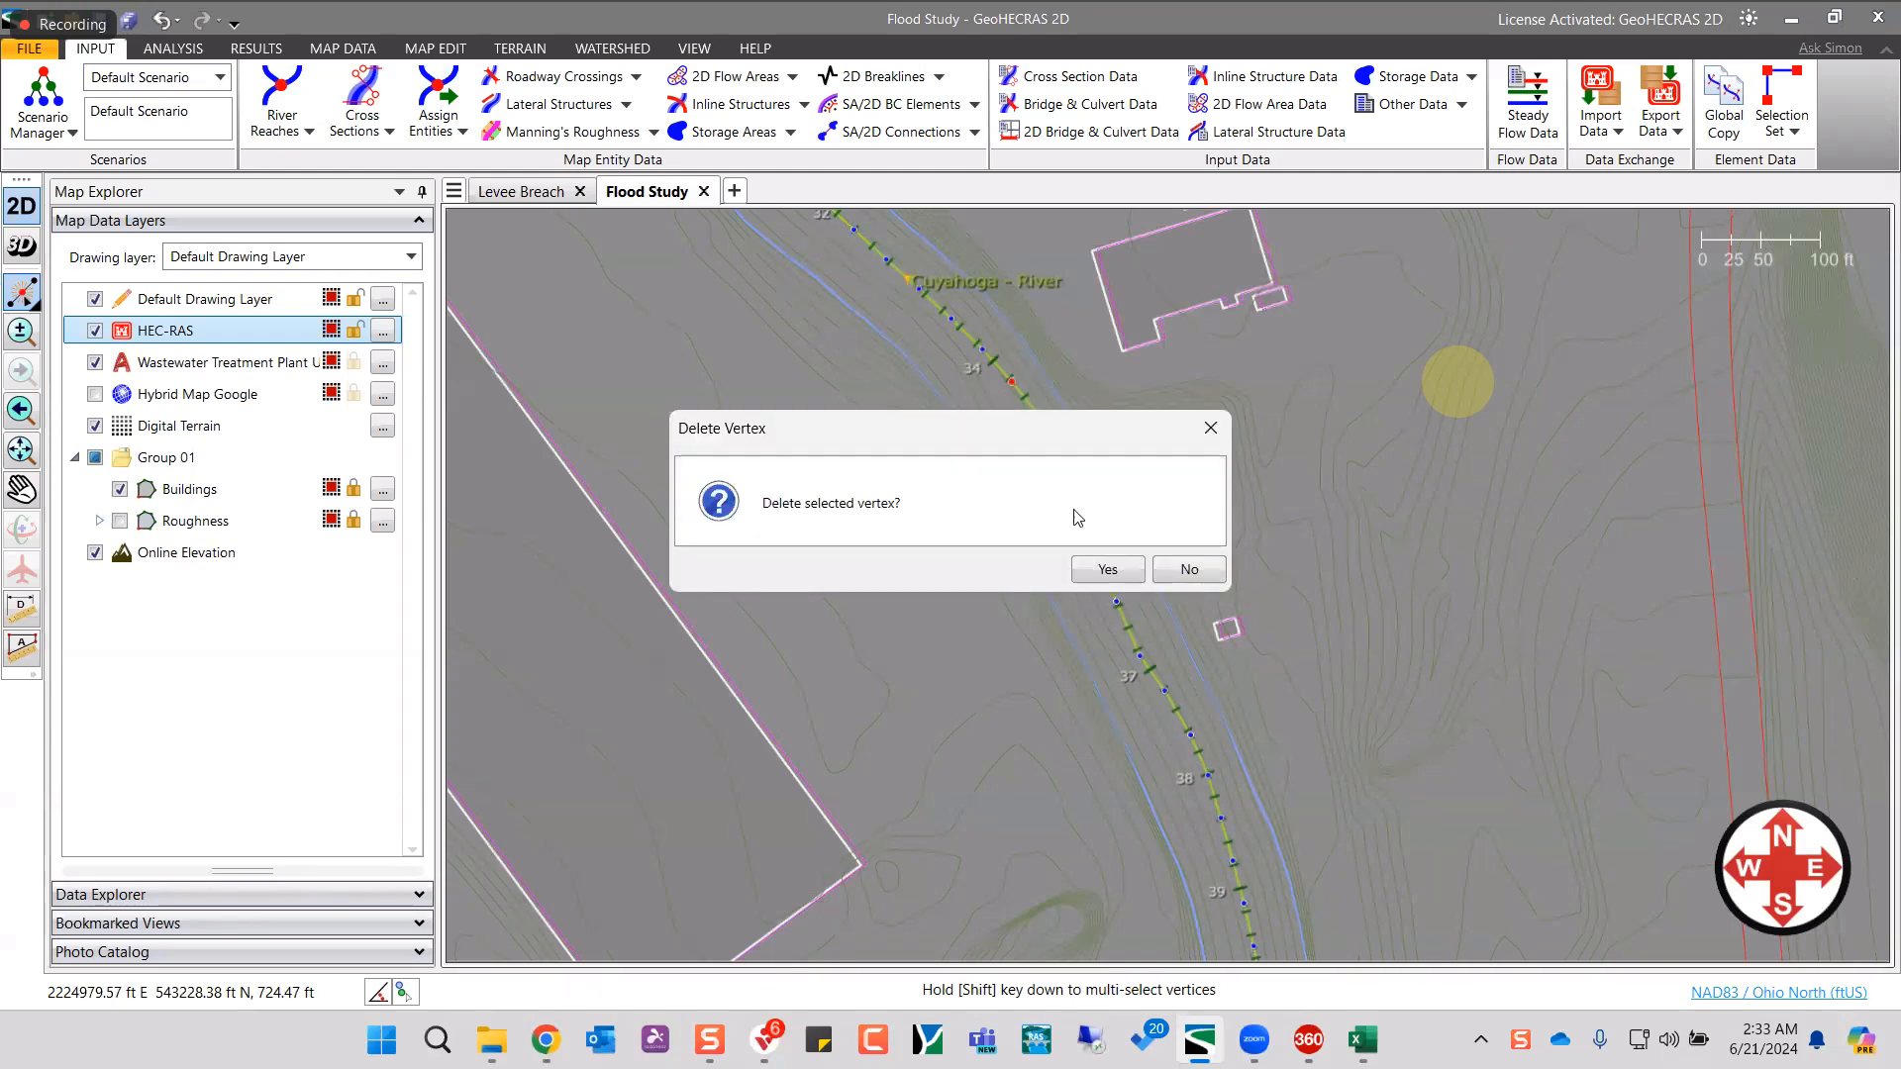
key("Return")
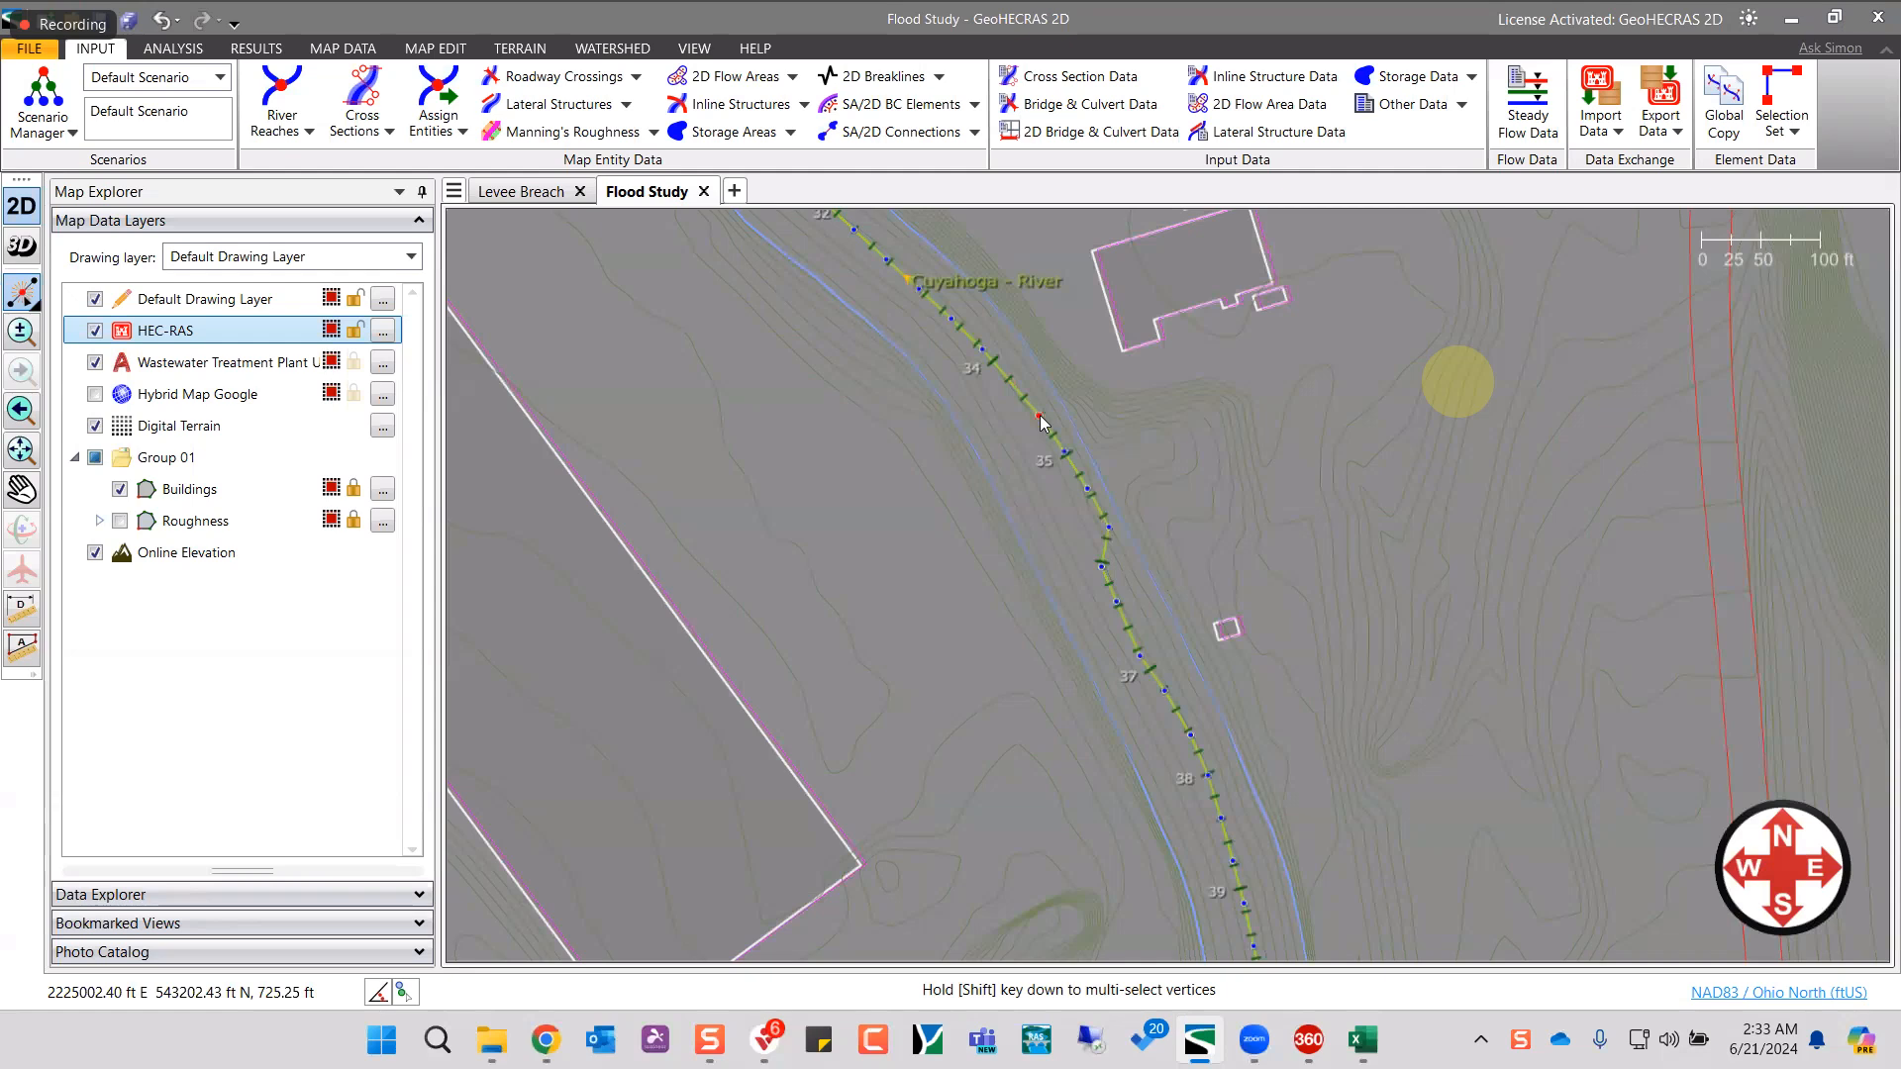
- Move the reach vertex near station 35 toward the channel centre and delete the misaligned vertices between it and station 36
left_click_drag(1039, 419, 1030, 433)
left_click_drag(1023, 431, 1022, 431)
key("Delete")
left_click(1108, 571)
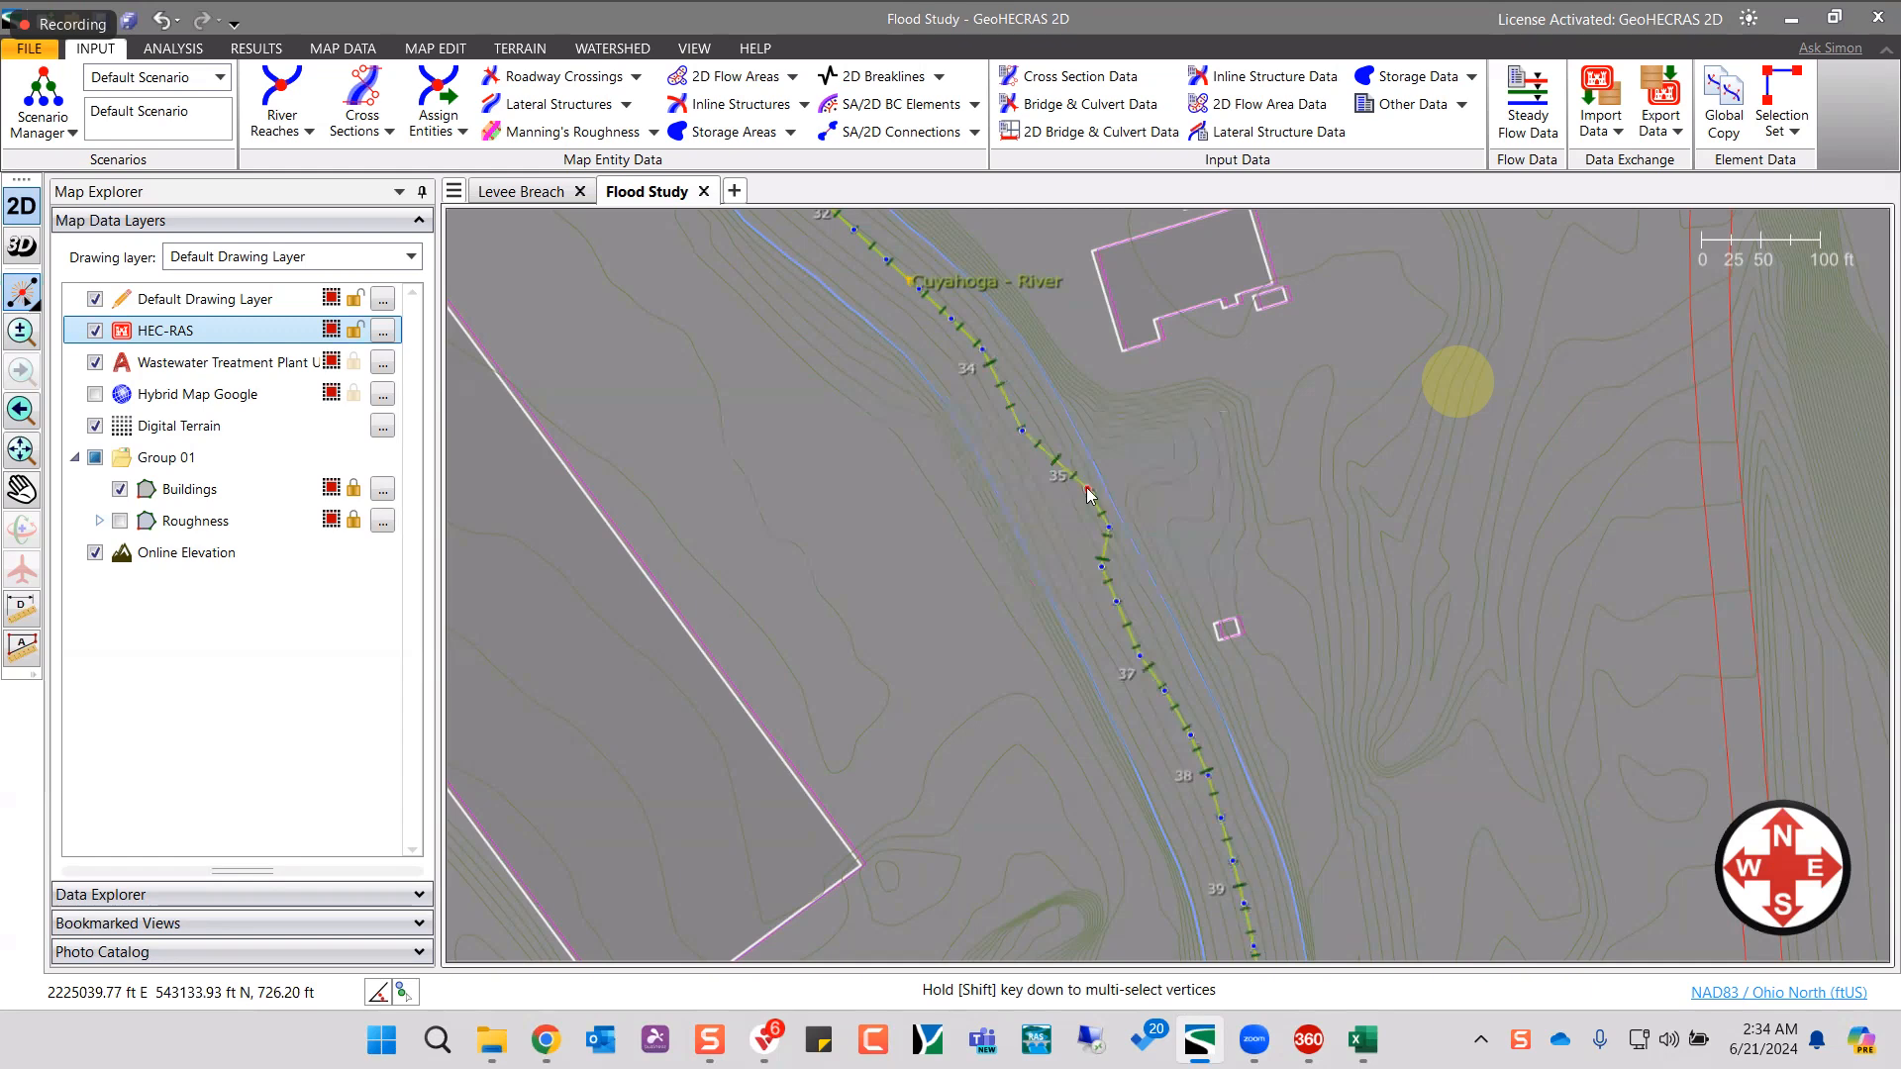
key("Delete")
key("Return")
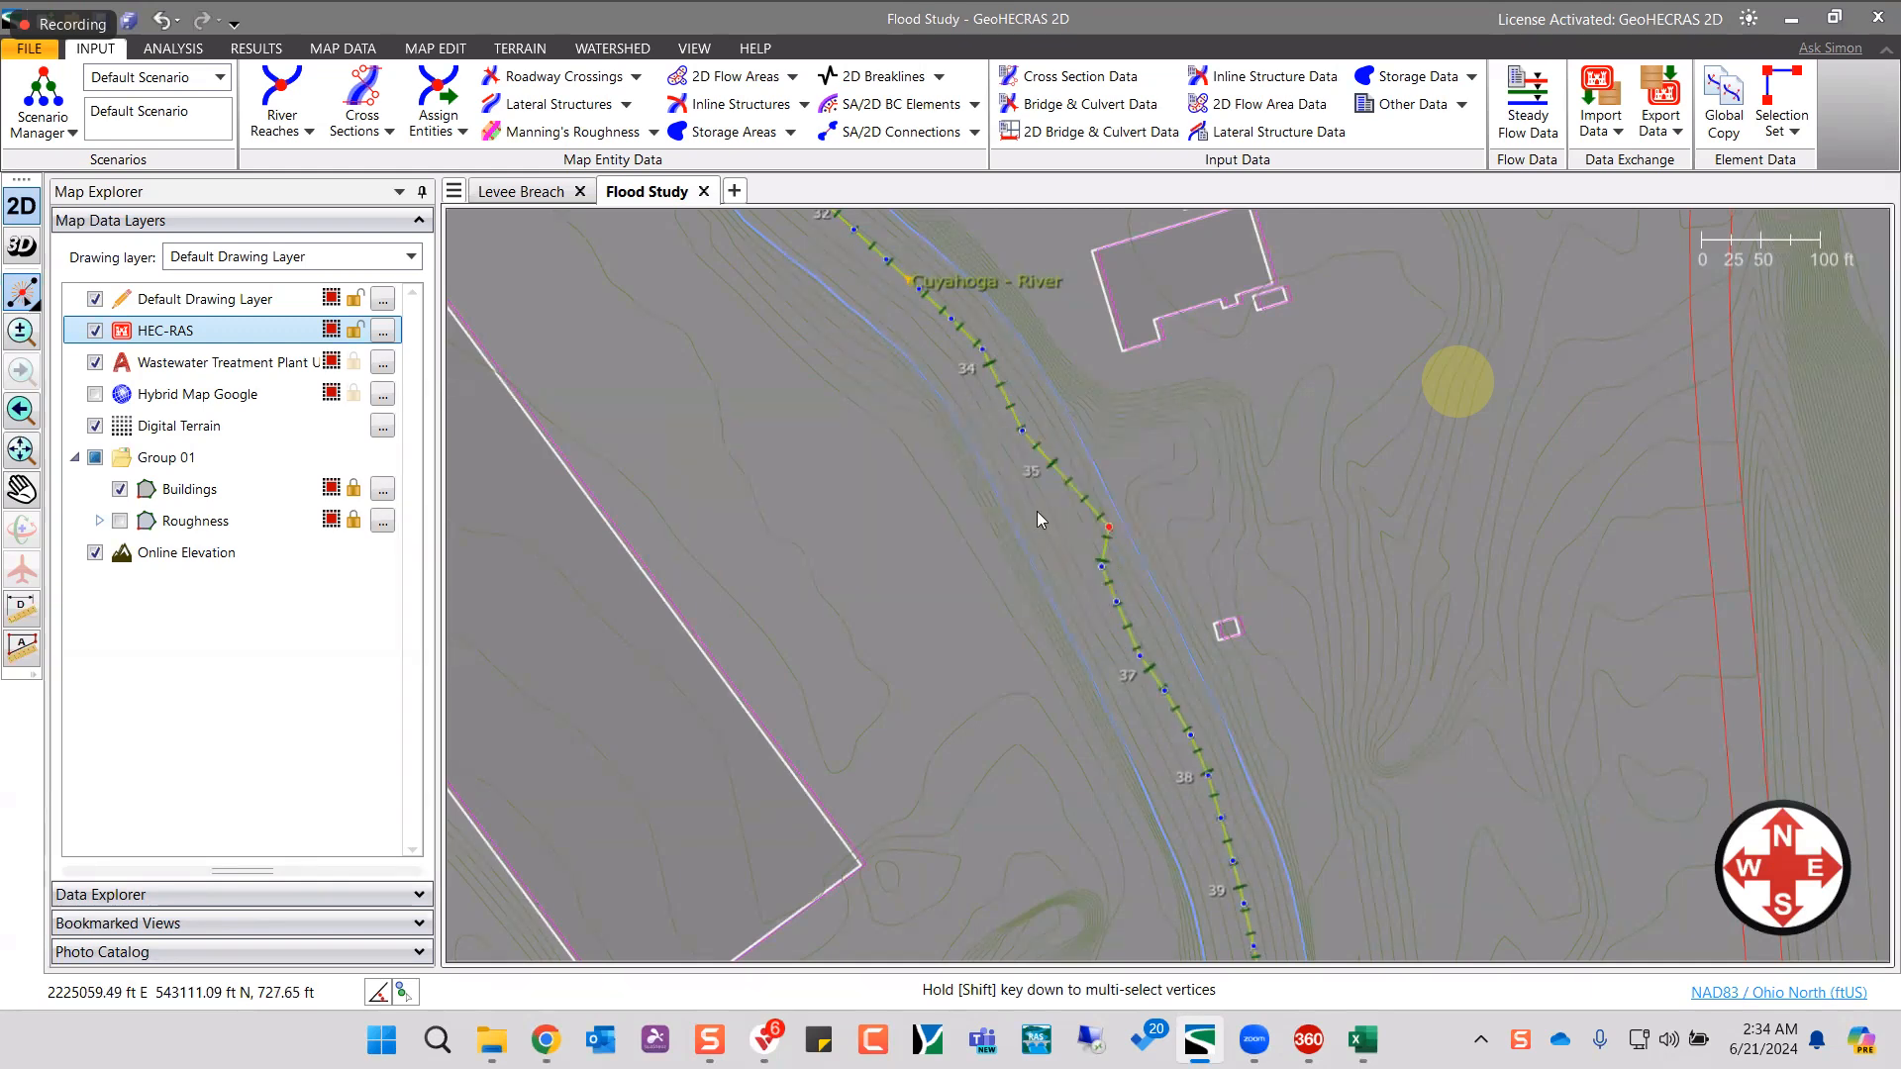
key("Delete")
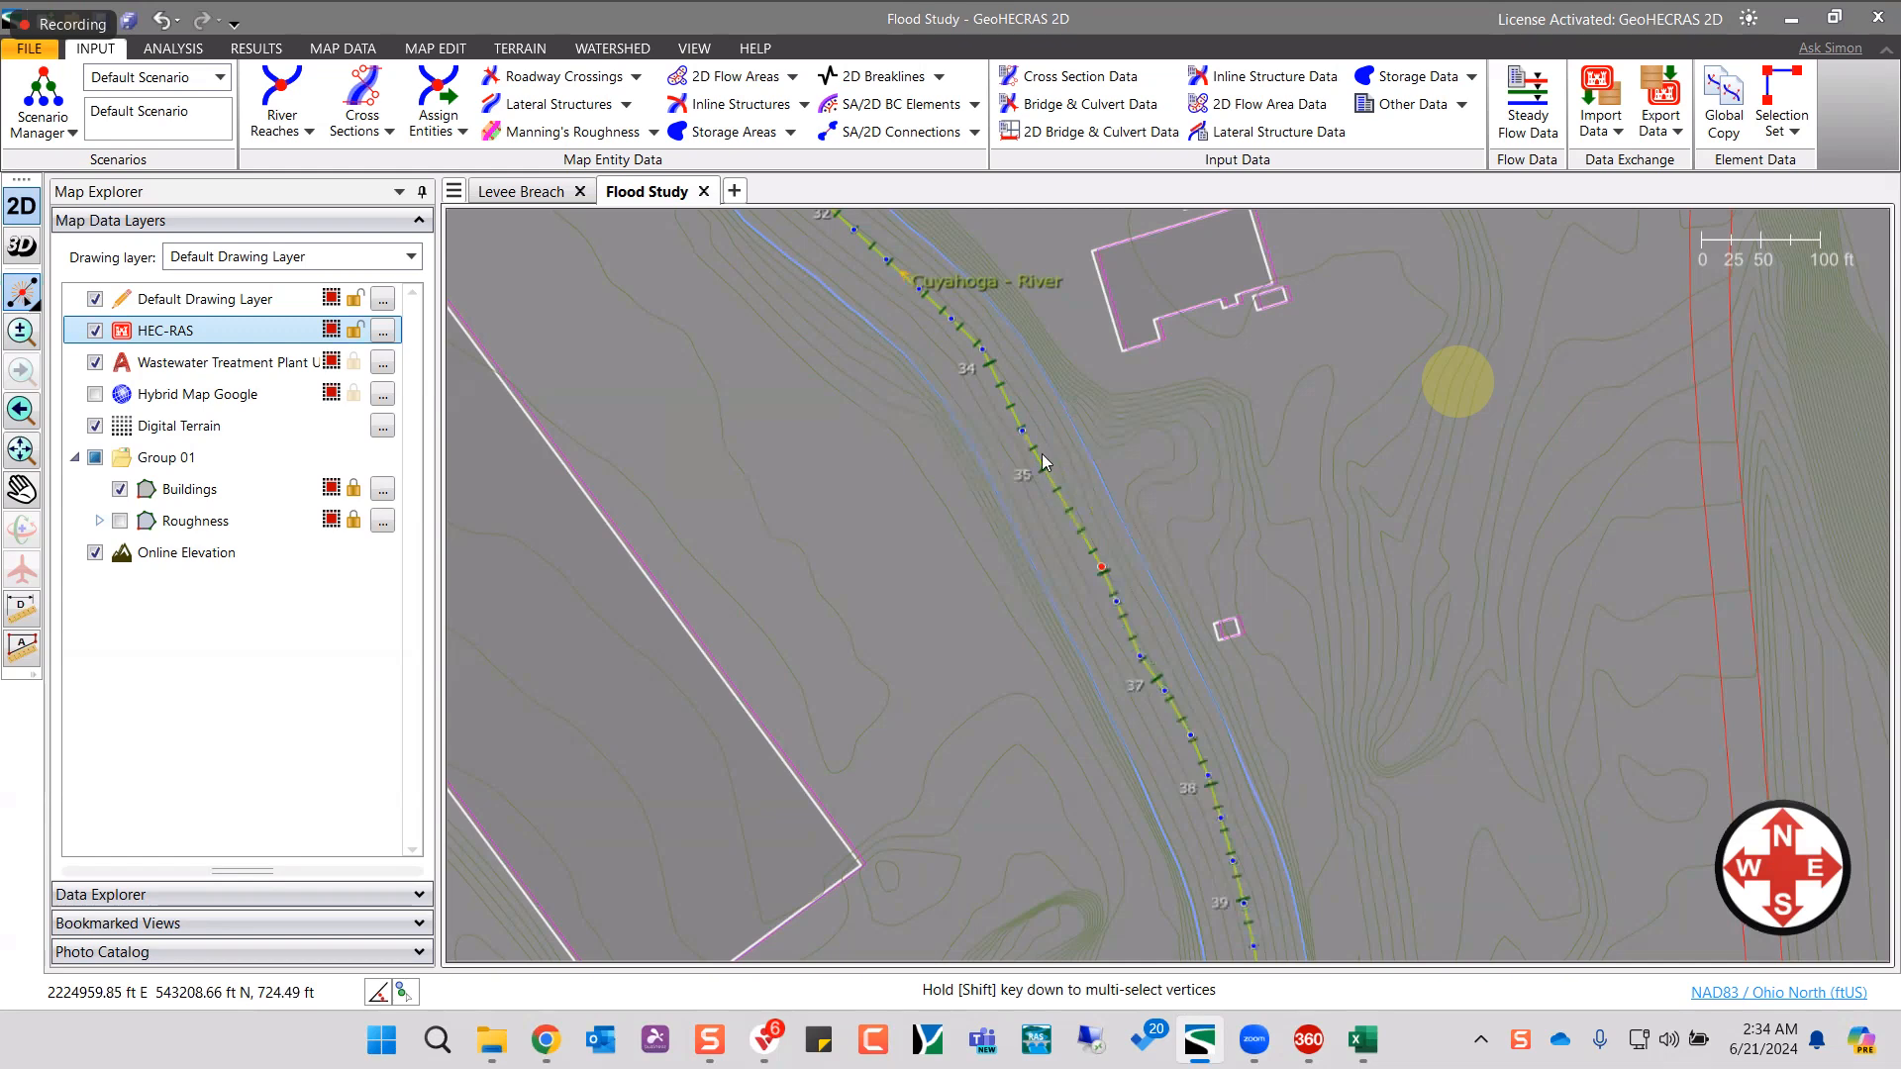
- Refine the reach vertices between stations 34 and 37 along the channel centre and finish editing the alignment
left_click(980, 351)
scroll(1132, 649, "down", 1)
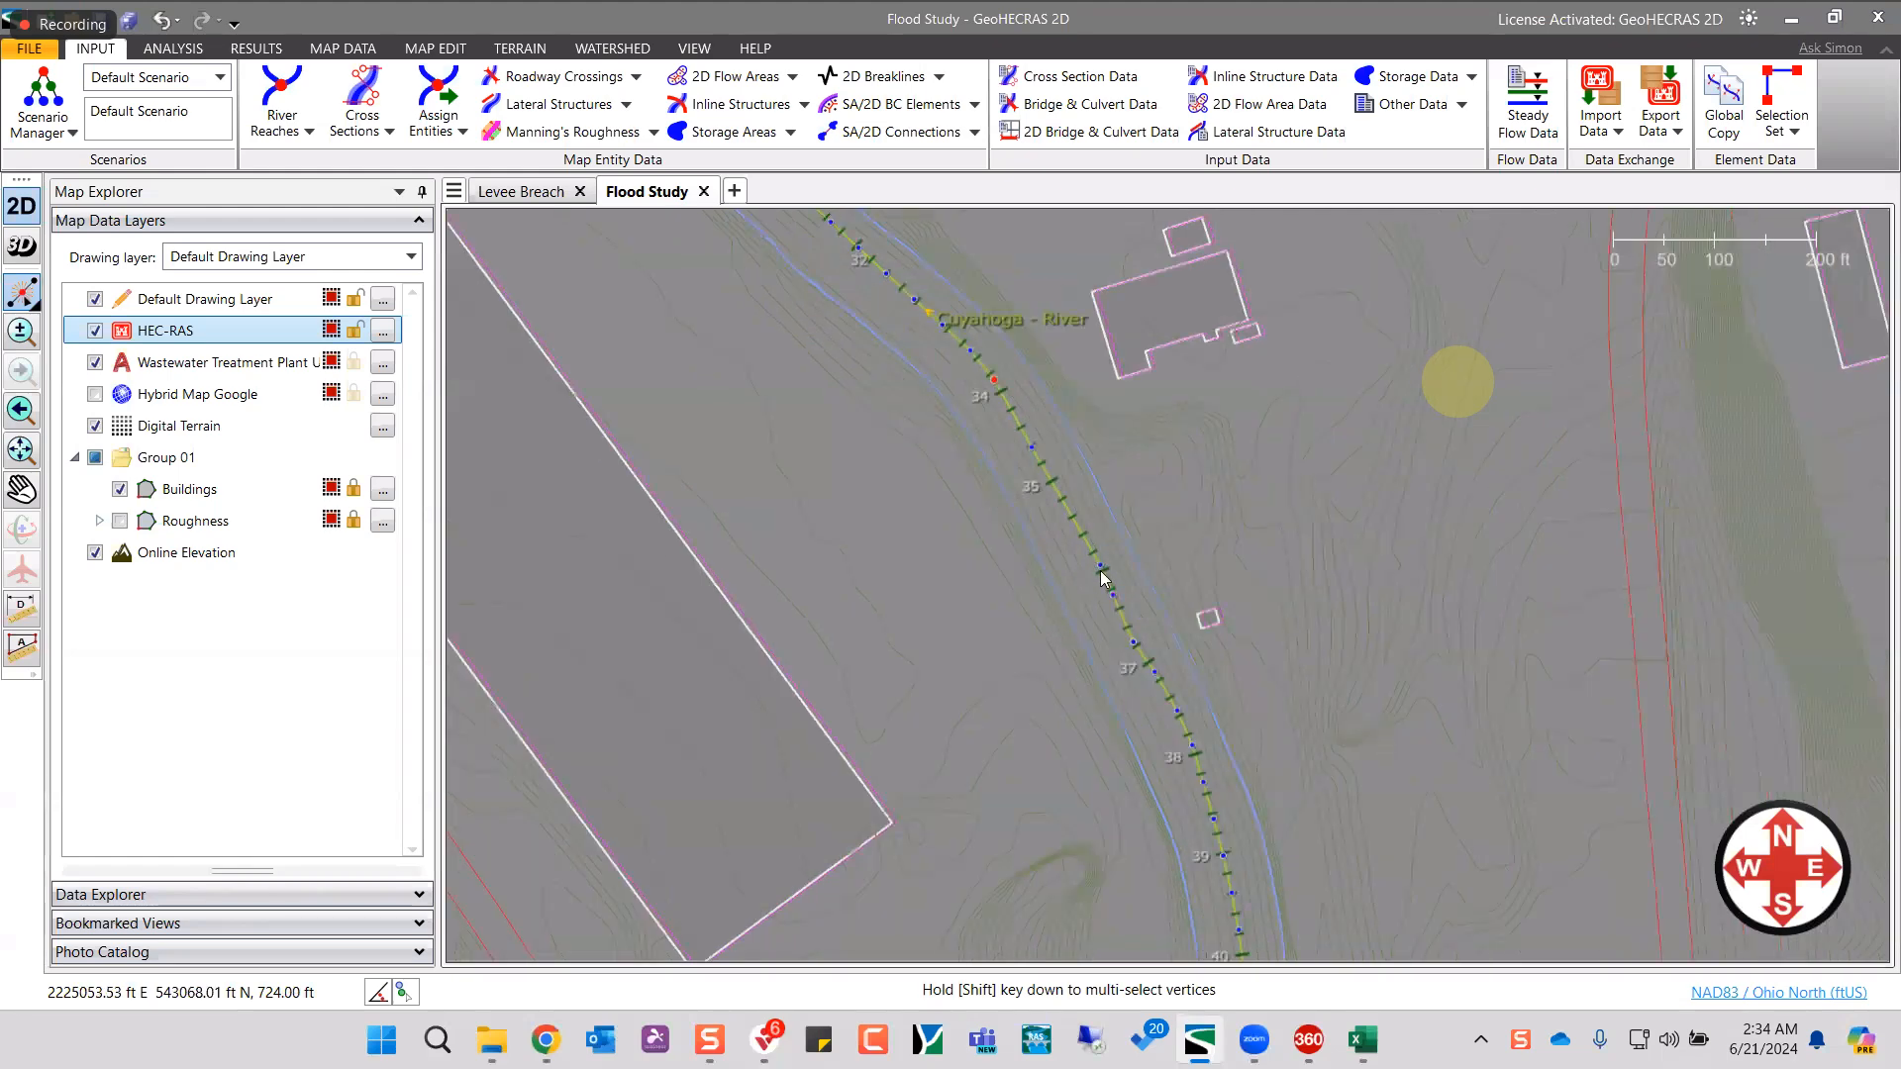
left_click(1101, 568, "shift")
key("ctrl+z")
left_click(1136, 639)
right_click(1181, 531)
left_click(1213, 543)
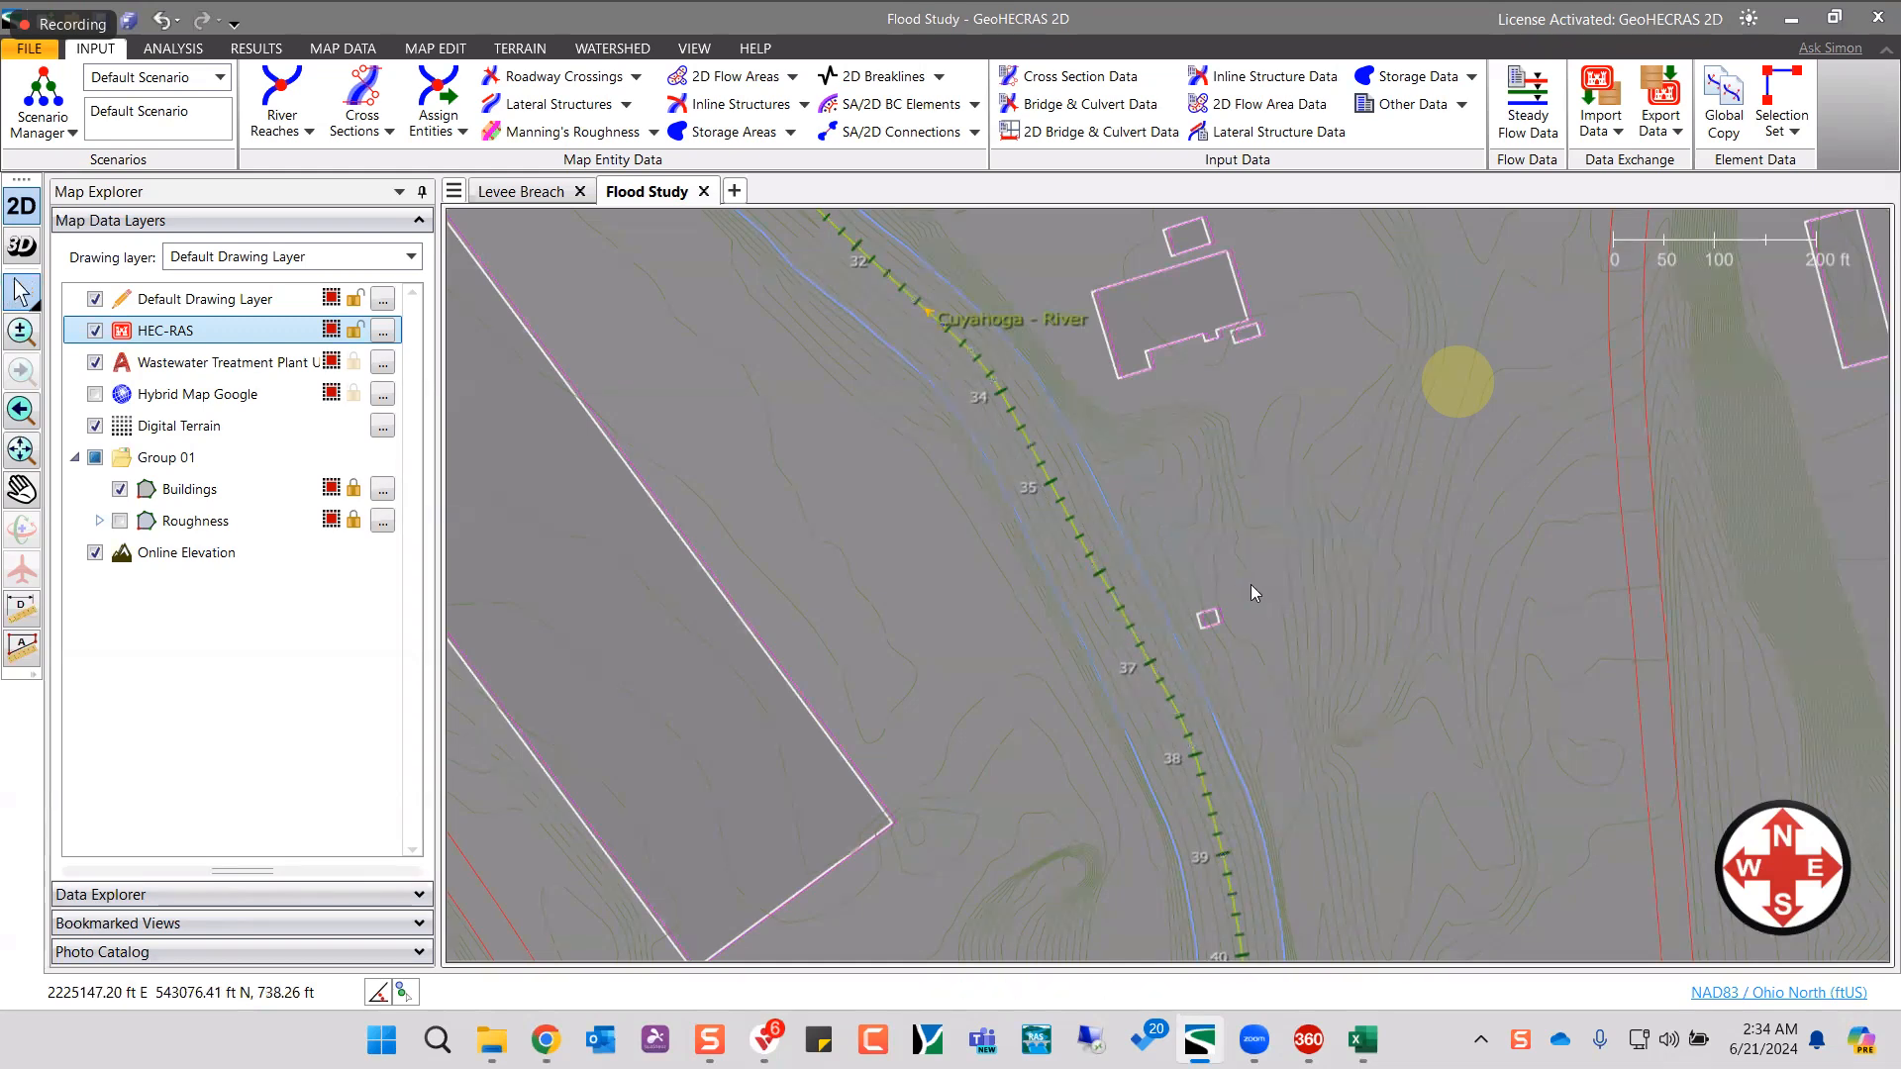
- Set up automated cross section drawing with river stationing by channel flow length in feet and decimal precision 0
left_click(1072, 507)
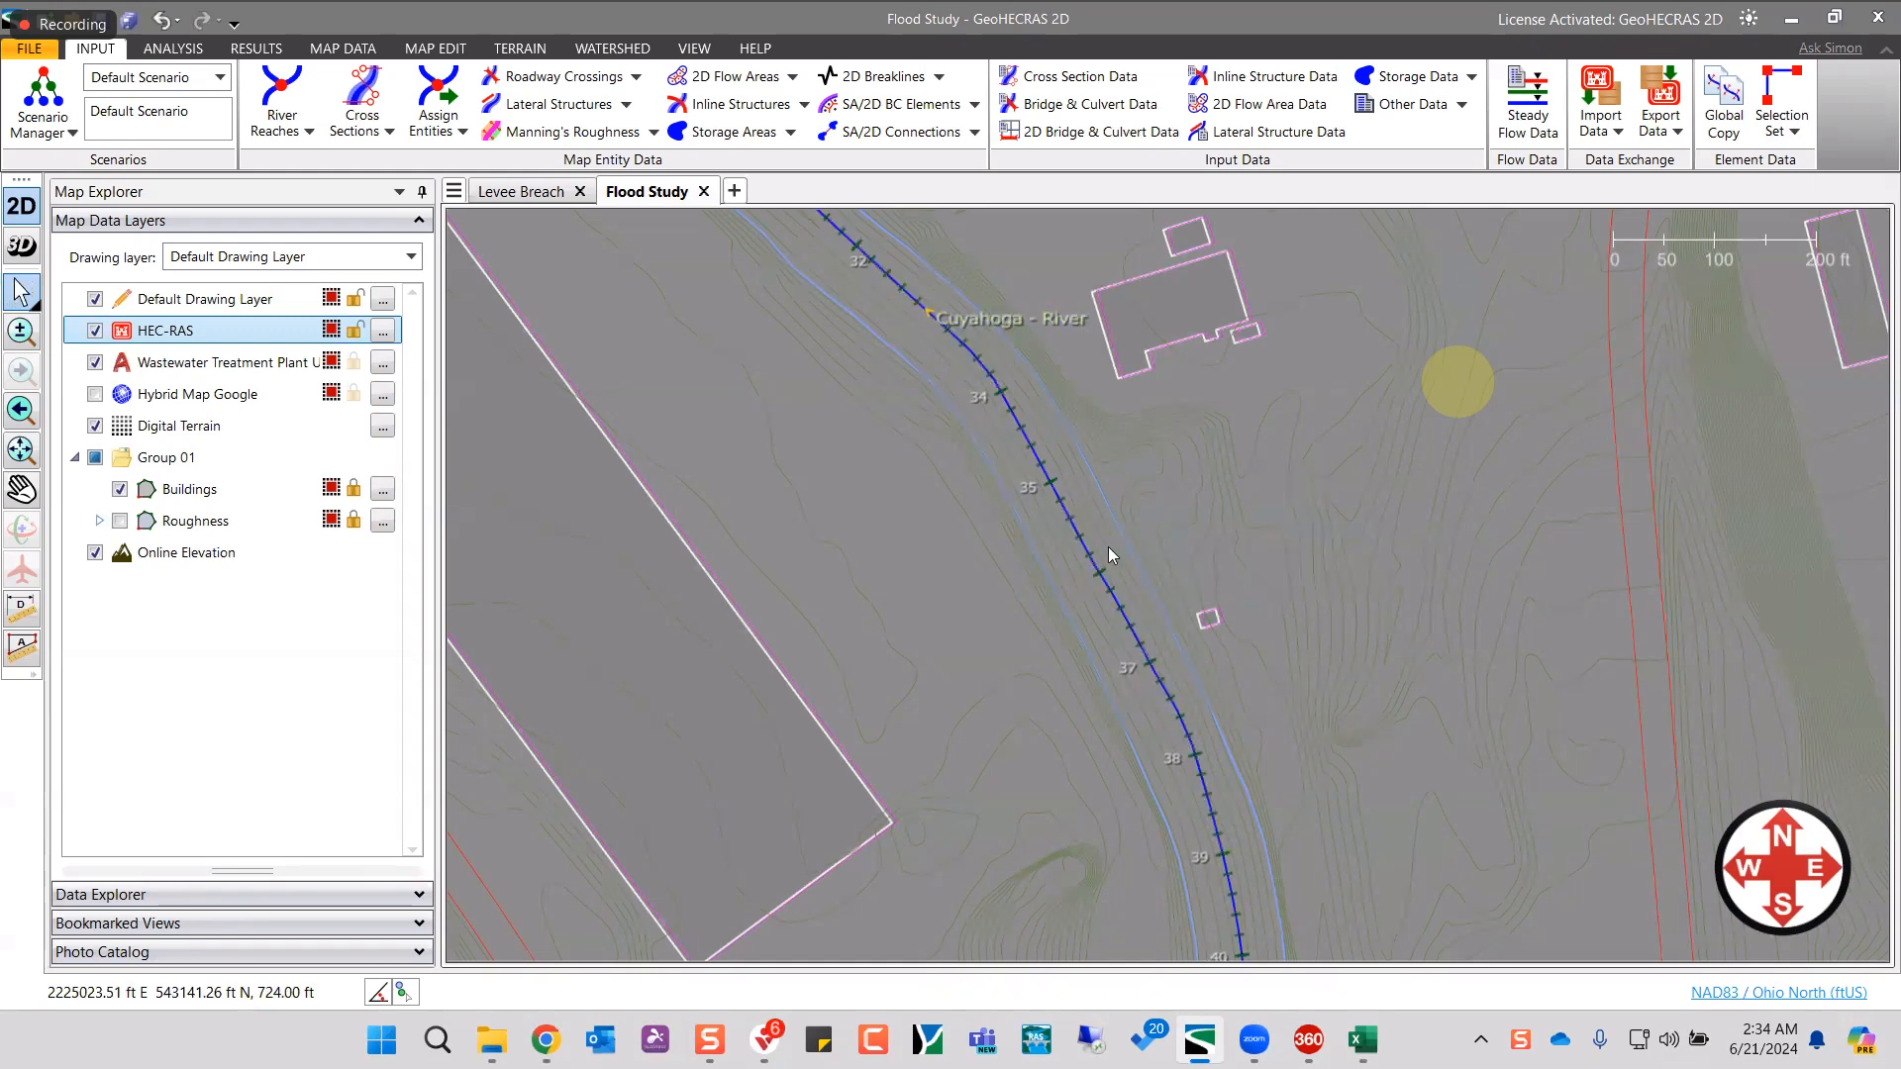
scroll(1108, 546, "down", 1)
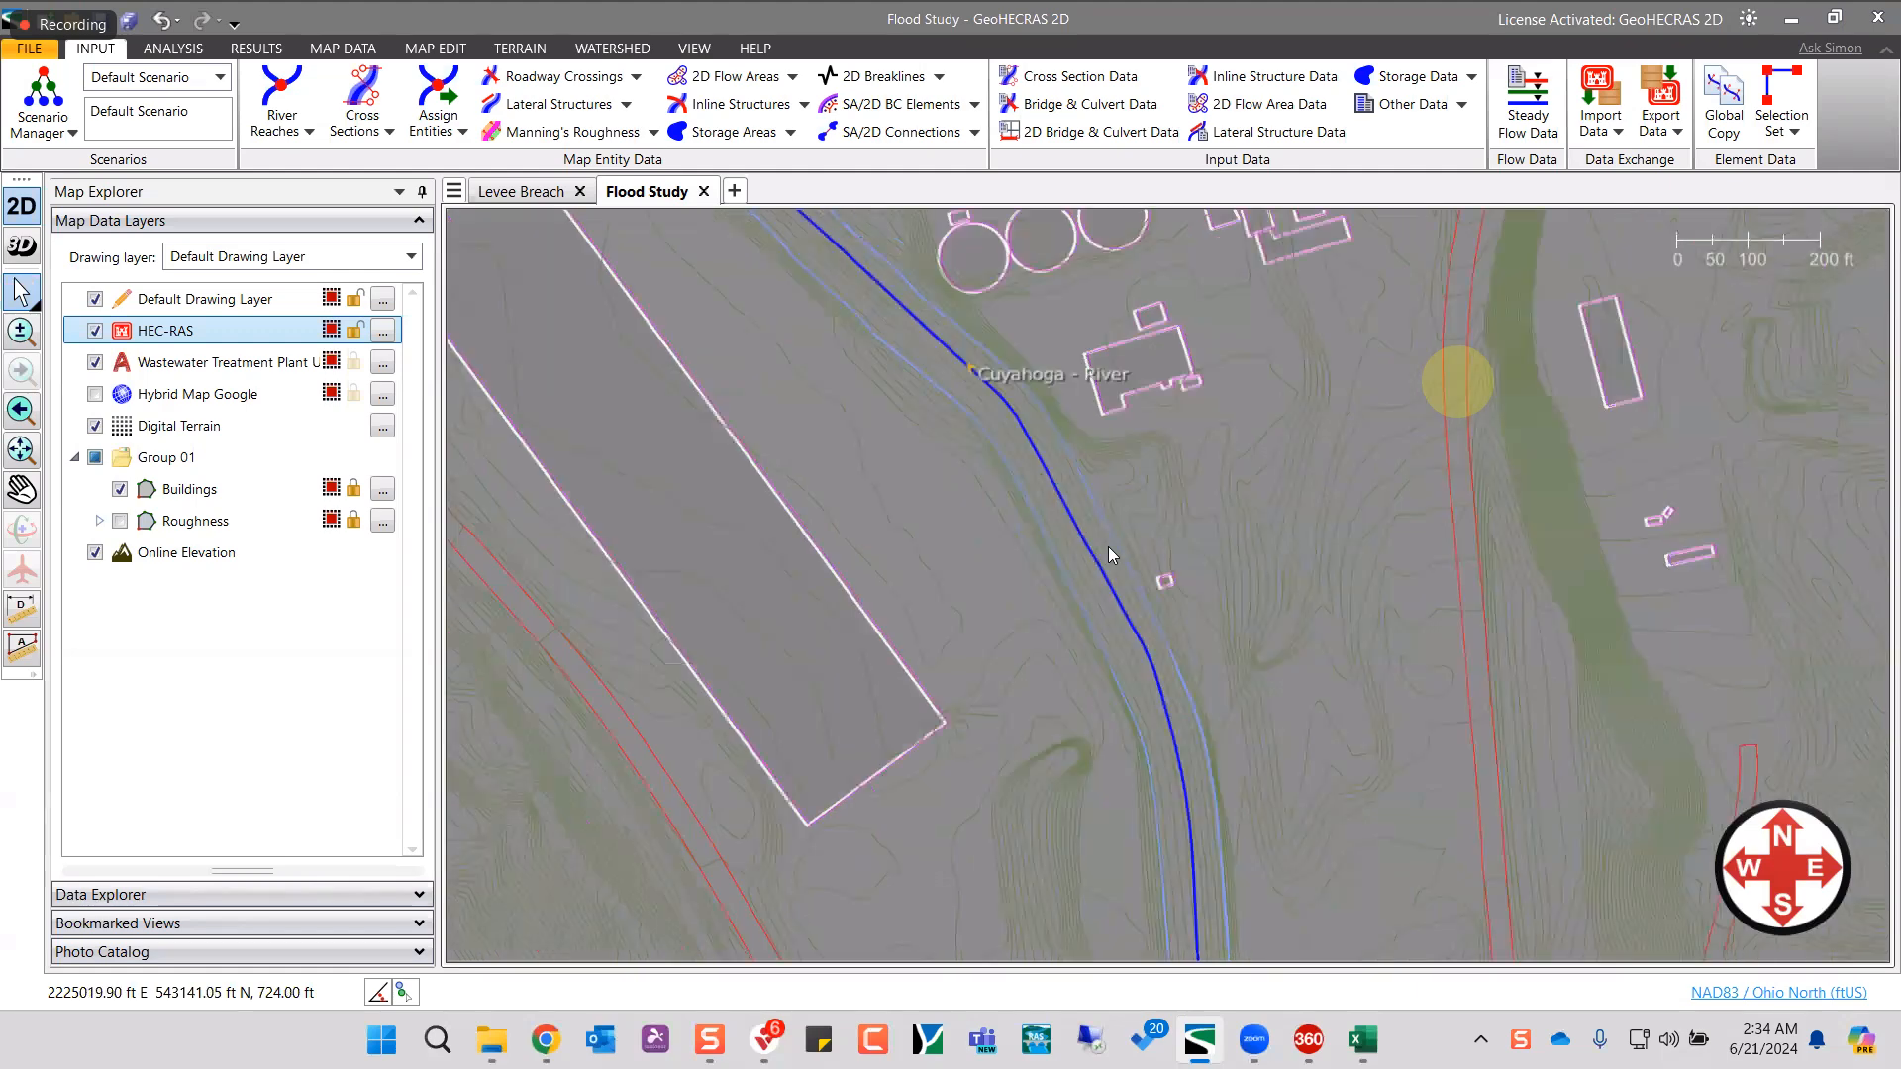
scroll(1108, 547, "down", 2)
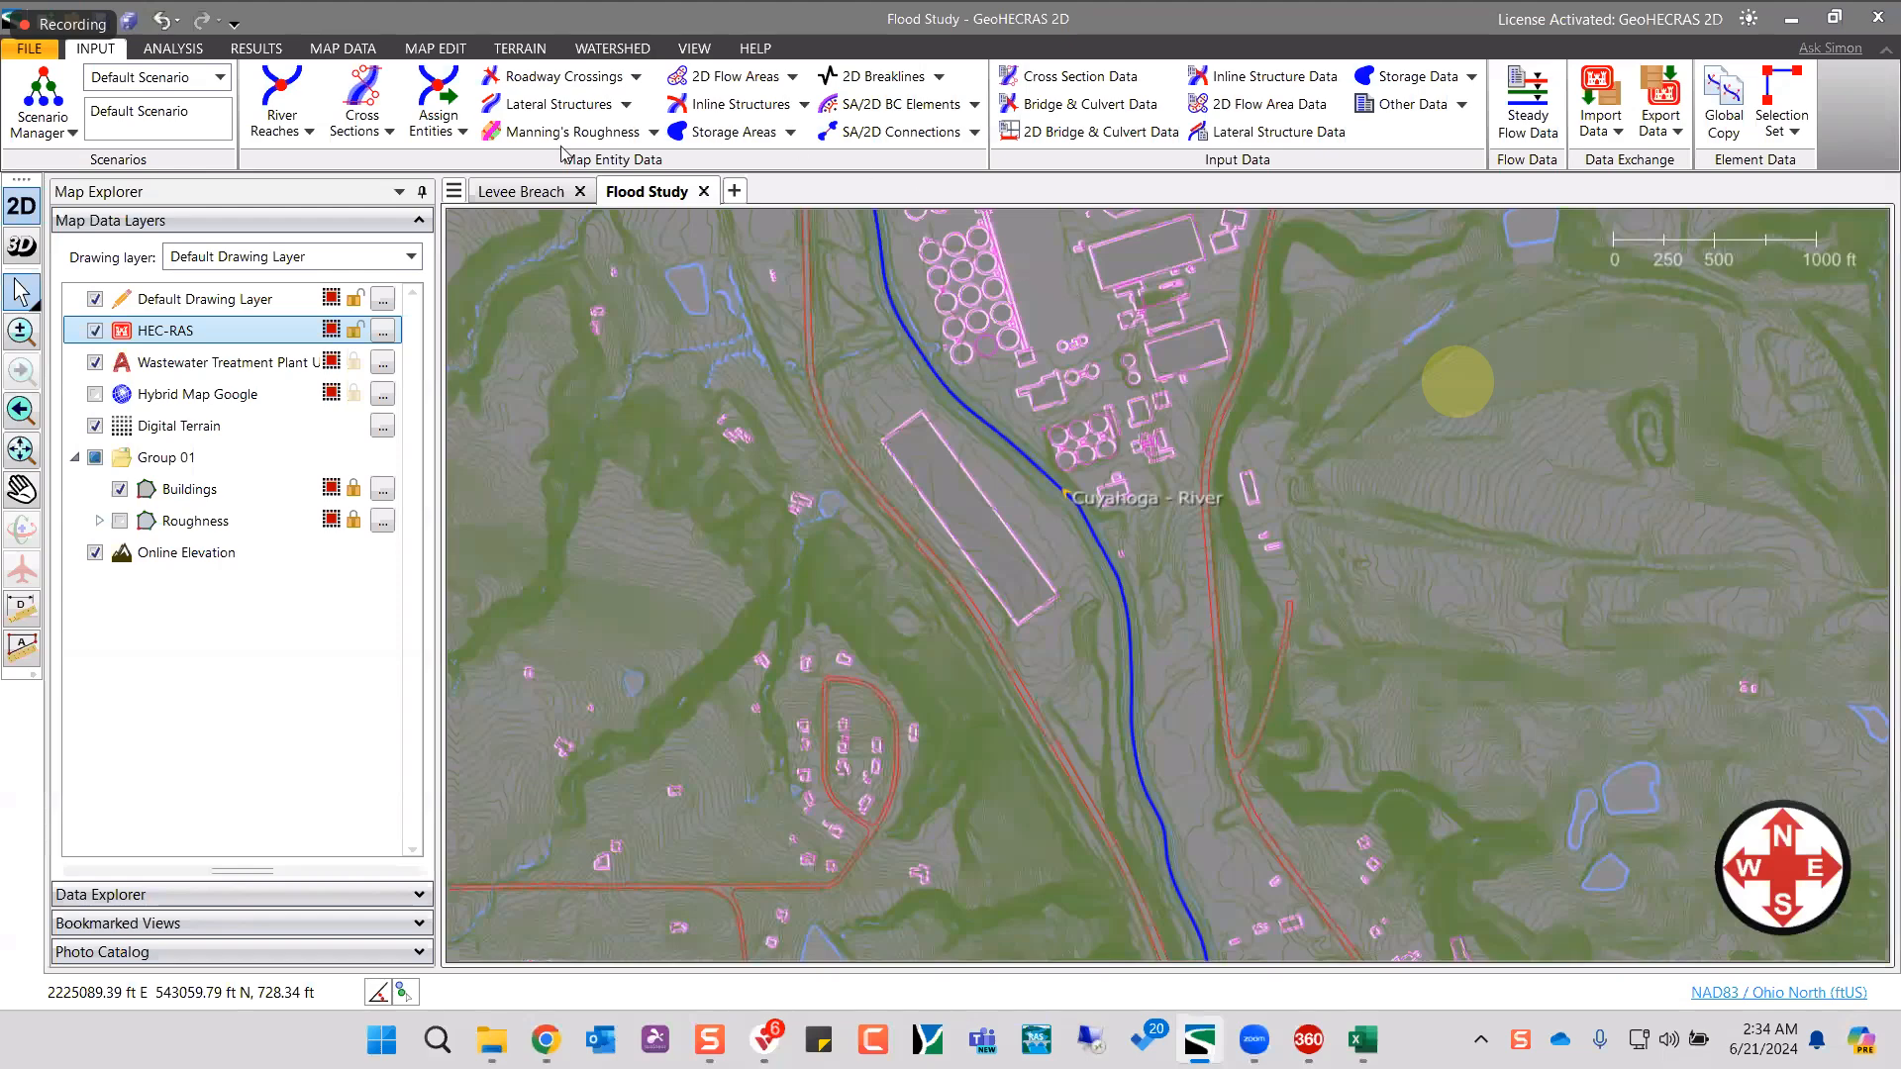
left_click(365, 136)
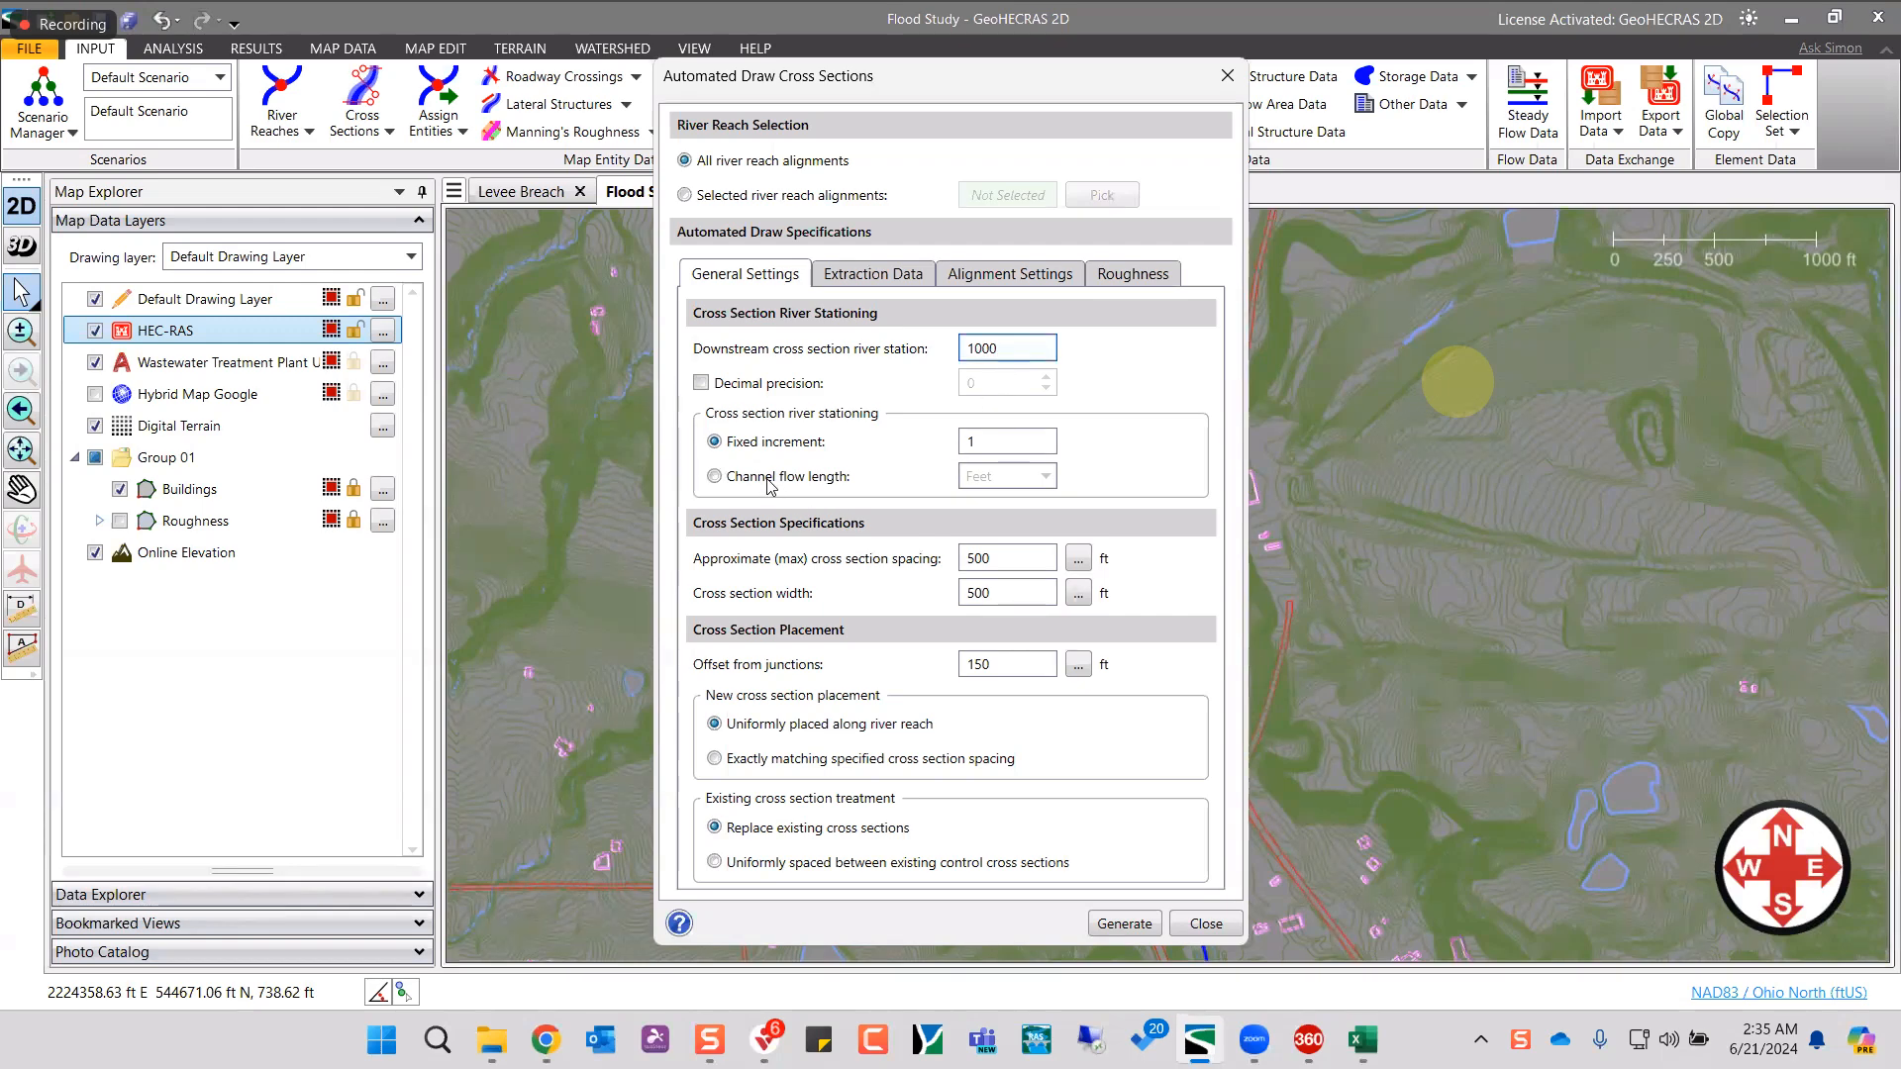
left_click(992, 515)
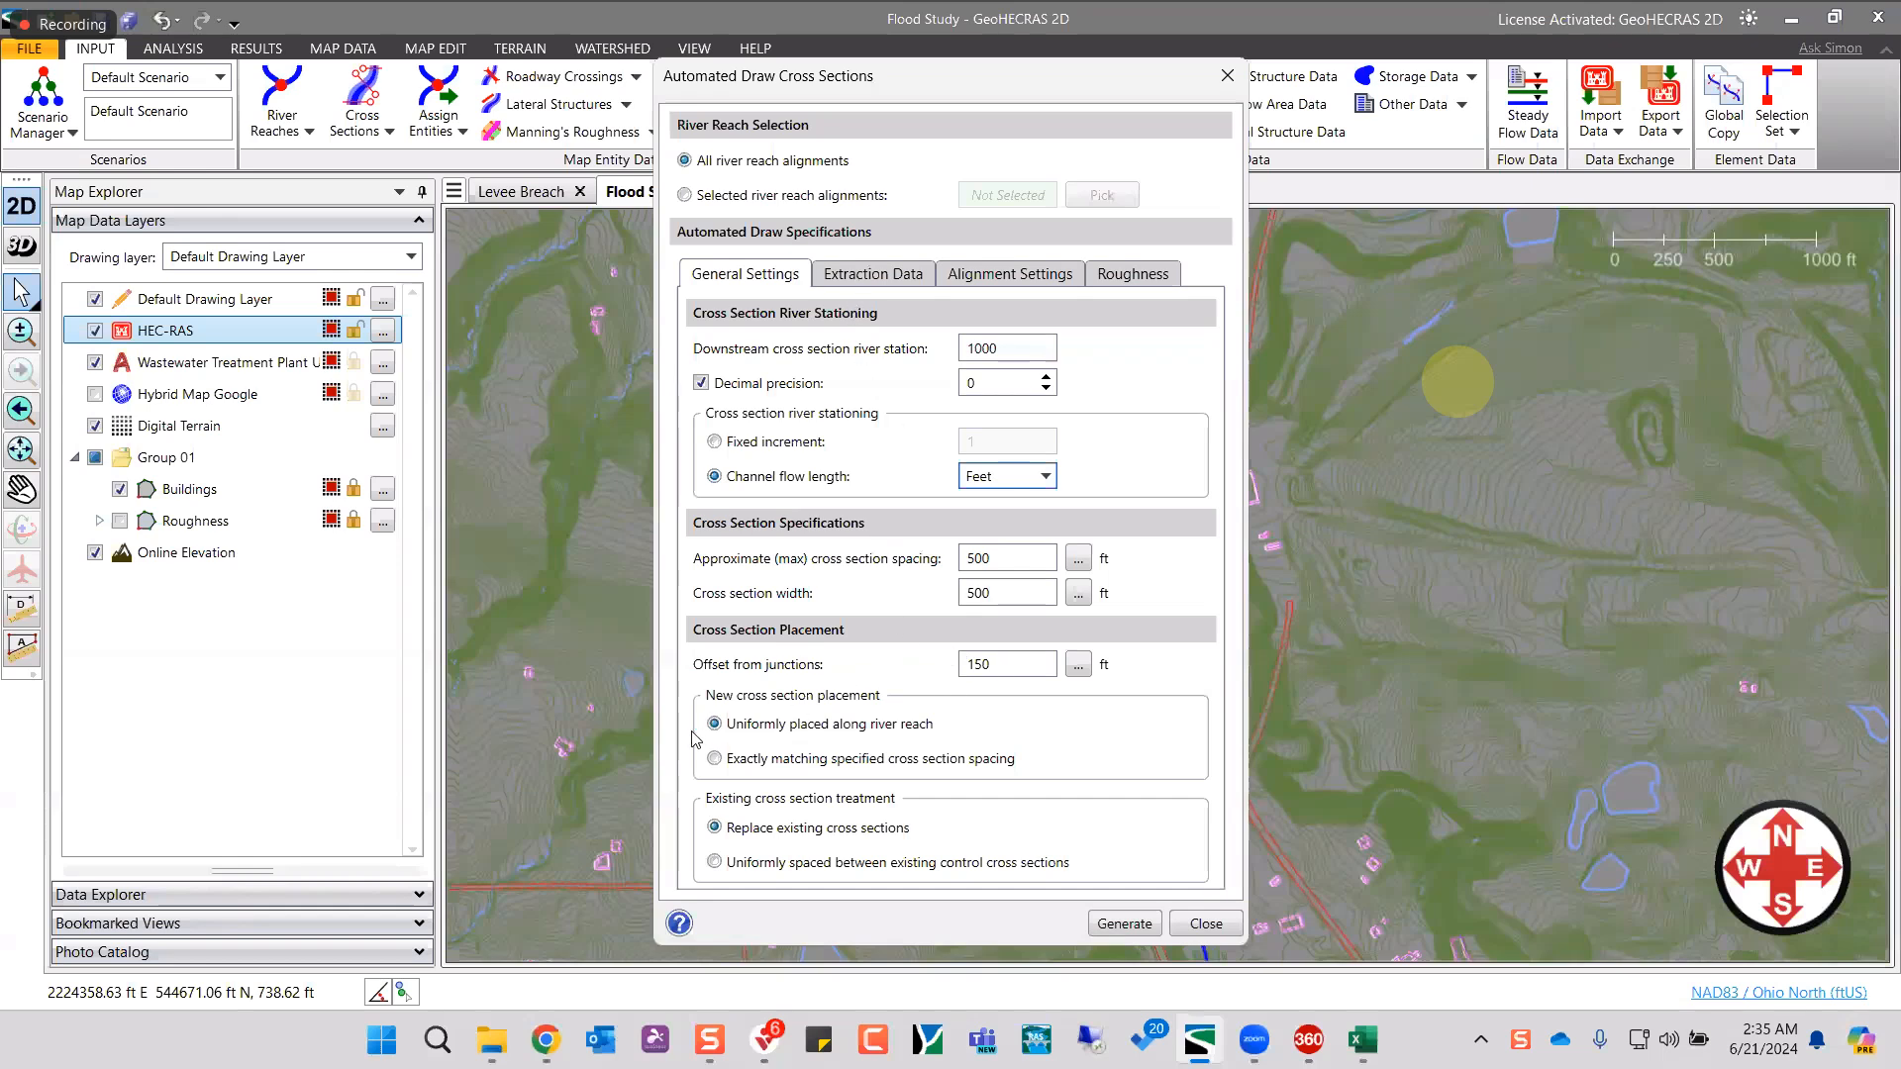
- Enable cross section geometry extraction control, limiting the maximum depth to 25 ft and extending the maximum width to 3000 ft
left_click(873, 276)
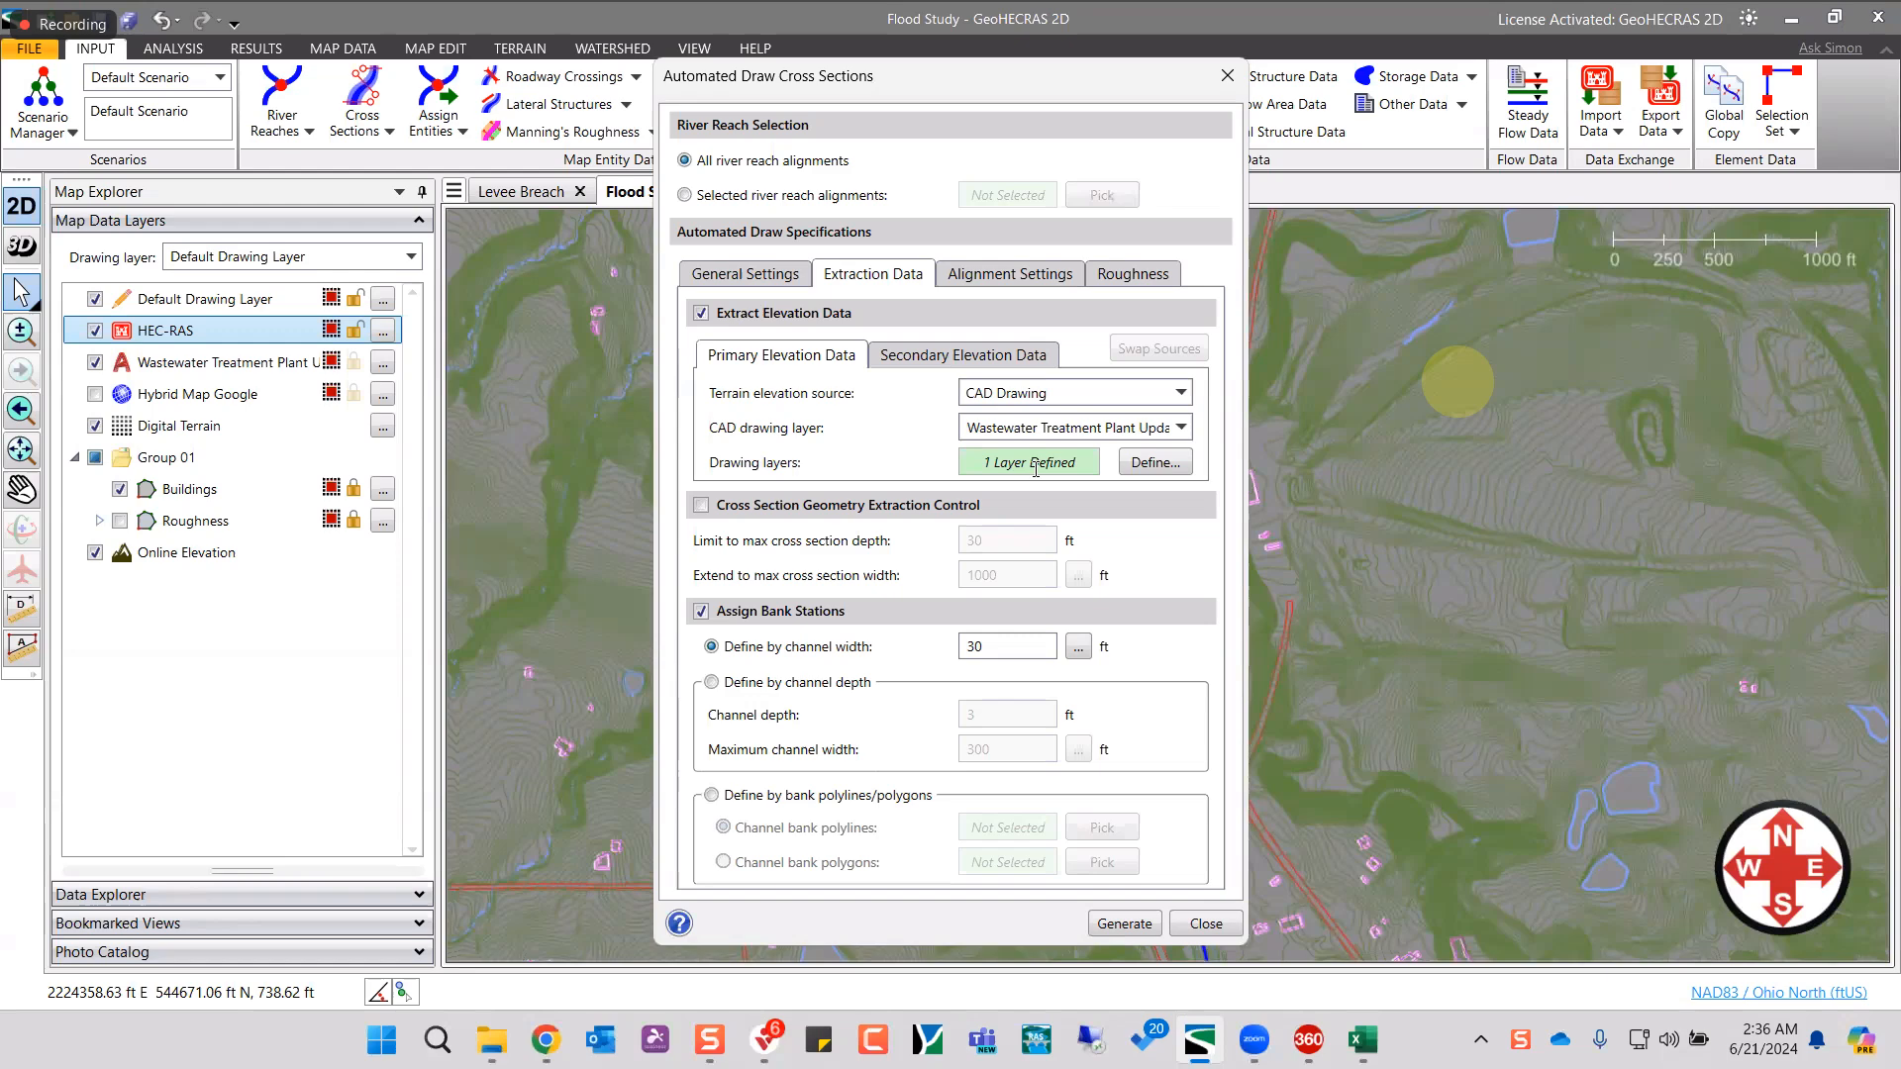
left_click(701, 507)
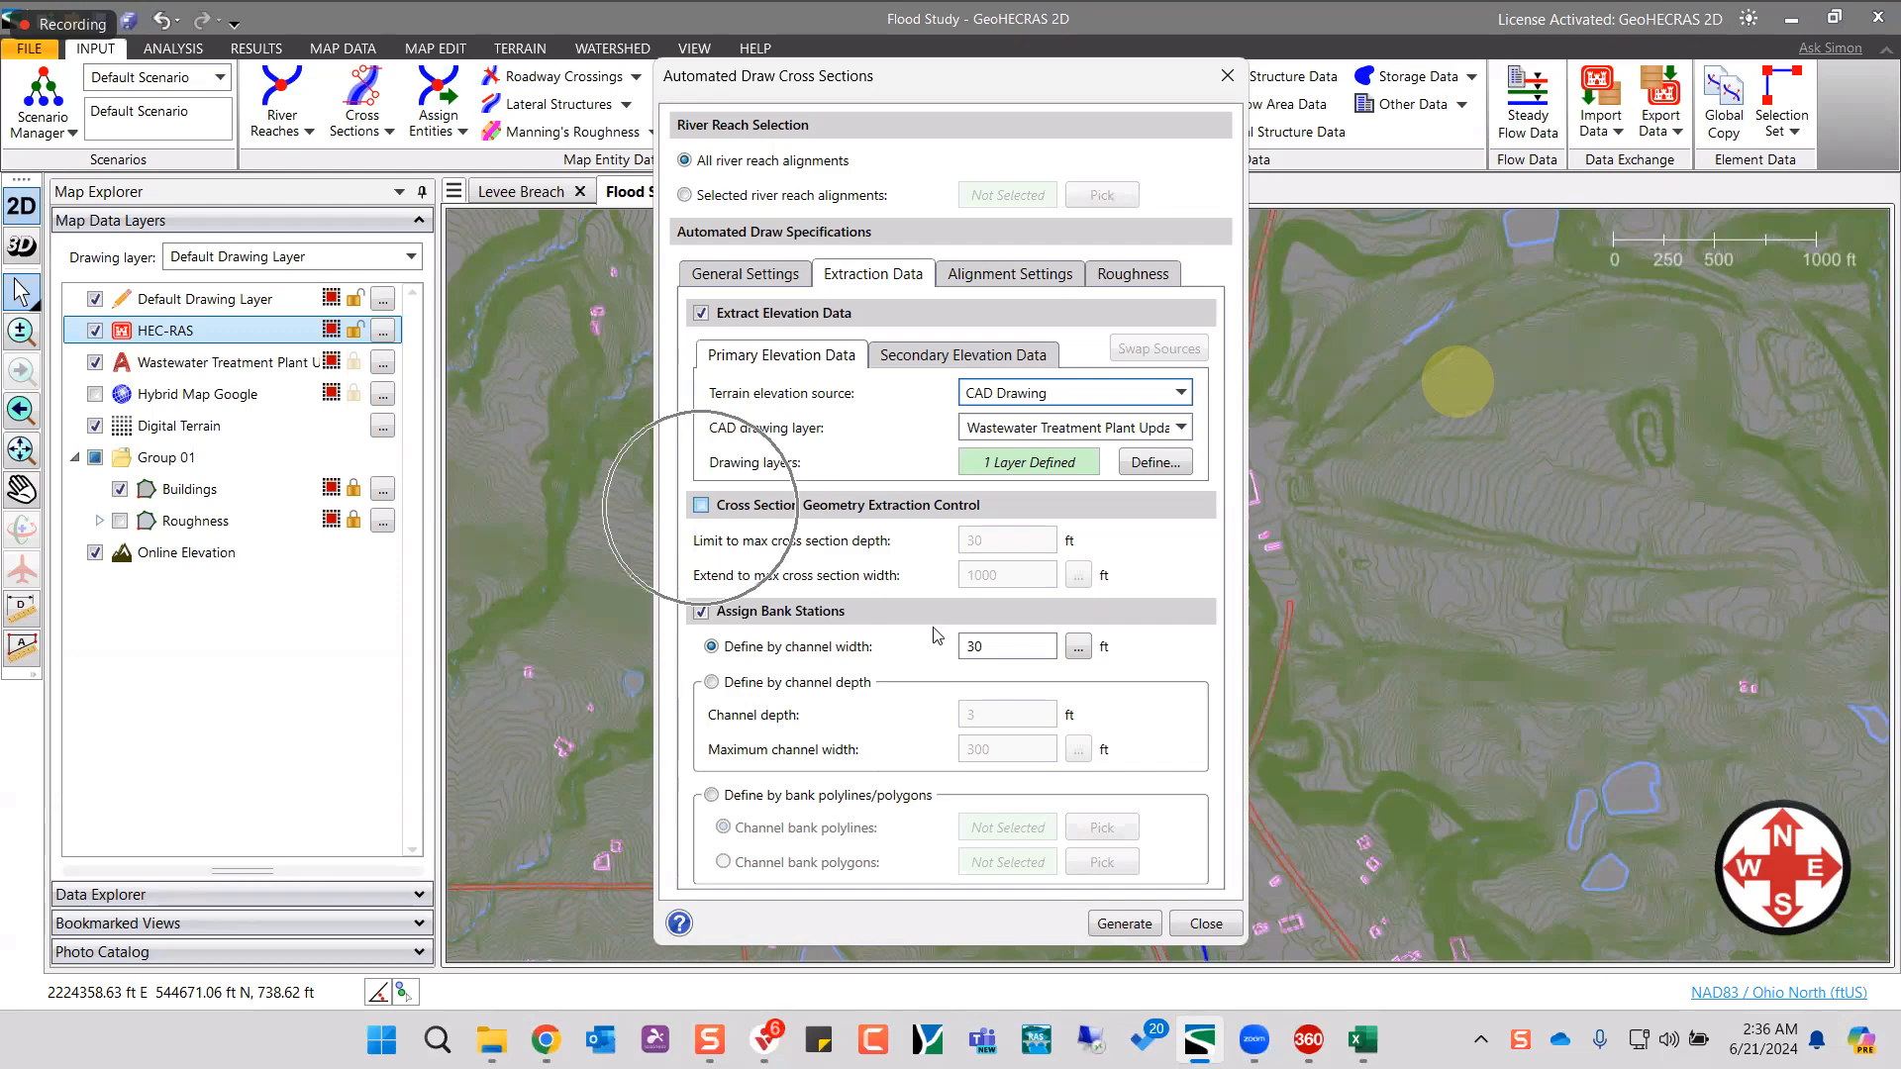
left_click(964, 539)
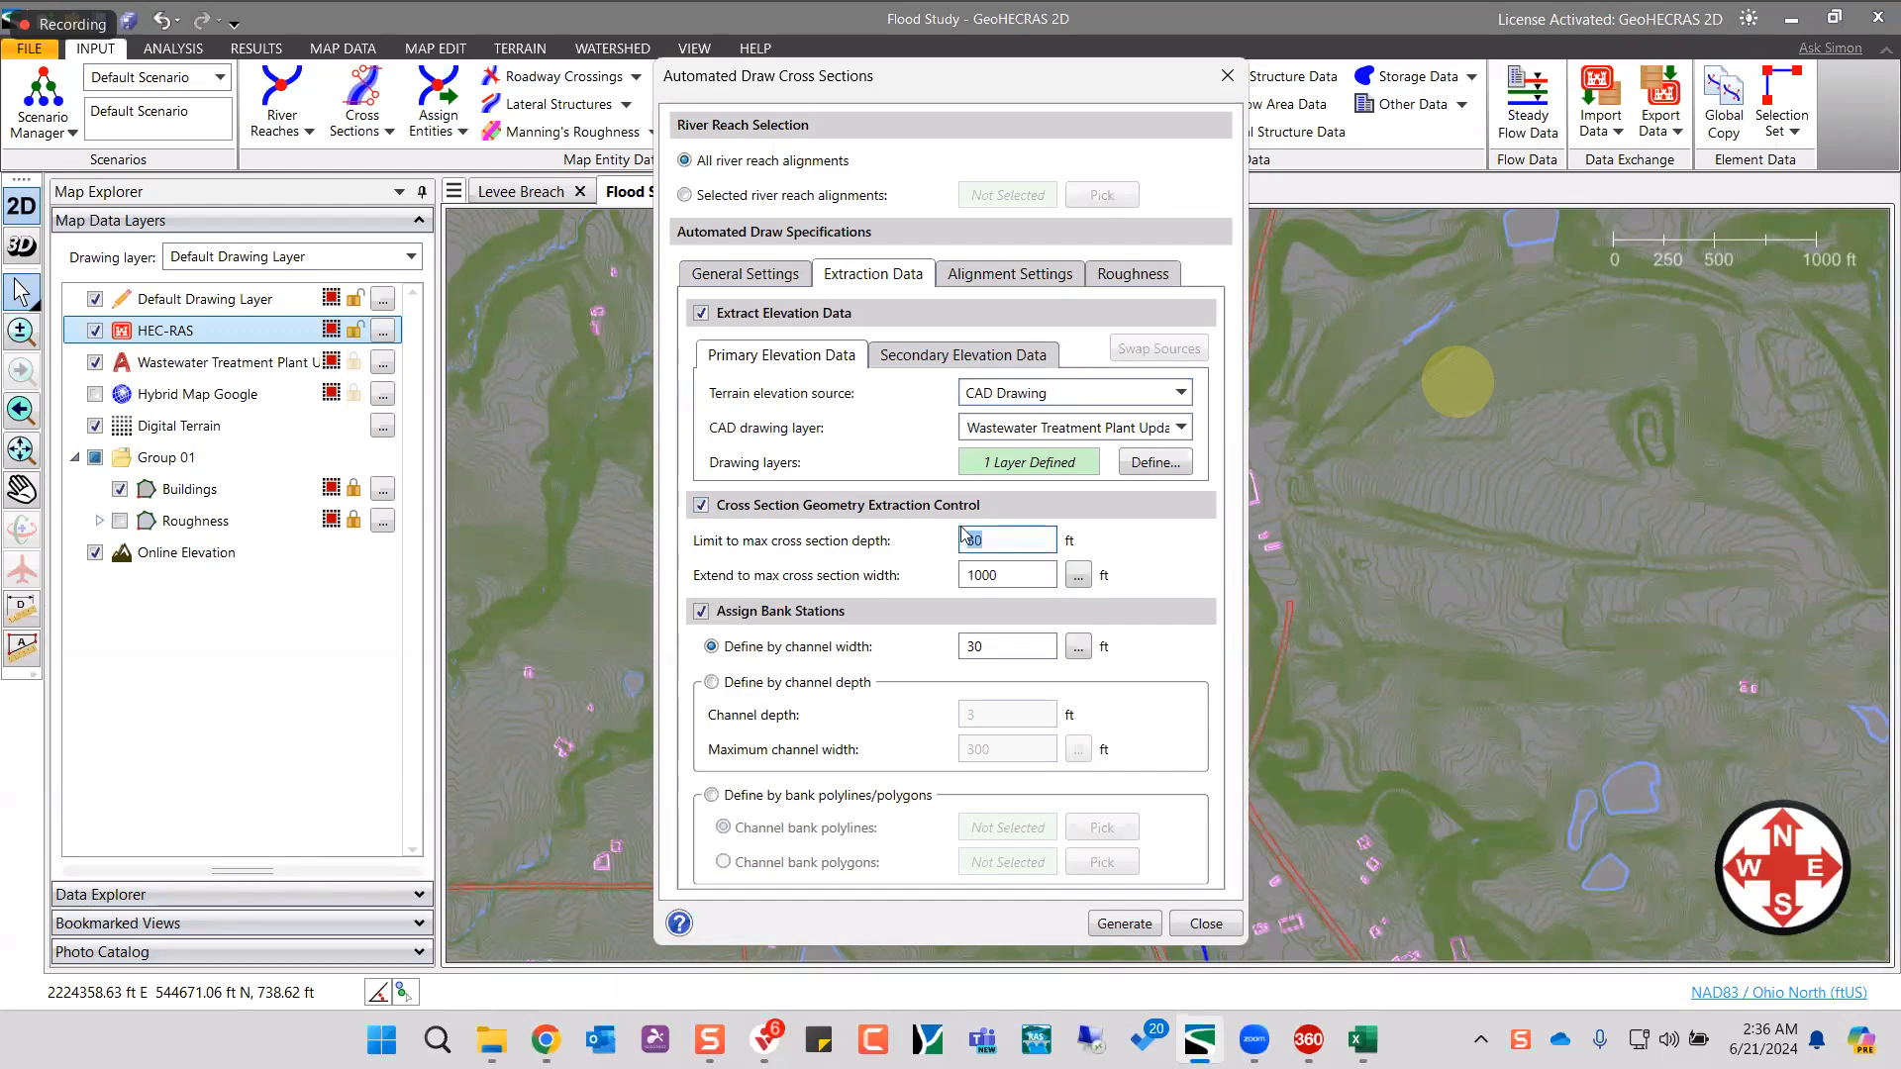
type("25")
left_click(1012, 584)
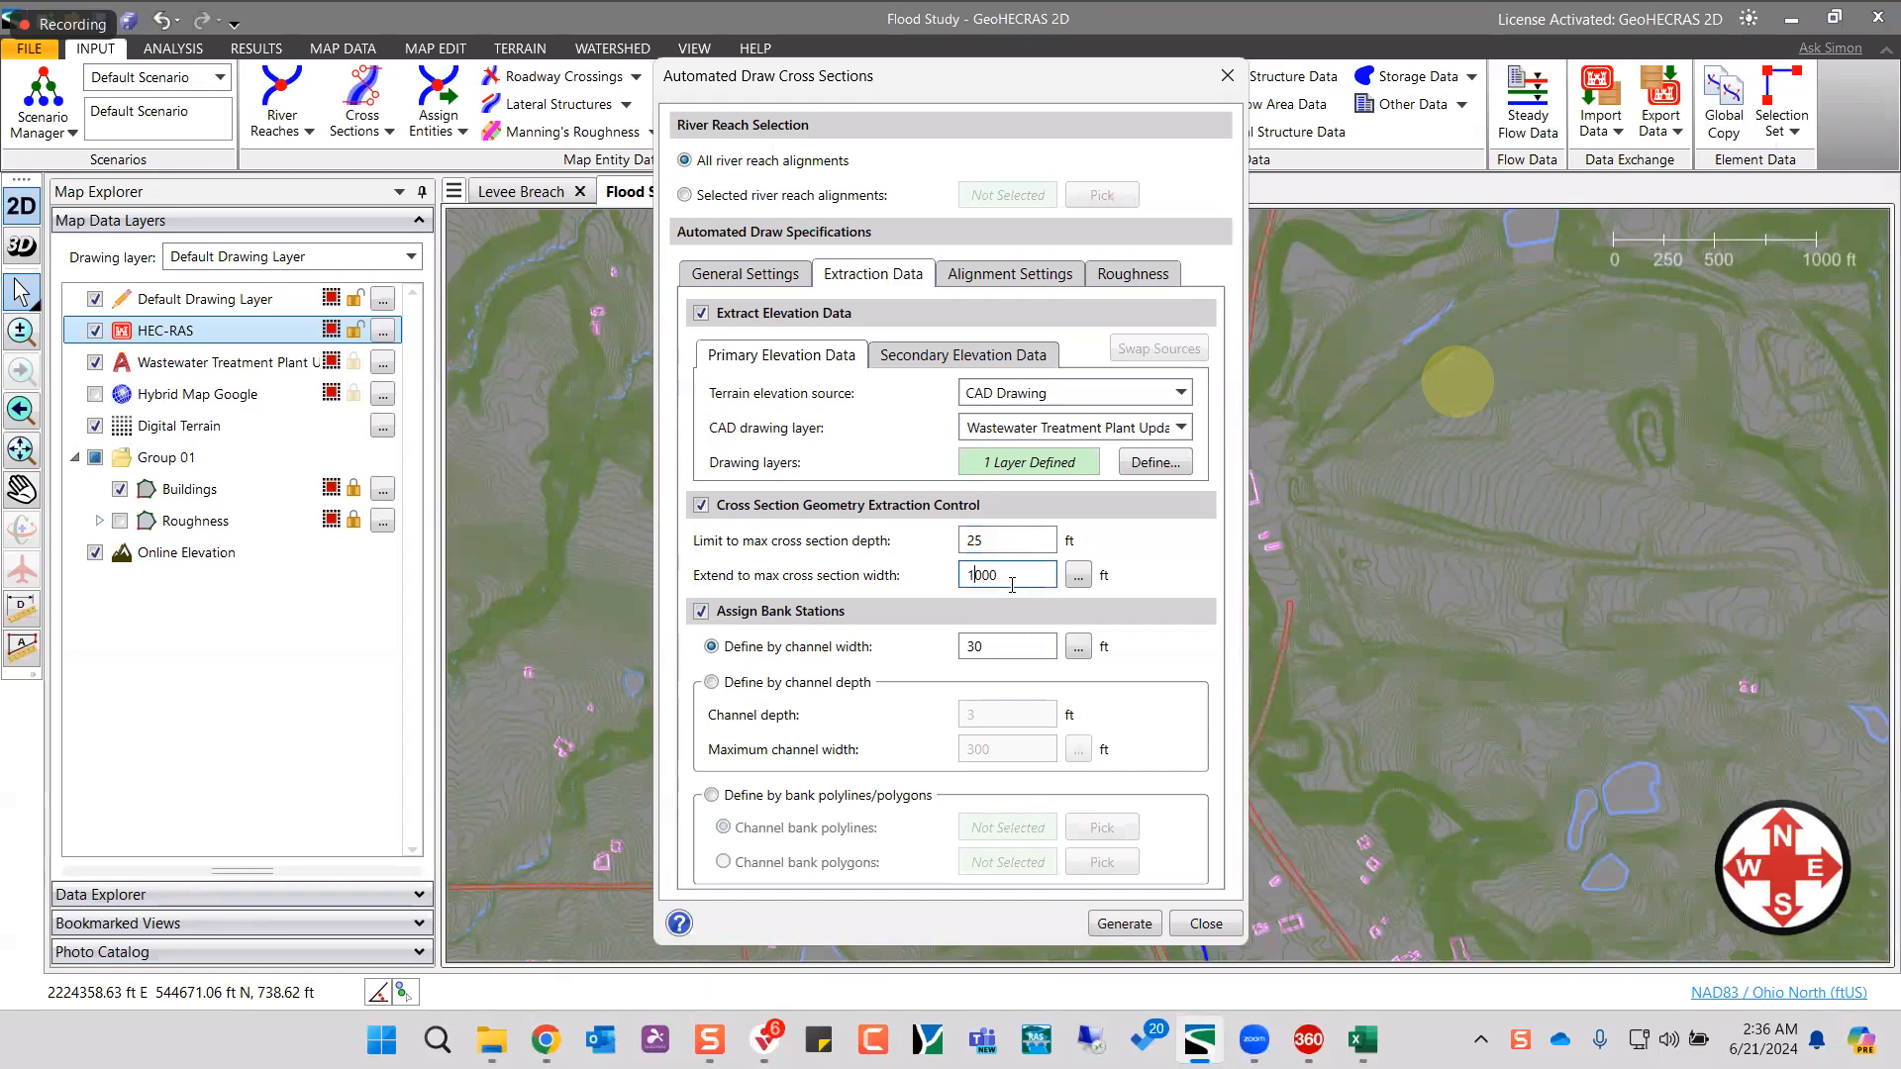
double_click(1012, 579)
type("3000")
left_click(988, 584)
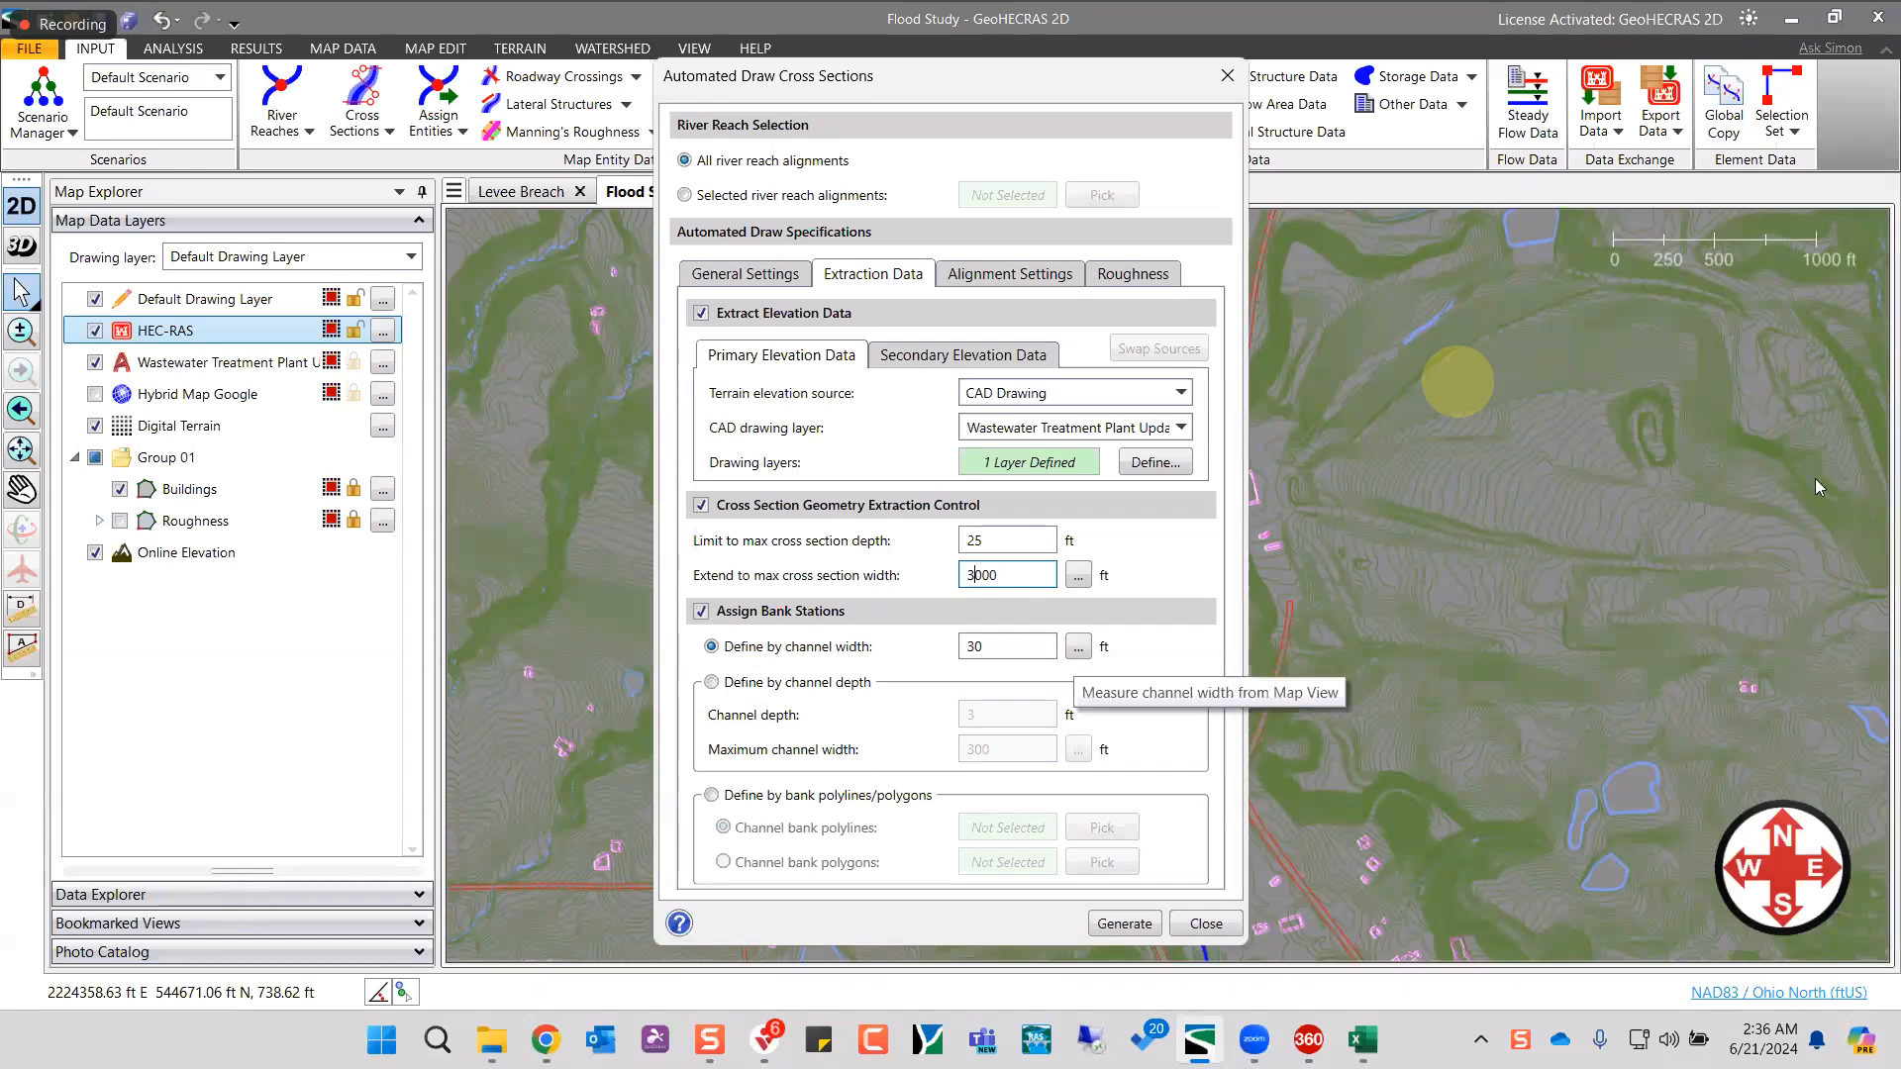
left_click(1030, 544)
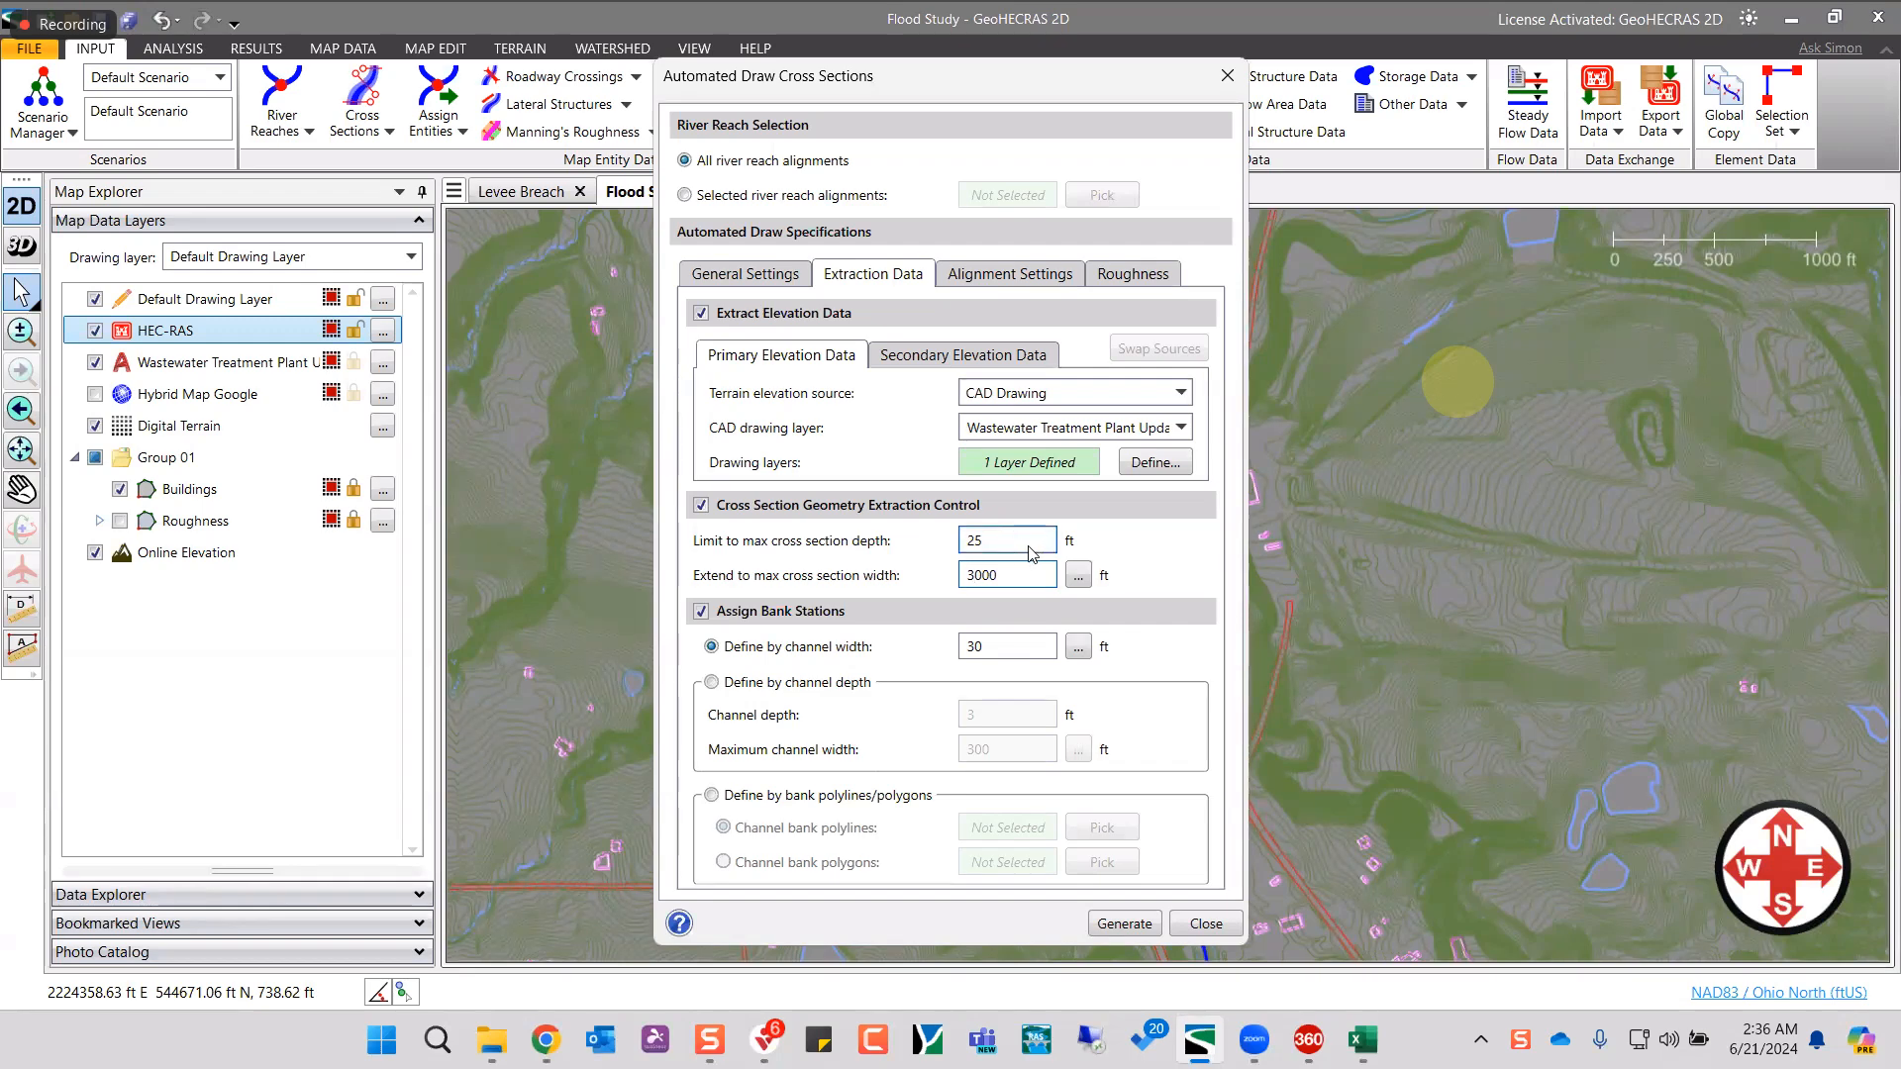
- Define bank stations by channel bank polylines, picking the CAD bank line beside the reach and all similar polylines
left_click(795, 649)
left_click(759, 687)
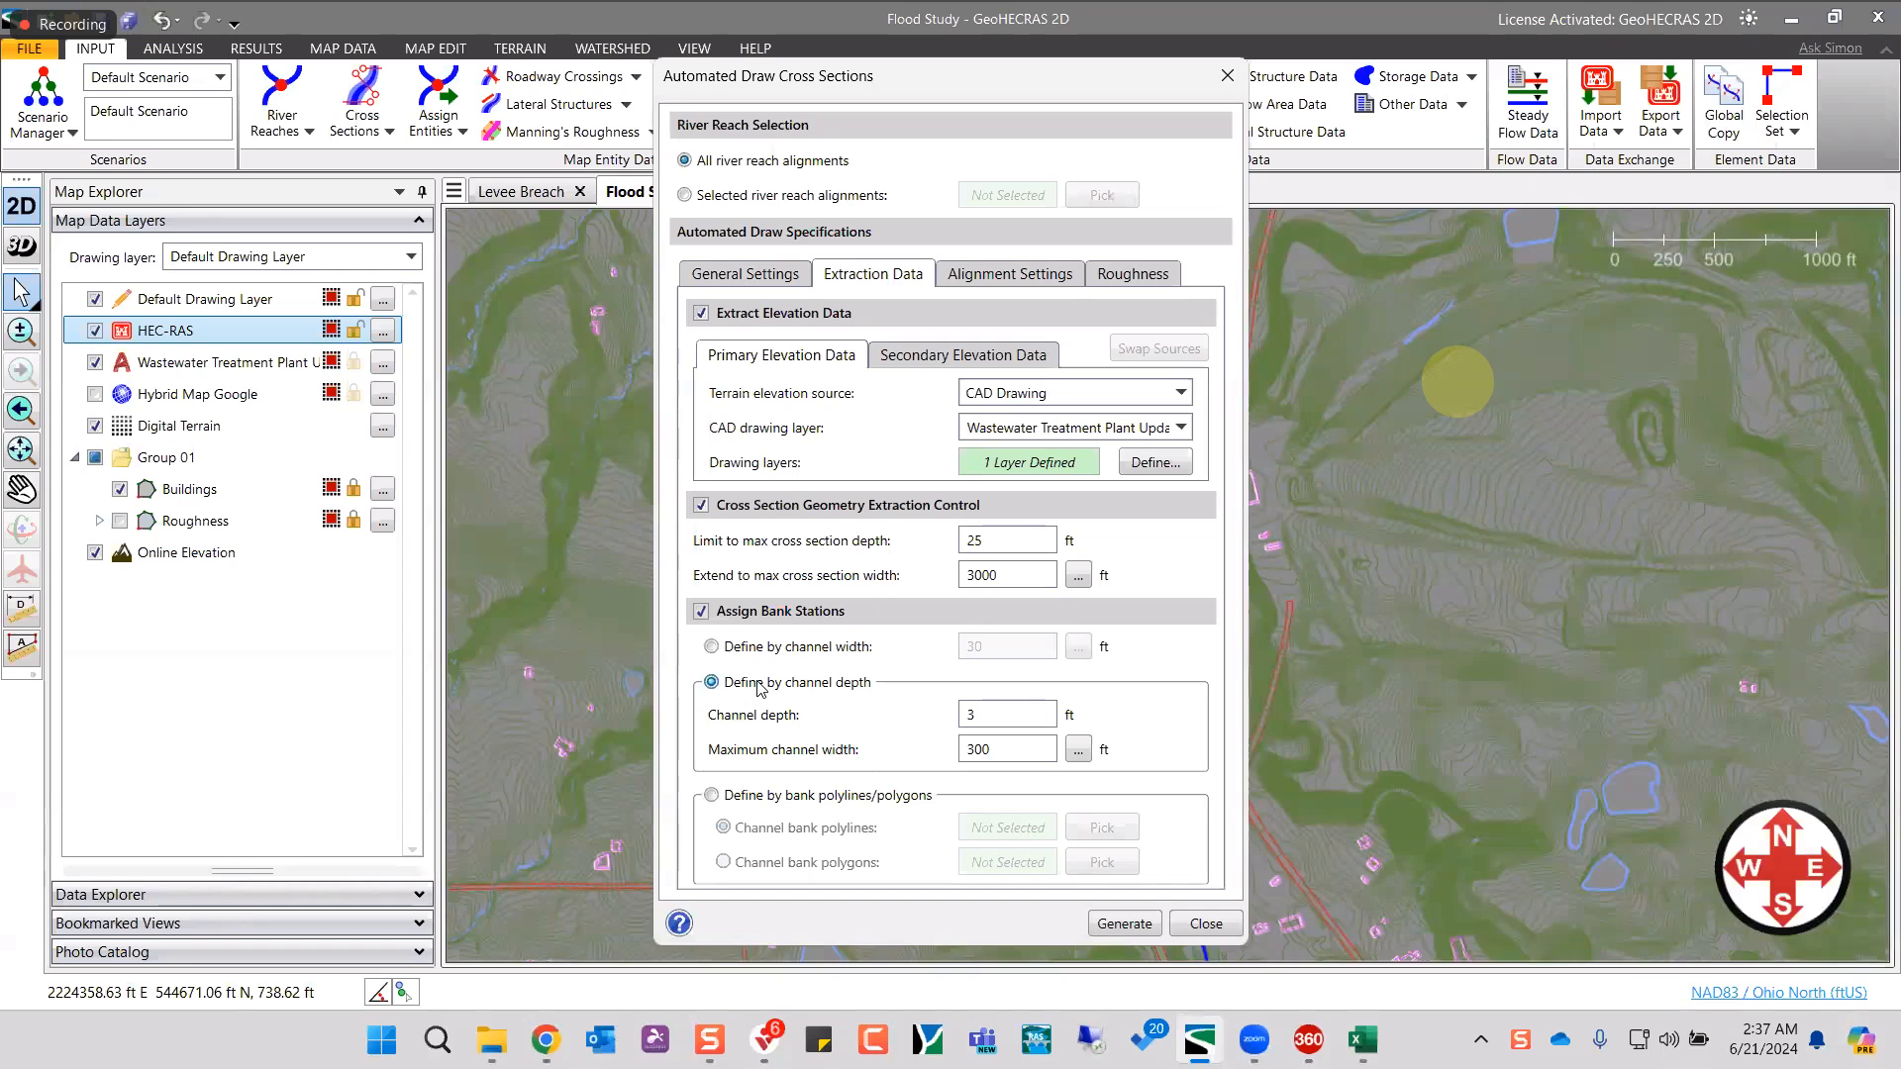
left_click(713, 797)
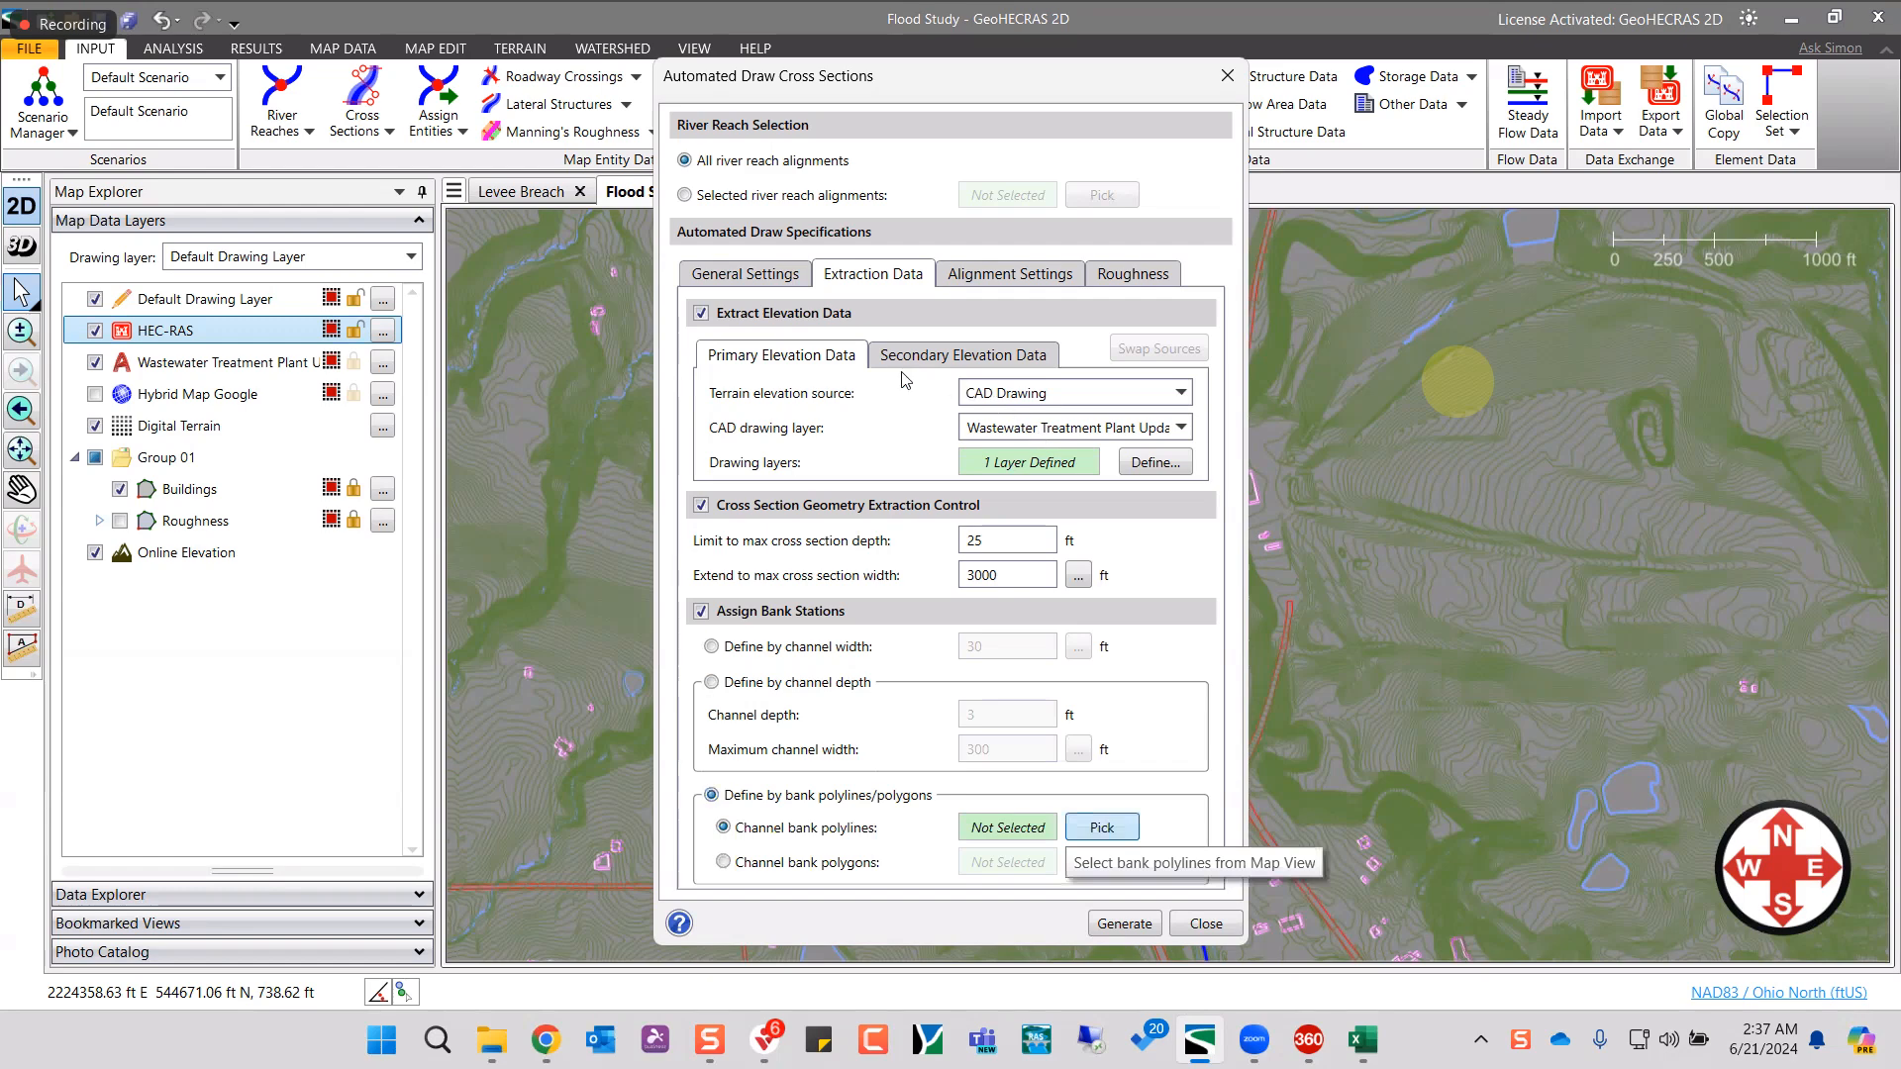
scroll(971, 426, "up", 5)
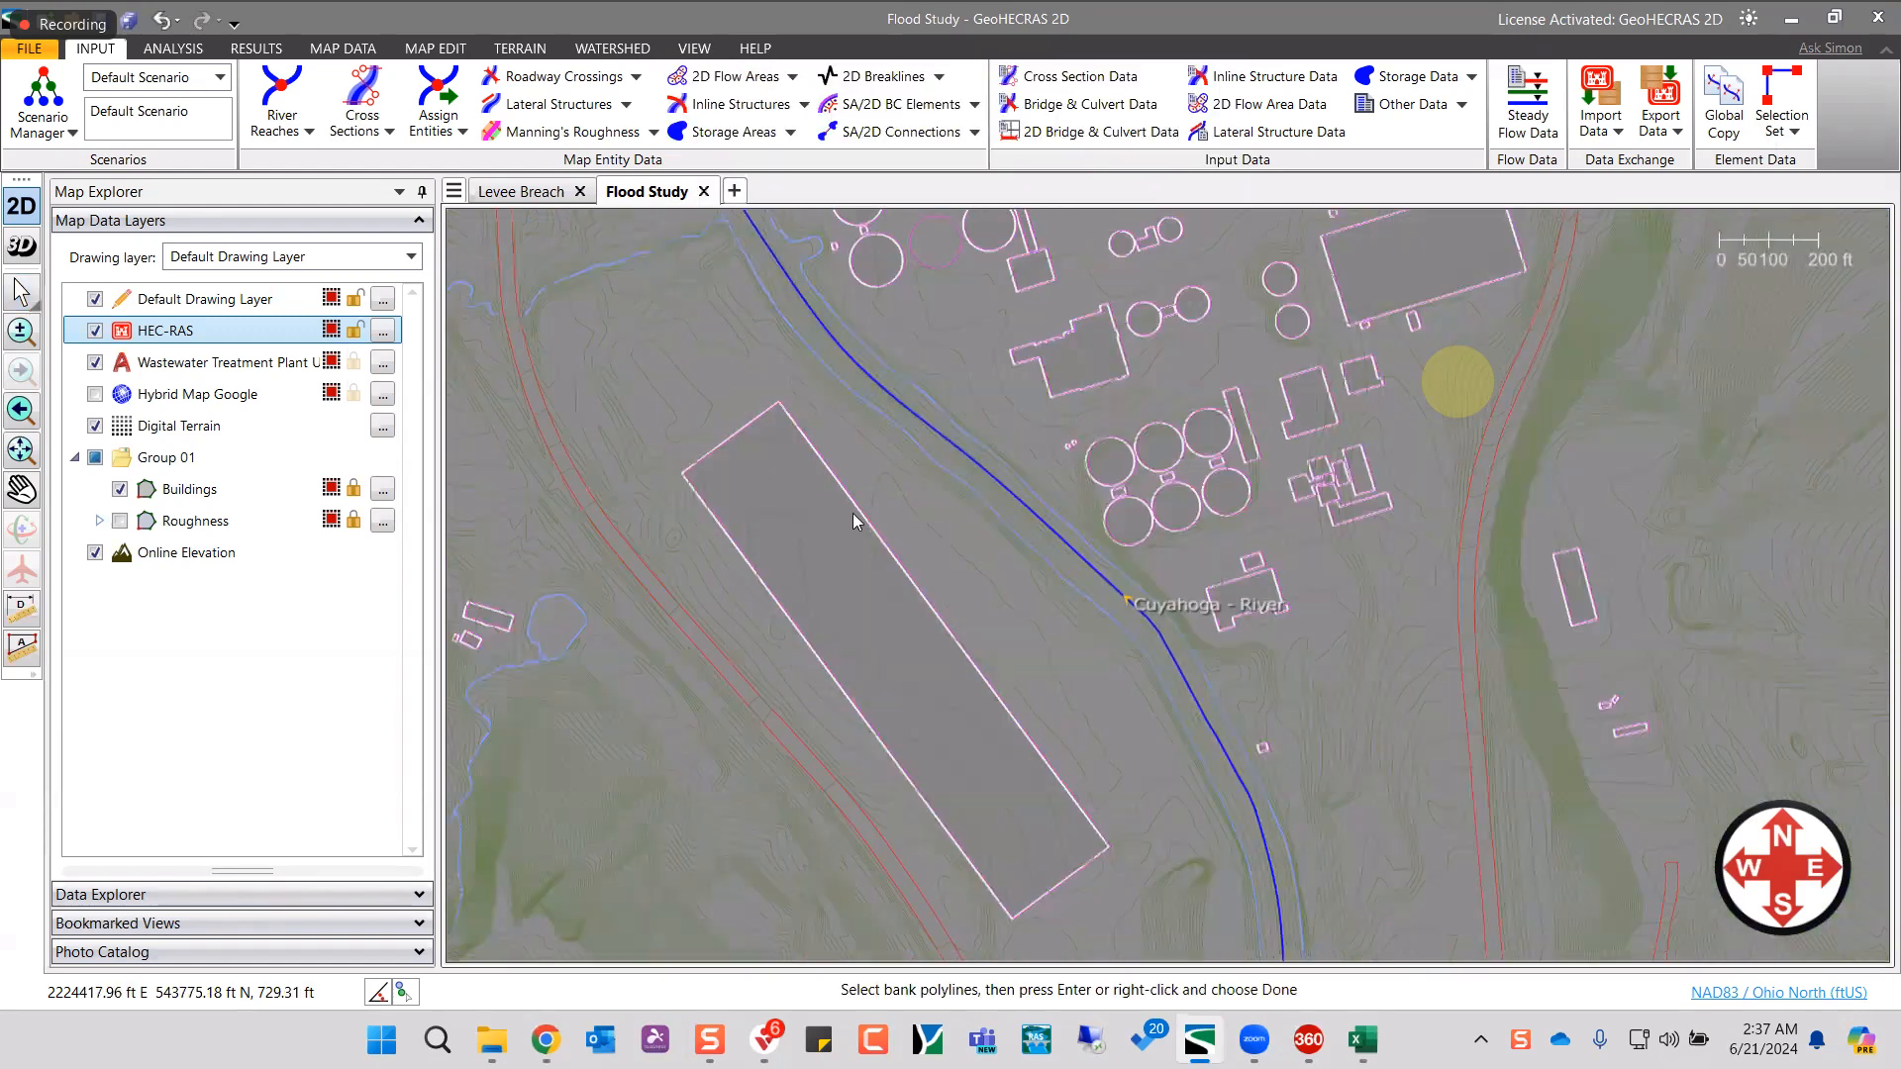
left_click(977, 414)
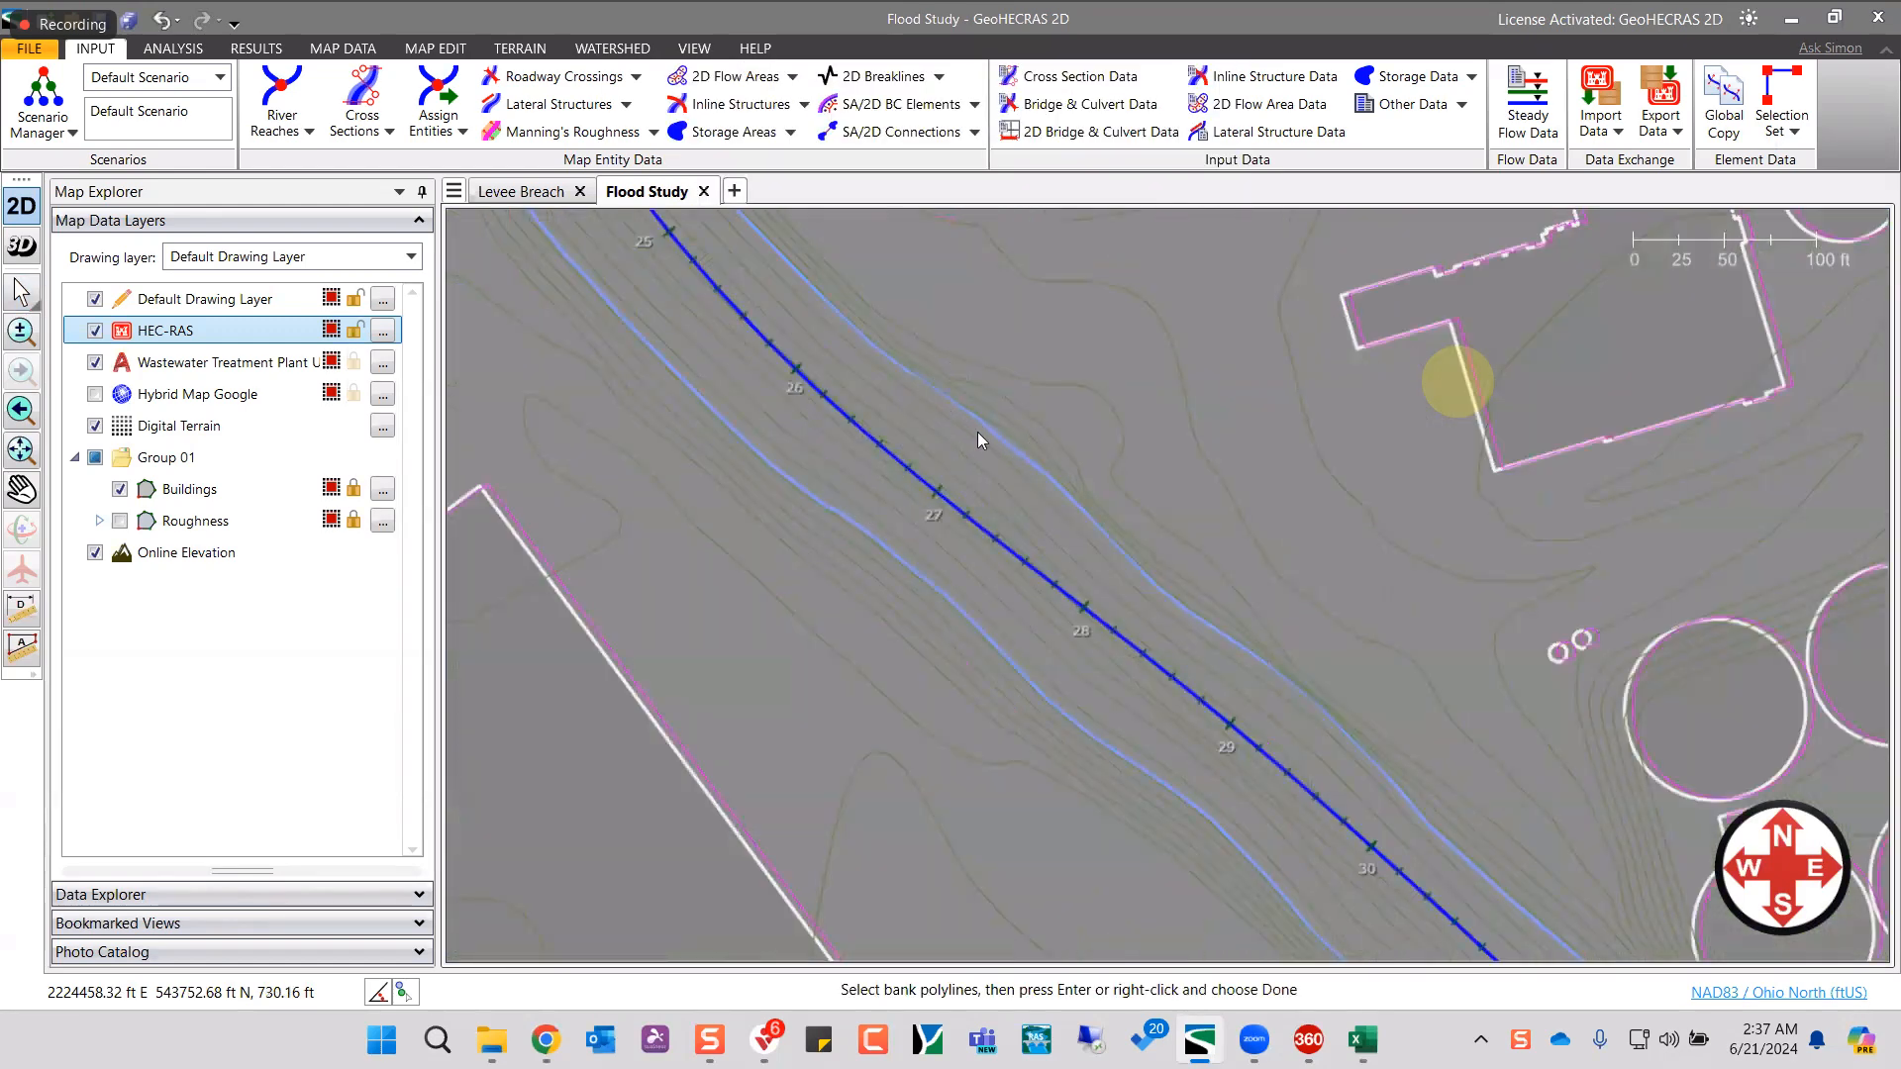
scroll(995, 443, "up", 2)
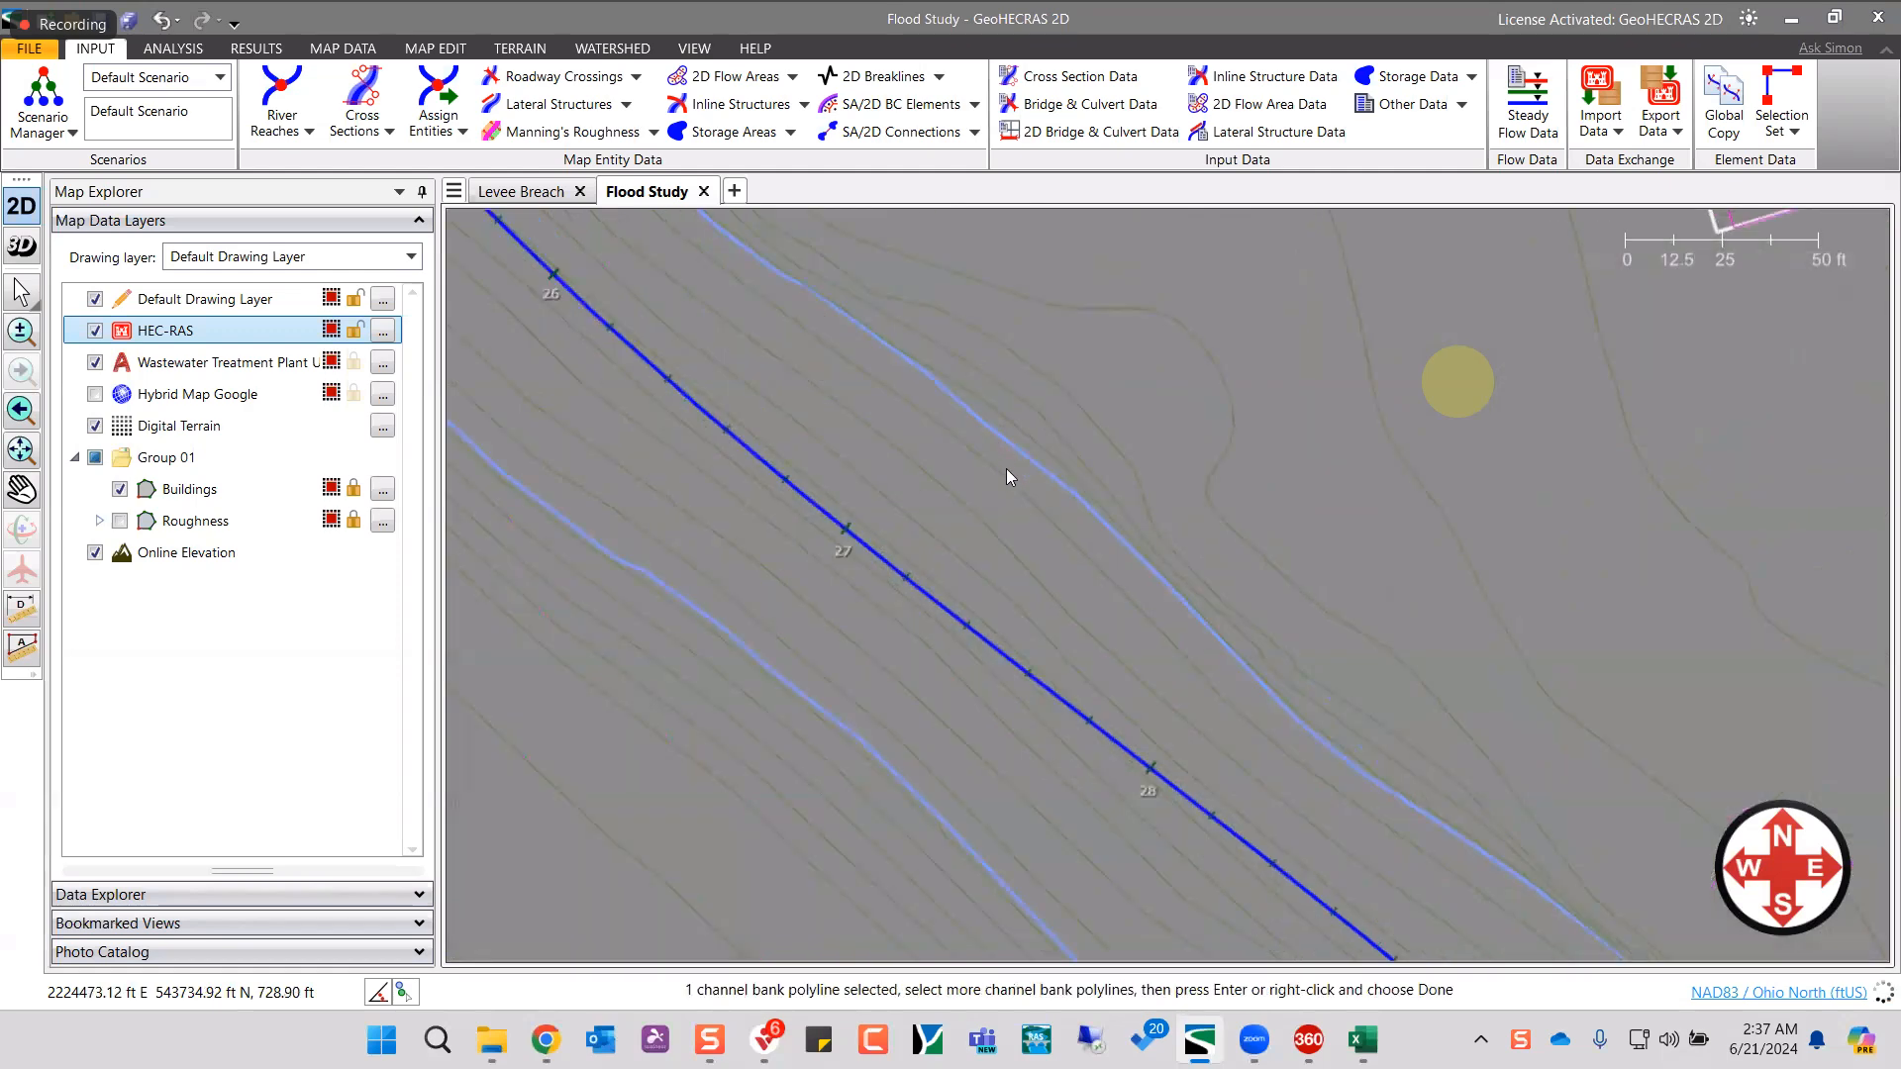
scroll(1029, 400, "down", 6)
right_click(1044, 359)
left_click(1131, 444)
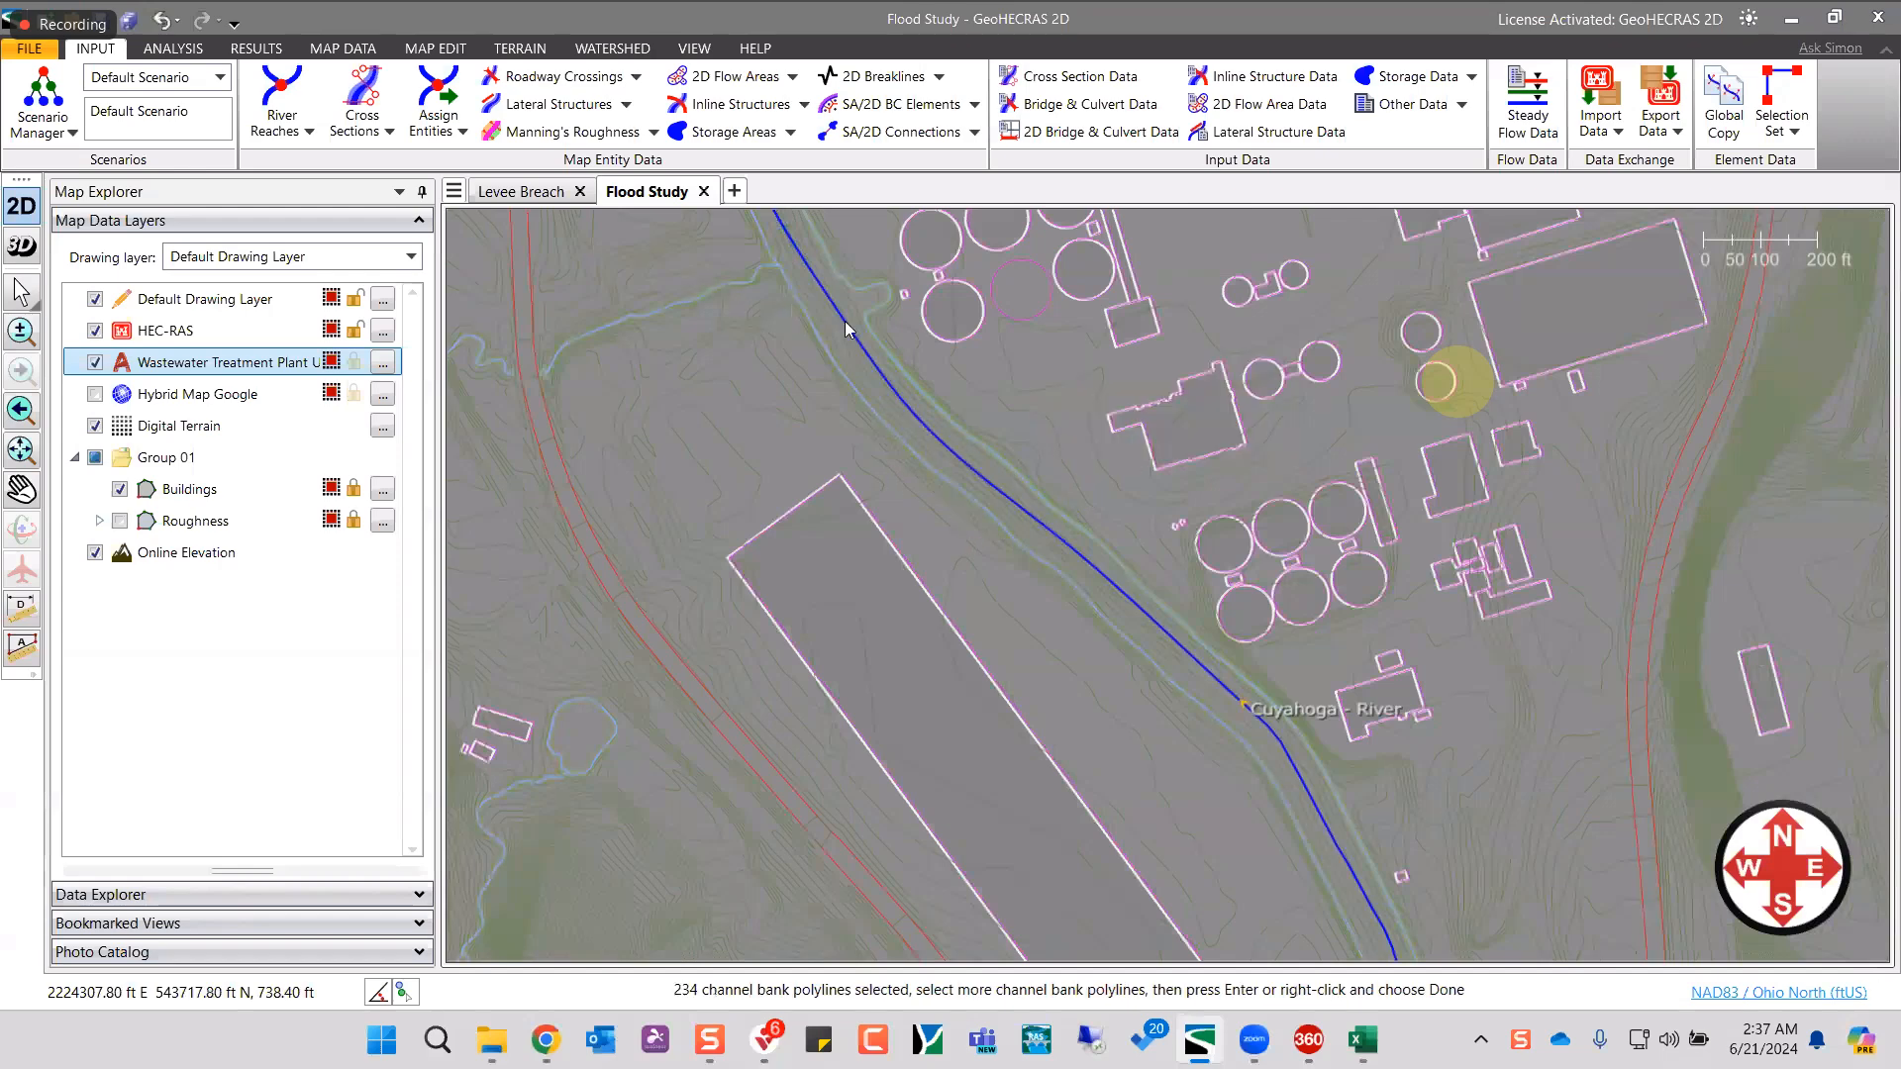
right_click(984, 356)
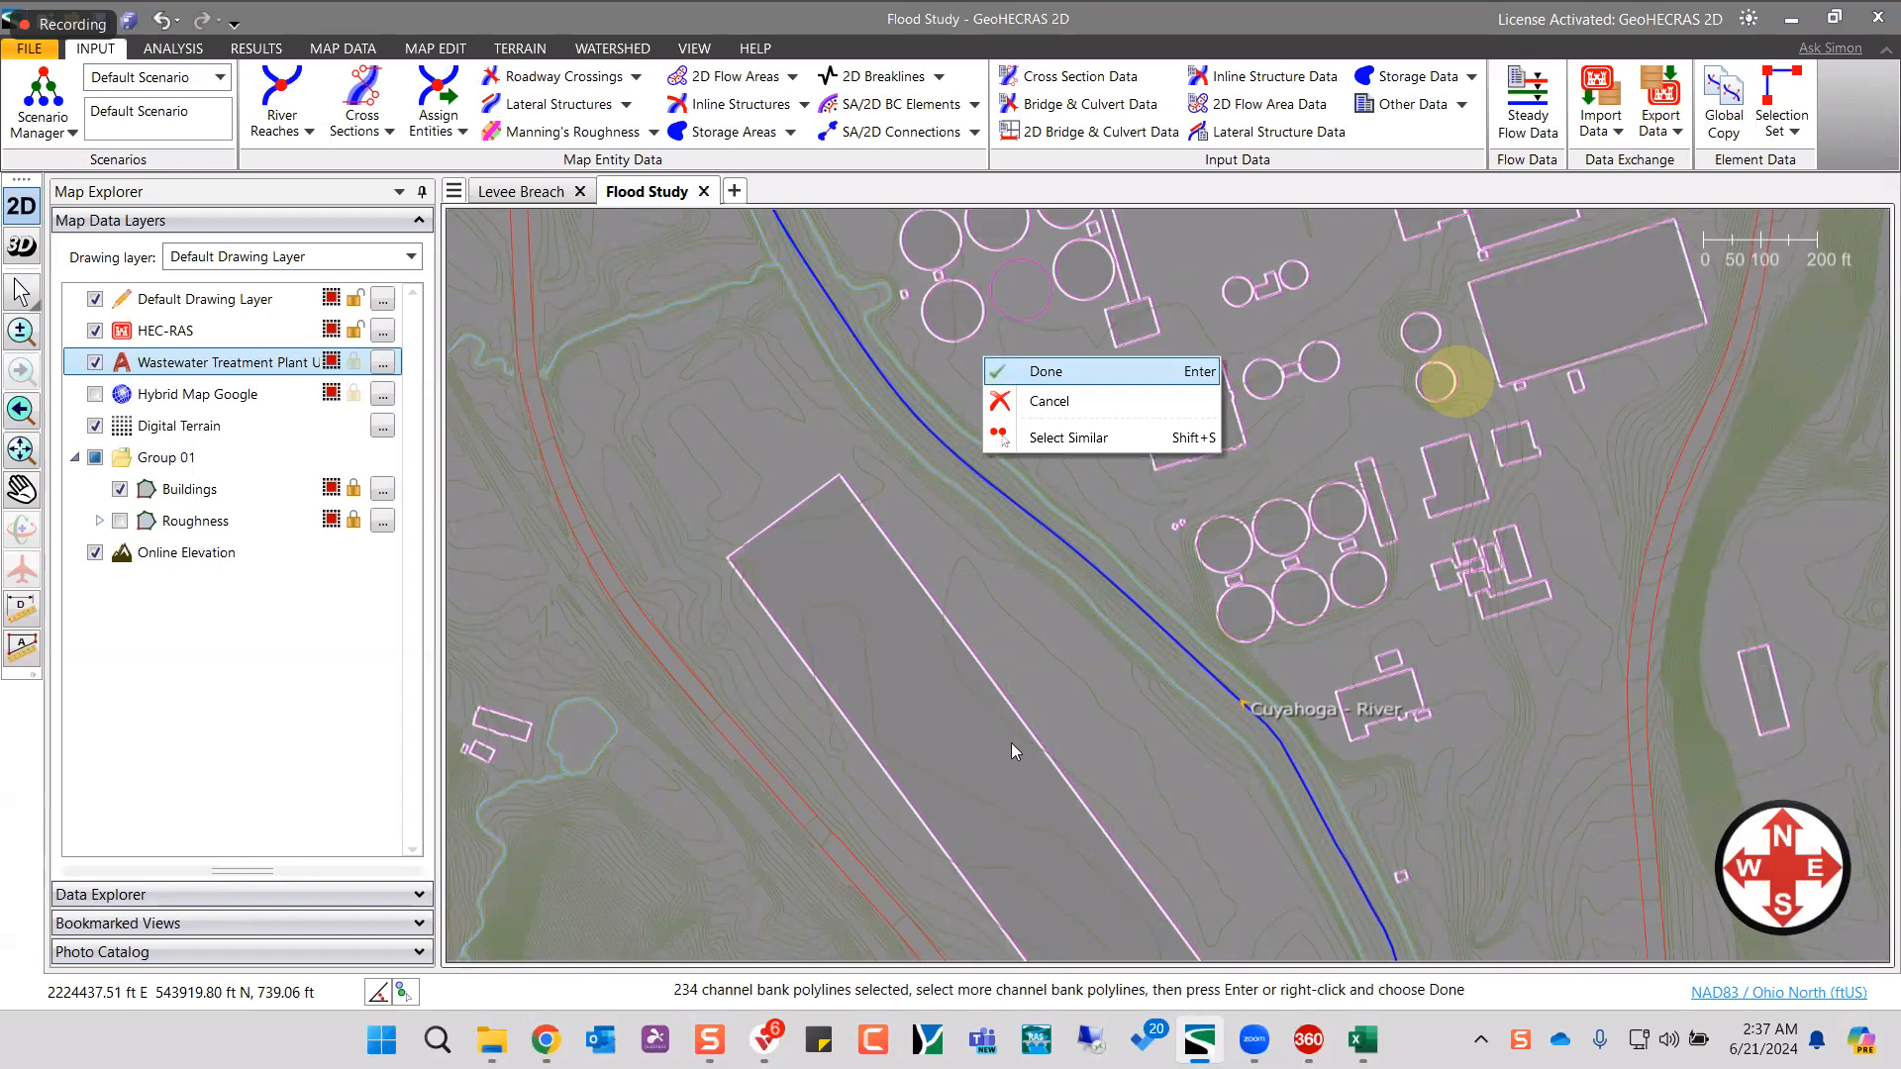
key("Return")
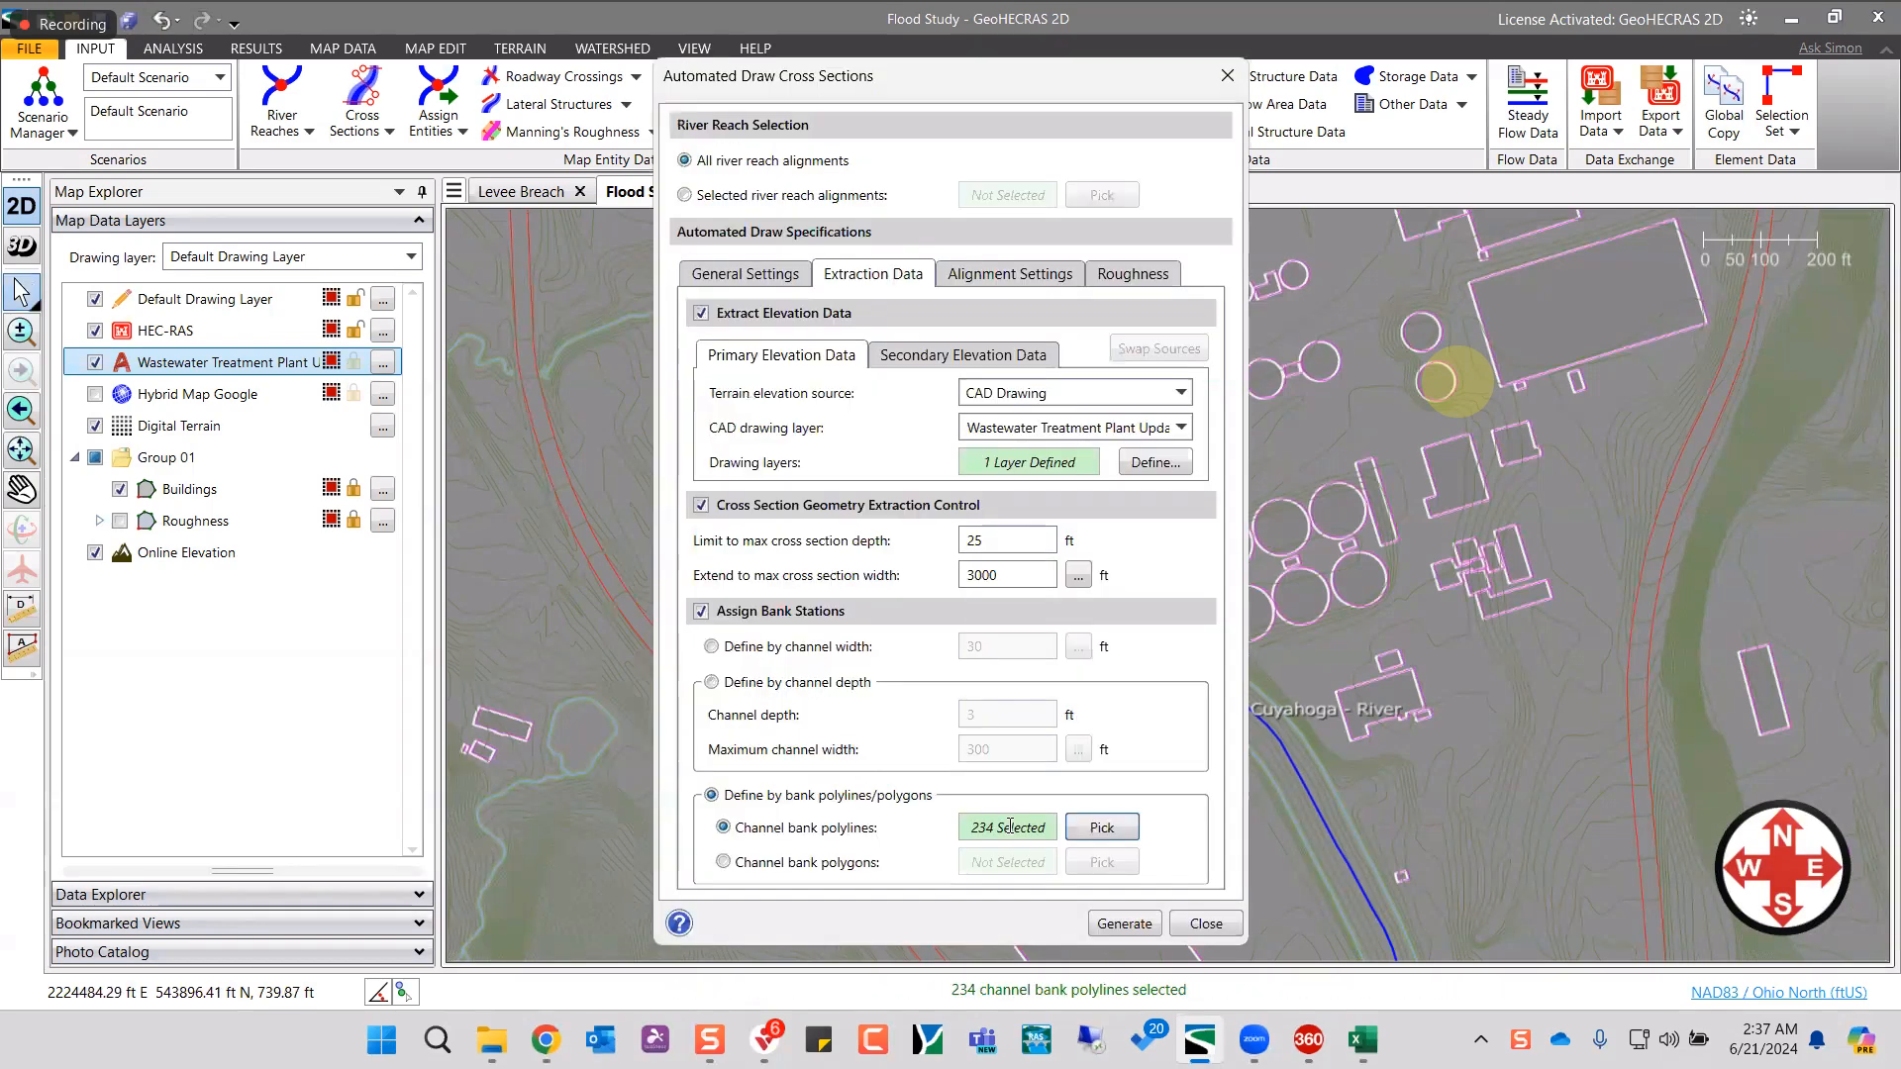
- Generate the cross sections along the river reach and close the automated drawing settings
left_click(1123, 930)
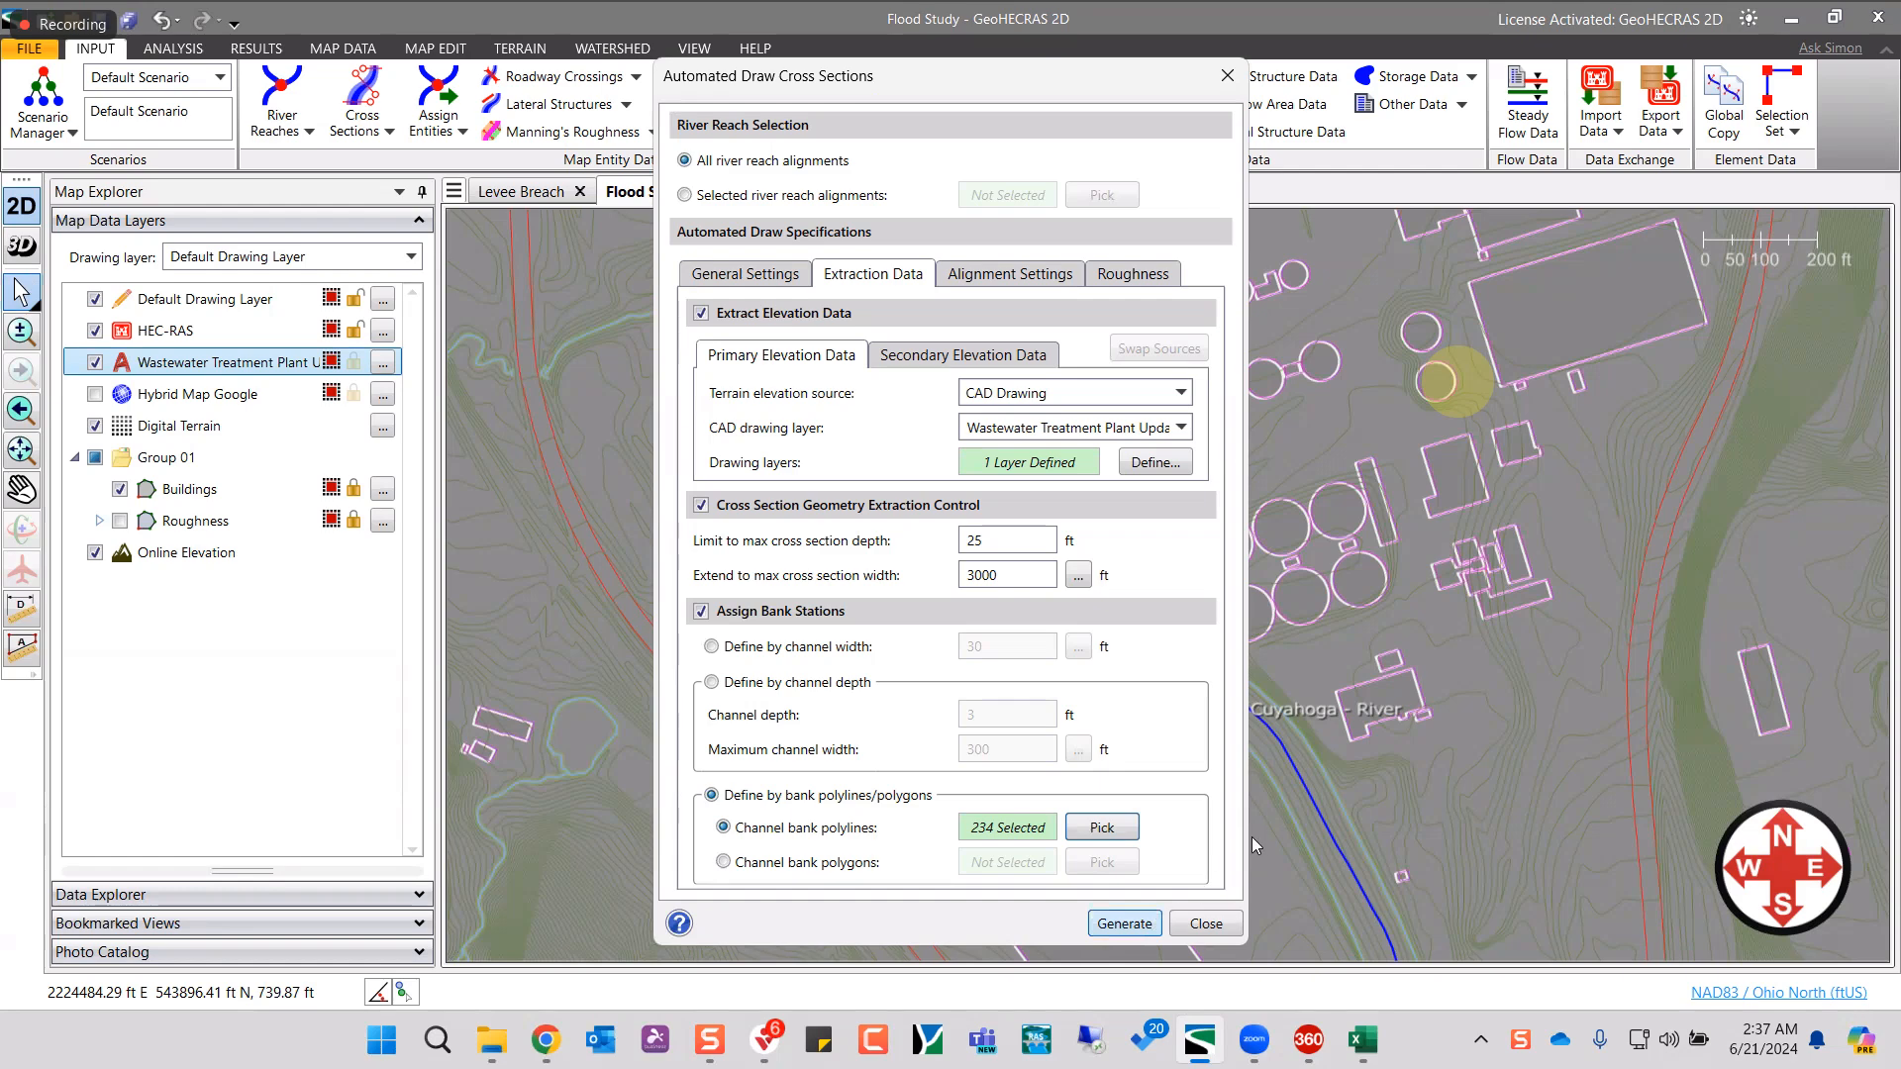
left_click(1150, 929)
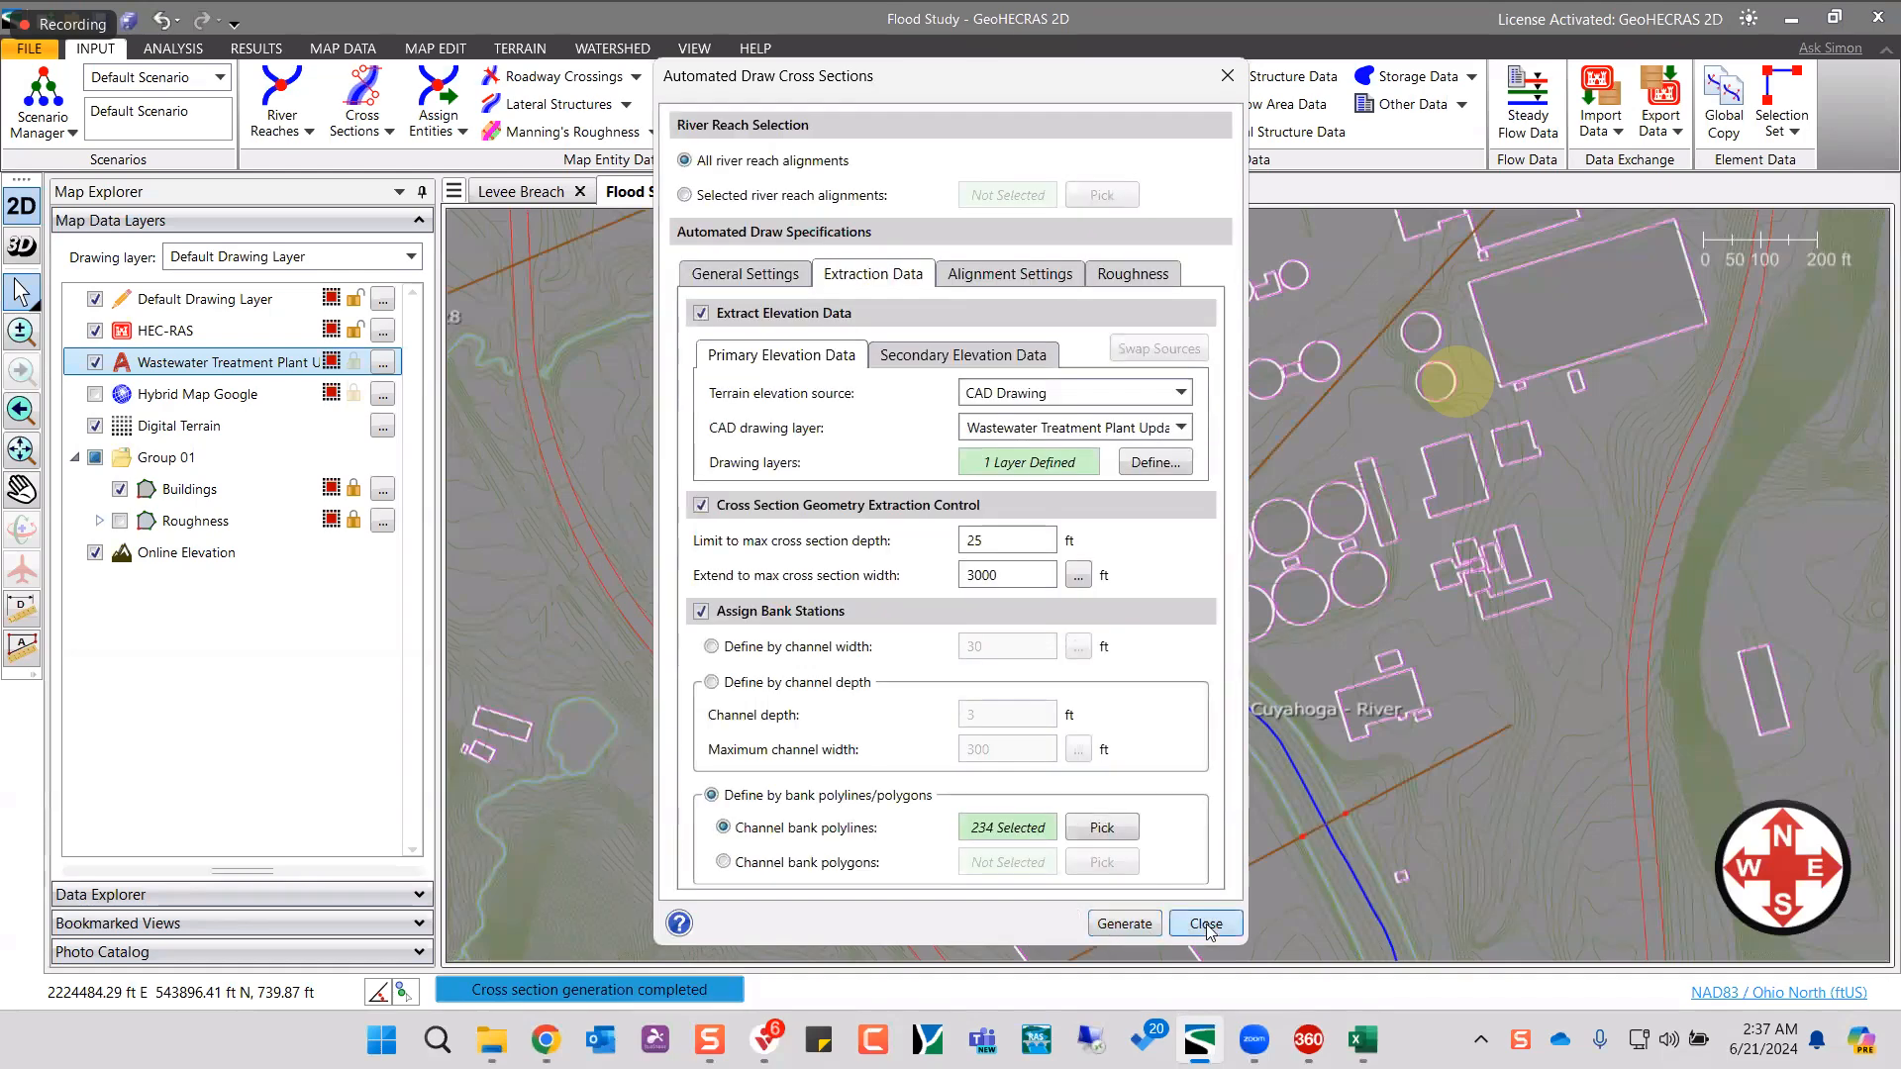
left_click(1206, 924)
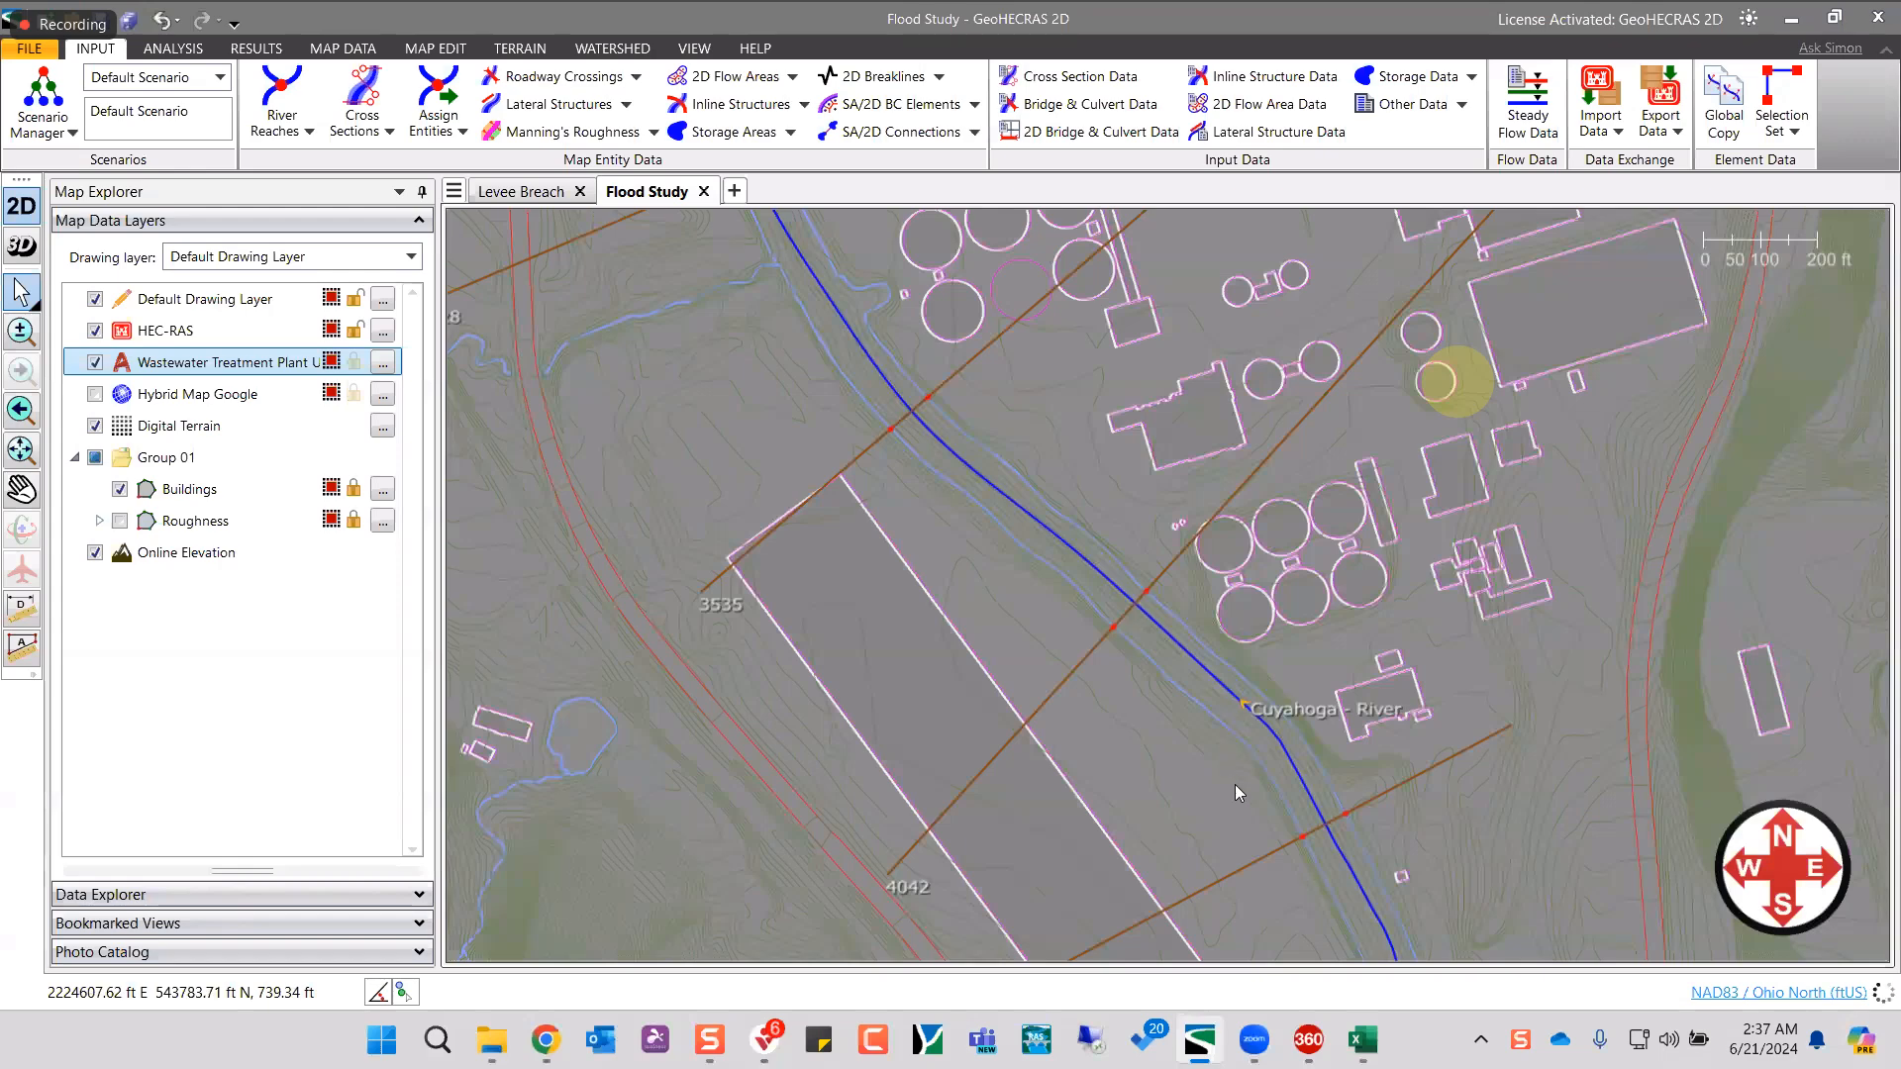
- Examine the generated cross sections along the reach, especially where they run through the treatment plant buildings east of the river
scroll(1148, 594, "down", 4)
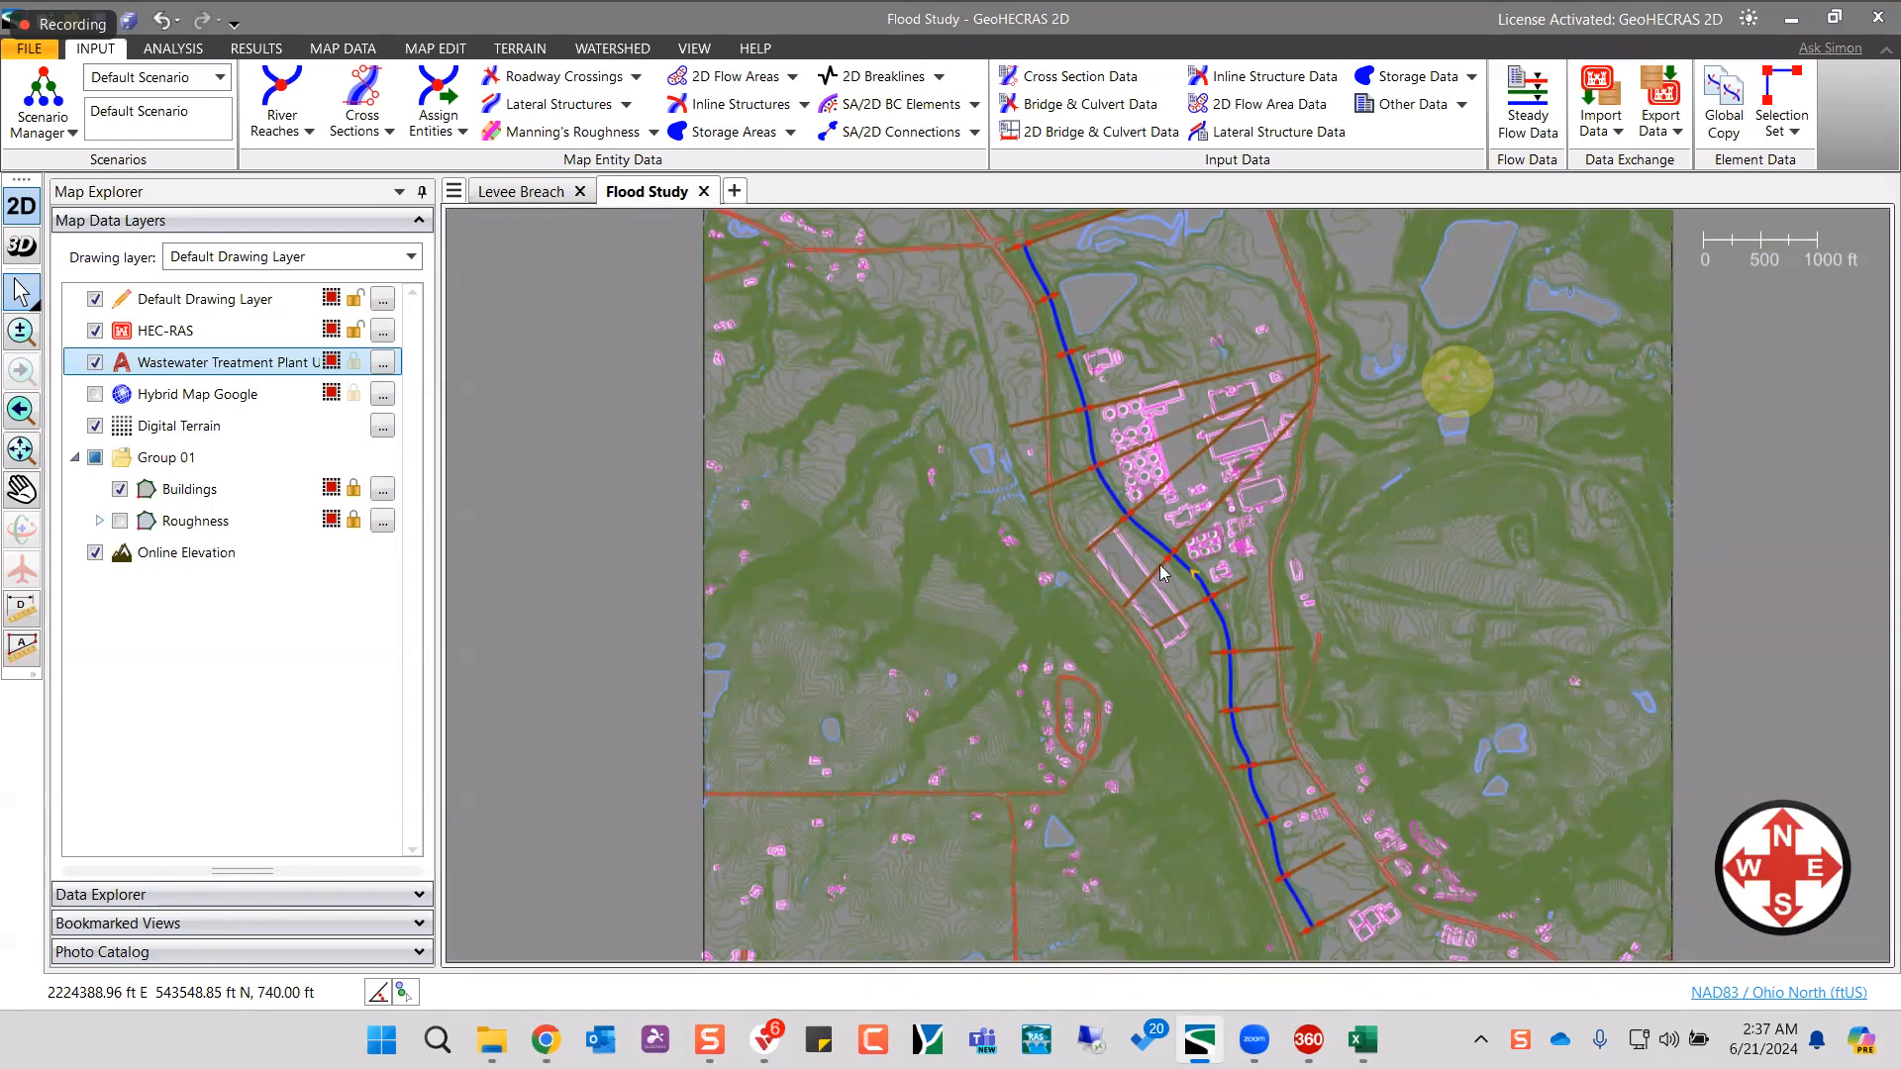
scroll(1210, 444, "up", 2)
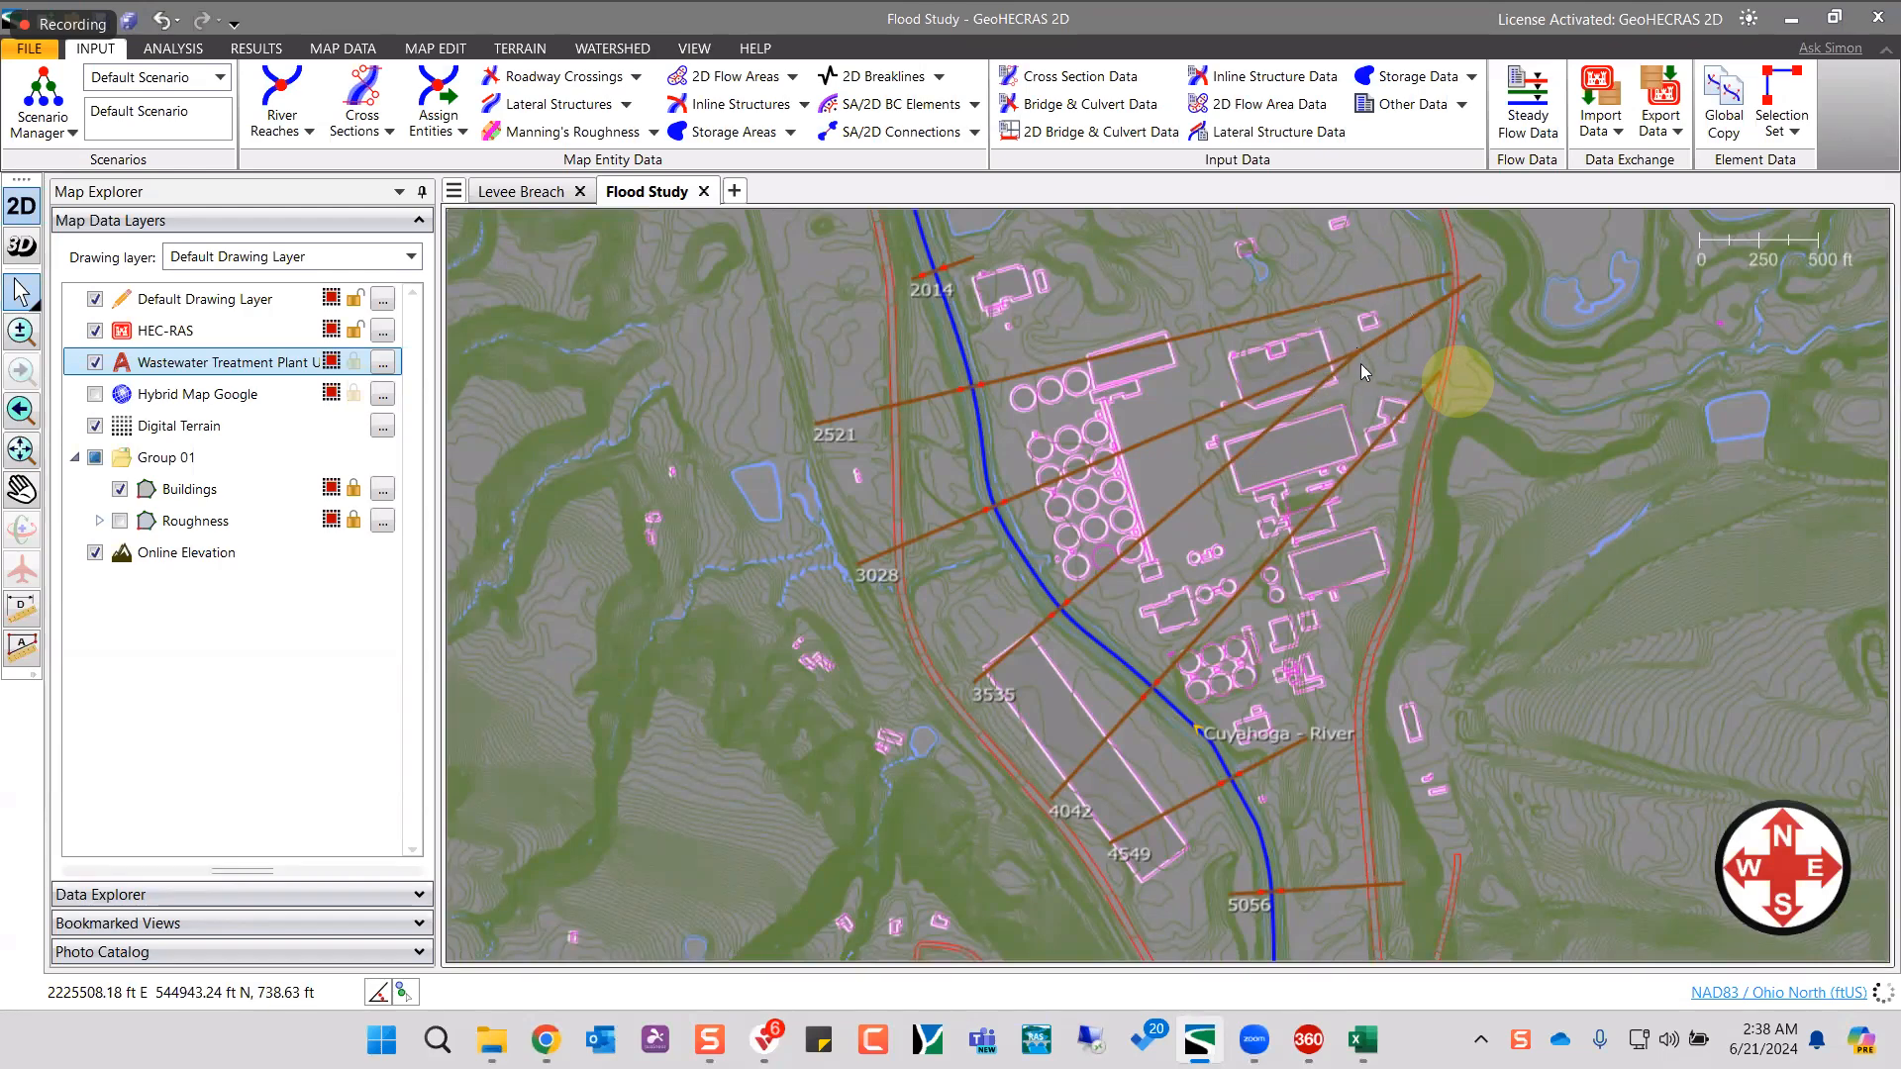
scroll(1357, 372, "up", 1)
scroll(1356, 372, "up", 1)
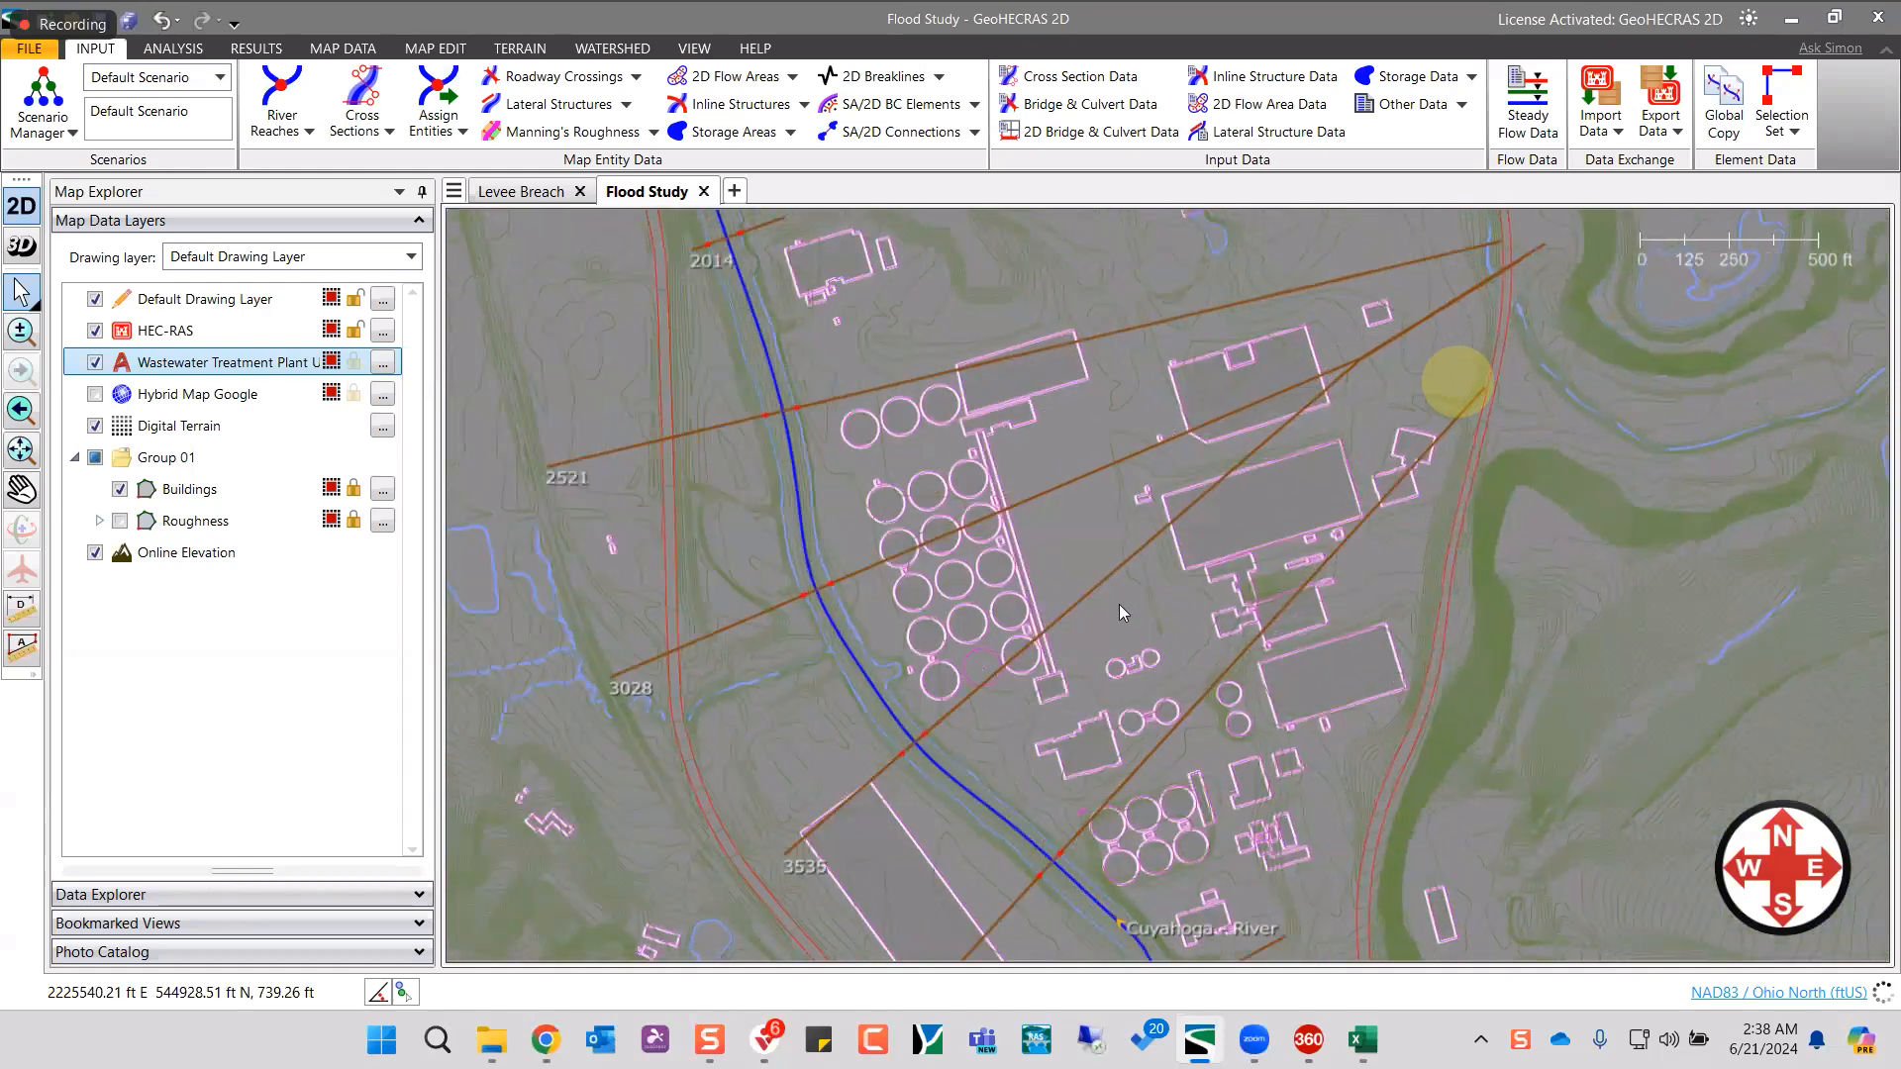
scroll(1047, 707, "up", 2)
scroll(1027, 699, "up", 1)
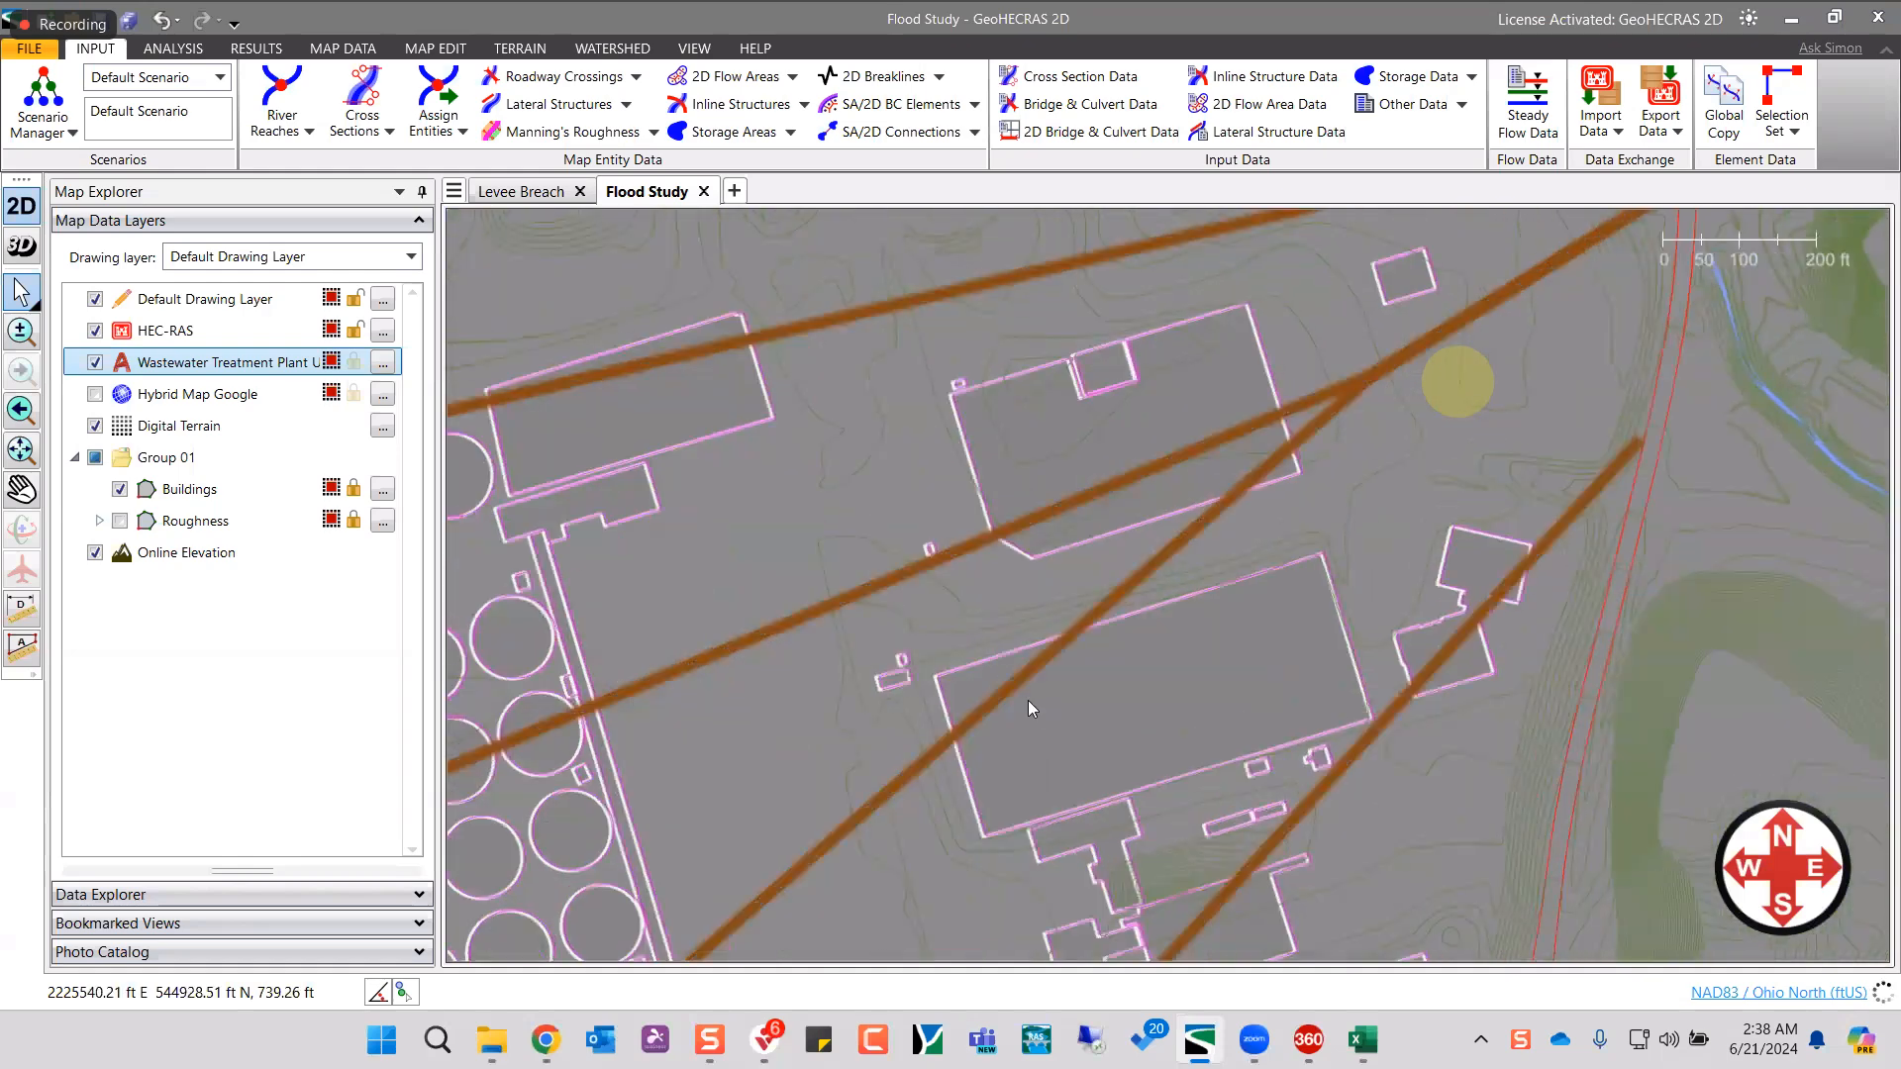
scroll(959, 614, "up", 1)
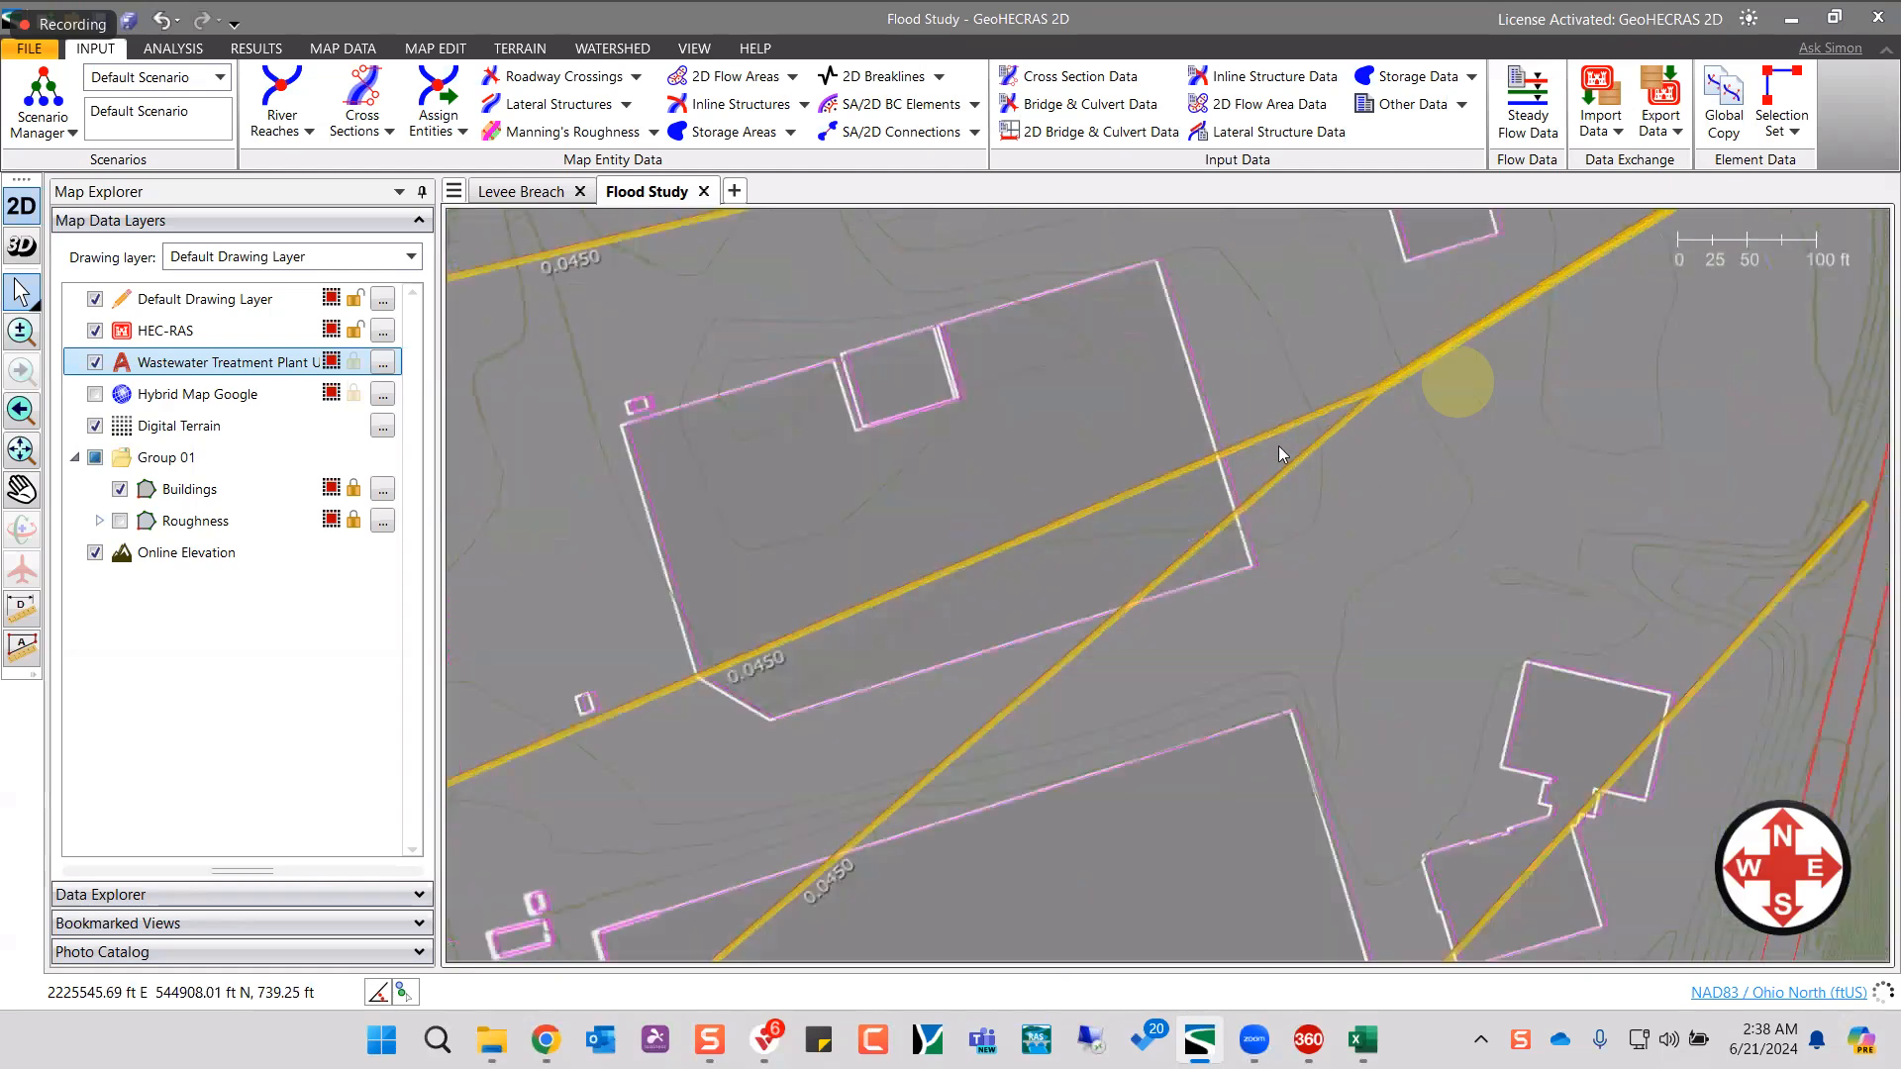
scroll(1280, 446, "up", 1)
scroll(1105, 580, "down", 1)
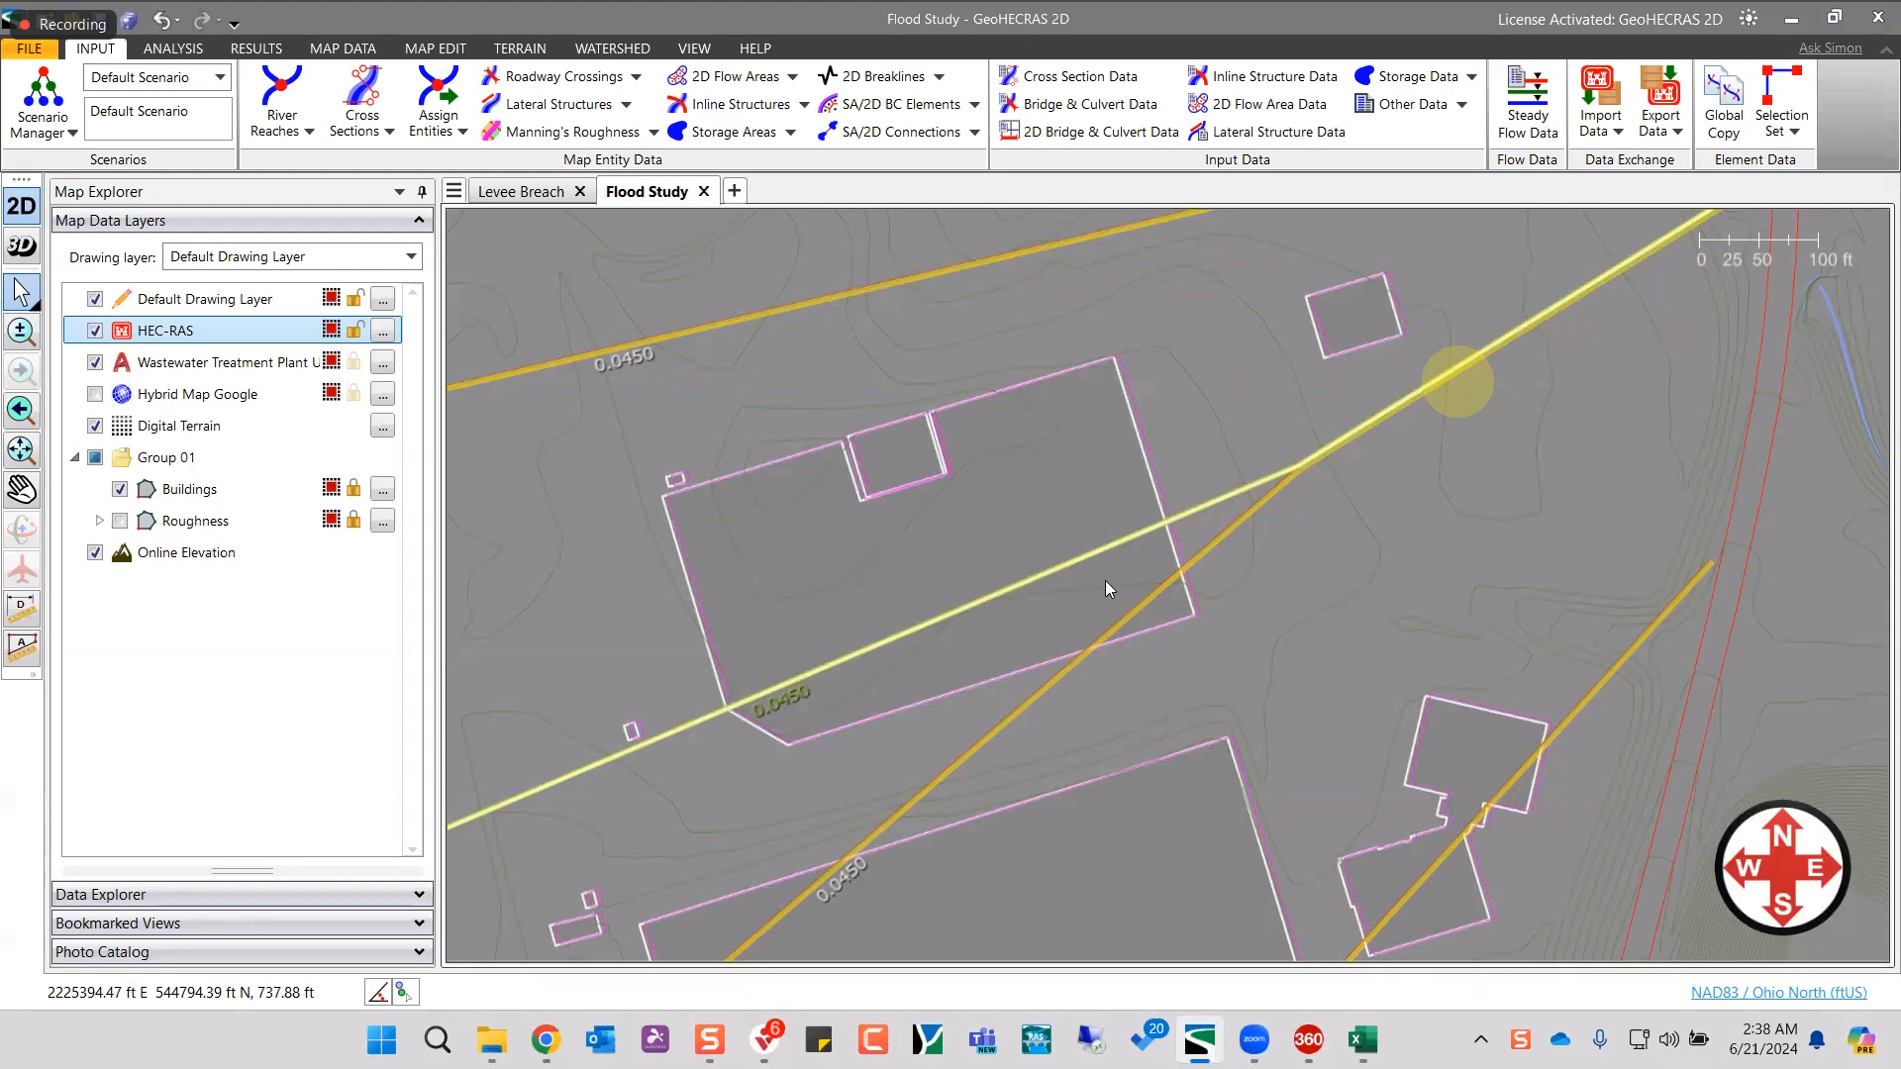
scroll(1105, 581, "down", 1)
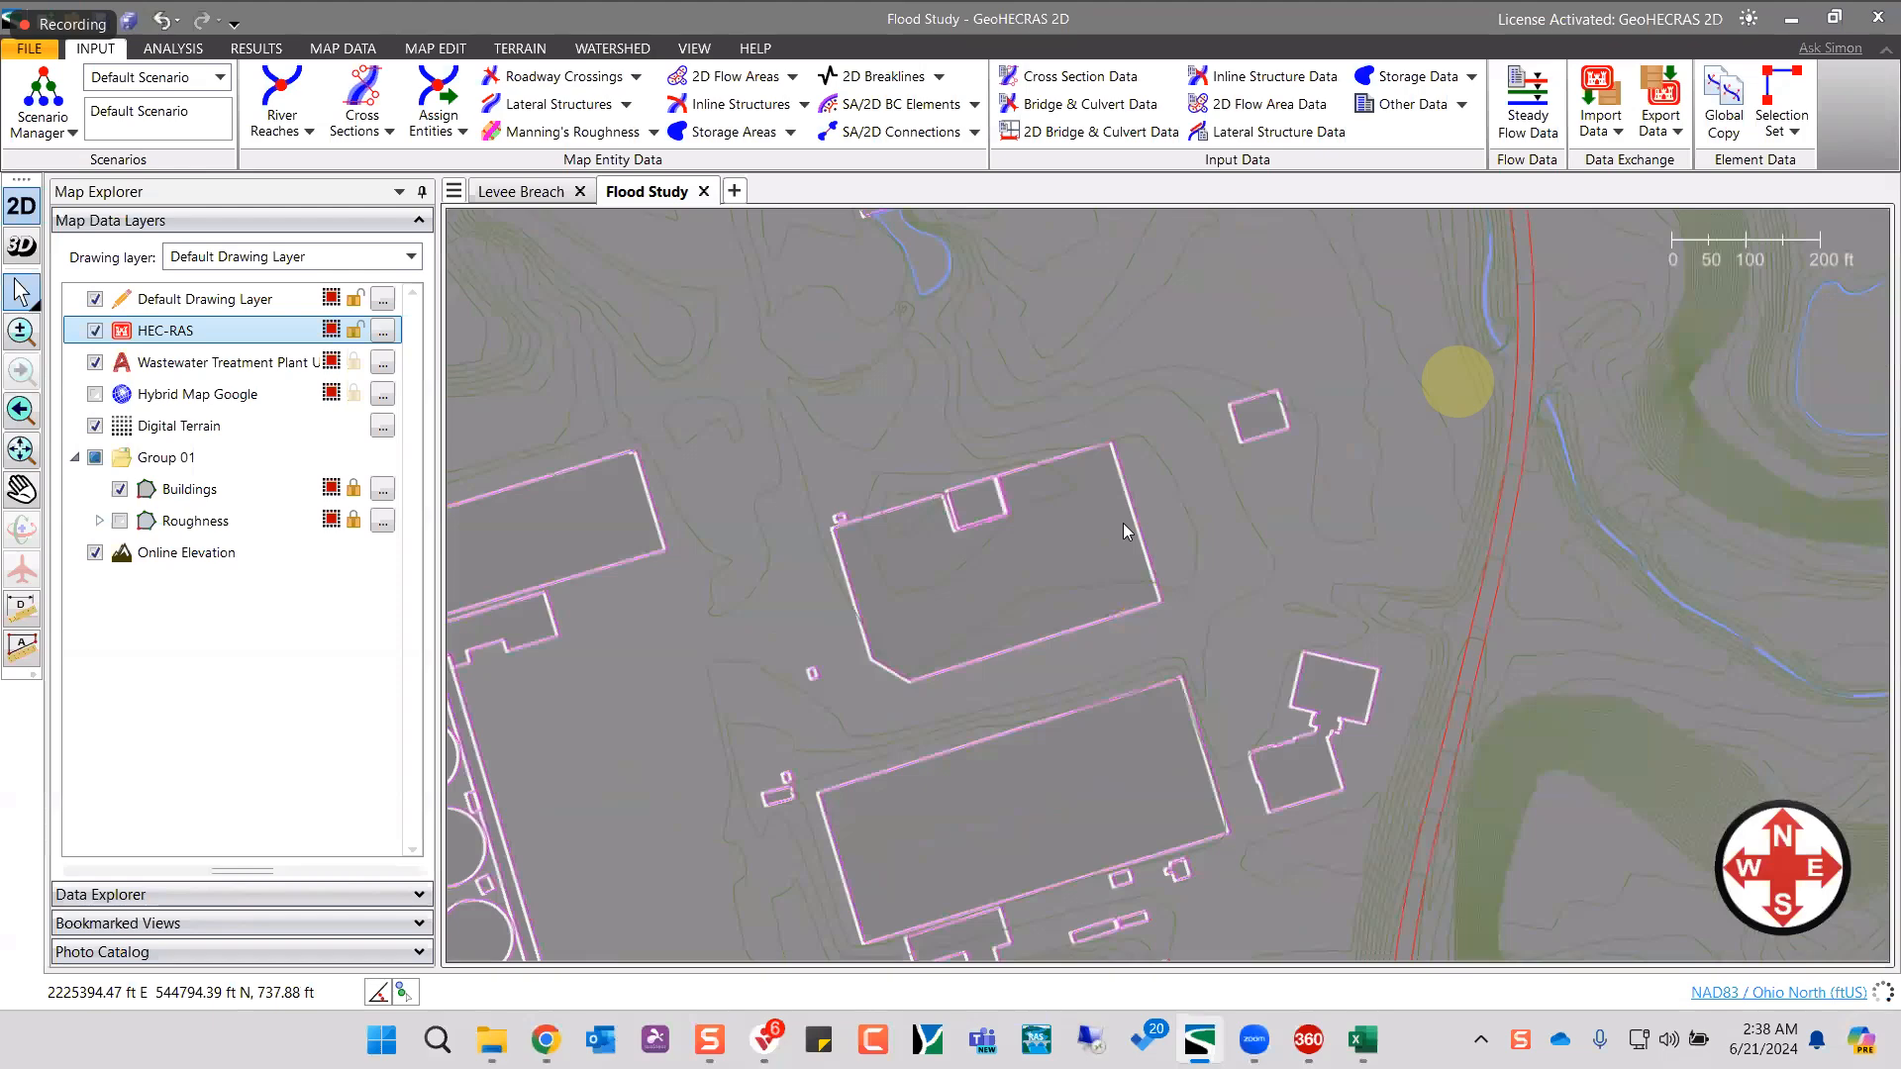
left_click_drag(1067, 719, 1195, 462)
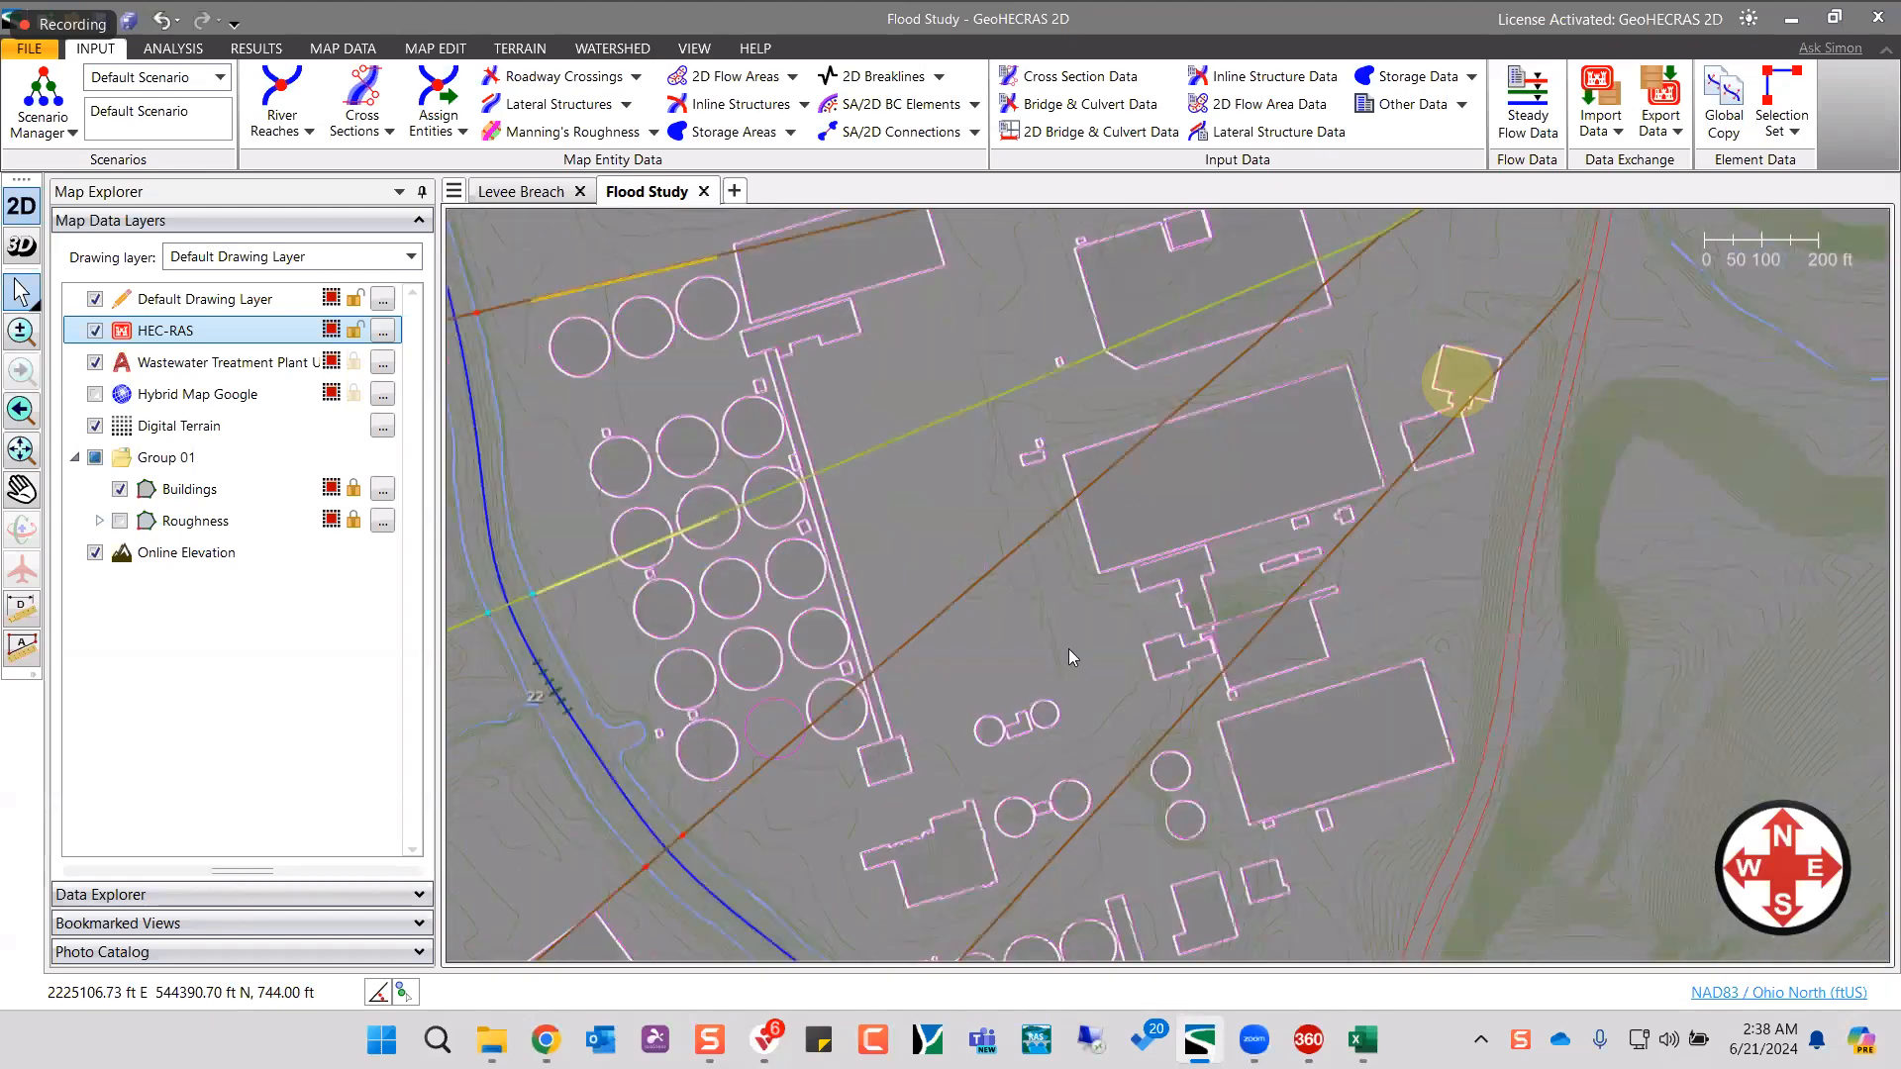
scroll(1063, 635, "down", 1)
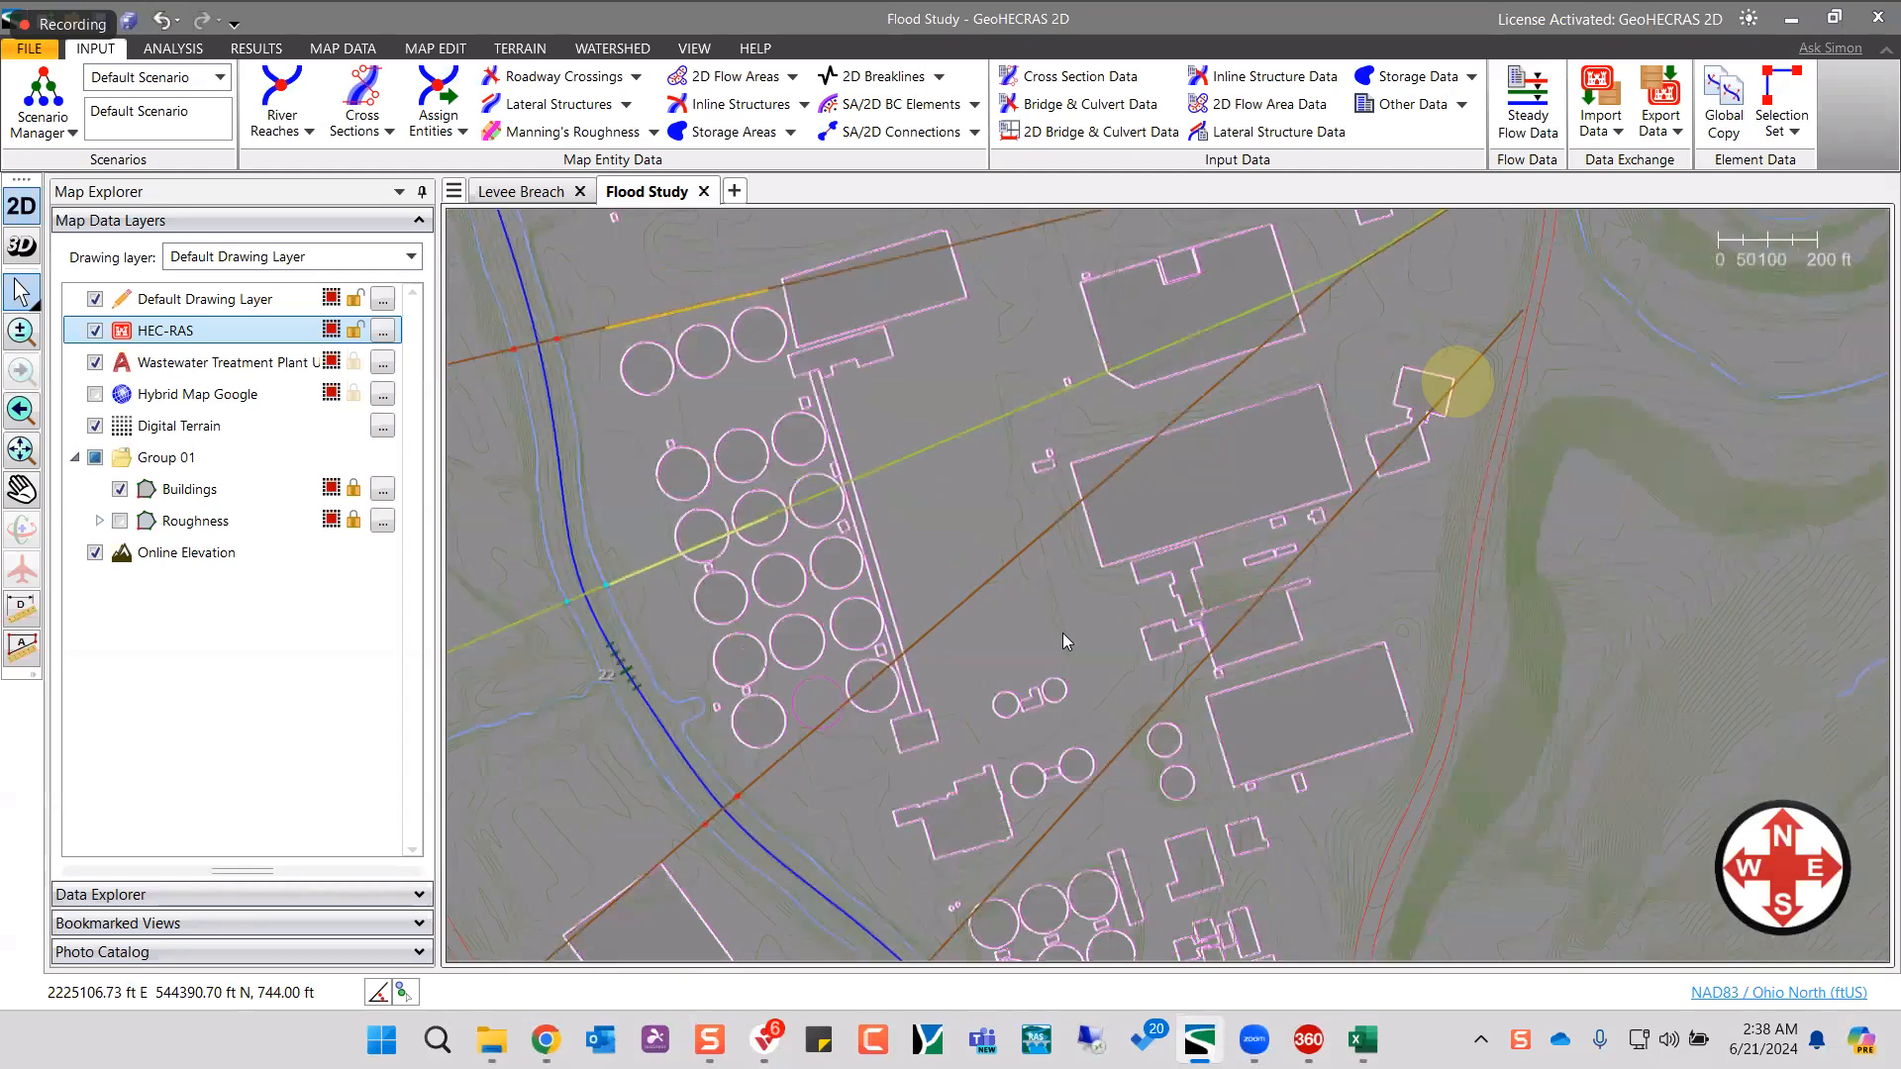
scroll(1063, 634, "down", 2)
- Open the data for the cross section at river station 4549 and review its plot, bank stations and geometry table
double_click(1063, 634)
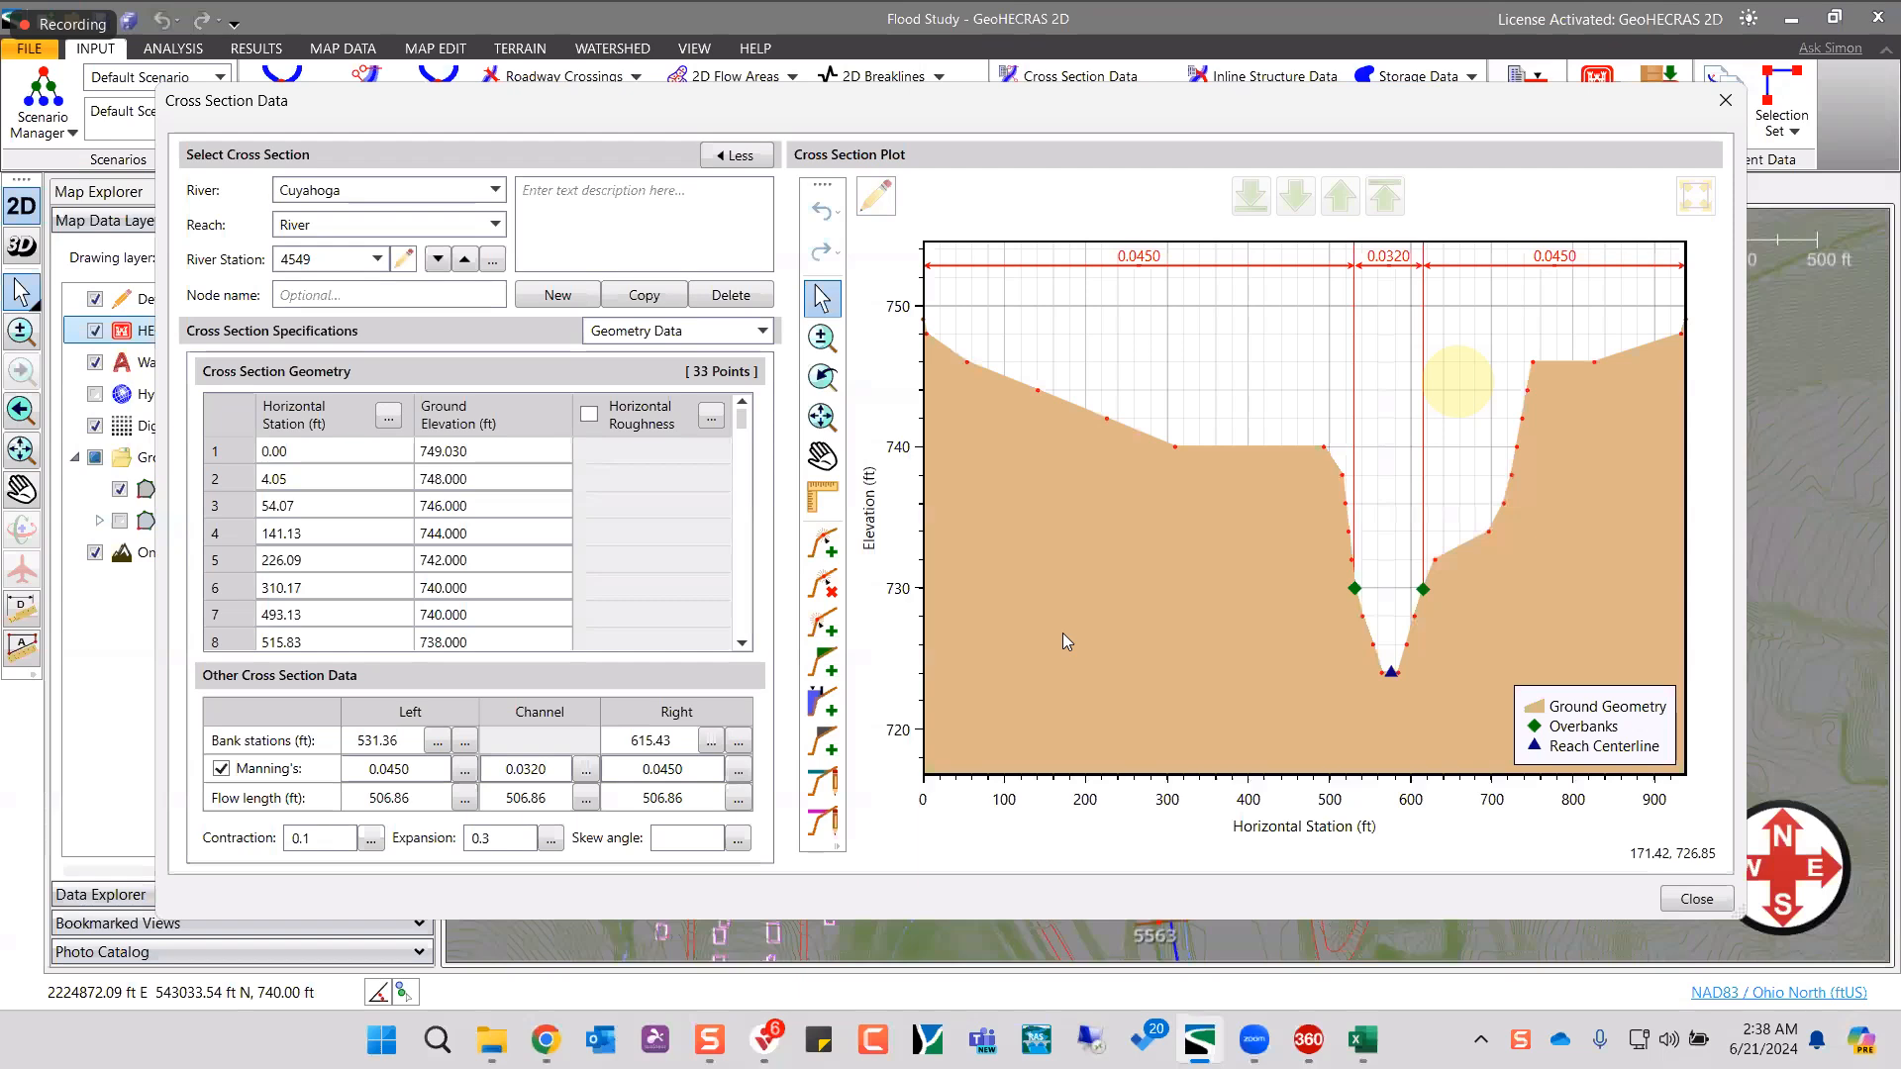
left_click(1389, 676)
left_click(1410, 594)
scroll(396, 510, "down", 1)
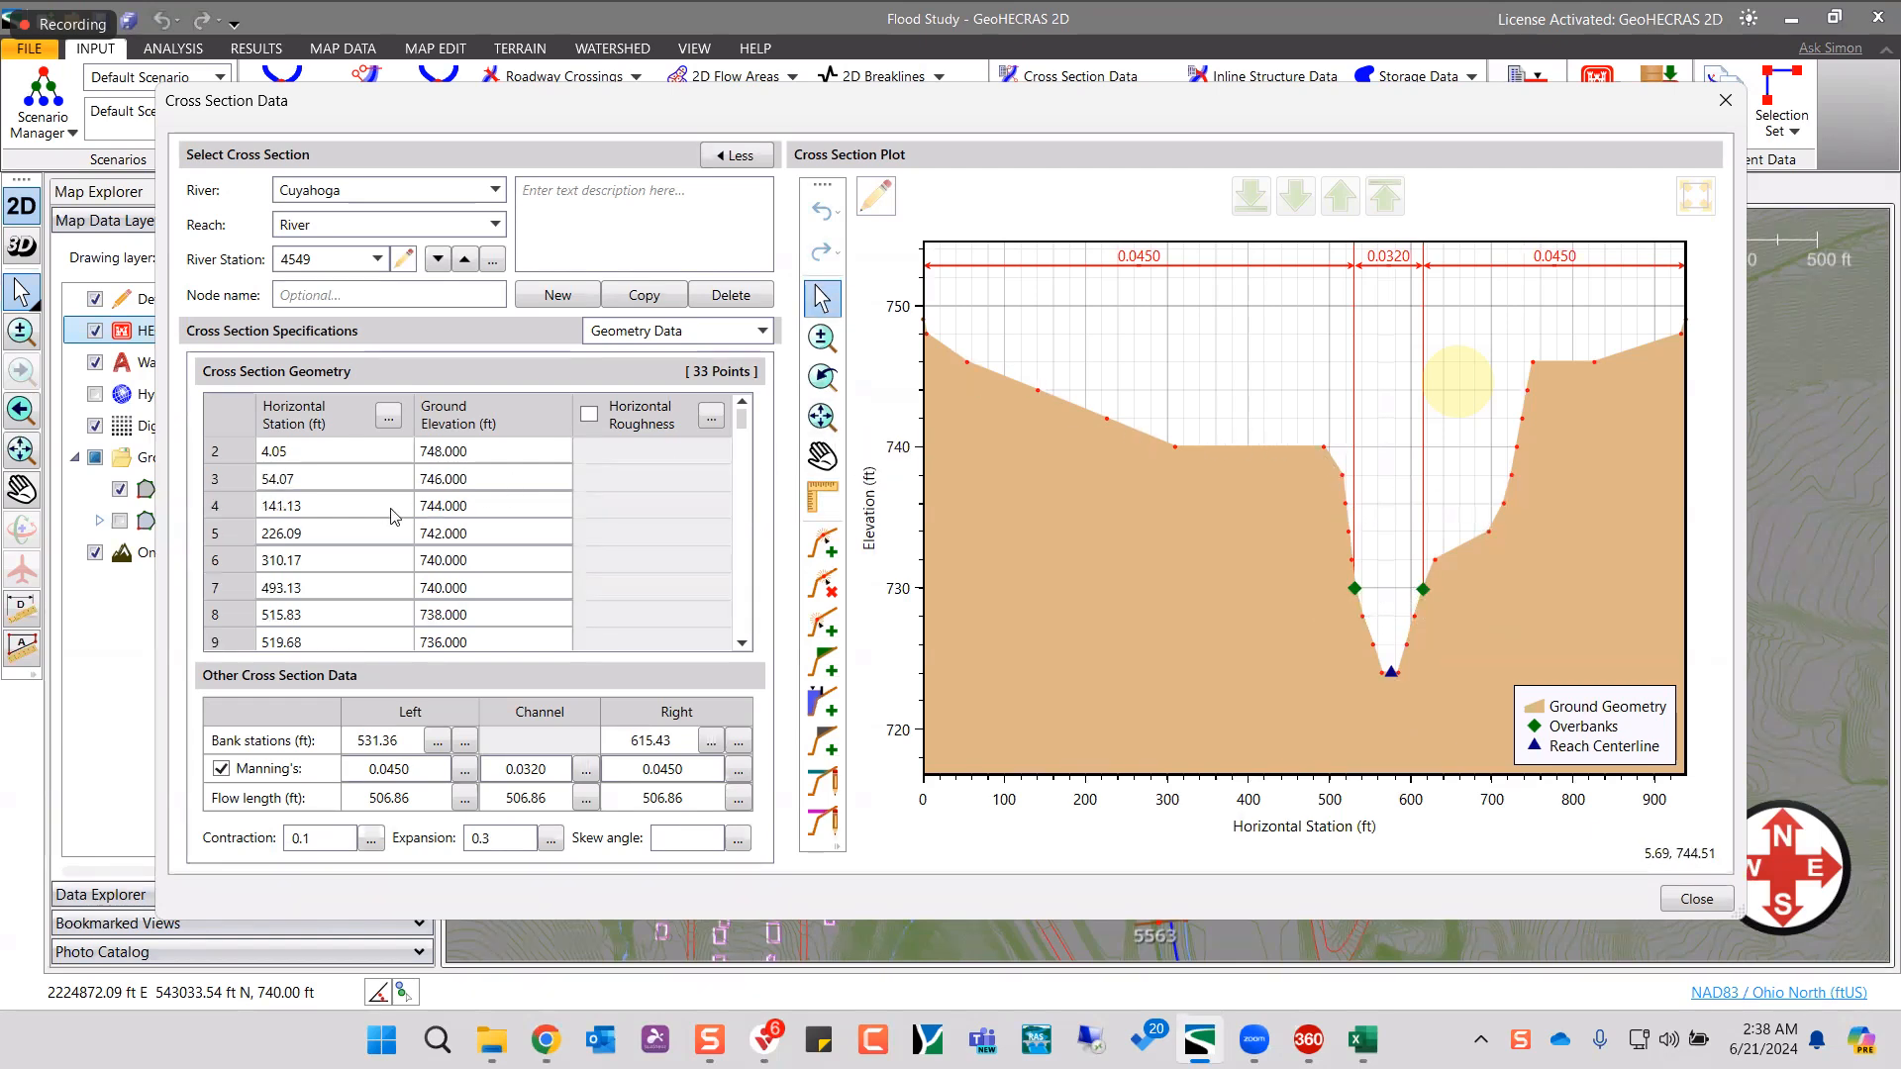
- Add and move ground points on cross section 4549's left overbank, forming an embankment about 747 ft high between about stations 471 and 493 ft
scroll(379, 473, "down", 7)
scroll(488, 500, "down", 3)
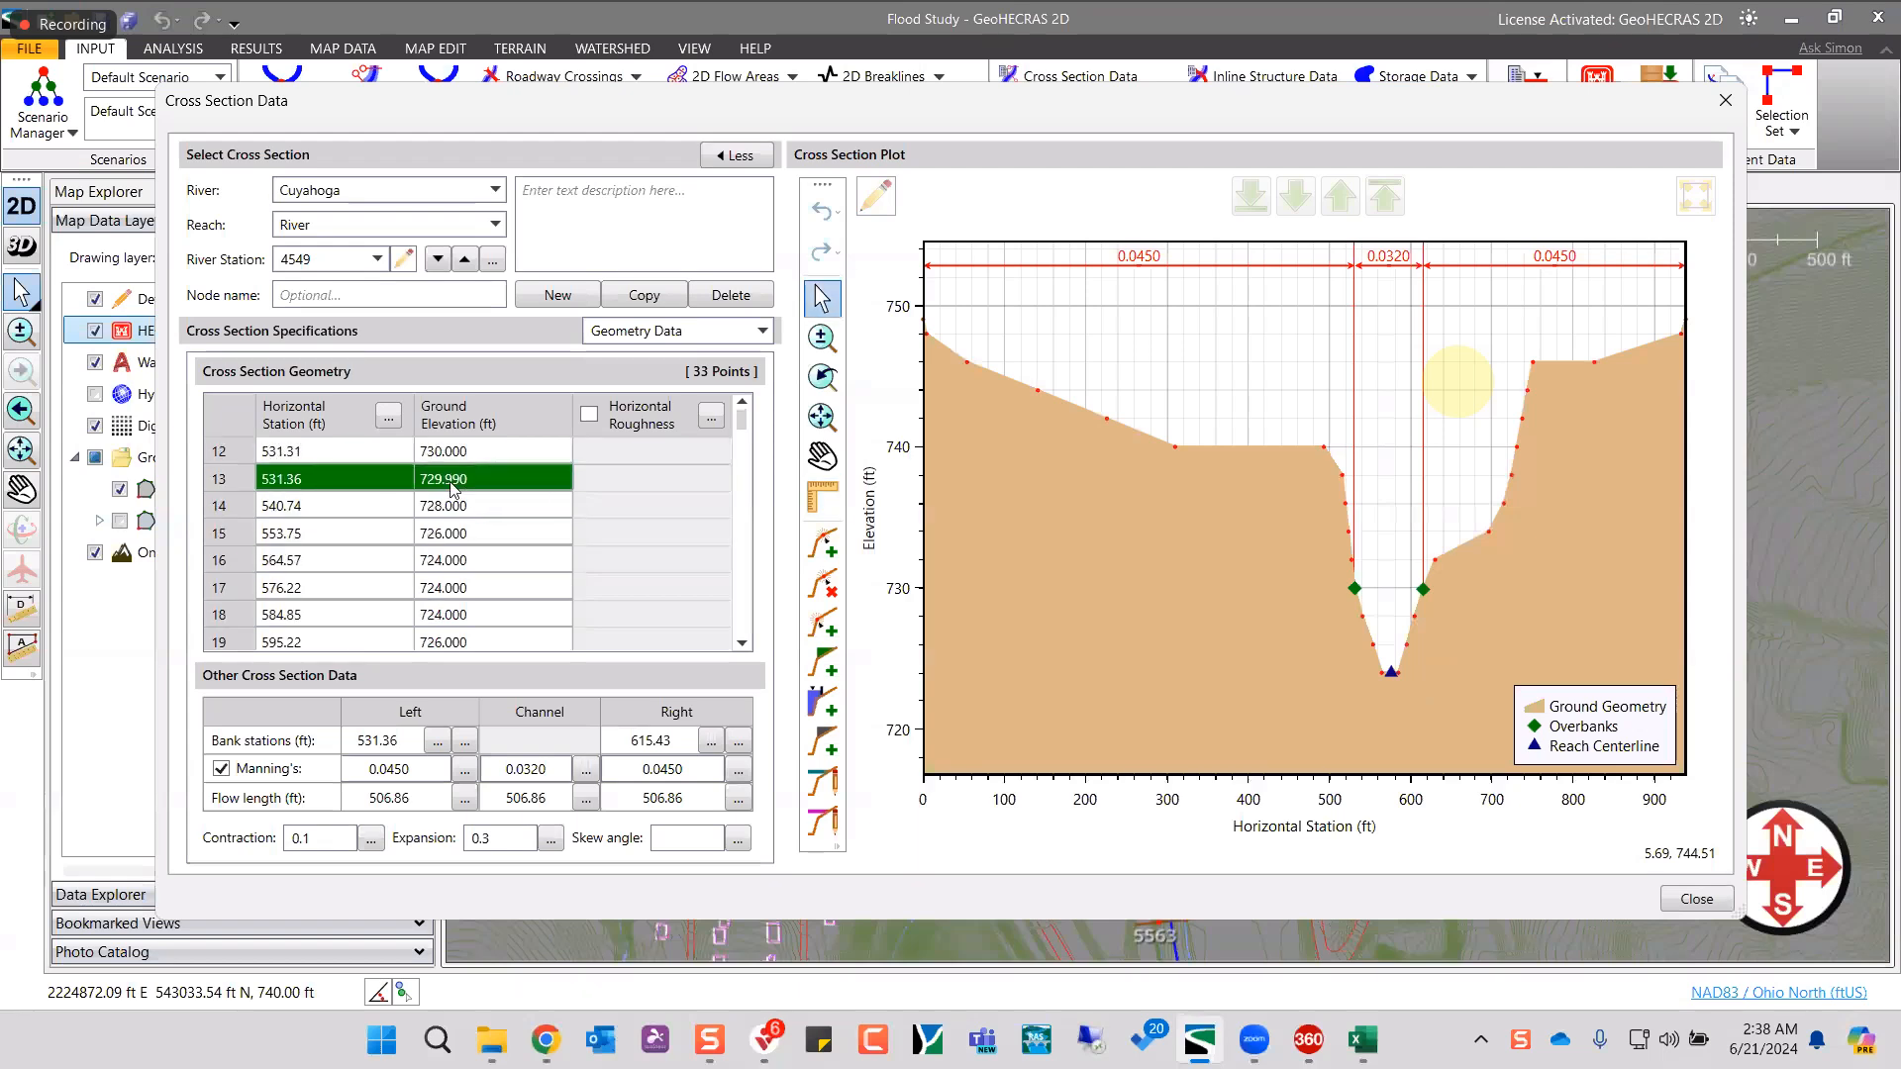
scroll(425, 589, "down", 4)
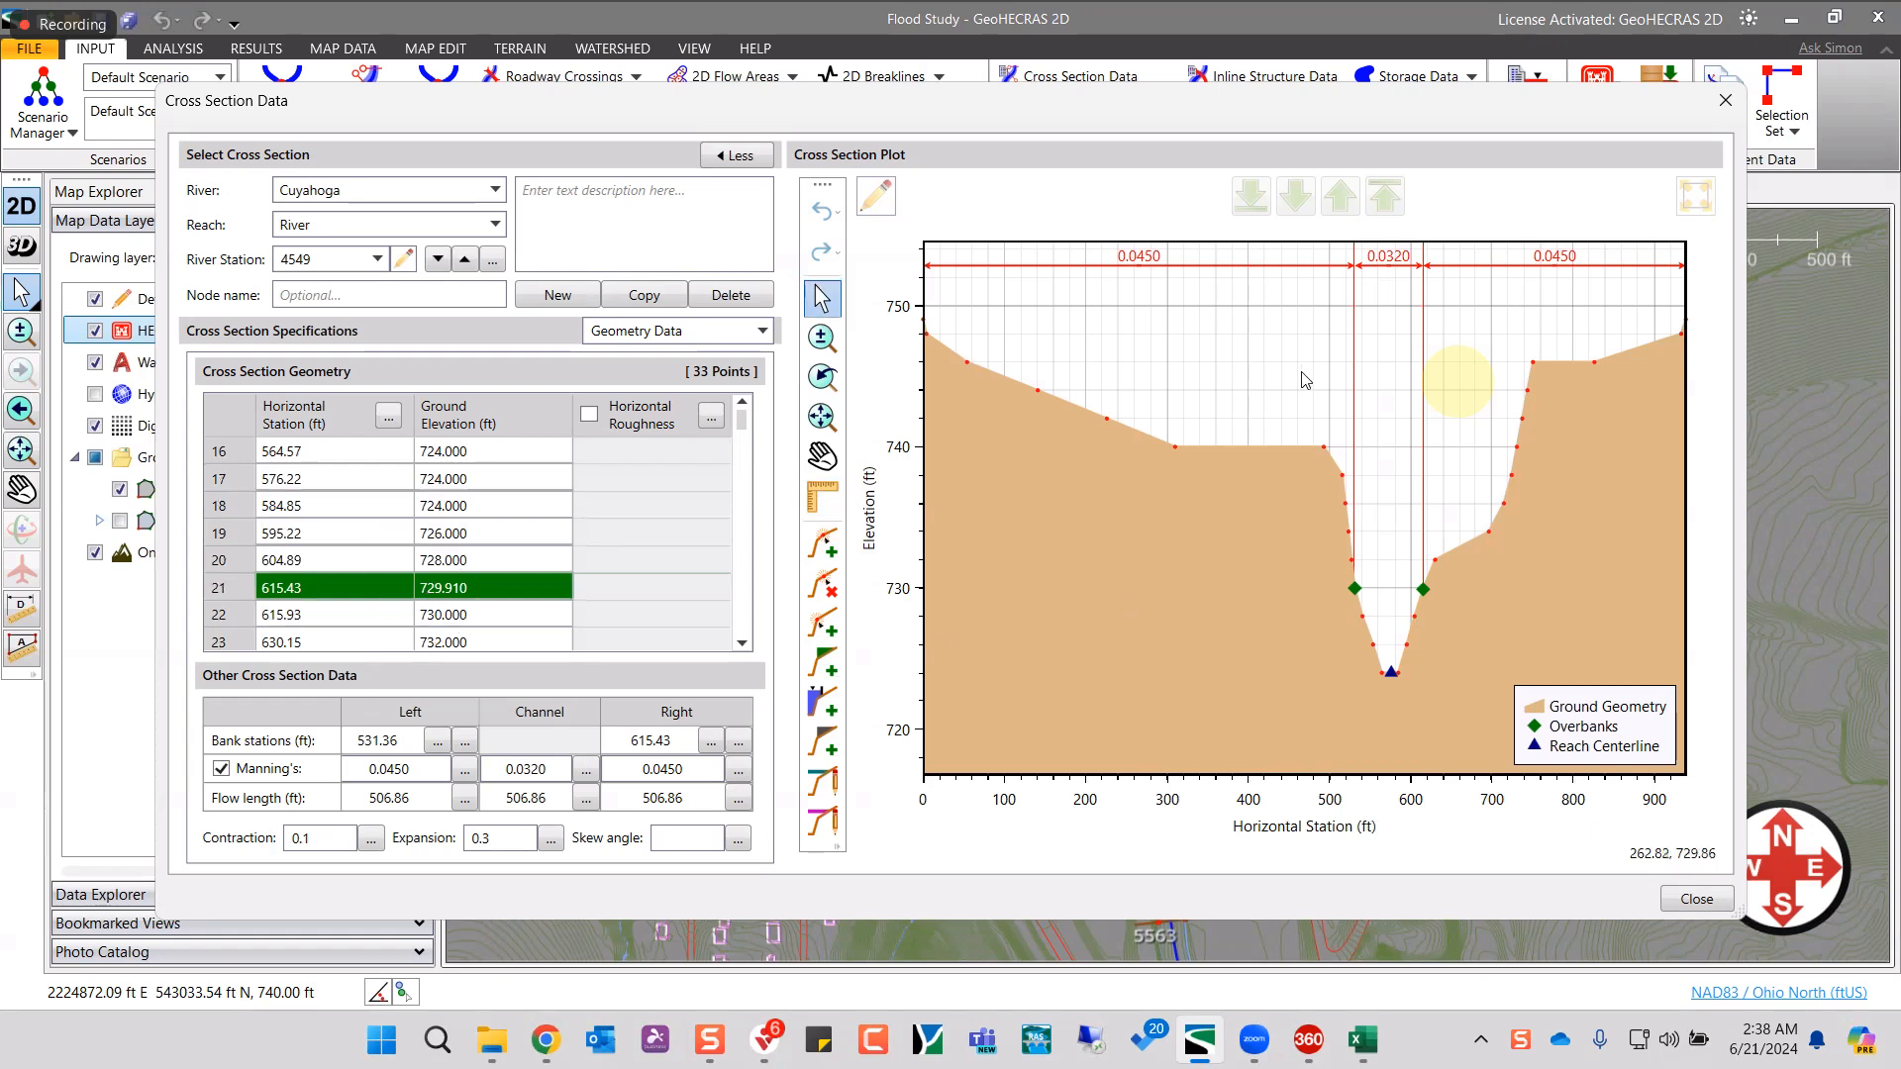
left_click(830, 552)
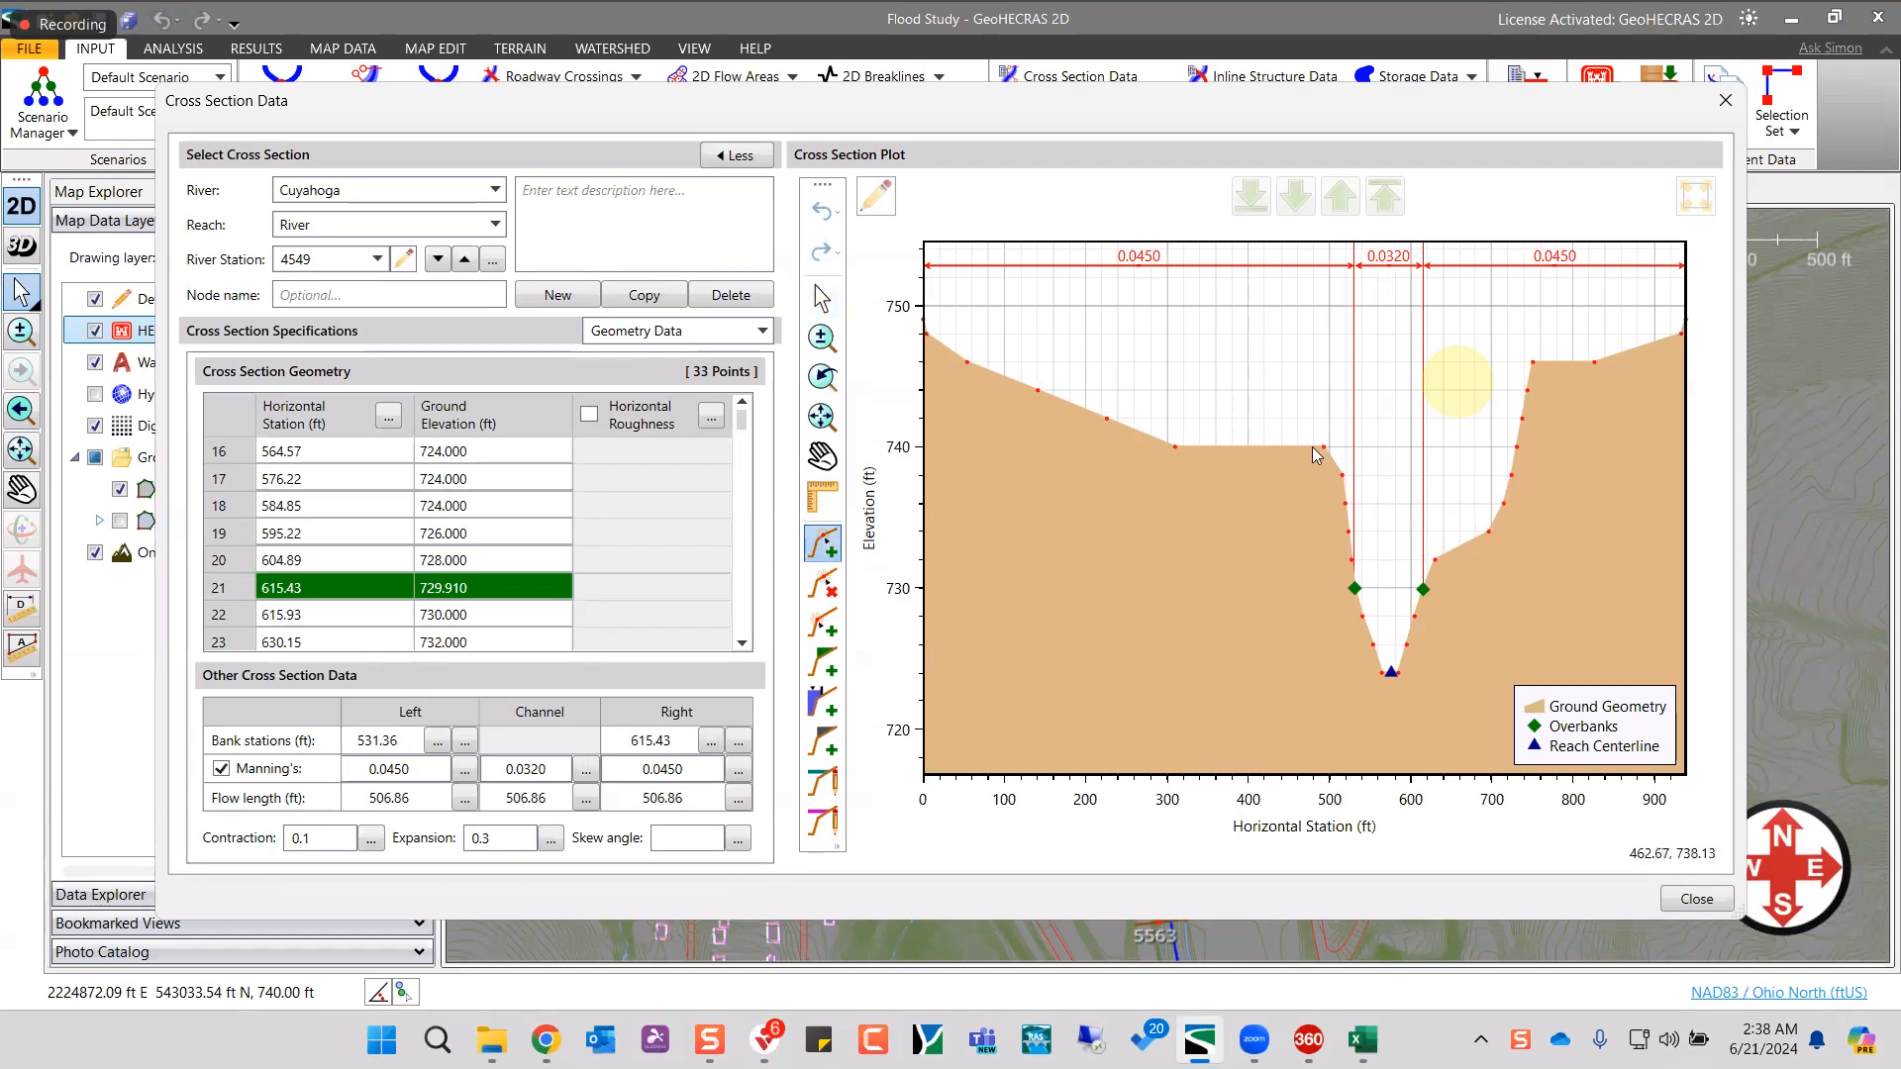
left_click(1312, 447)
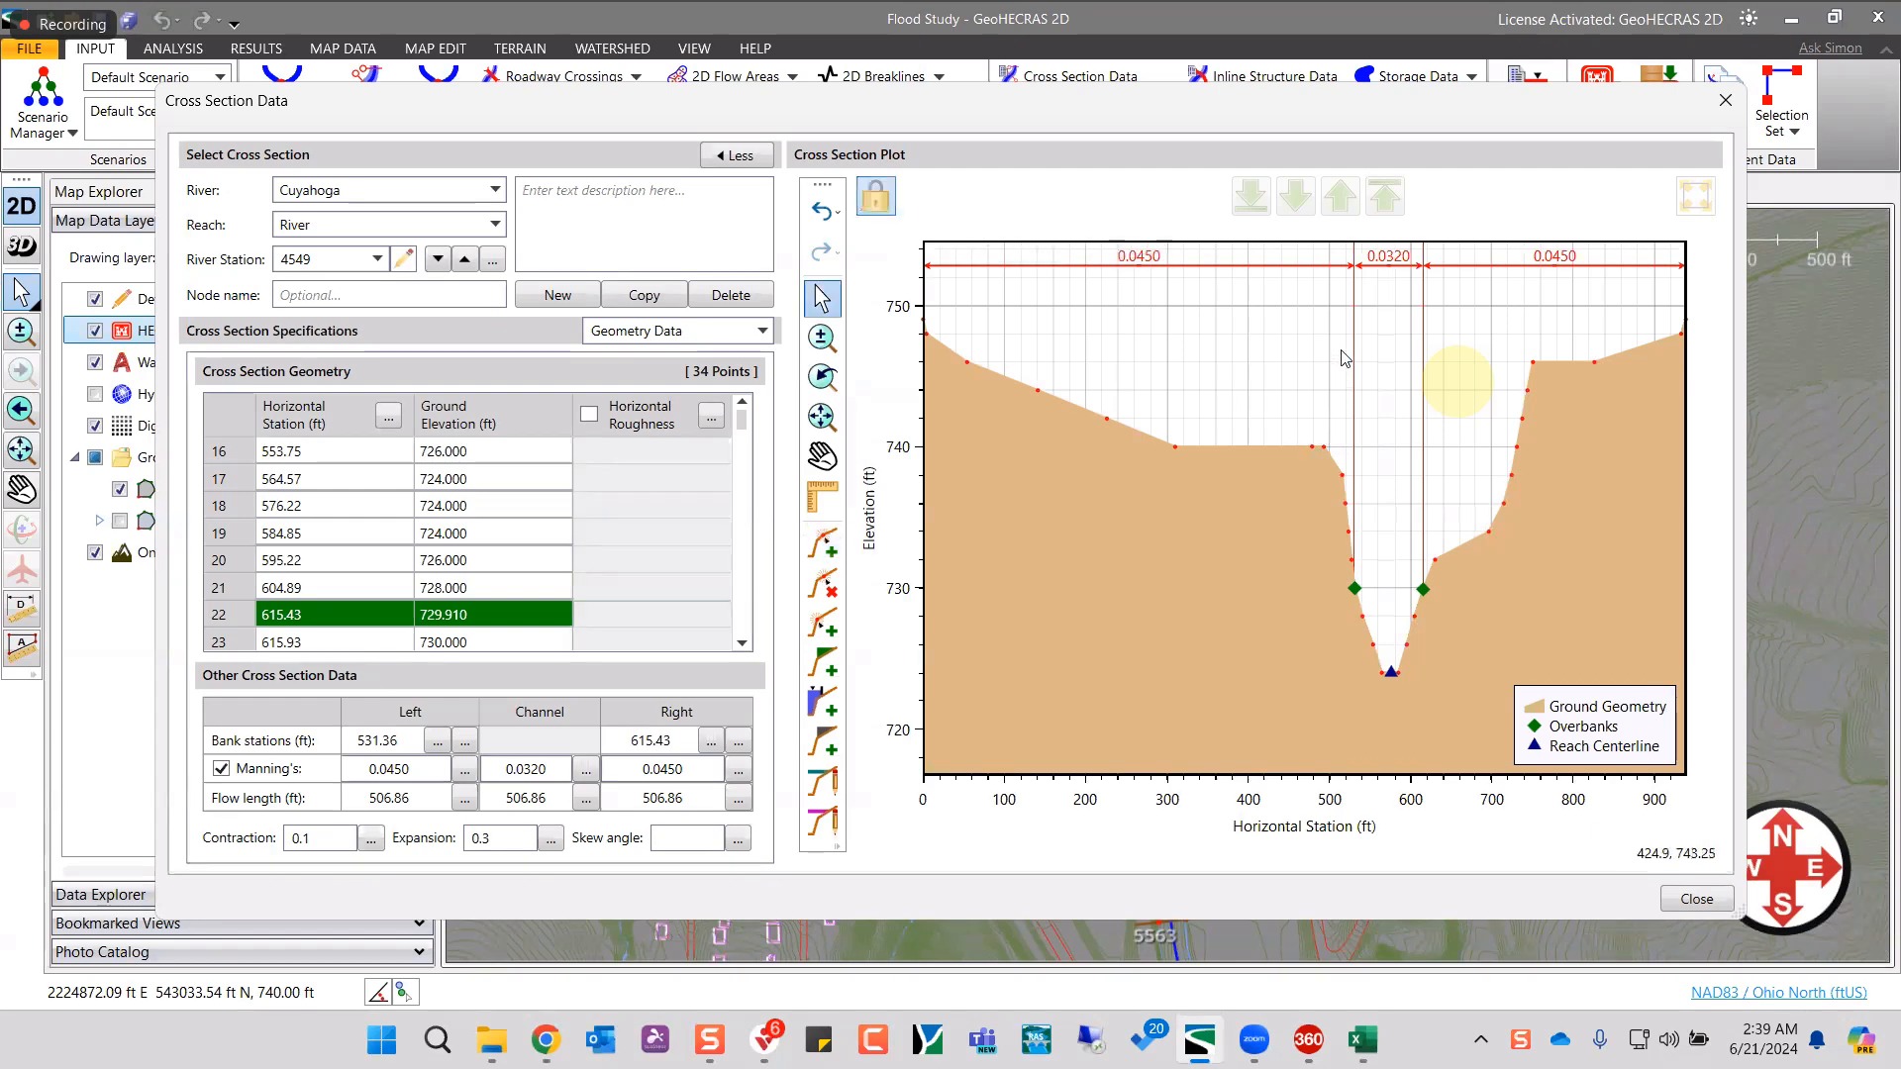
left_click_drag(1344, 364, 1347, 354)
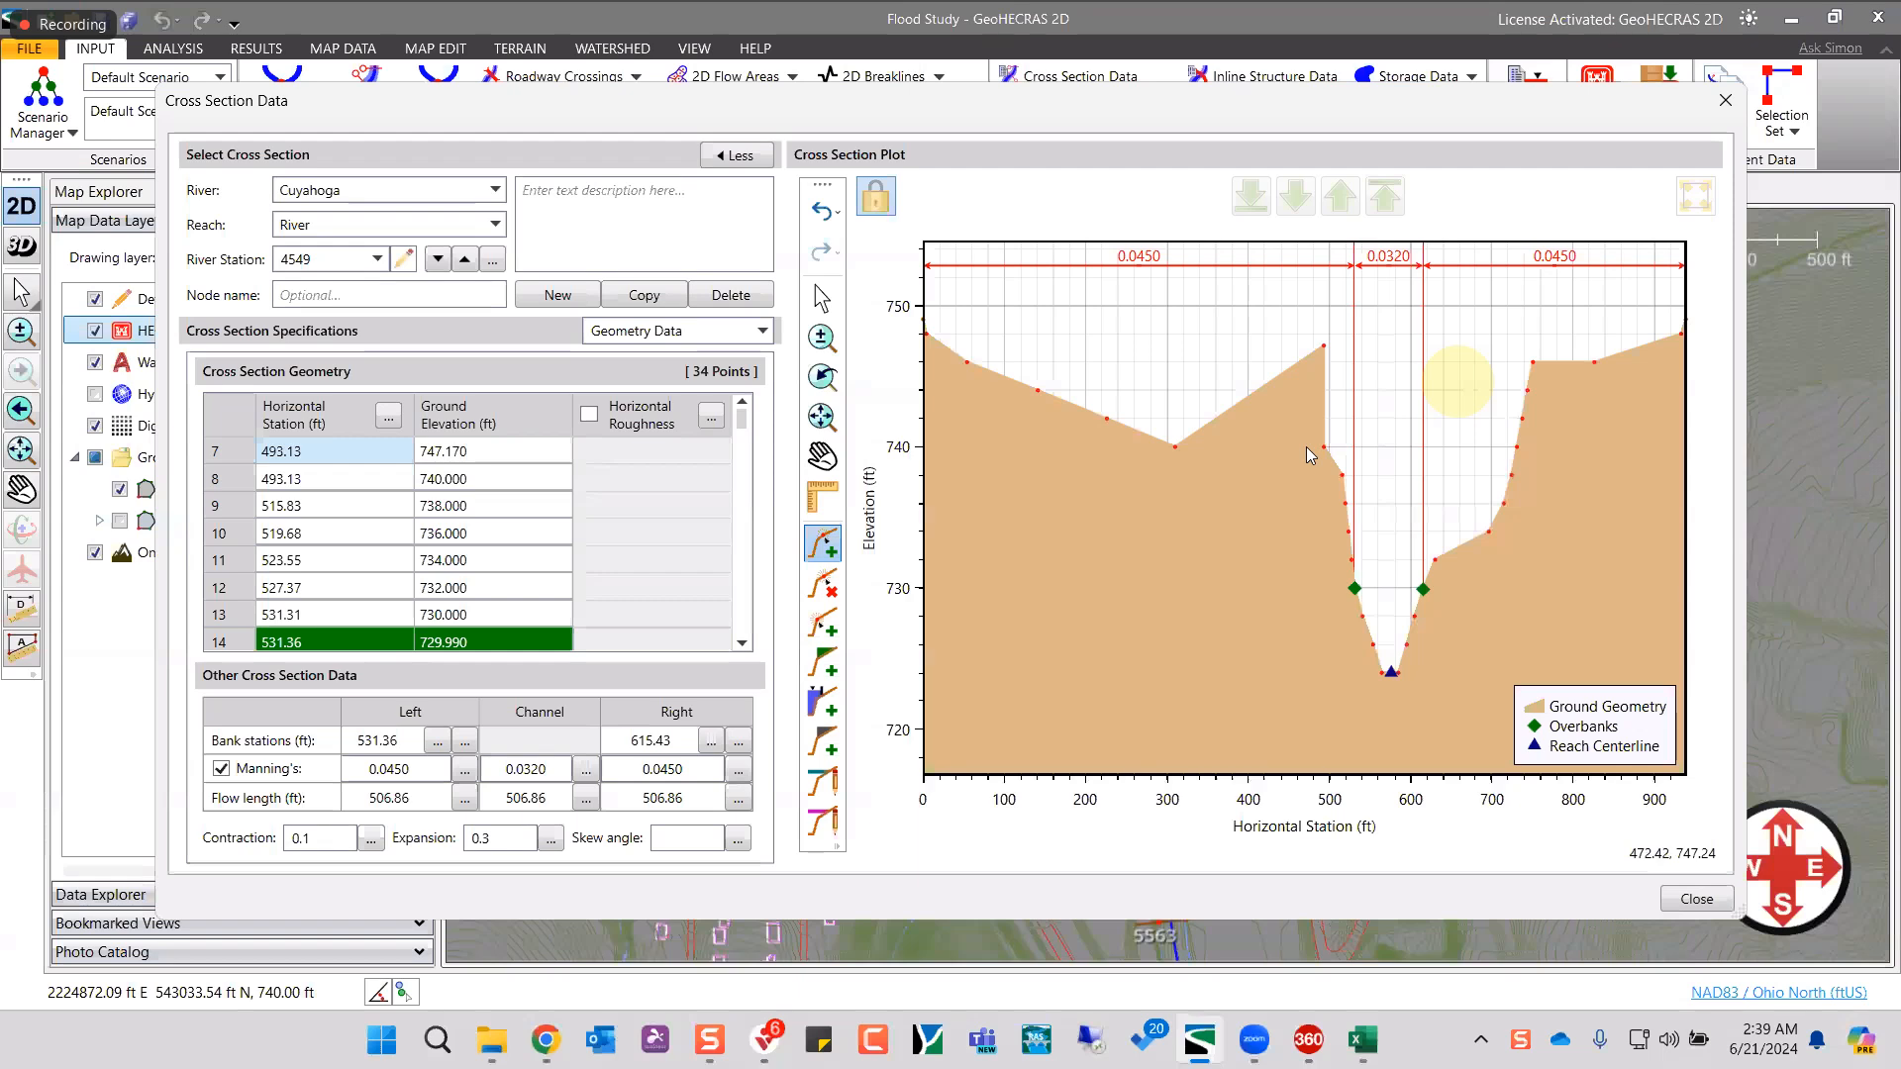
left_click(1305, 447)
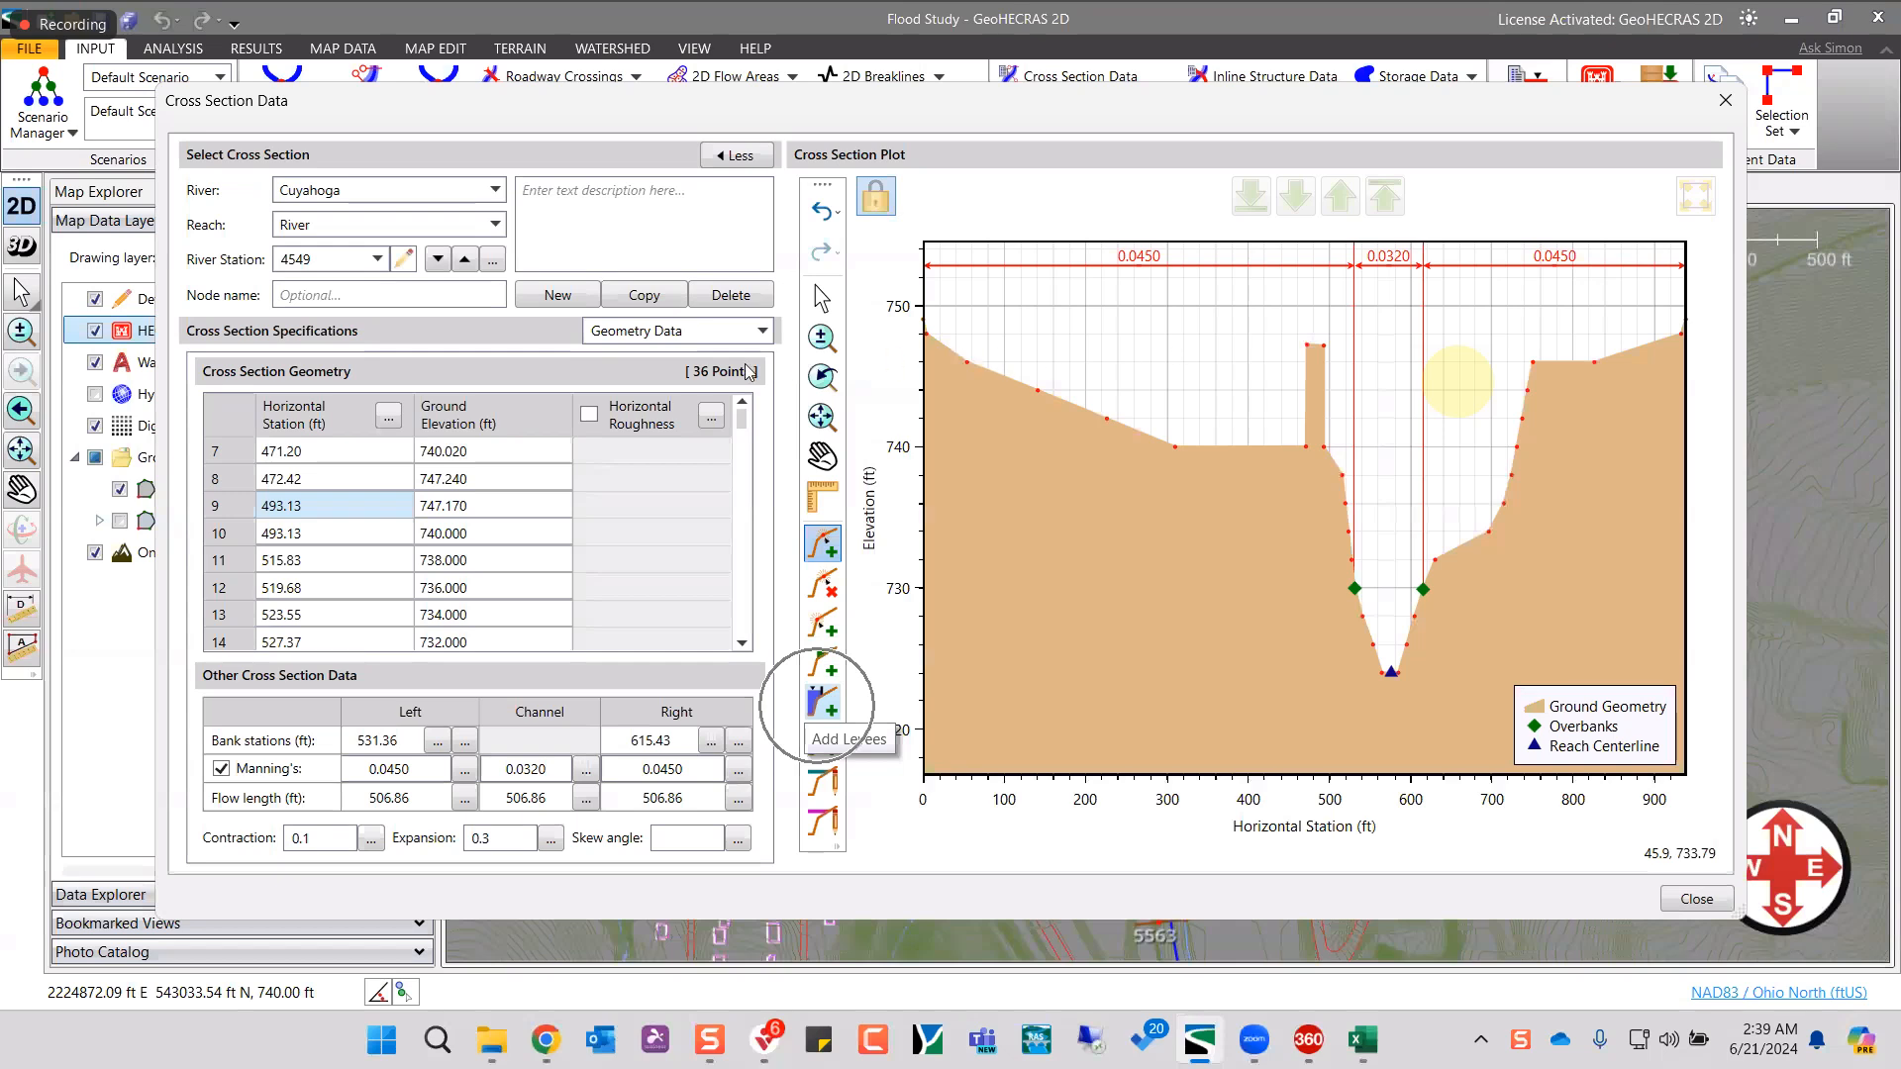
- Add a left levee above the embankment at about station 484.61 ft and elevation 749.84 ft, and check its location on the map
left_click(822, 699)
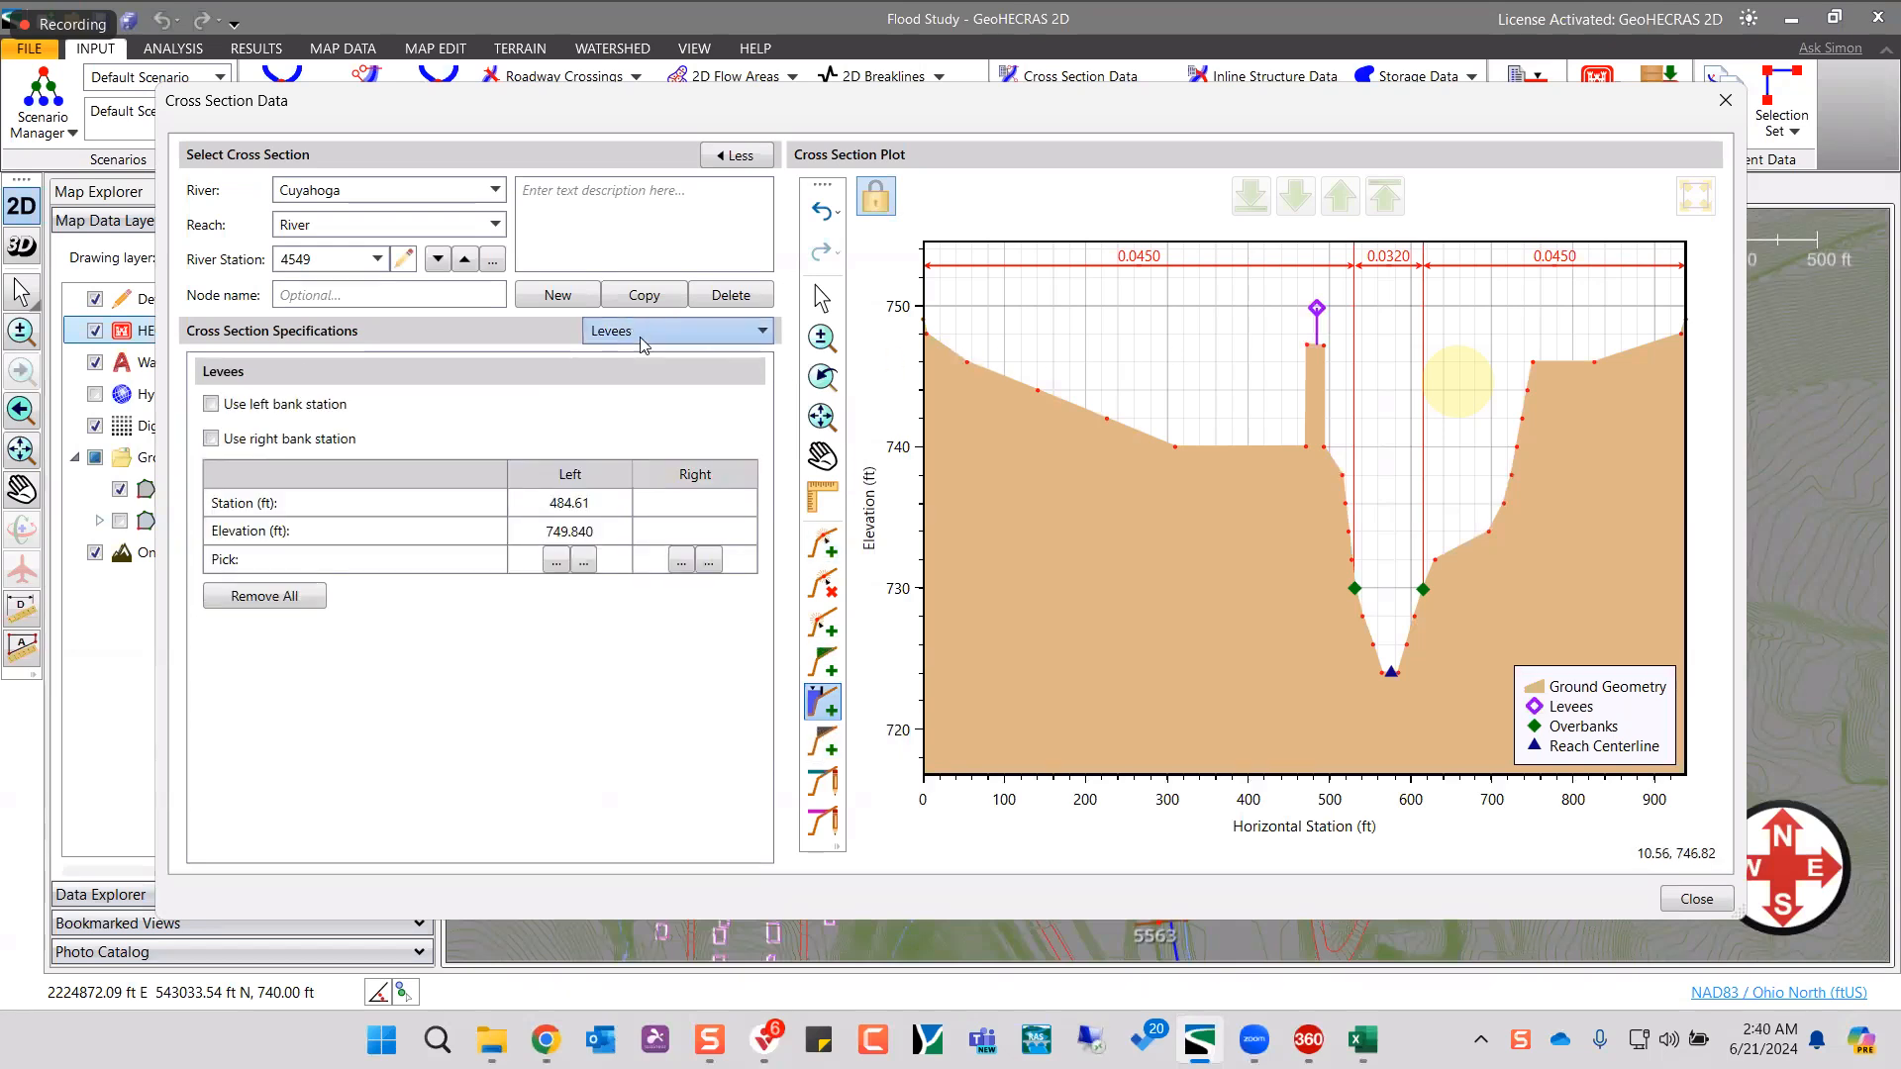
left_click(606, 509)
left_click(615, 533)
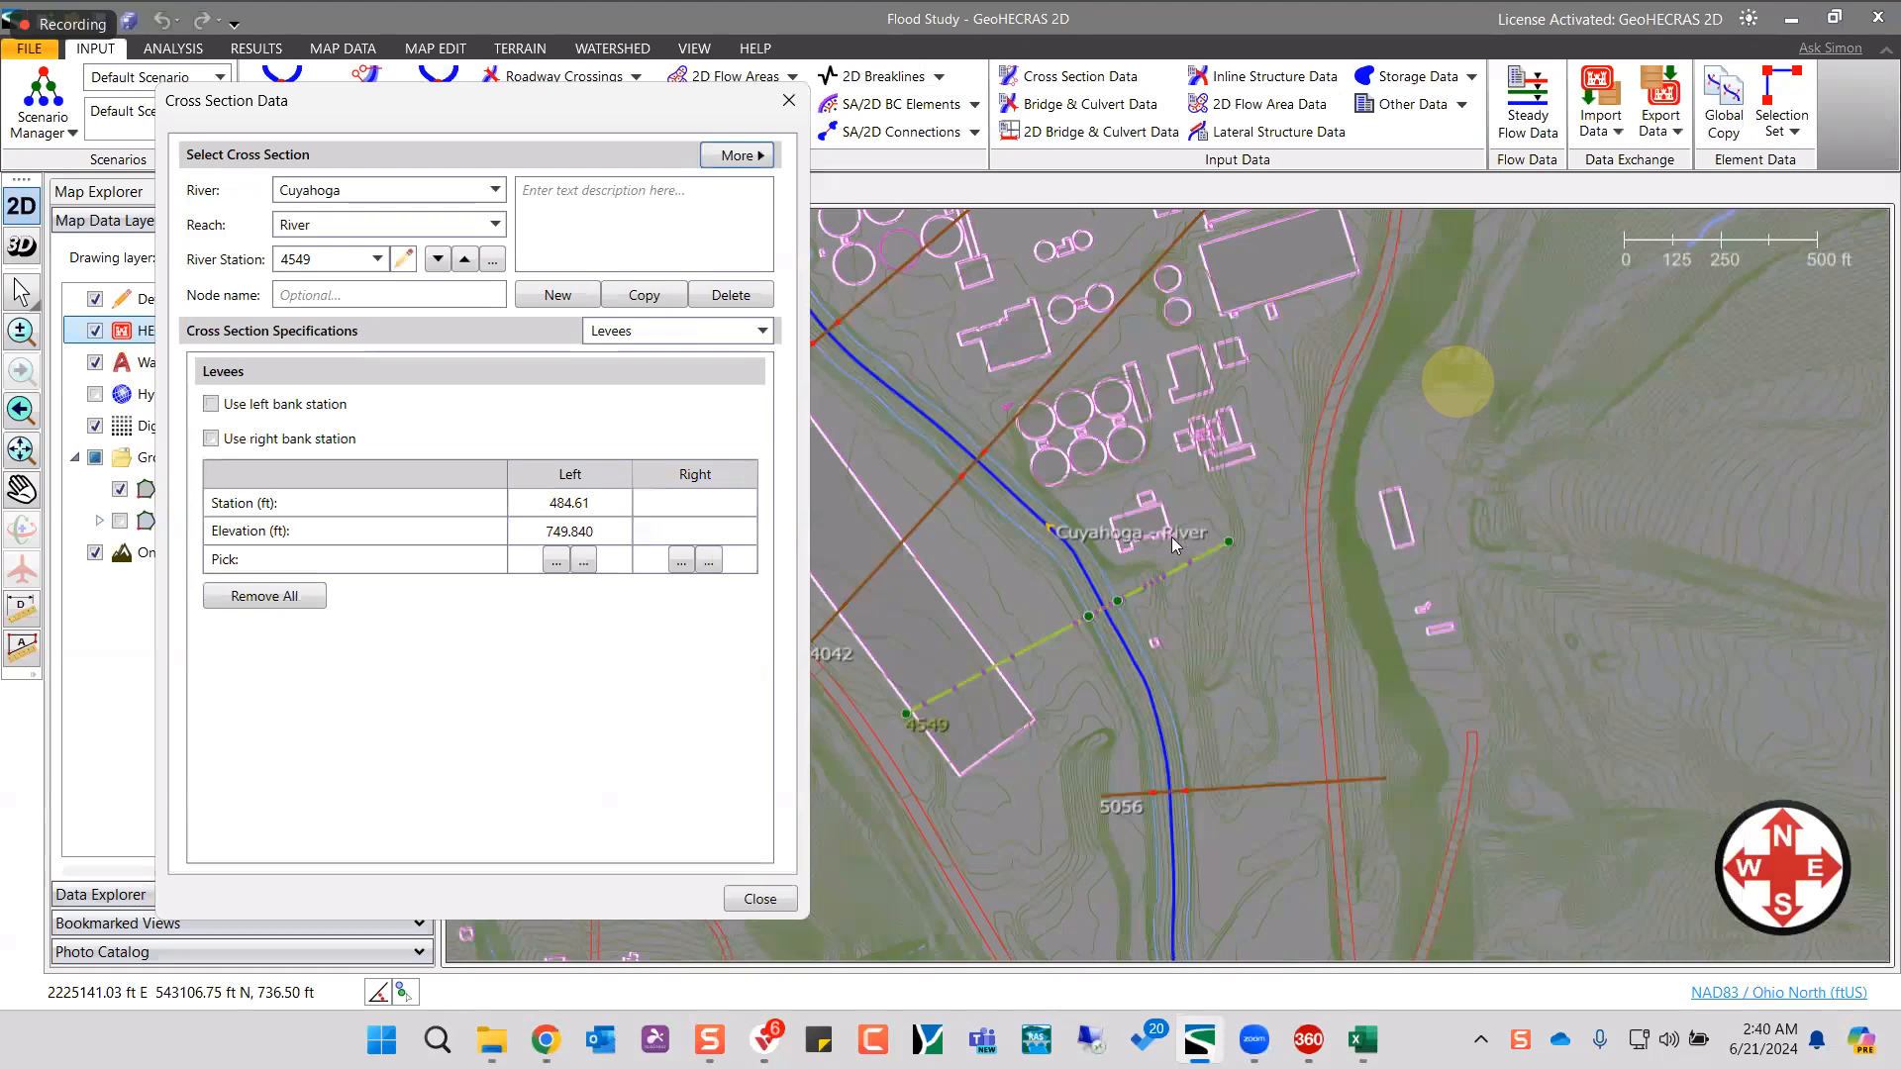
scroll(1172, 529, "up", 2)
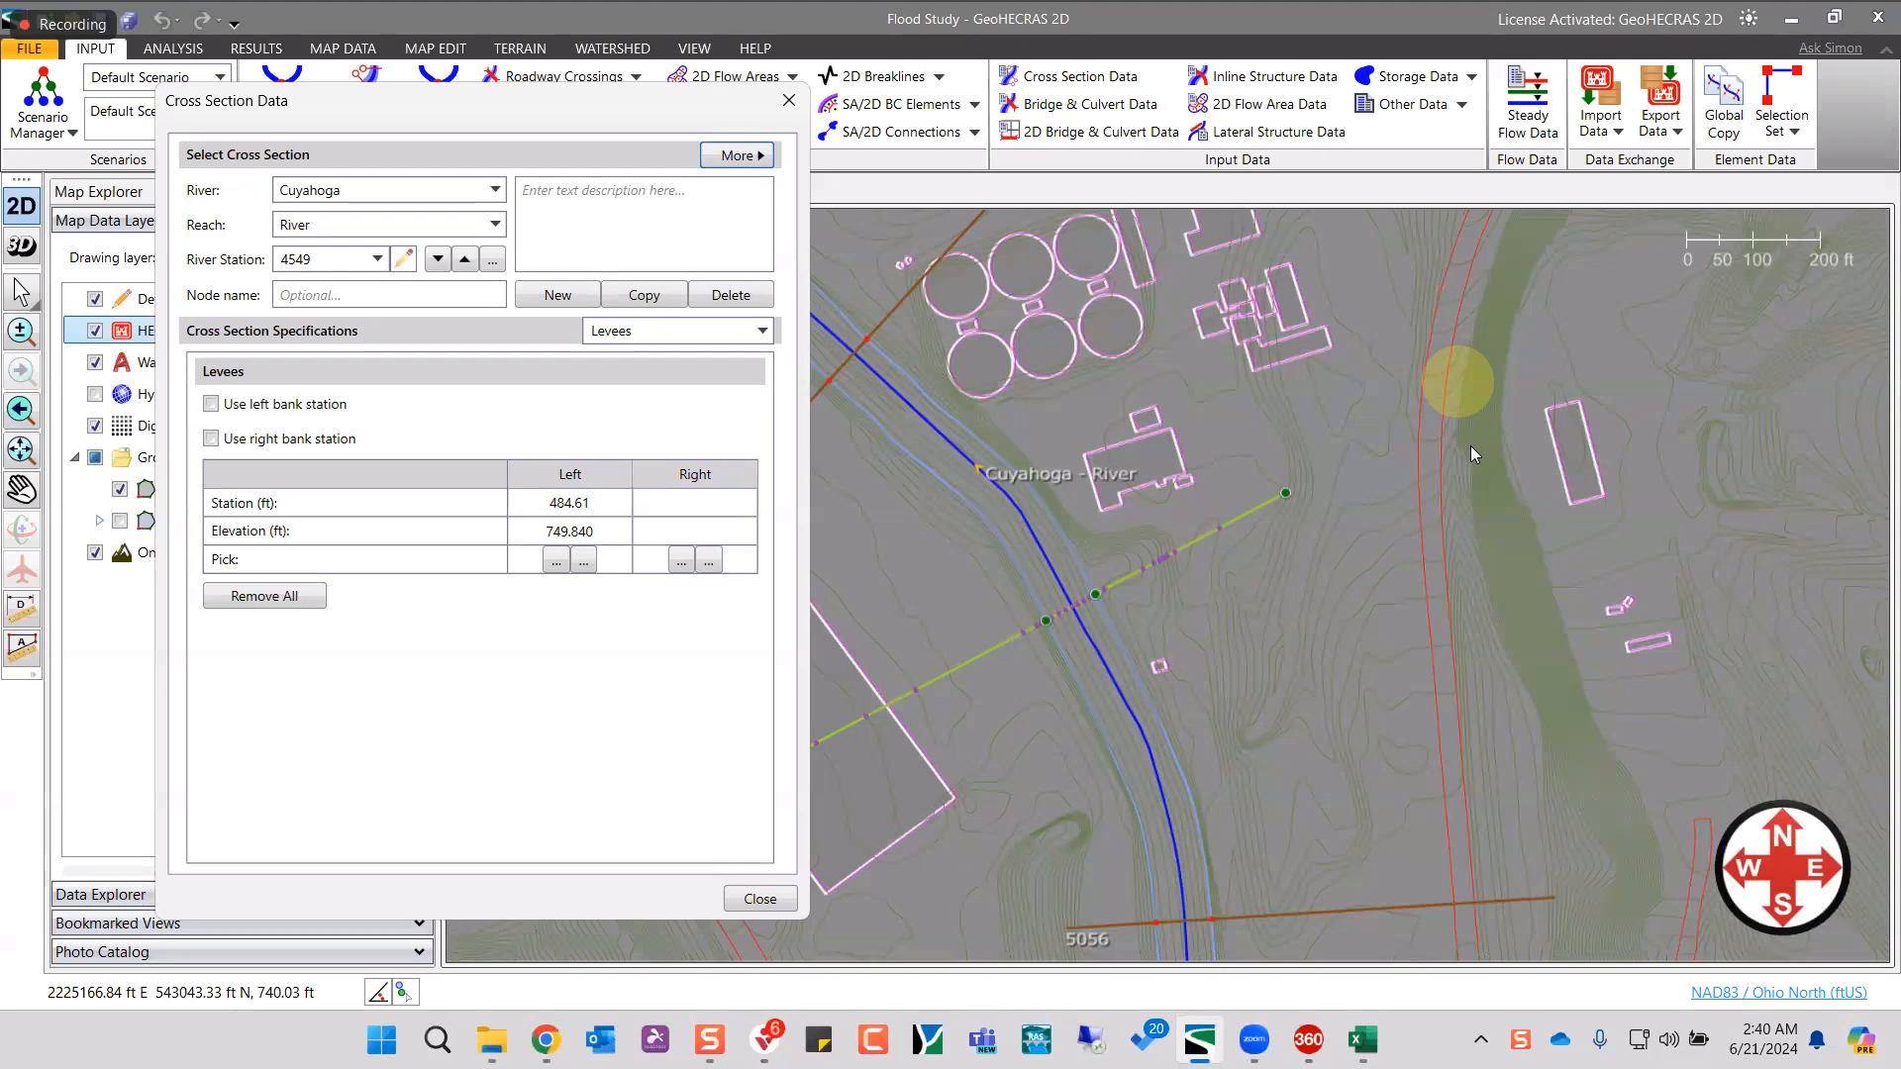
key("Return")
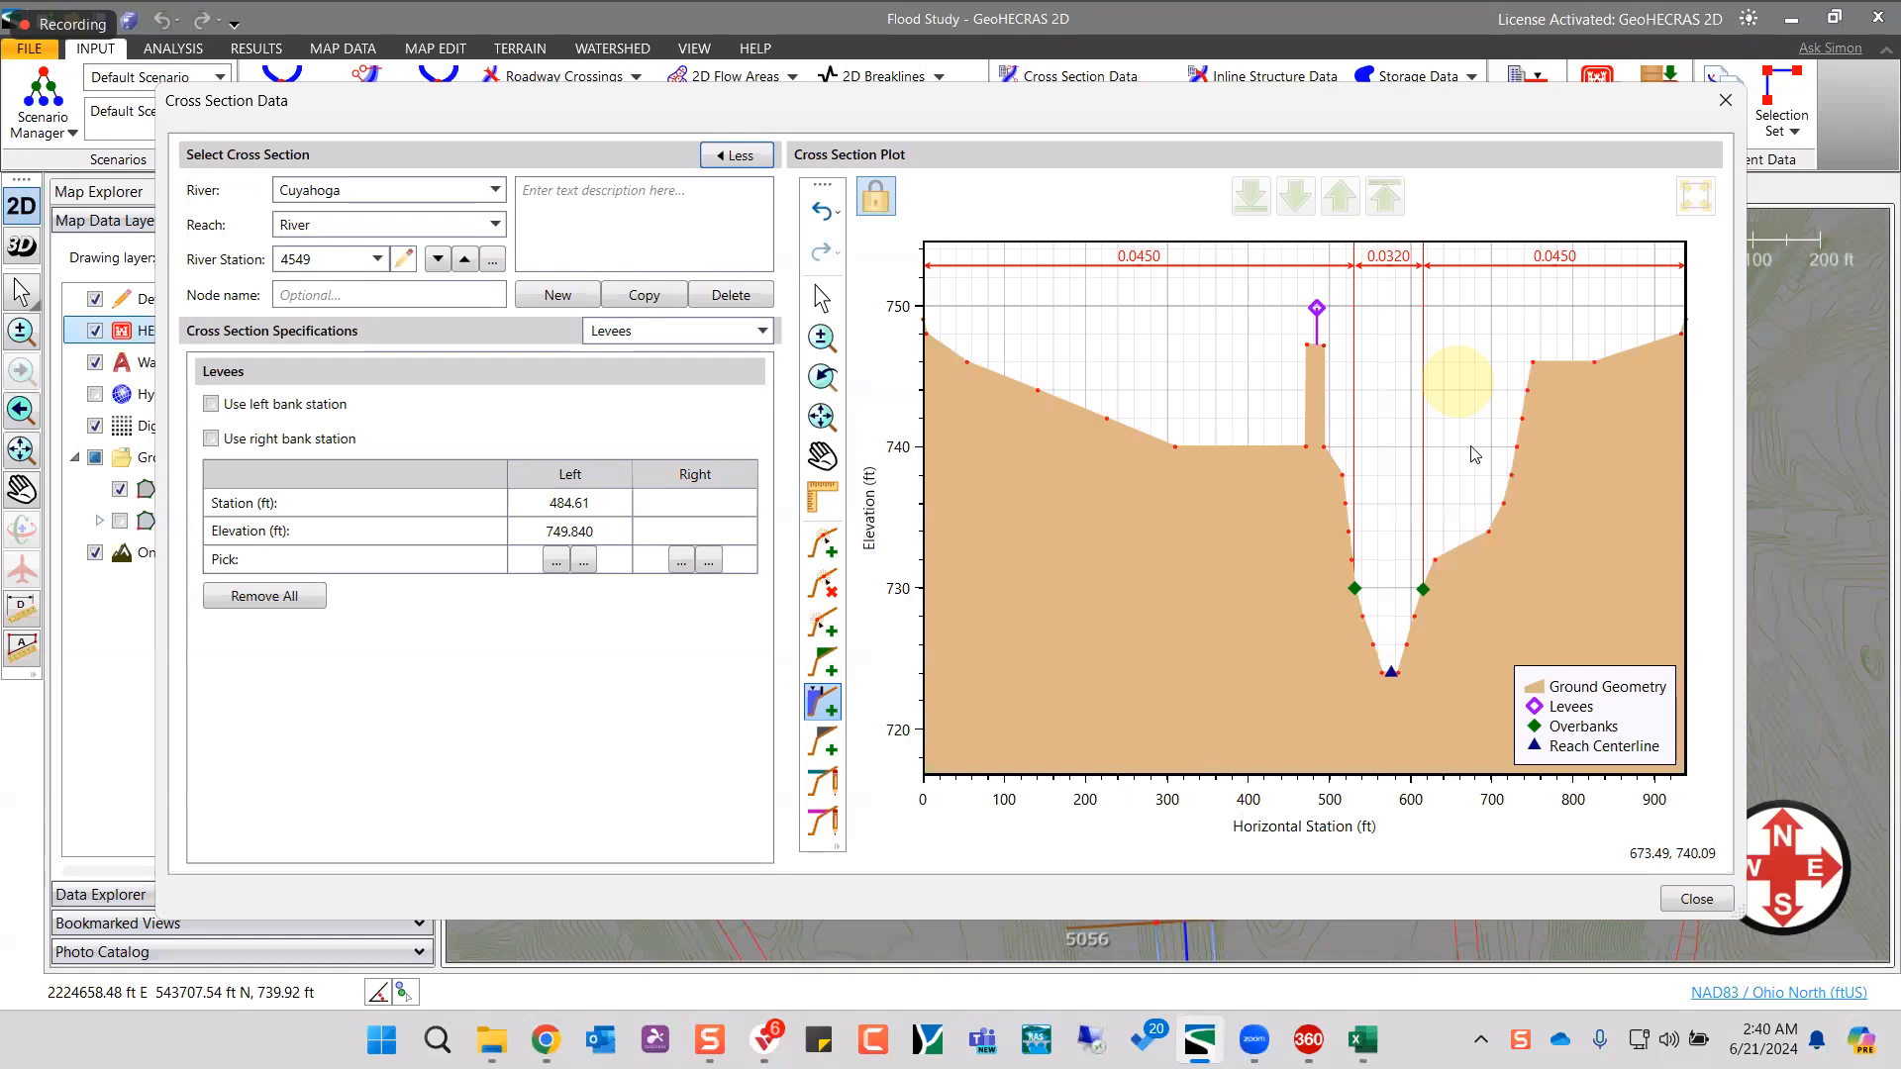
- Add a normal ineffective flow area on the right overbank at about station 627 ft and elevation 746 ft, and close the cross section data
left_click(1472, 449)
left_click(830, 671)
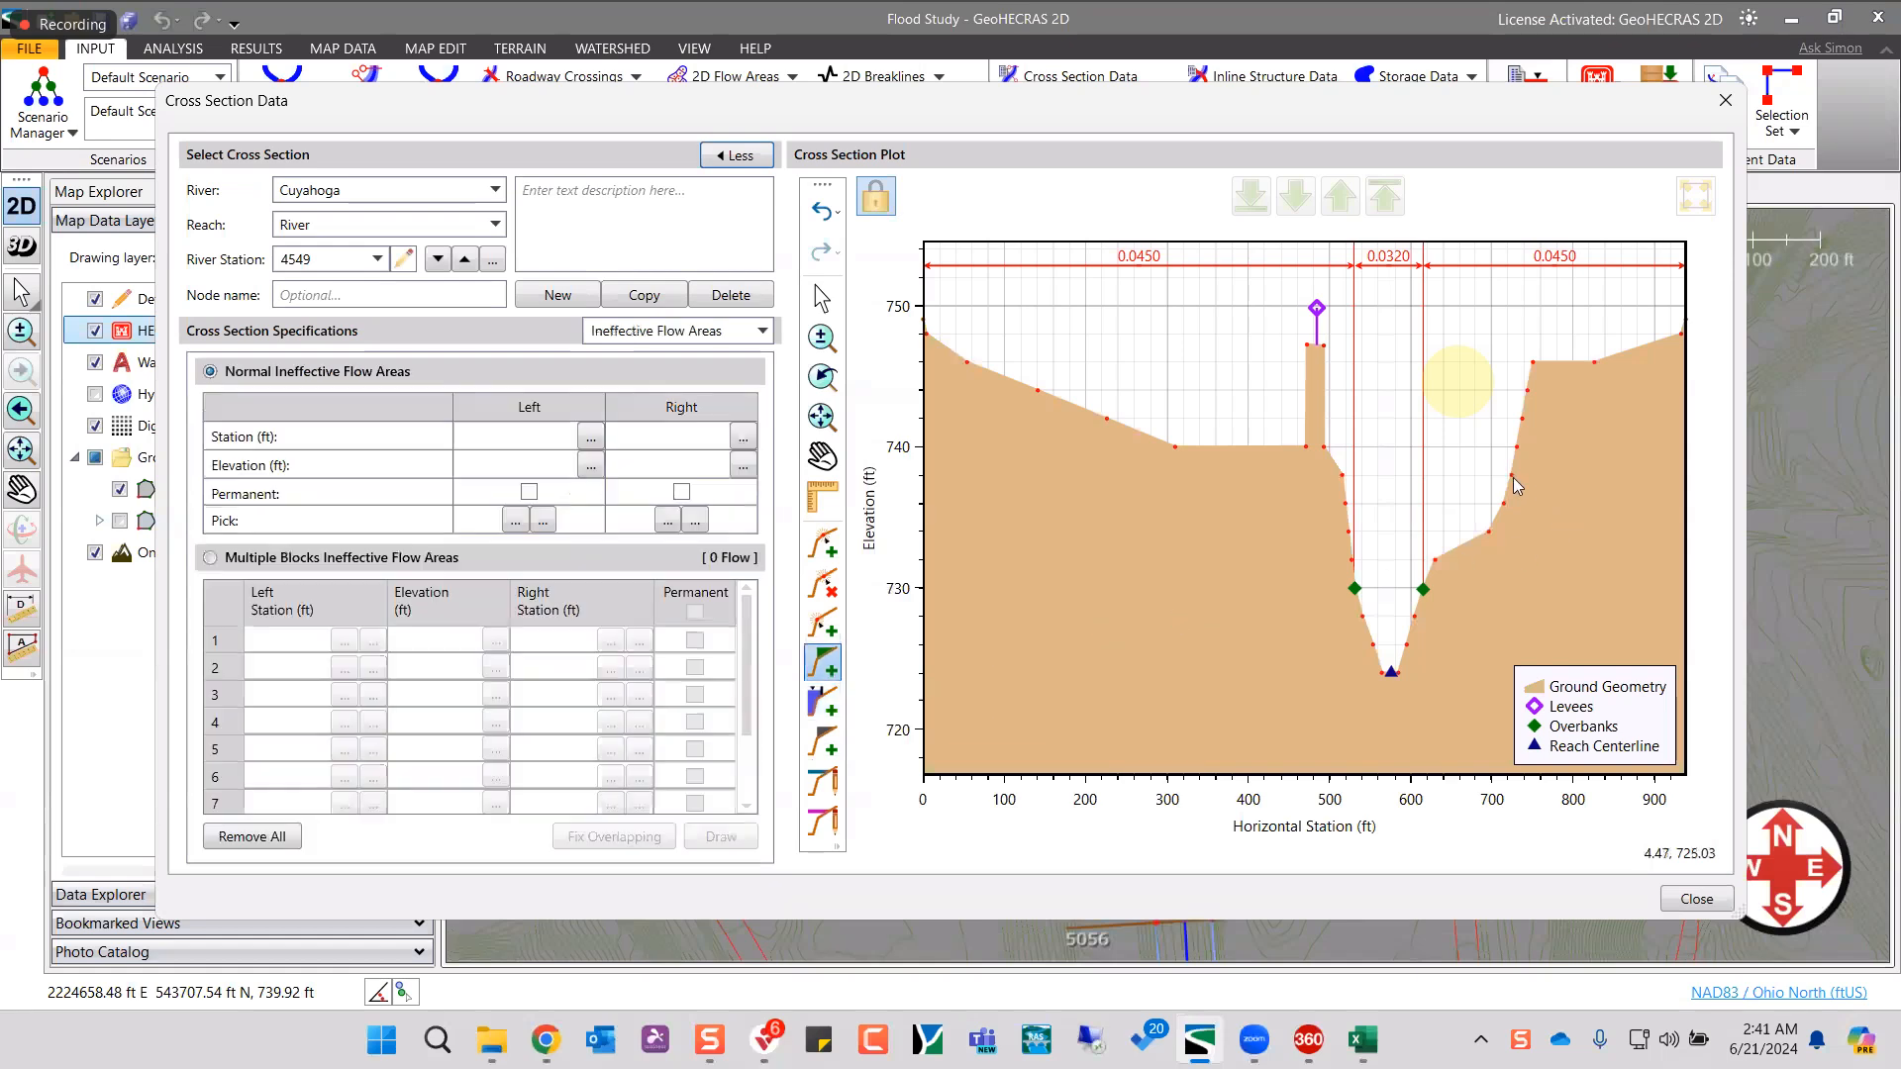
left_click(1434, 363)
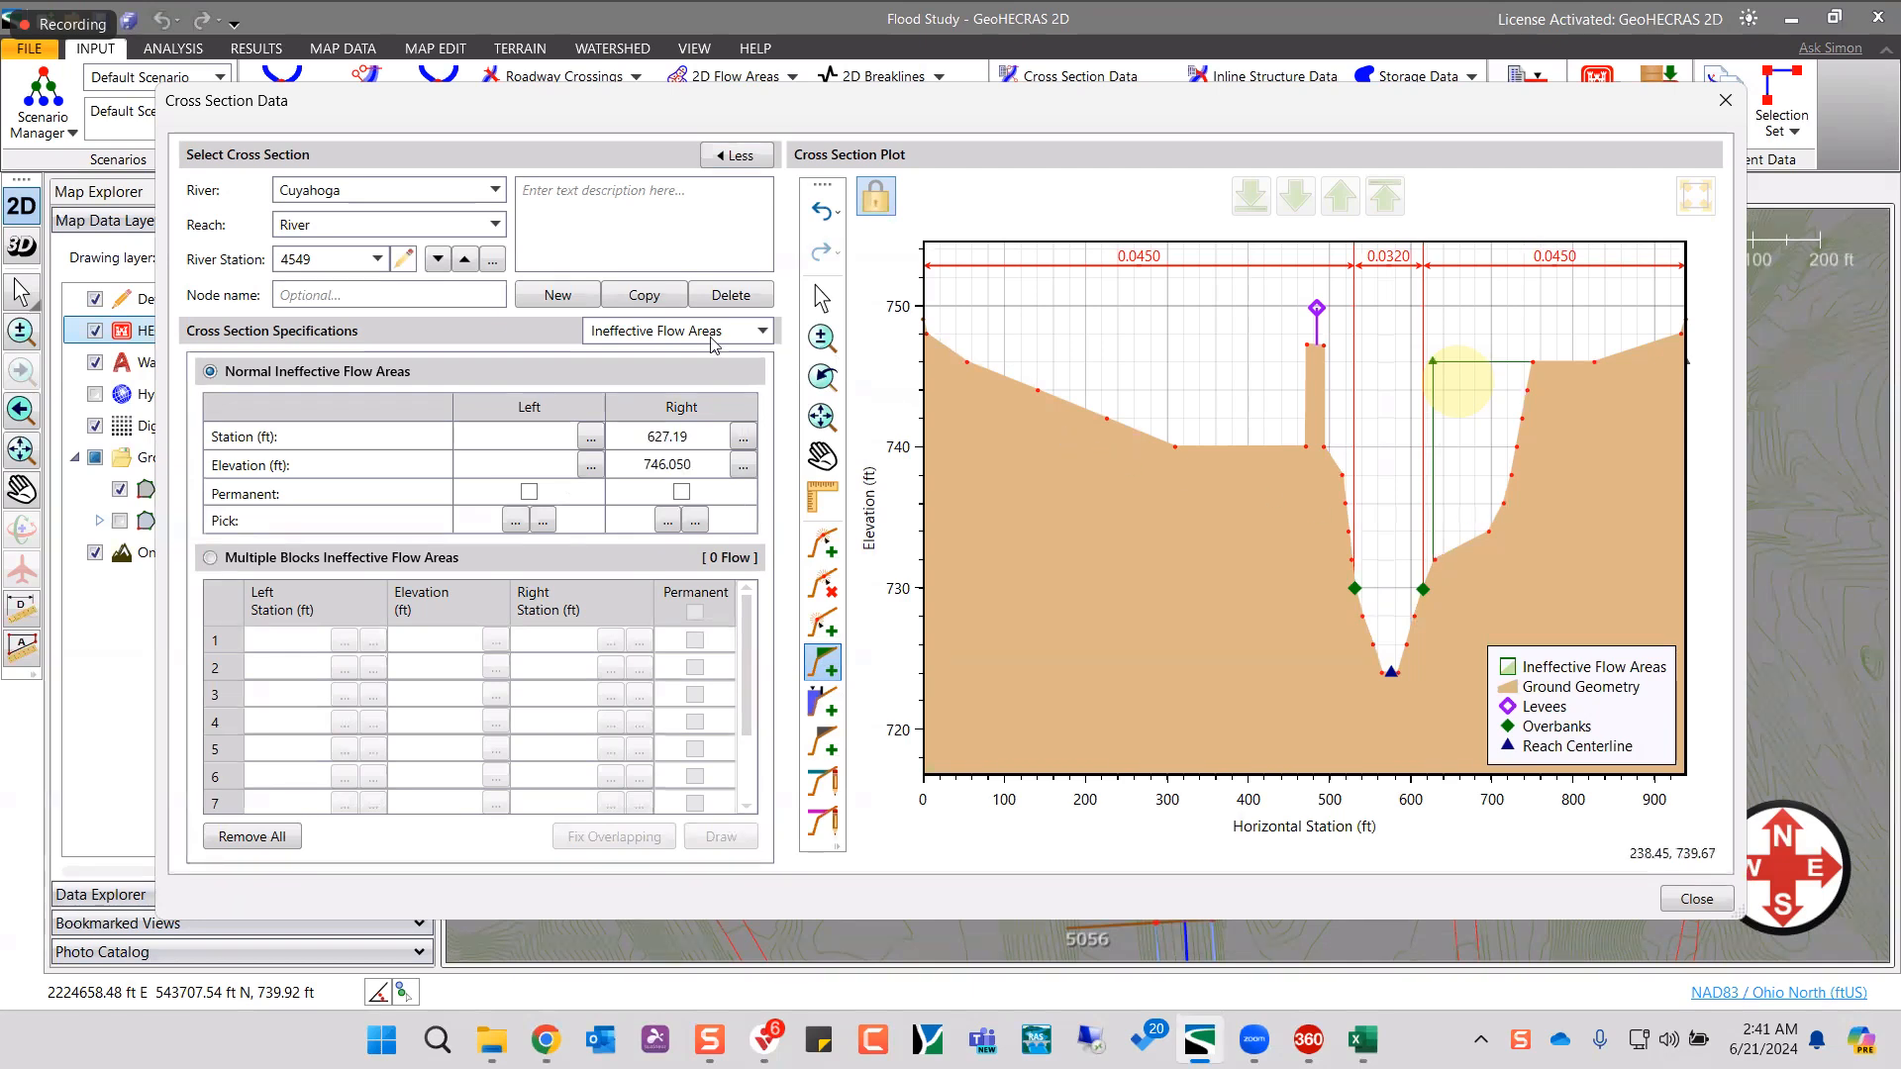
left_click(682, 465)
left_click(681, 492)
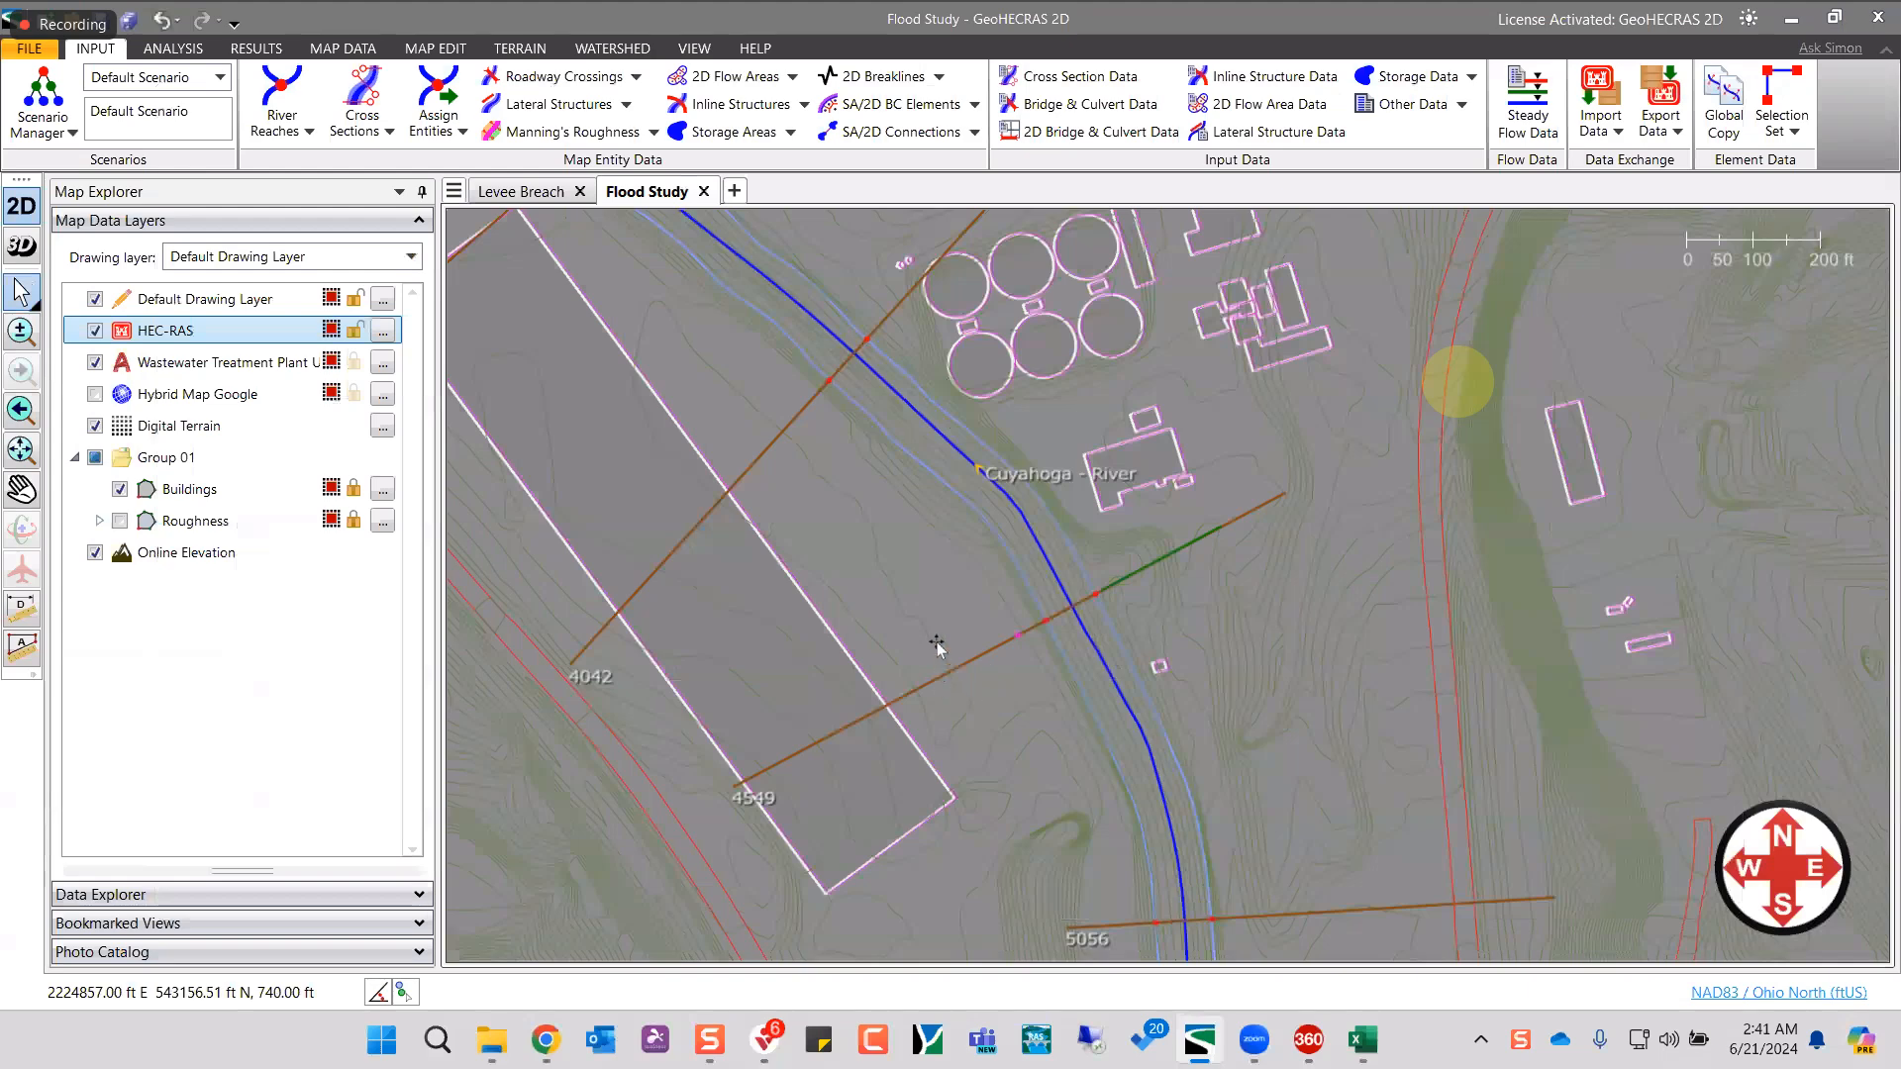
- Graphically resize and rotate the cross section at river station 4042 so it crosses the river and the treatment plant at a slightly changed angle
scroll(935, 662, "down", 1)
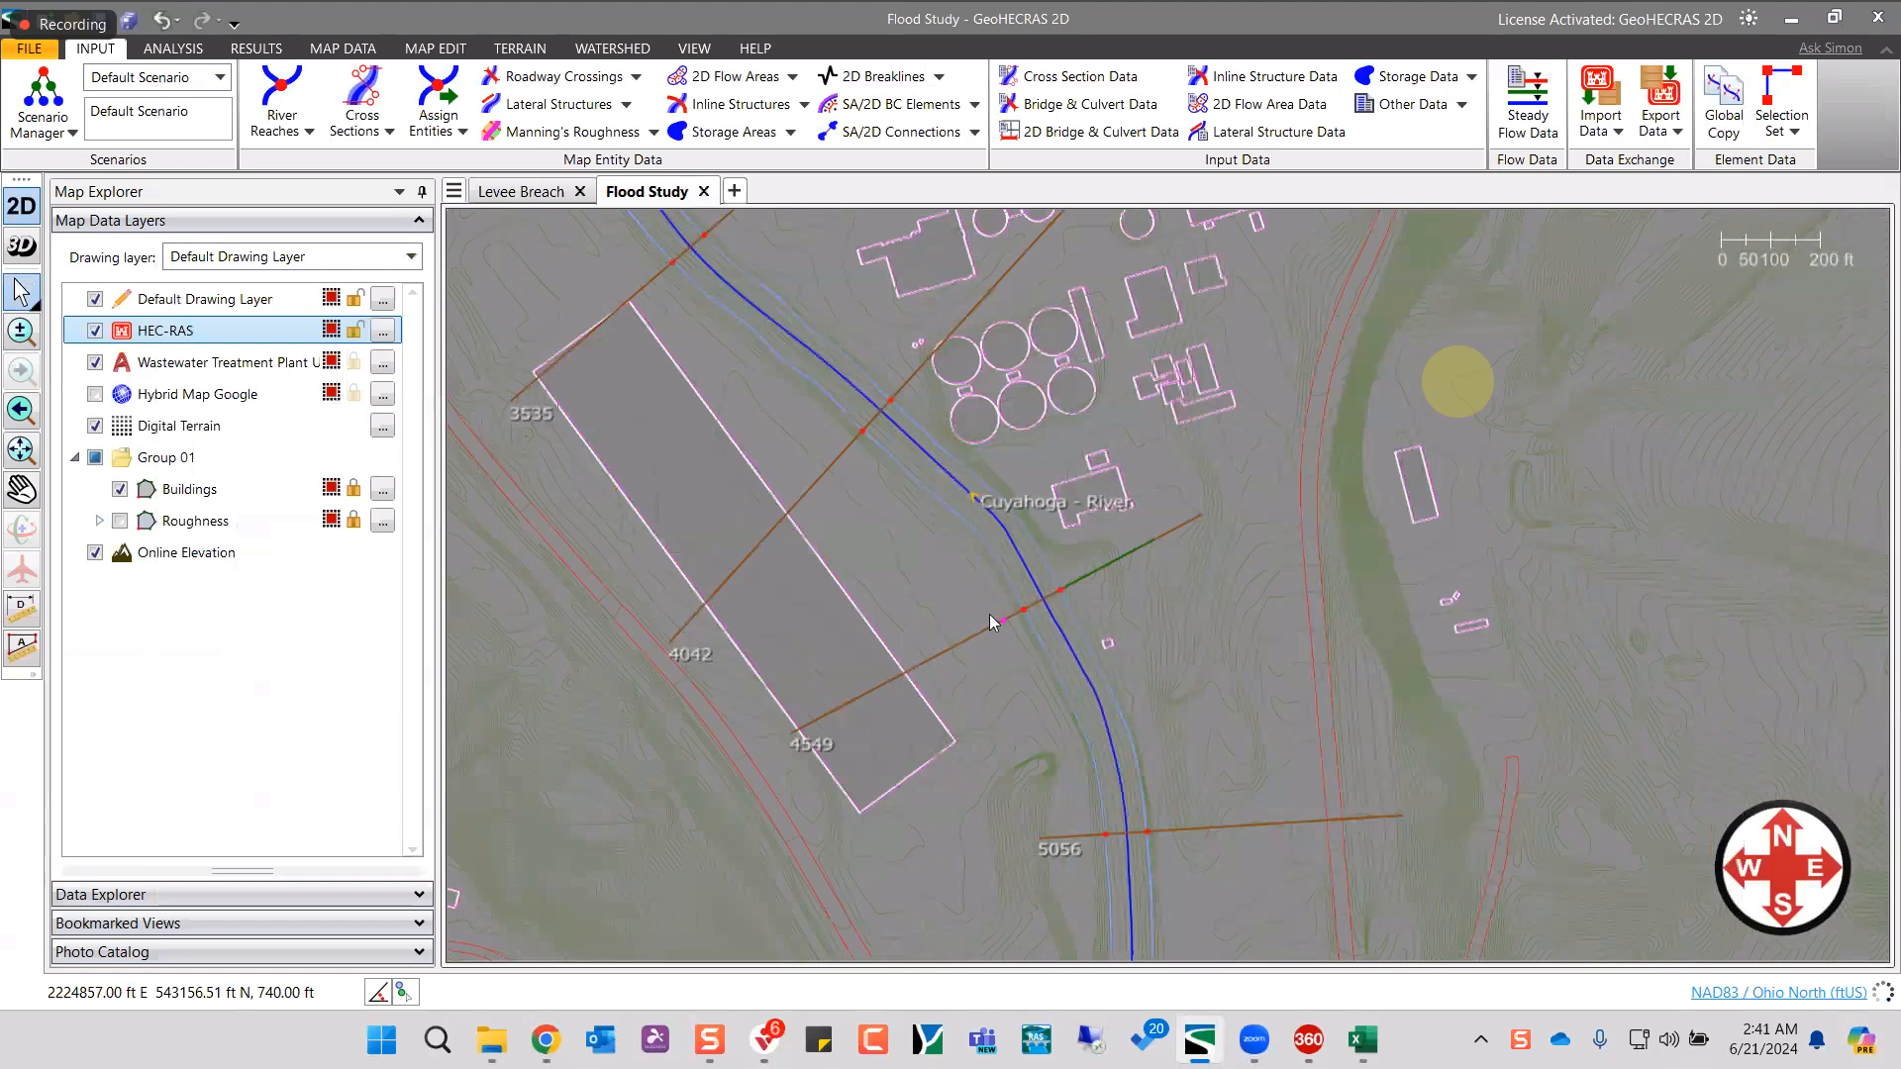
scroll(989, 614, "down", 2)
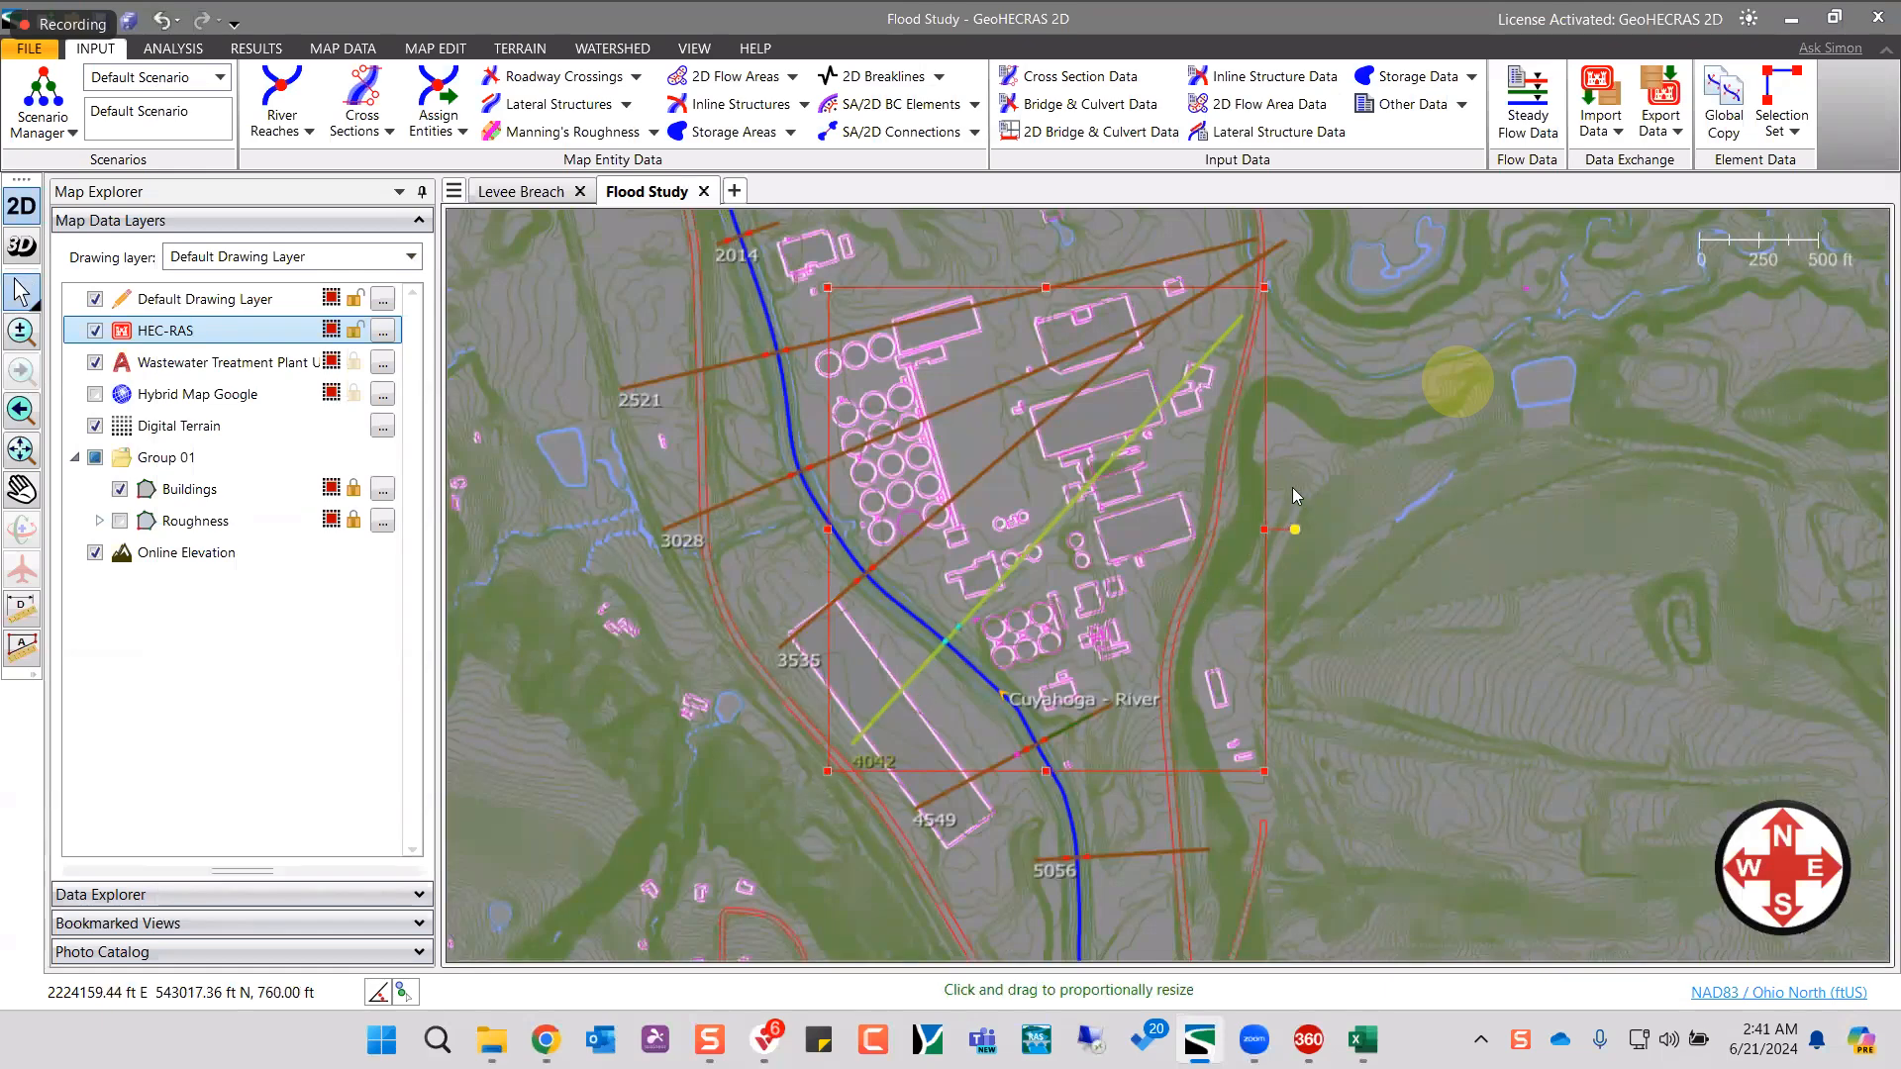
left_click_drag(828, 771, 678, 938)
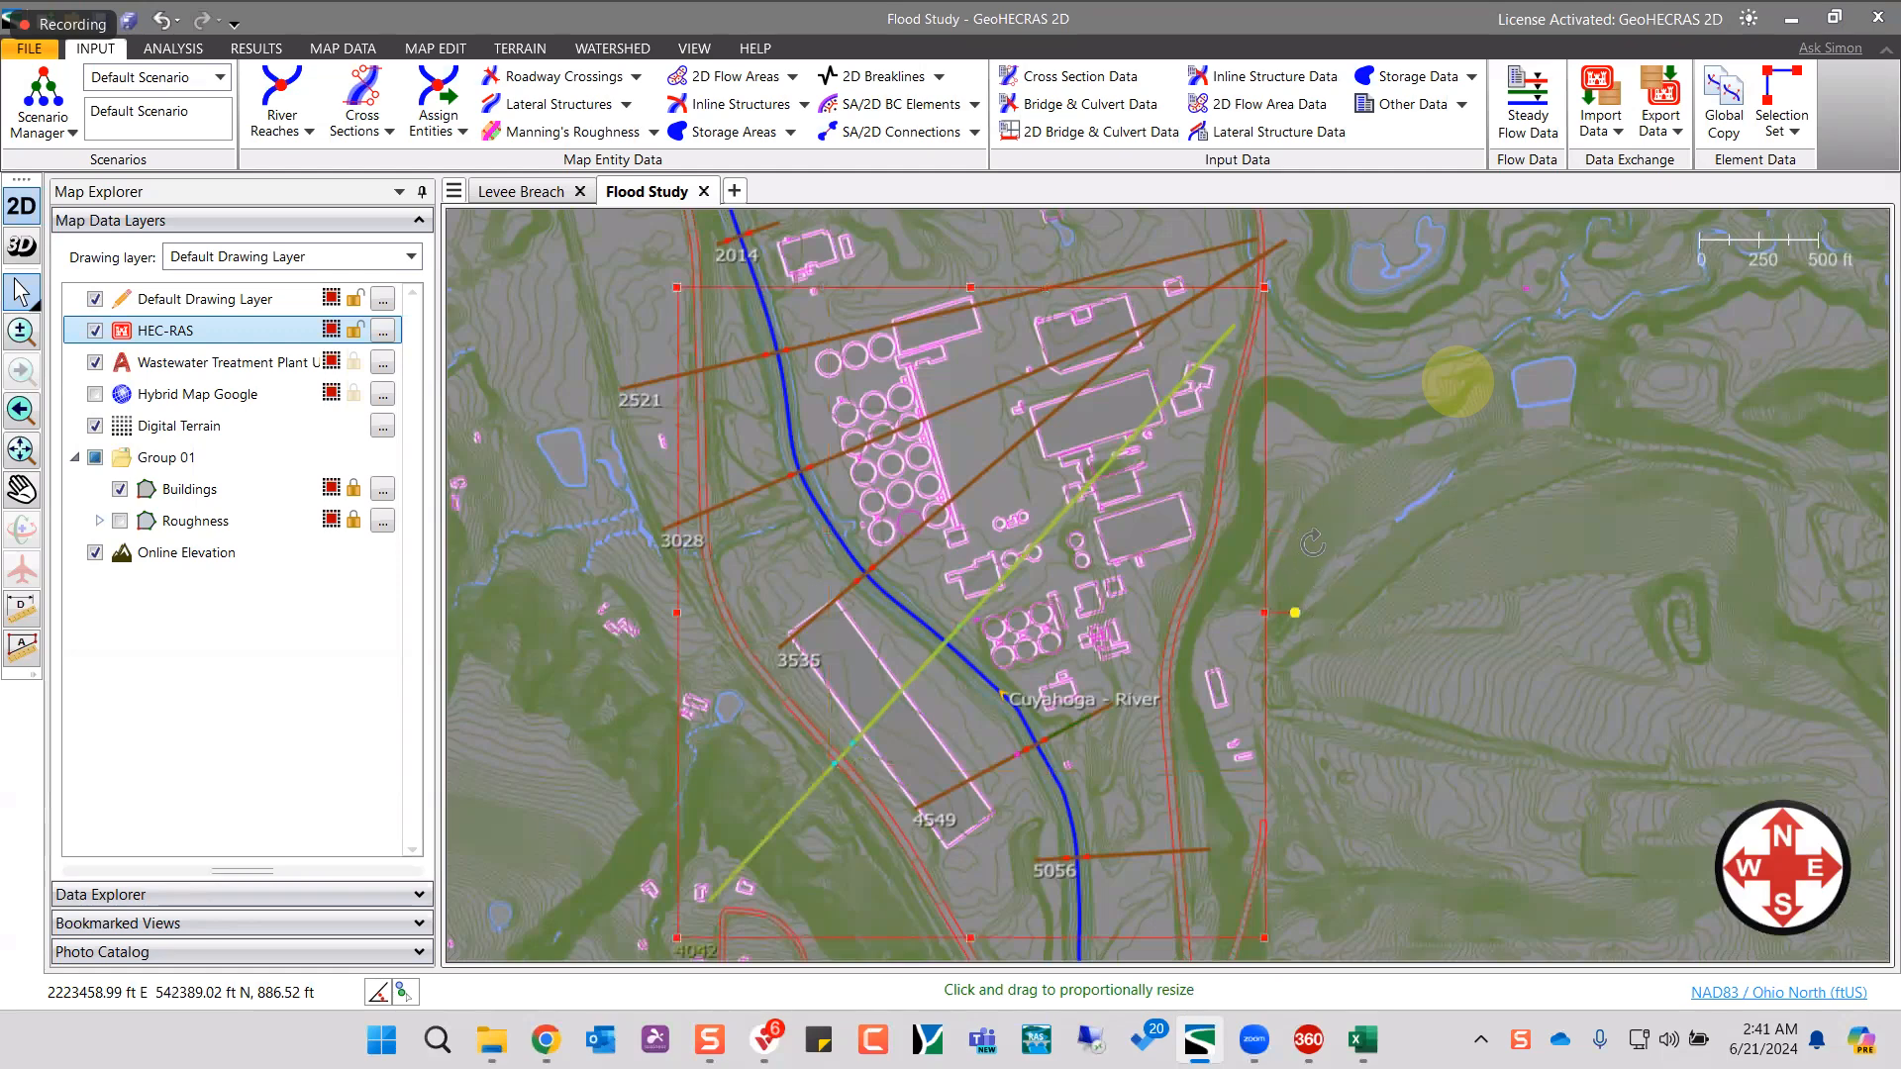
left_click_drag(1313, 543, 1301, 507)
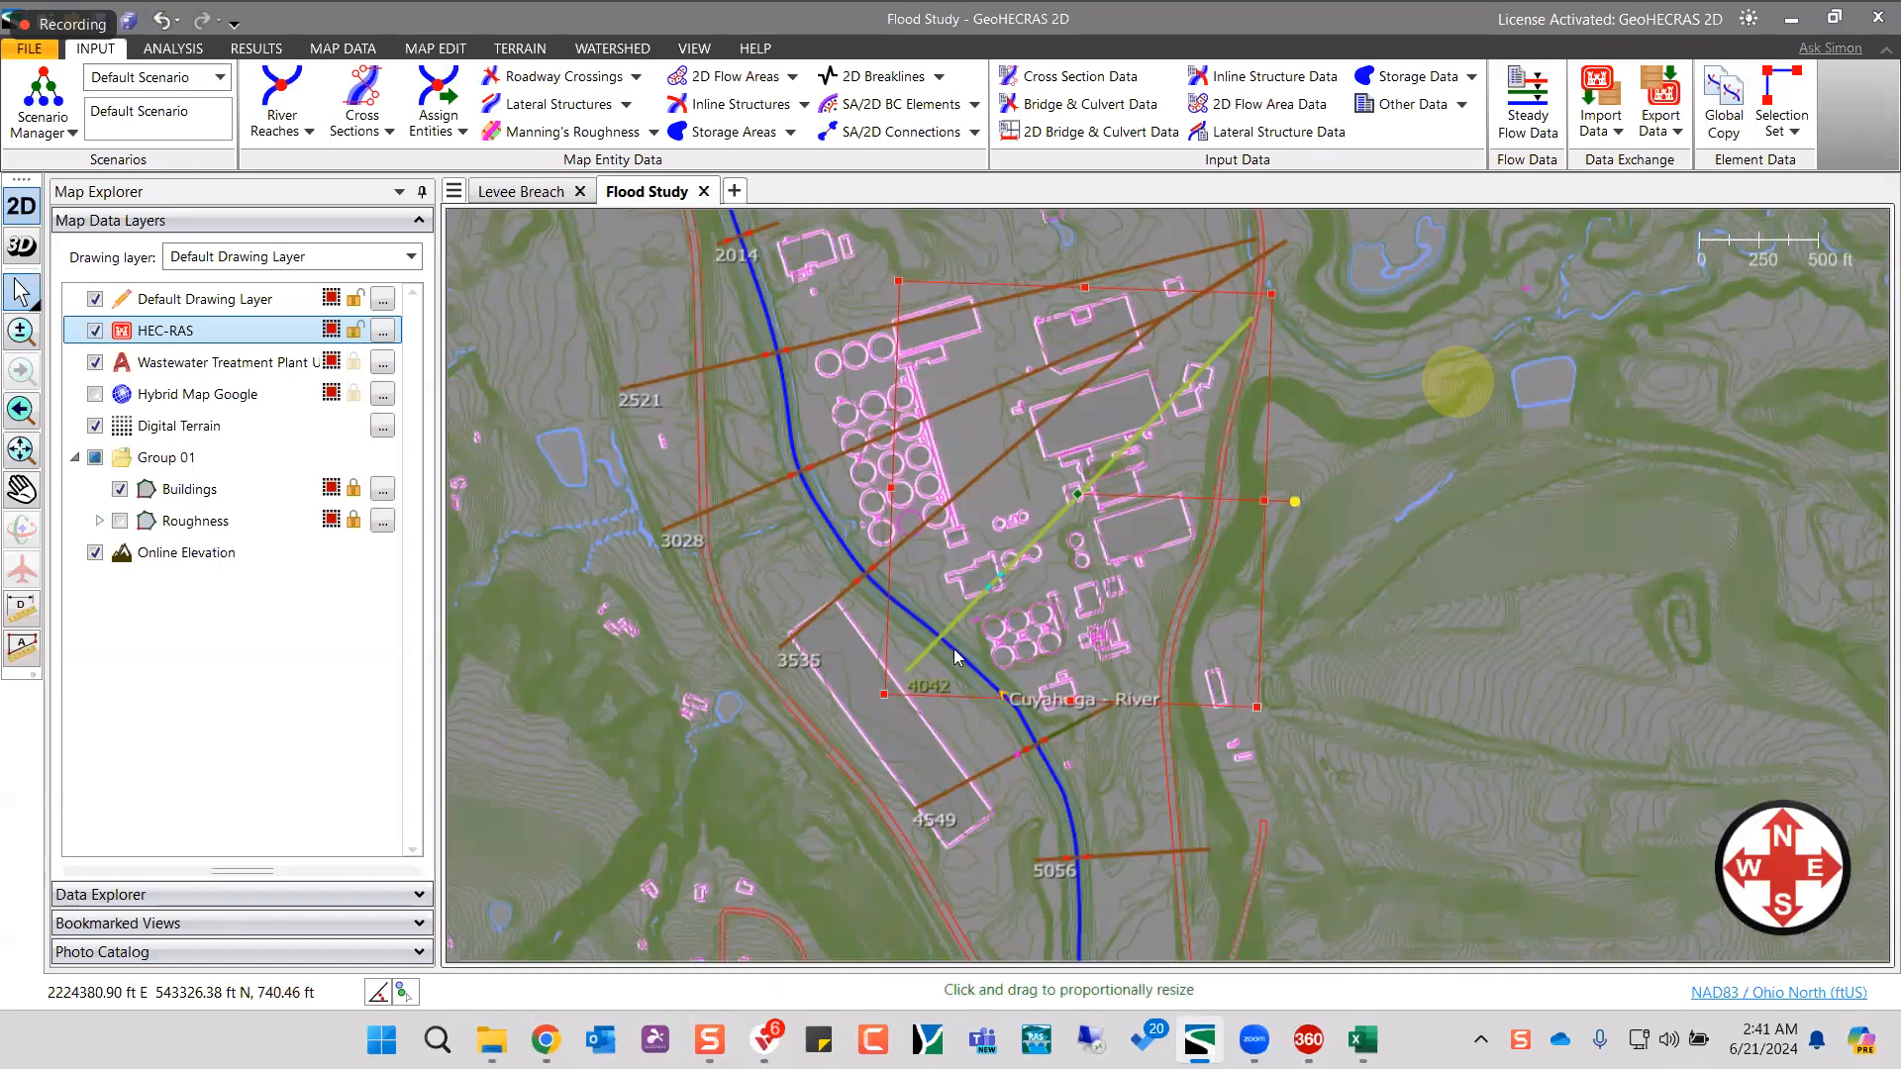
left_click_drag(884, 694, 852, 727)
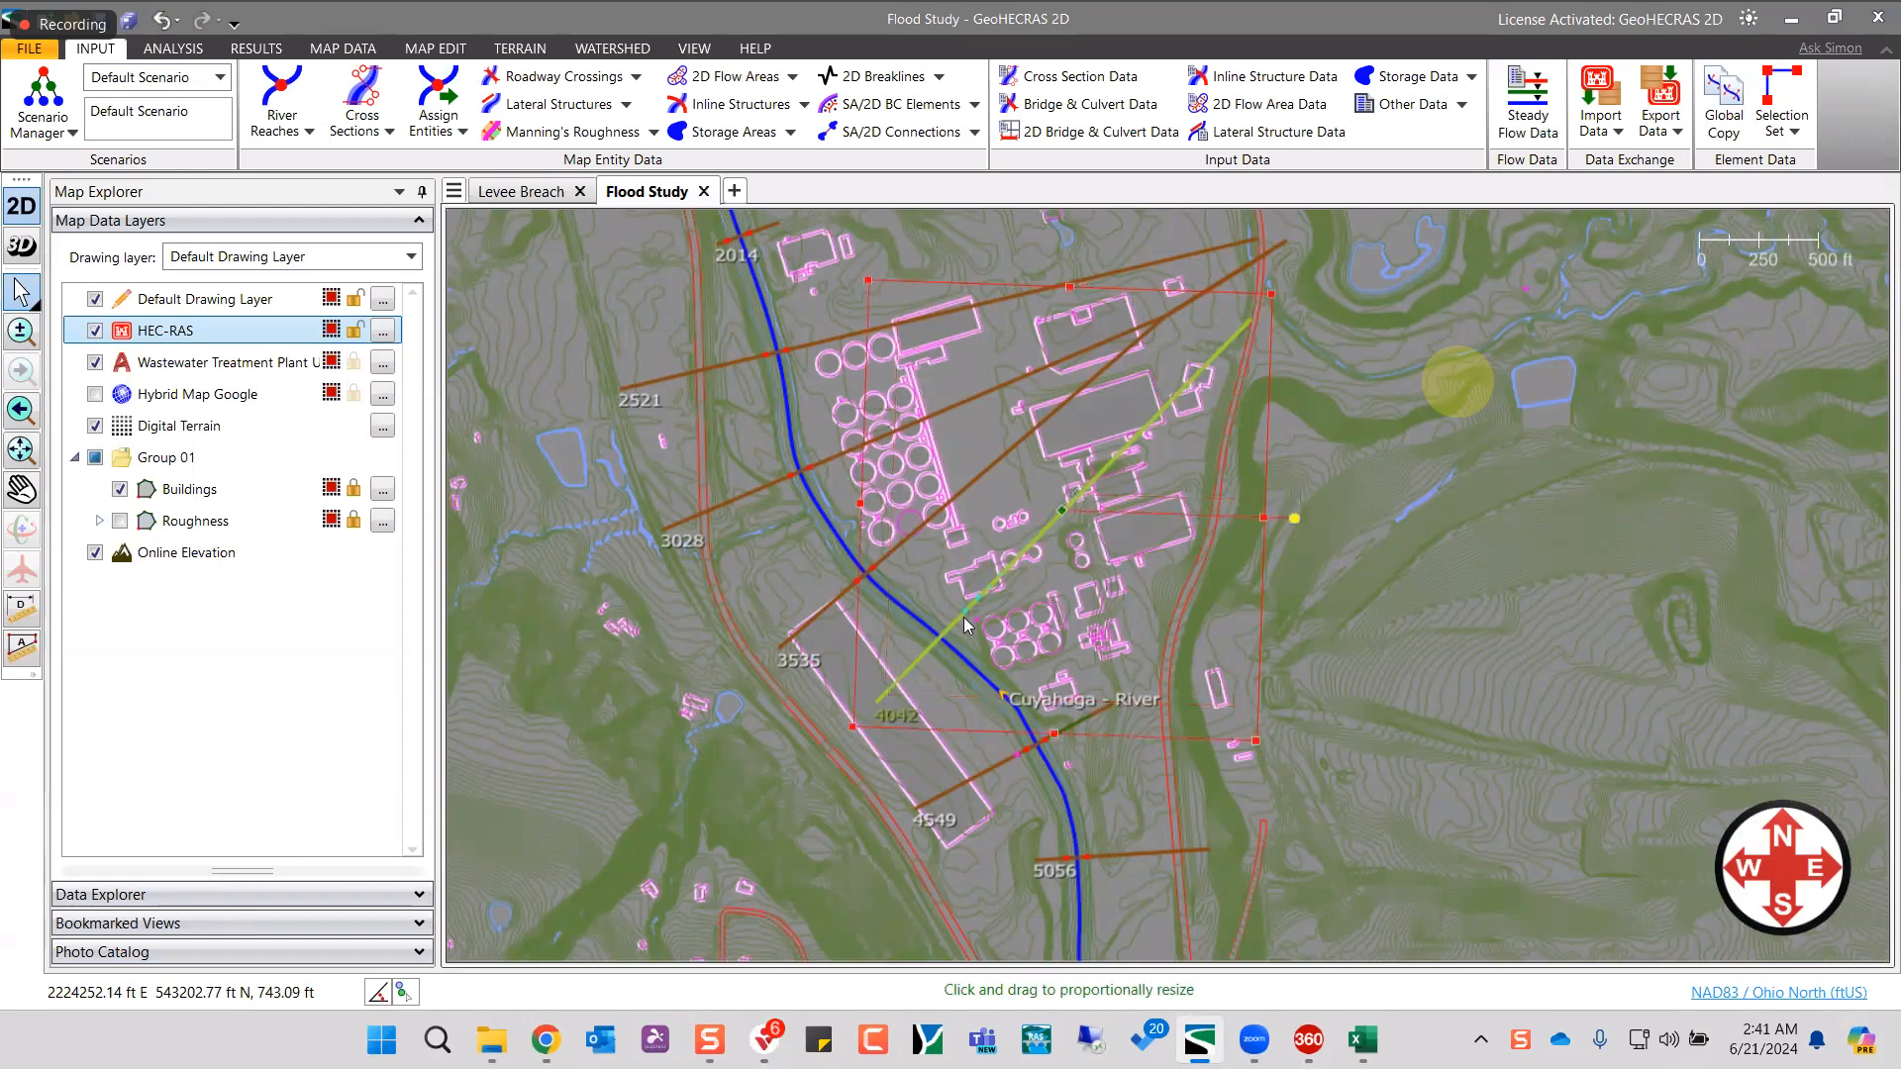
left_click(1067, 598)
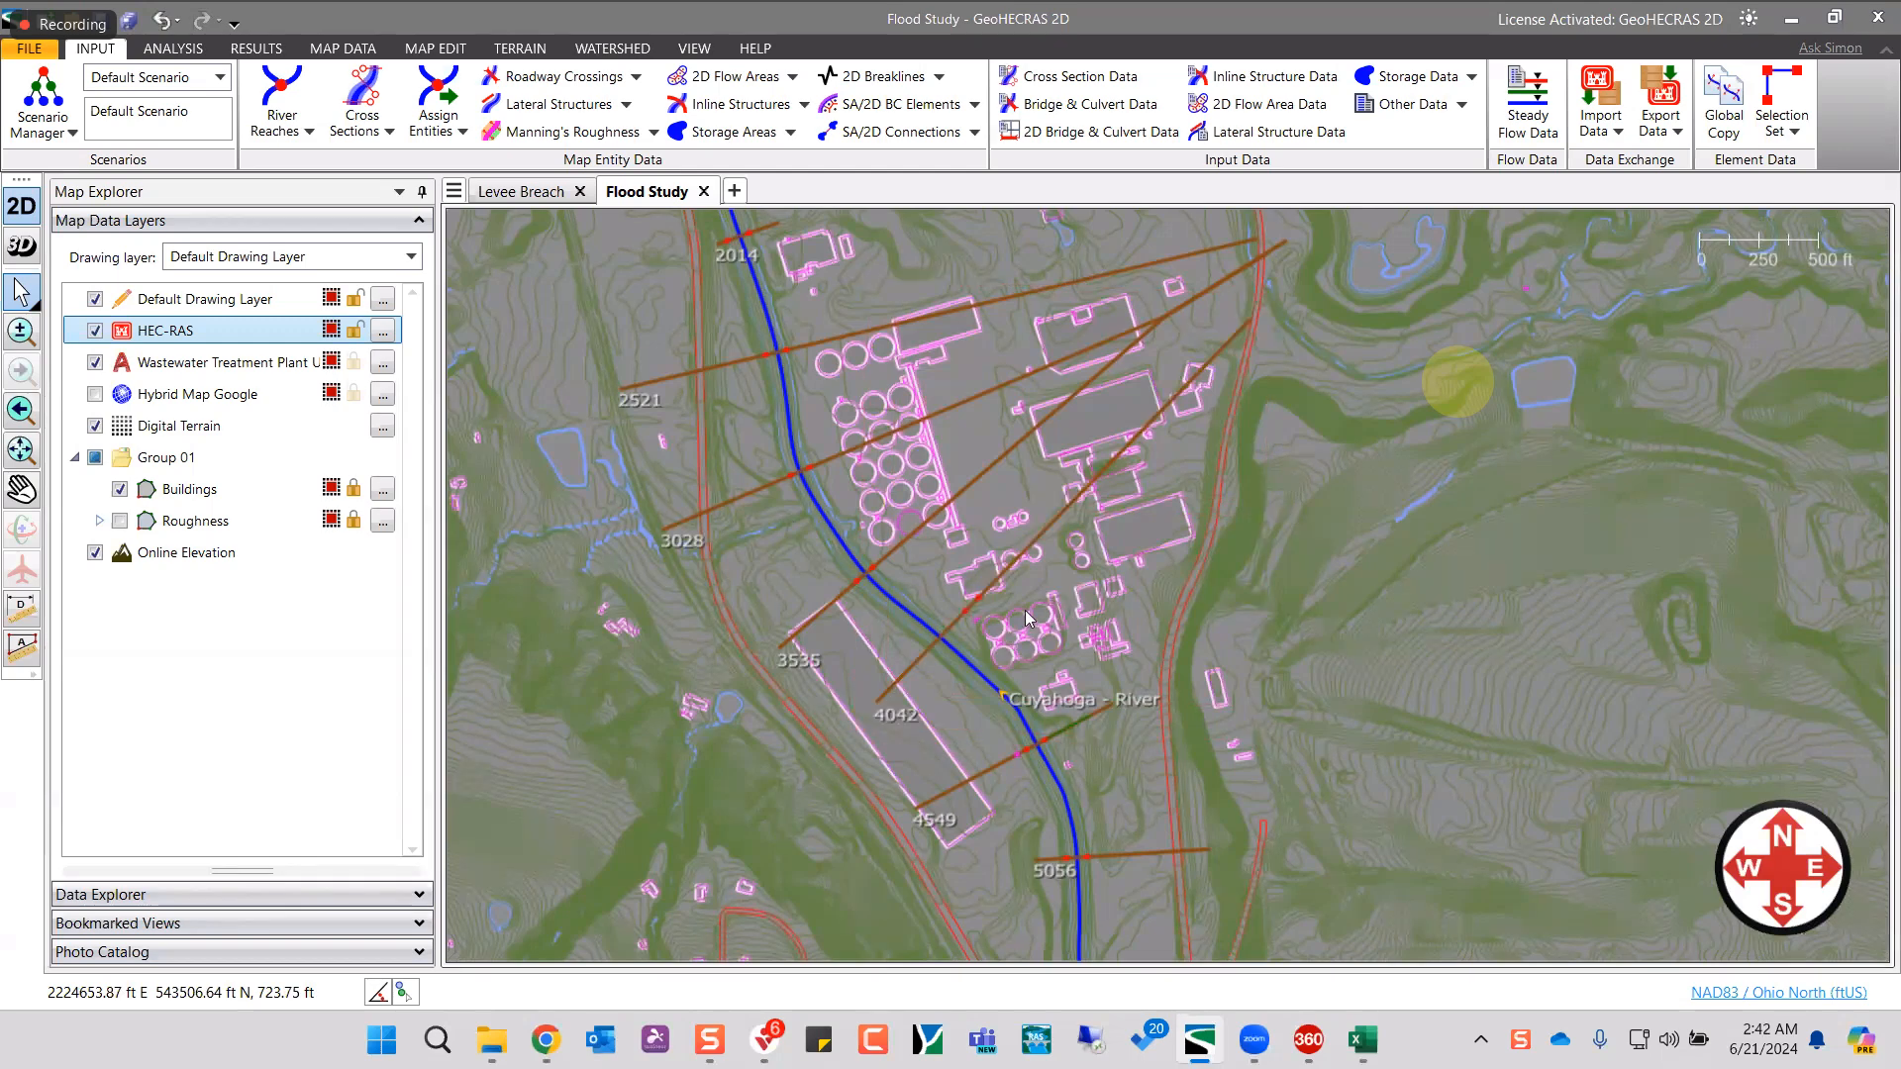
- Inspect the adjusted cross section at river station 4042 and open geometry extraction for it
scroll(1020, 600, "up", 3)
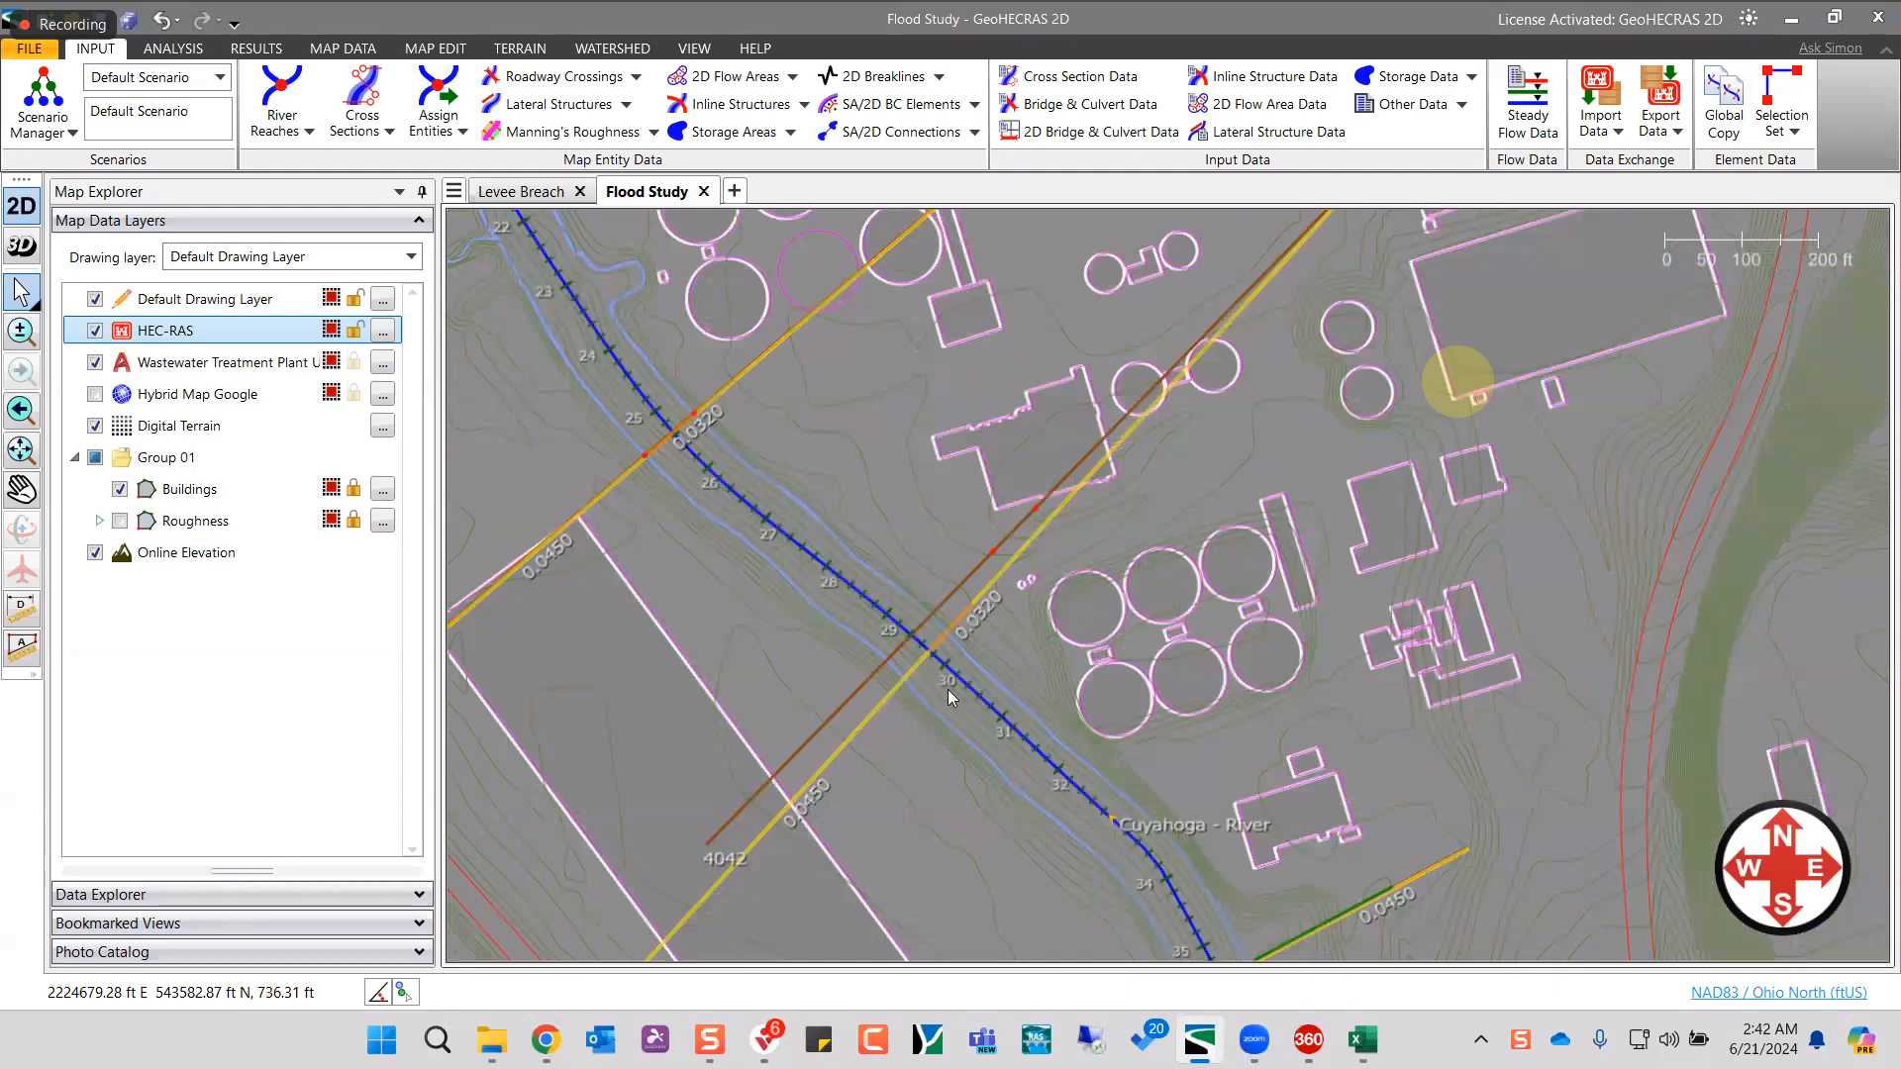
scroll(905, 688, "down", 5)
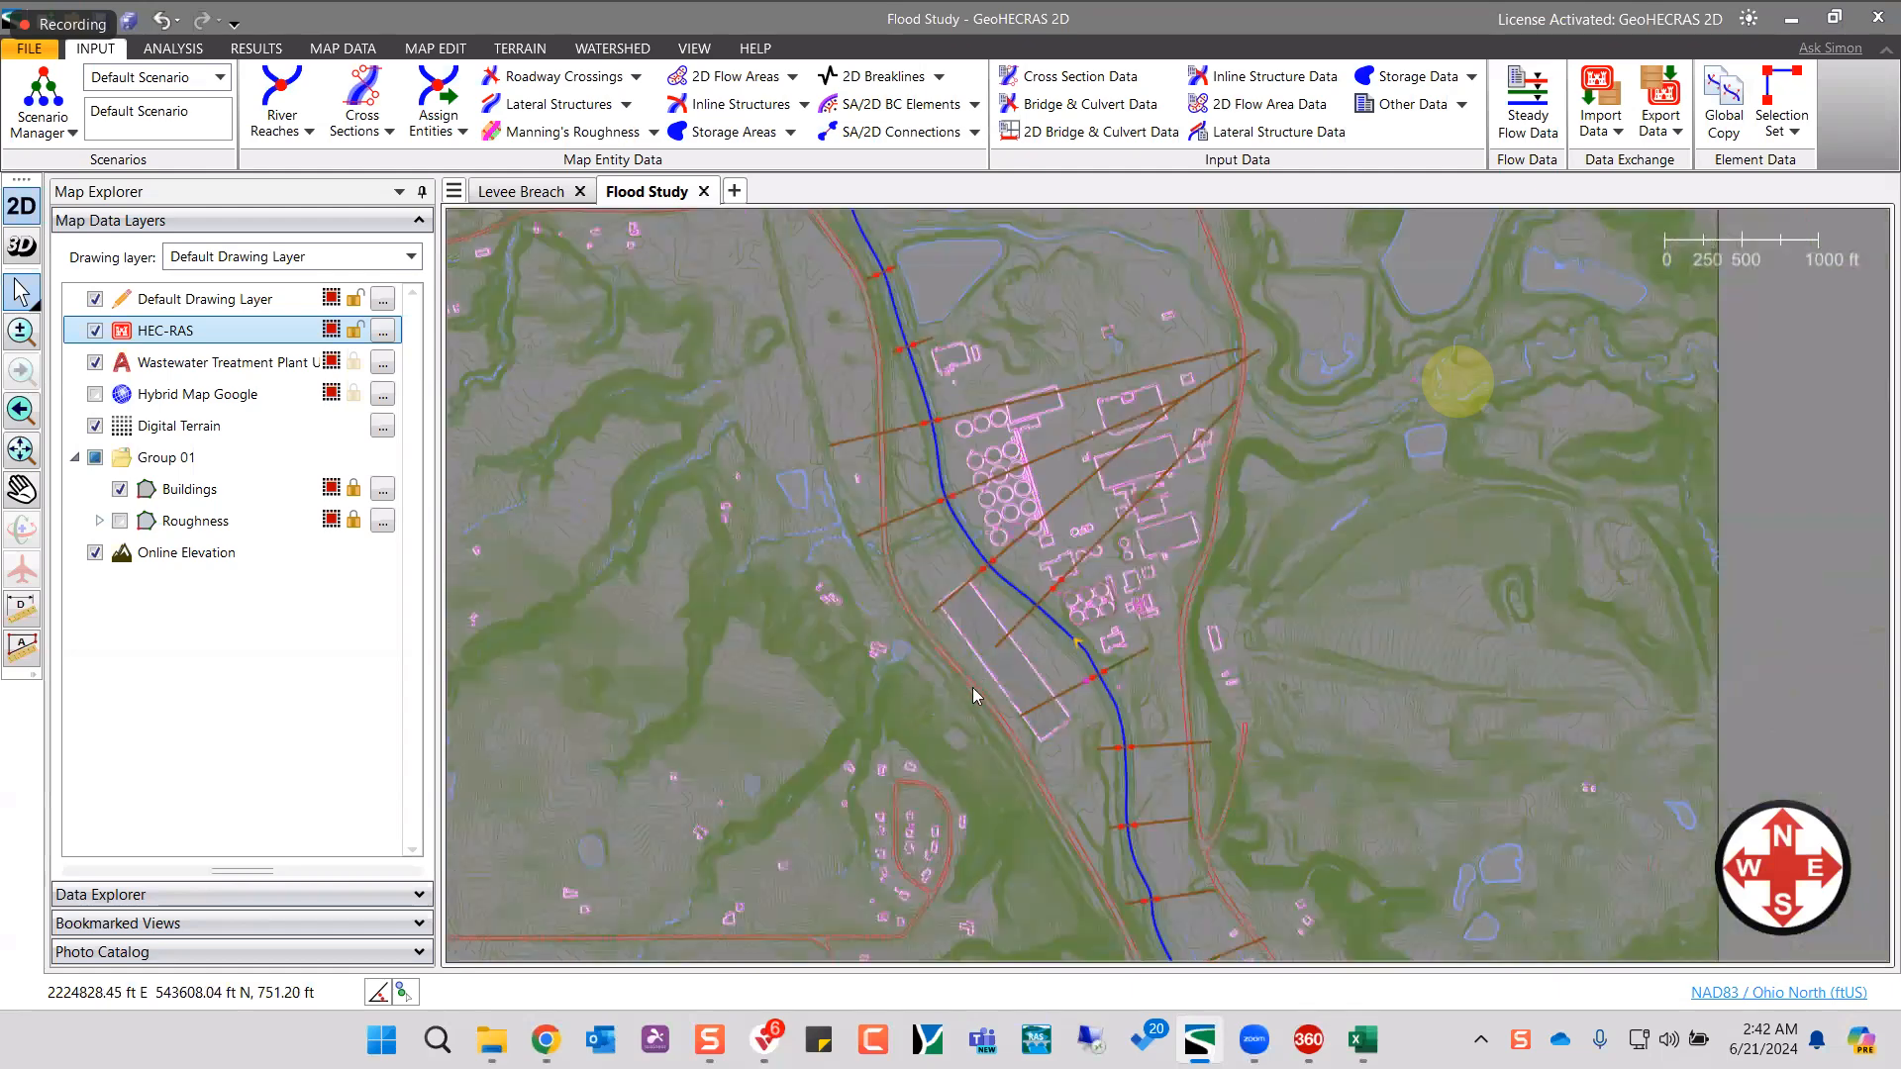
scroll(931, 685, "up", 2)
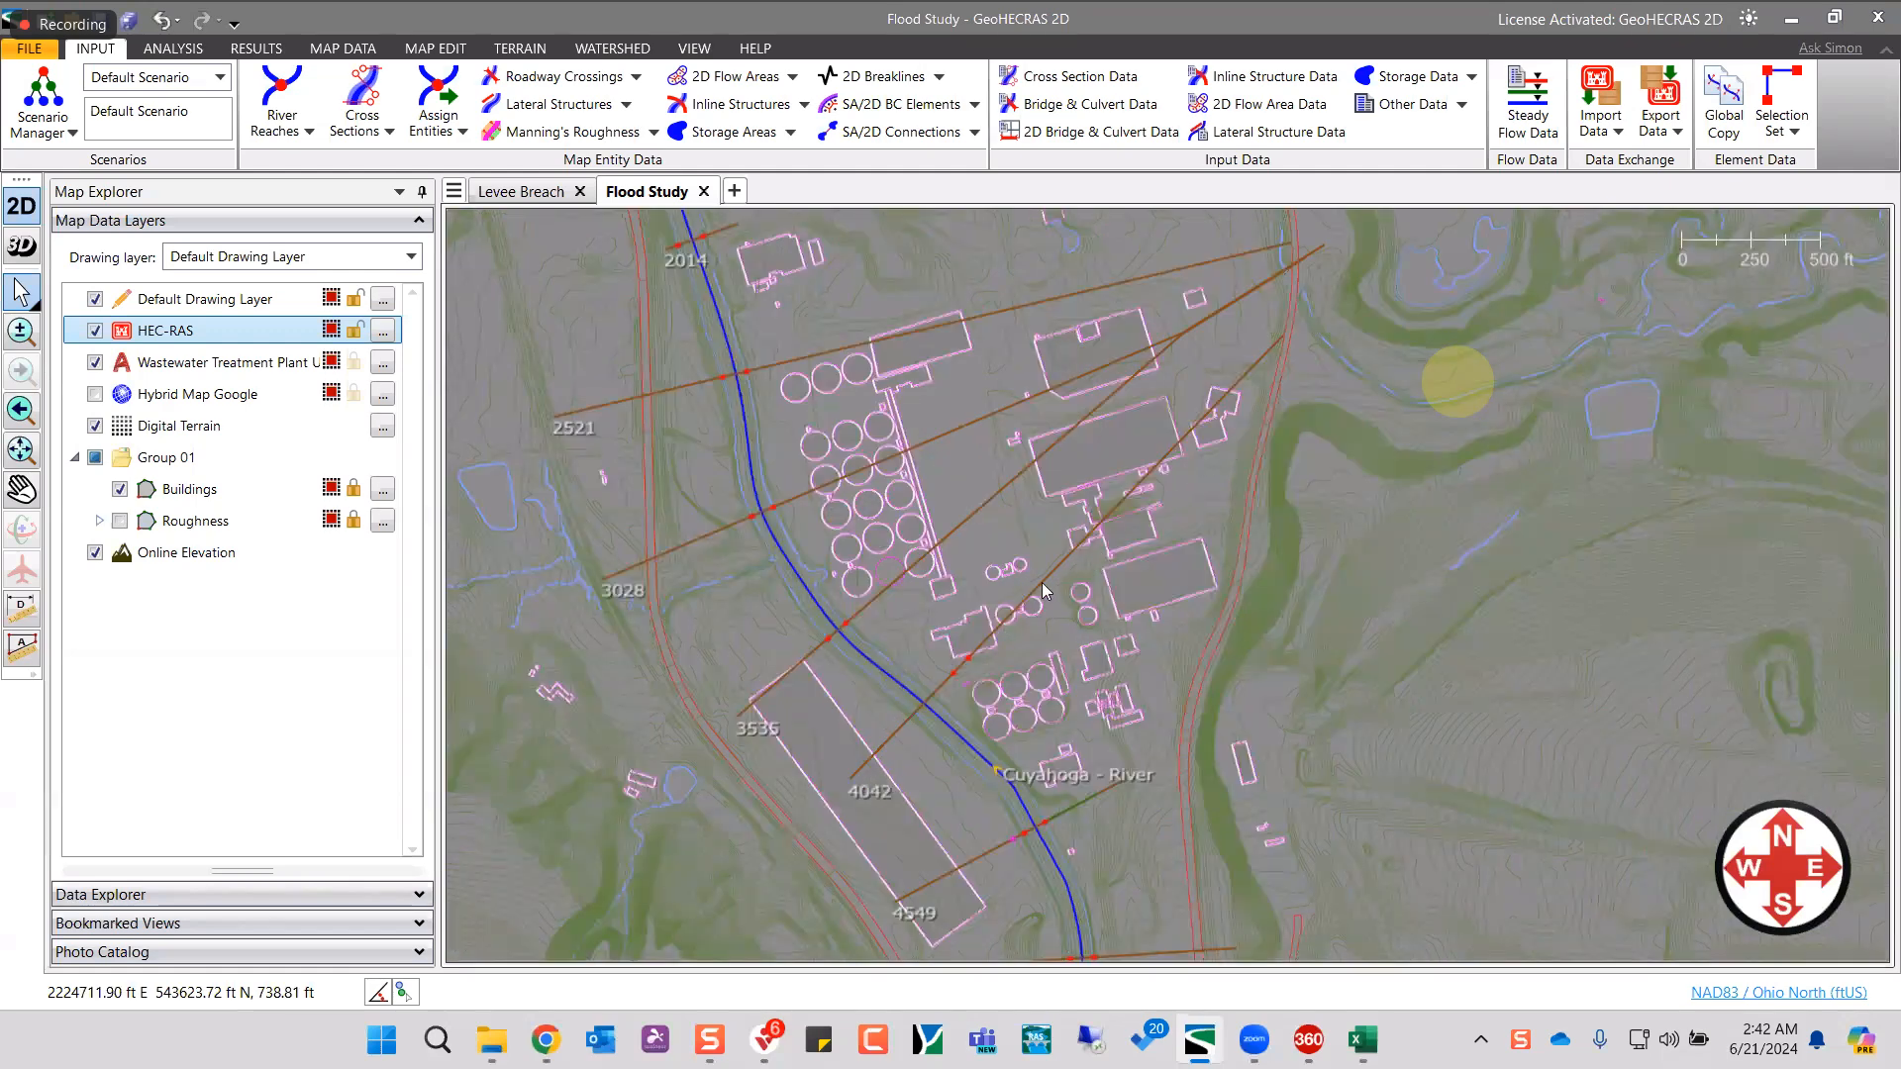
key("ctrl")
left_click(1042, 582)
right_click(1042, 582)
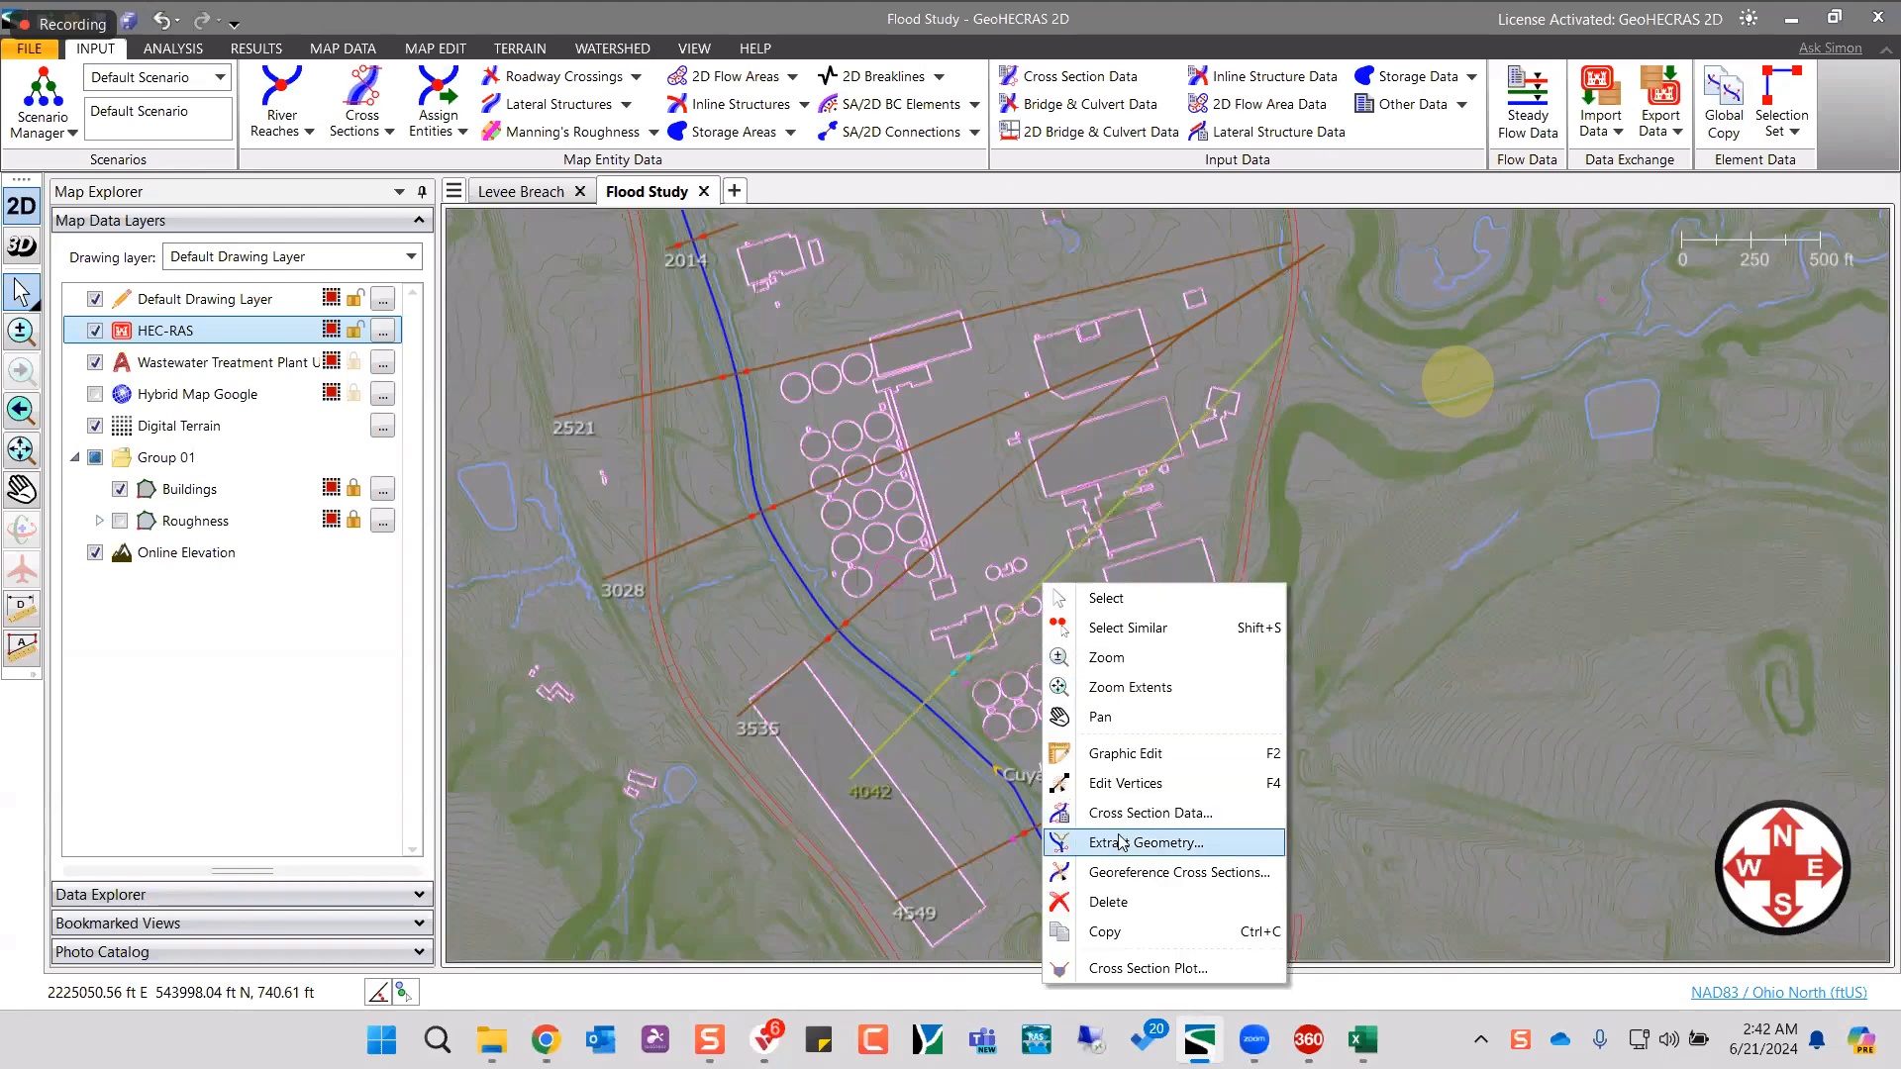
left_click(1121, 843)
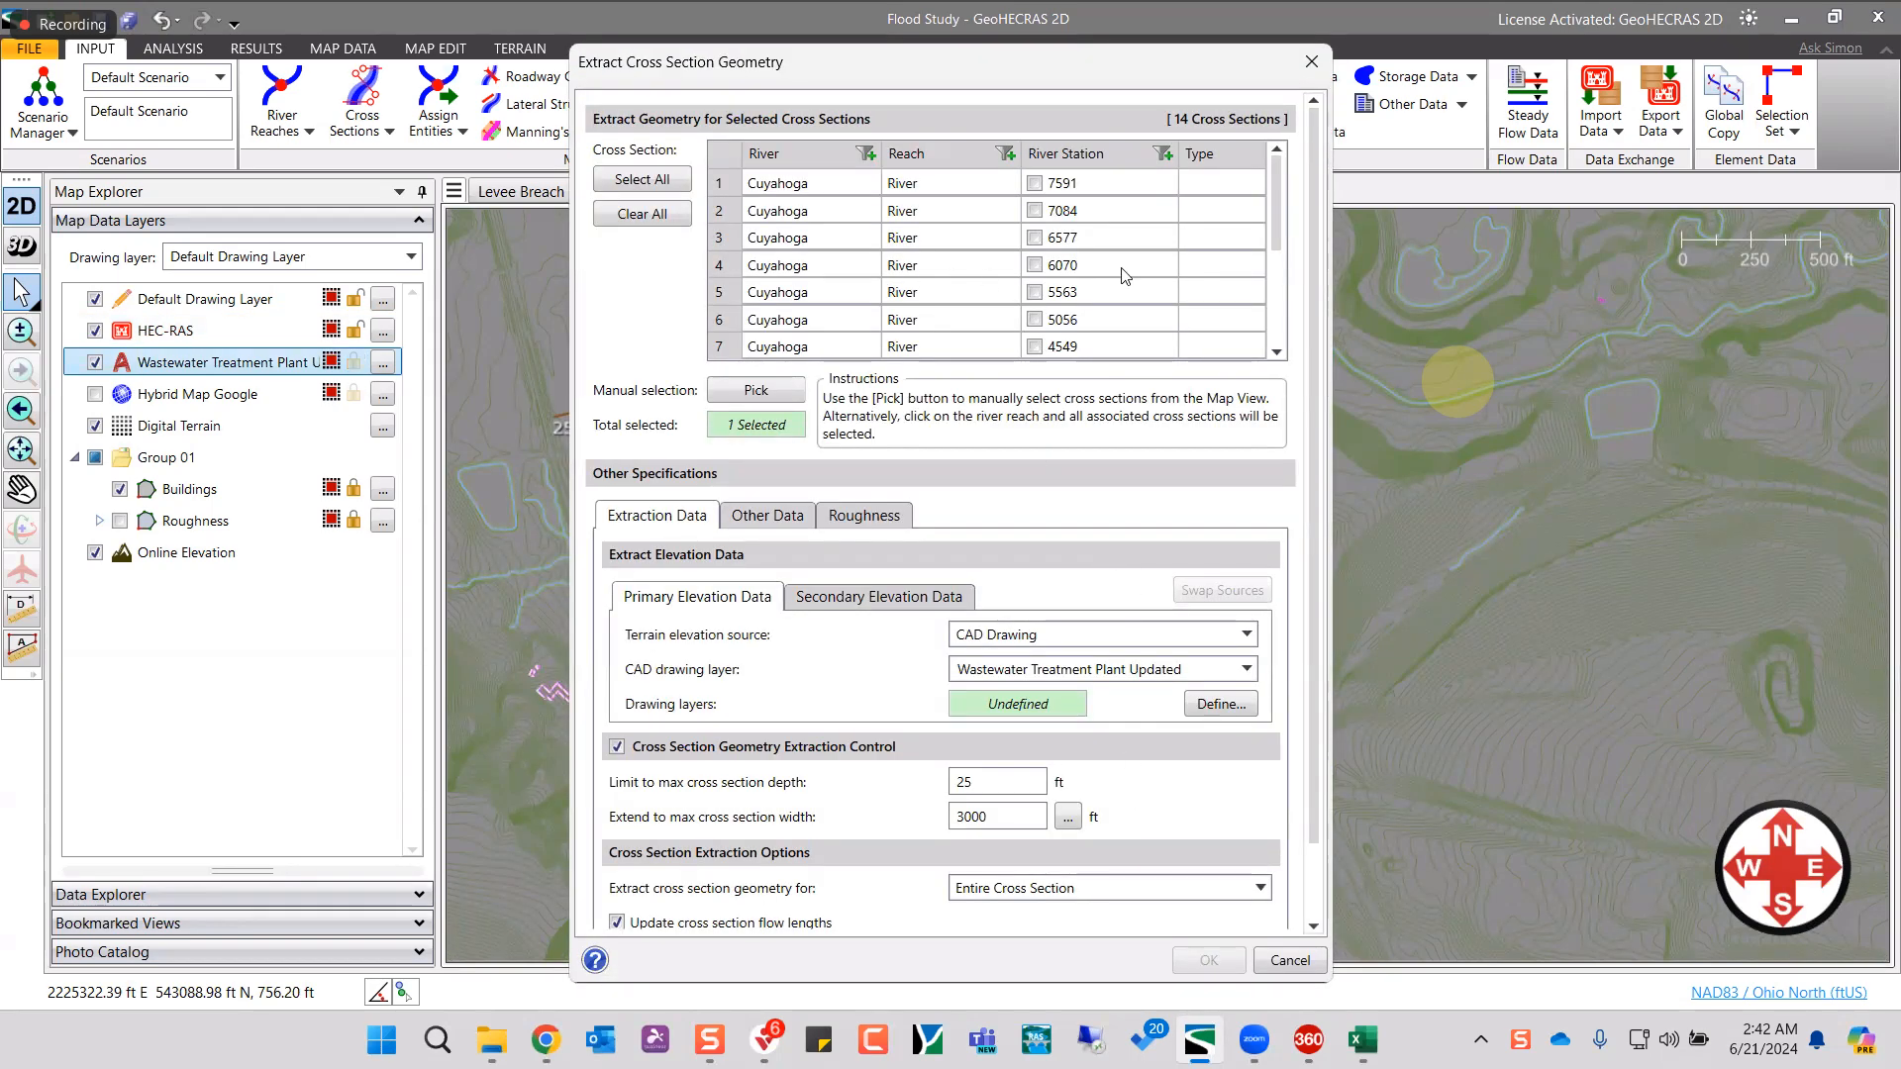
- Define one elevation layer from the Wastewater Treatment Plant Updated CAD drawing as the primary elevation source for cross section 4042
scroll(1052, 247, "down", 1)
scroll(1051, 245, "down", 1)
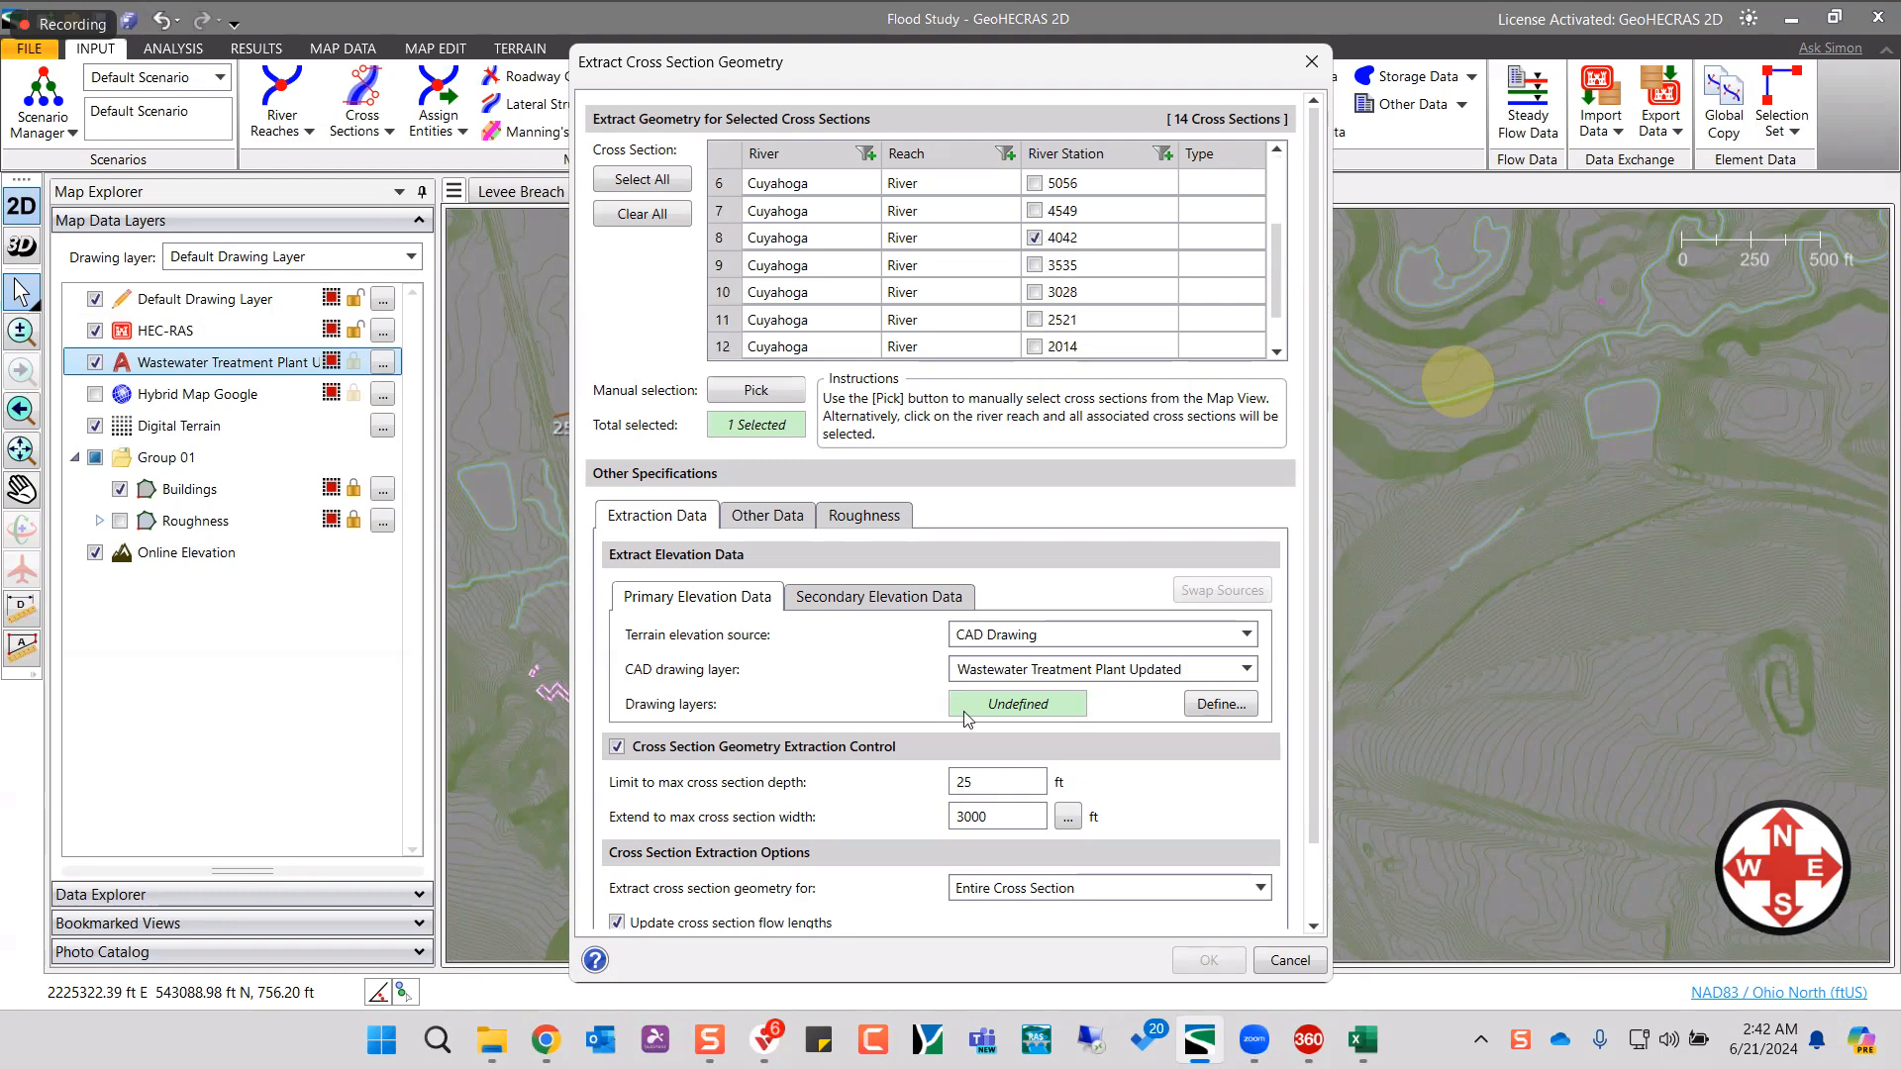
scroll(947, 716, "down", 1)
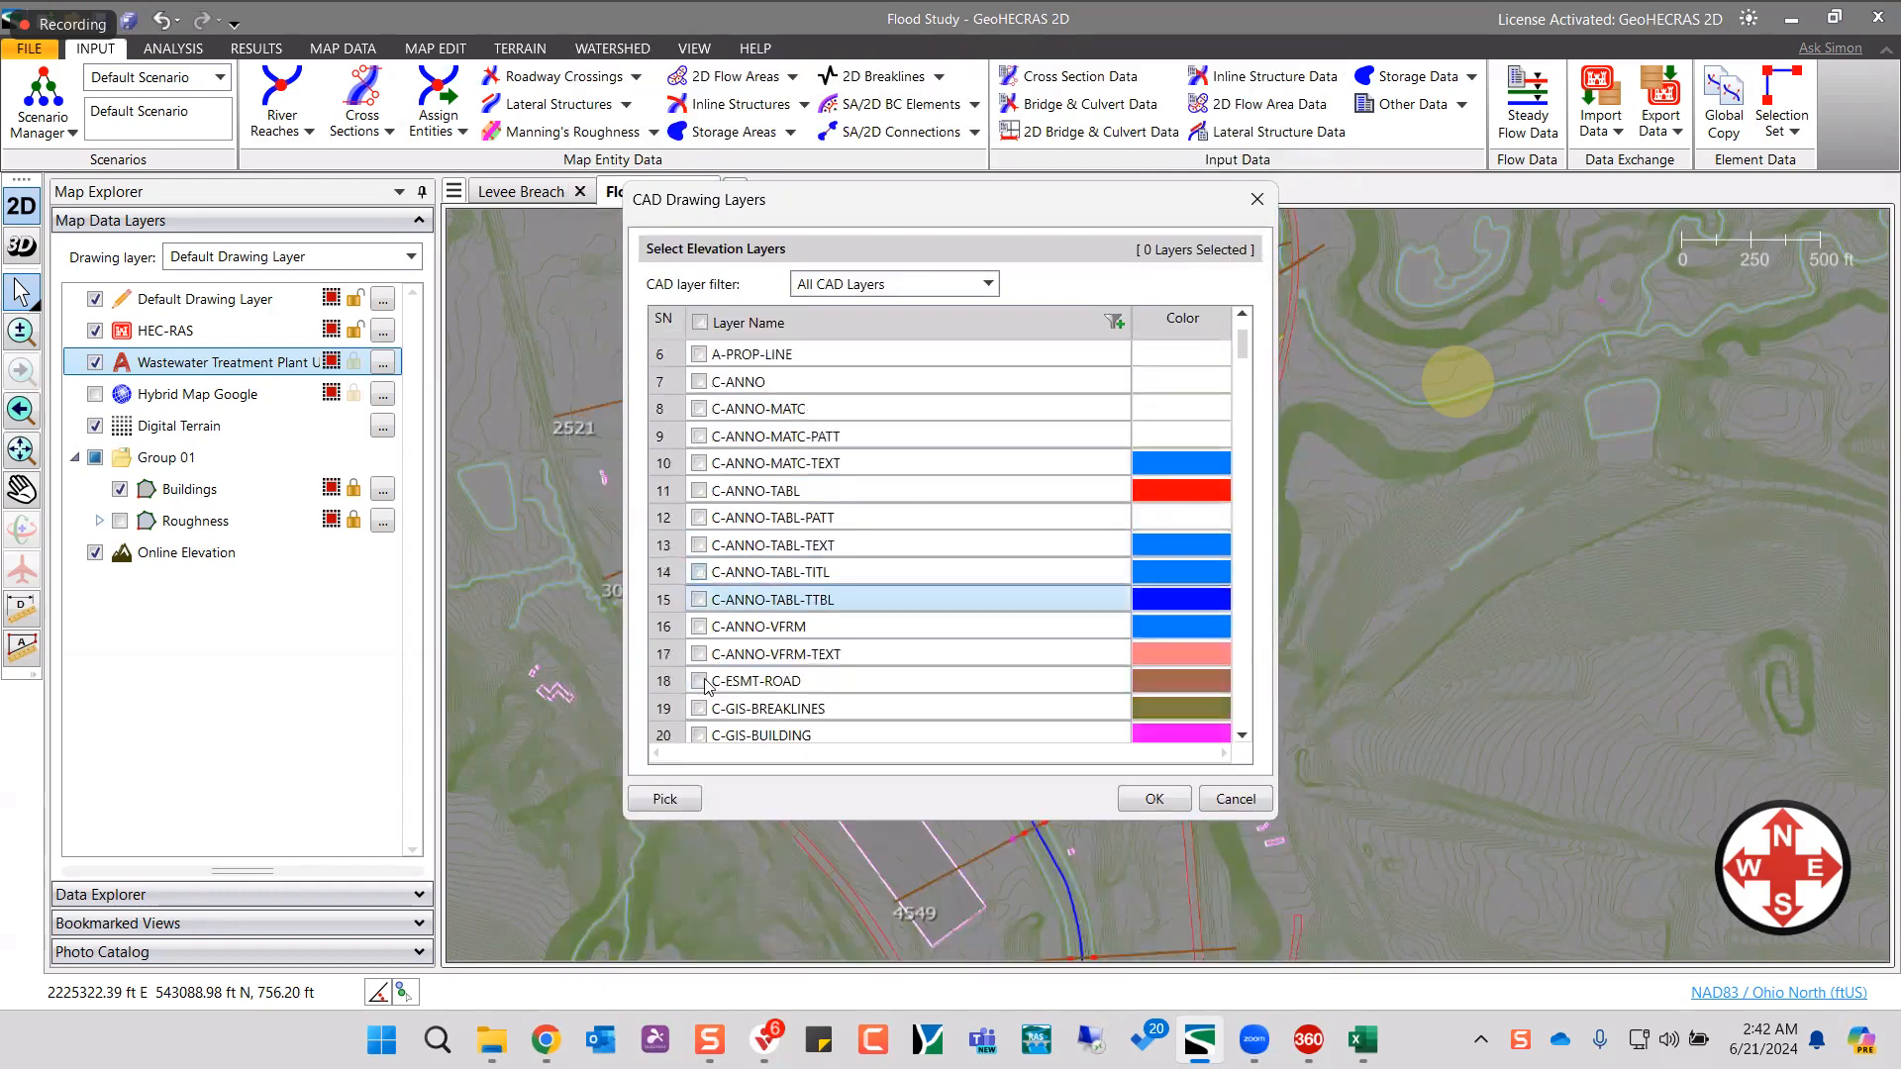
scroll(706, 684, "down", 1)
left_click(701, 681)
left_click(1152, 799)
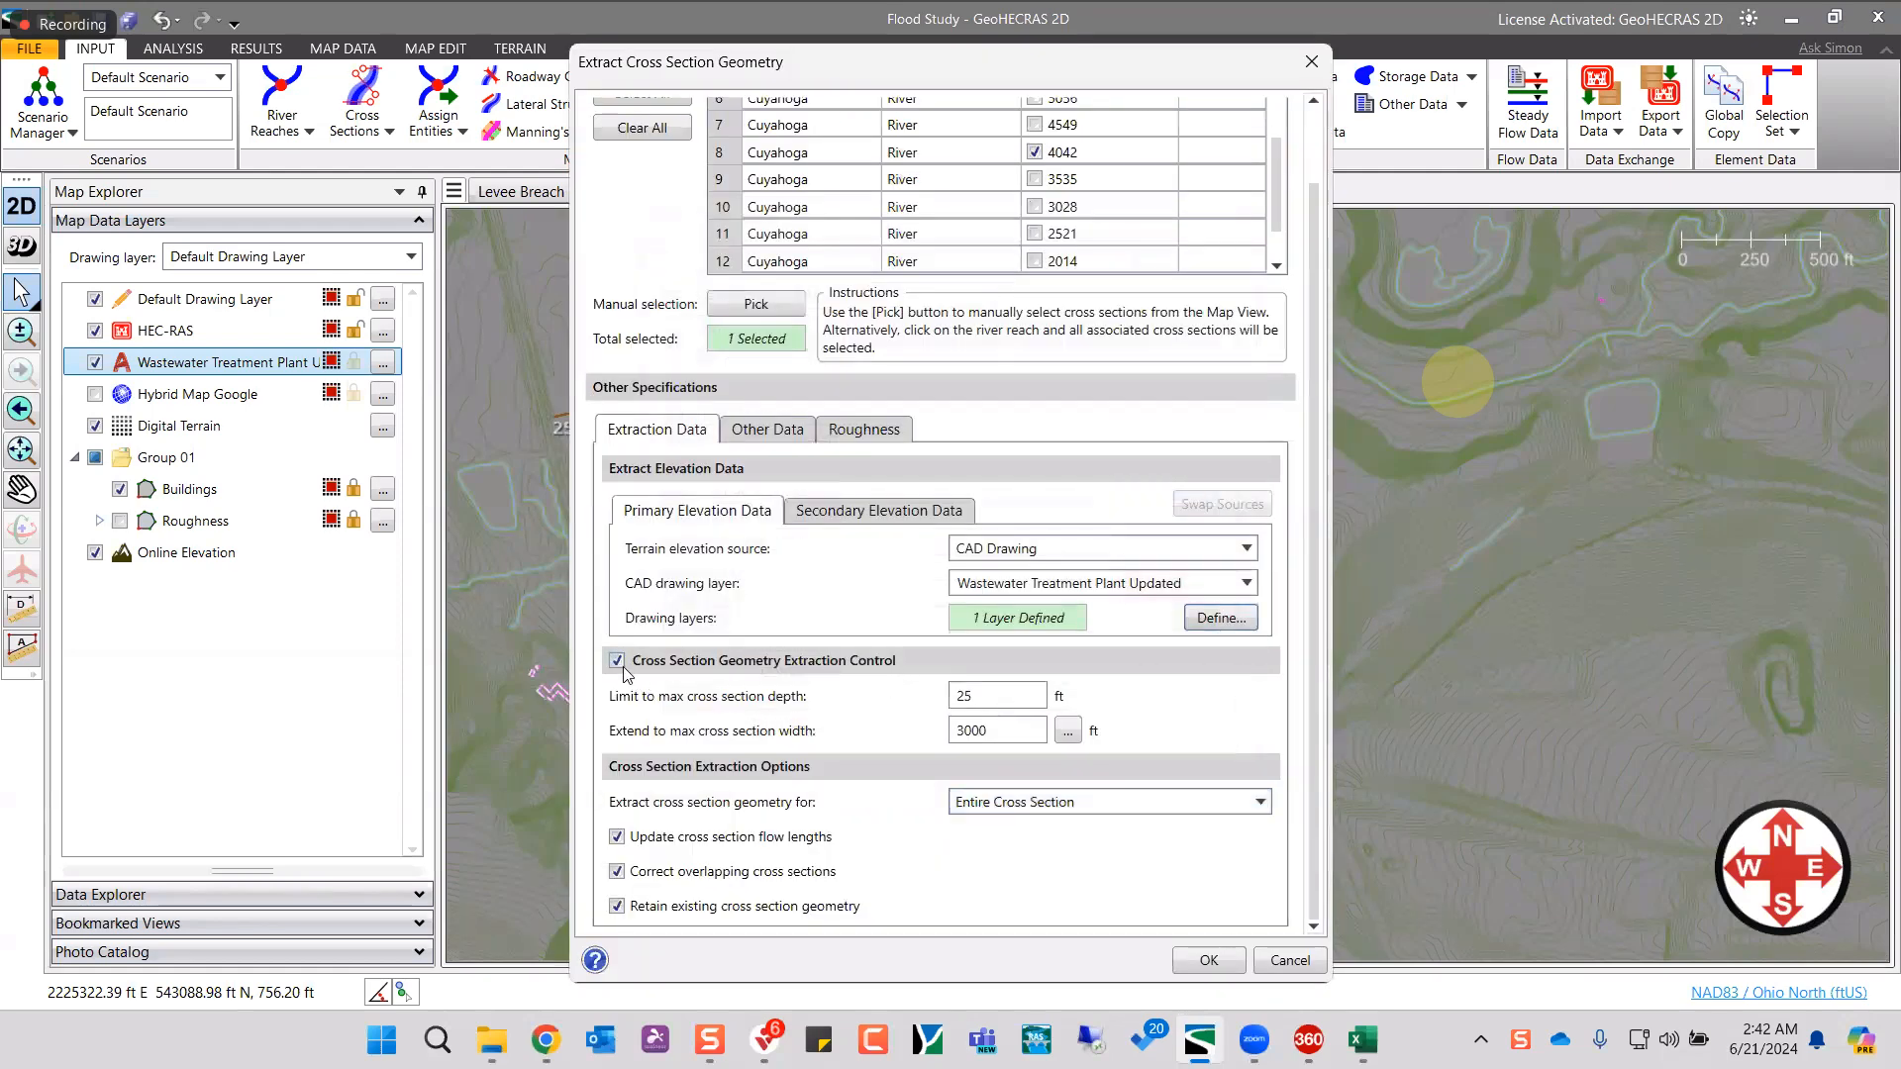
- Disable the cross section geometry extraction control, keep extraction for the entire cross section, and extract the geometry
left_click(617, 661)
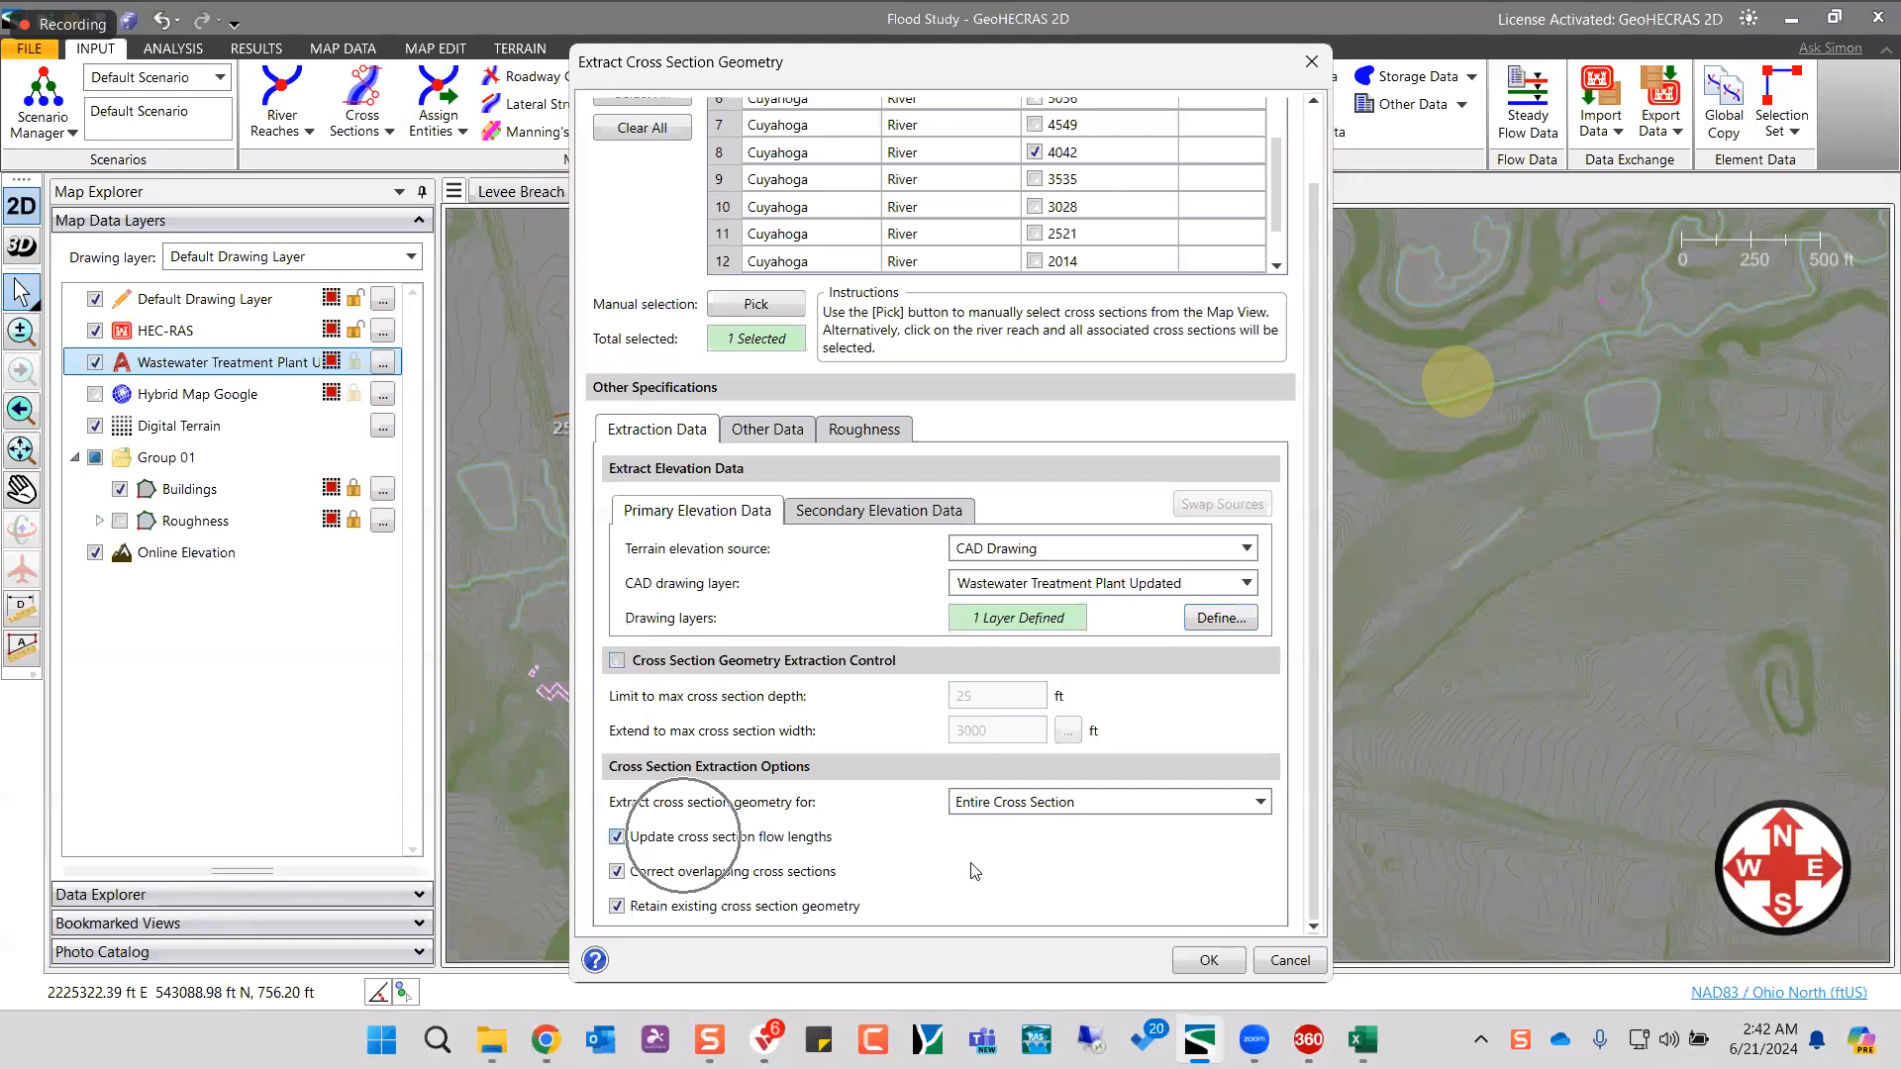
left_click(1065, 798)
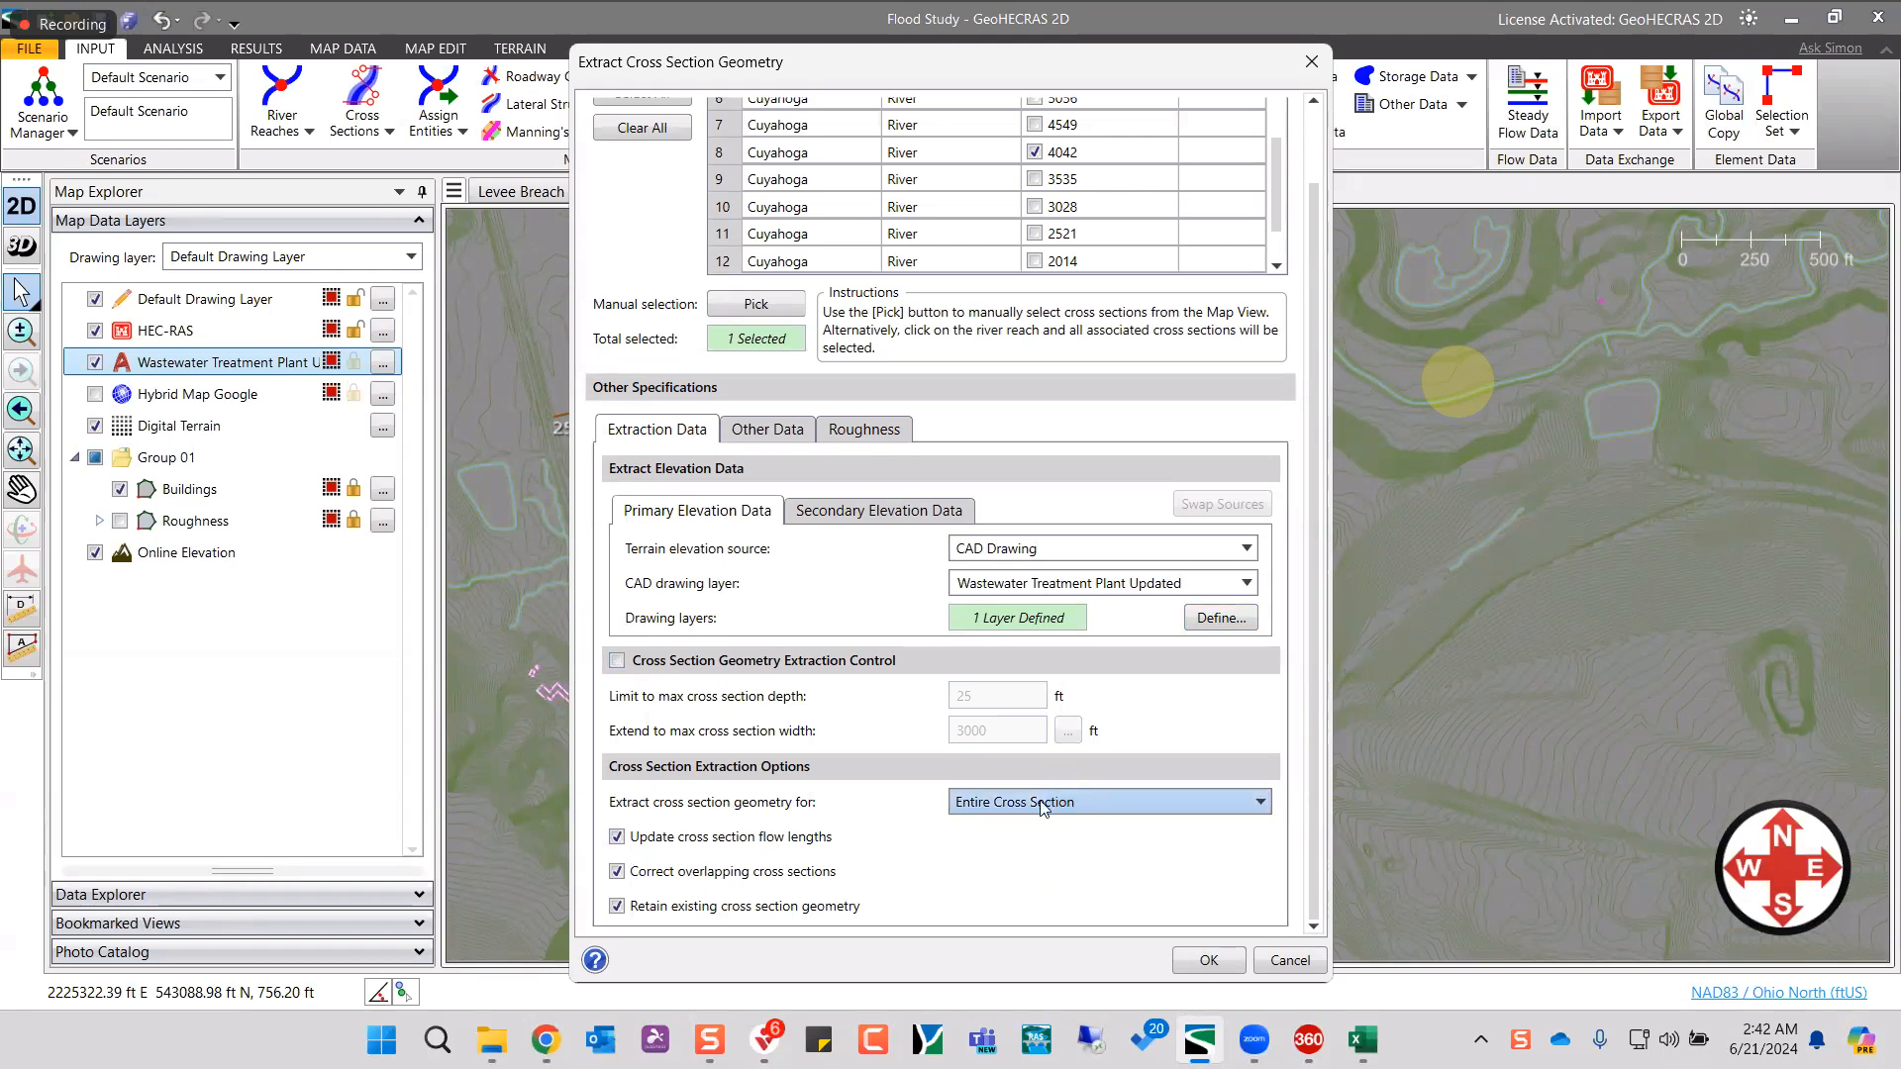
left_click(1065, 798)
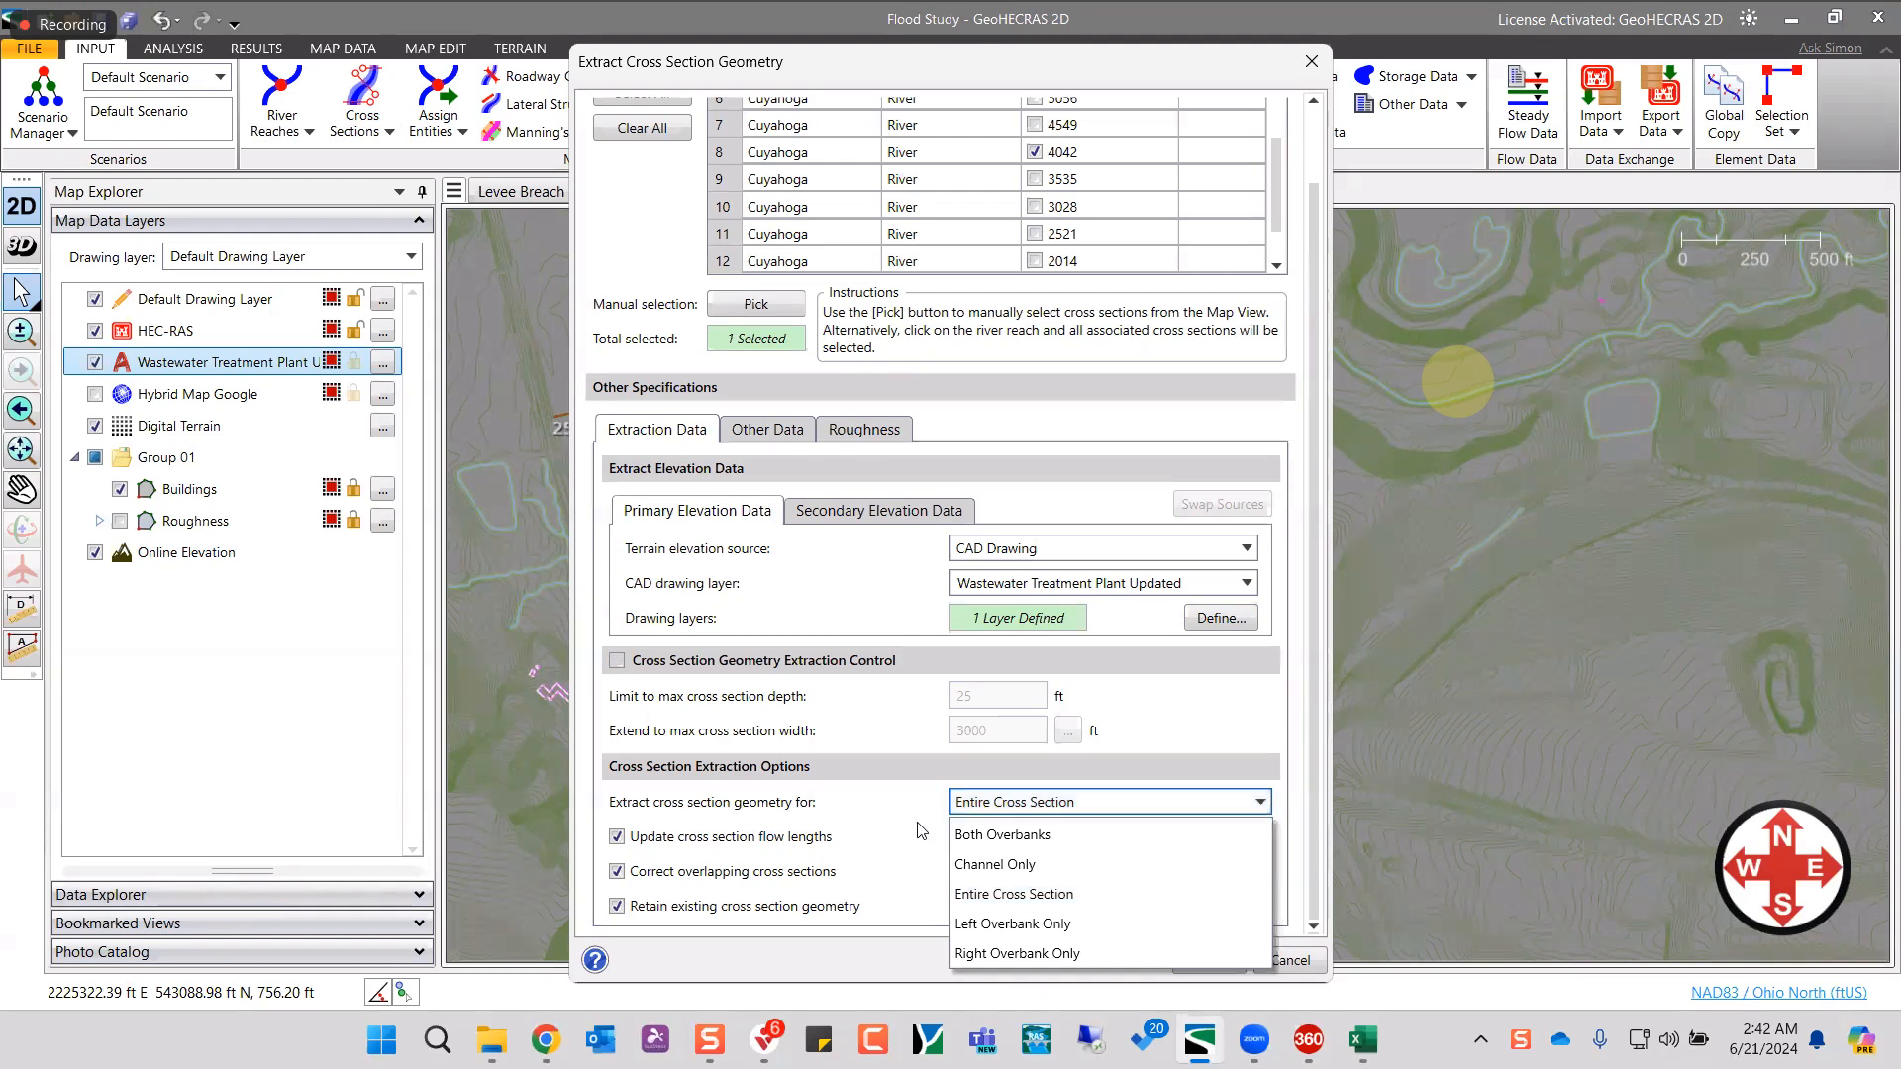
left_click(1097, 772)
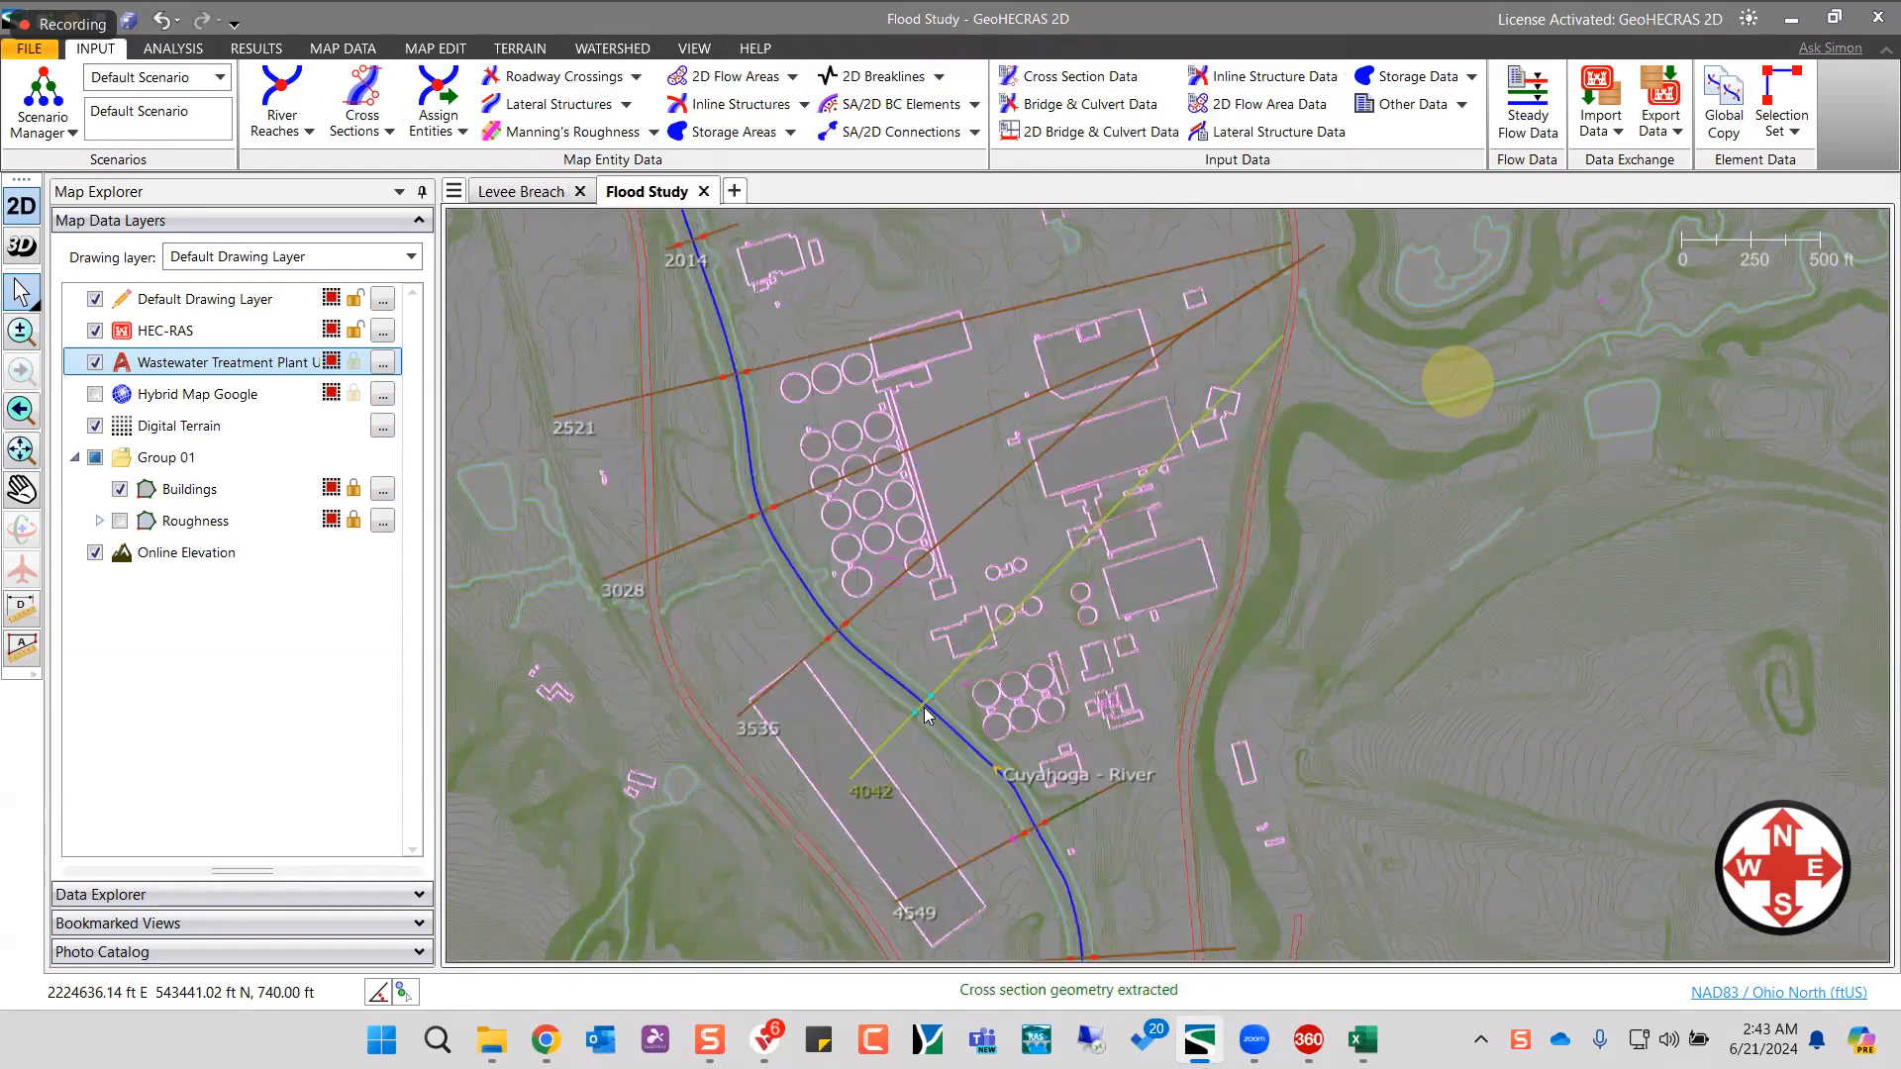
- Open the data for cross section 4042 and delete the ground points forming the right overbank dips, between about stations 1300–2070 ft and near 2200 ft
scroll(1078, 563, "up", 1)
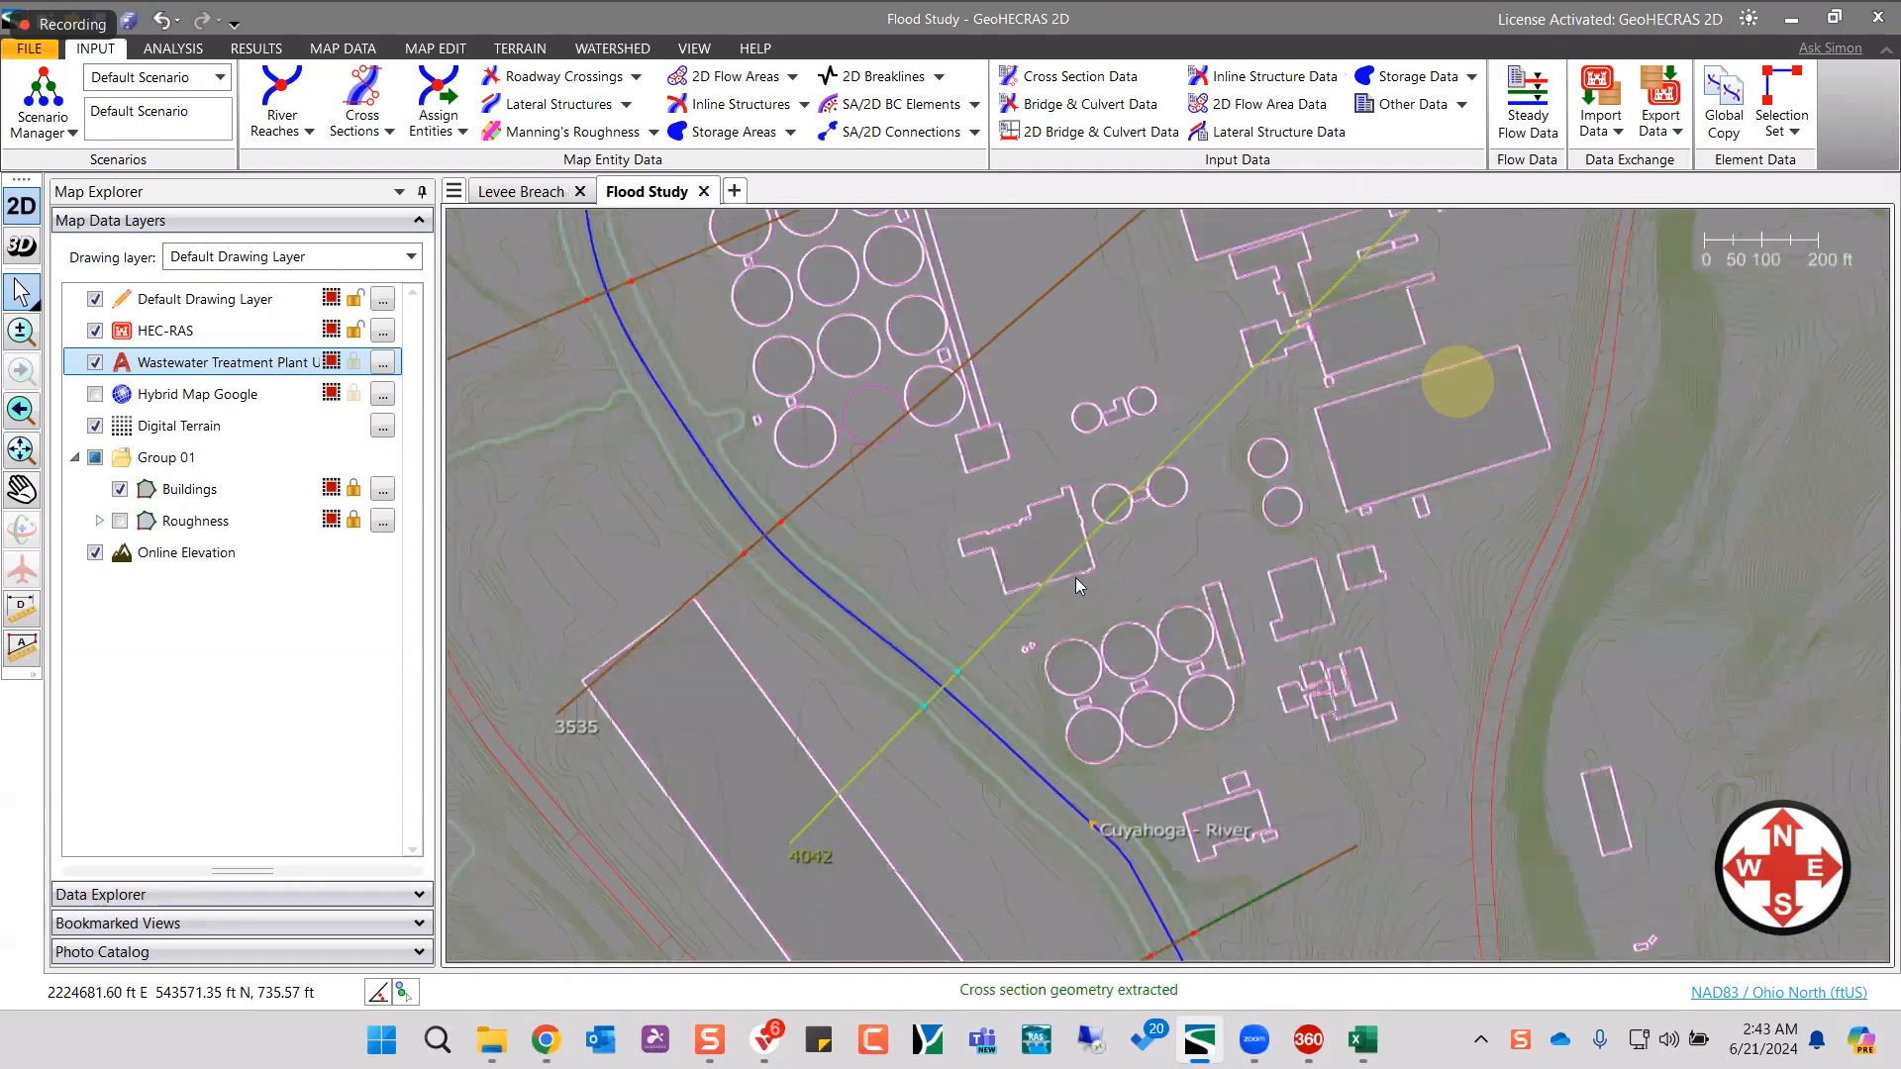
scroll(1189, 614, "up", 1)
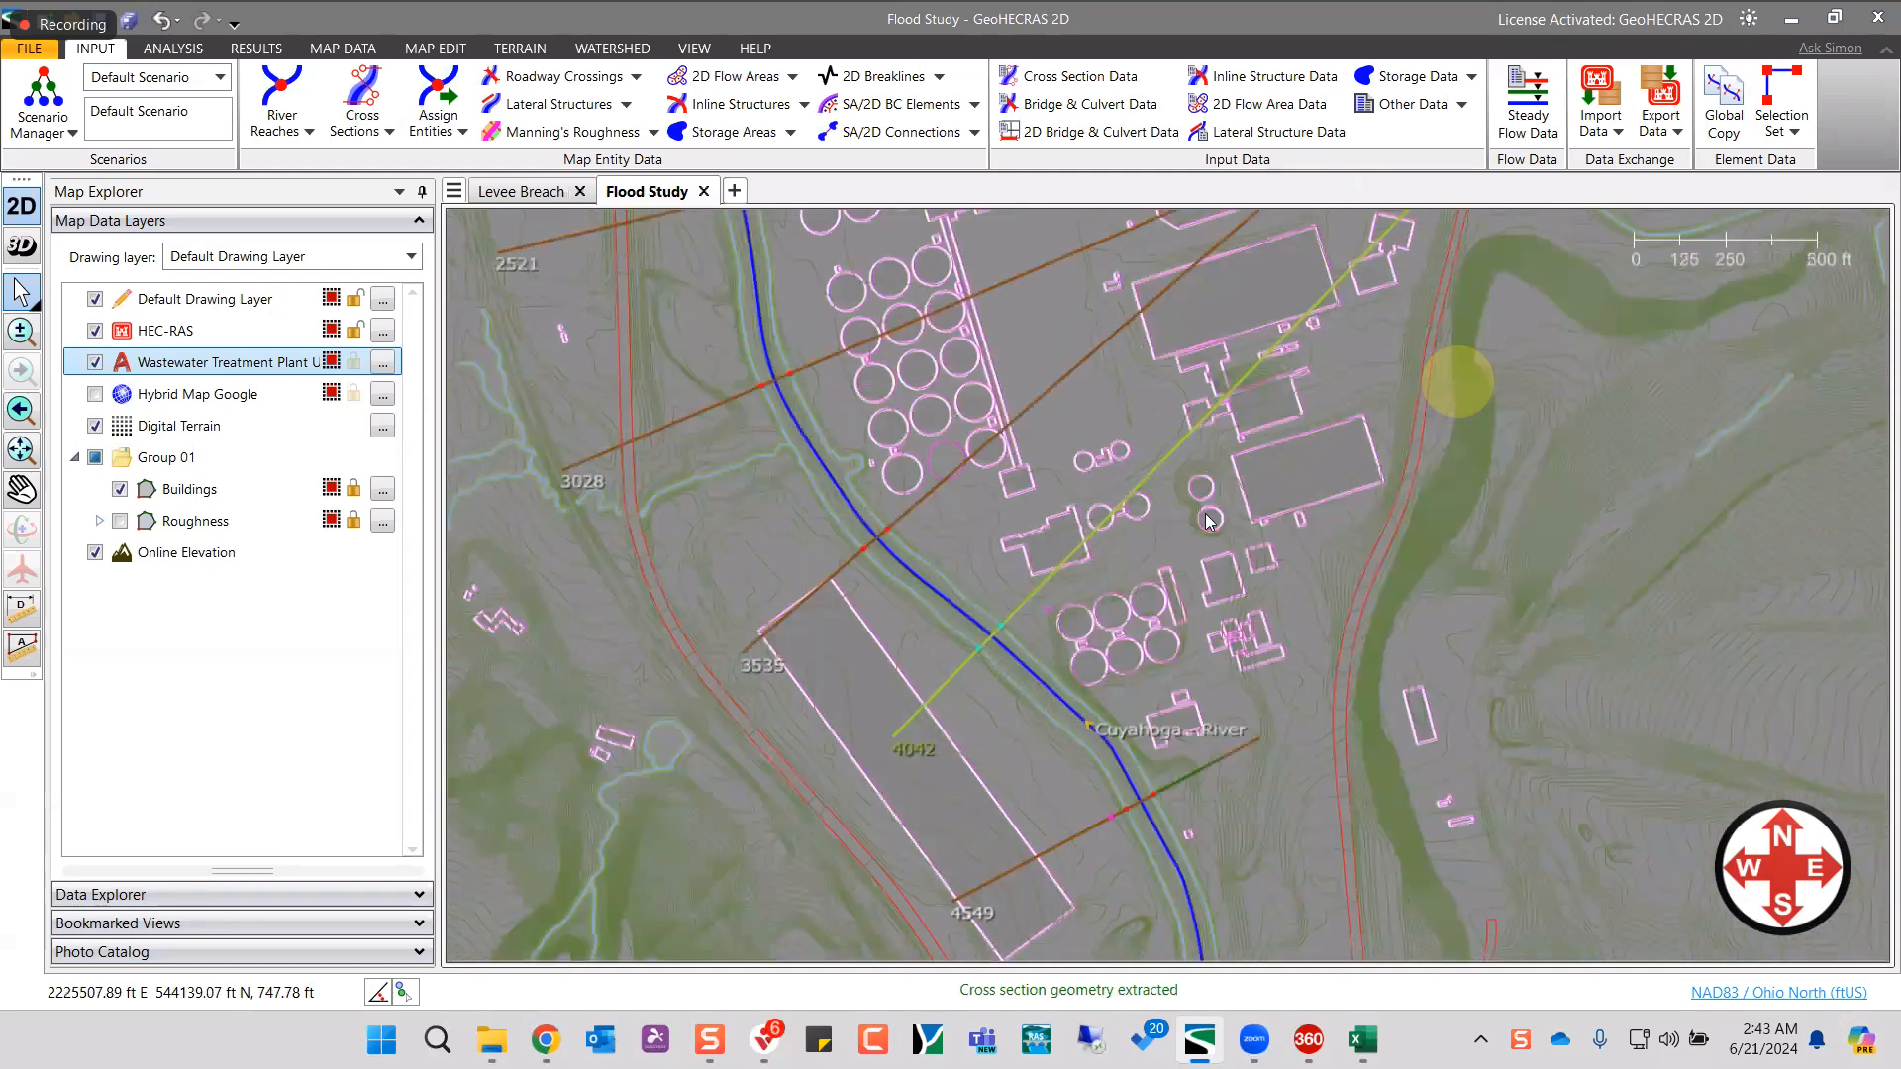
double_click(979, 602)
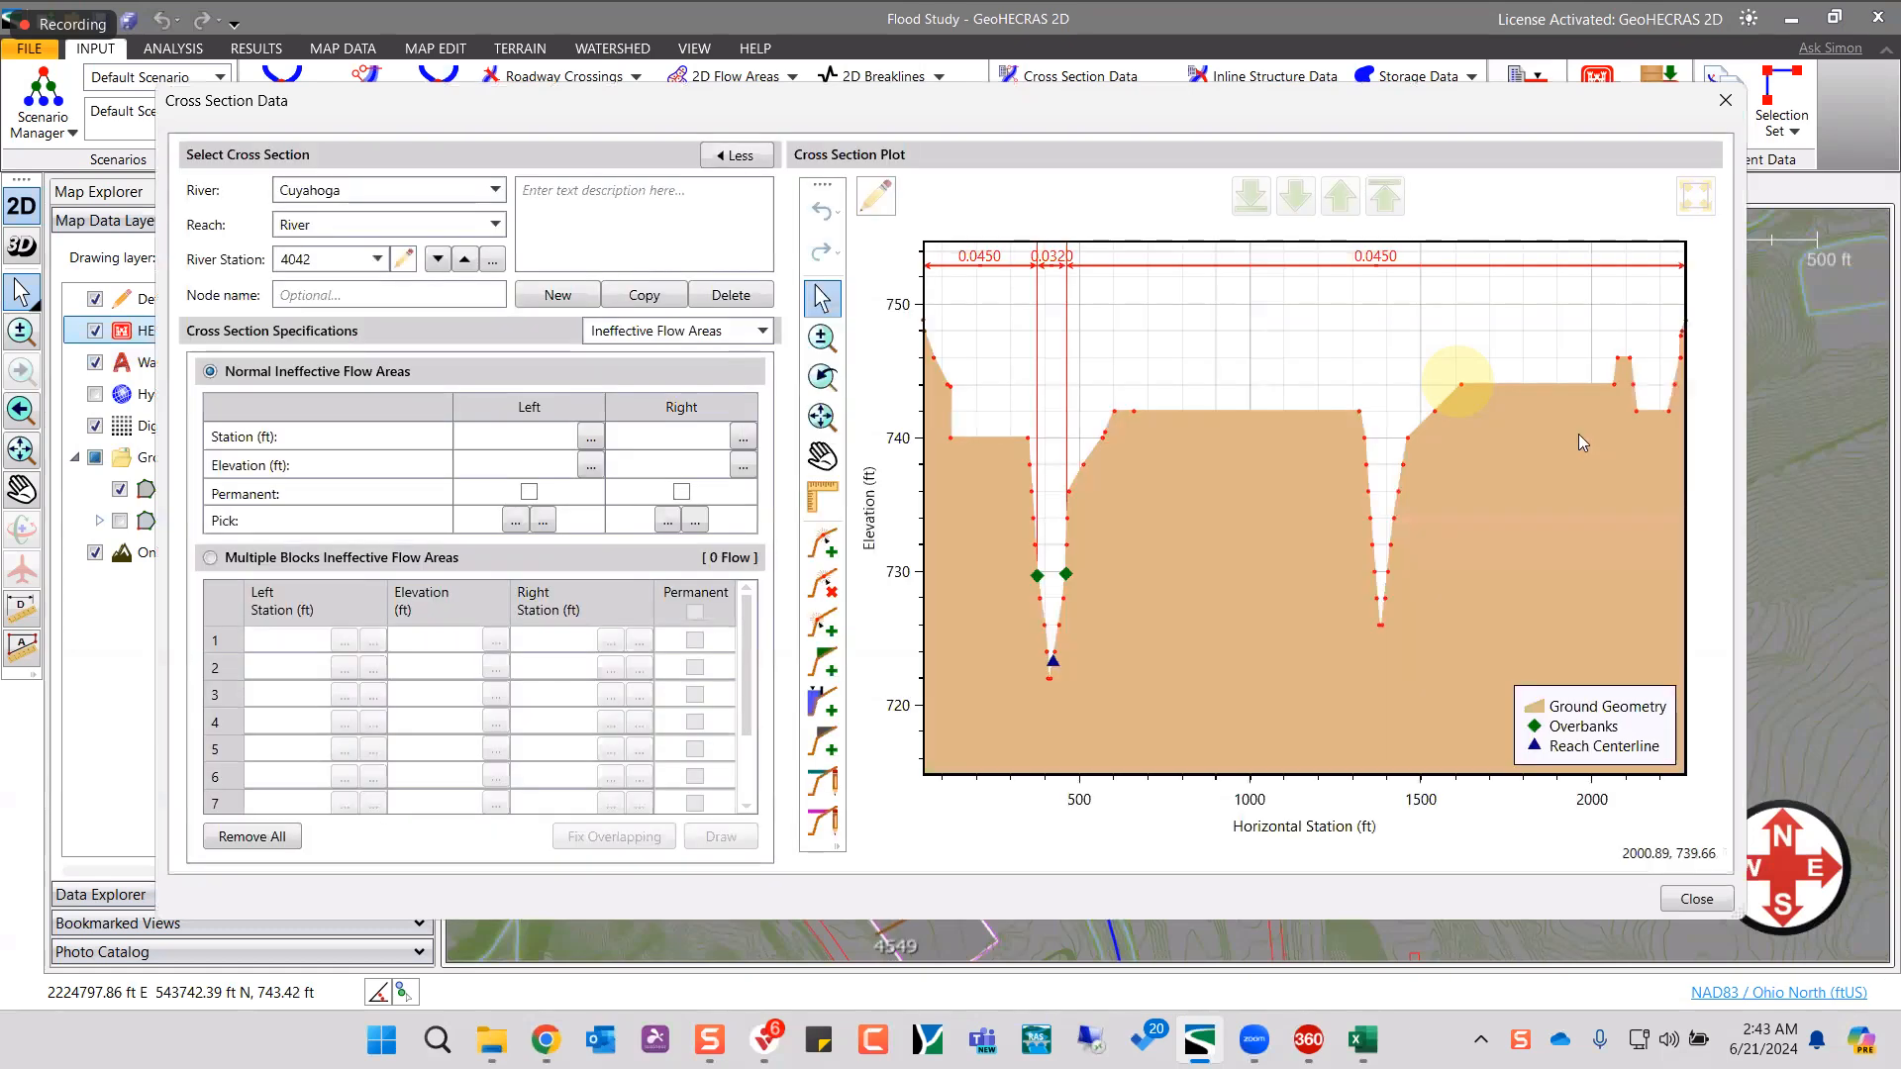
left_click(821, 589)
left_click_drag(1674, 578, 1694, 639)
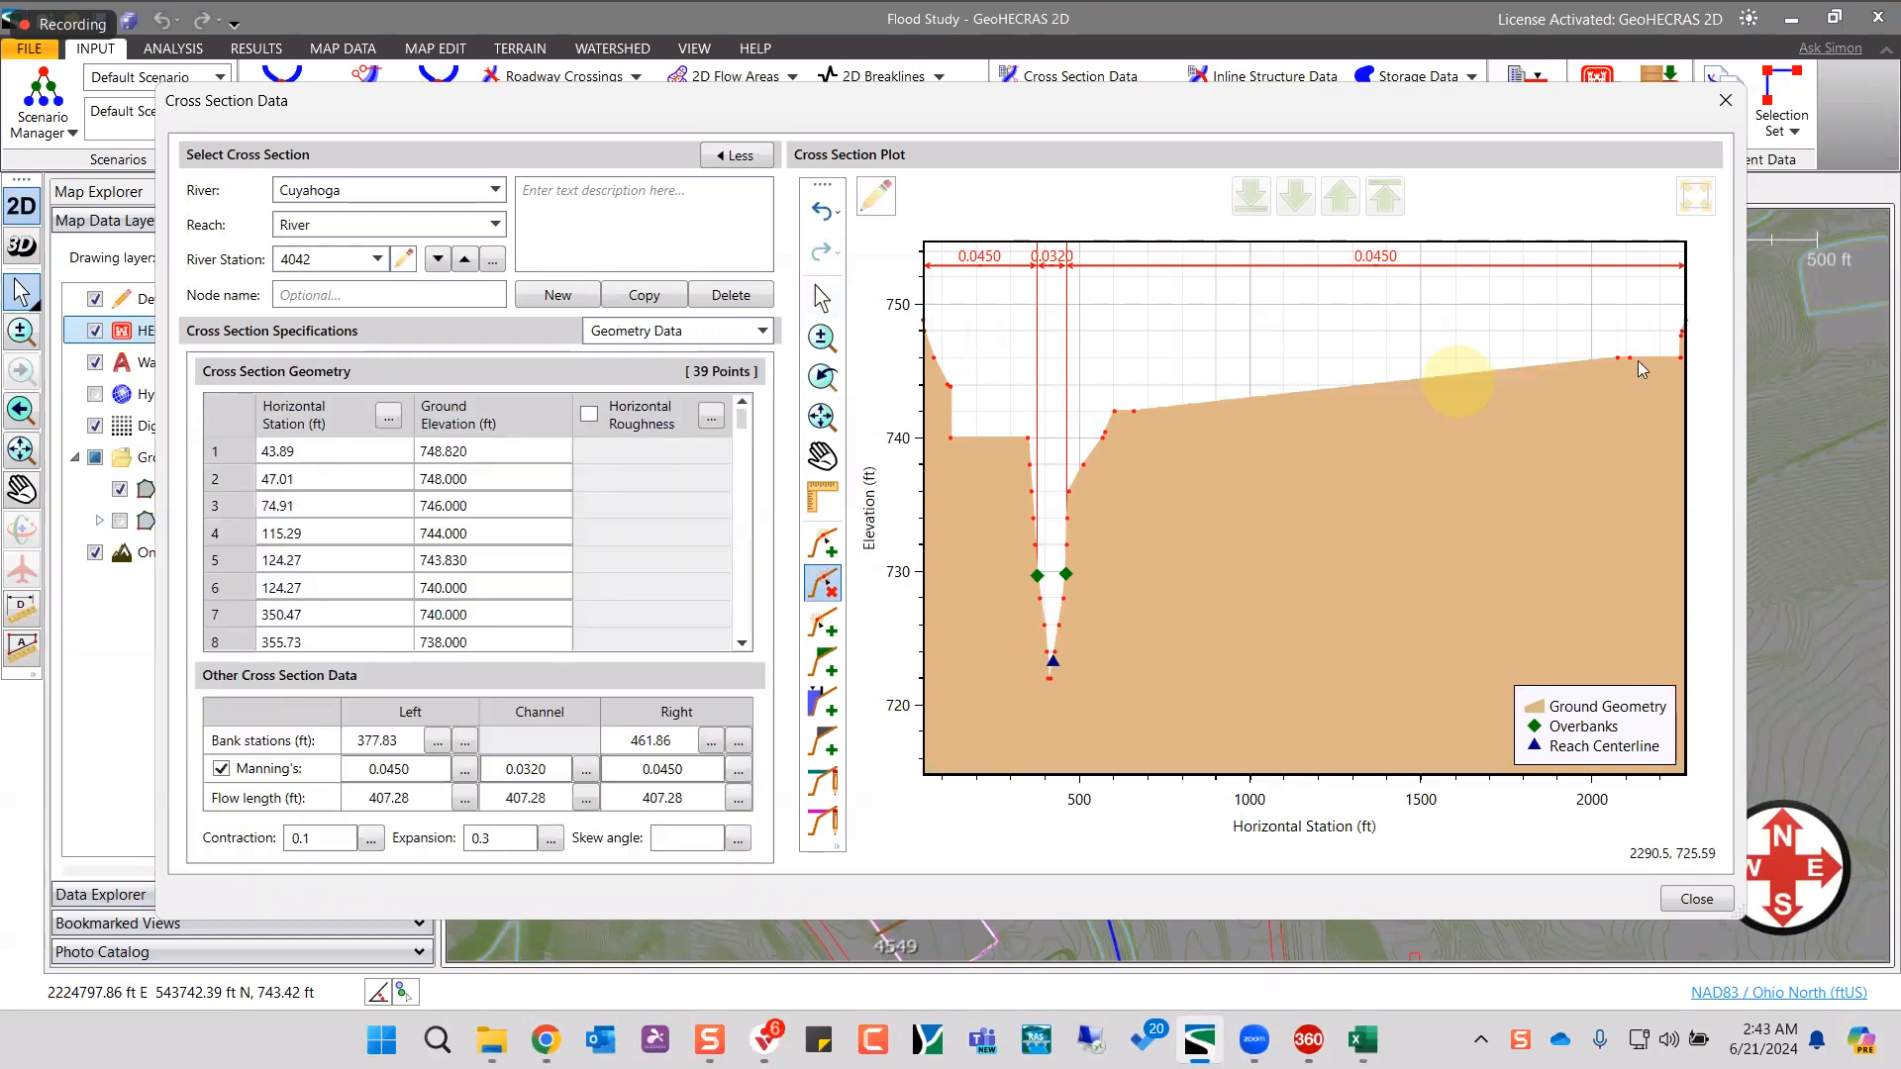
- Delete the remaining ground points on cross section 4042's far right overbank, beyond about station 2020 ft, and close its data
left_click_drag(1599, 330, 1687, 424)
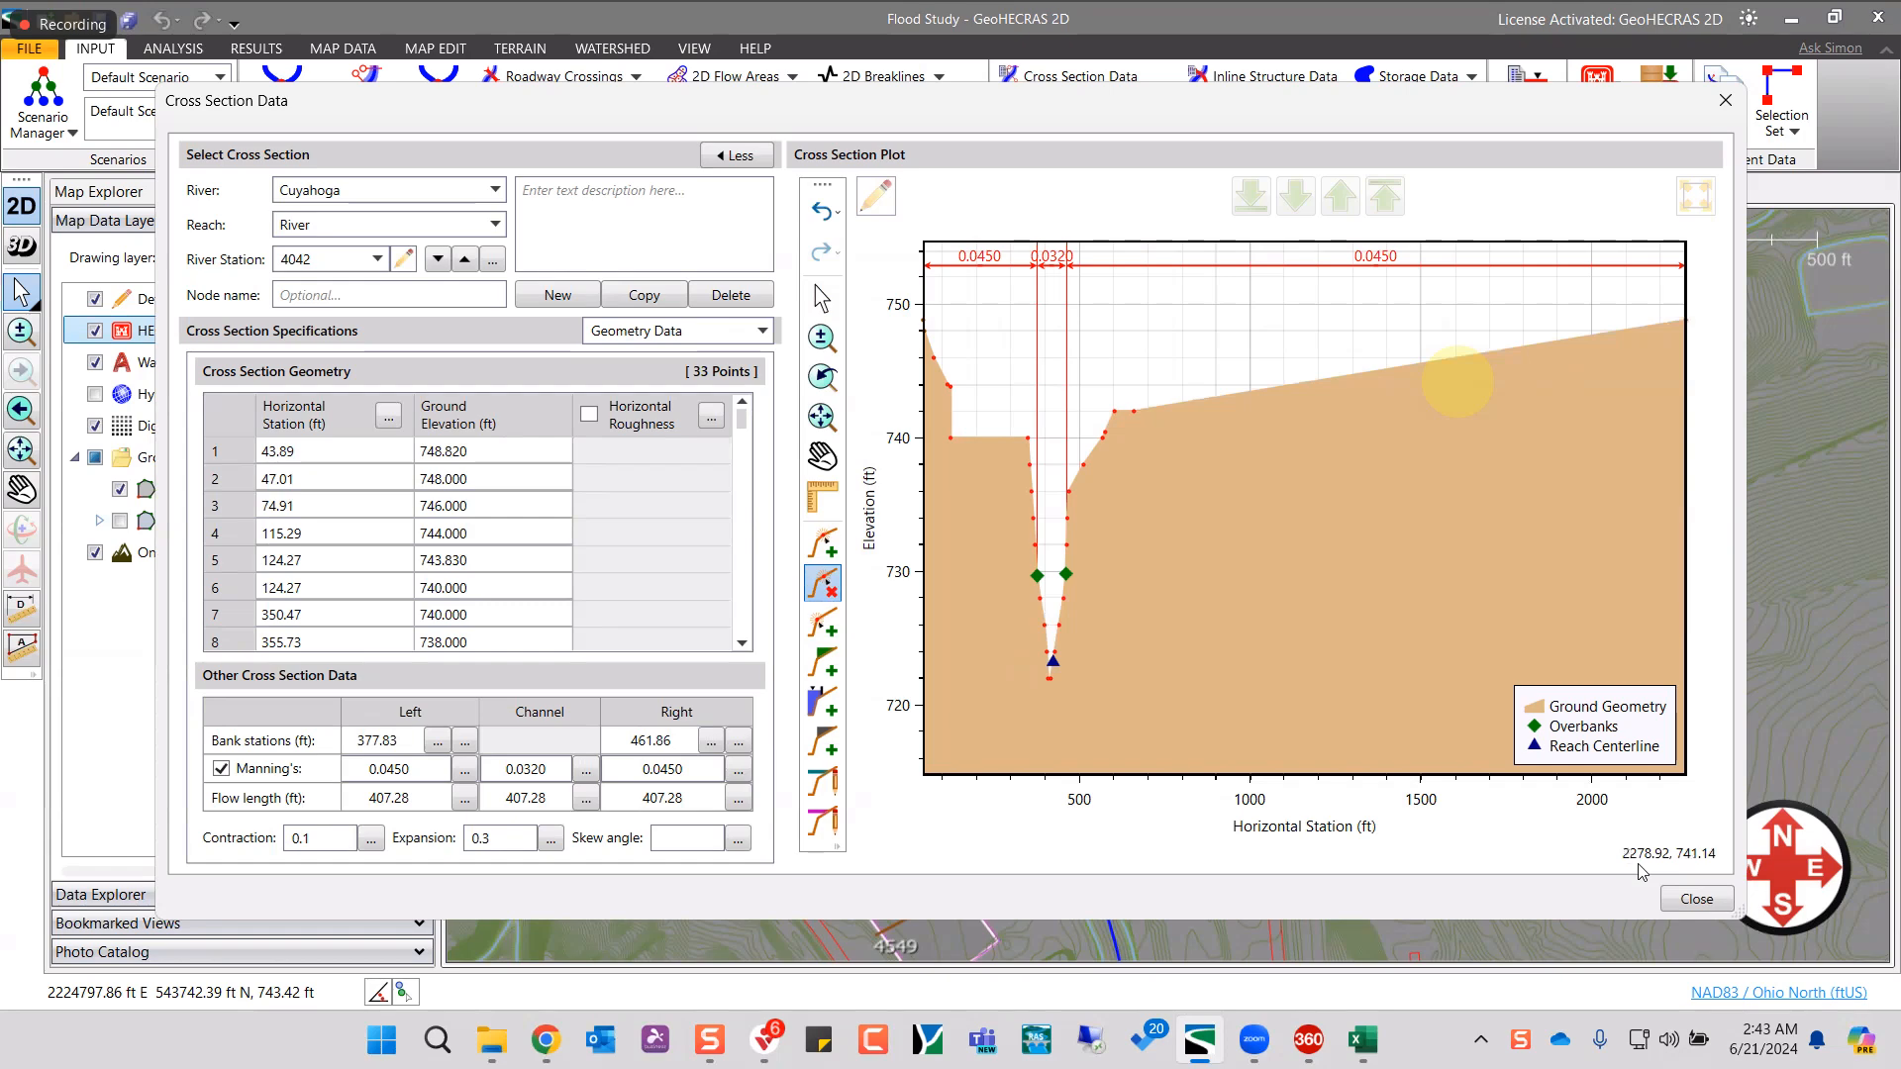
left_click(1690, 901)
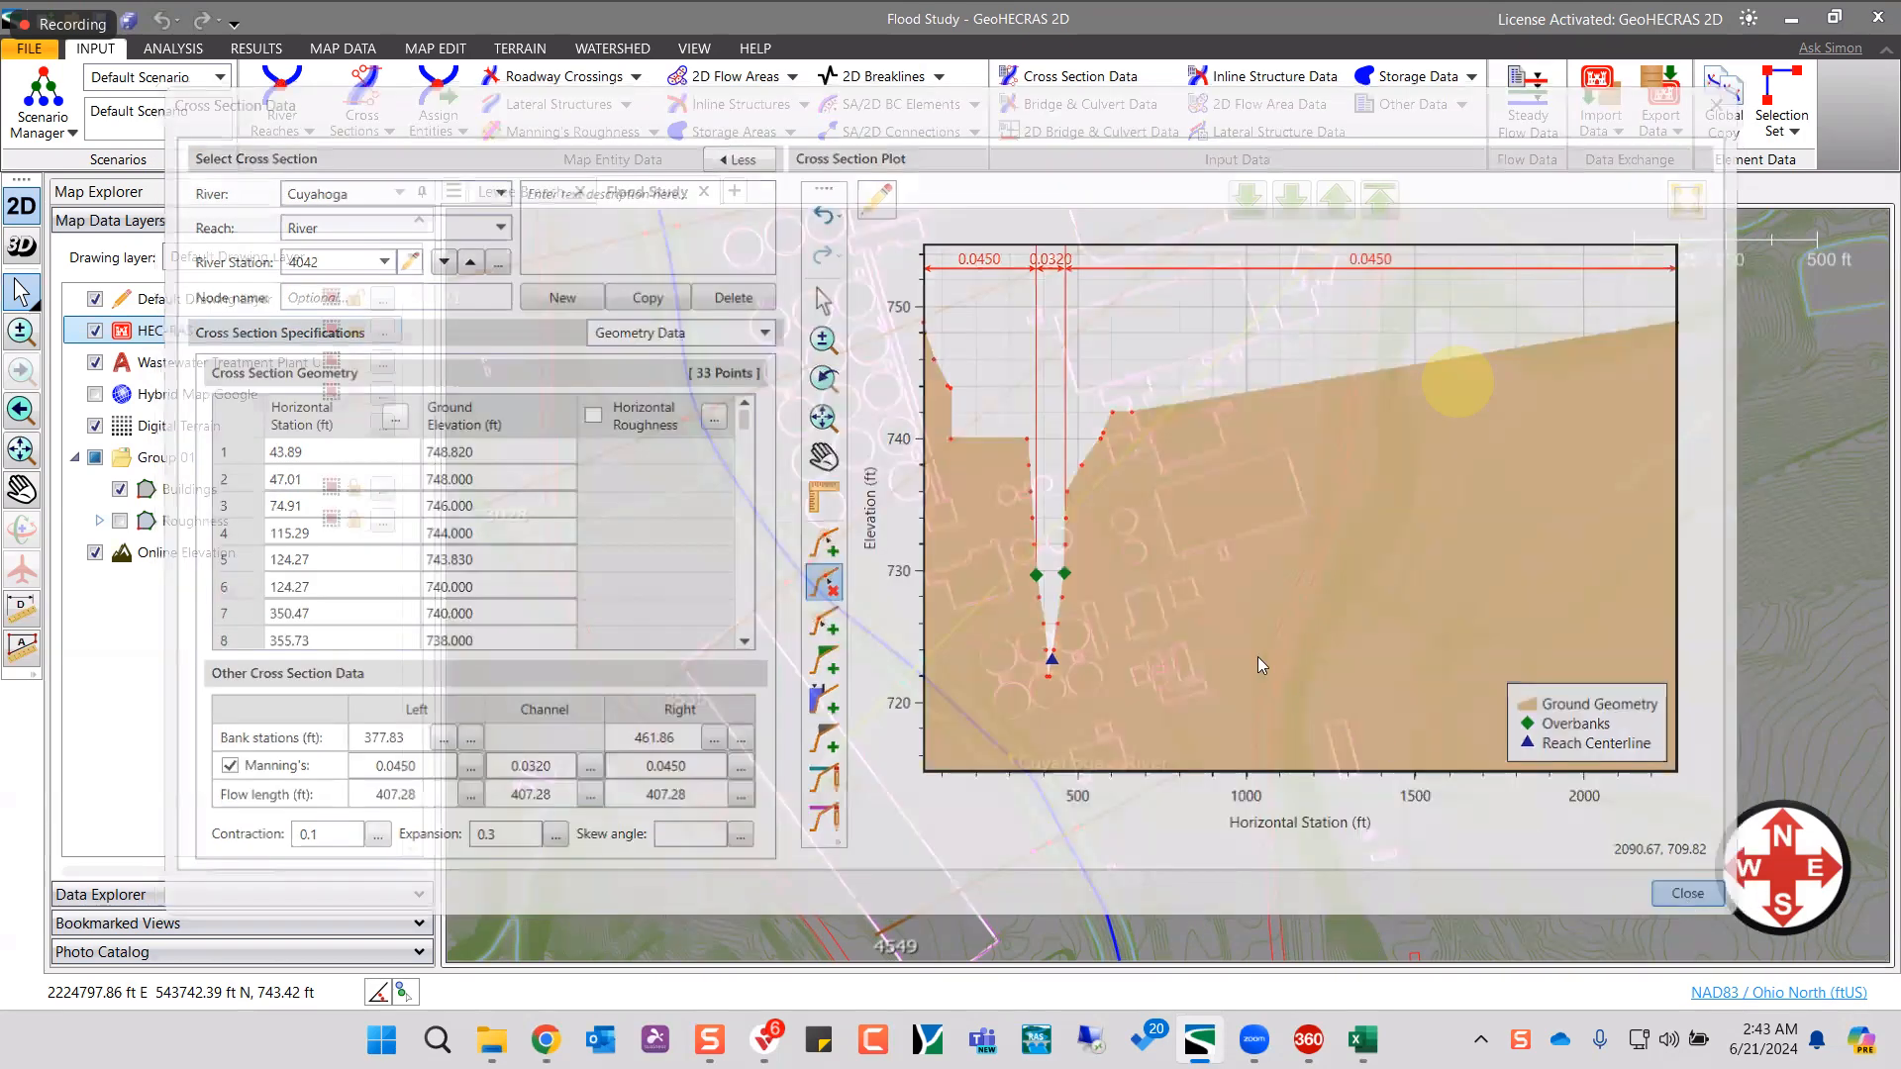
- Show the Roughness layer to examine its polygon coverage along the river reach, and hide it again
scroll(1204, 630, "down", 2)
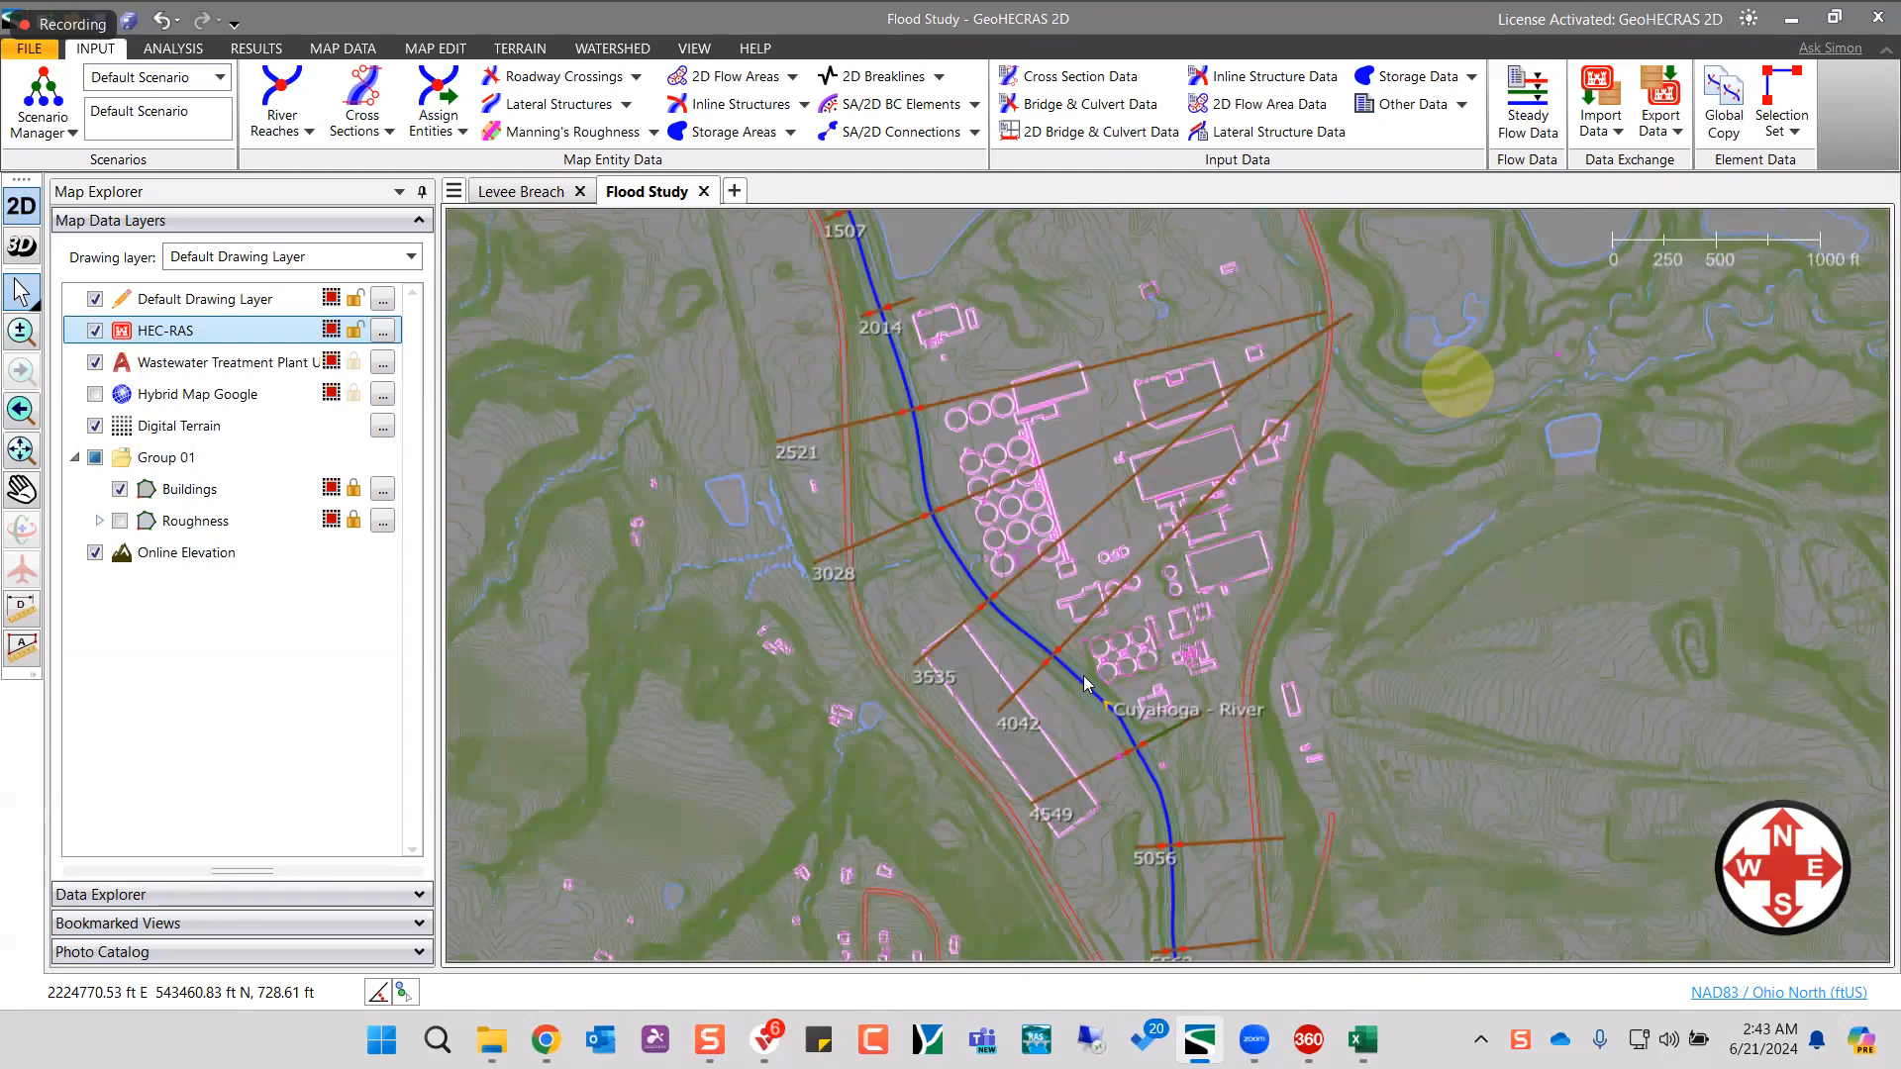
scroll(1086, 683, "down", 1)
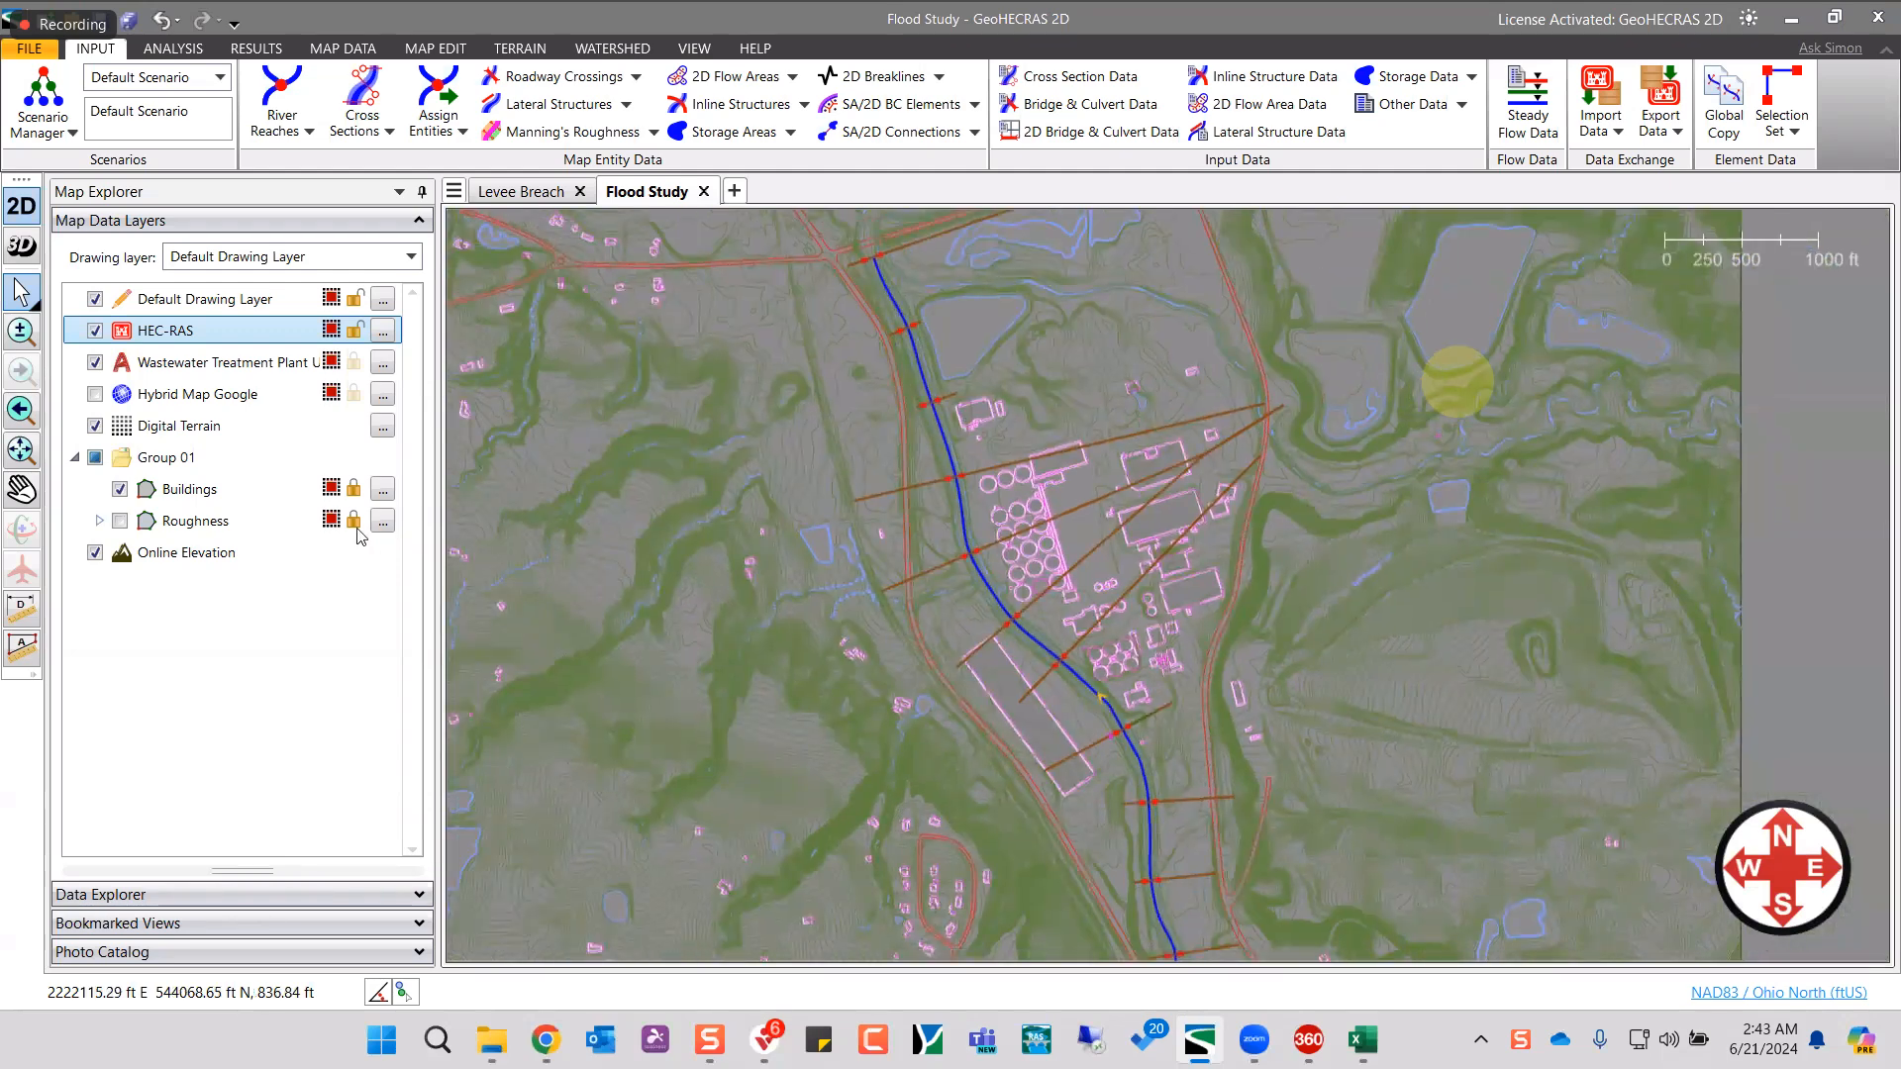
left_click(227, 523)
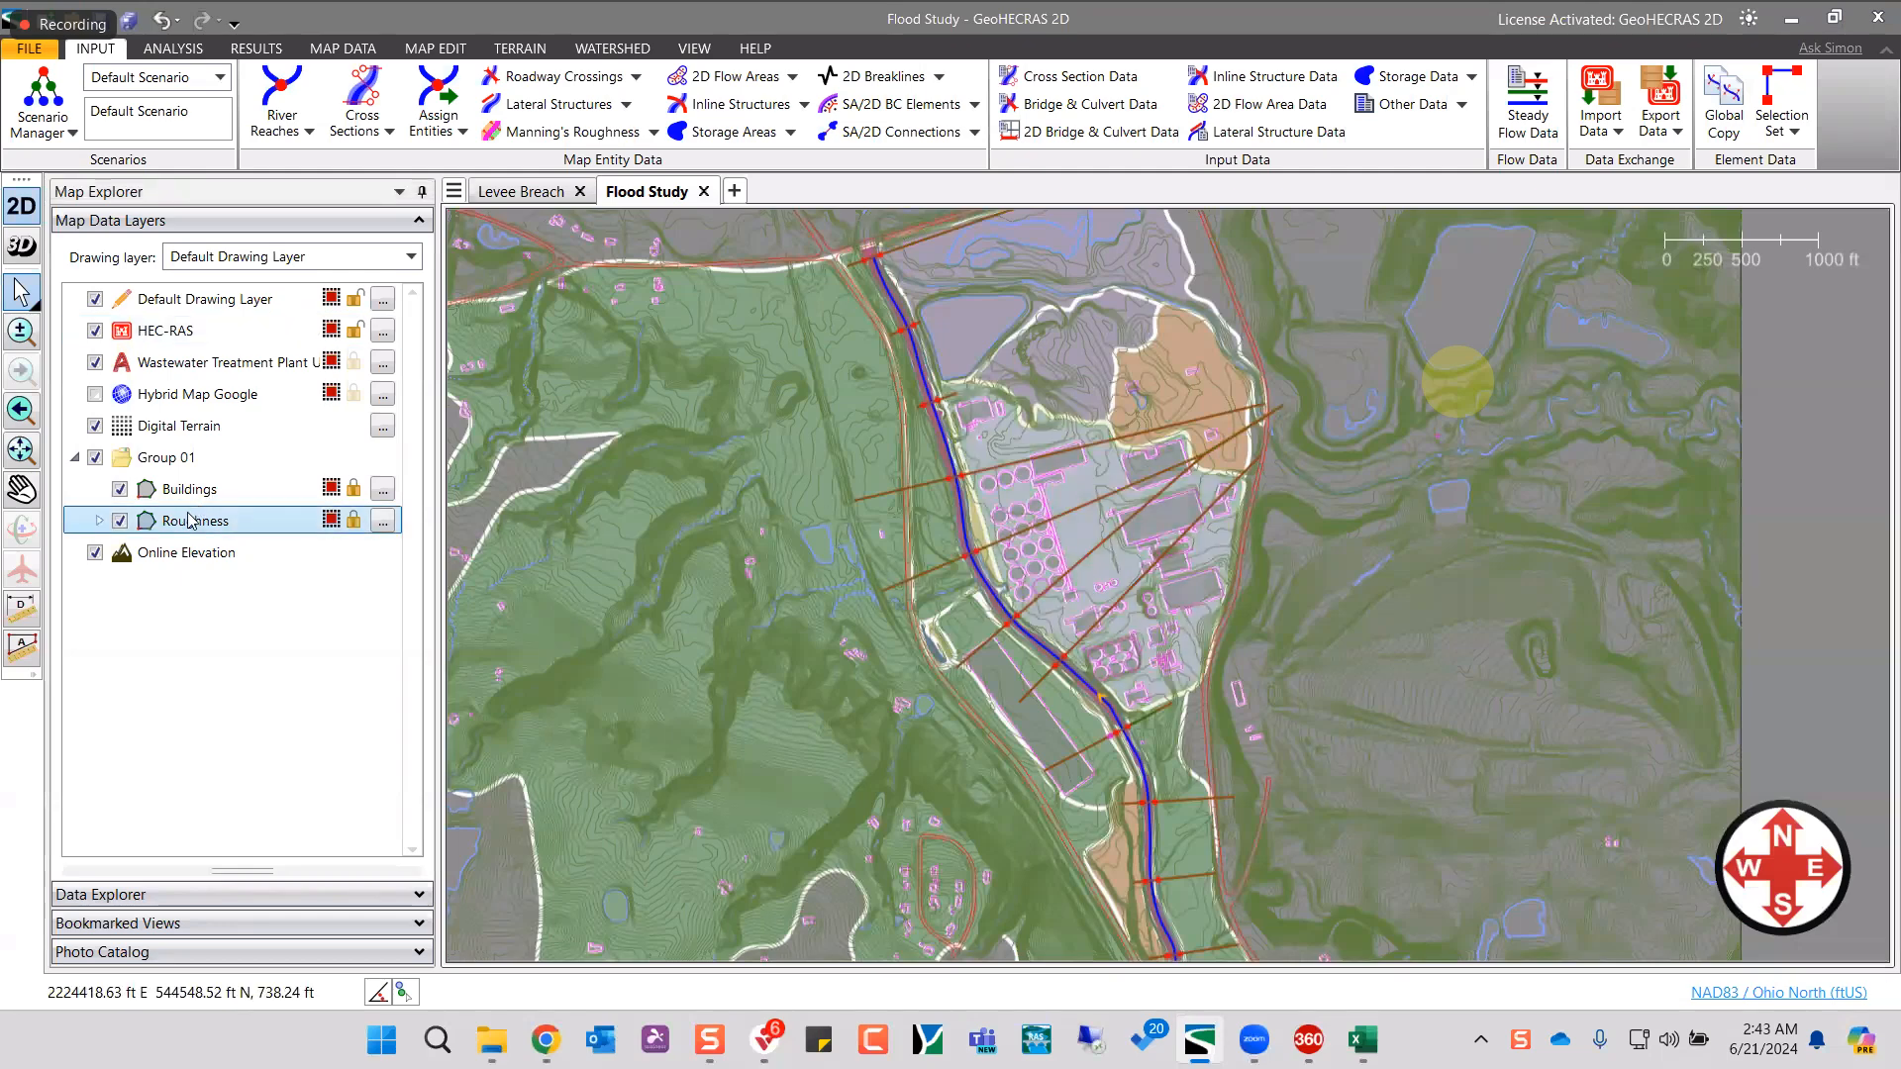
key("ctrl")
left_click(120, 521)
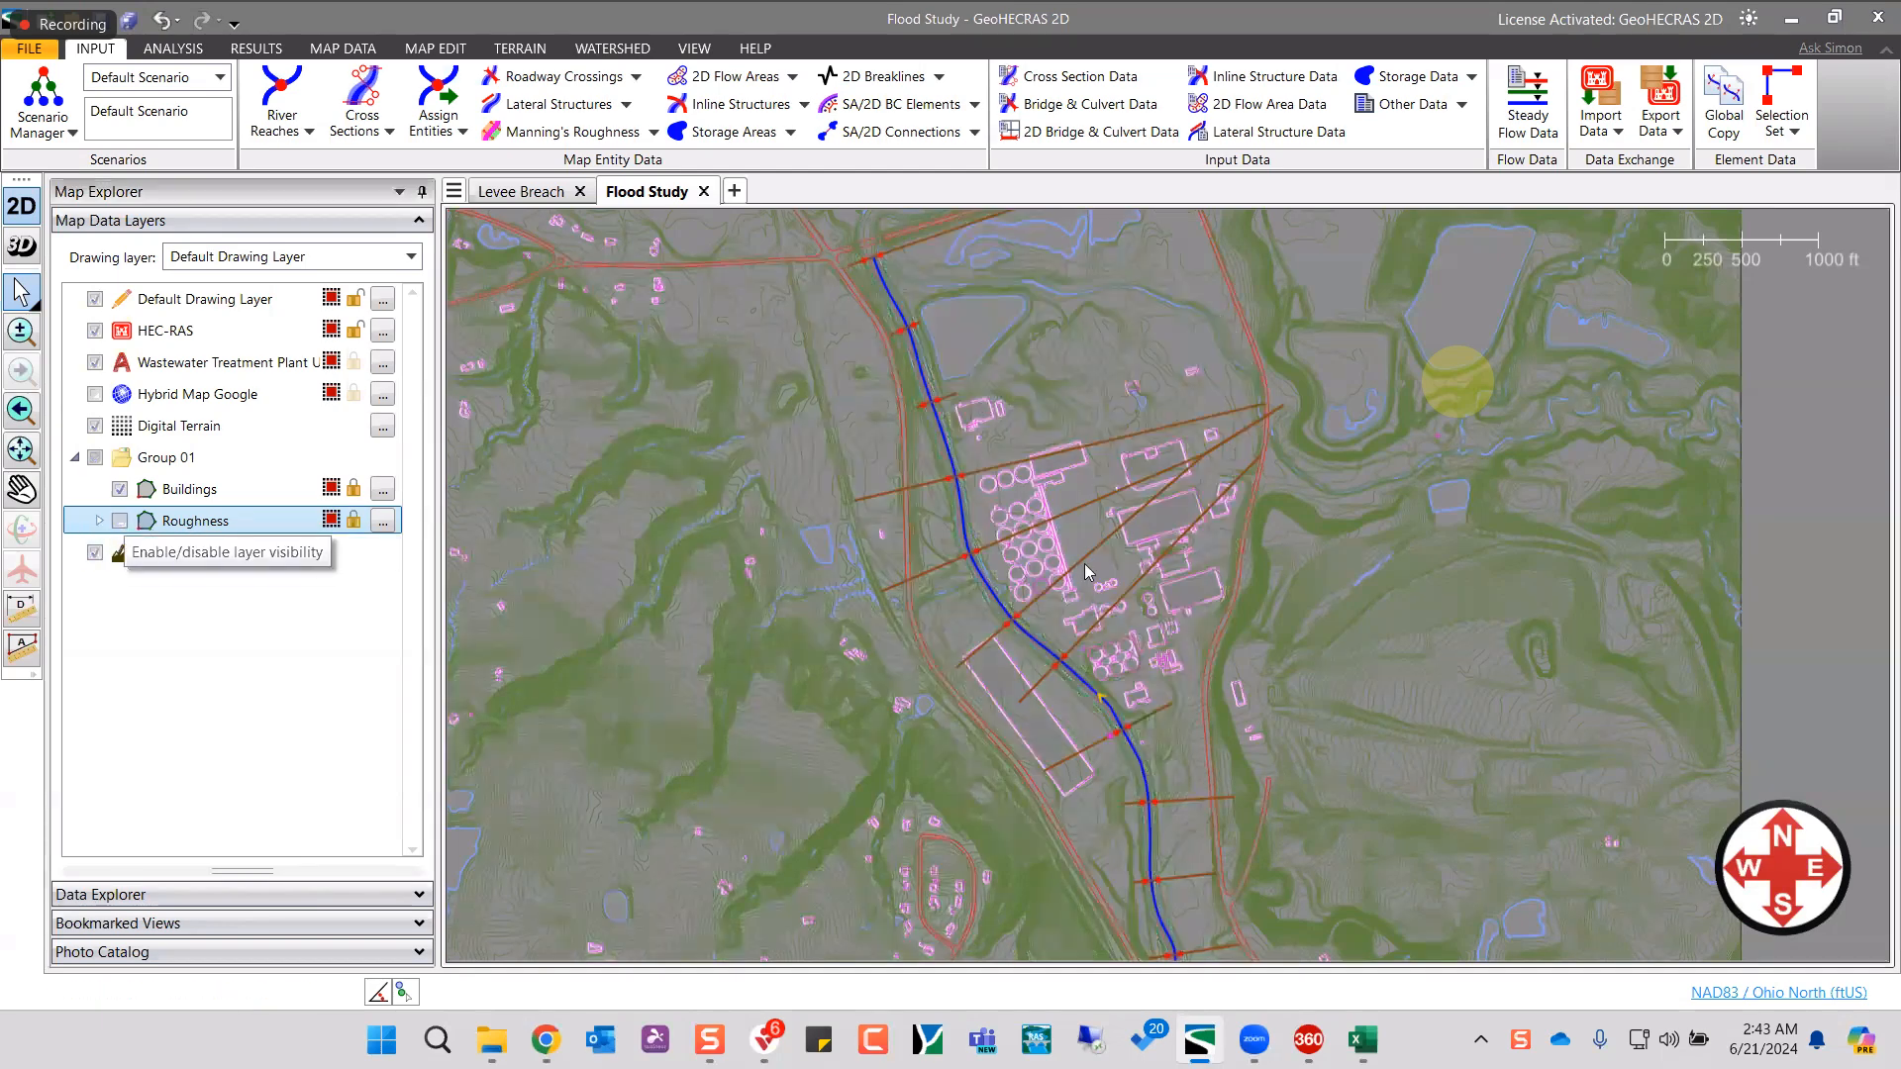
- Assign Manning's data to all cross sections from the Roughness polygon layer, using the Roughness attribute field and inserting ground stationing at polygon intersections
key("ctrl")
left_click(569, 142)
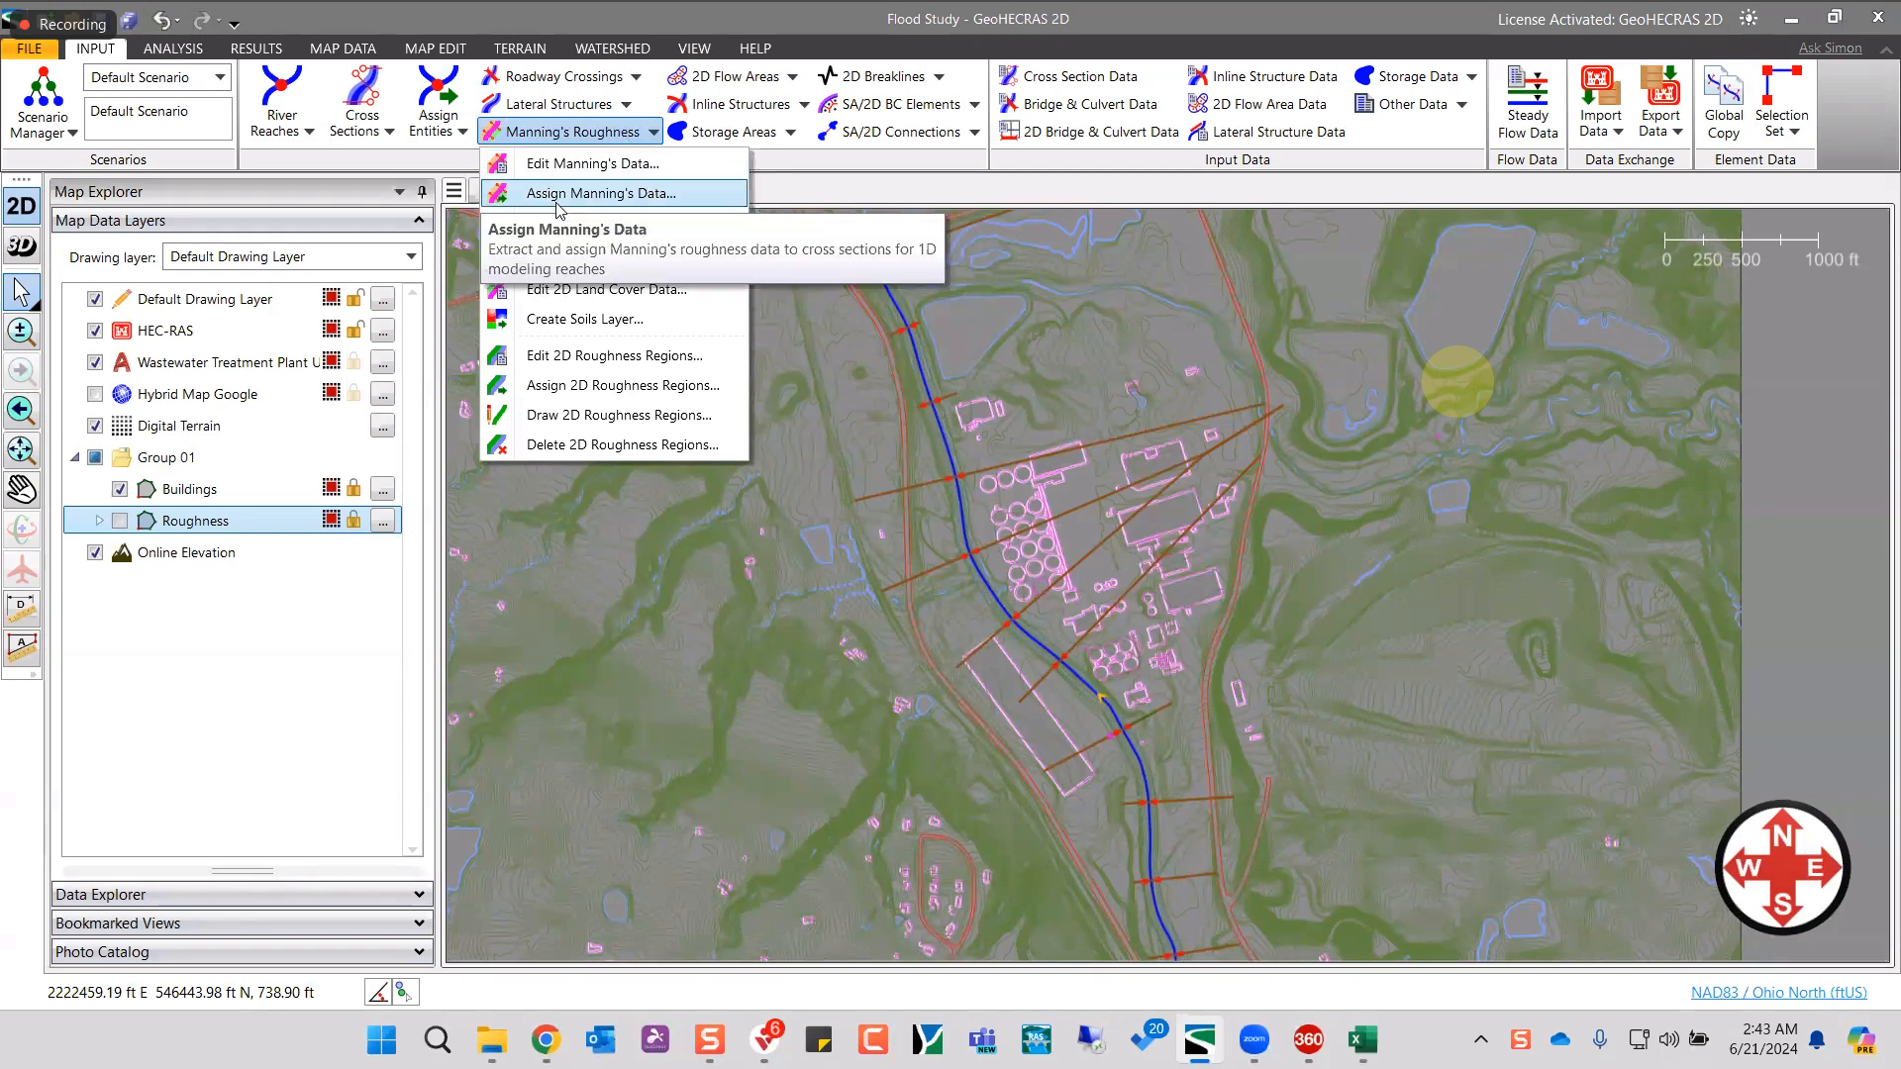
left_click(556, 192)
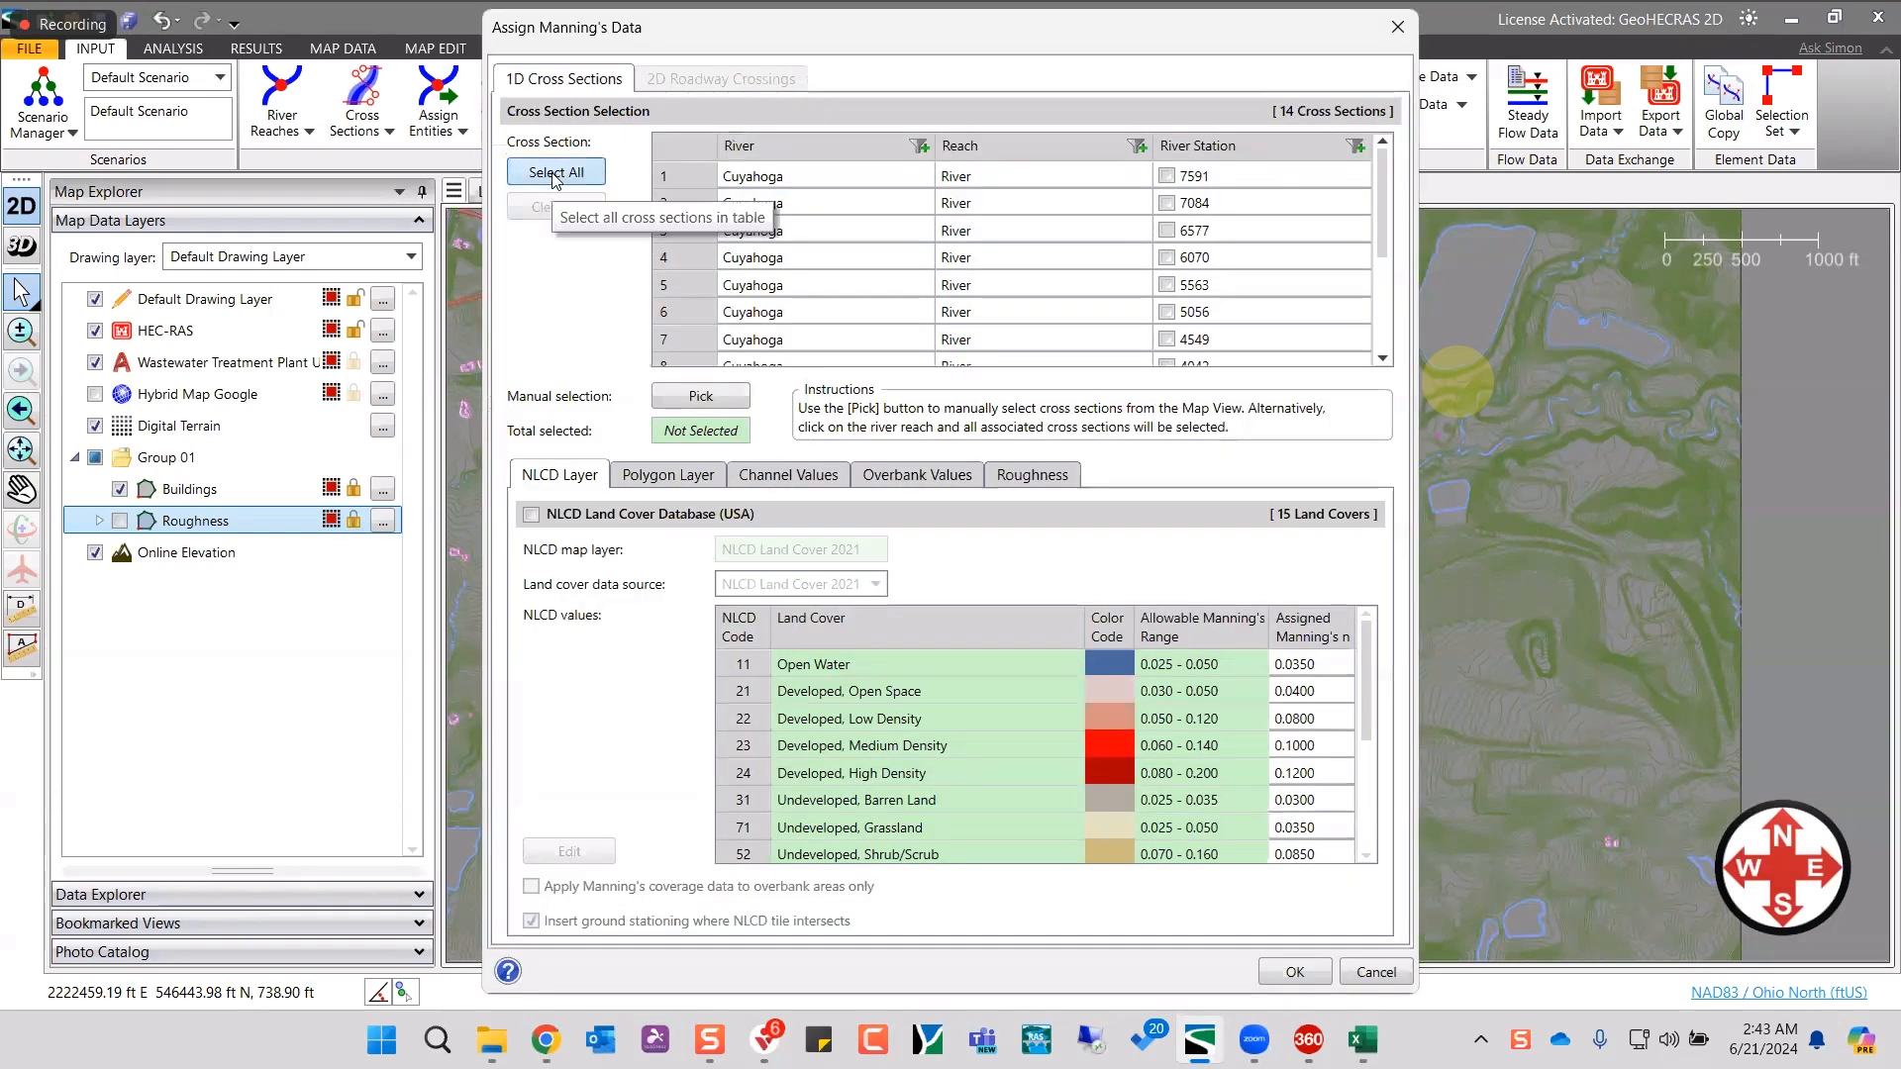
left_click(555, 175)
left_click(677, 486)
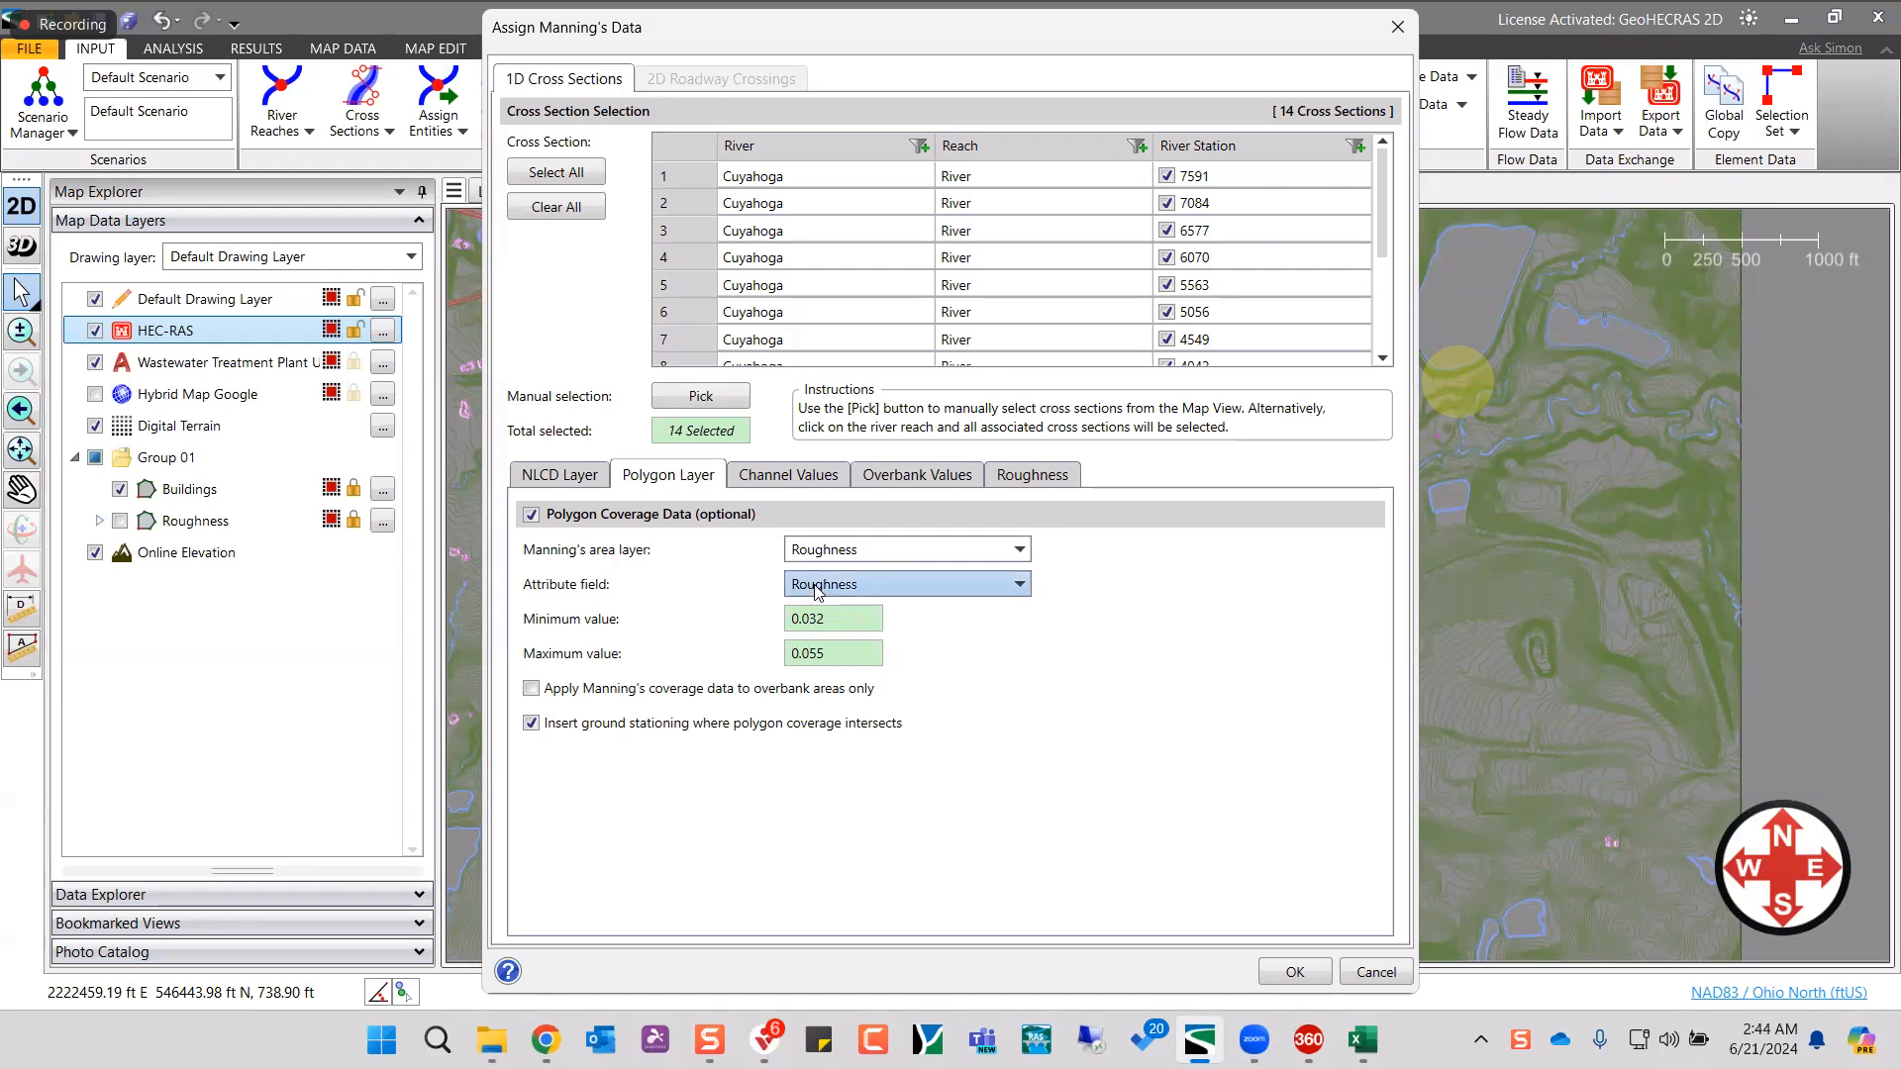
left_click(1288, 965)
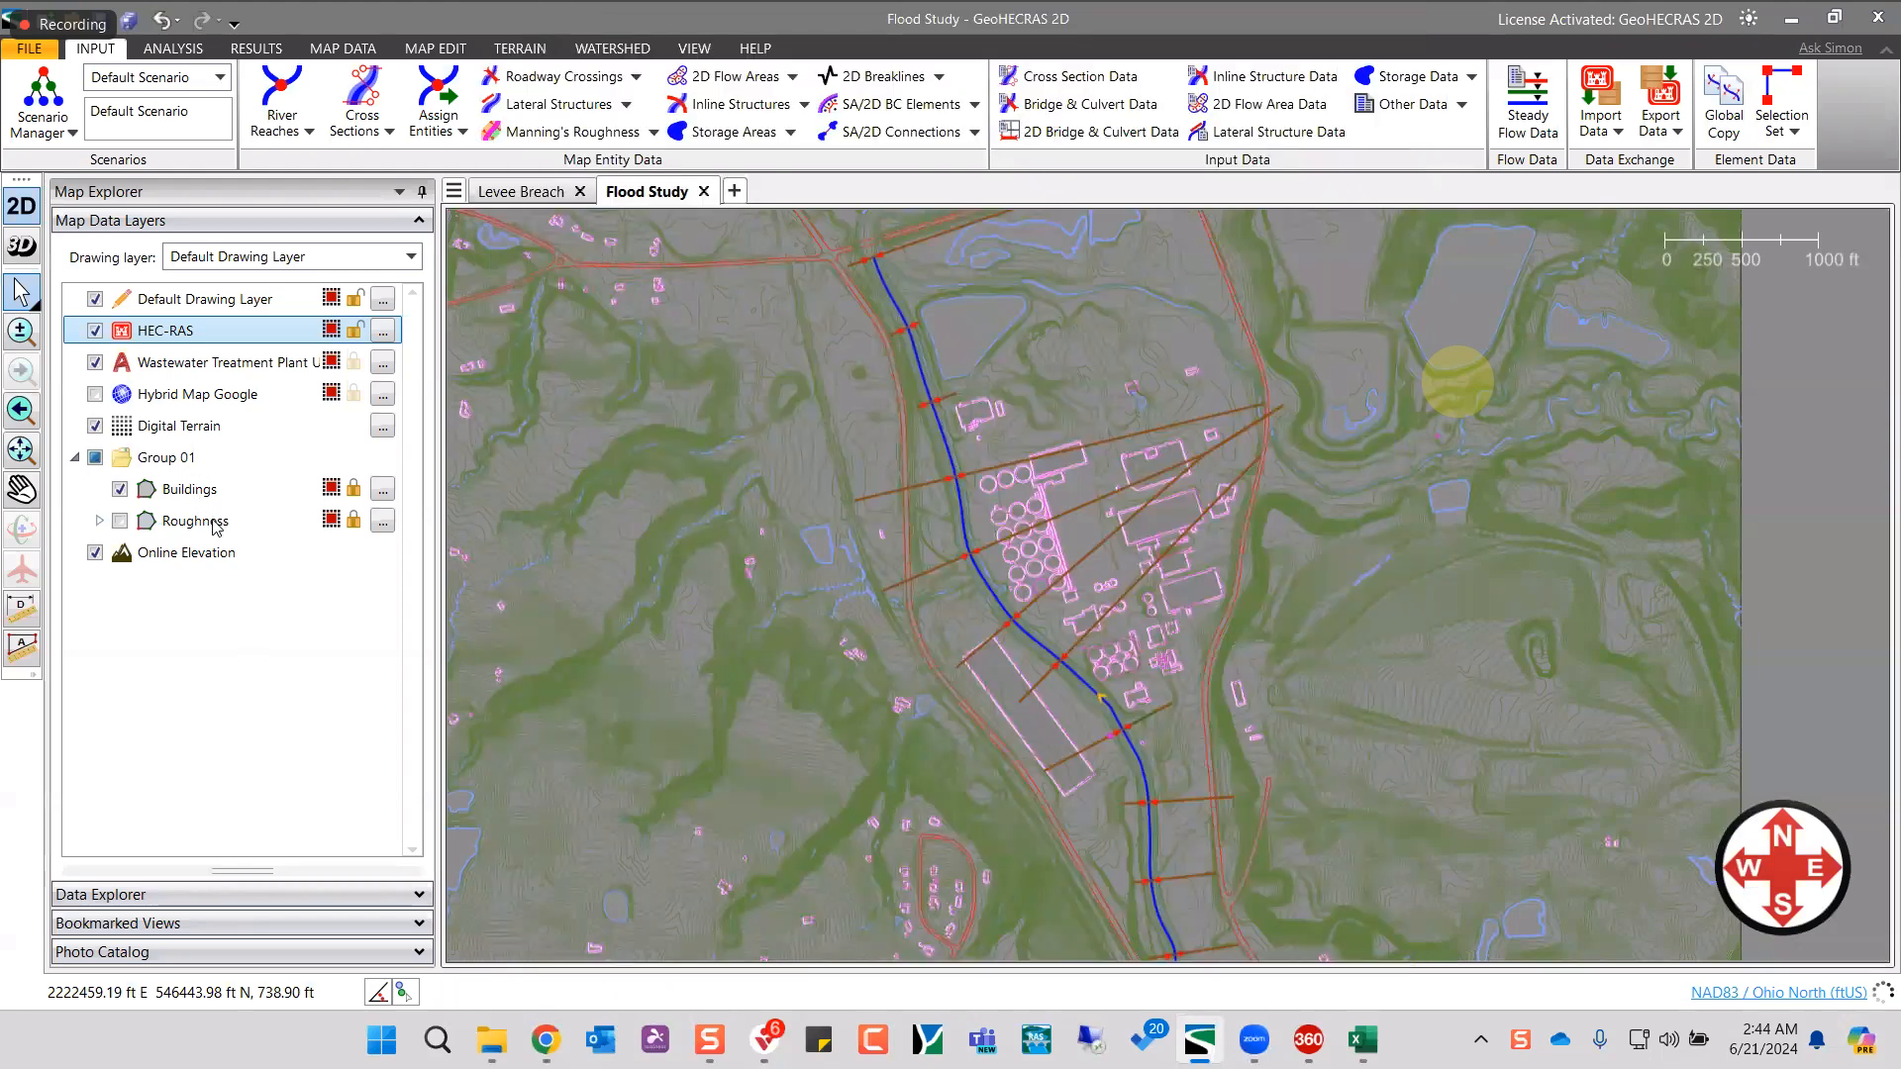
- Examine the horizontal roughness values in the ground point table and plot of cross section 4549
scroll(1045, 681, "up", 2)
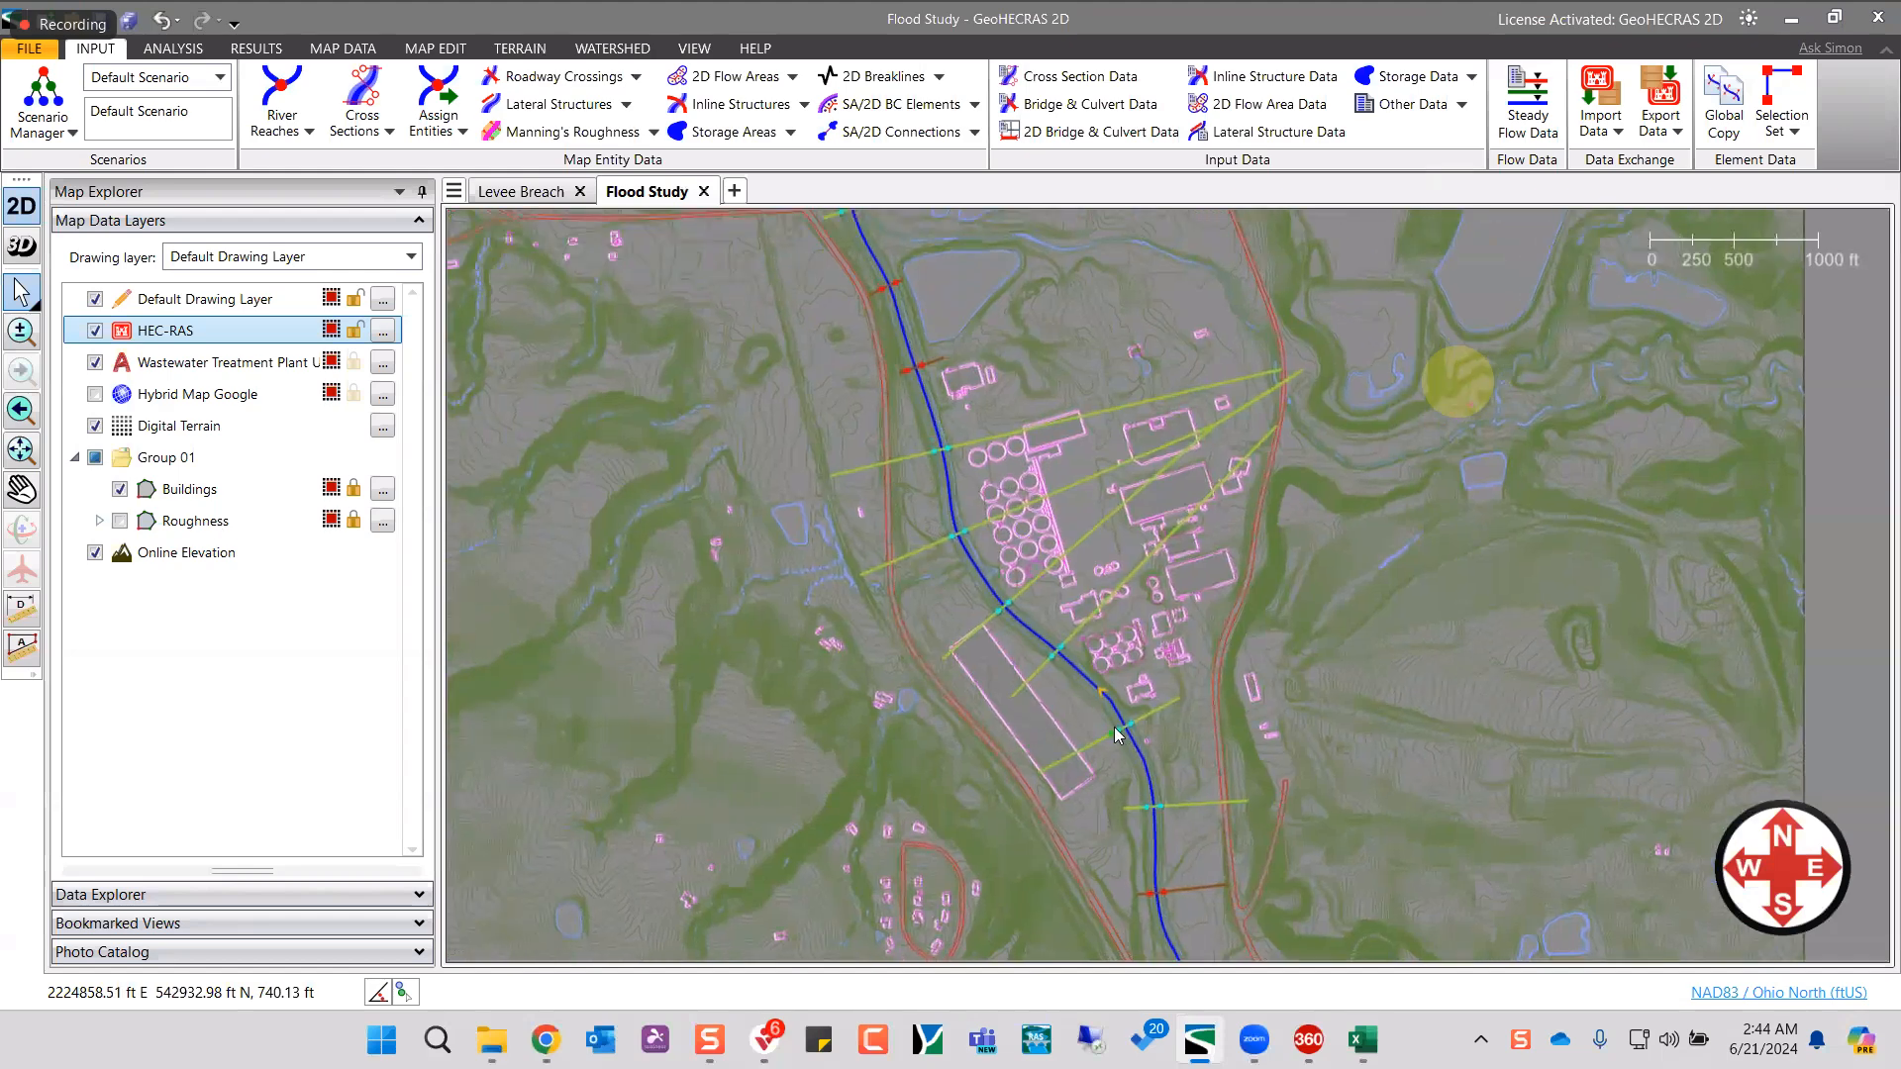
scroll(1113, 715, "up", 1)
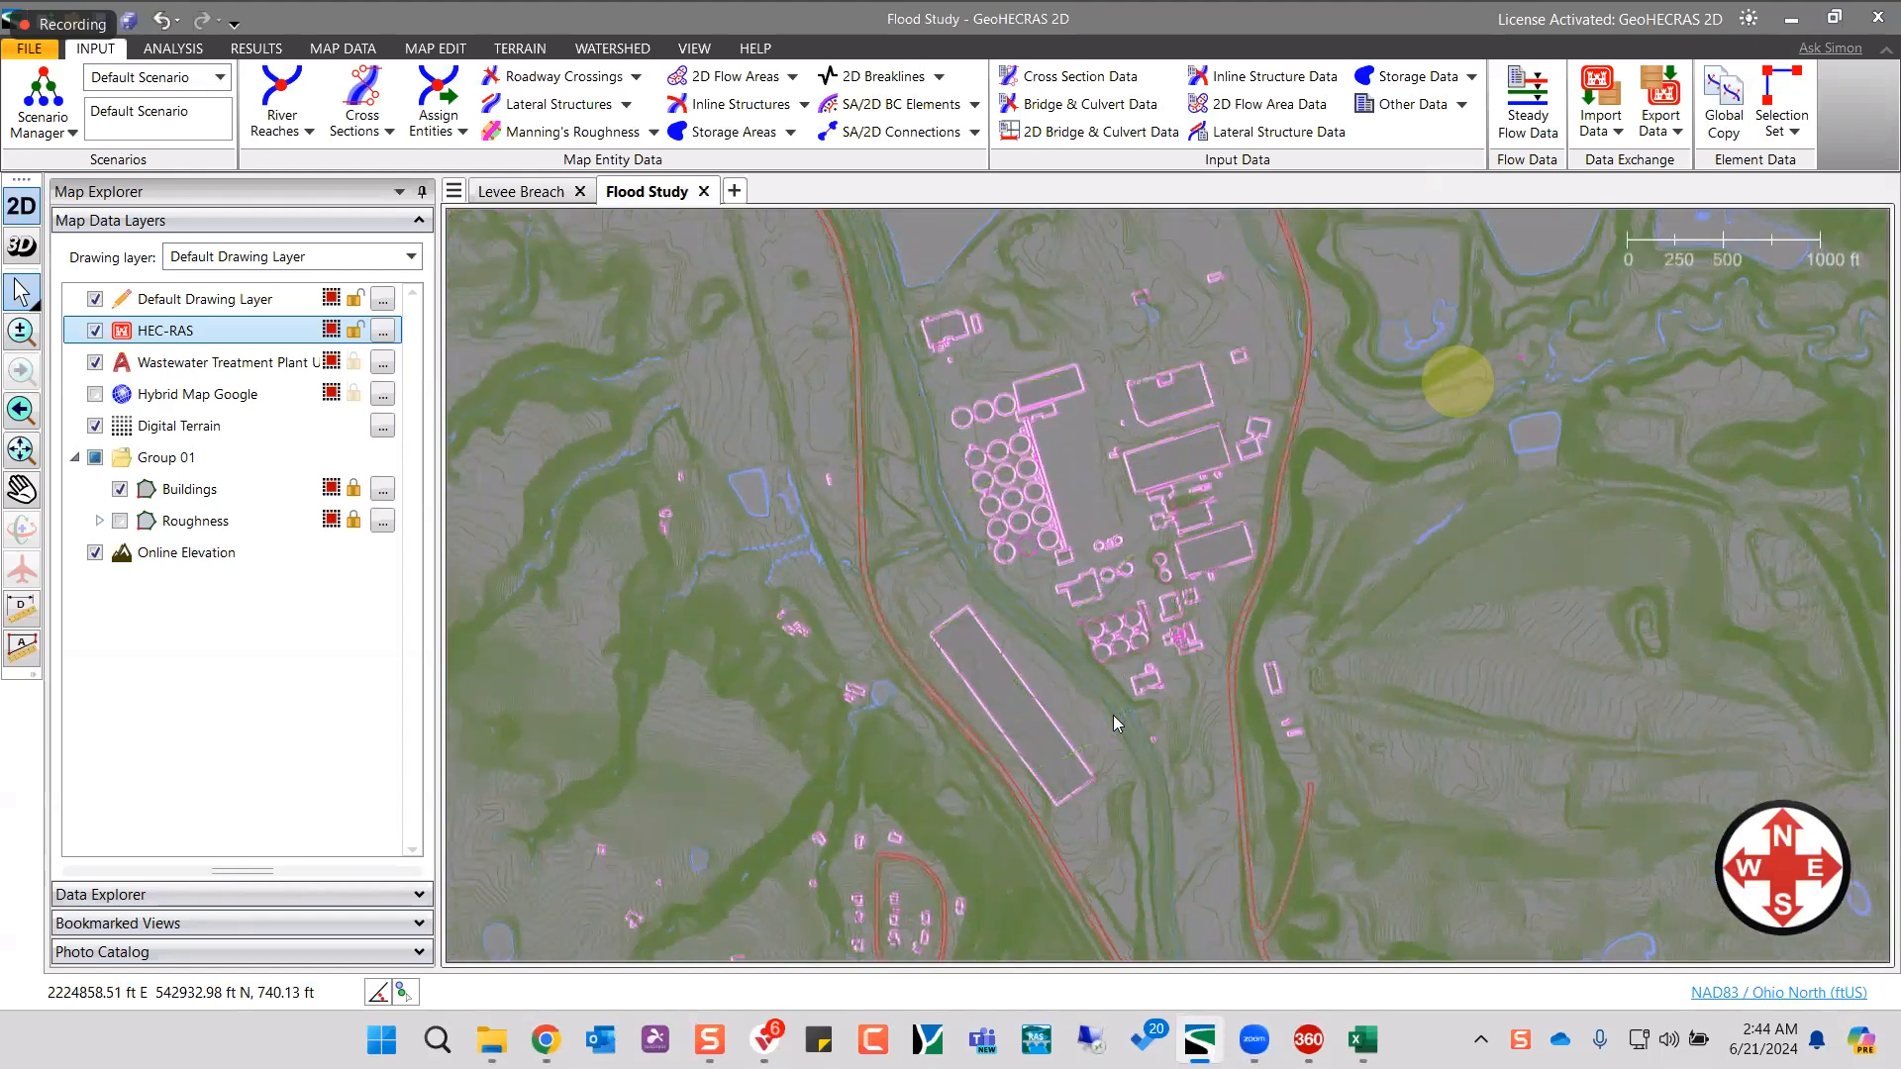
scroll(1113, 715, "up", 1)
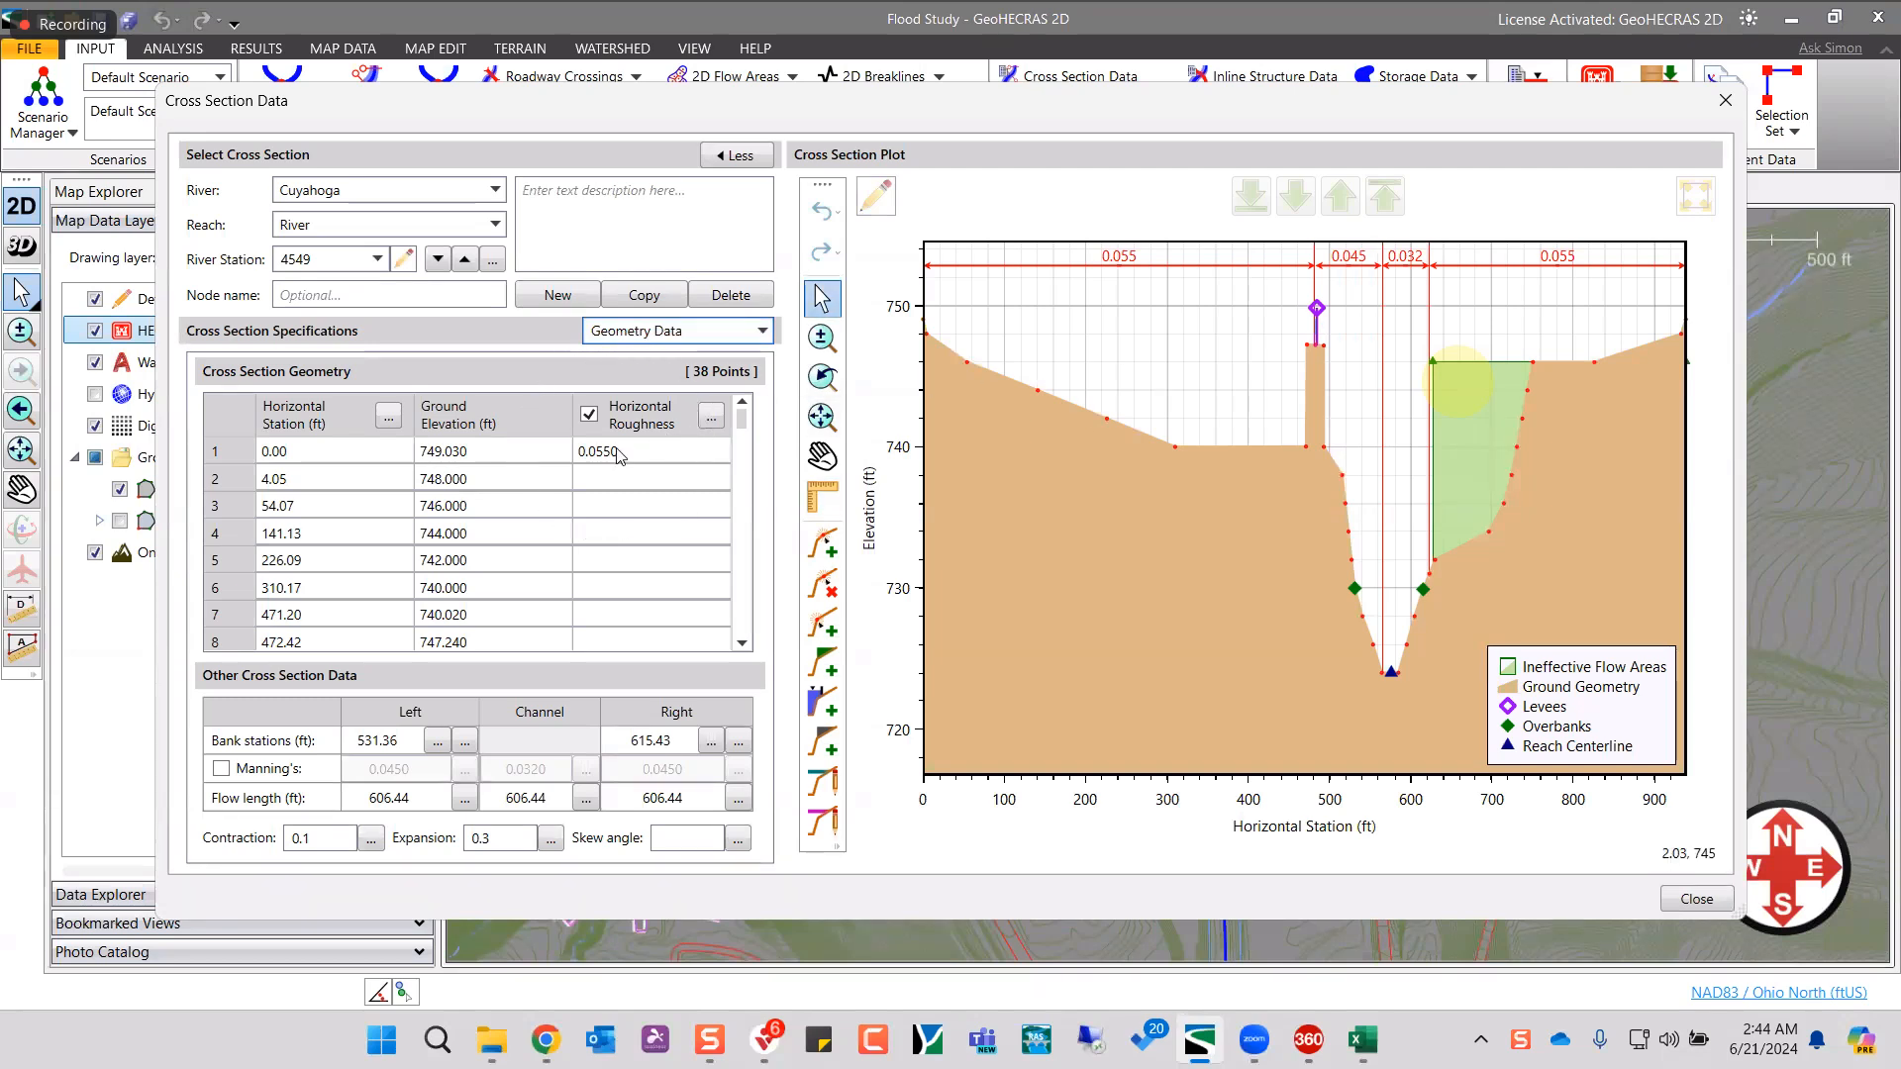
scroll(618, 453, "down", 3)
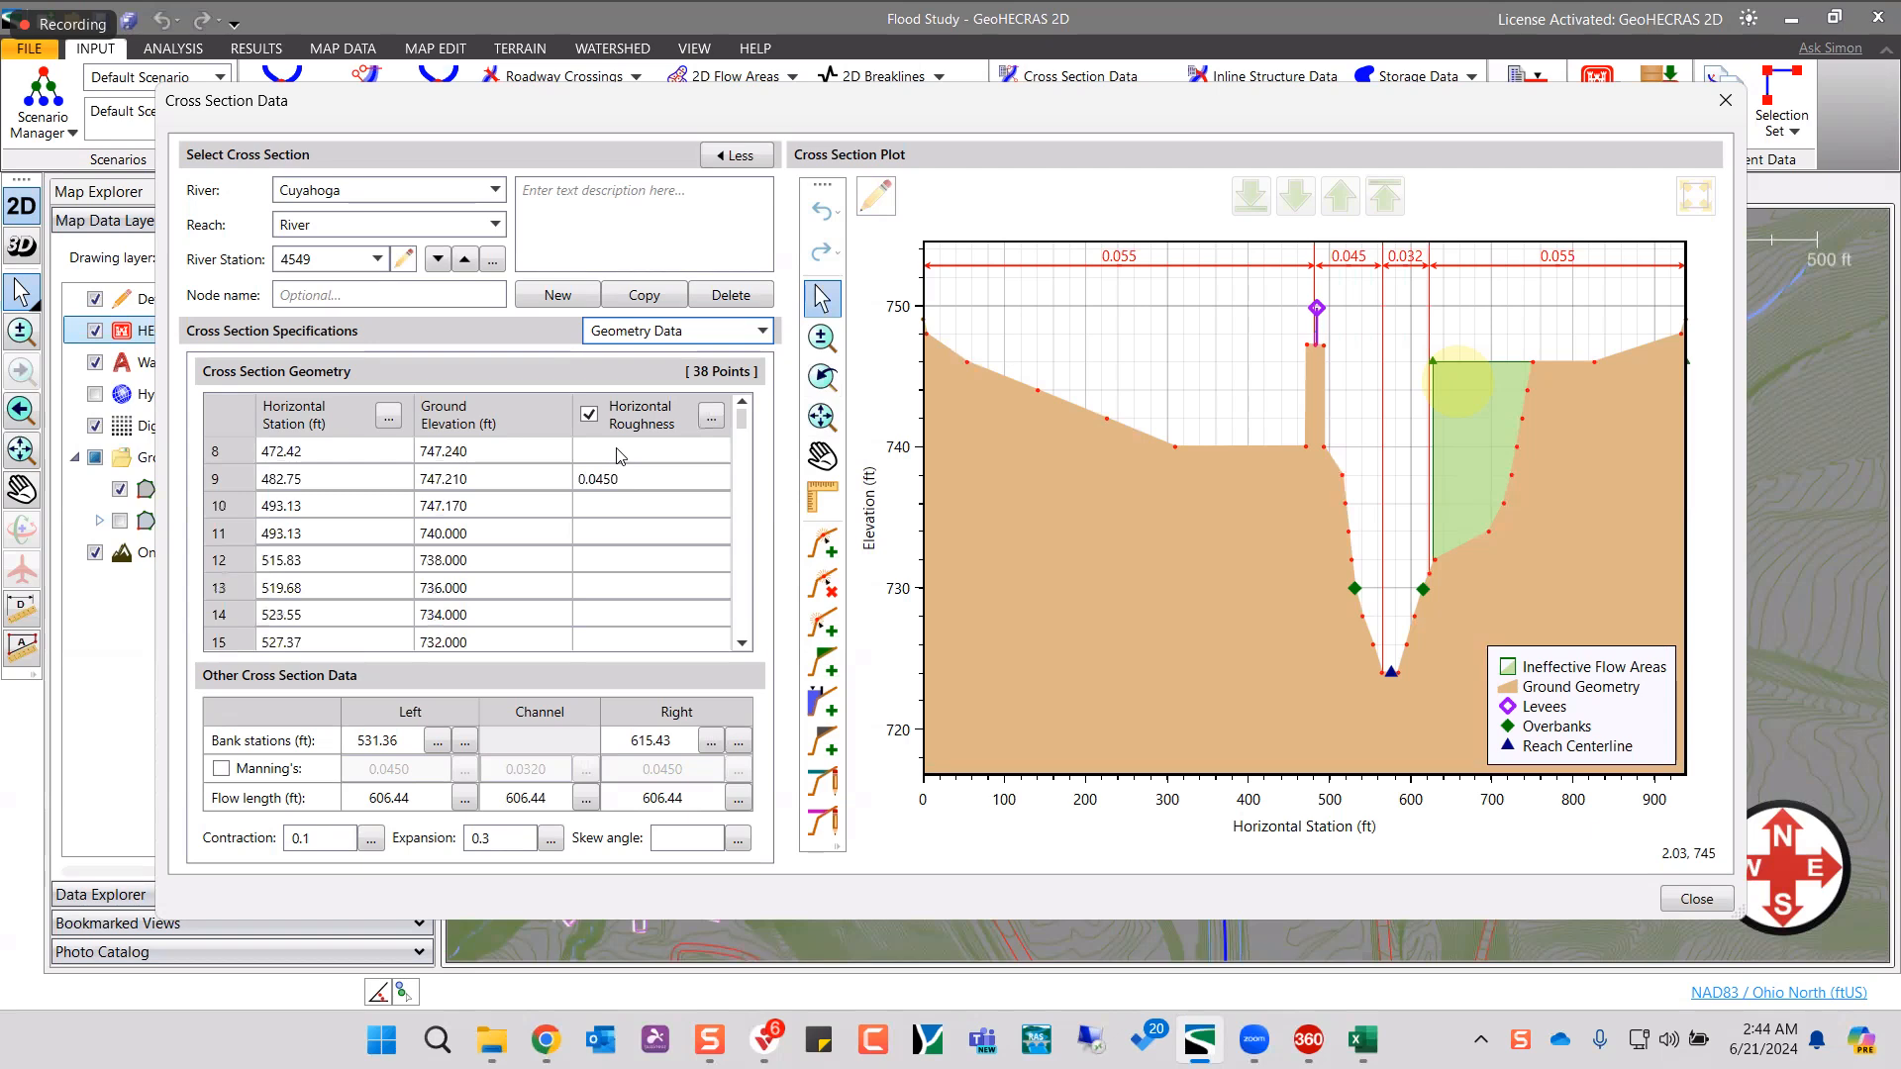
scroll(618, 454, "down", 5)
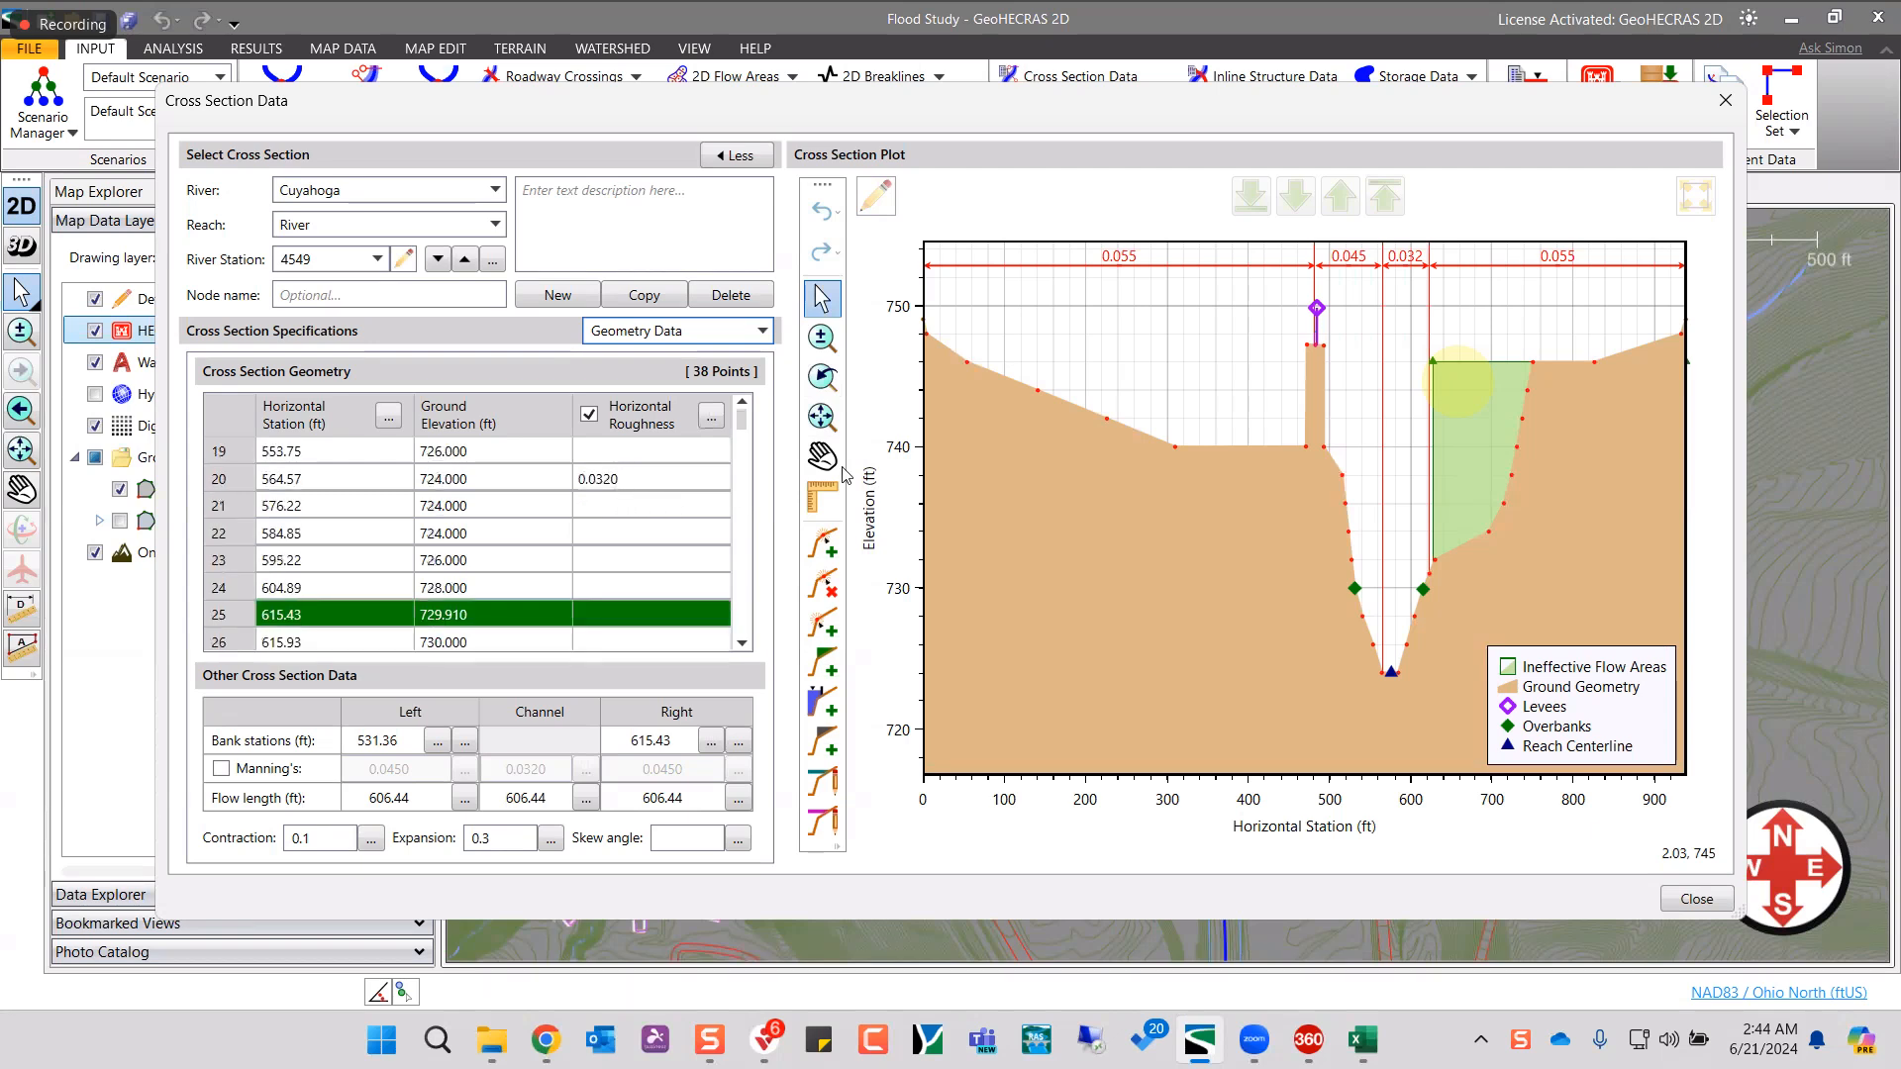
key("ctrl")
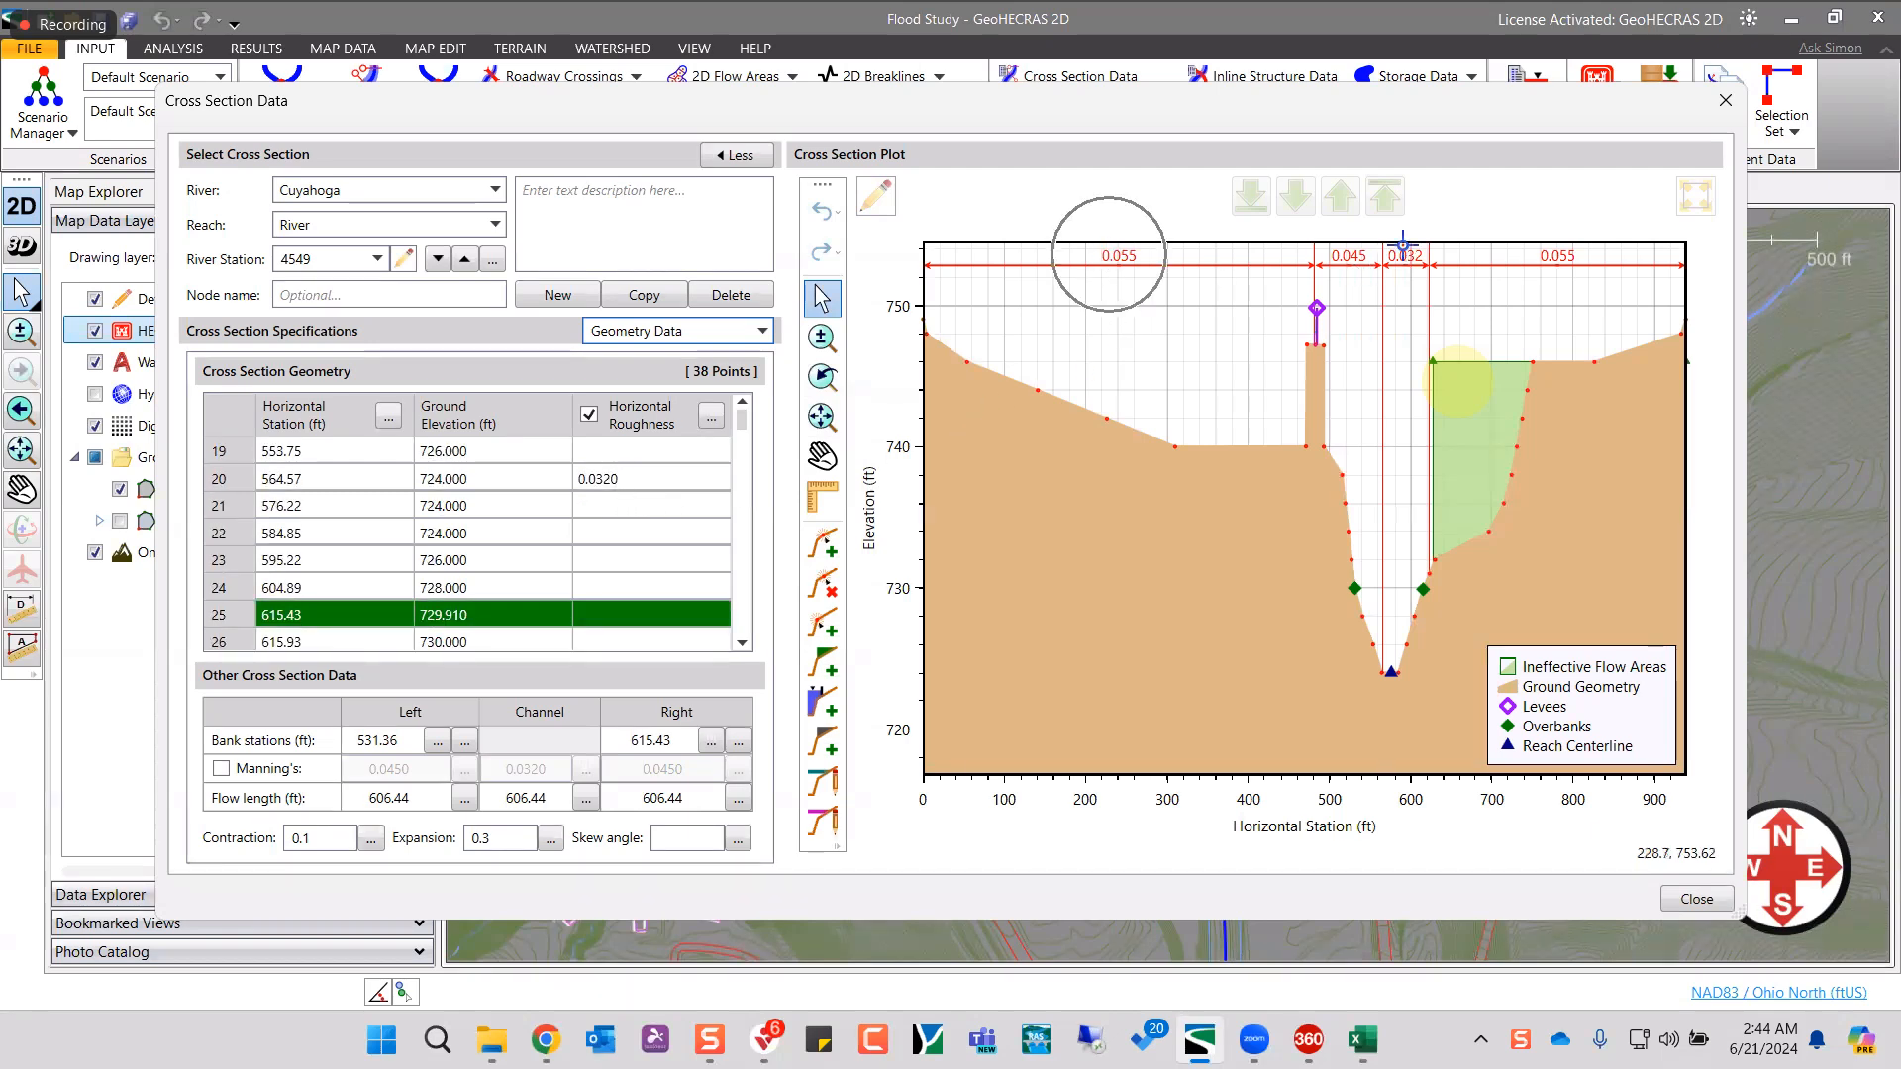
key("Escape")
left_click(1696, 901)
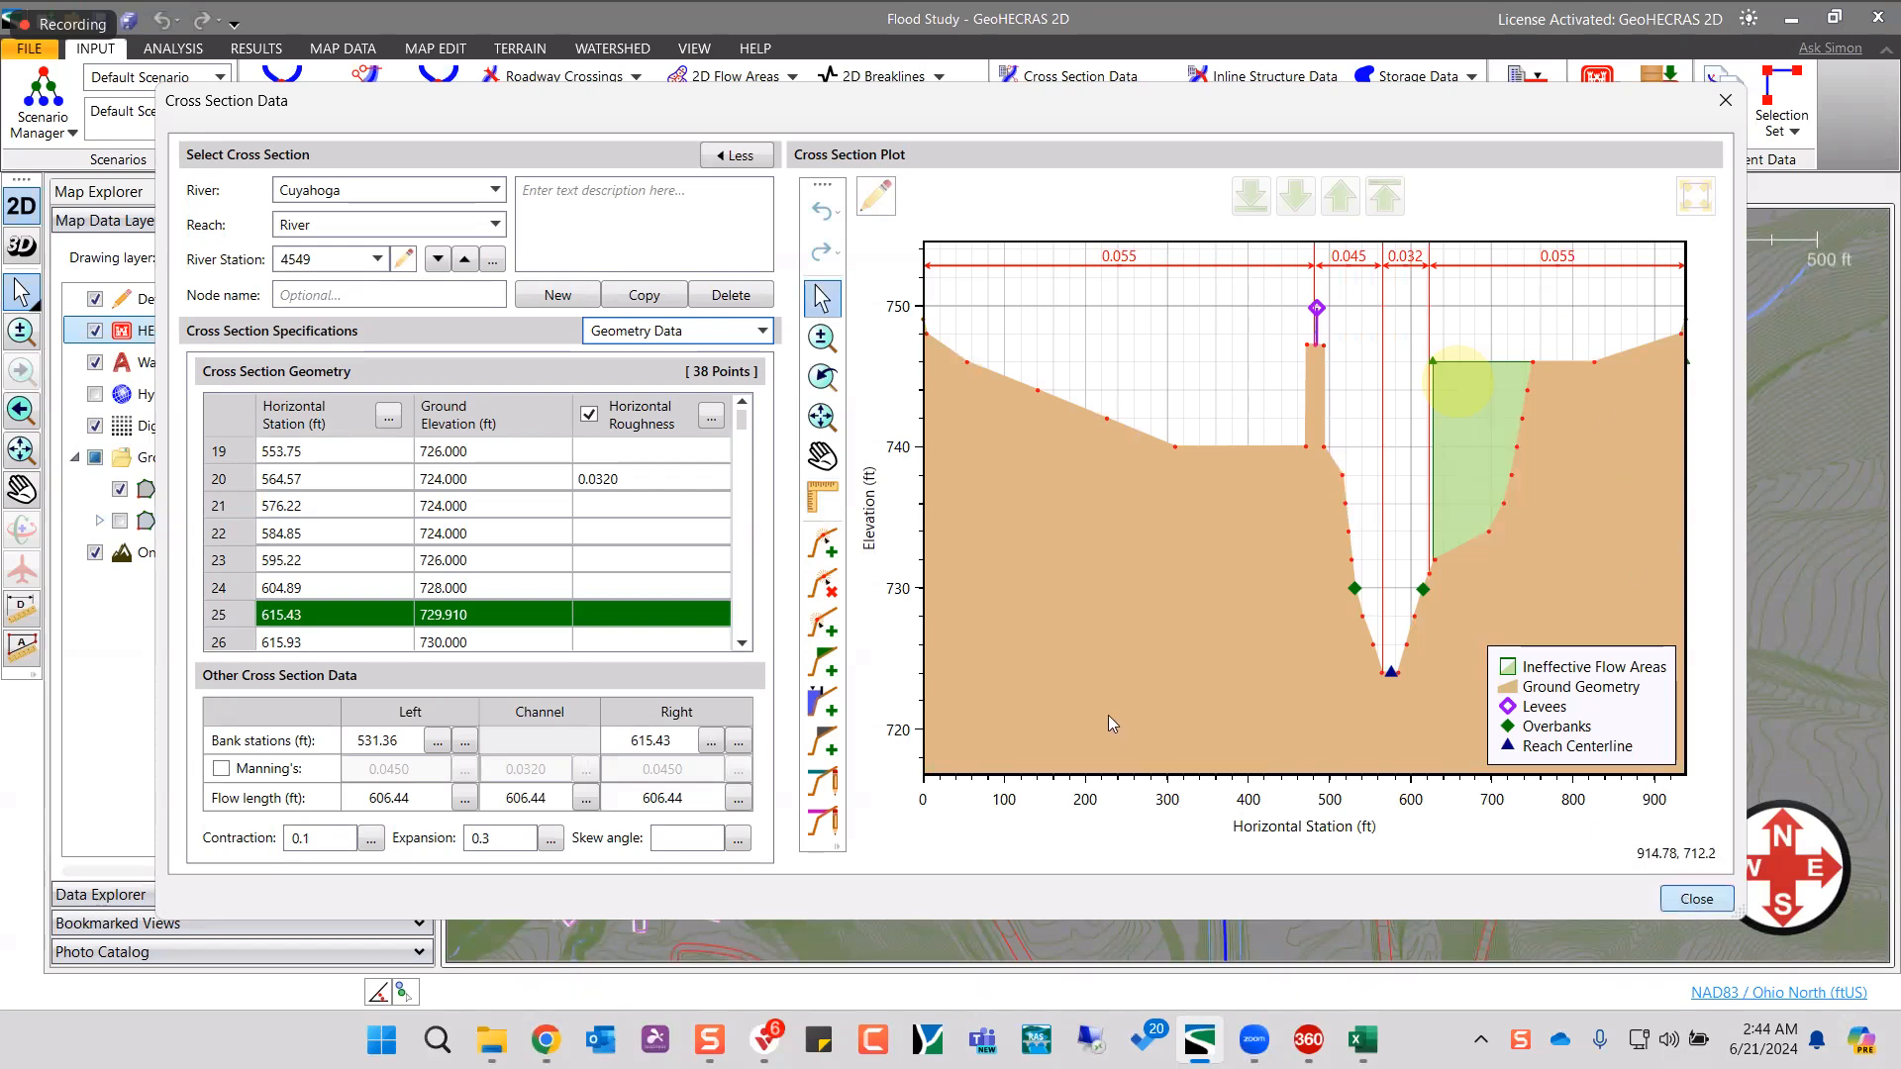
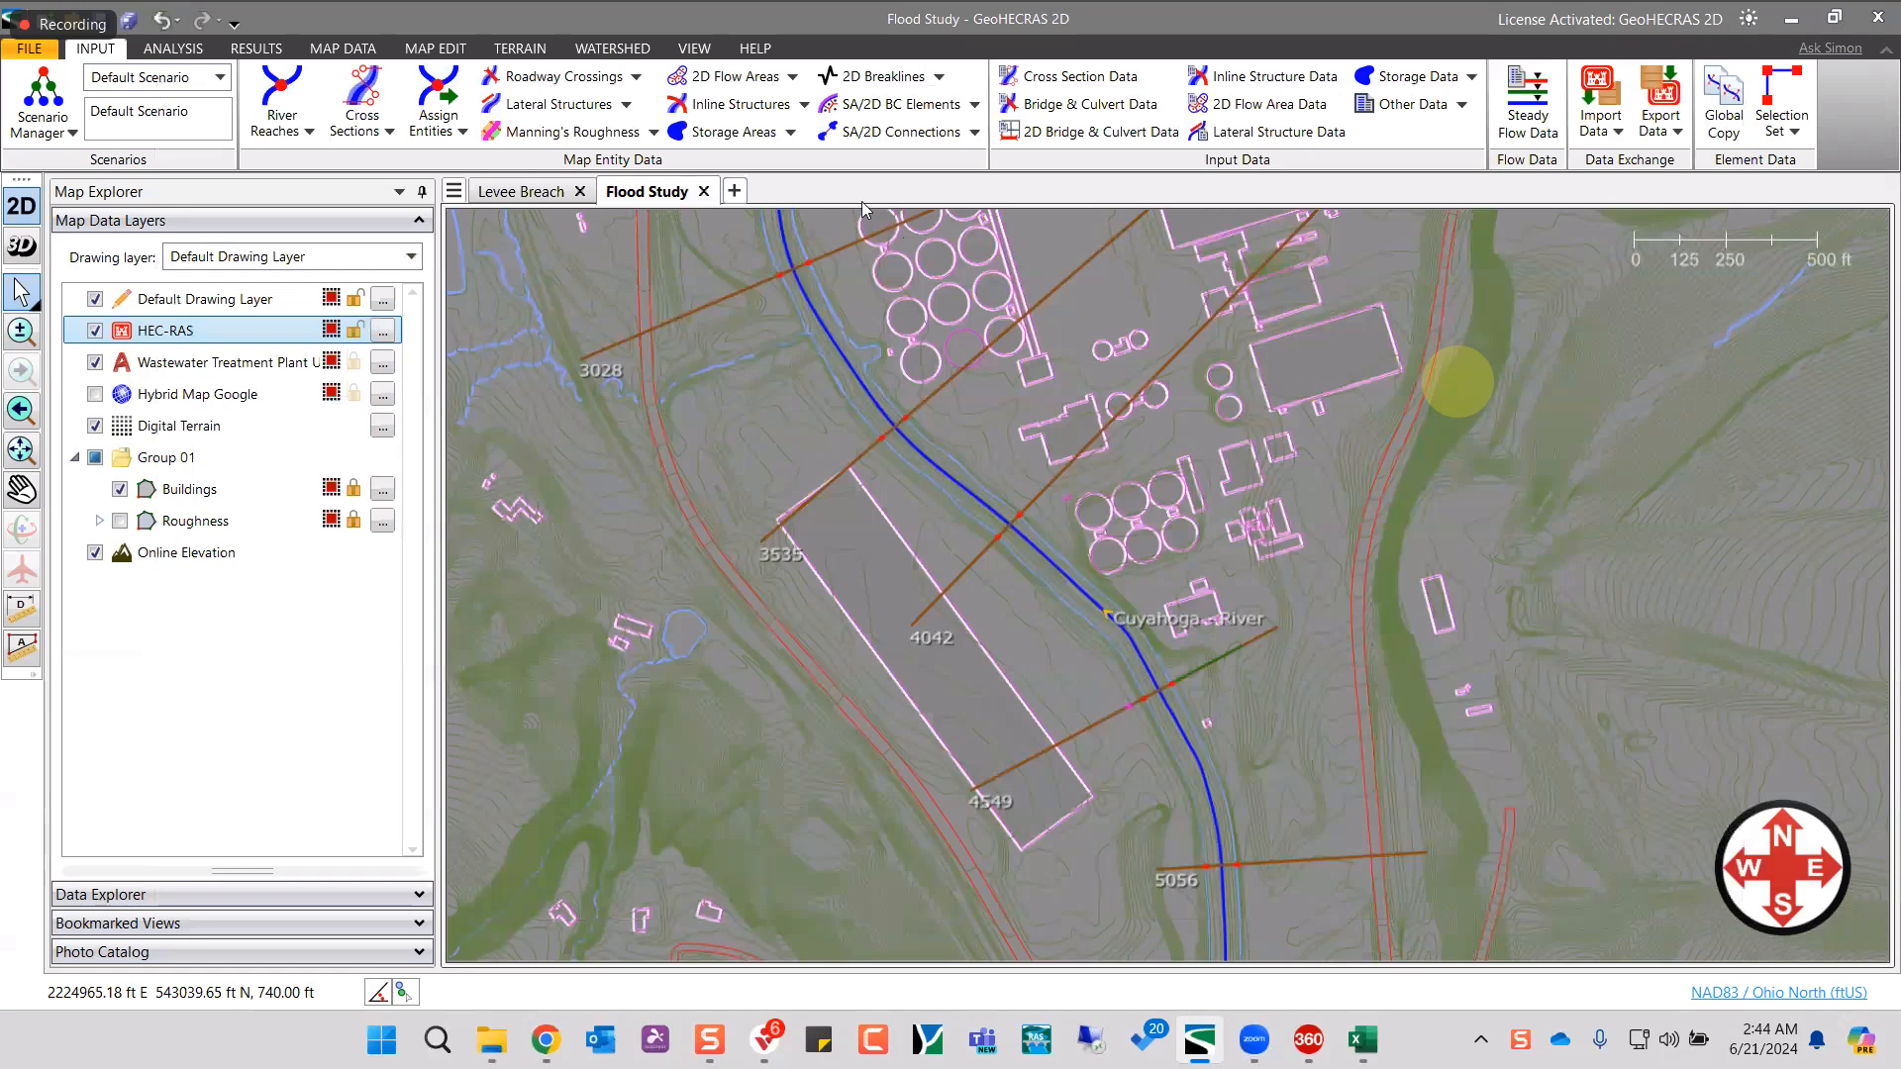
- In cross section 4549, move the 0.045 roughness zone's start to station 310.17 ft and the 0.032 zone's start to about 516 ft
double_click(1089, 726)
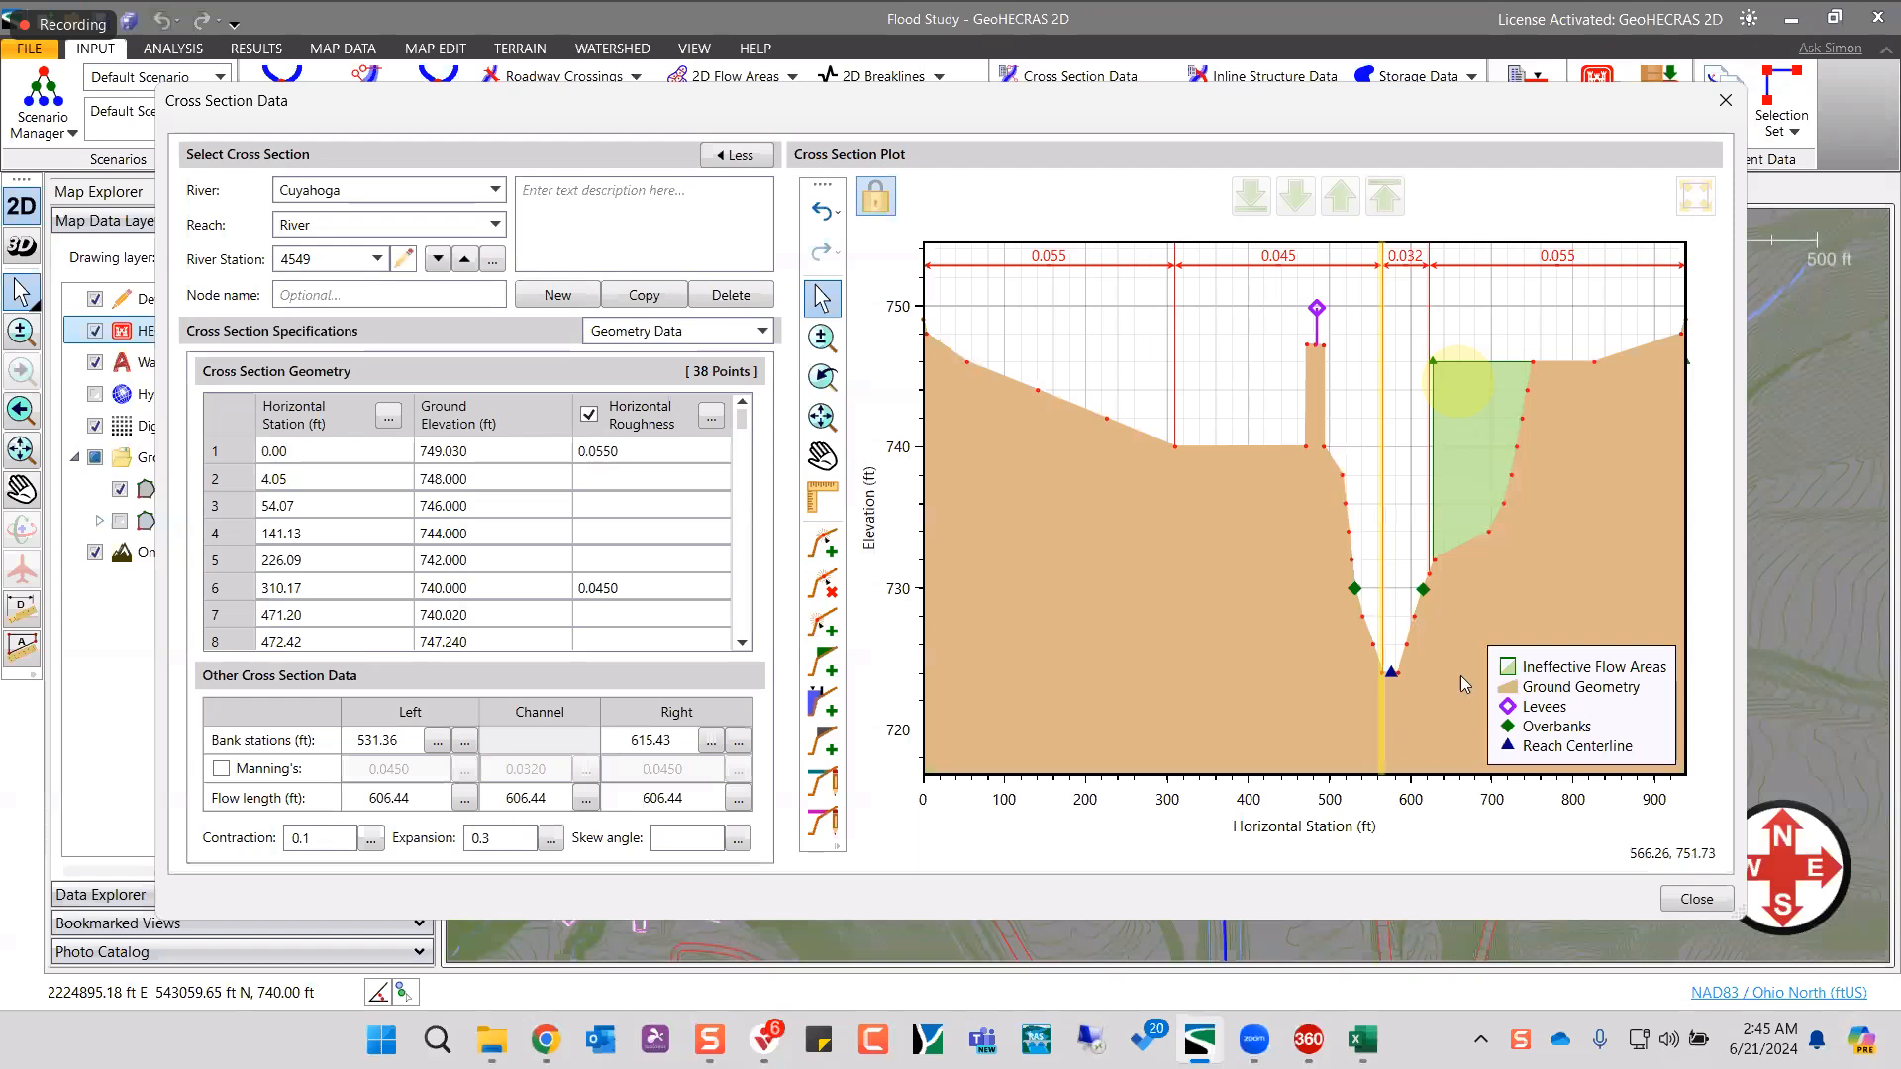
left_click(840, 217)
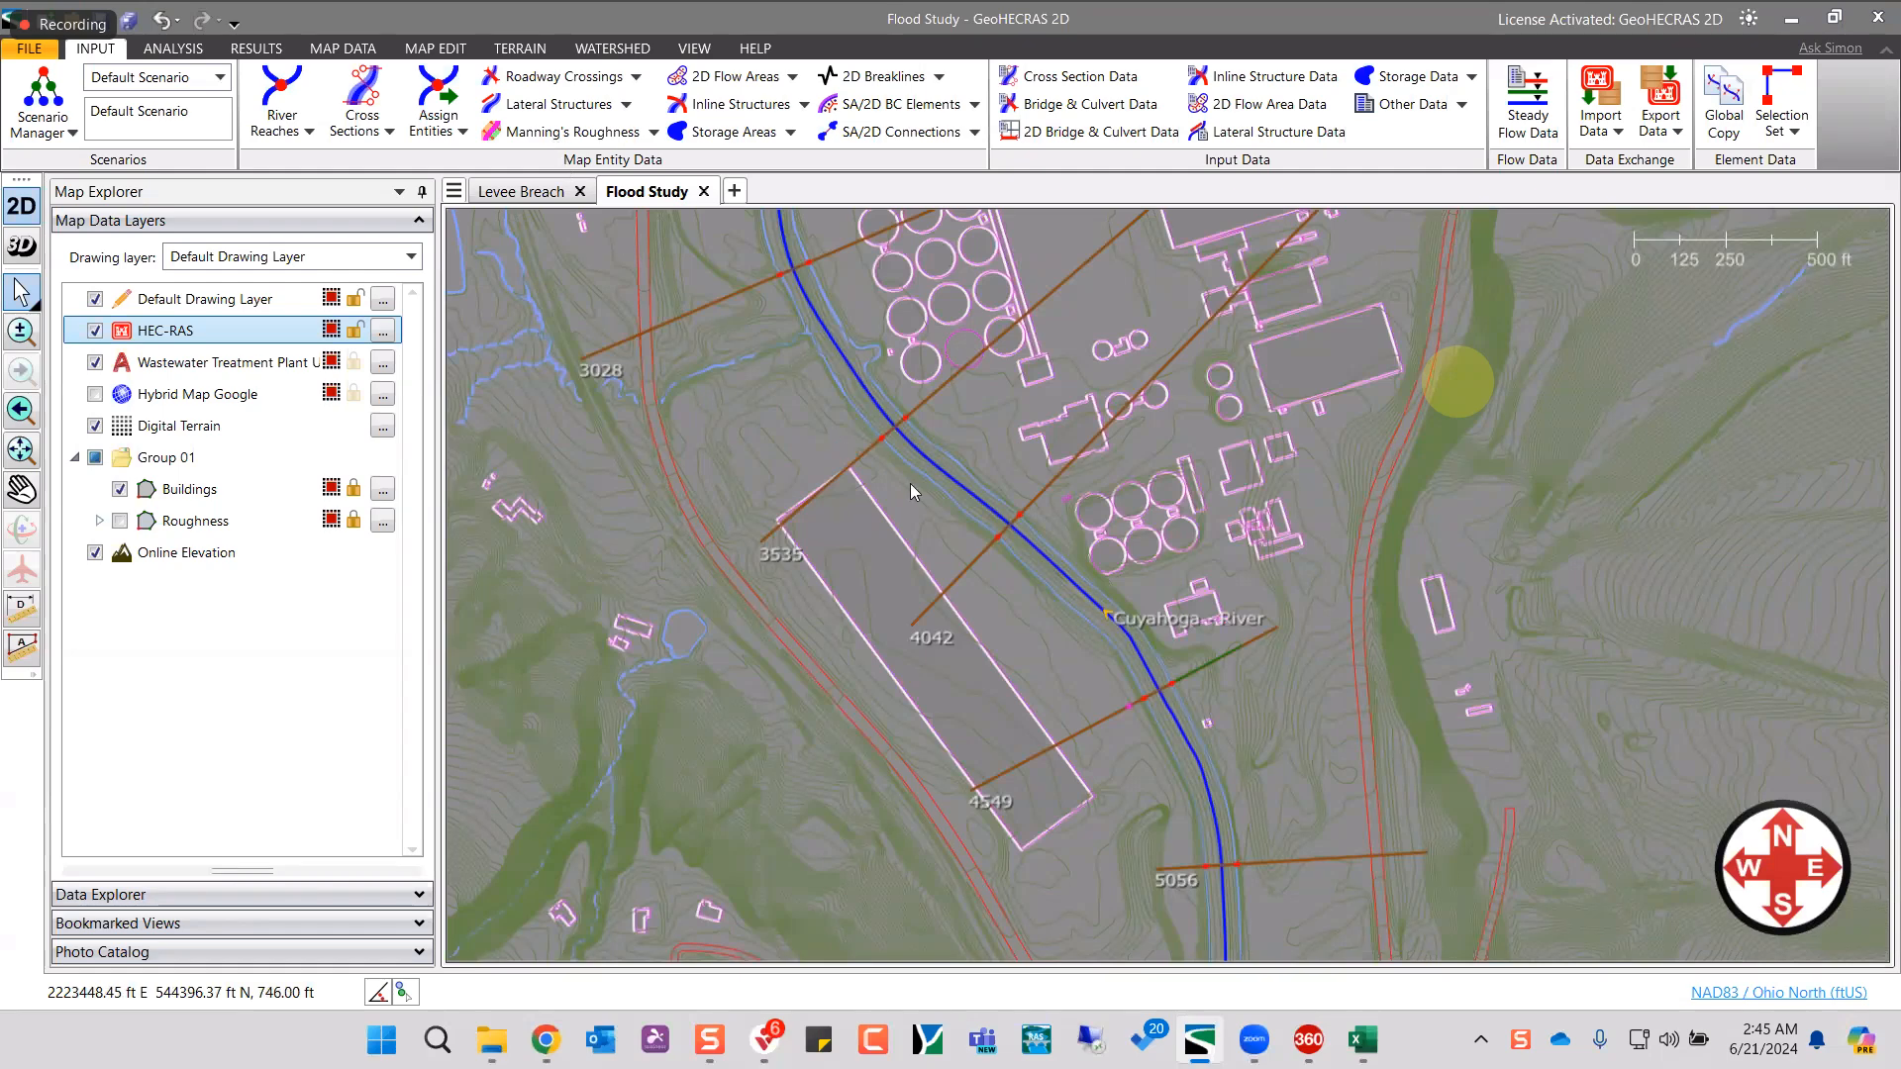
- Edit the Manning's data, multiplying the n1 to n4 values of river stations 5056 through 3028 by a factor of 1.05
left_click(573, 132)
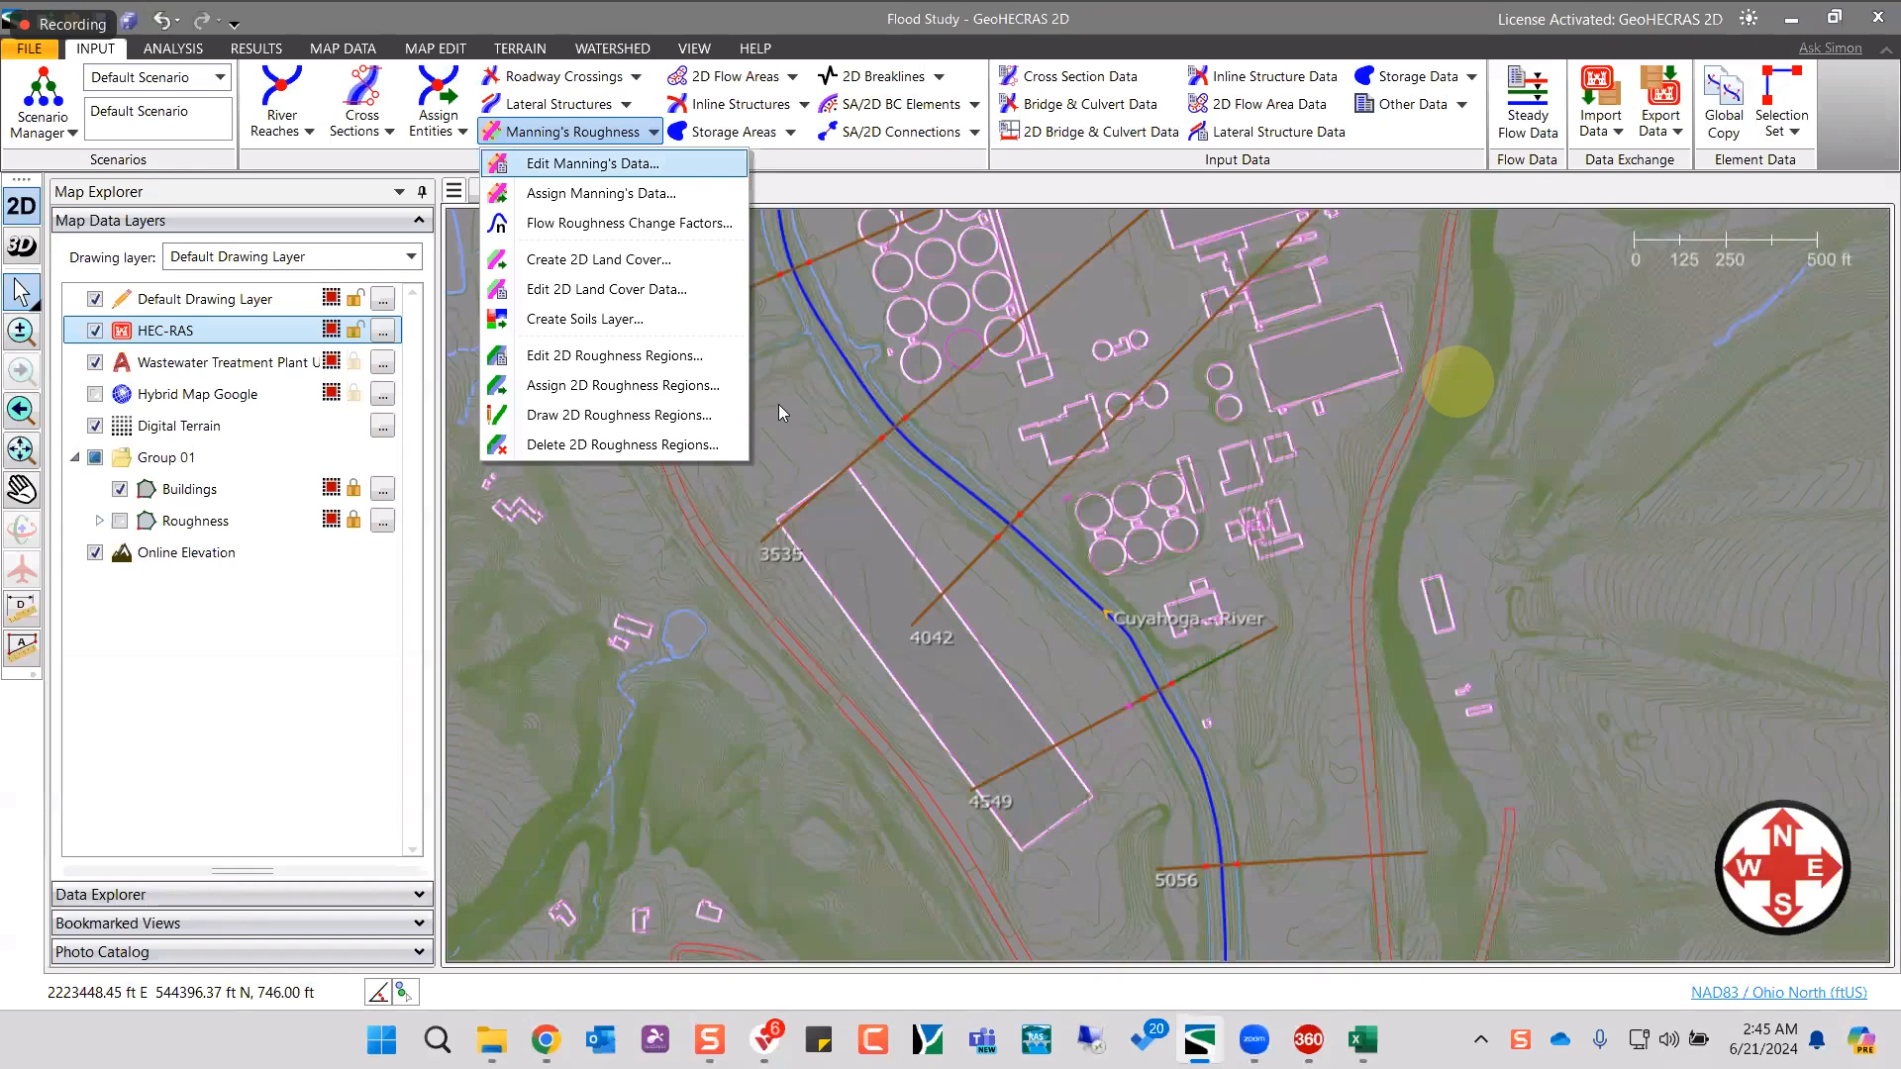
left_click(554, 162)
left_click_drag(789, 409, 1031, 522)
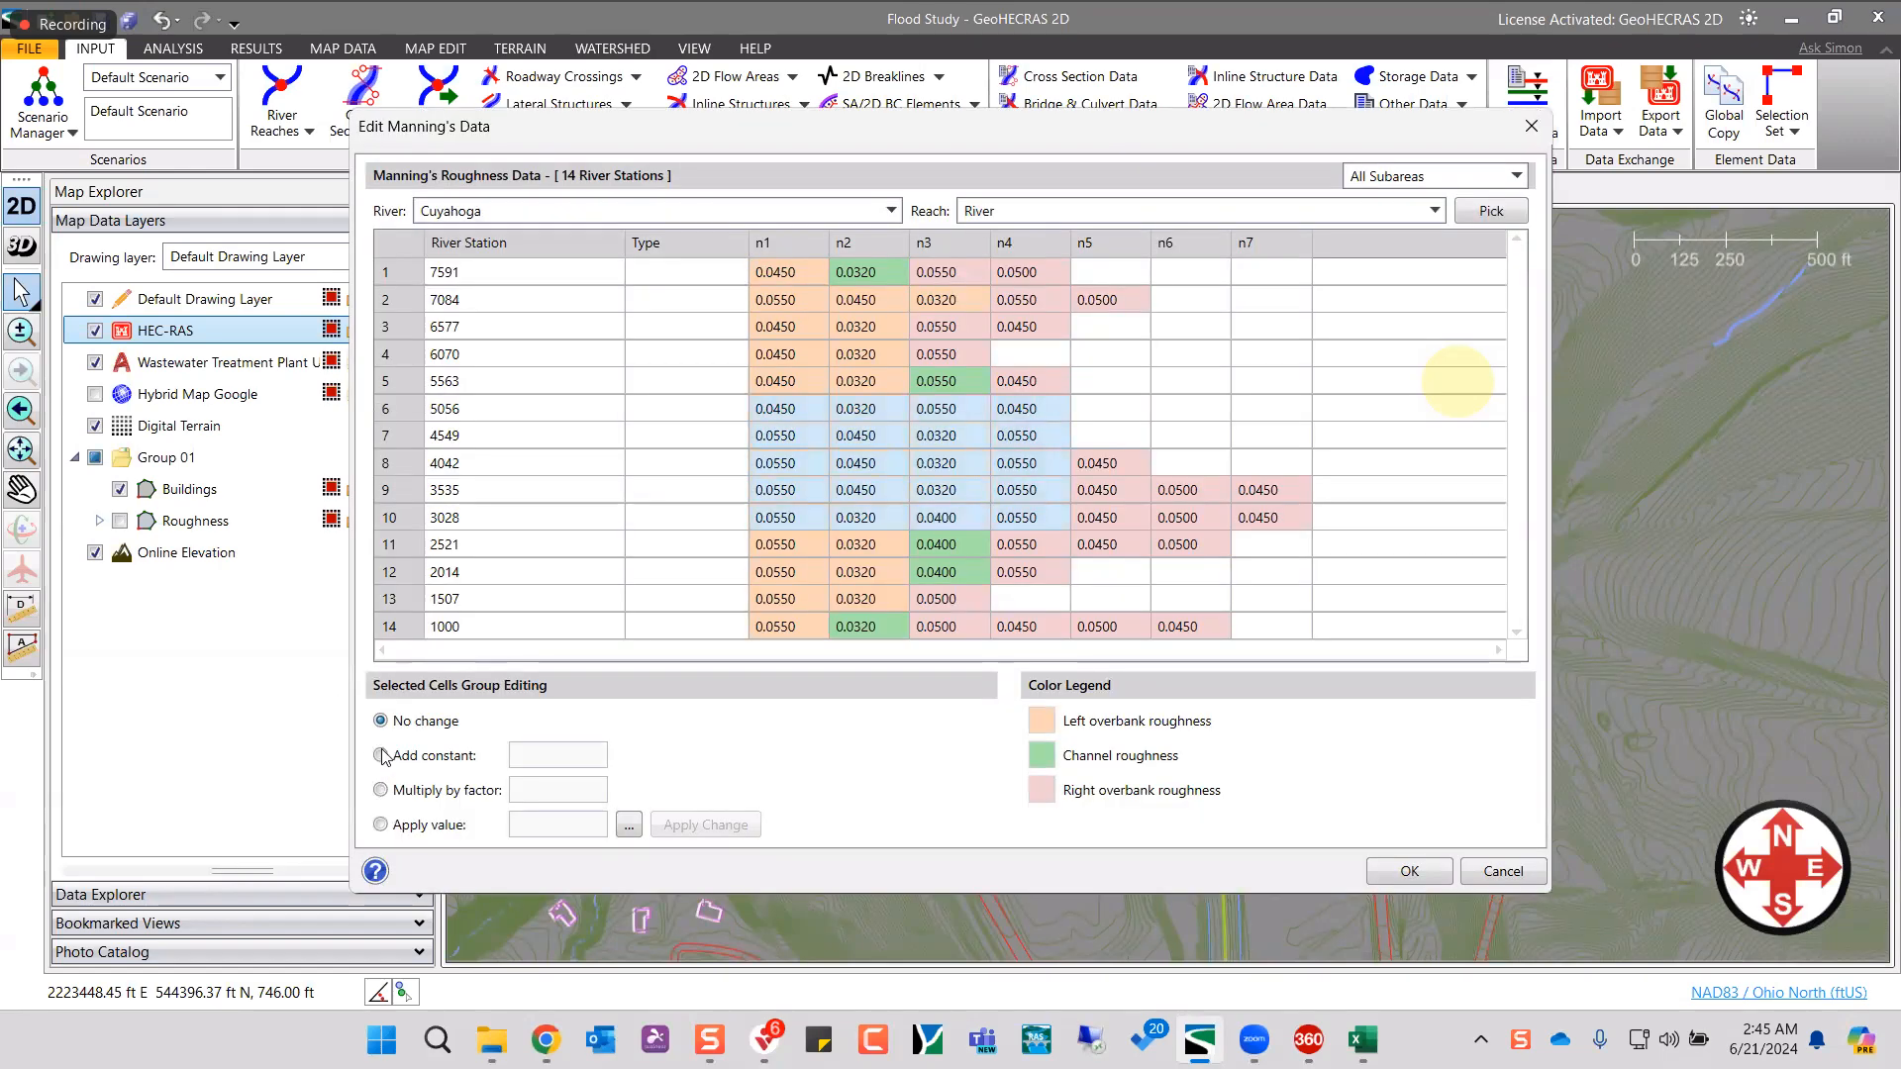
left_click(409, 802)
left_click(542, 801)
type("1")
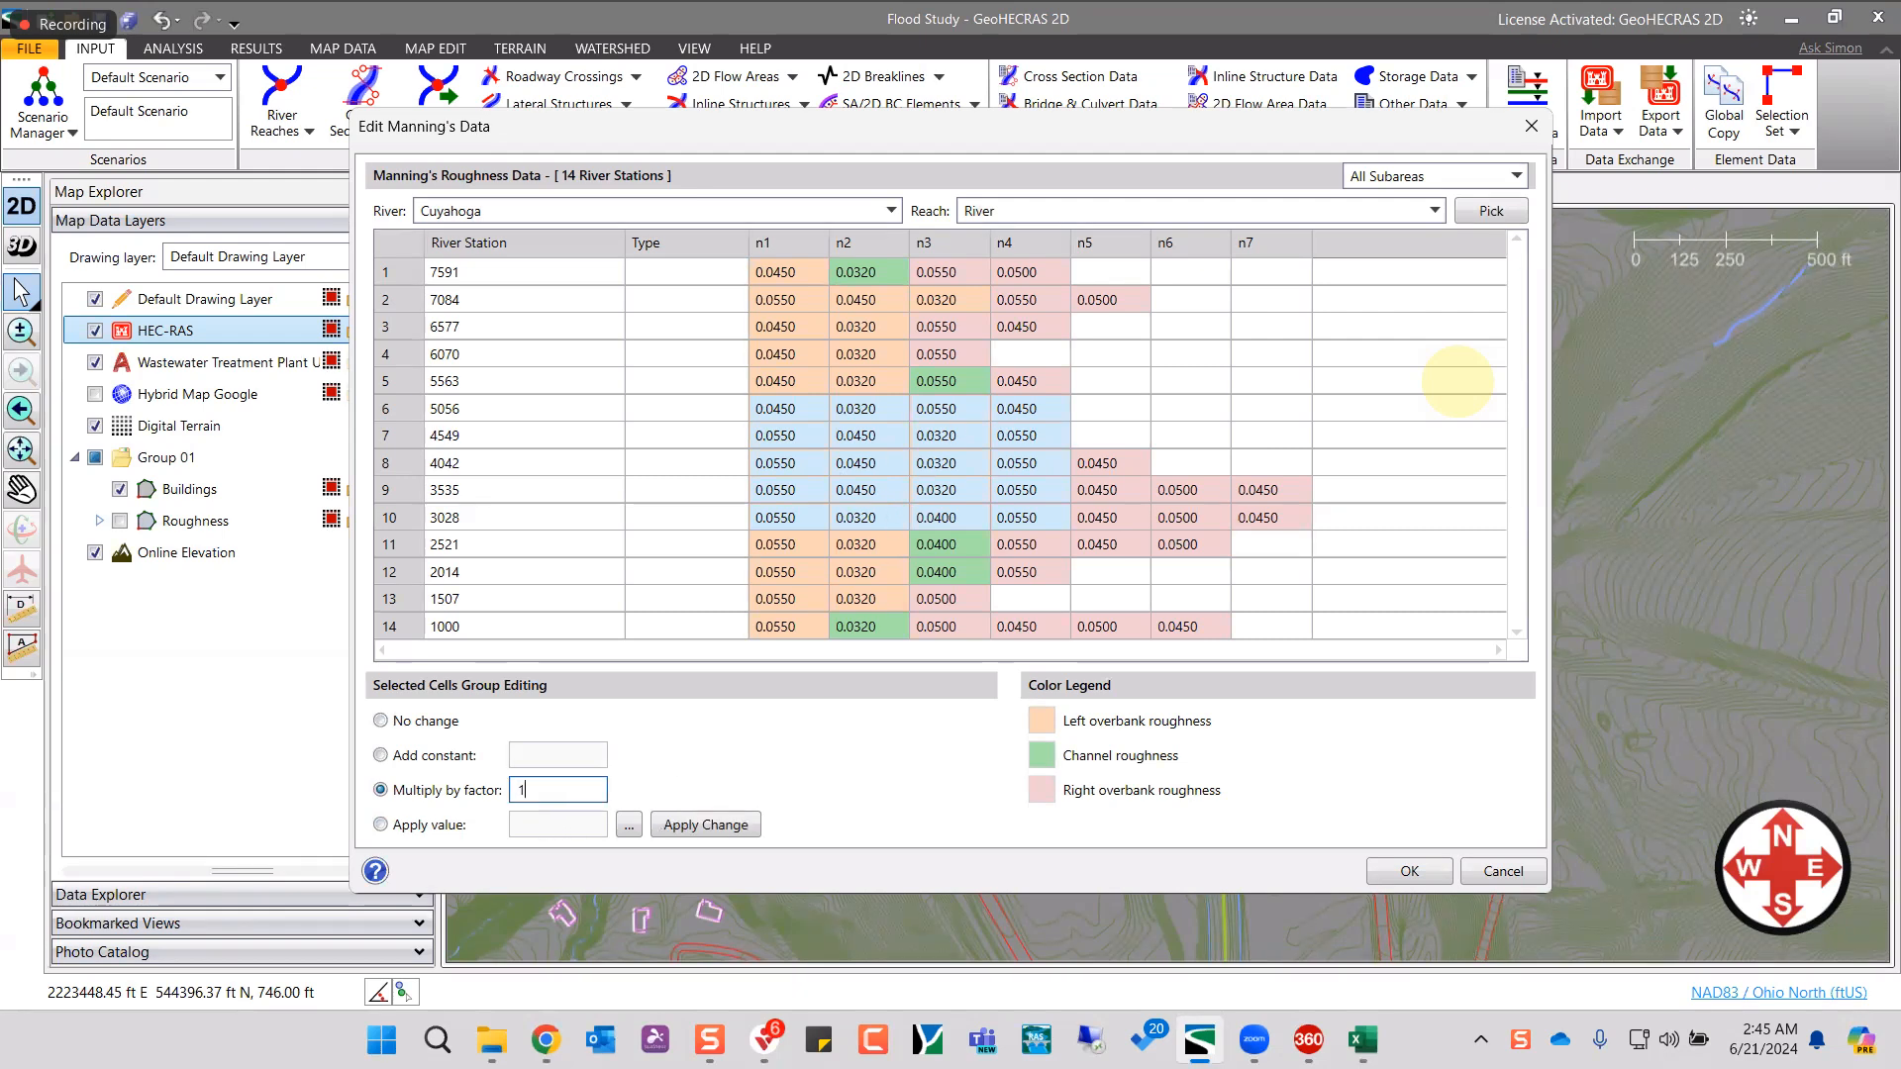
type(".05")
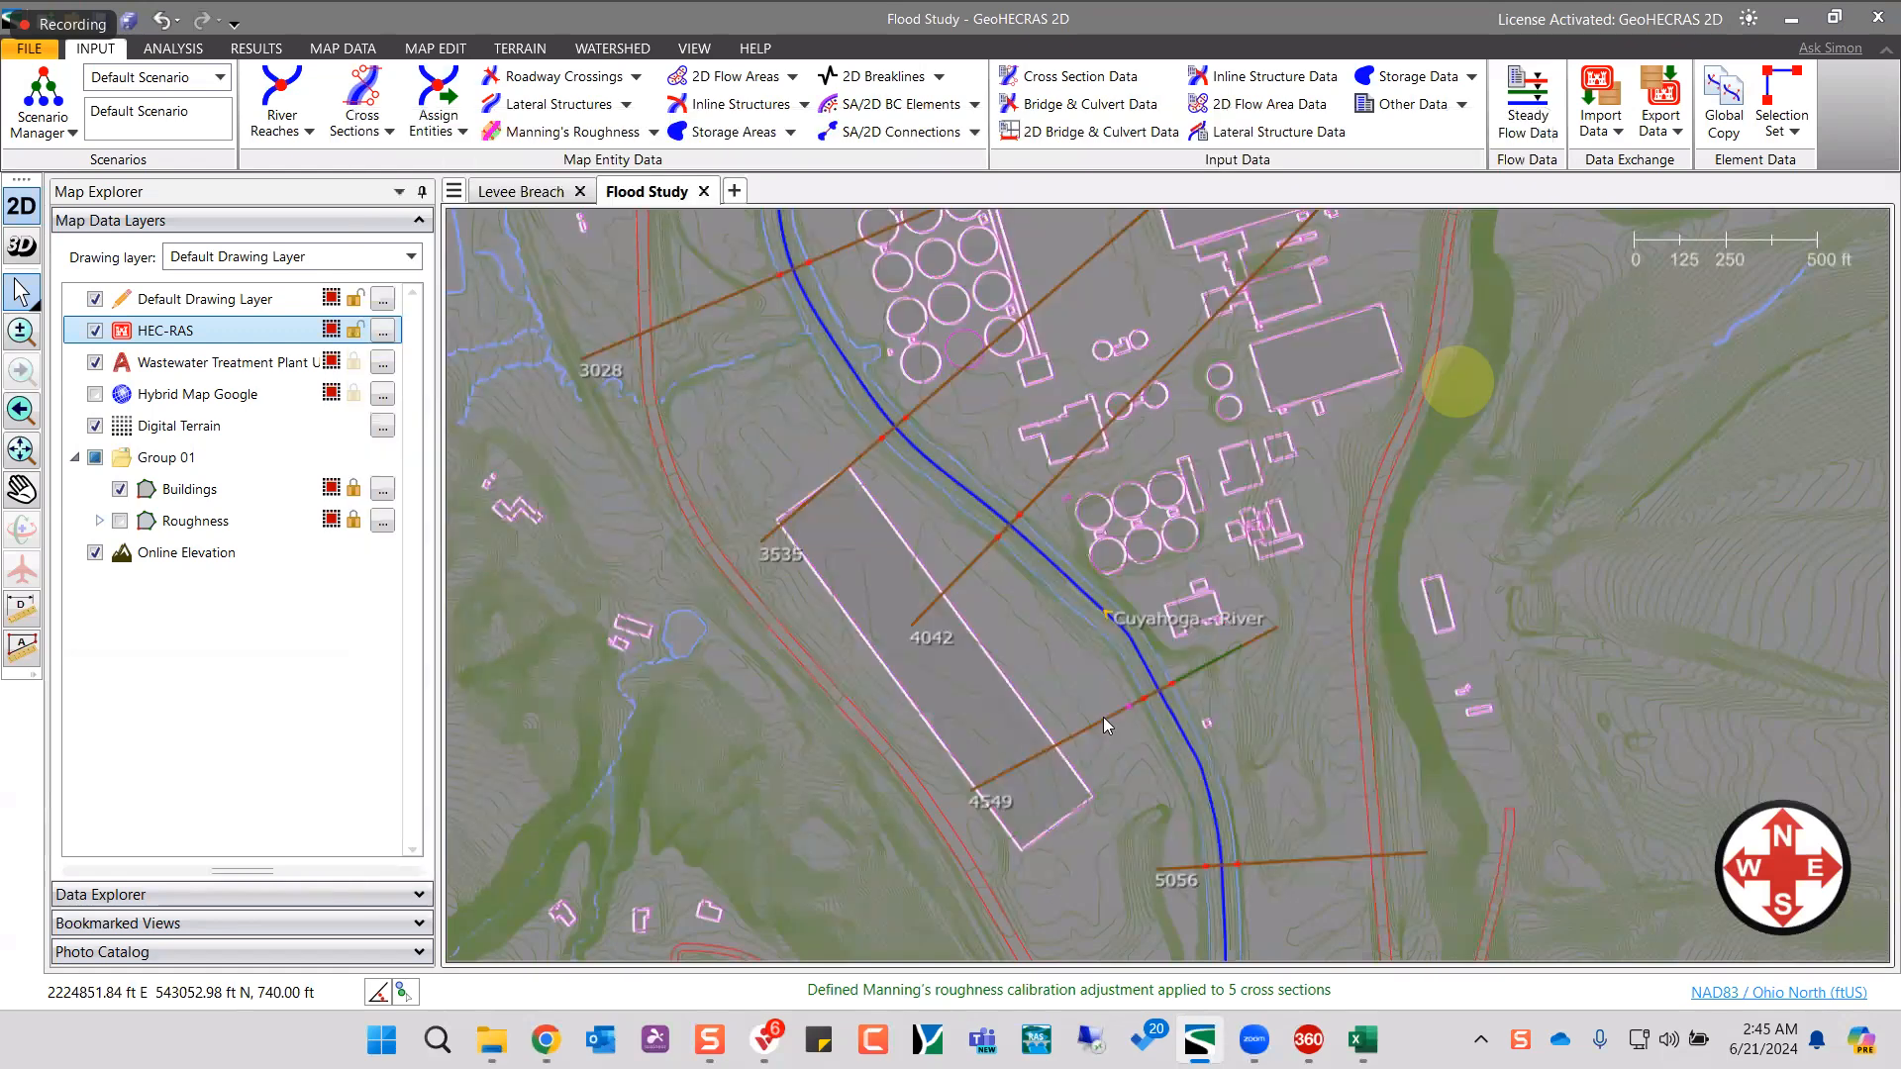
- Check the adjusted roughness zones of cross section 4549 and review the list of actions that can be undone
double_click(1104, 719)
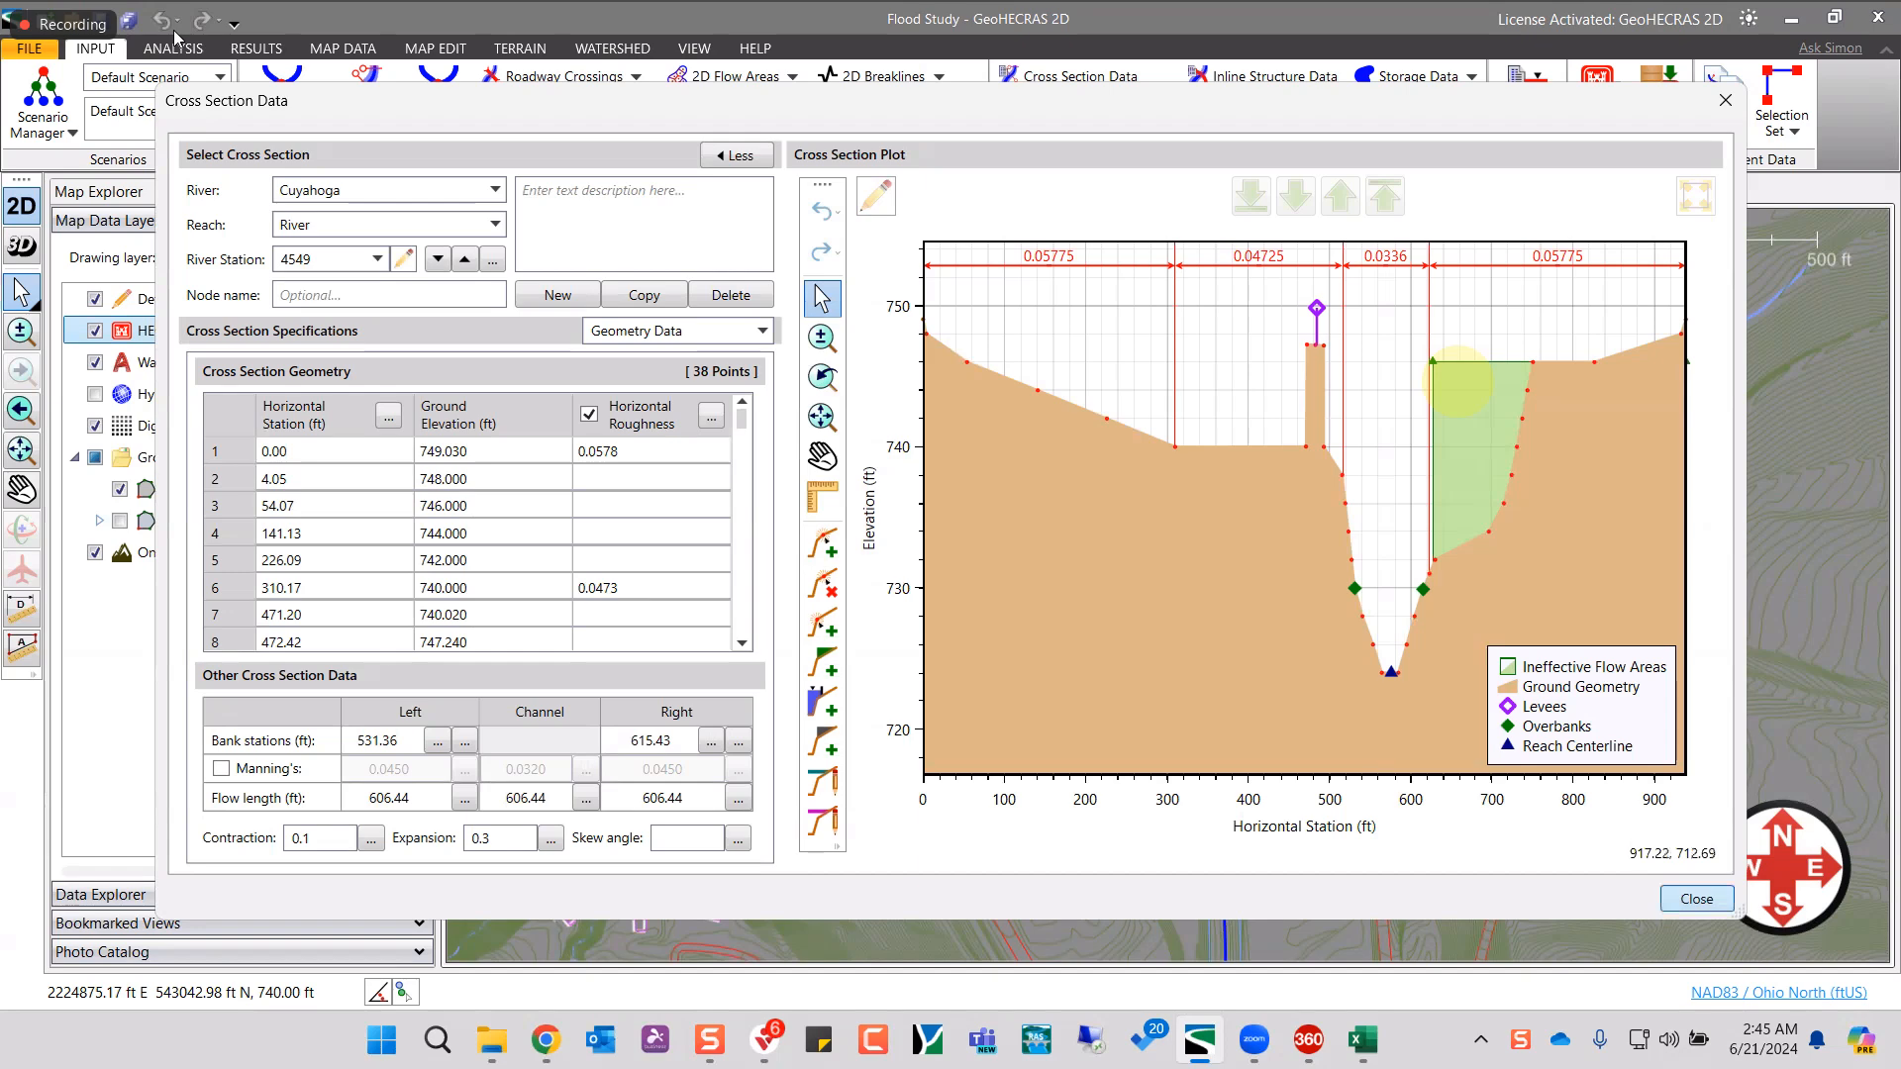
key("Escape")
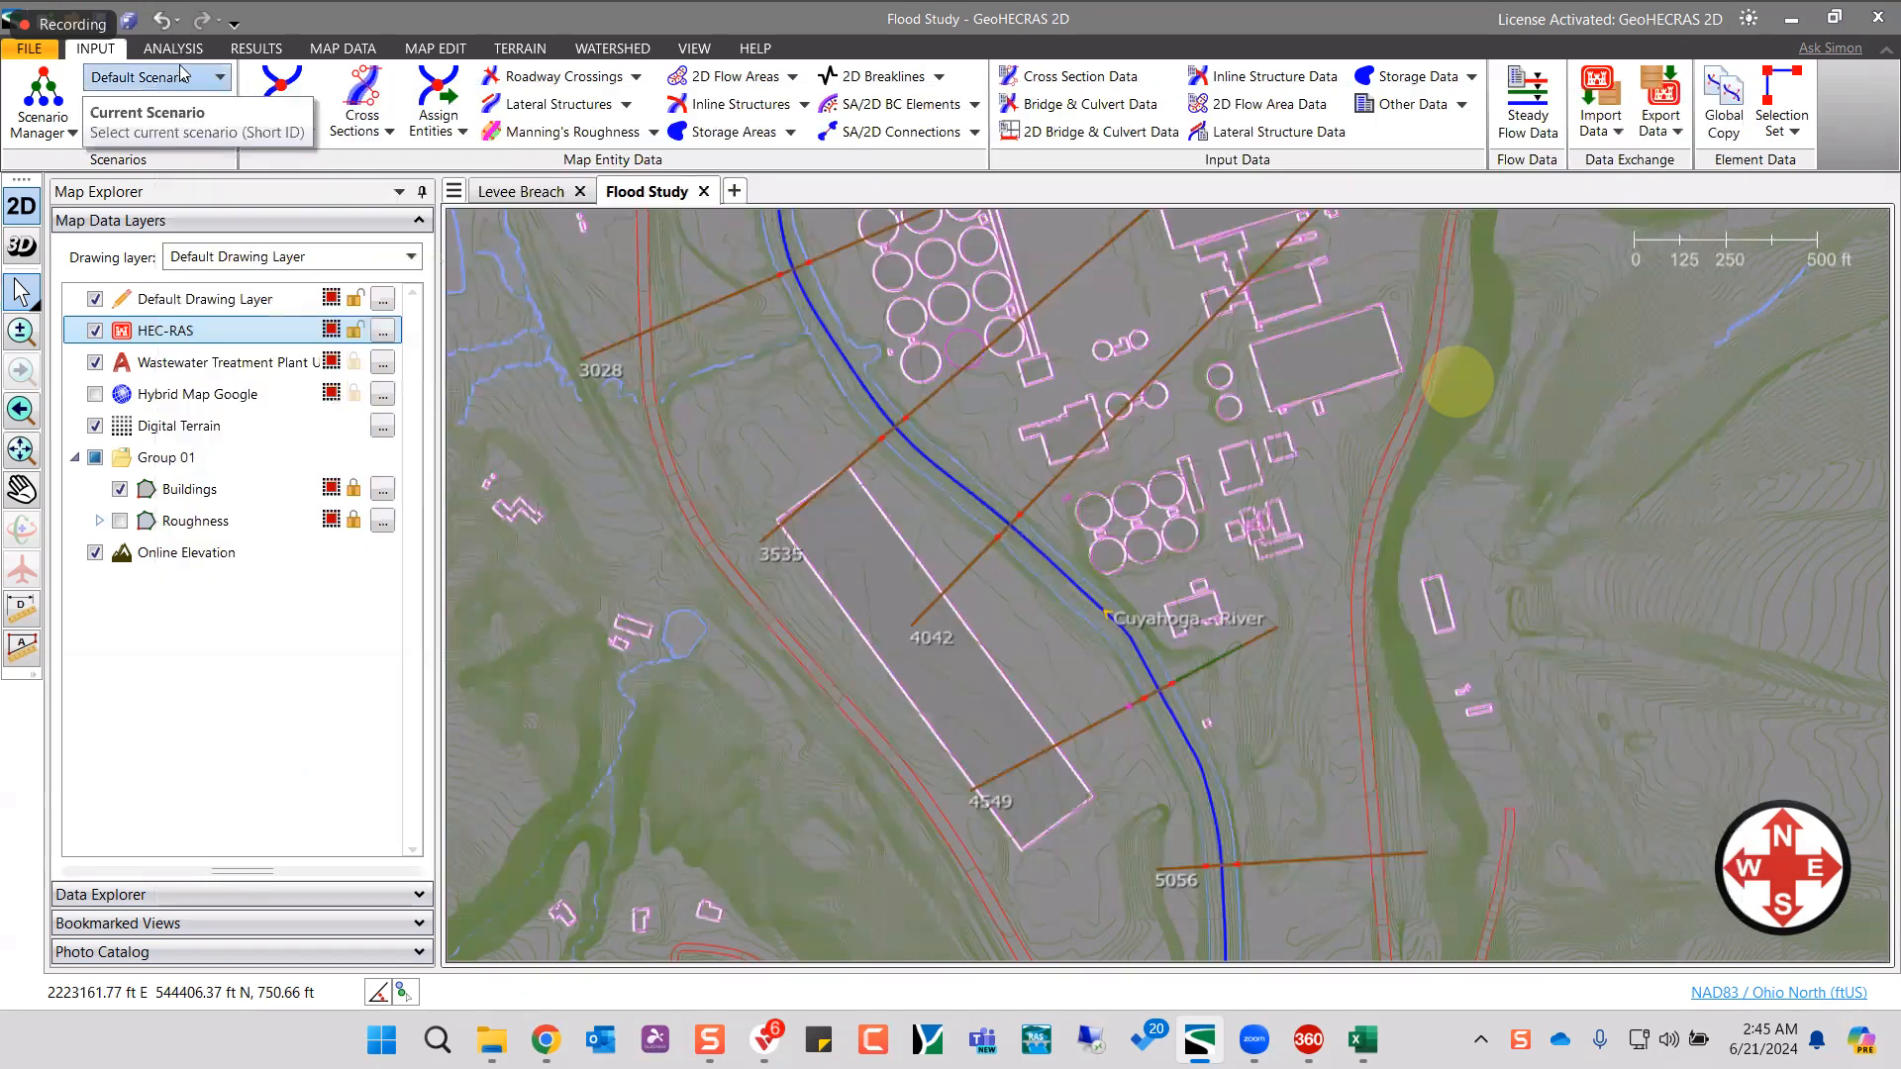
left_click(176, 21)
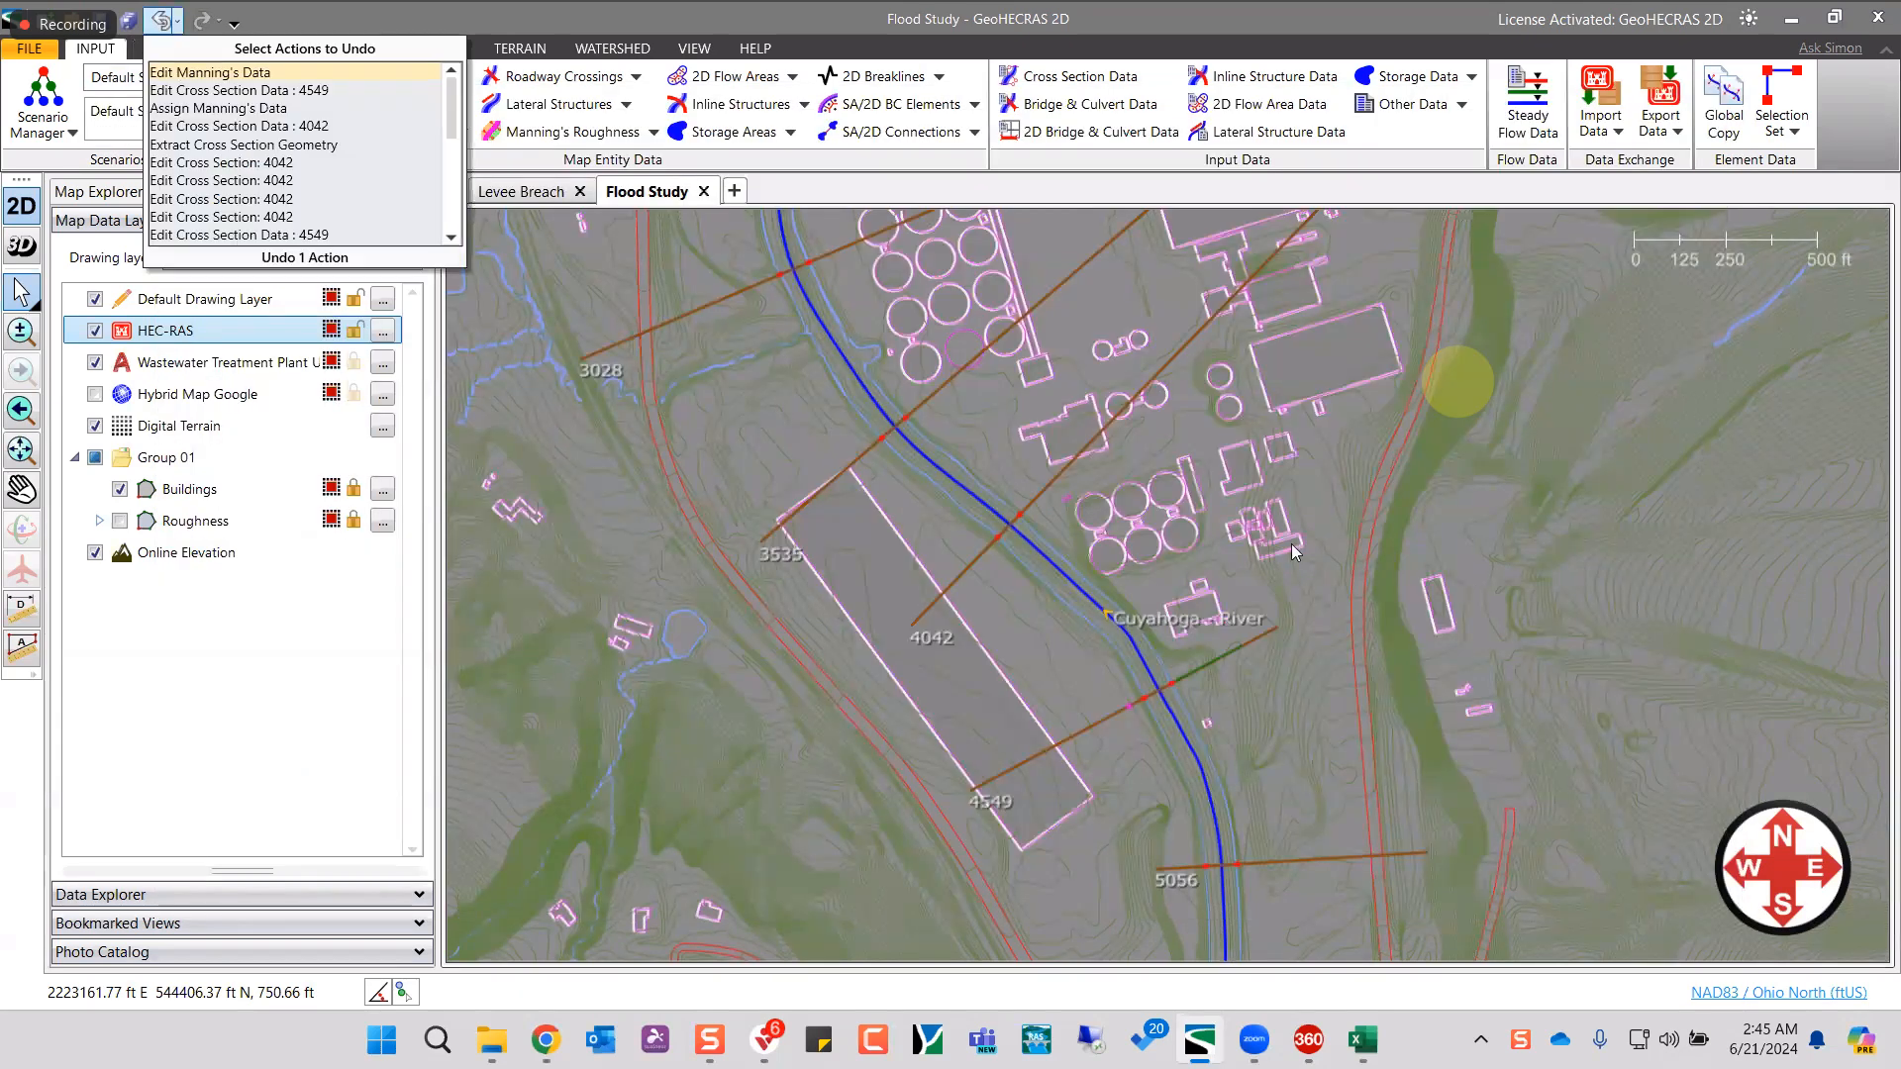
left_click(1077, 503)
scroll(1077, 503, "down", 1)
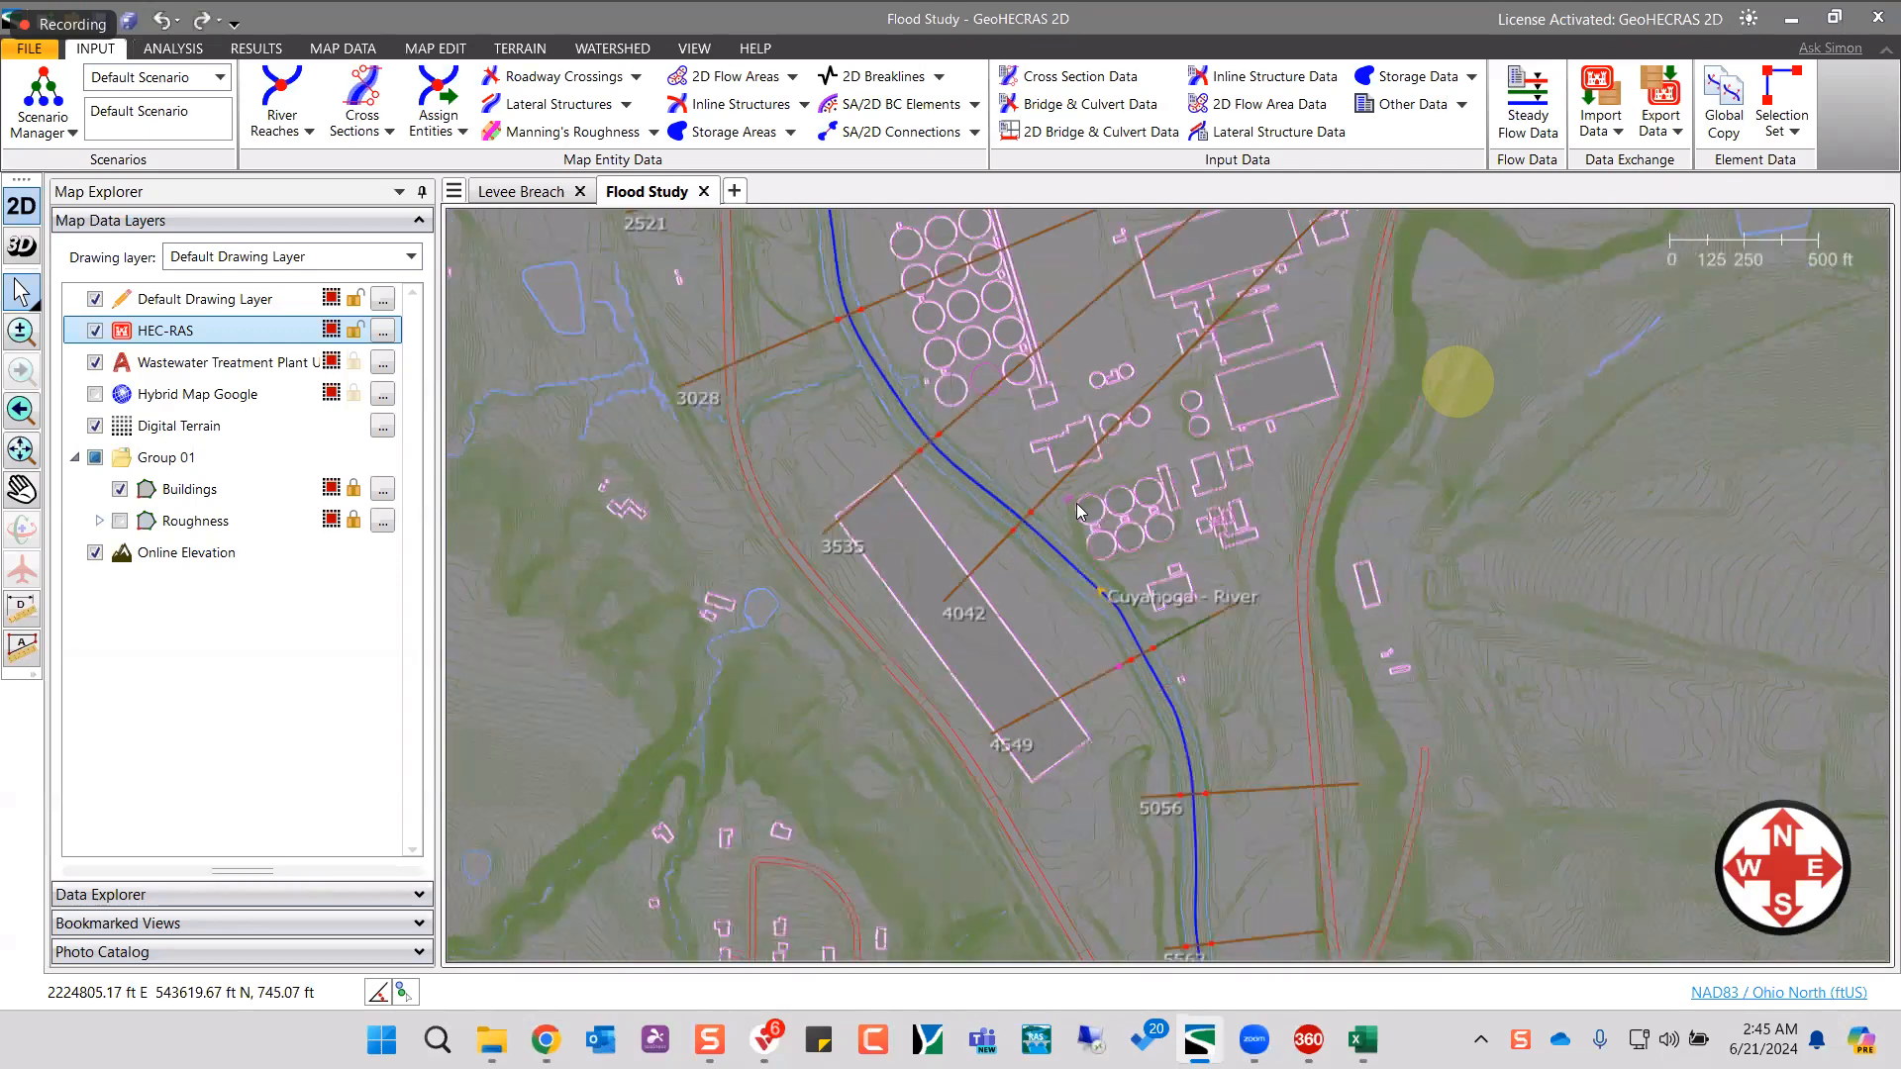
scroll(1077, 503, "down", 1)
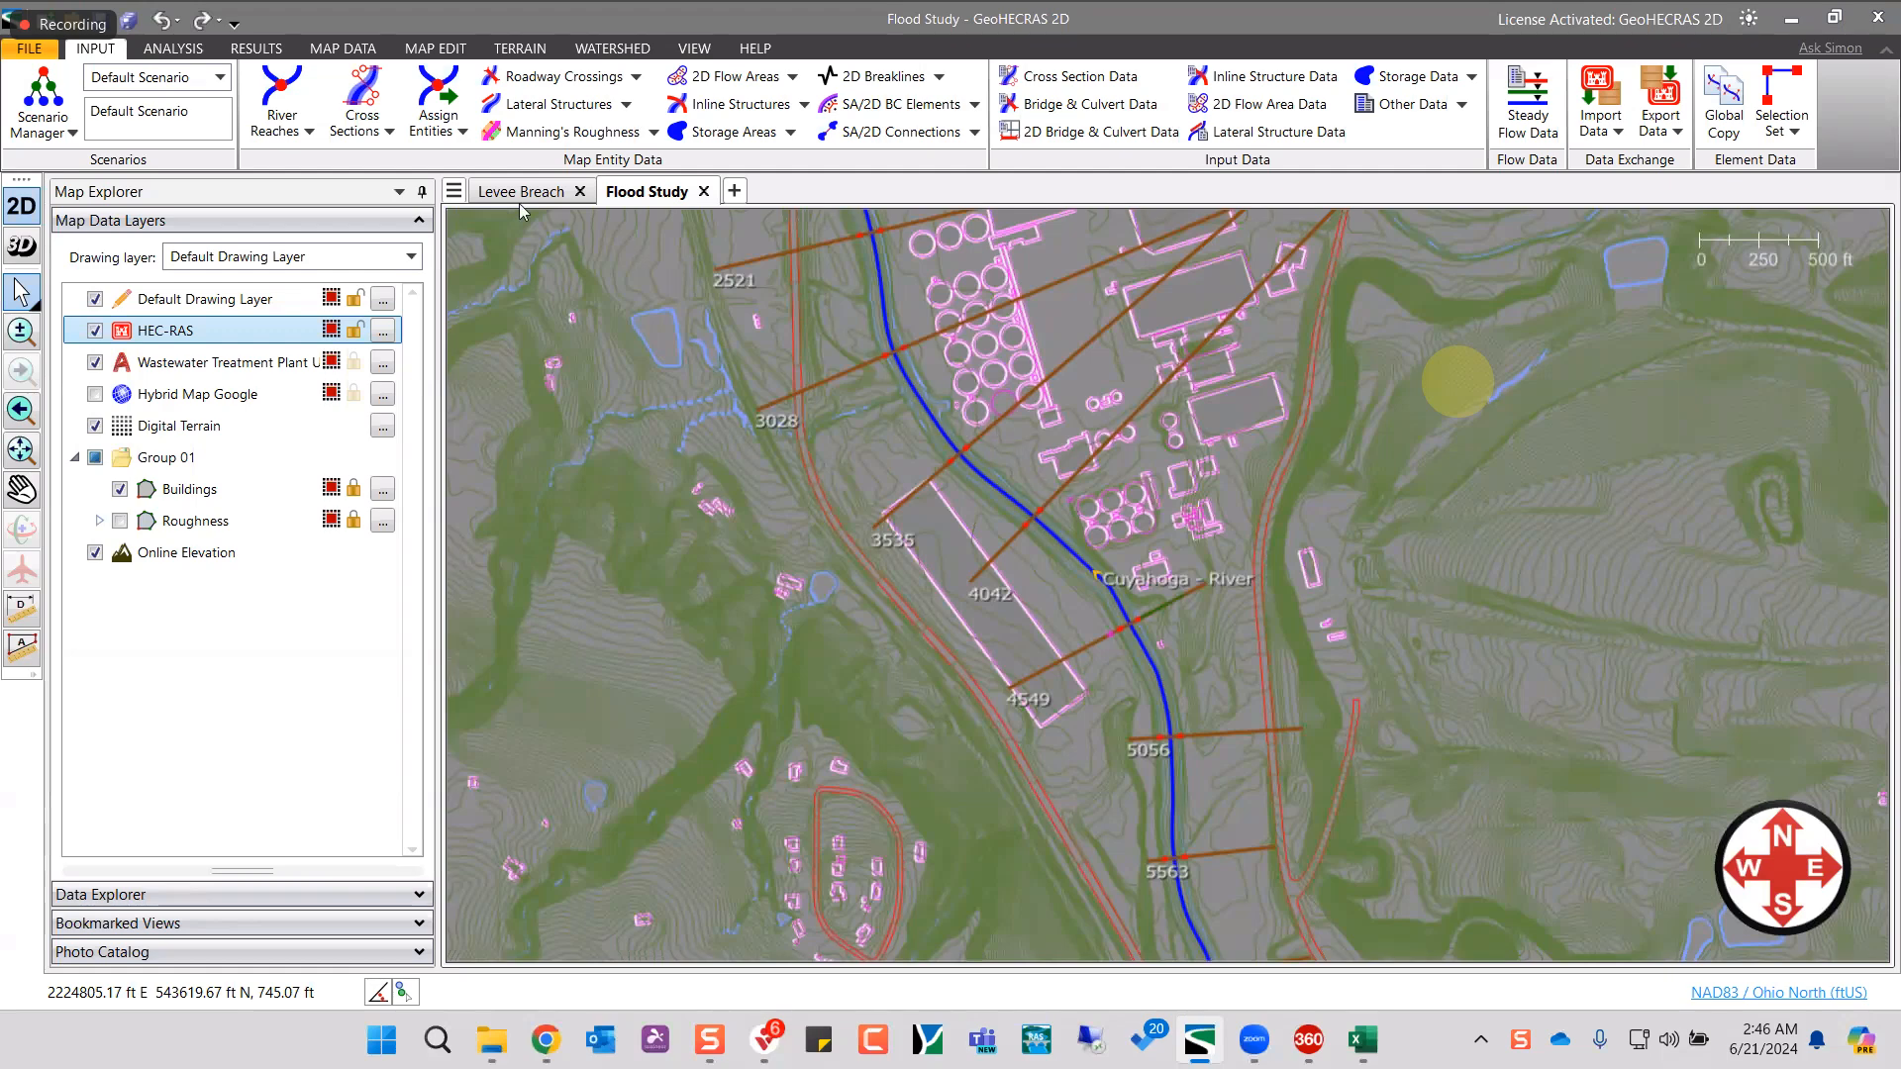
- Review the entity assignment commands and examine the buildings around cross sections 3535, 4042 and 4549 on the map
left_click(452, 135)
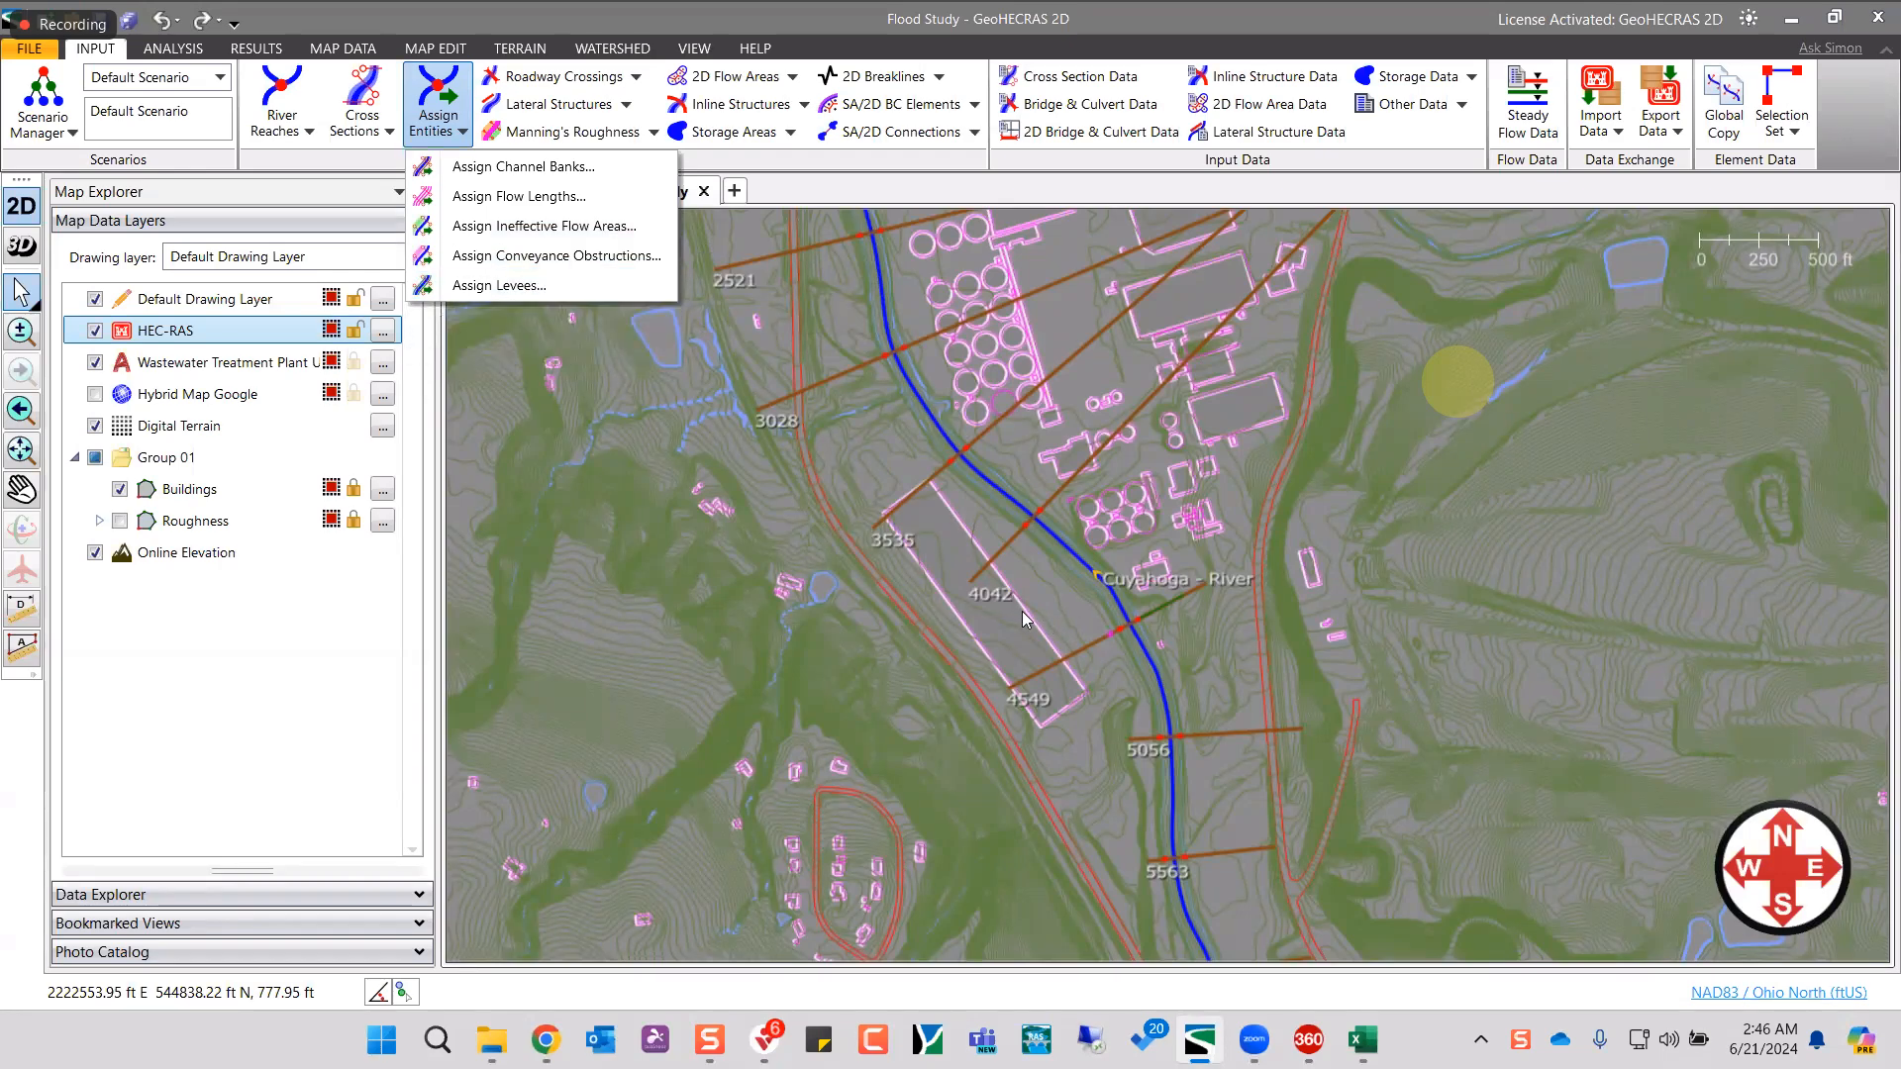
left_click(956, 555)
left_click(1047, 612)
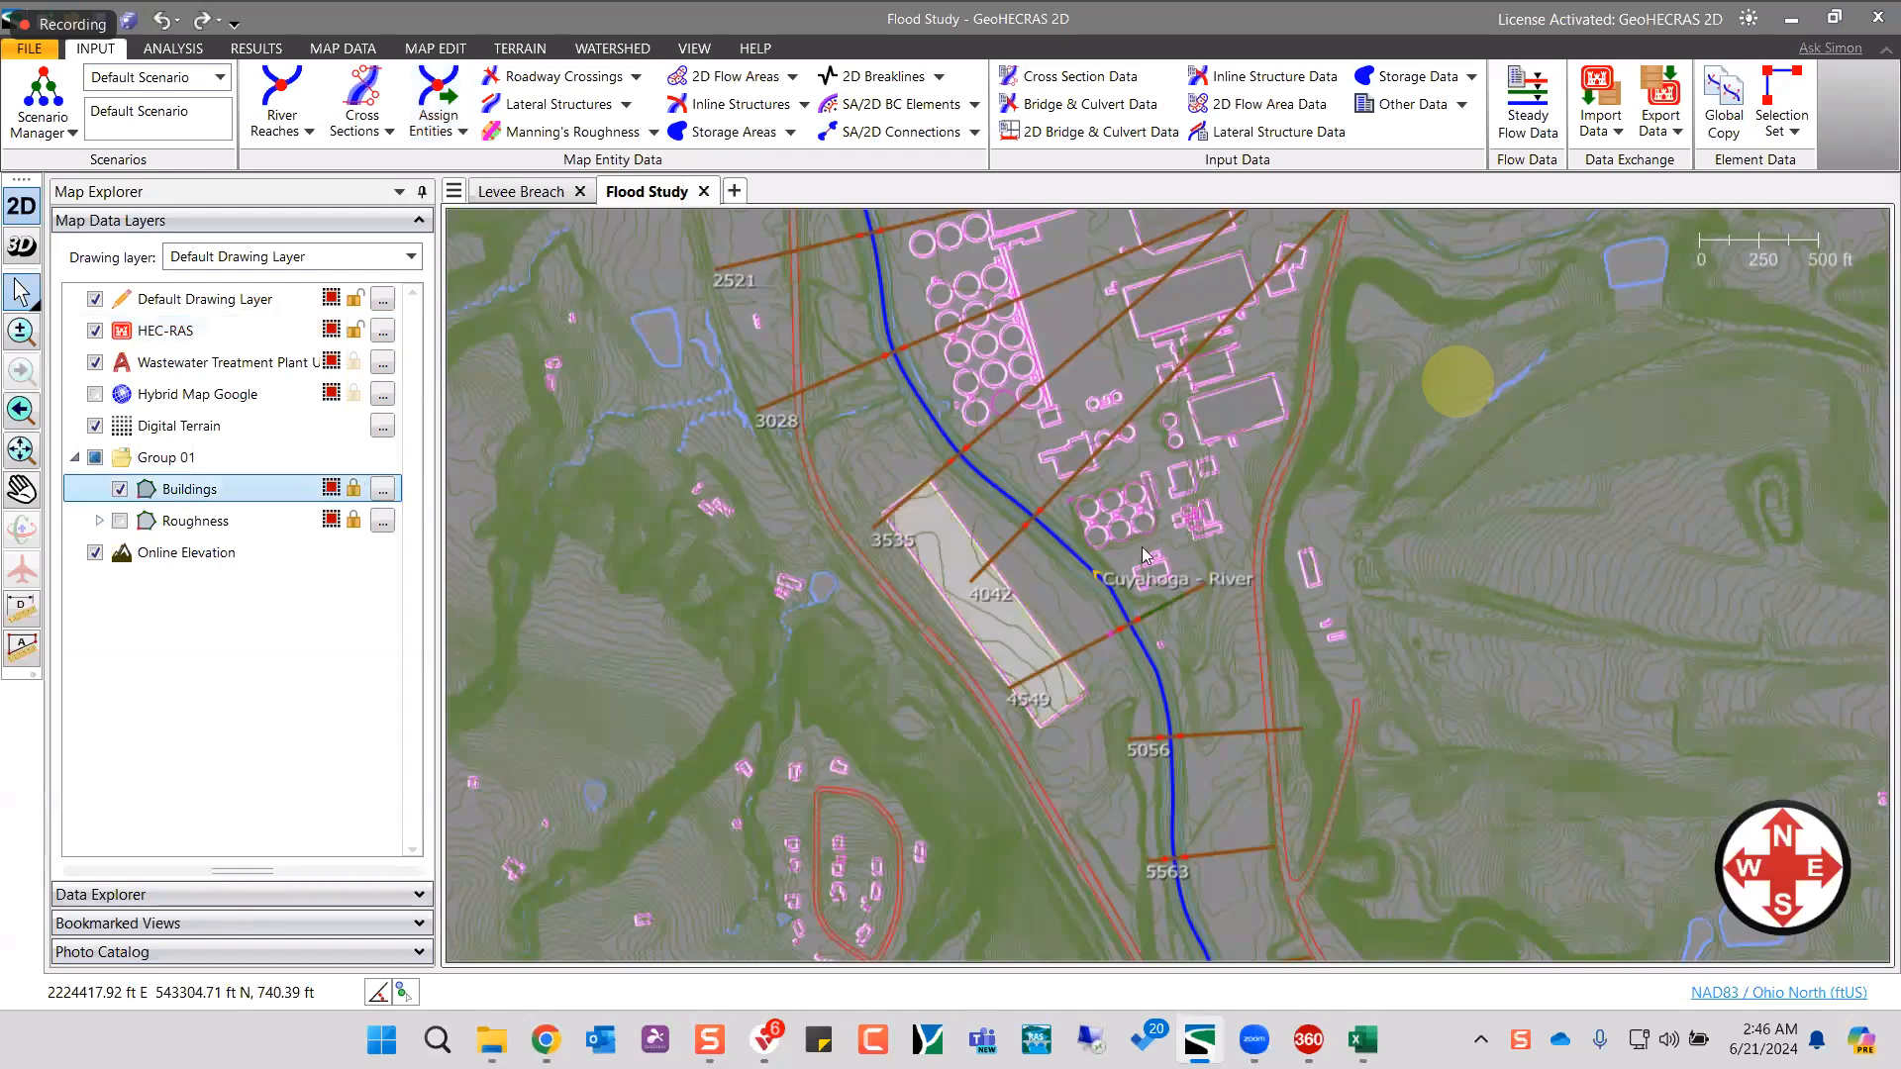
left_click(1240, 410)
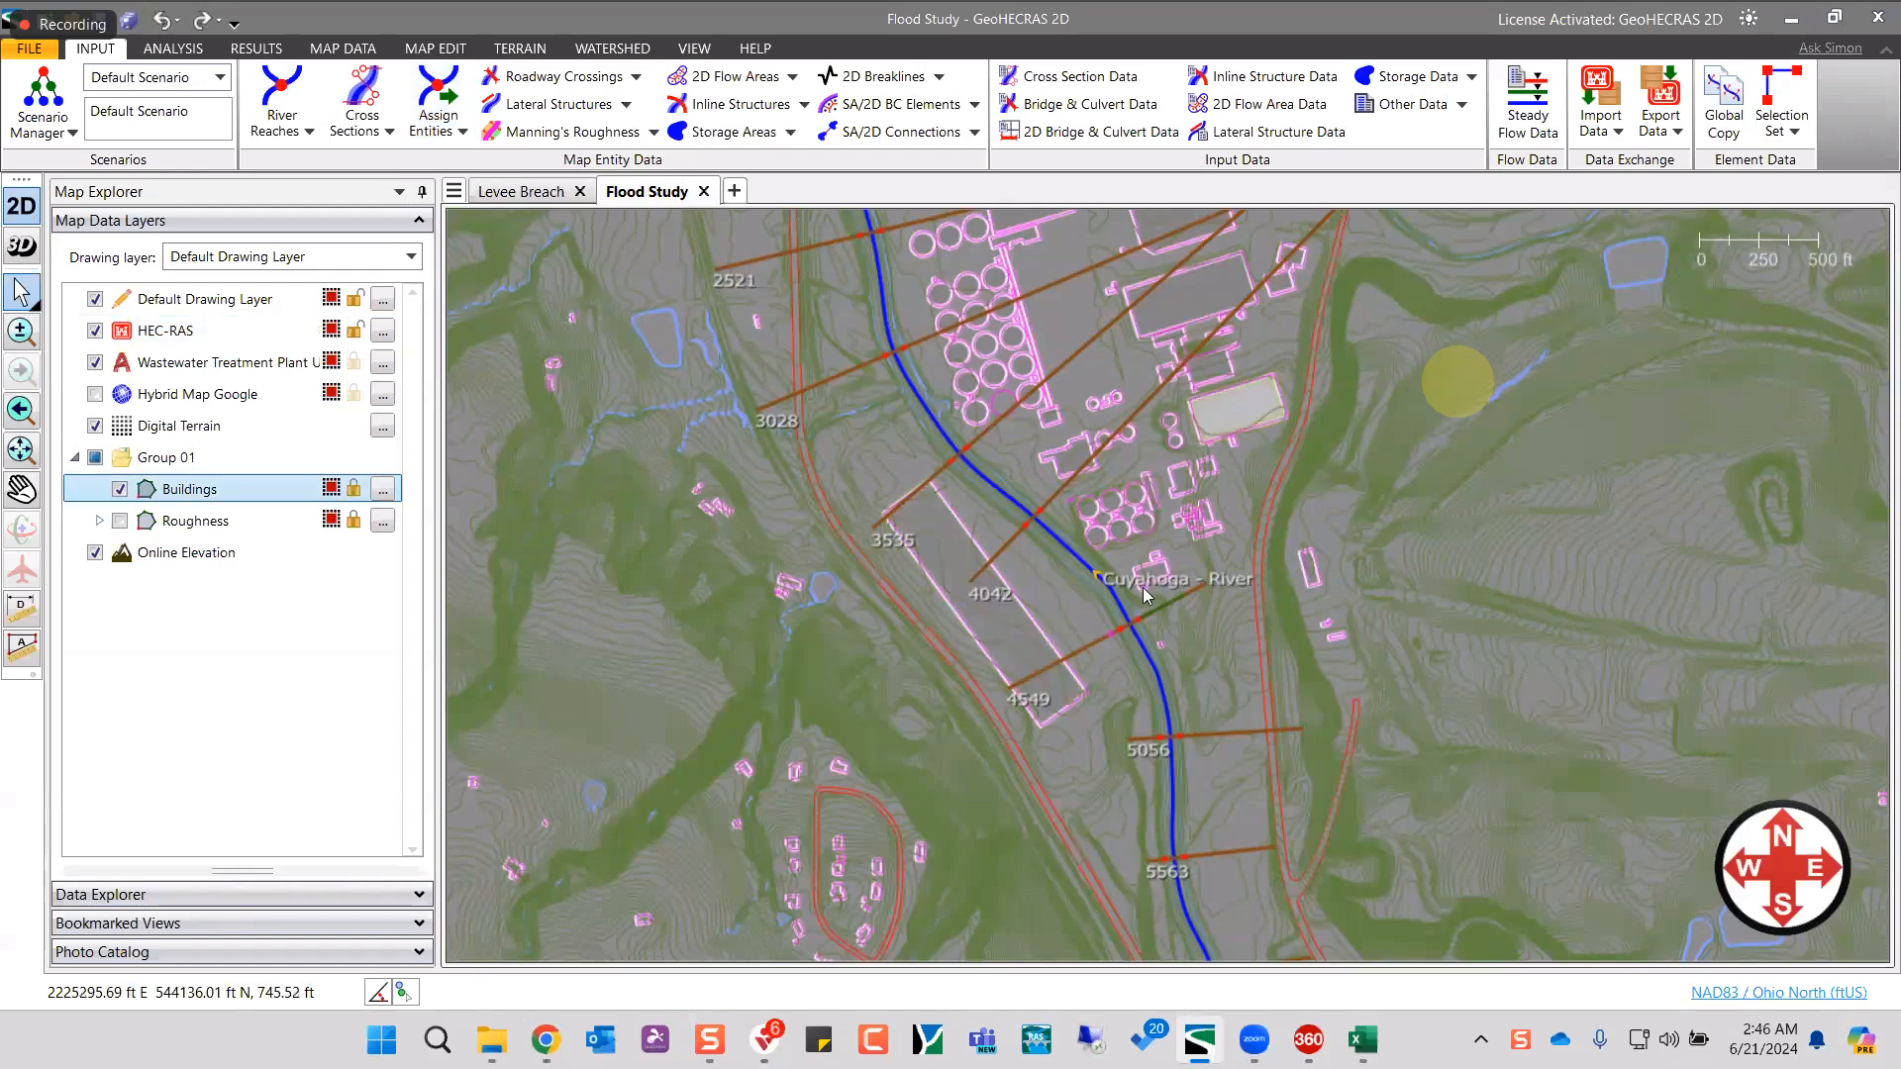
left_click(1144, 595)
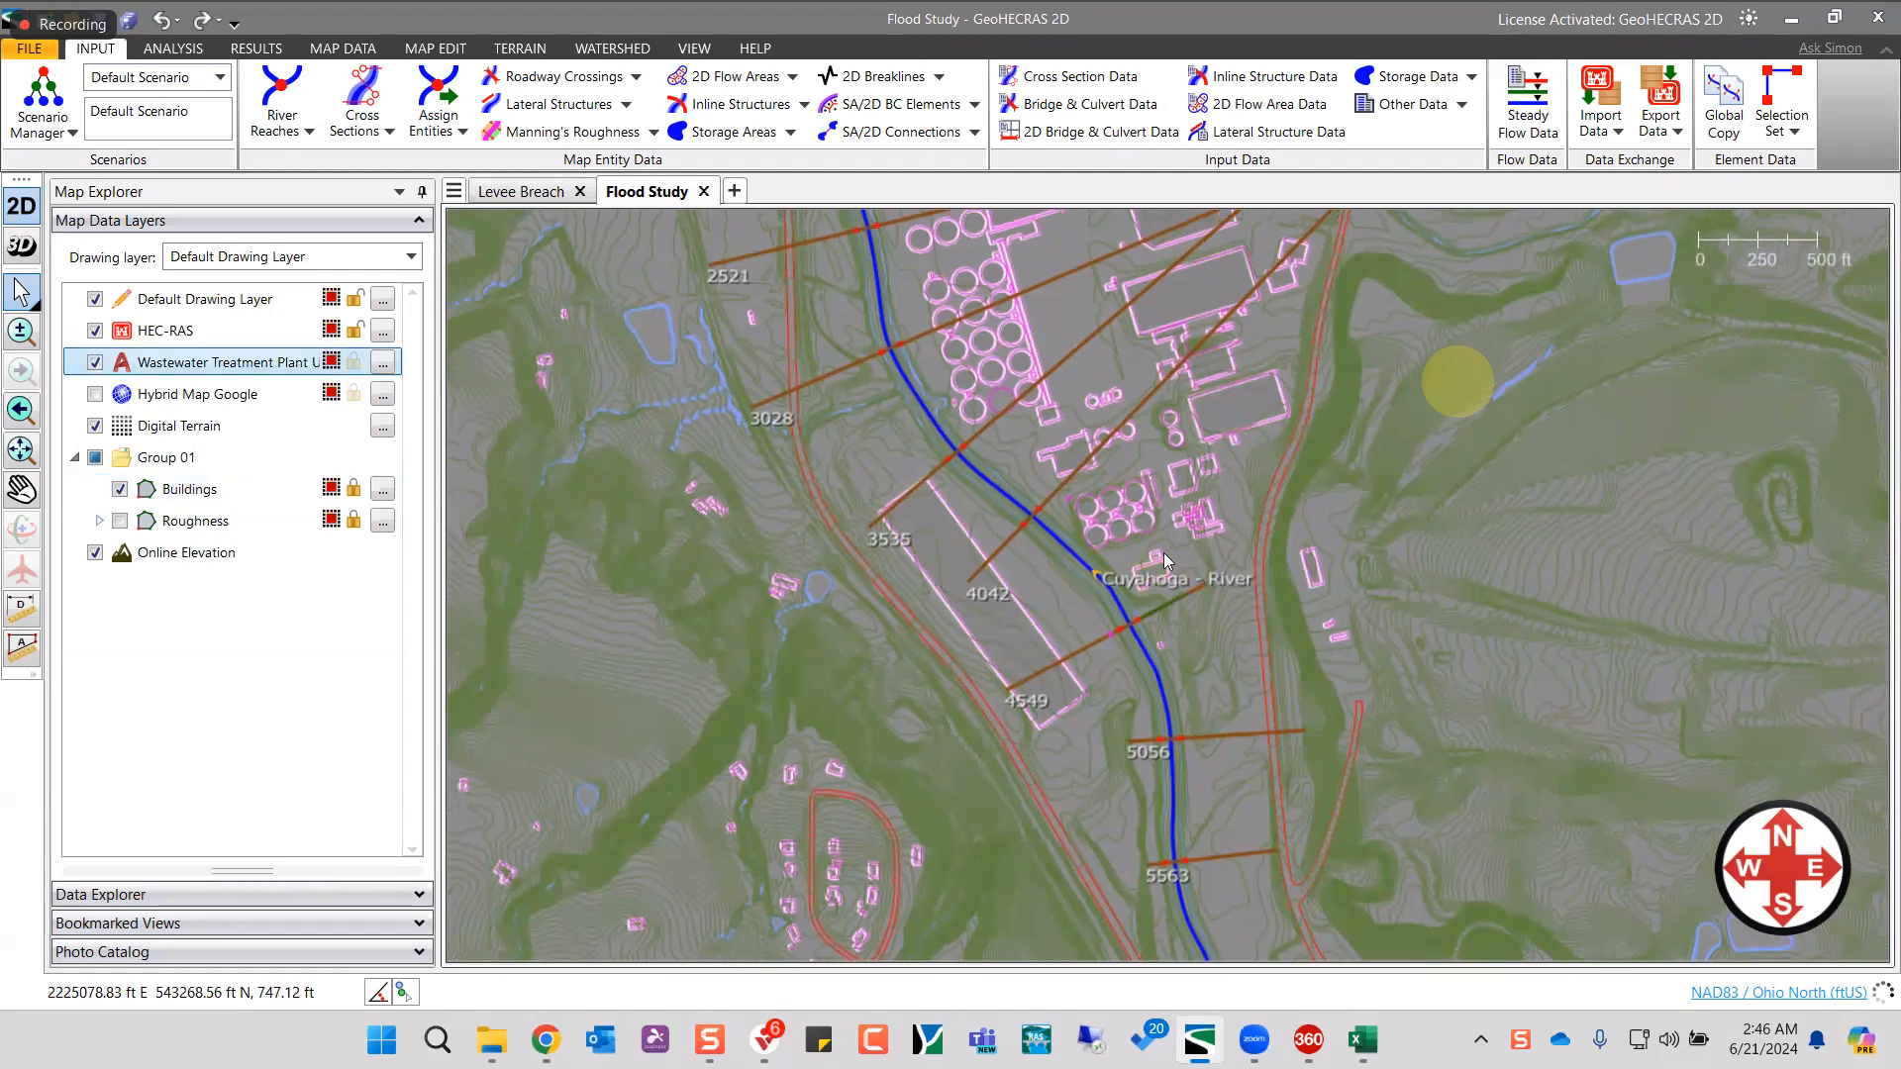
scroll(919, 578, "up", 2)
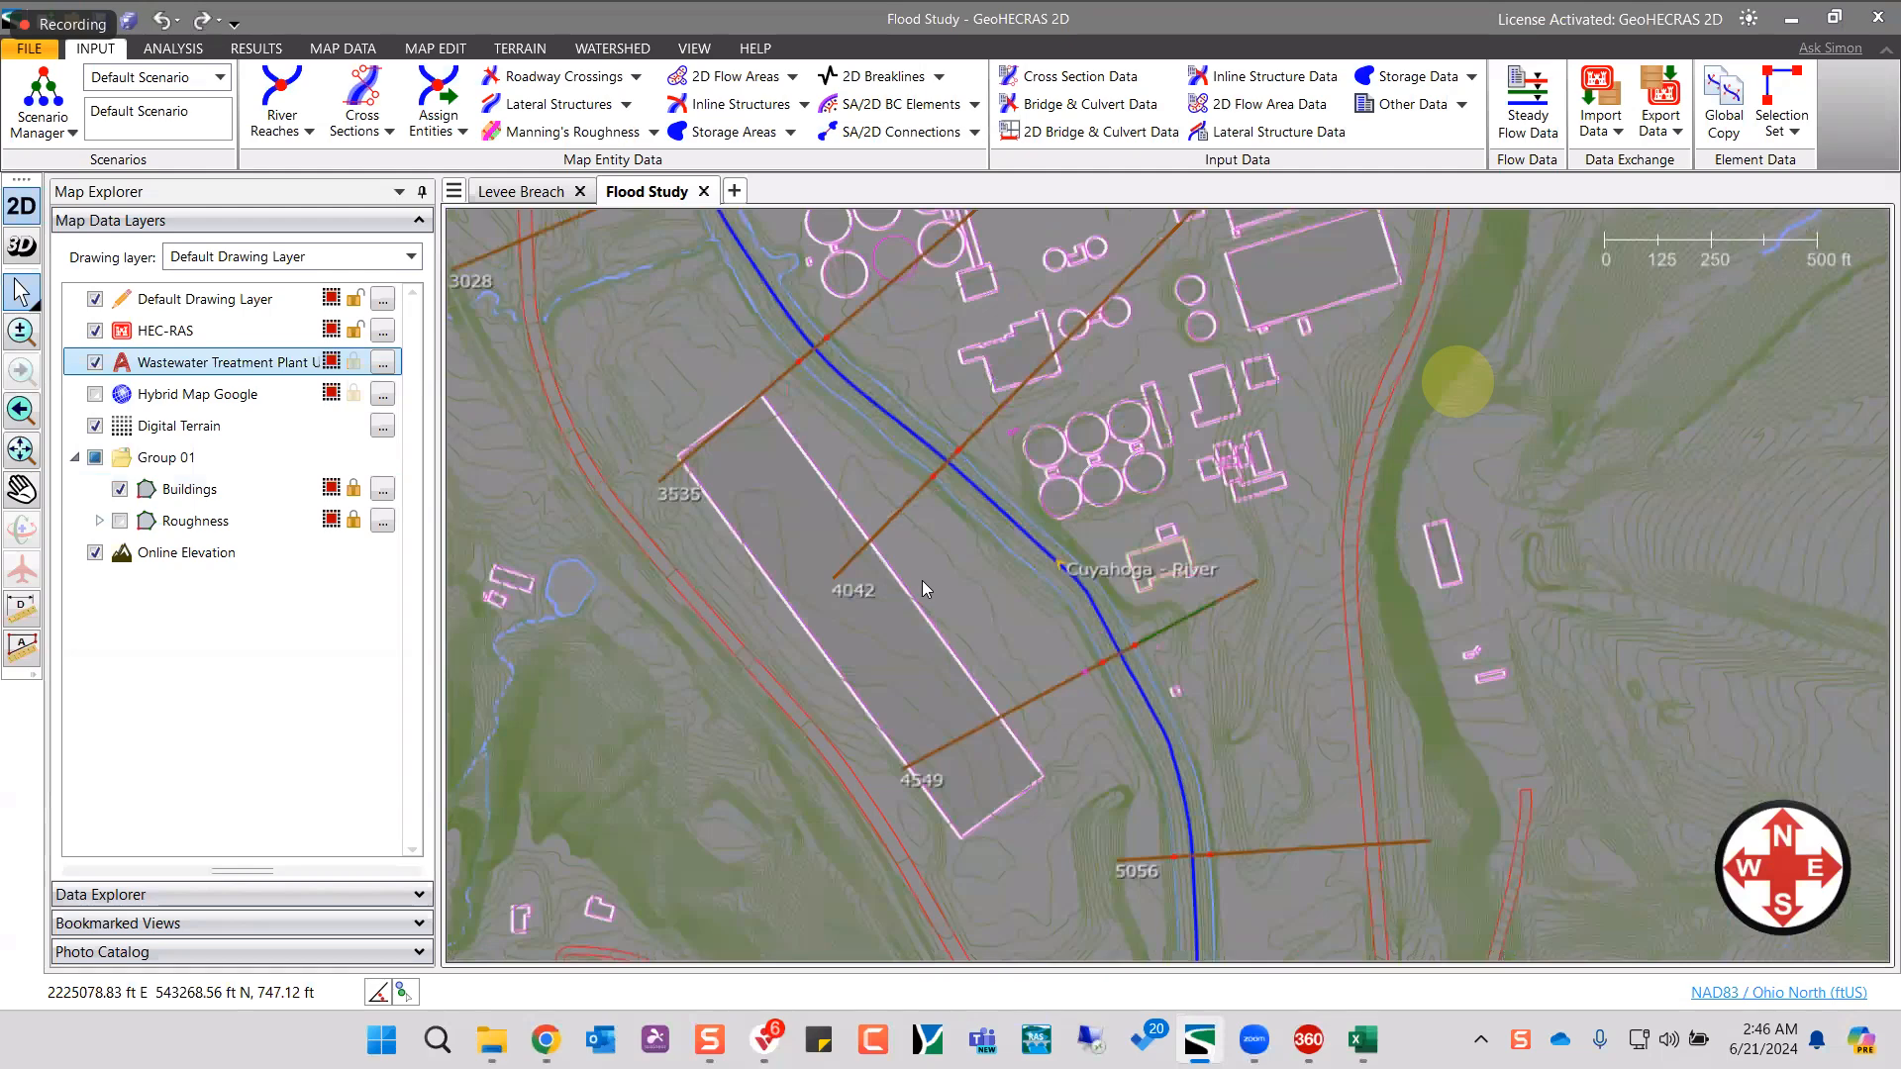
scroll(922, 580, "down", 1)
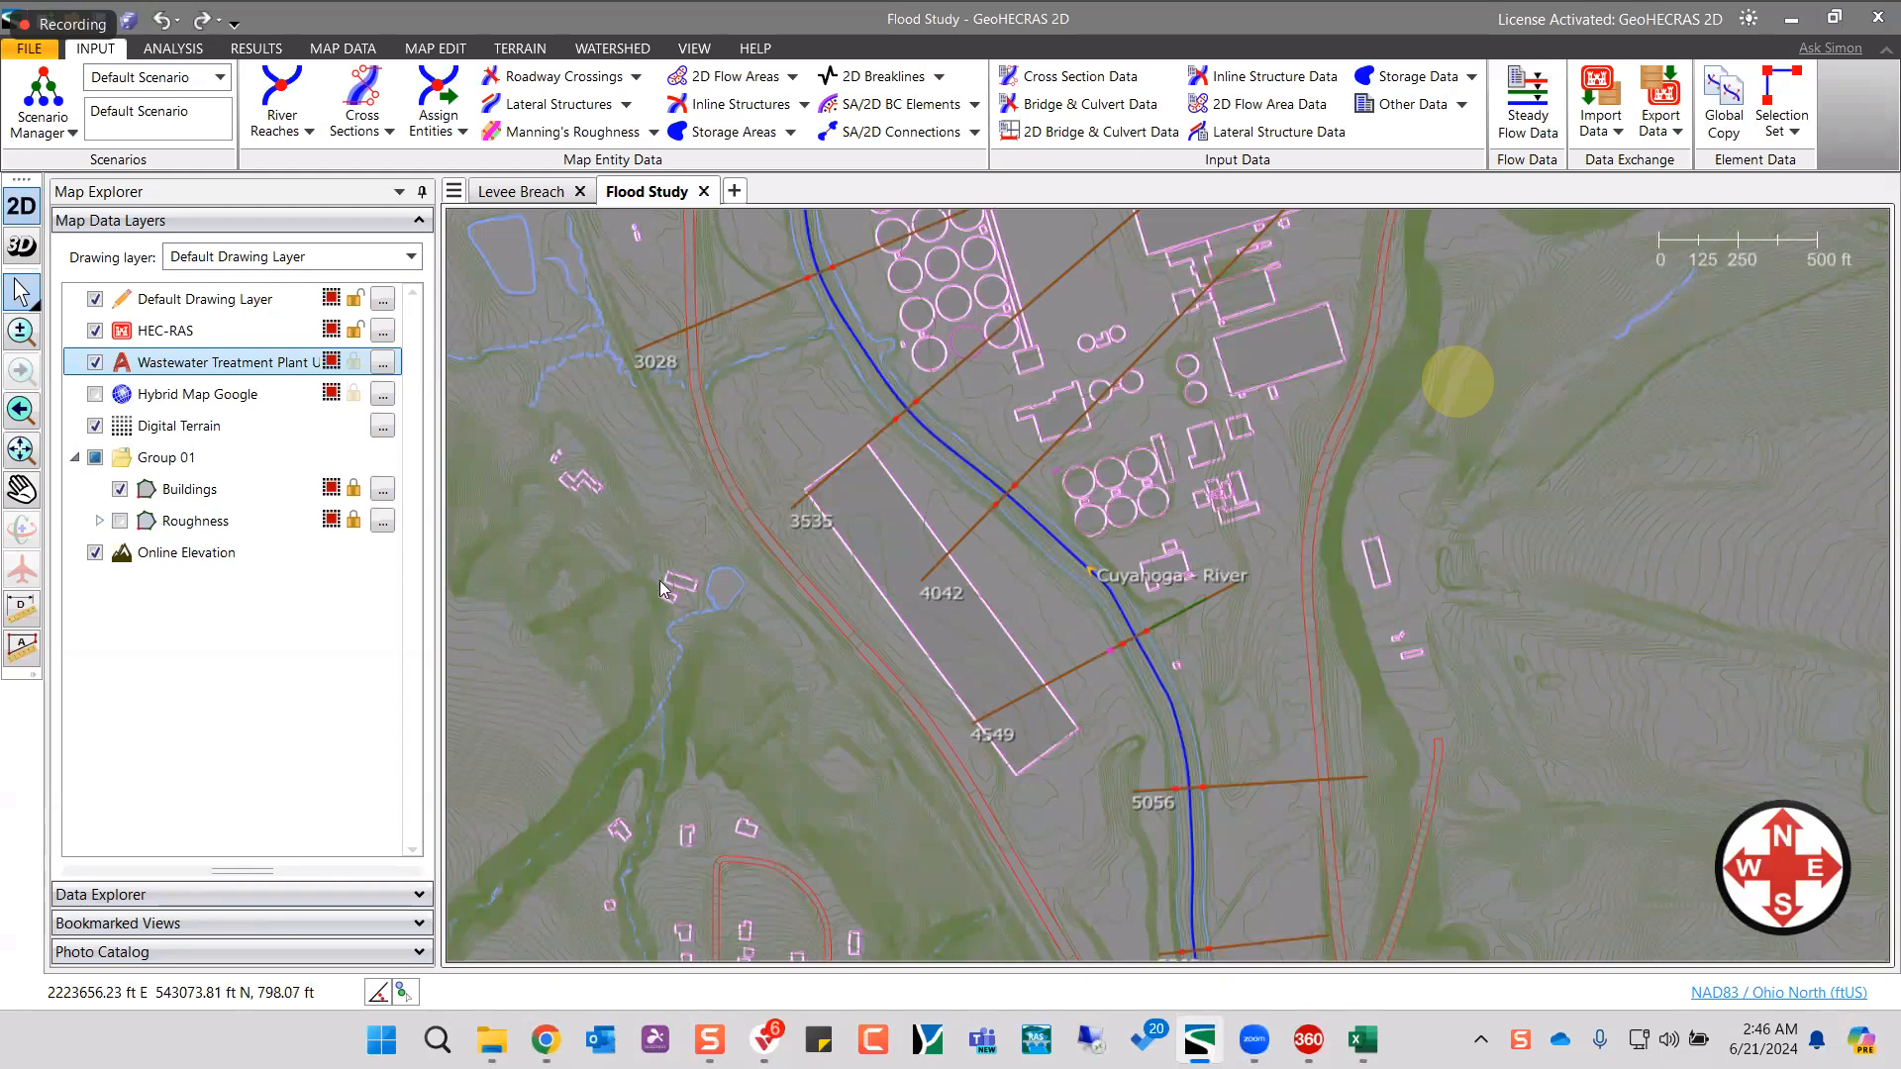
- Assign multiple block conveyance obstructions to the Cuyahoga cross sections from all building polygons, using the maximum cross section elevation
left_click(438, 109)
left_click(476, 254)
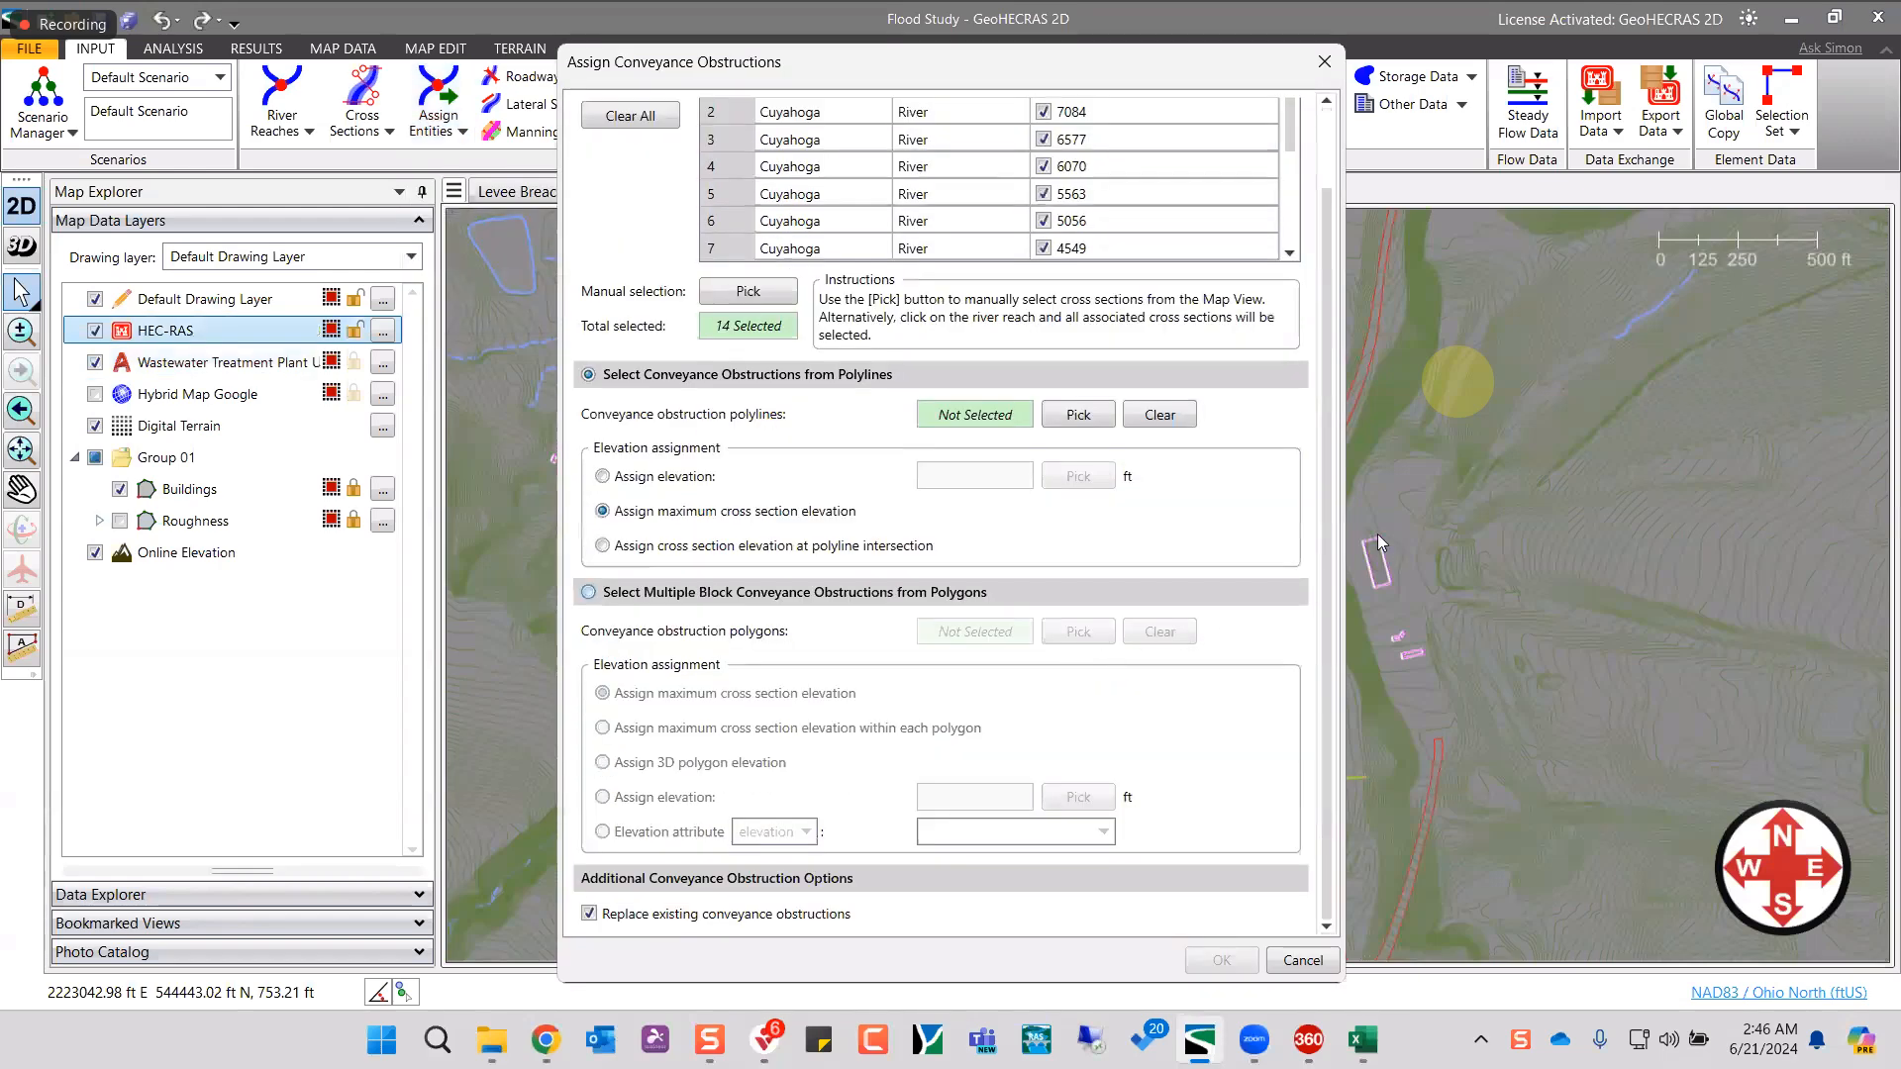
left_click(588, 592)
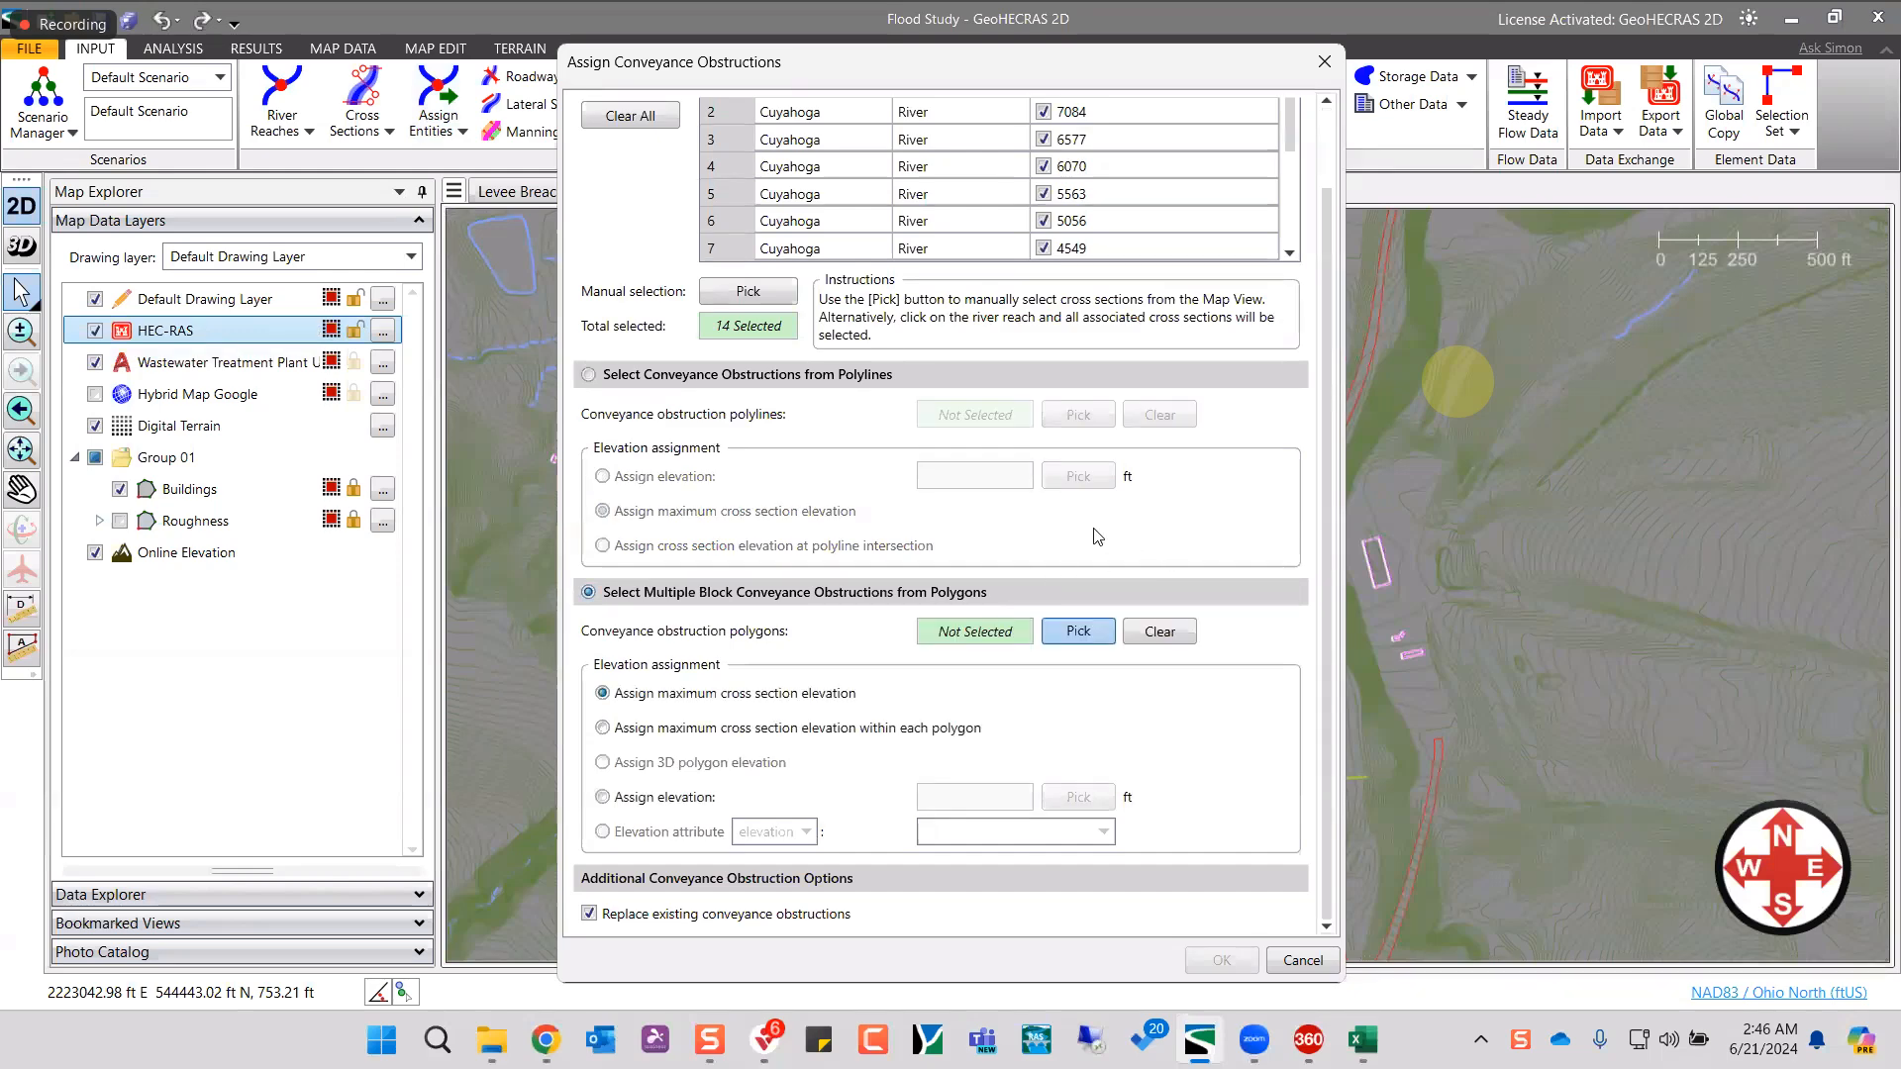
left_click(949, 594)
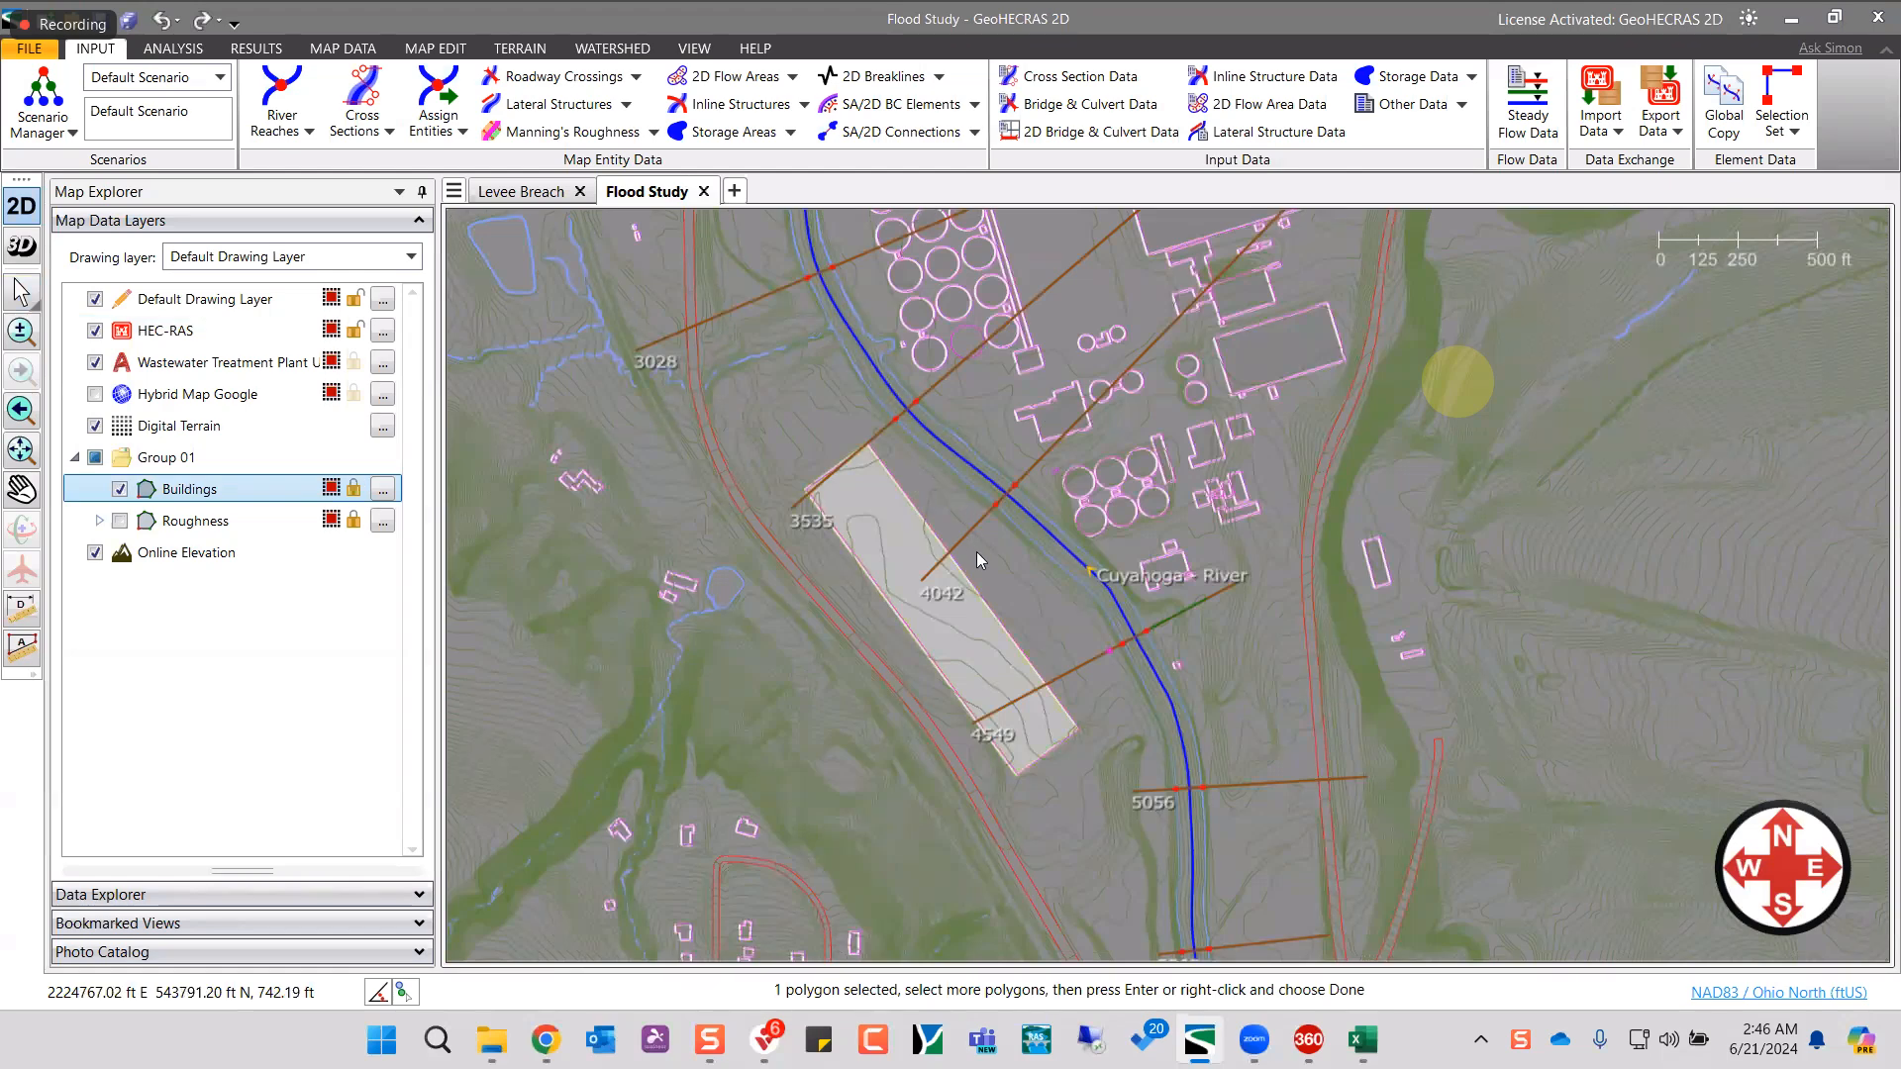
key("ctrl+a")
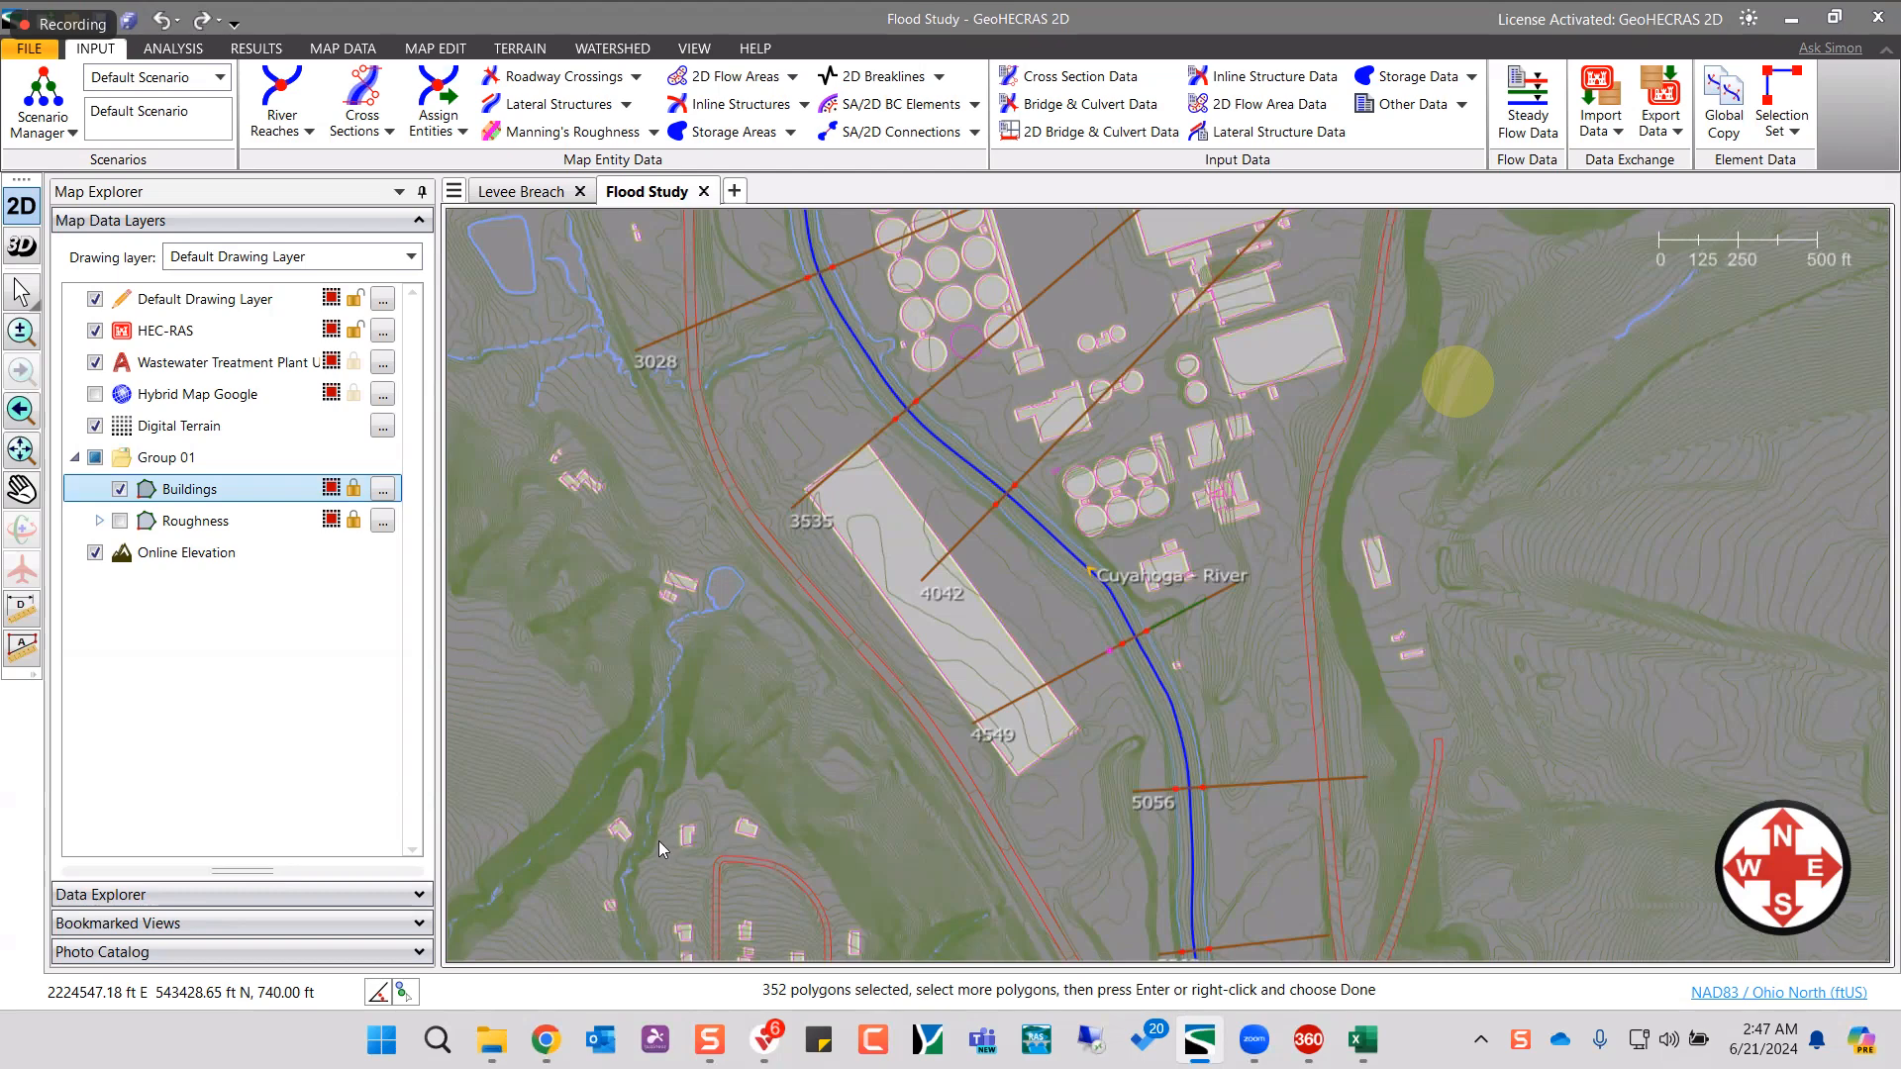
key("Return")
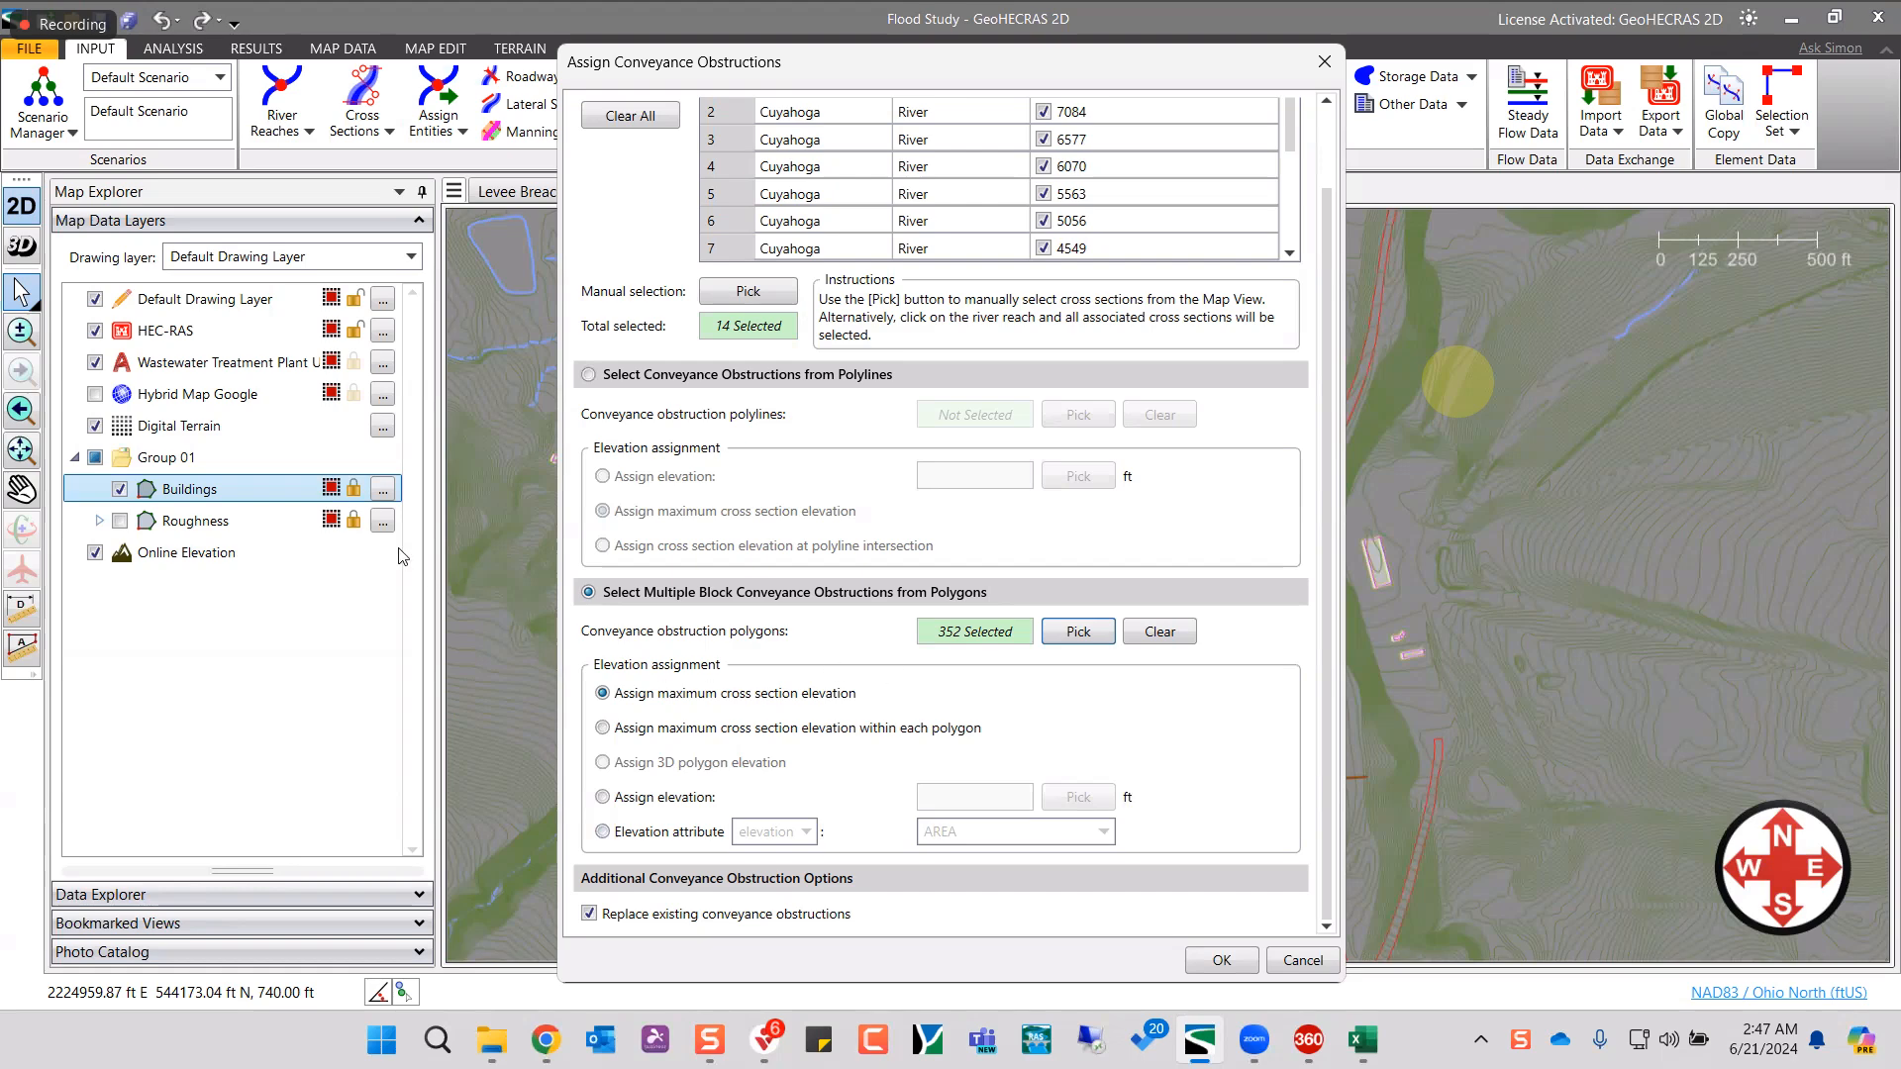
key("Return")
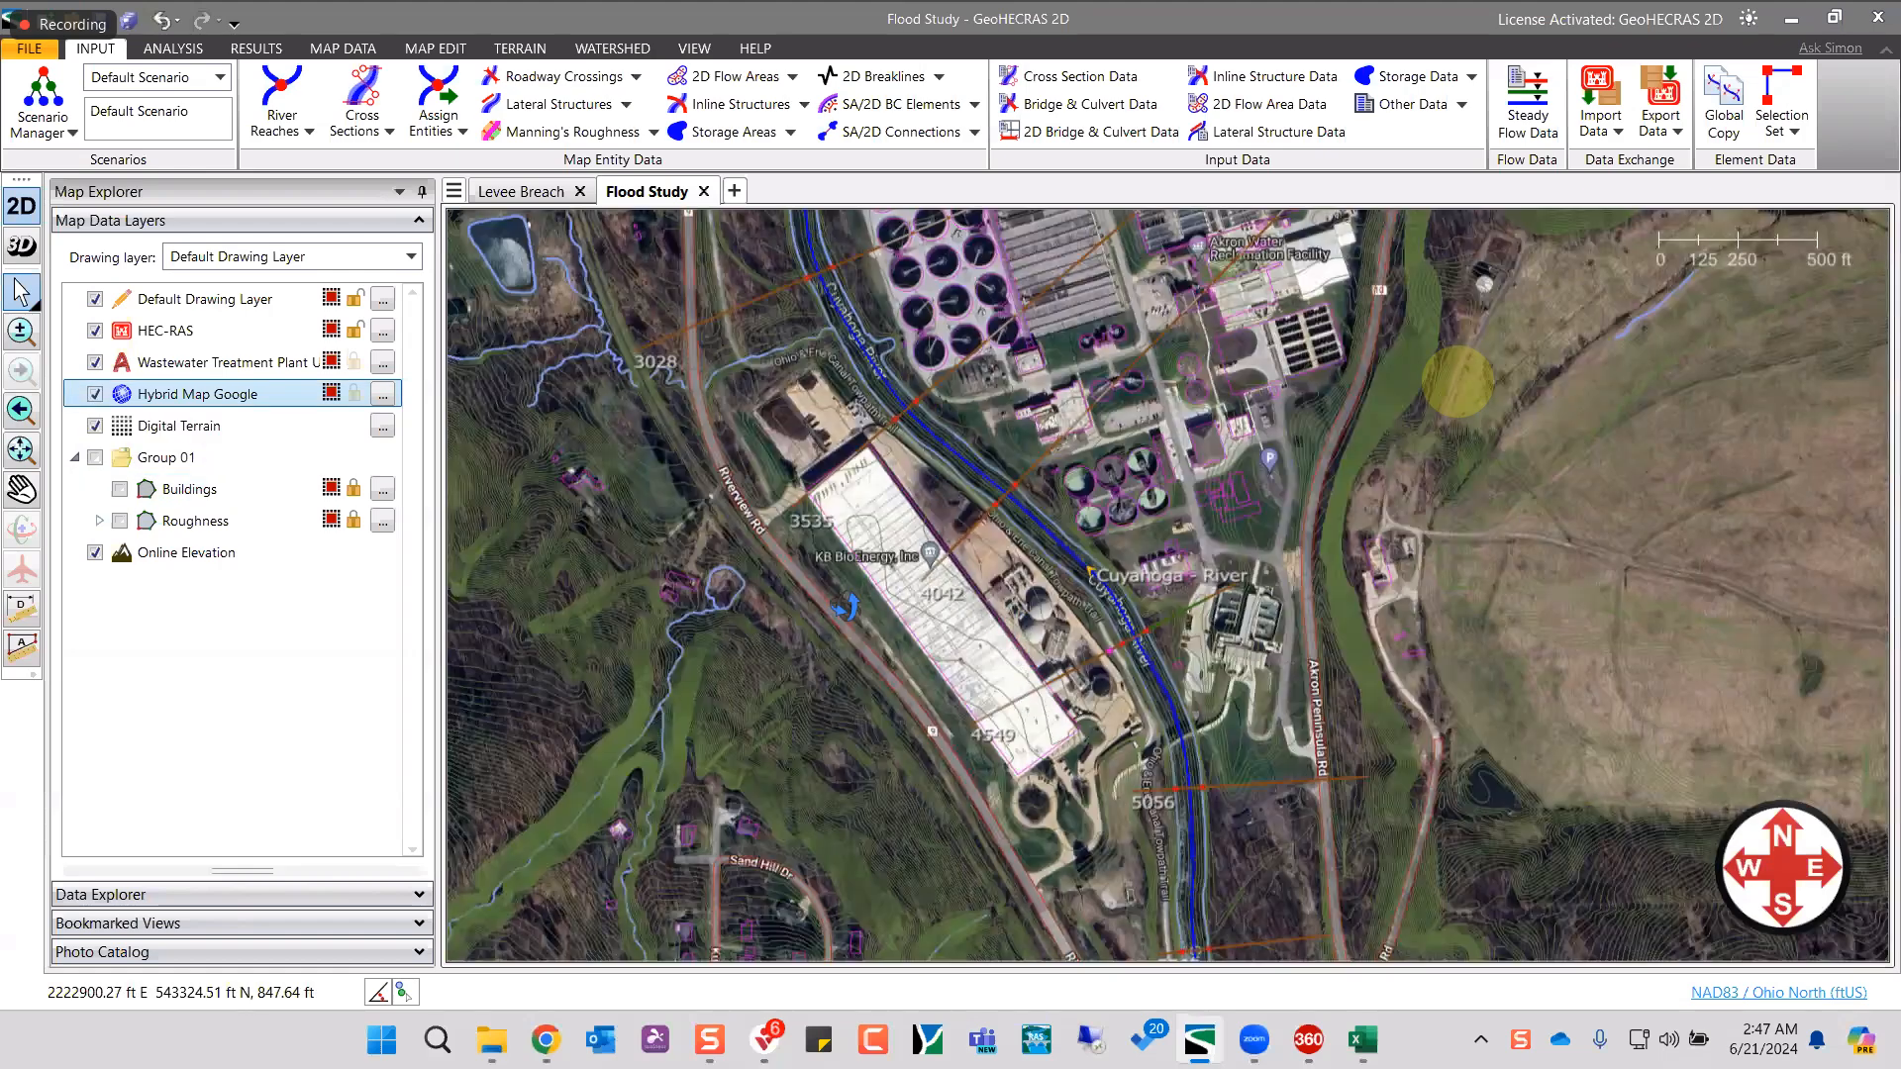
- In cross section 4549, draw a conveyance obstruction block beside the building block, from station 259.76 to about 366 ft at elevation about 743.3 ft
left_click(22, 246)
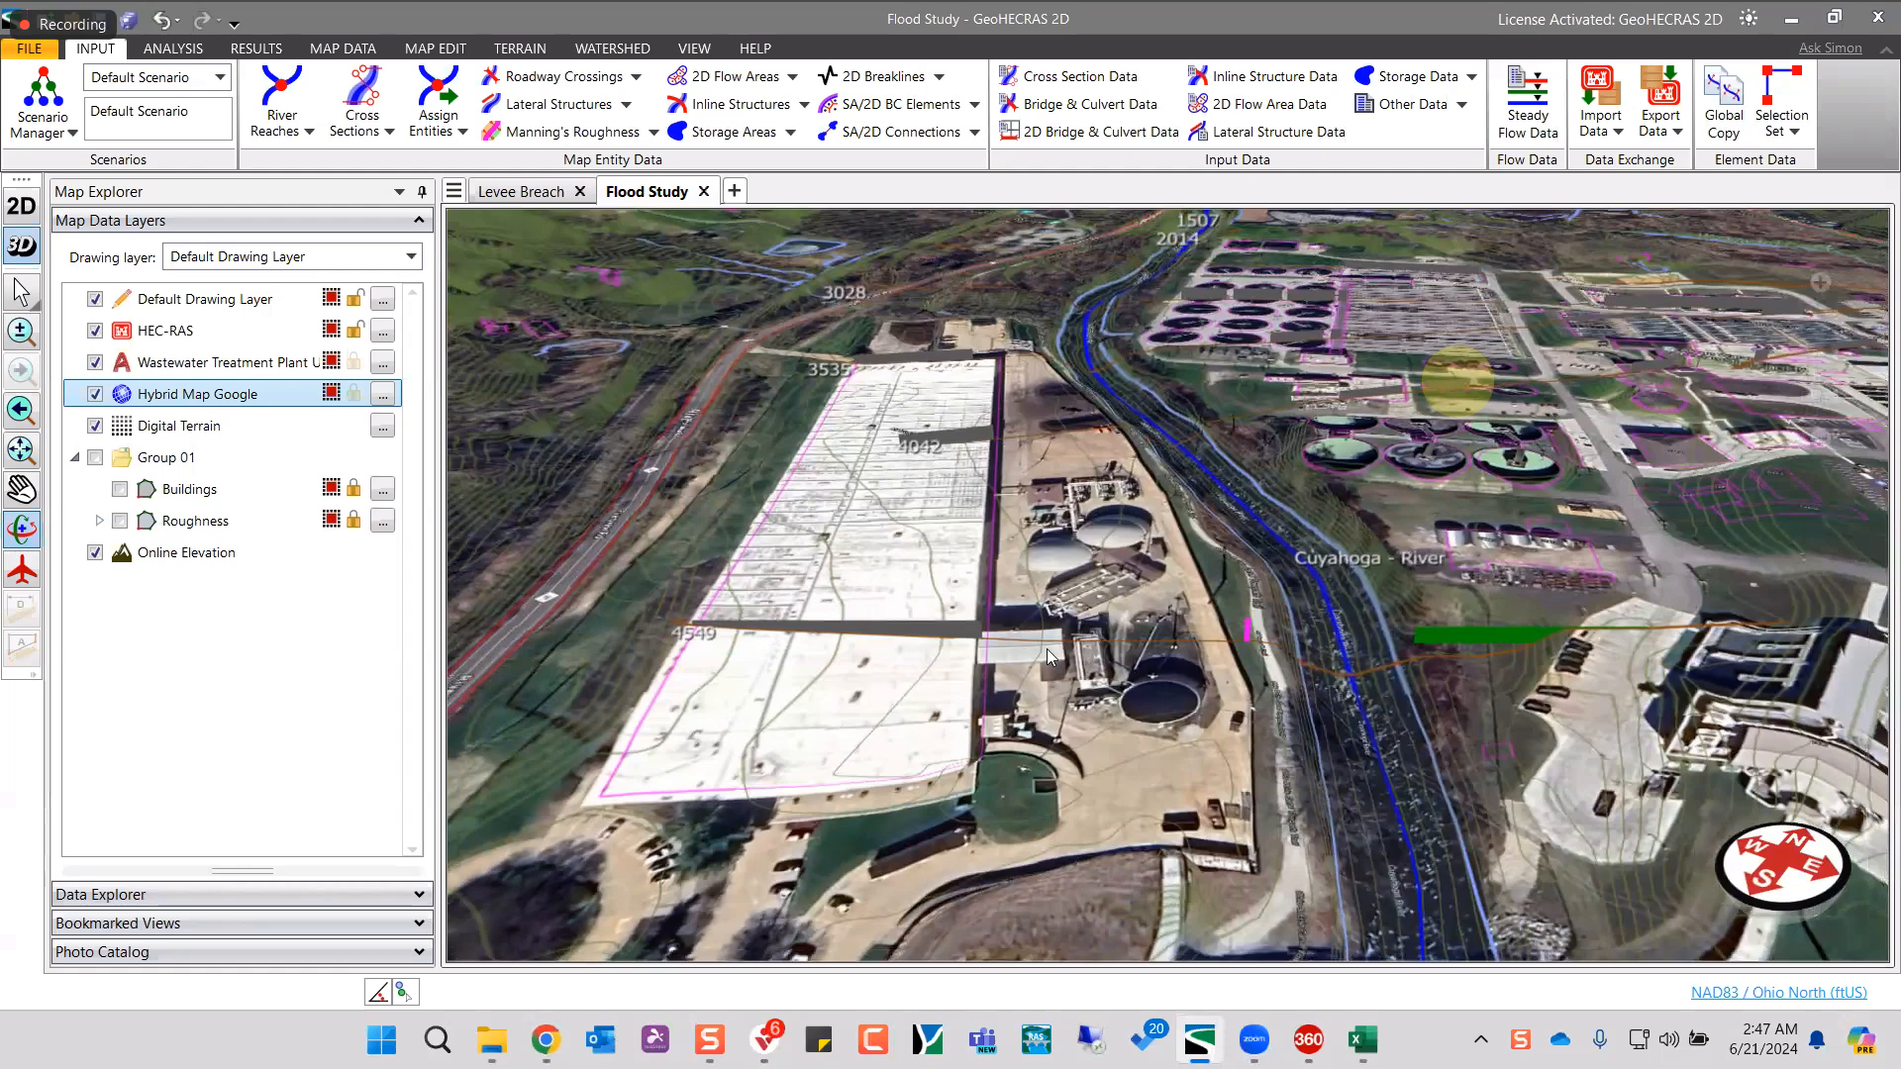
scroll(912, 631, "up", 3)
left_click(22, 530)
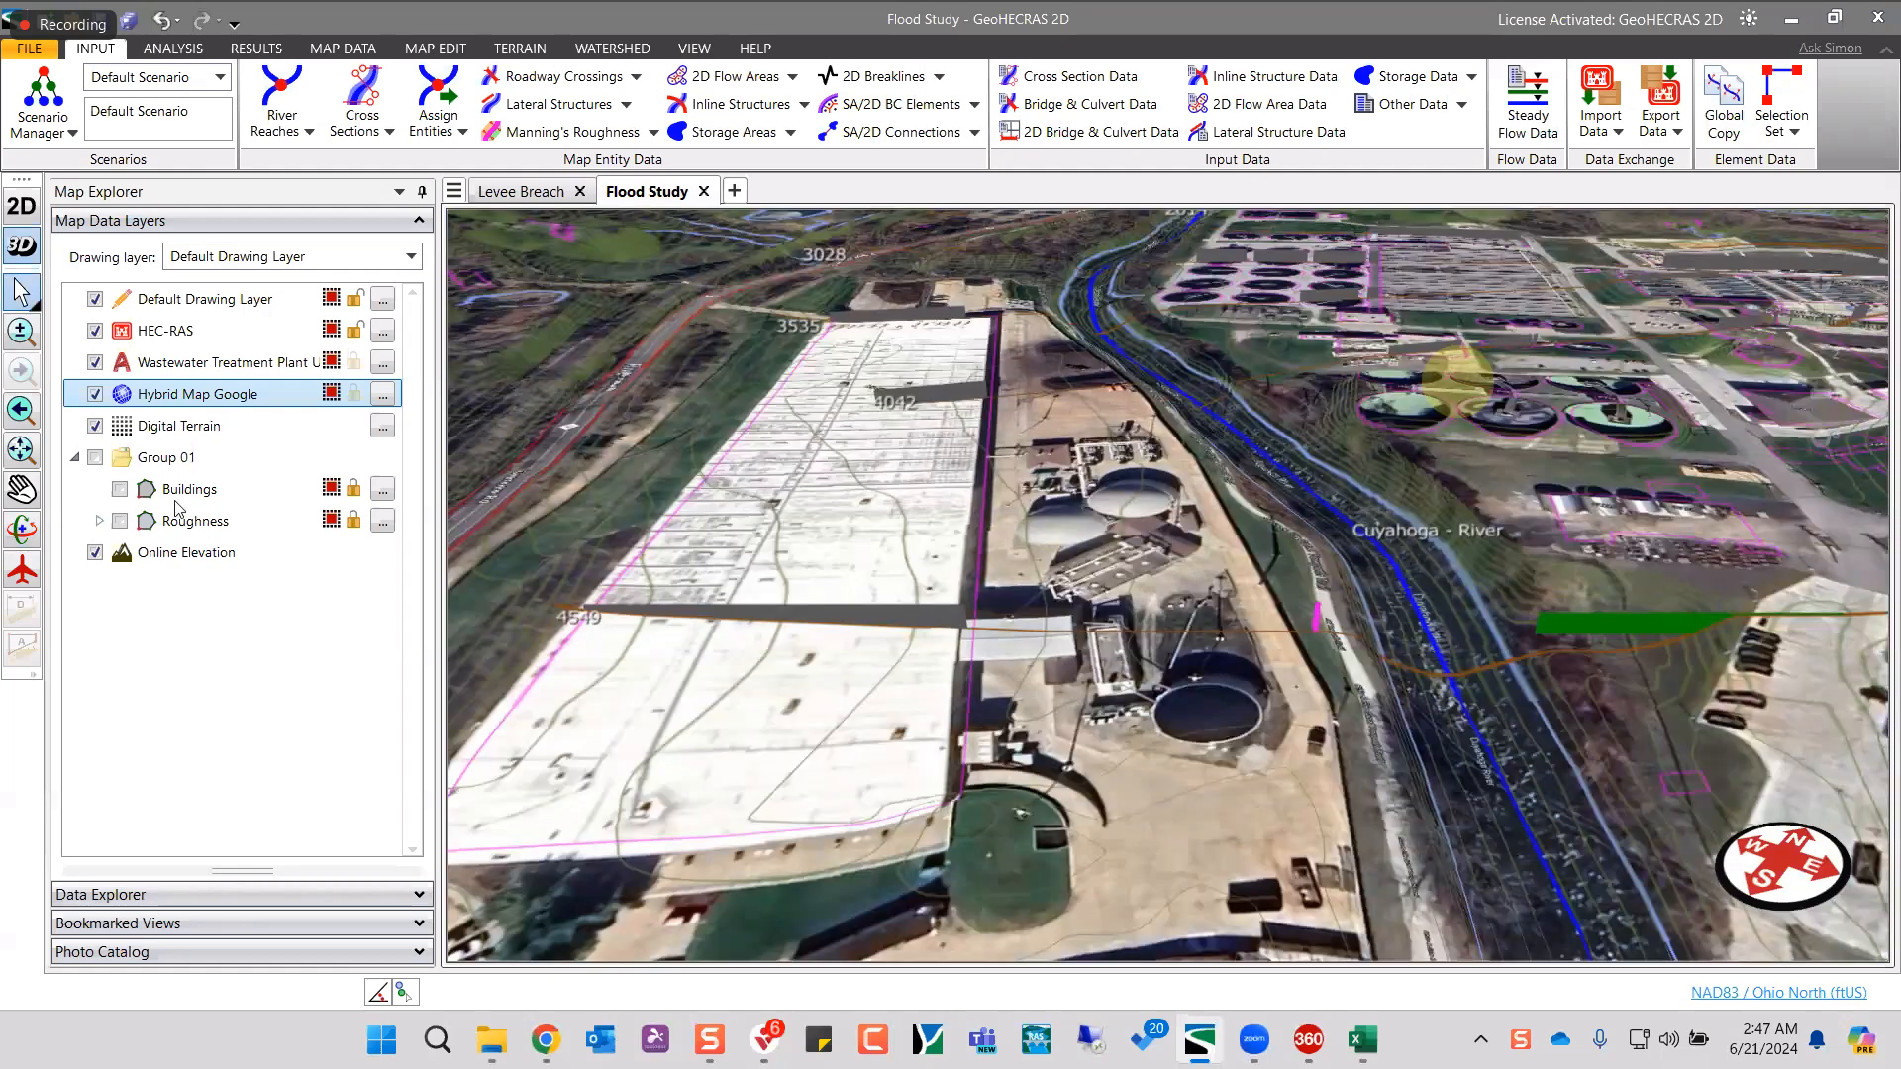
double_click(1067, 632)
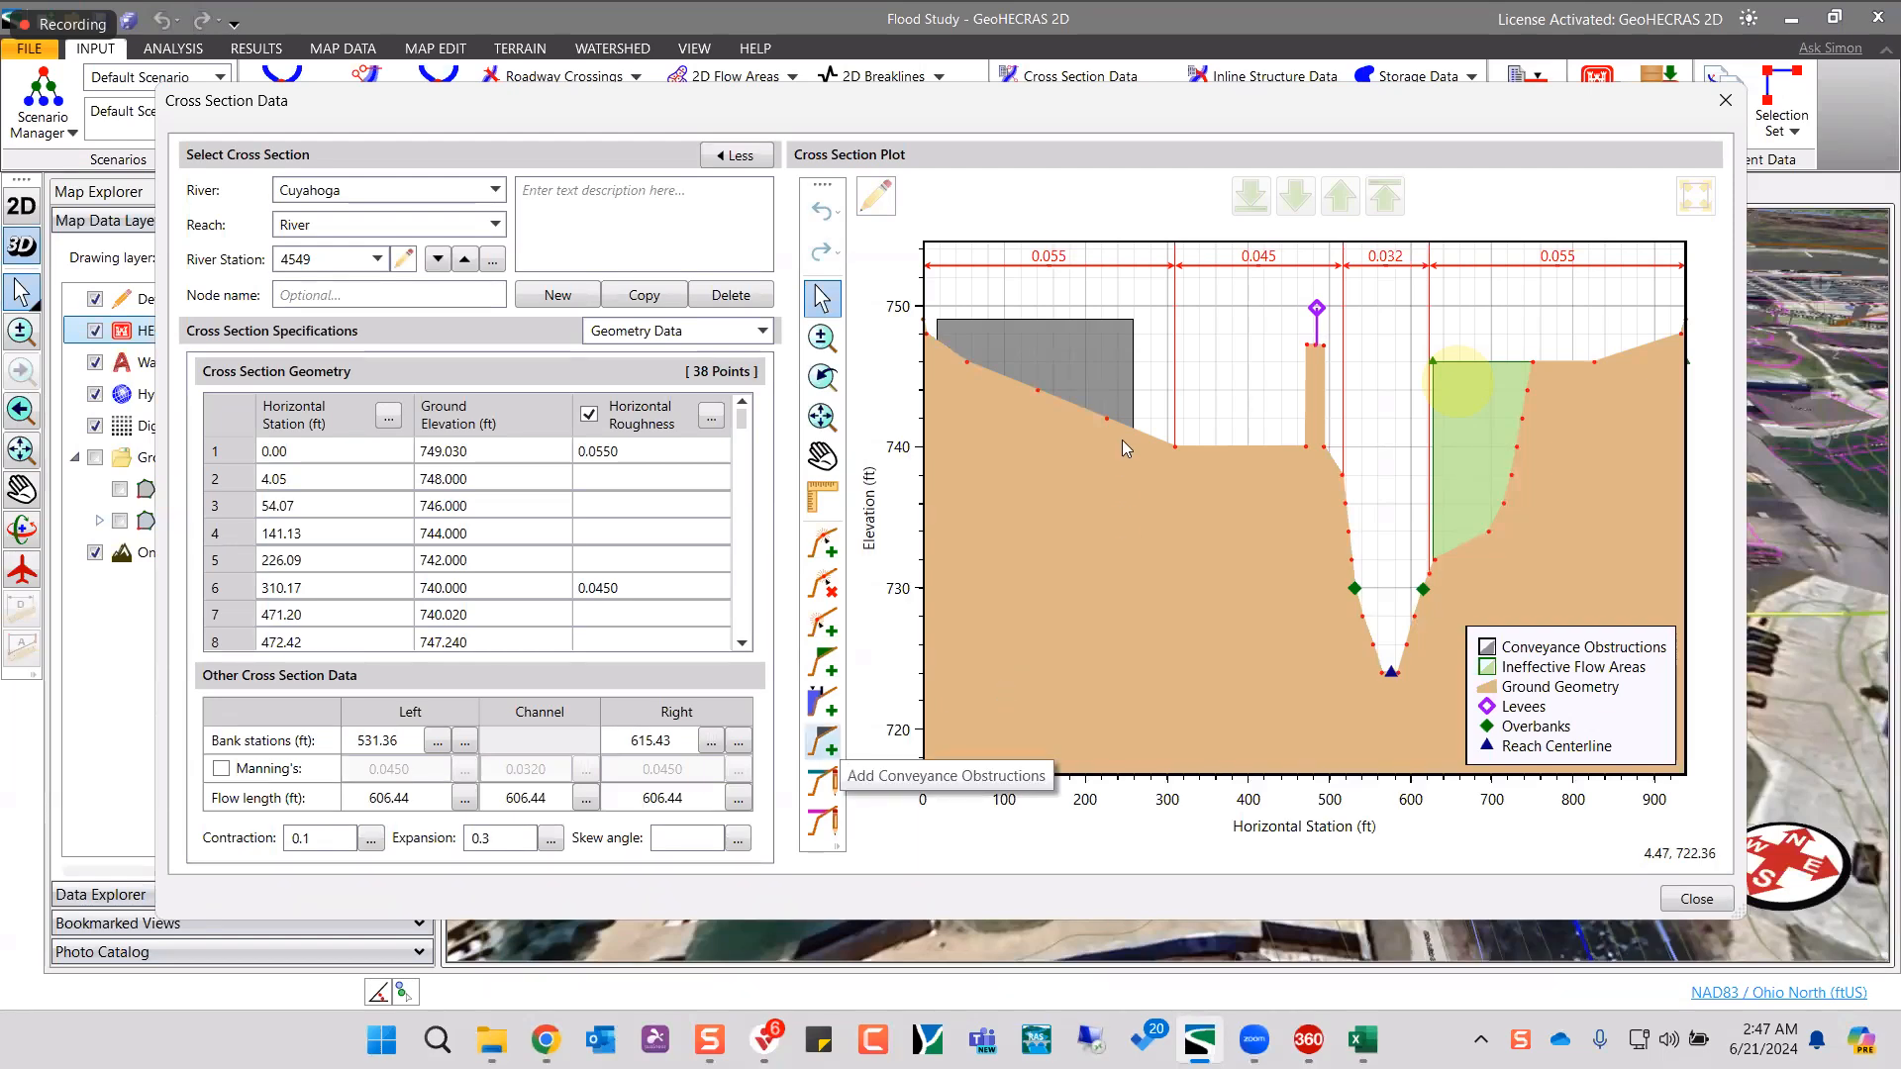
left_click_drag(1106, 400, 1221, 400)
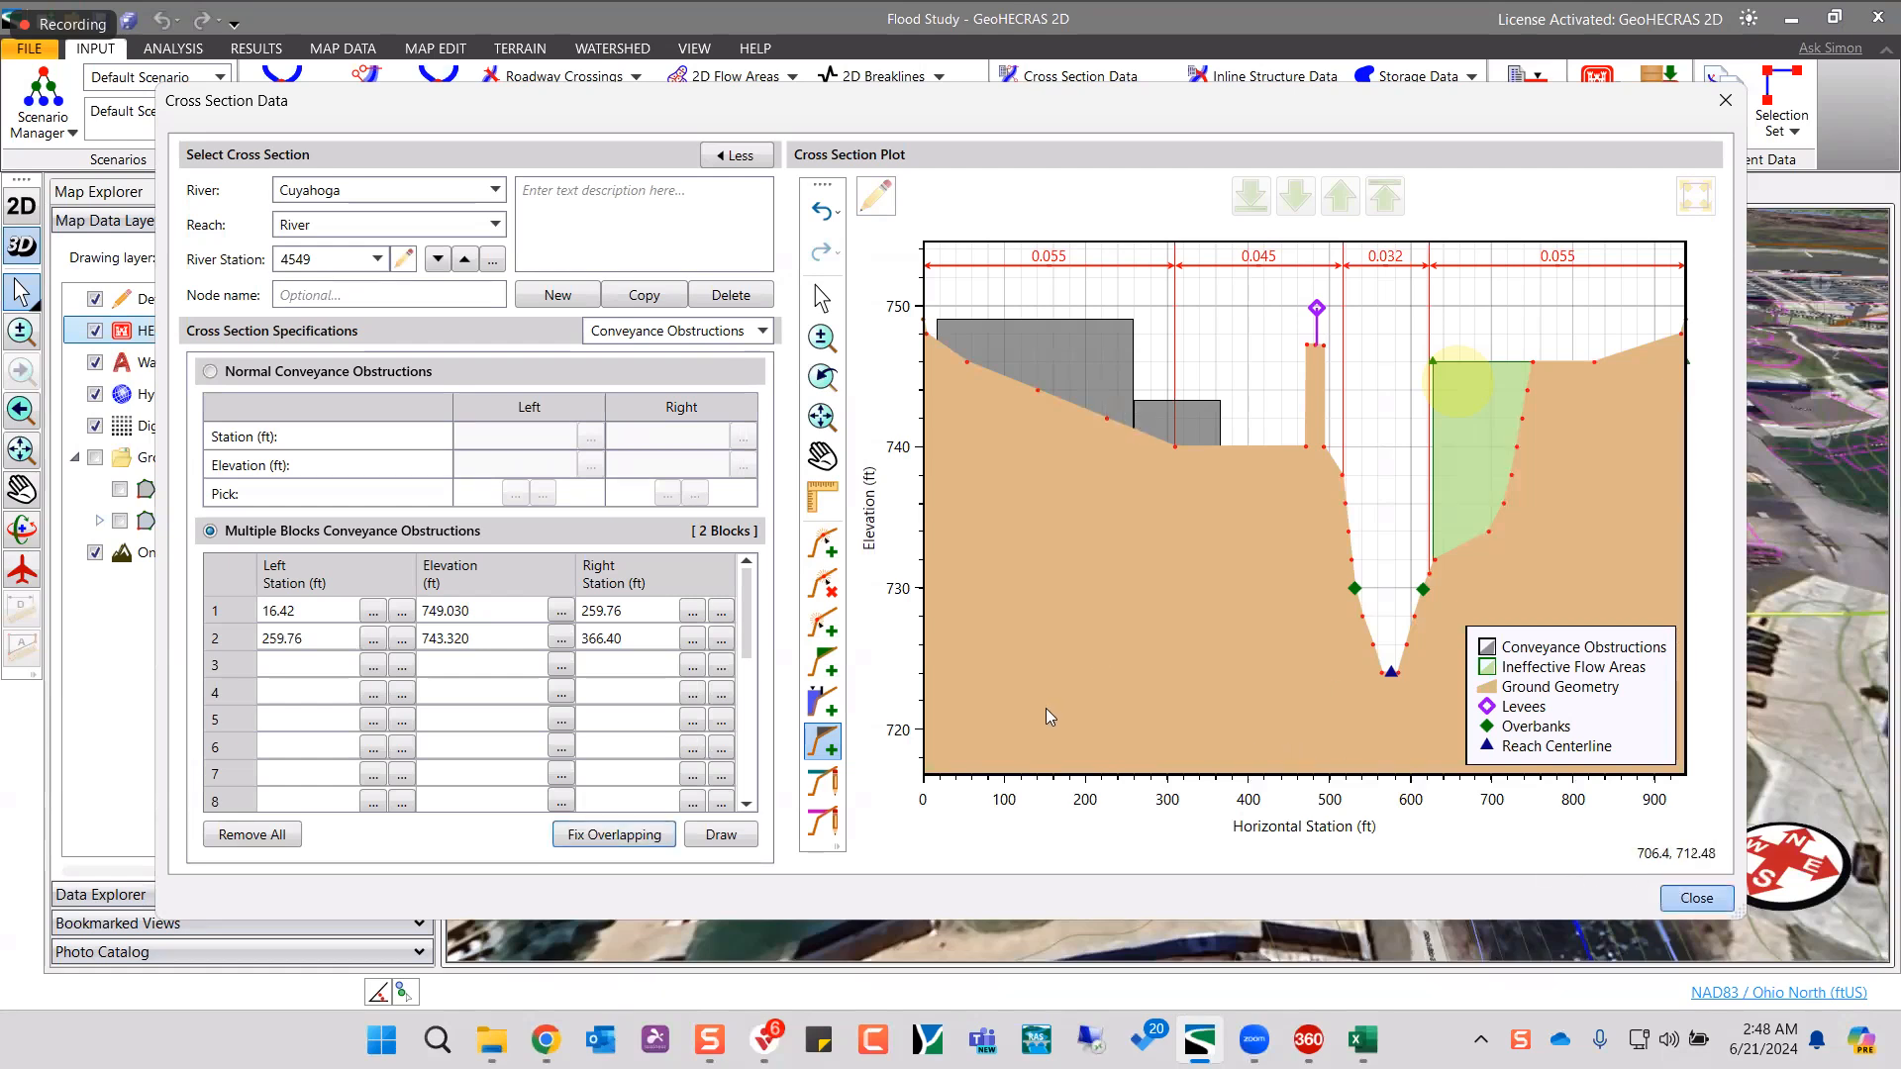
left_click(34, 531)
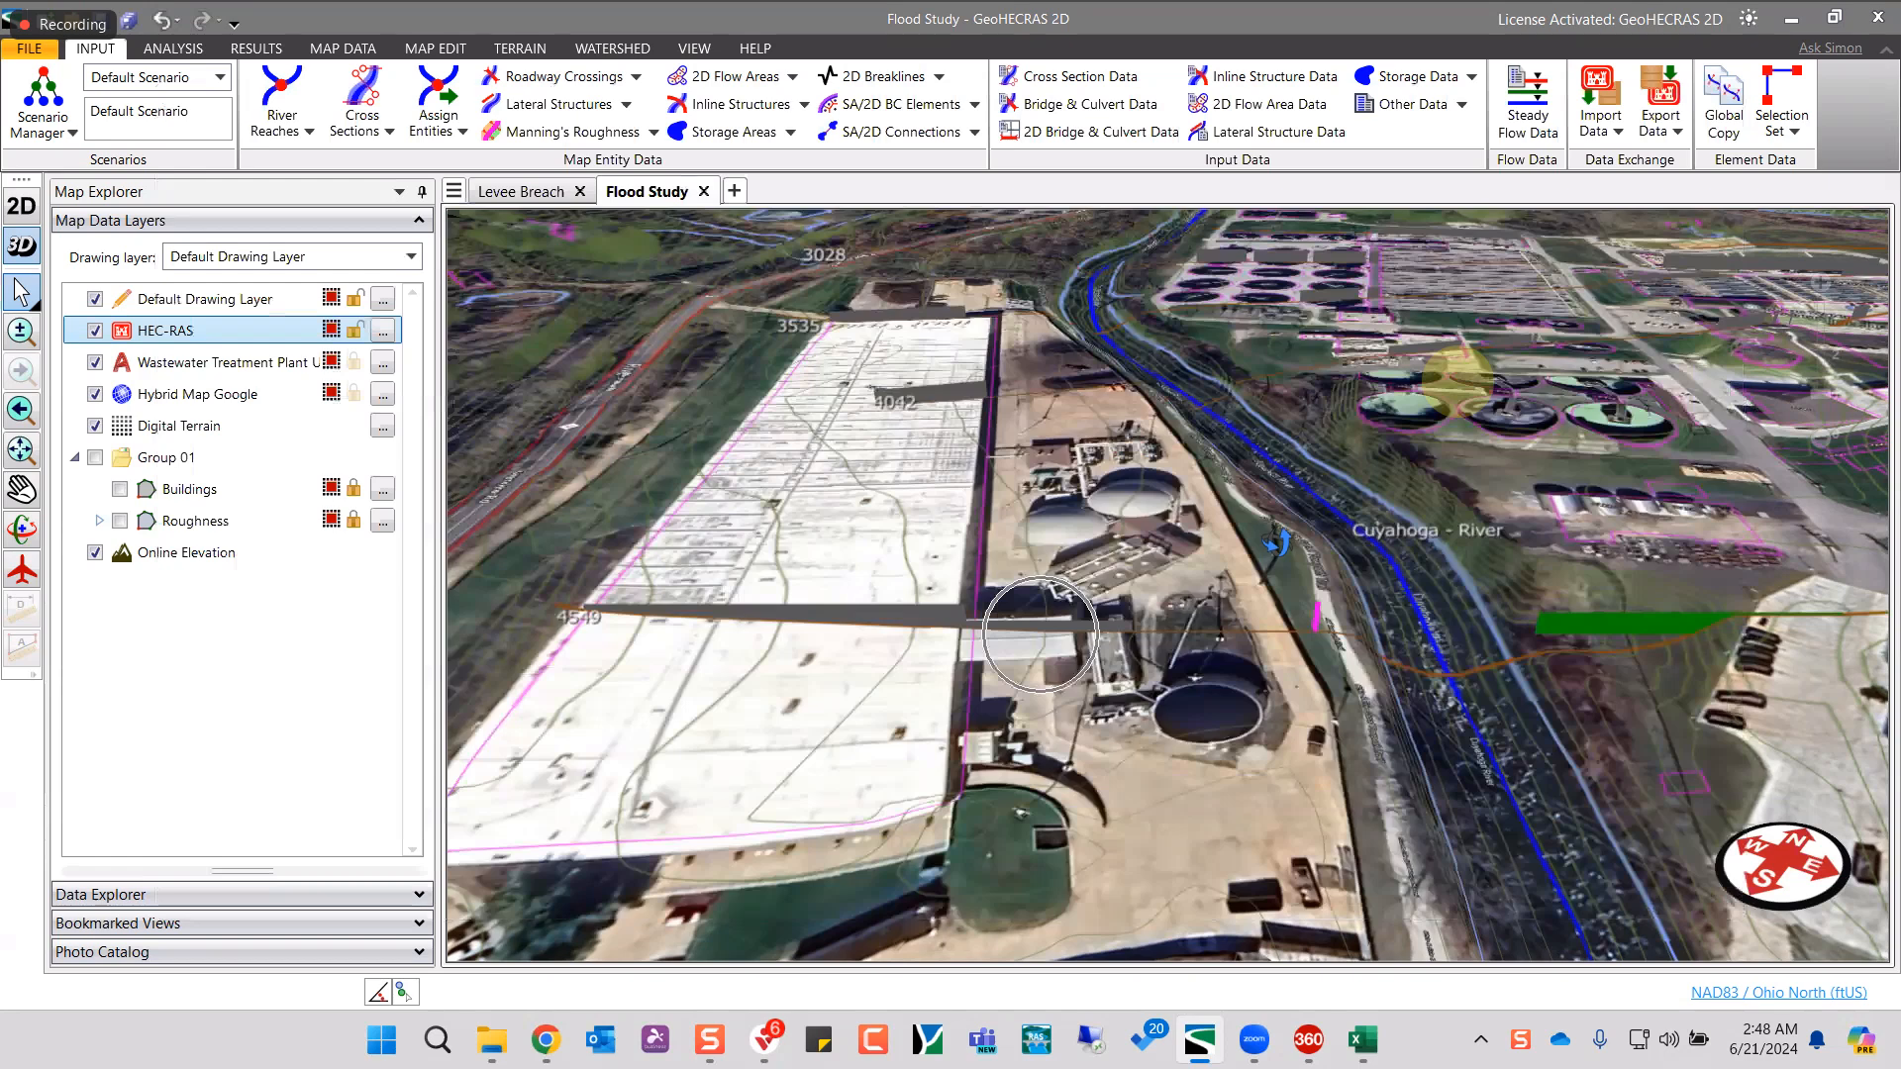
left_click(1190, 548)
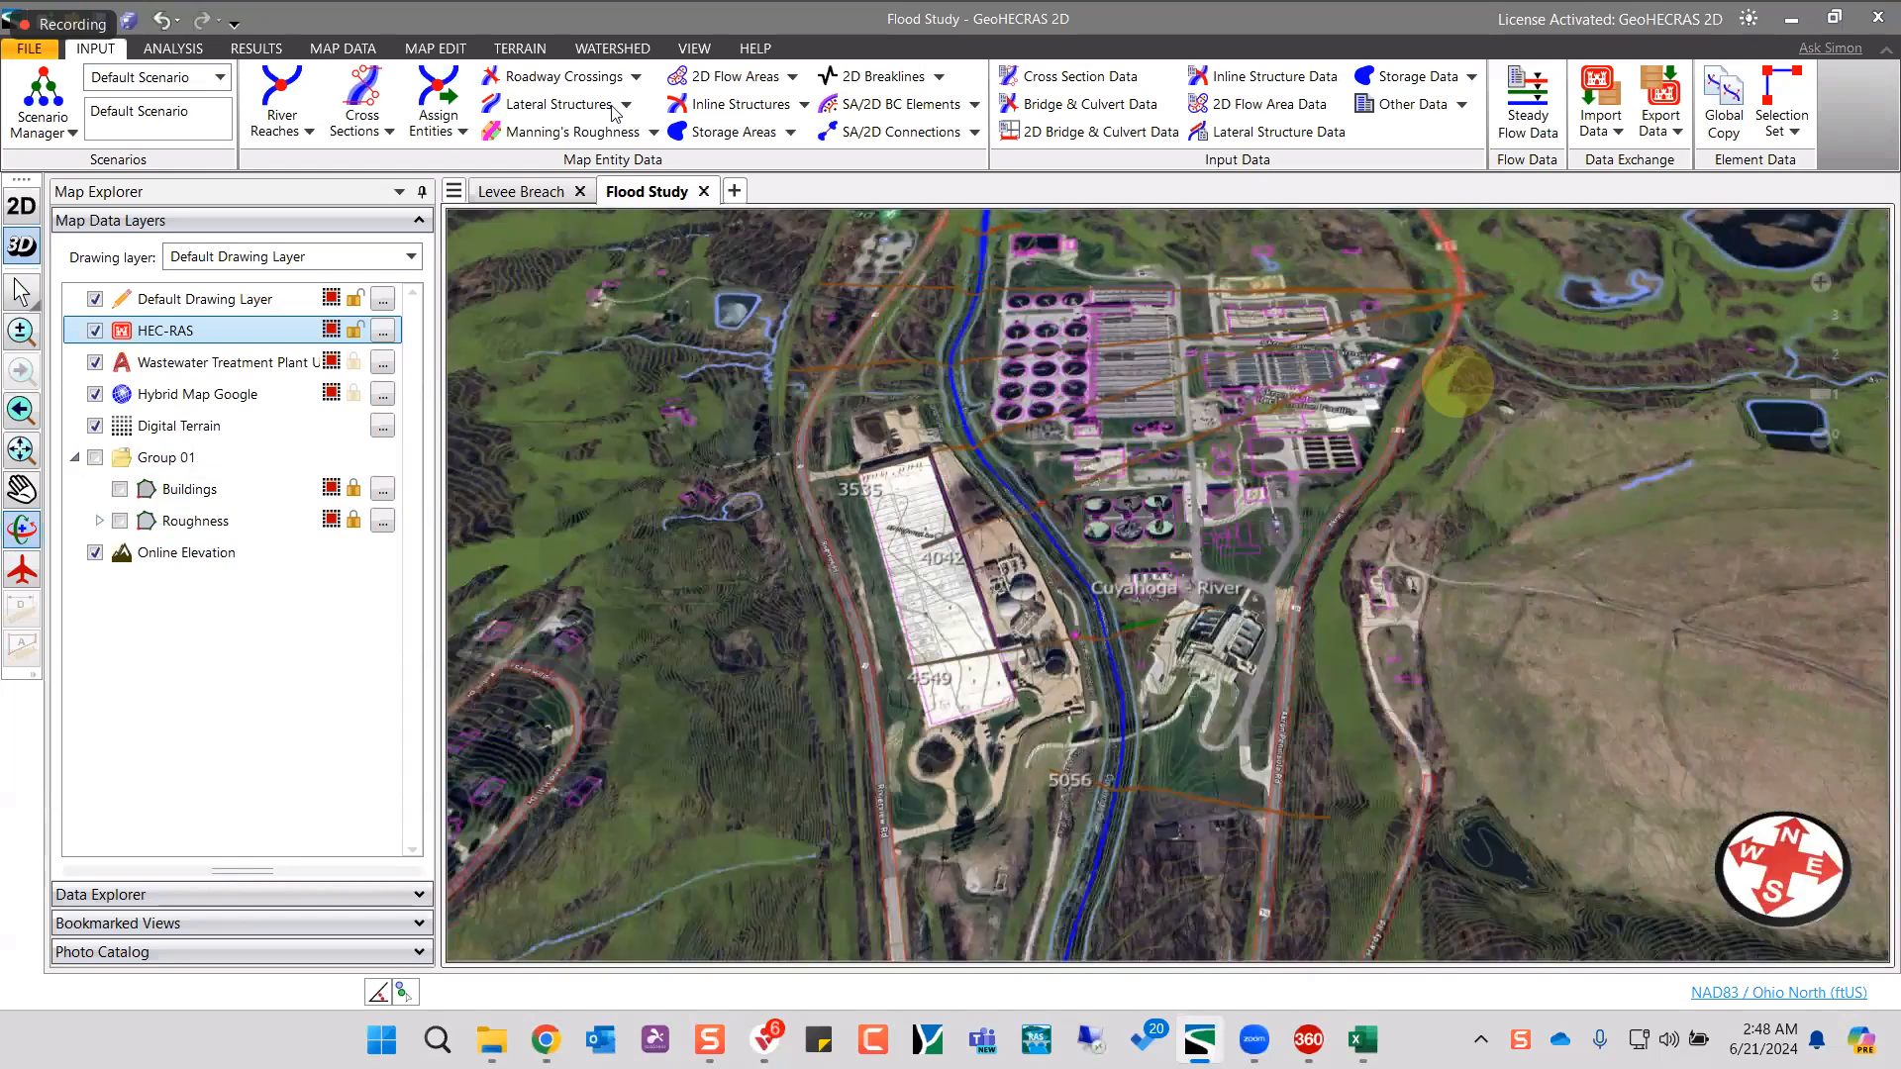
left_click(727, 77)
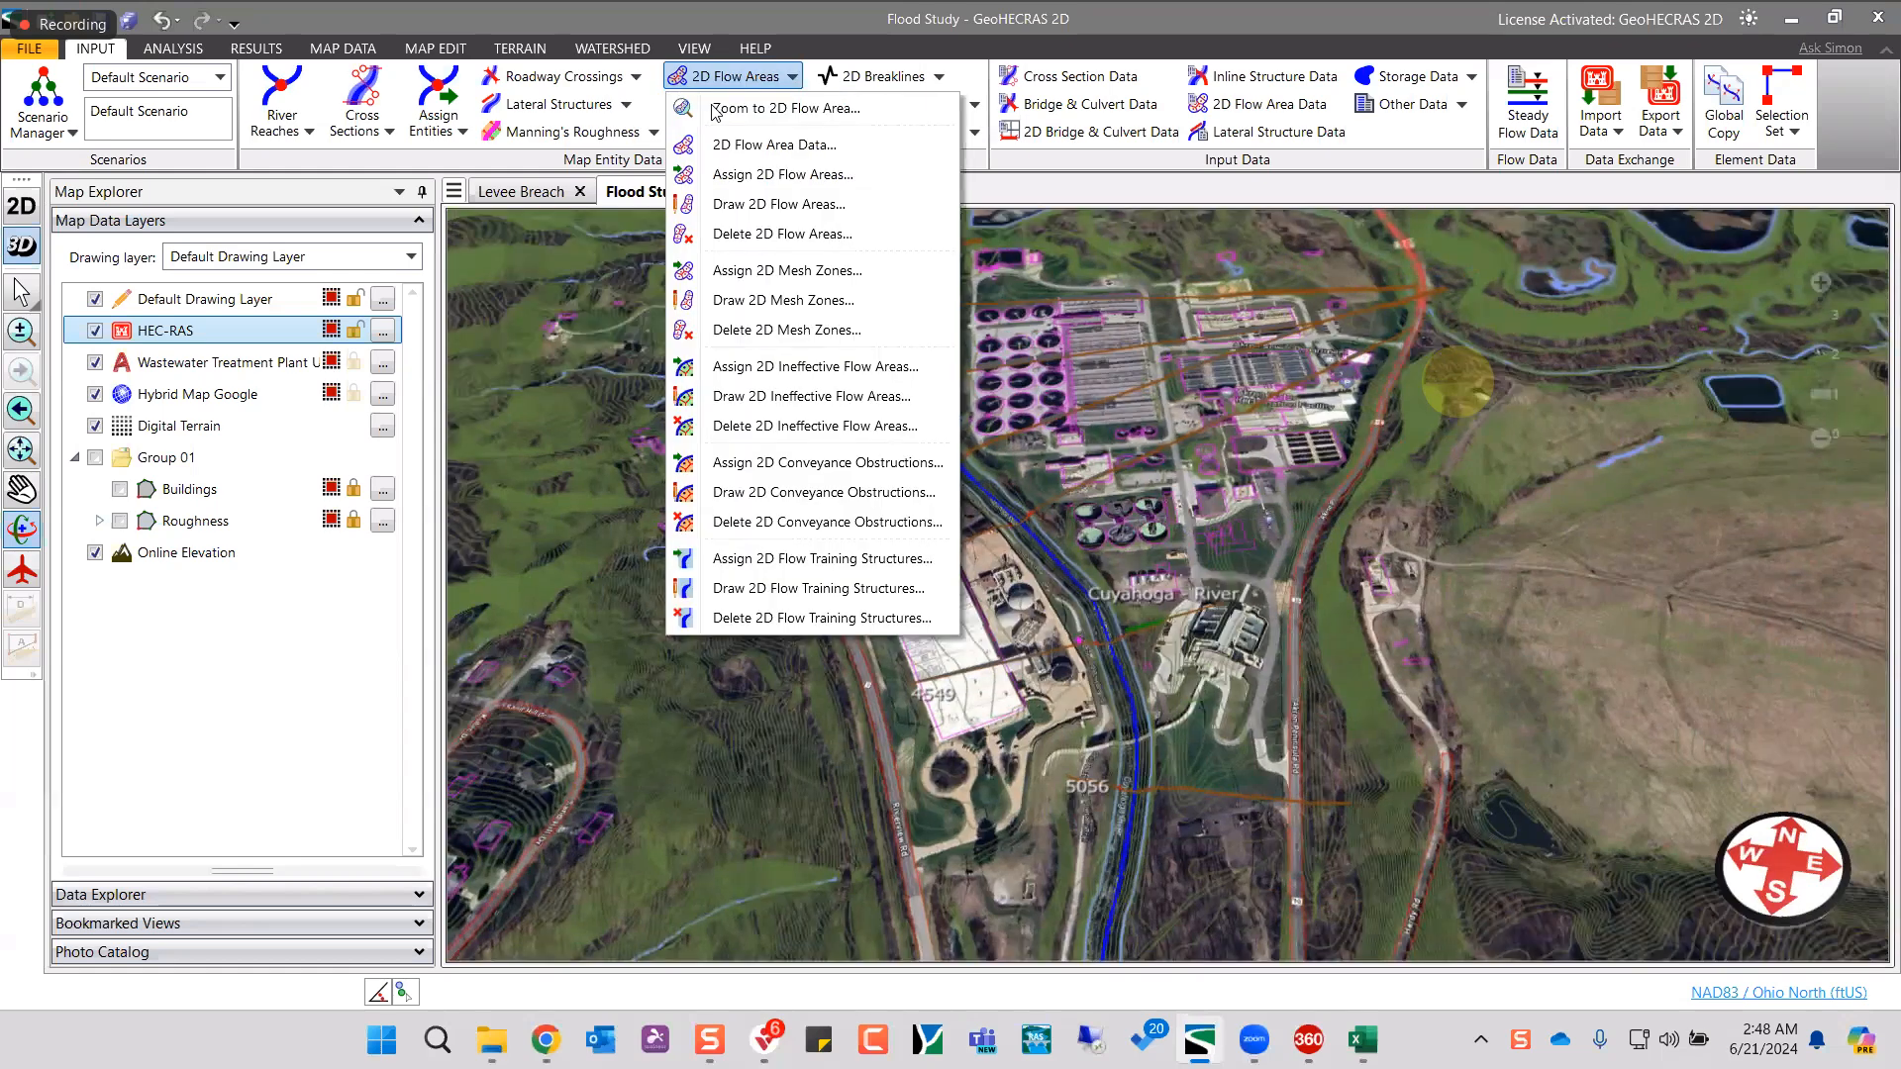
left_click(715, 109)
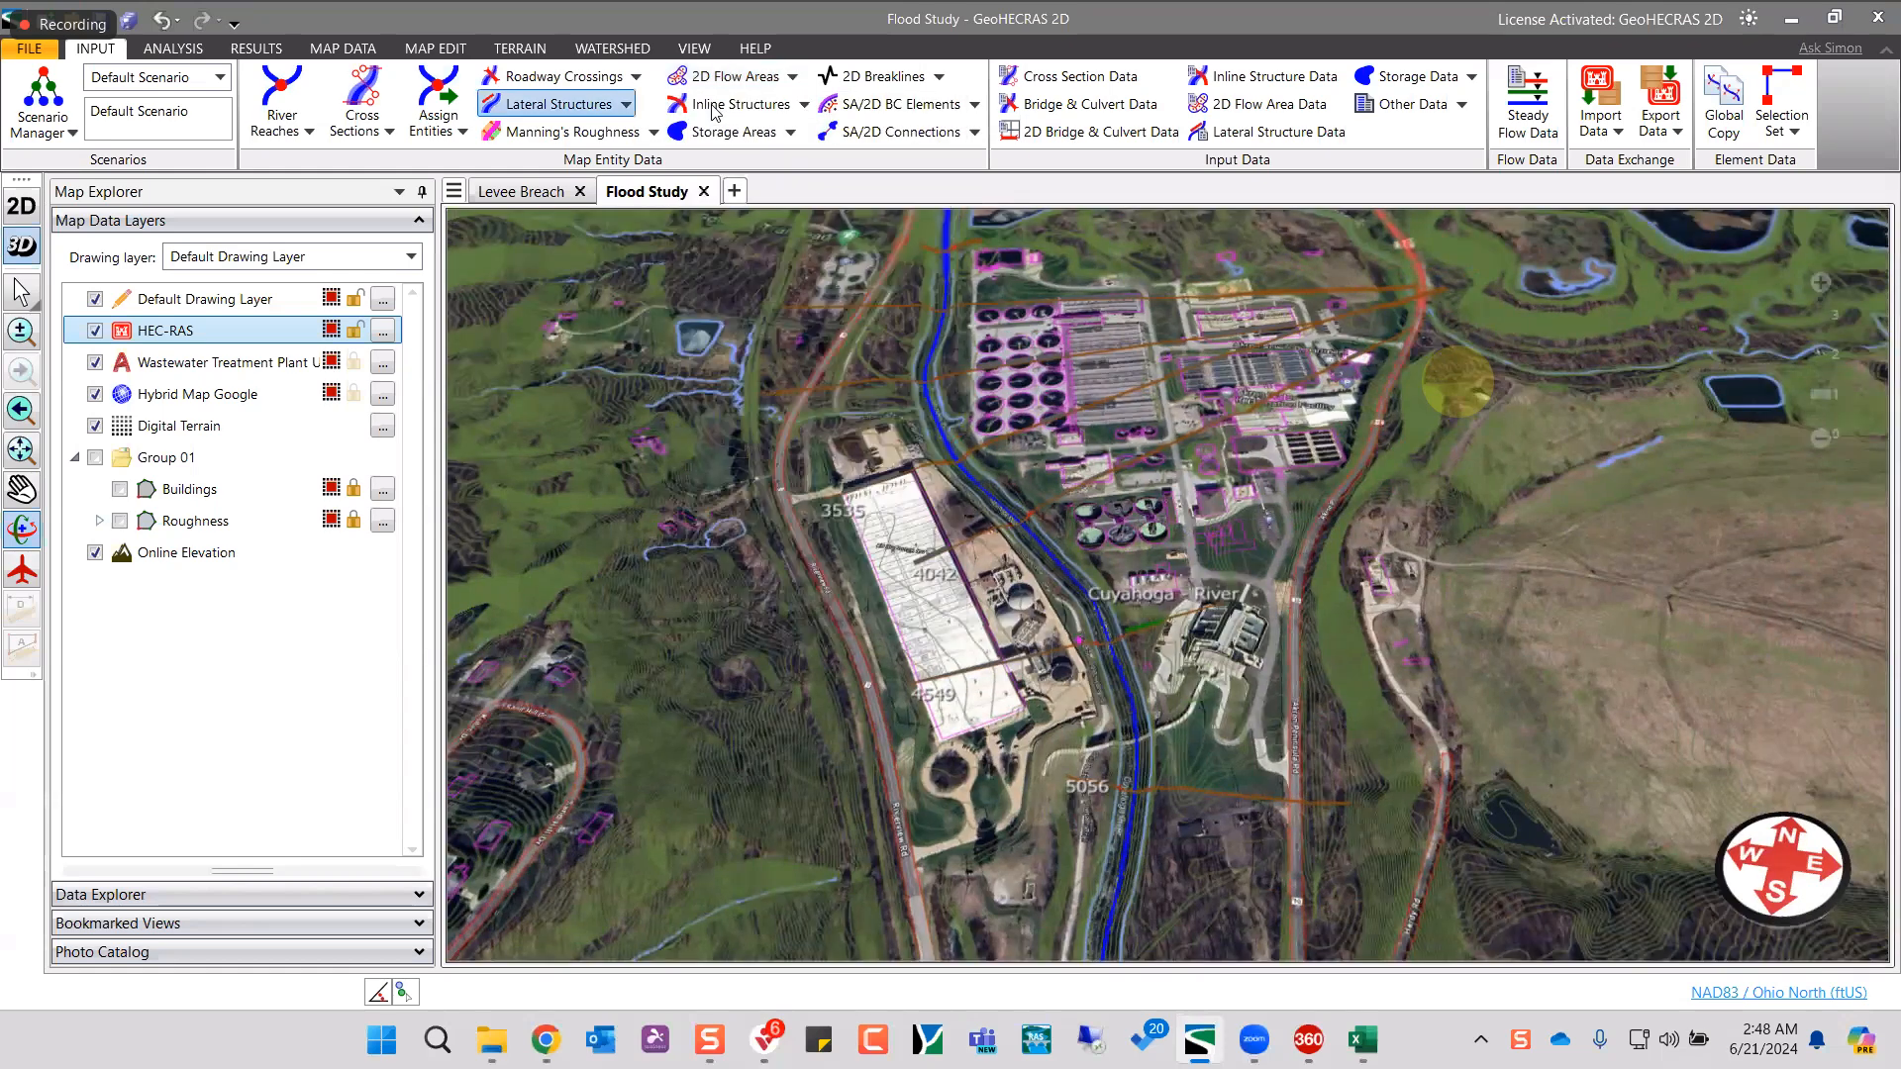
left_click(595, 105)
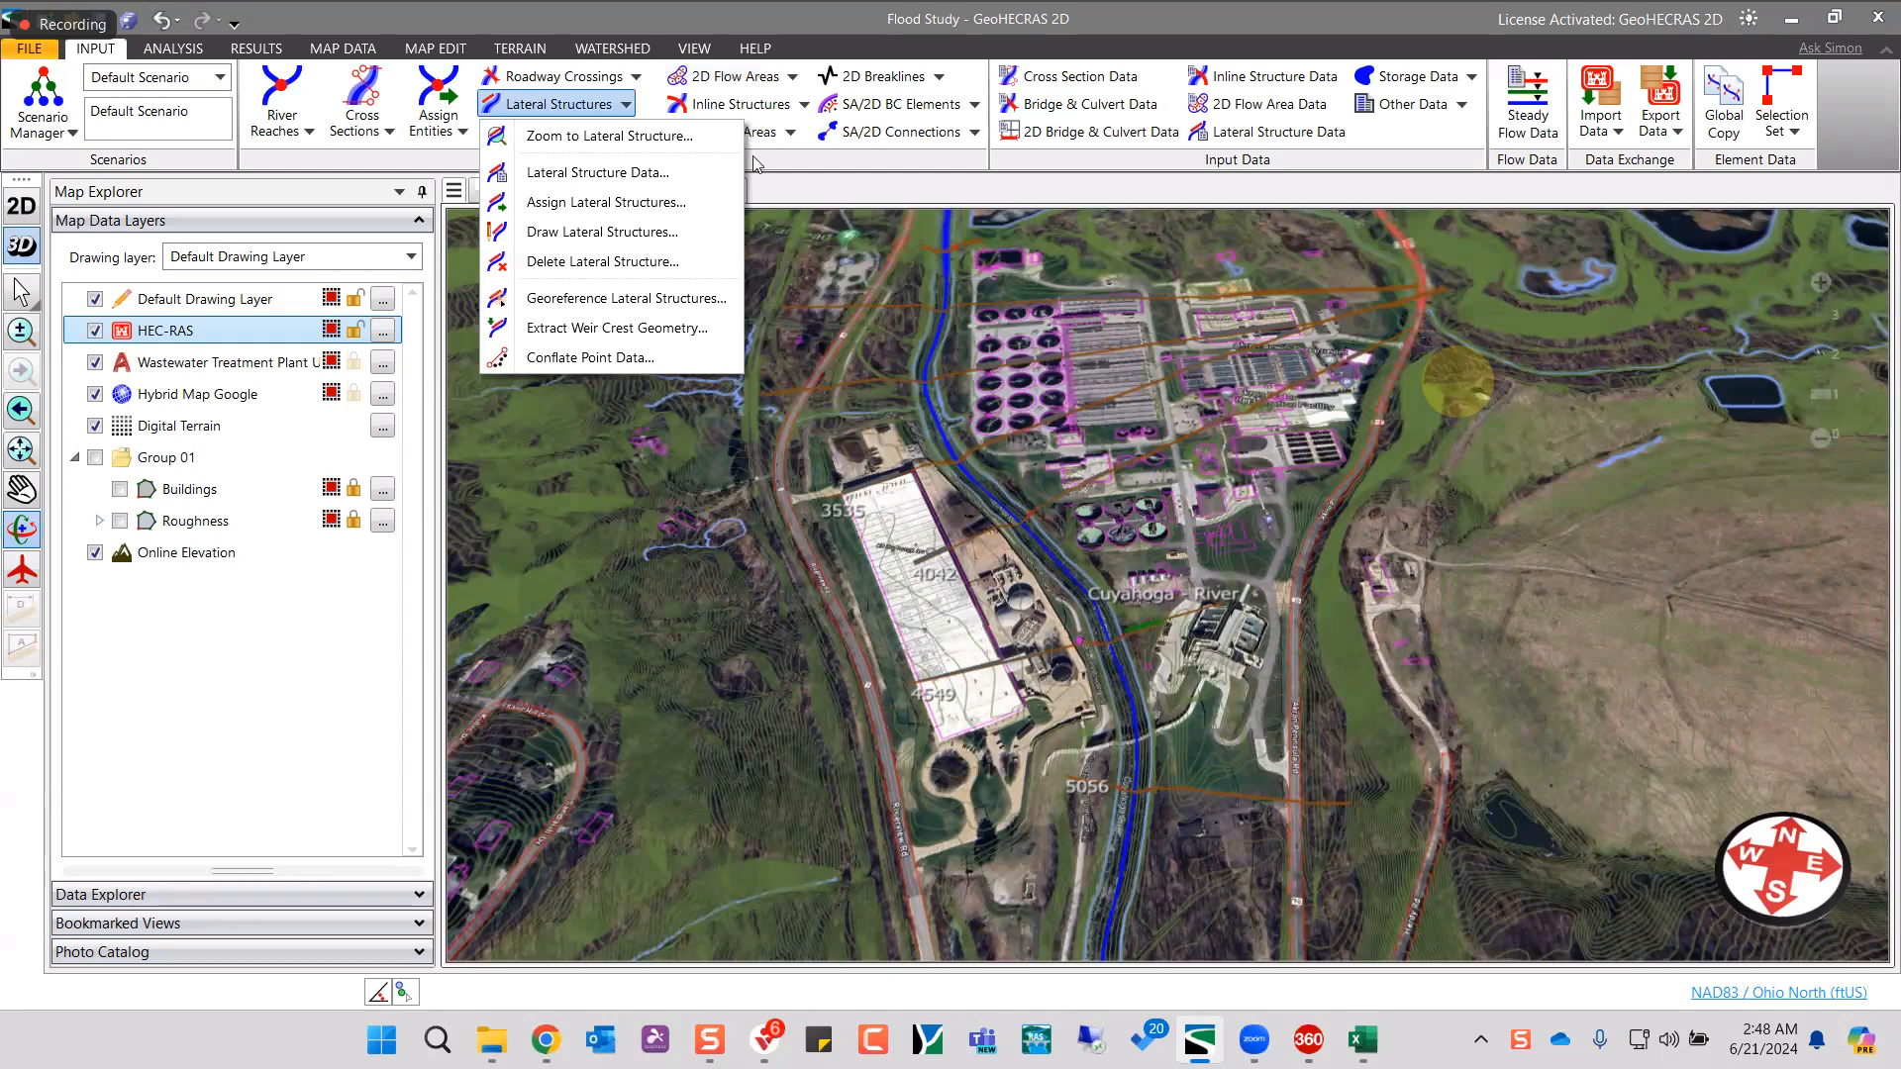
left_click(748, 105)
left_click(748, 105)
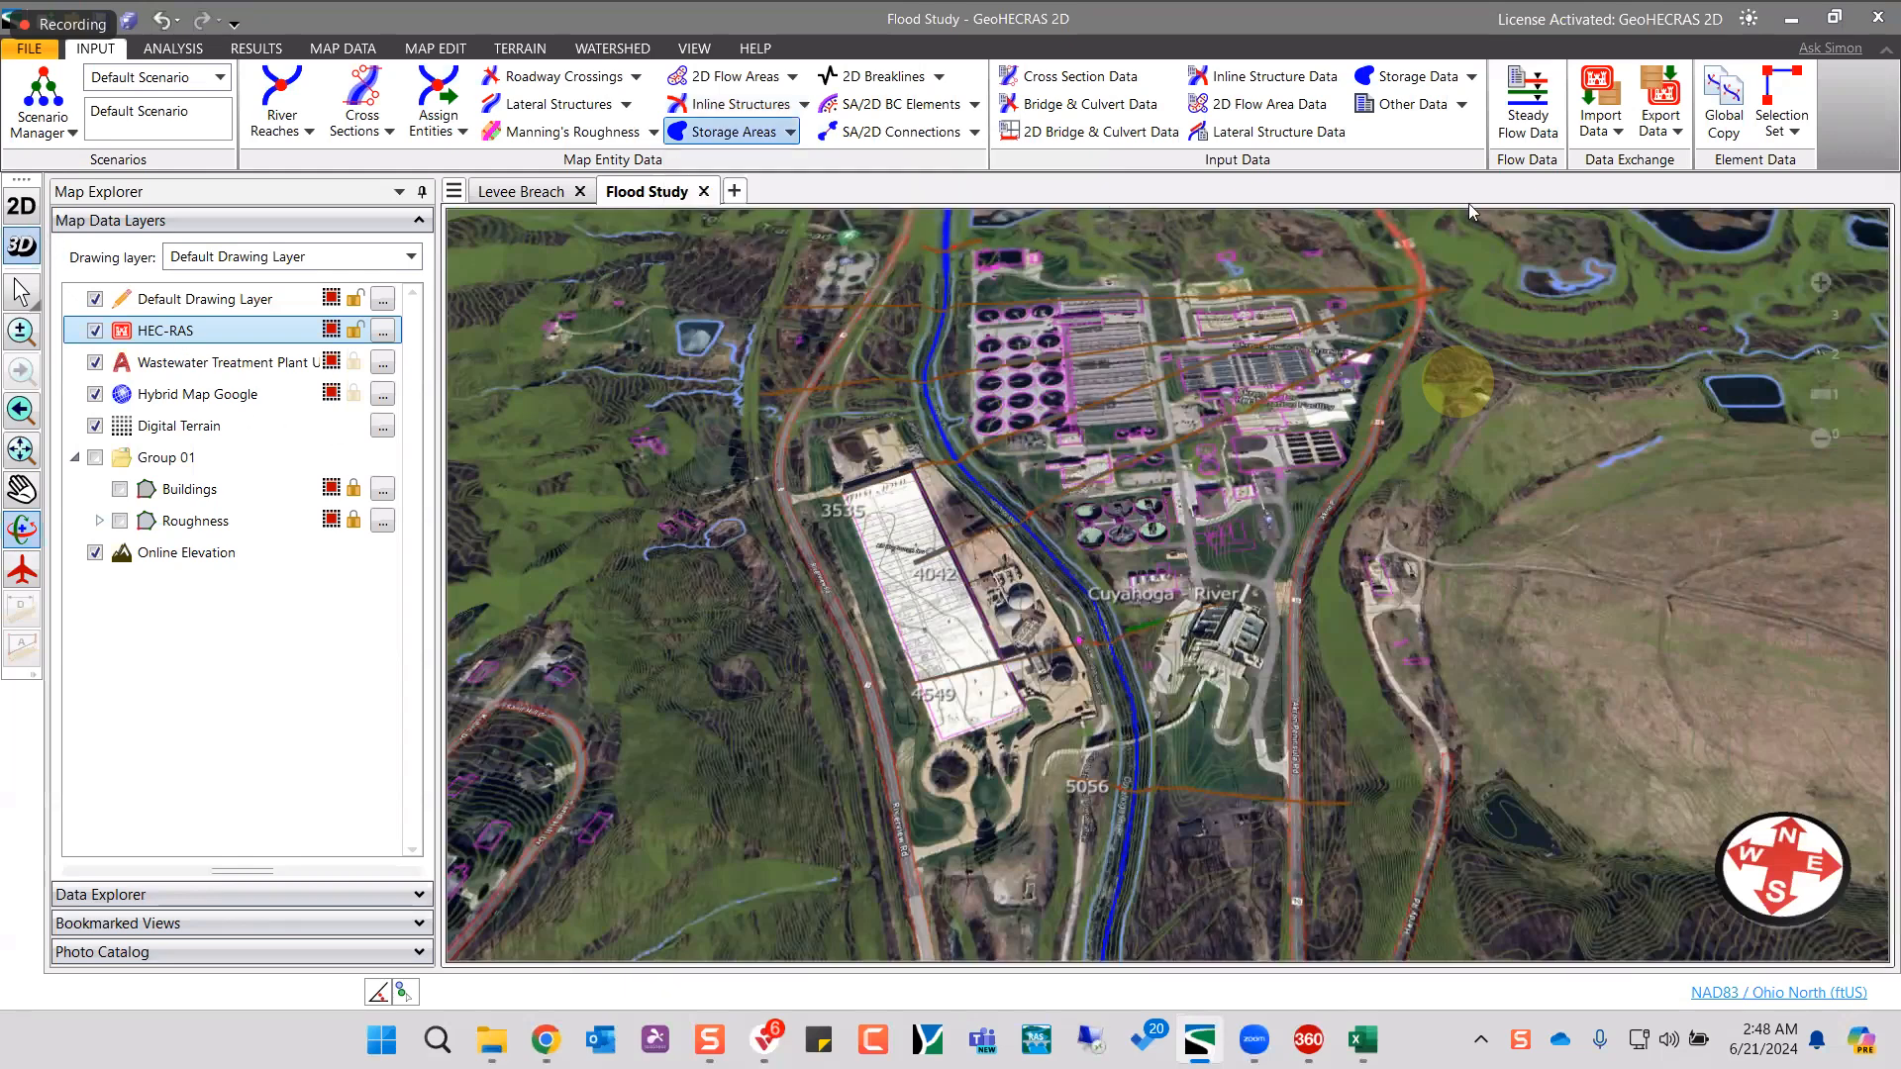
- In the steady flow data for the Cuyahoga reach, define three flow profiles named 25 yr, 50 yr and 100 yr
left_click(1528, 121)
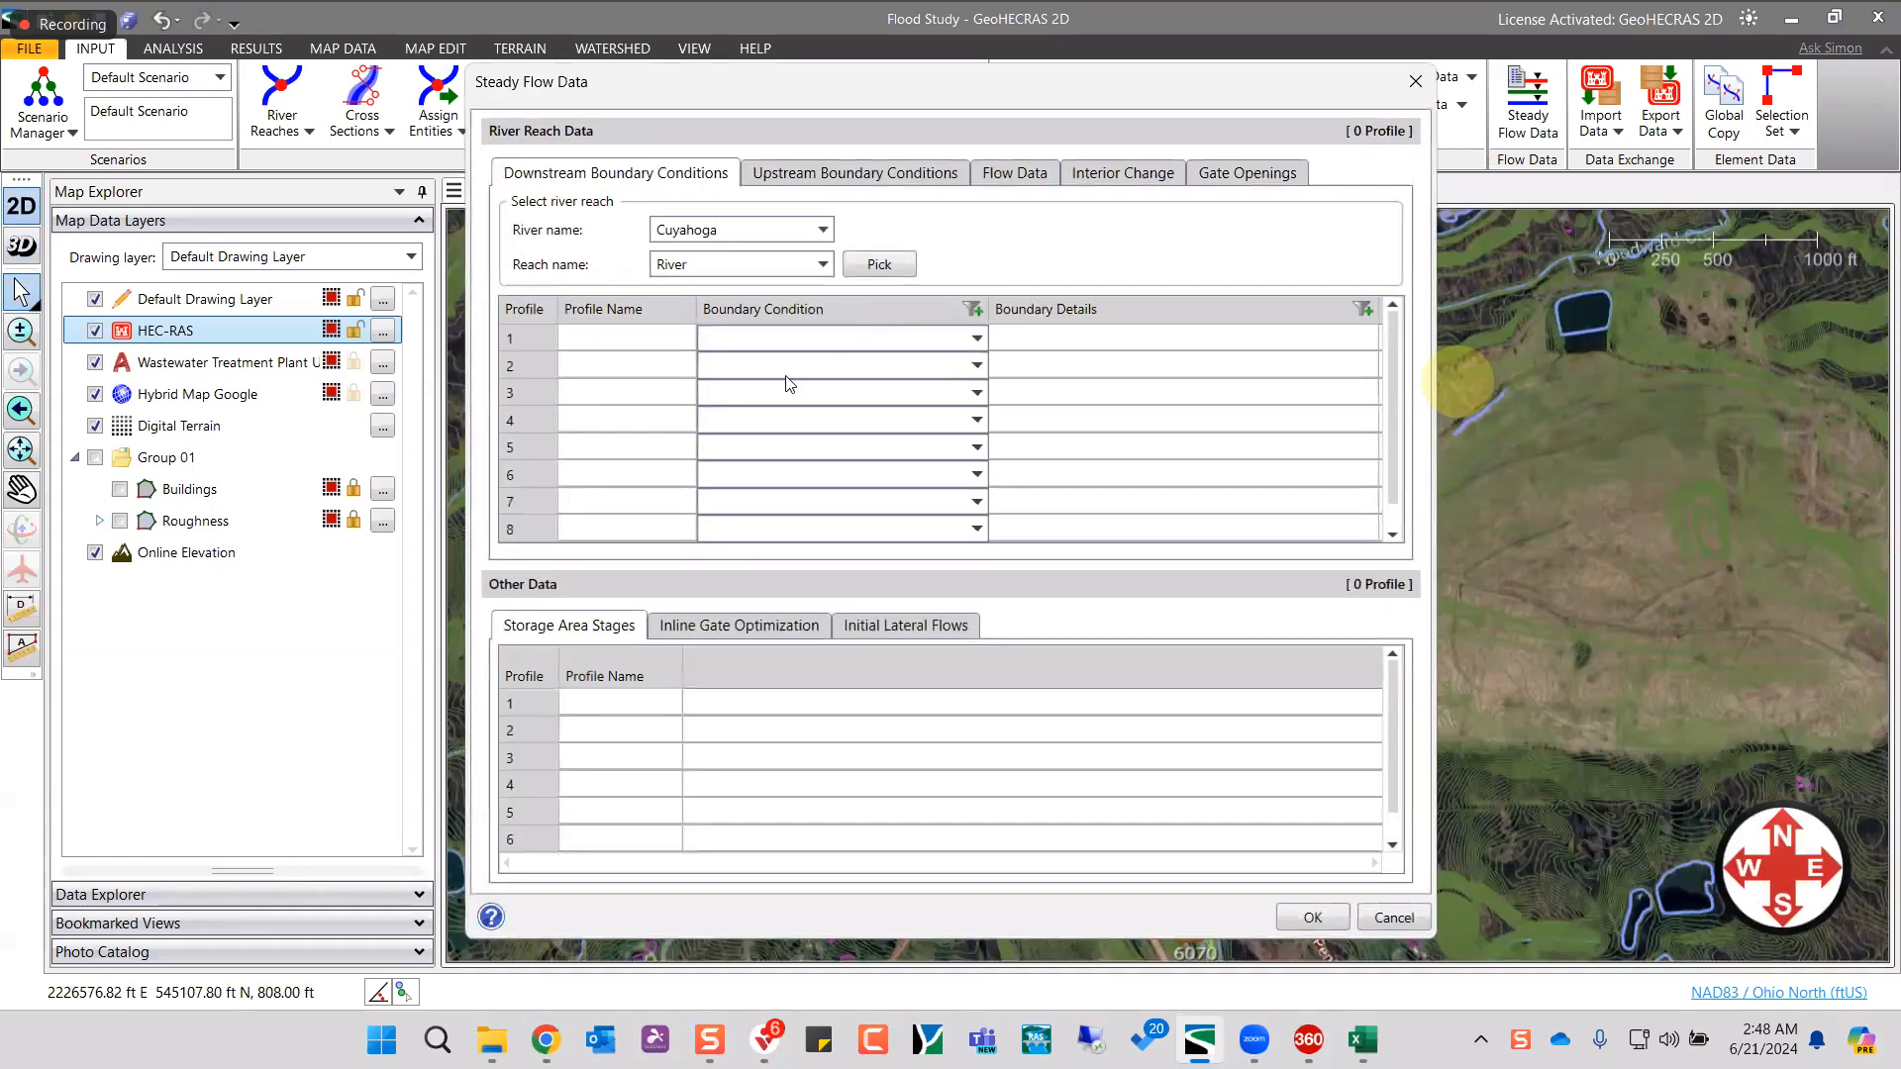
left_click(1015, 174)
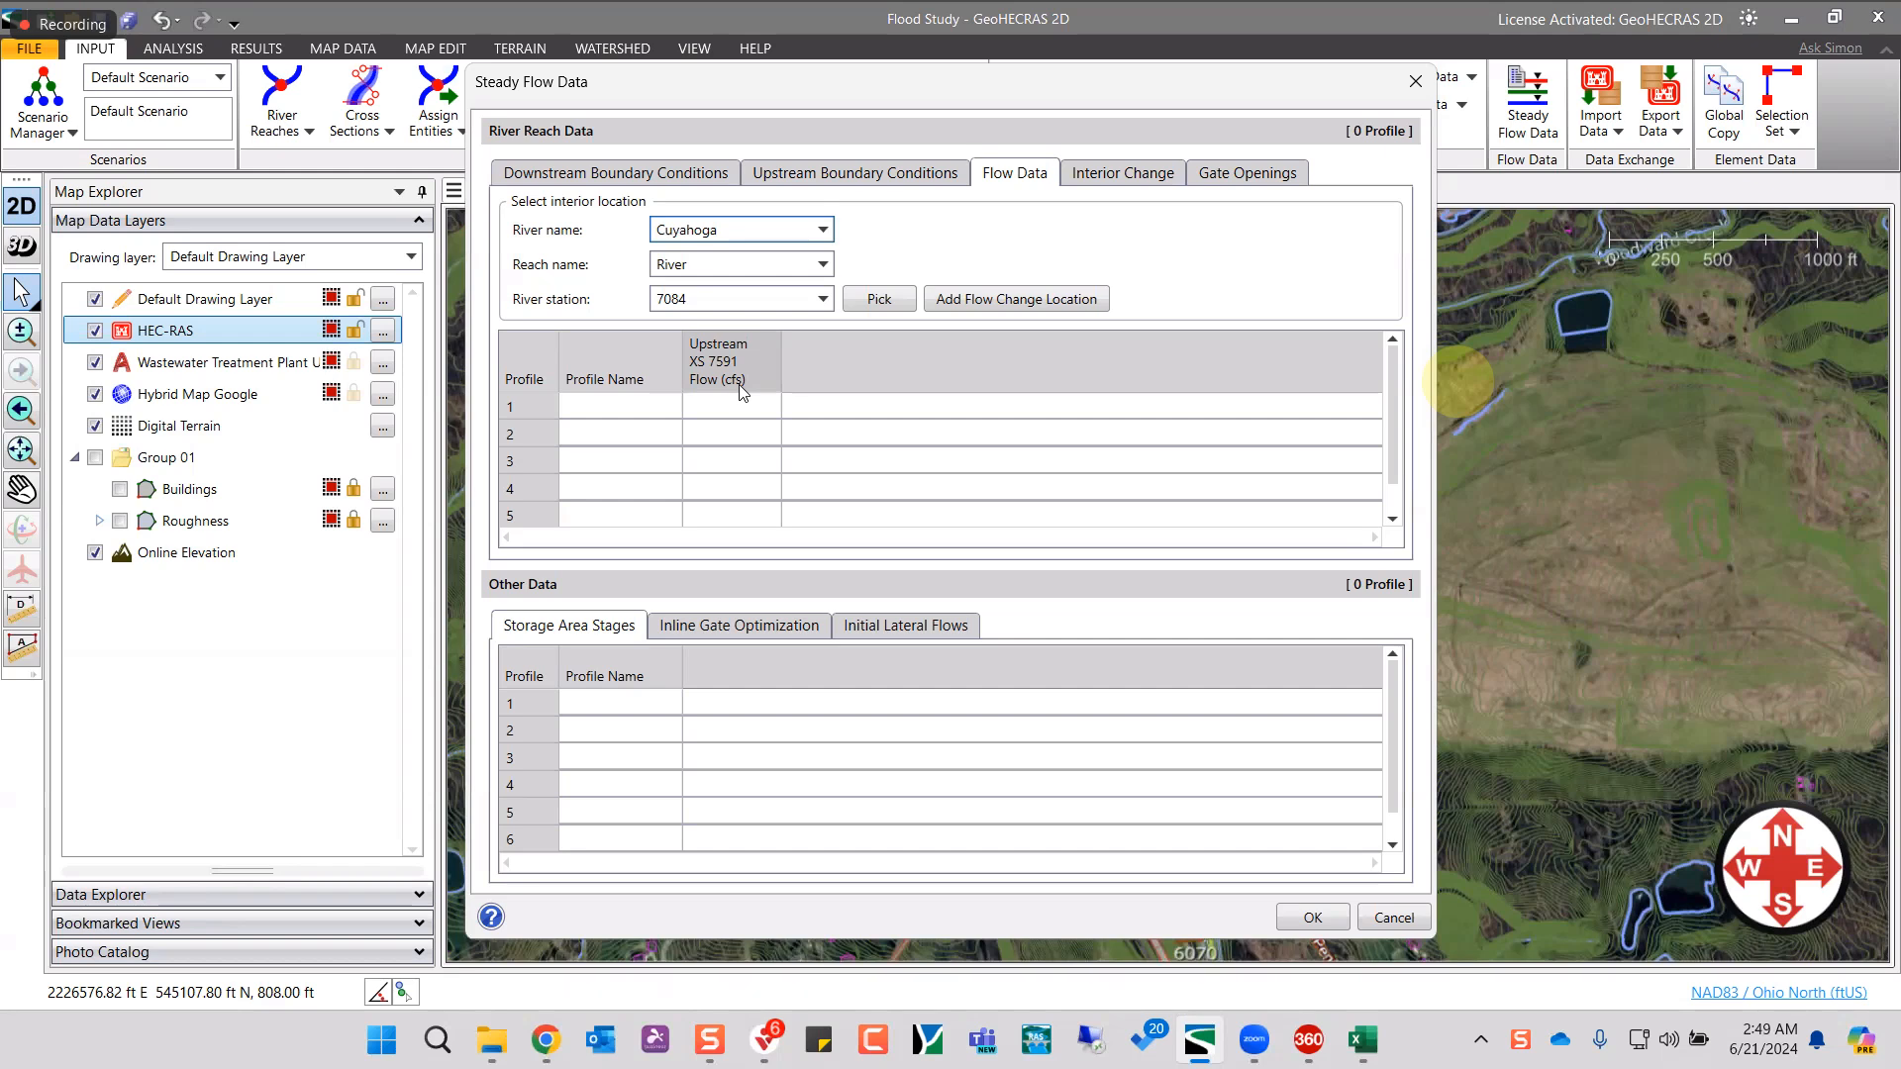
left_click(637, 422)
type("25 yr")
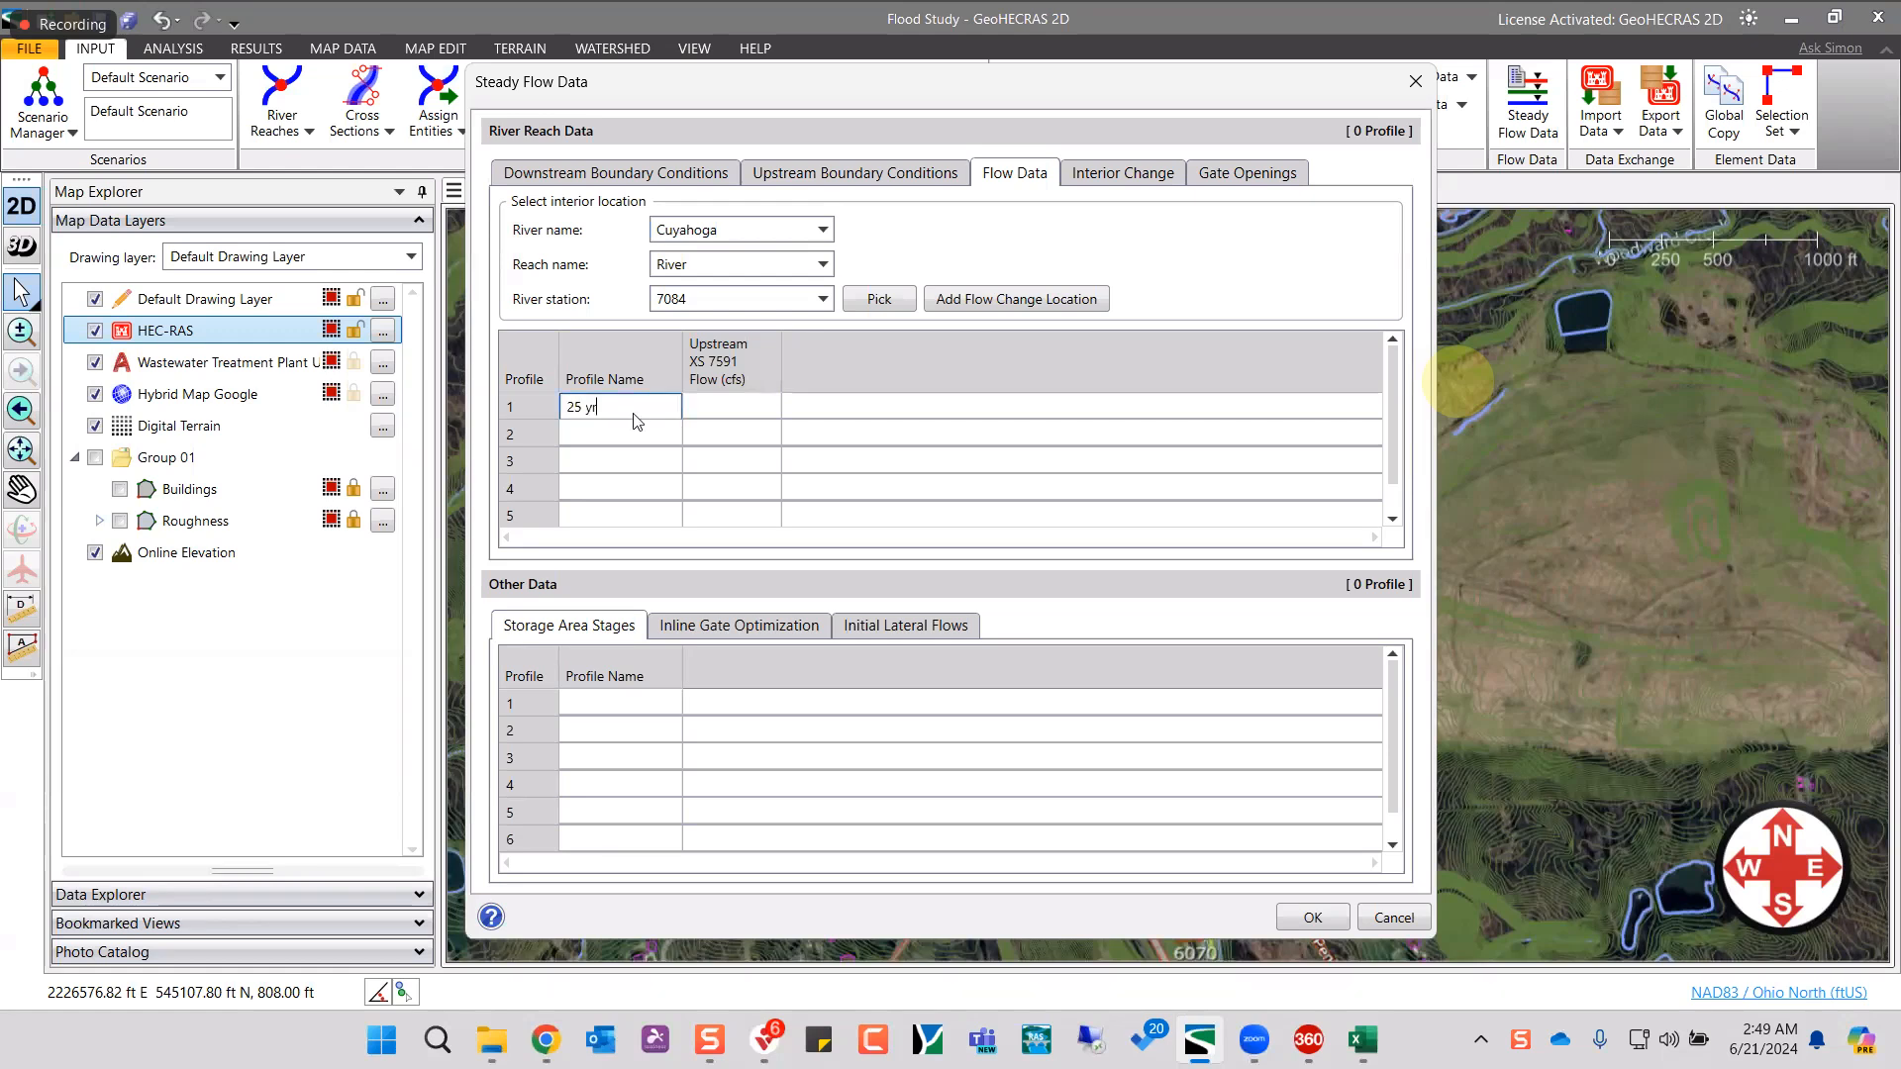
key("Return")
type("50 yr")
key("Return")
type("100 yr")
- Set the upstream flows at cross section 7591 to 8000, 12000 and 16000 cfs for the 25, 50 and 100 yr profiles
left_click(713, 416)
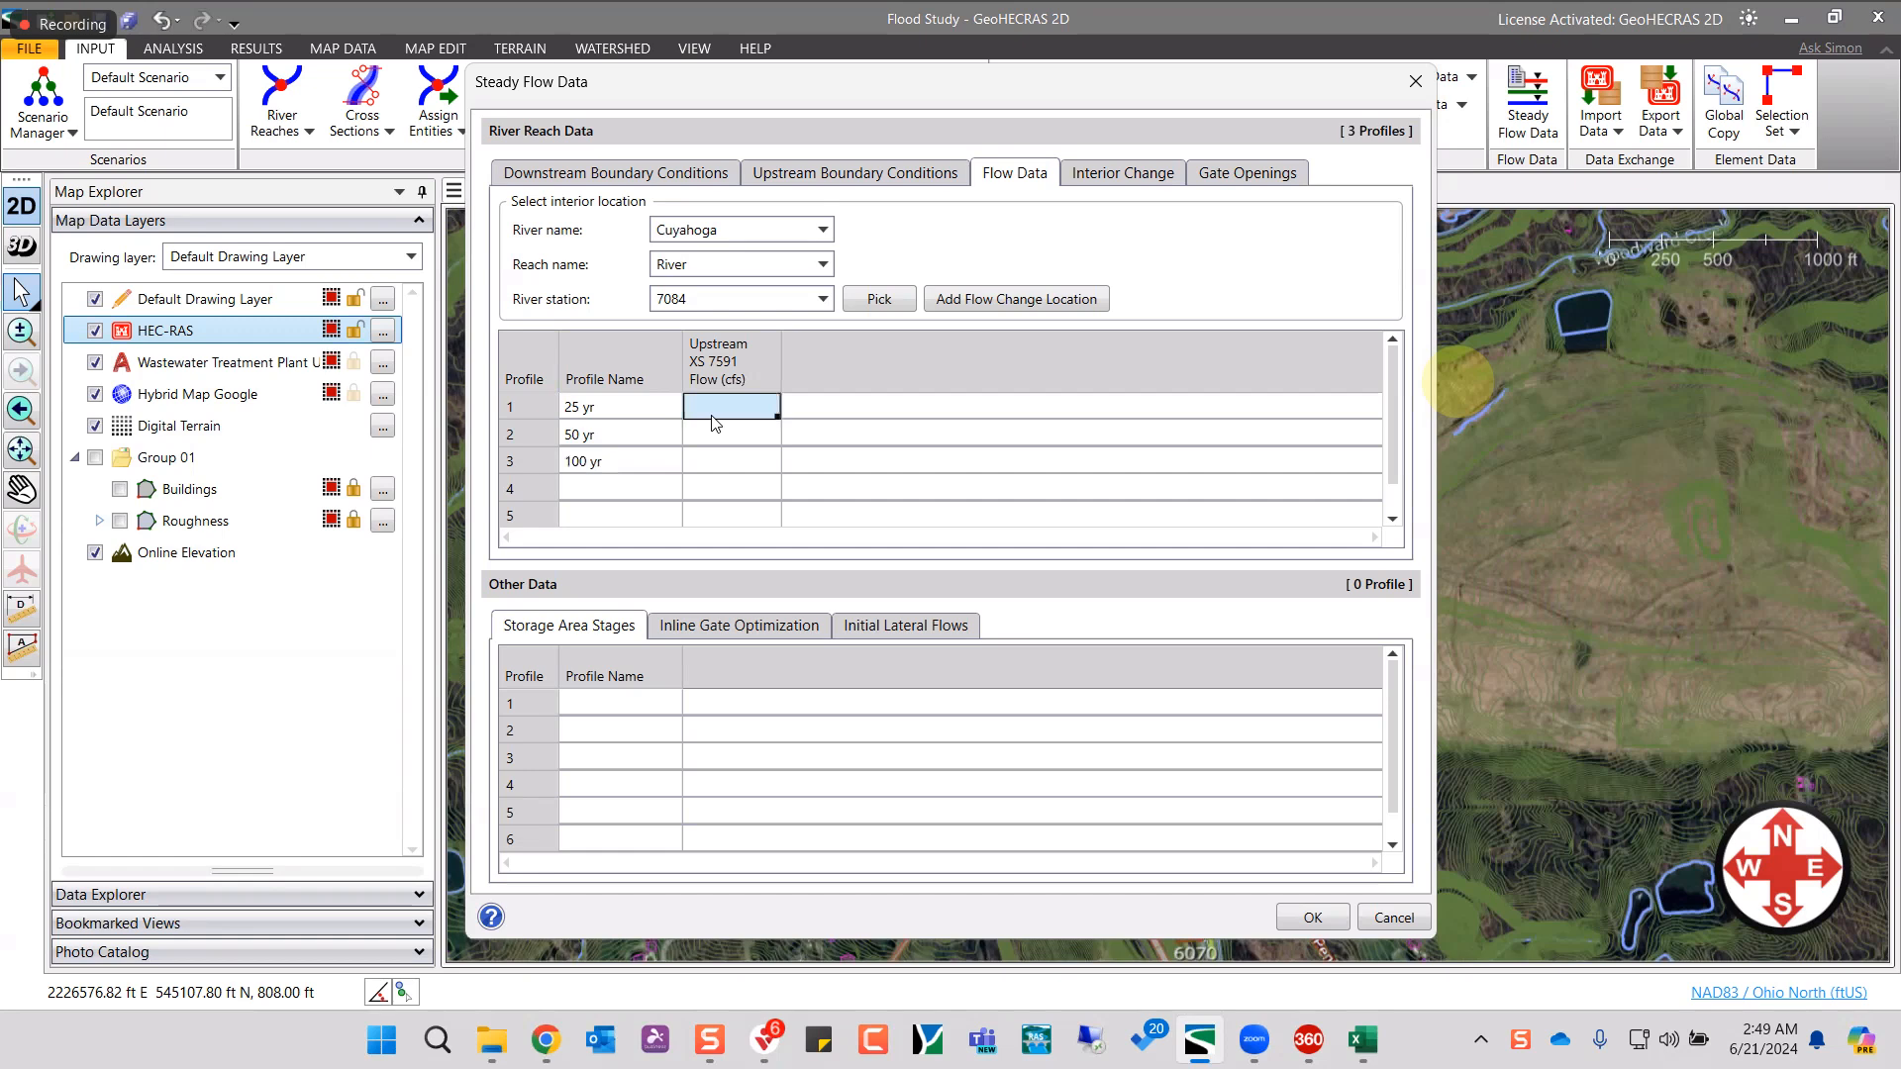
type("8000")
key("Return")
type("12000")
key("Return")
type("16000")
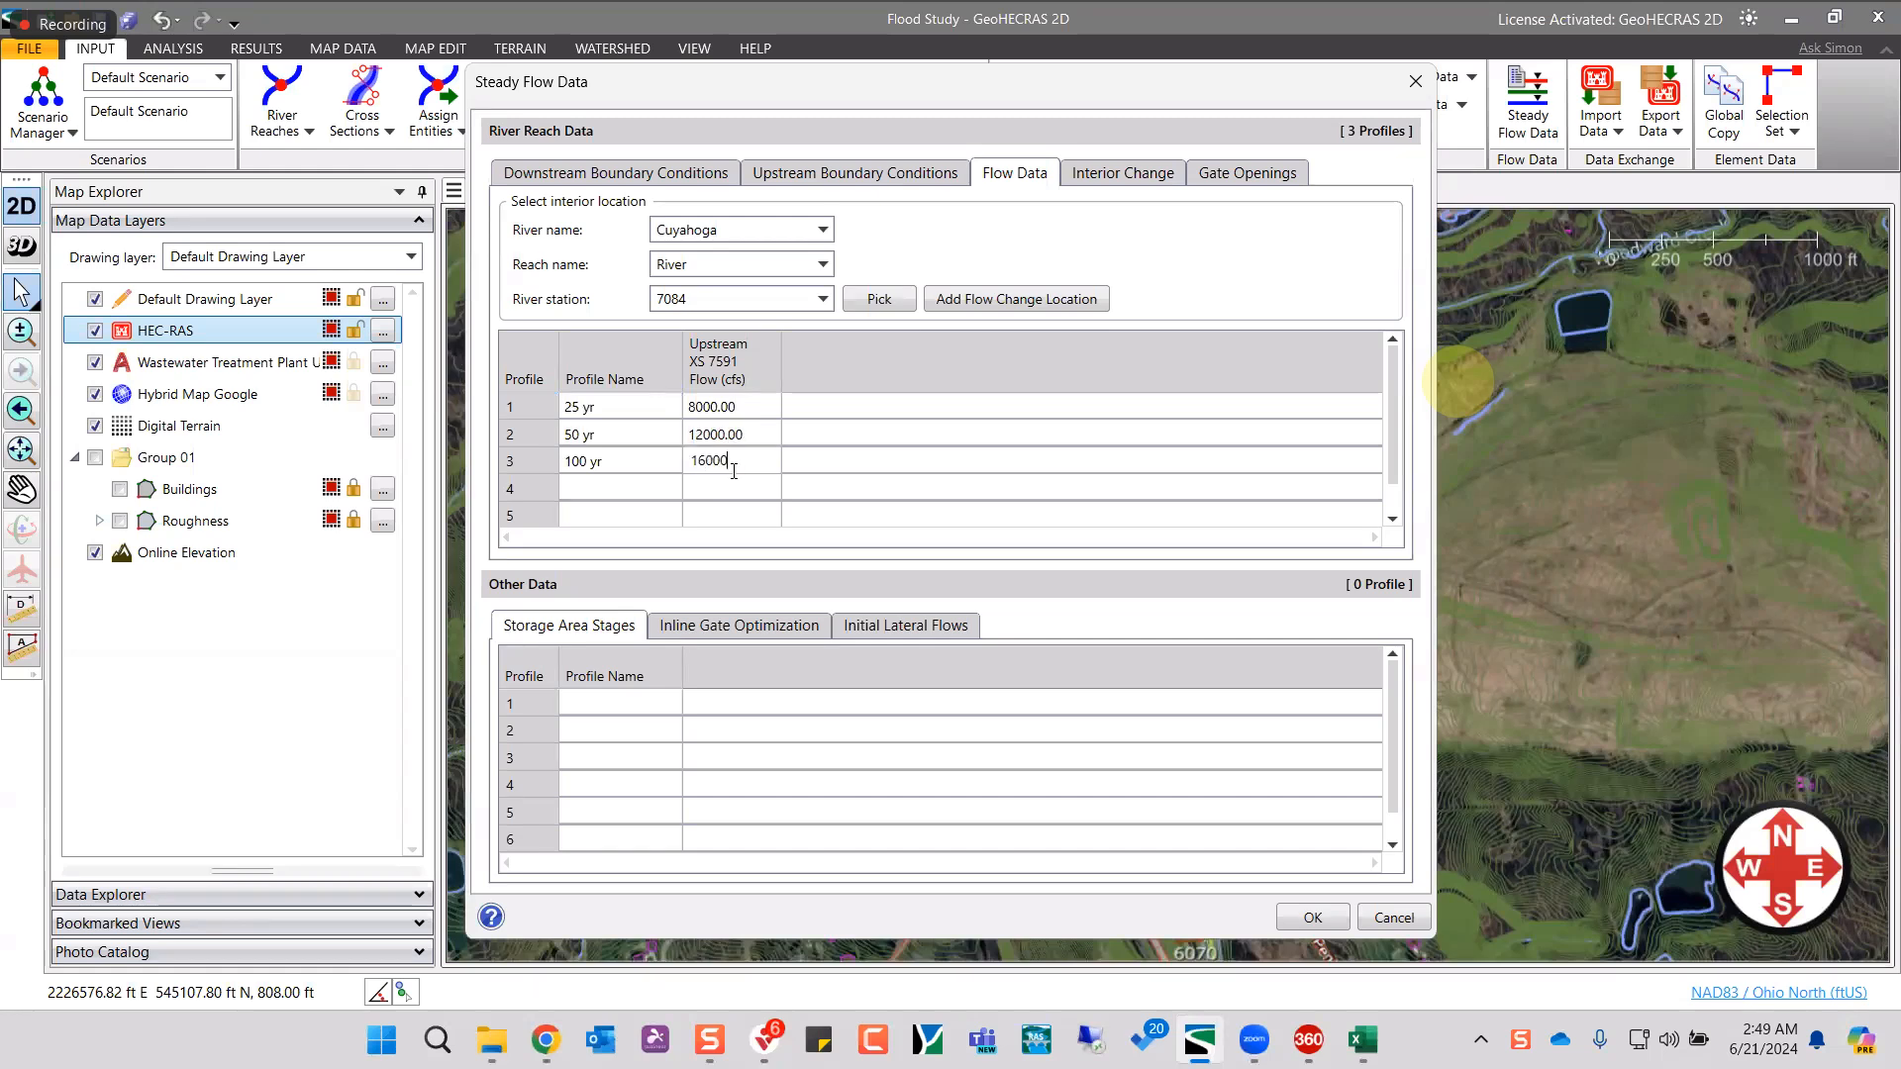
- Set the downstream boundary condition of all three profiles to Normal Depth with a slope of 0.00044 and accept the steady flow data
left_click(616, 181)
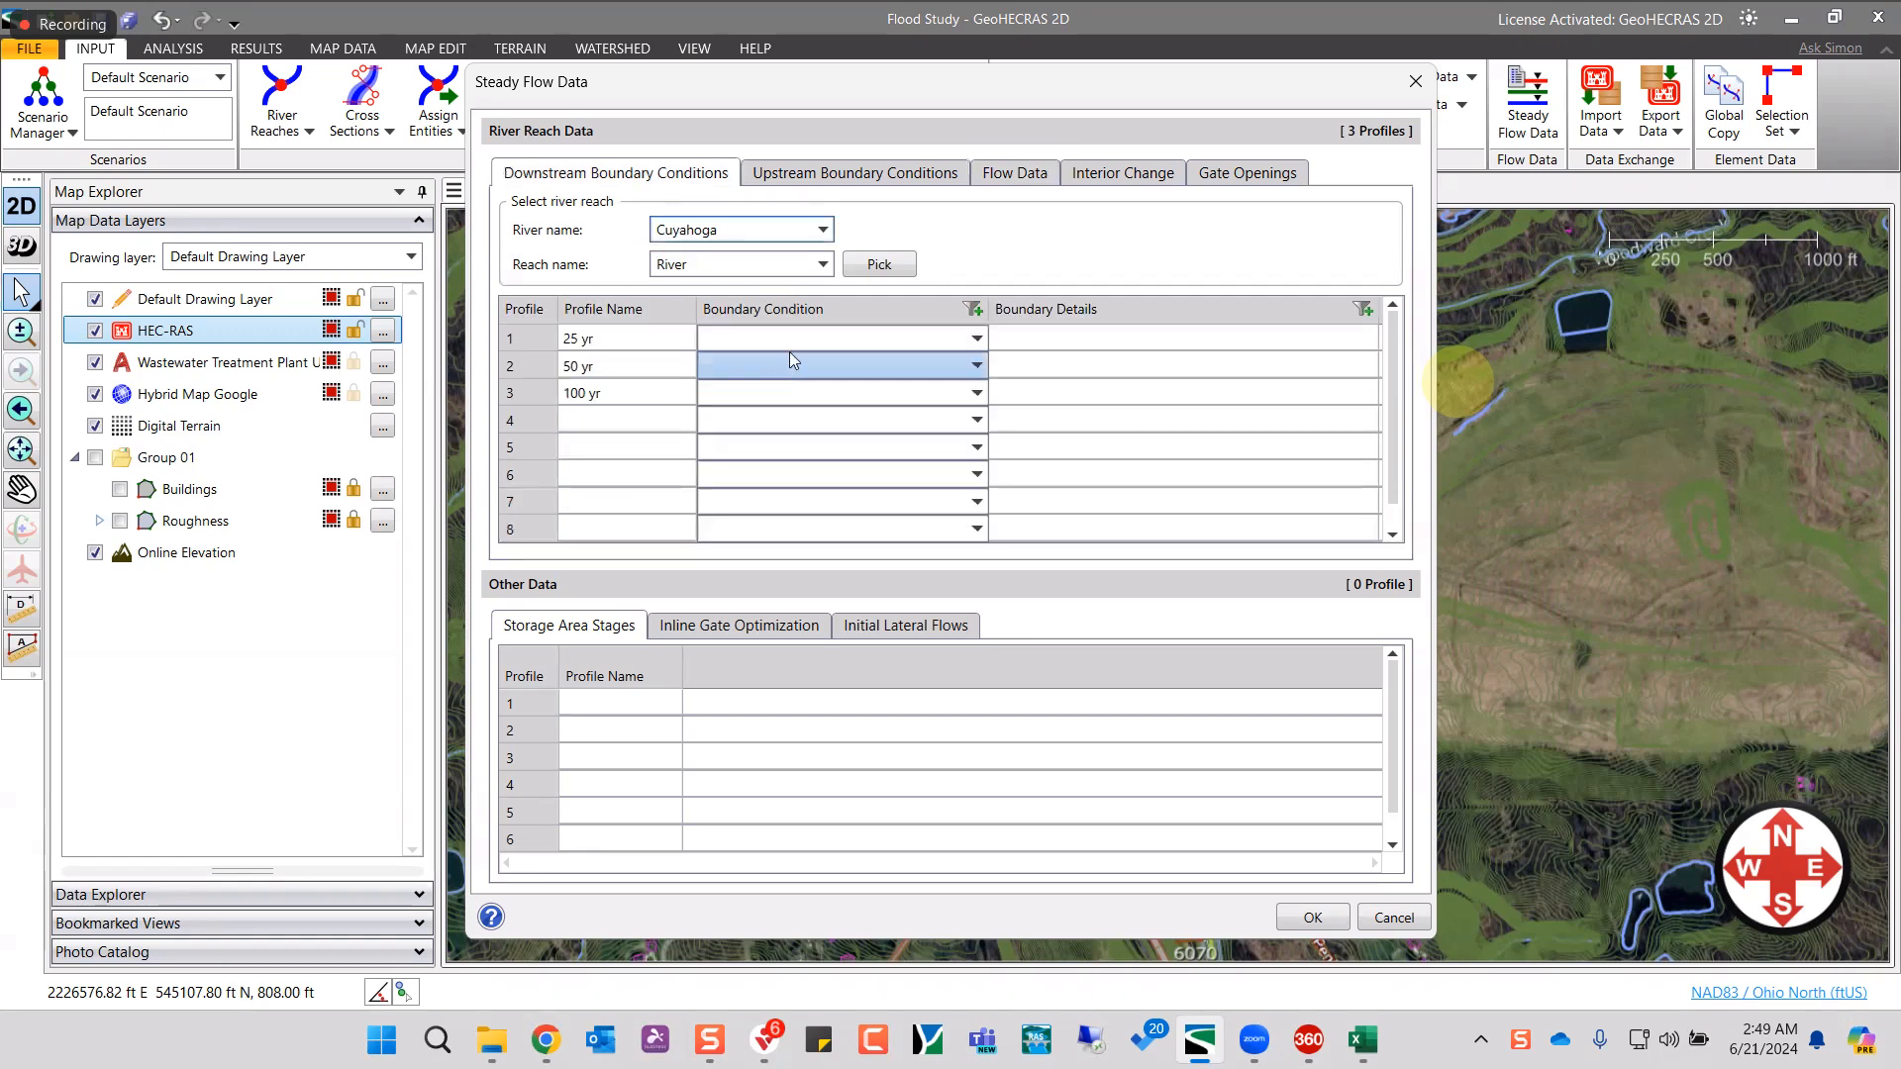
left_click(792, 338)
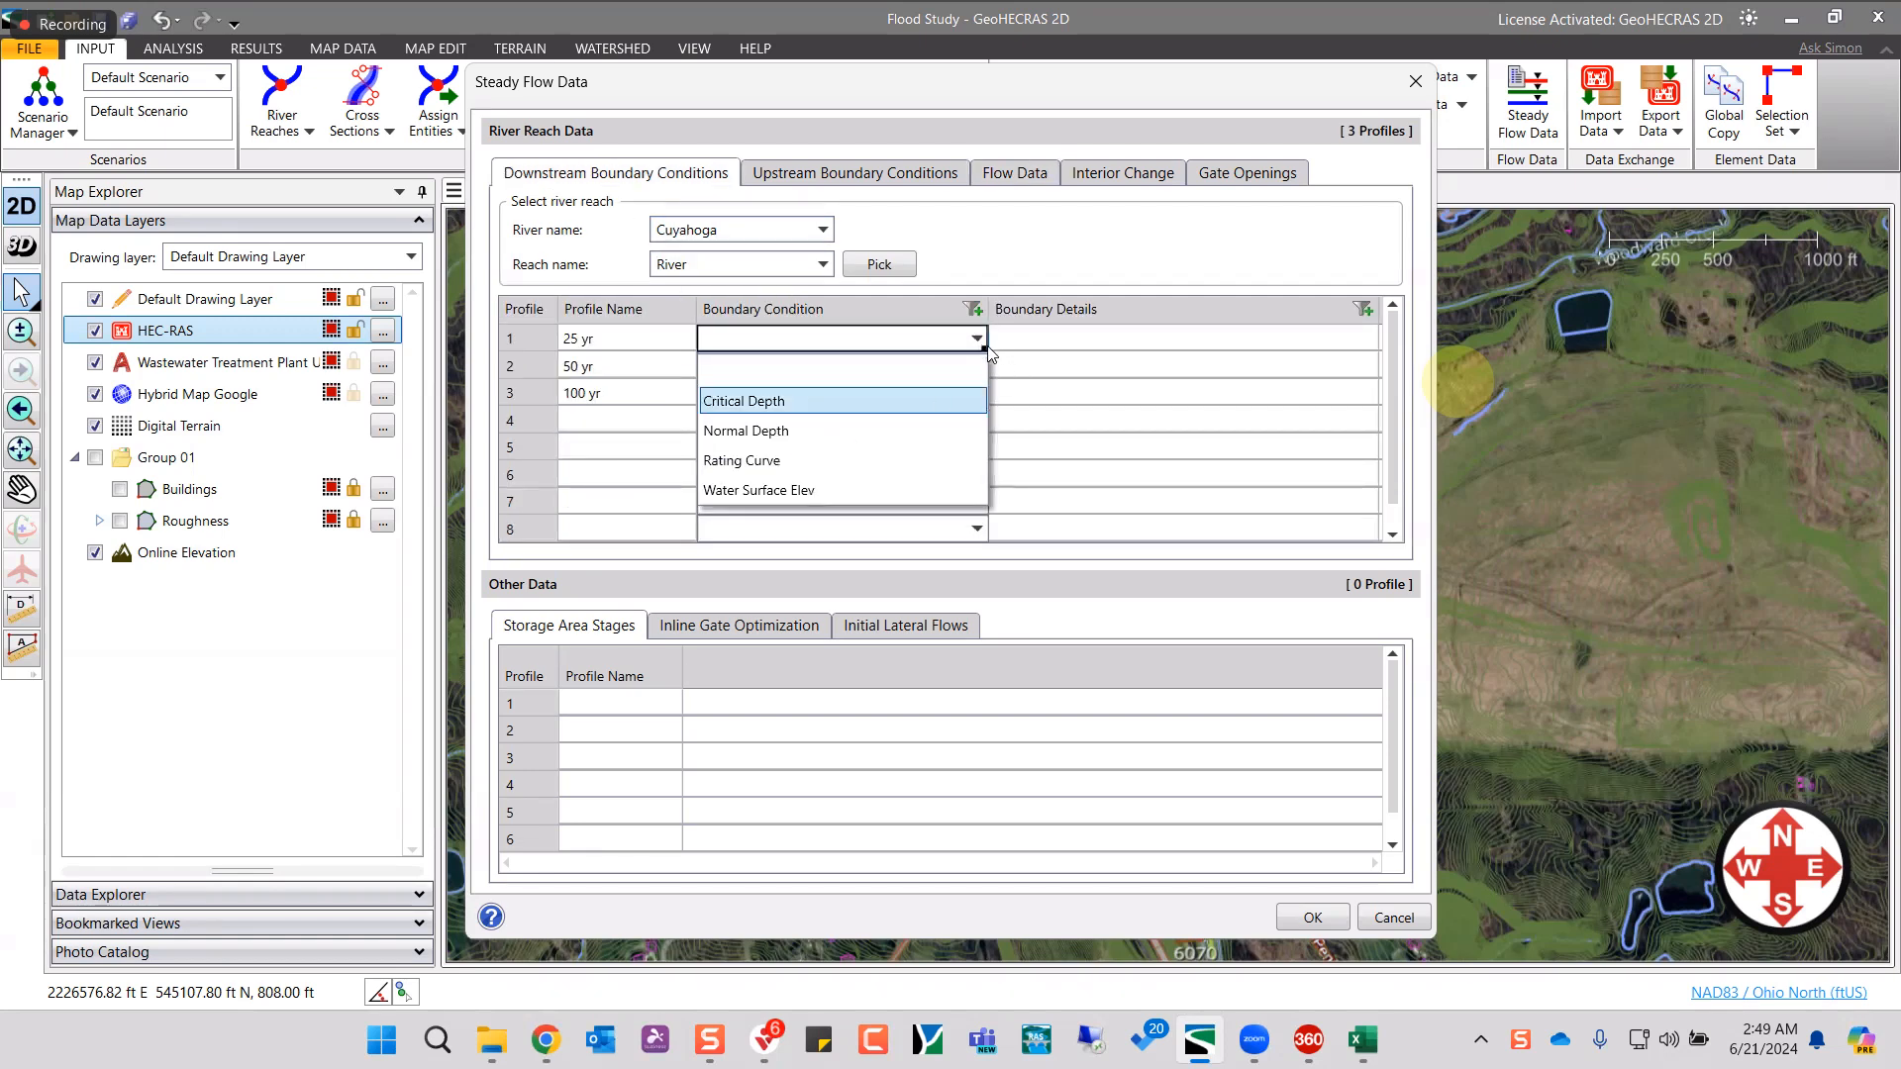
left_click_drag(985, 349, 1077, 377)
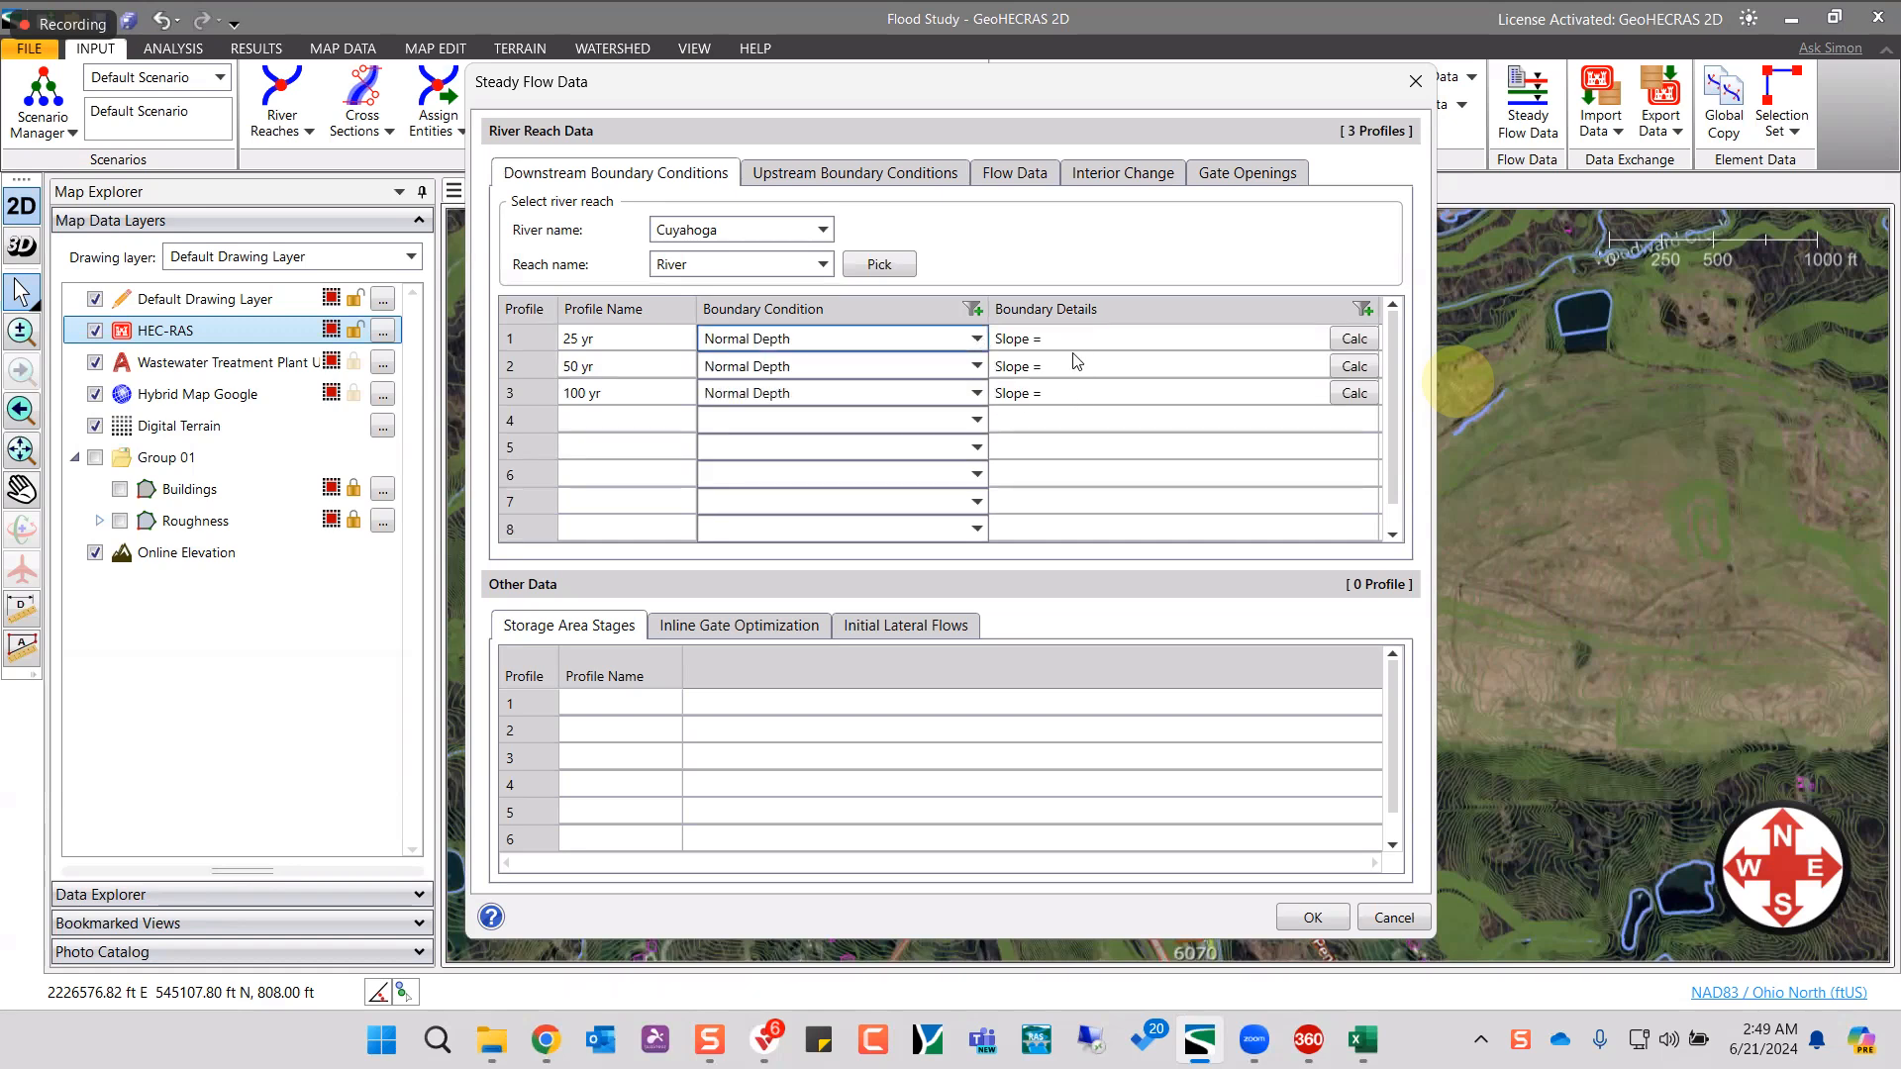
left_click(1050, 346)
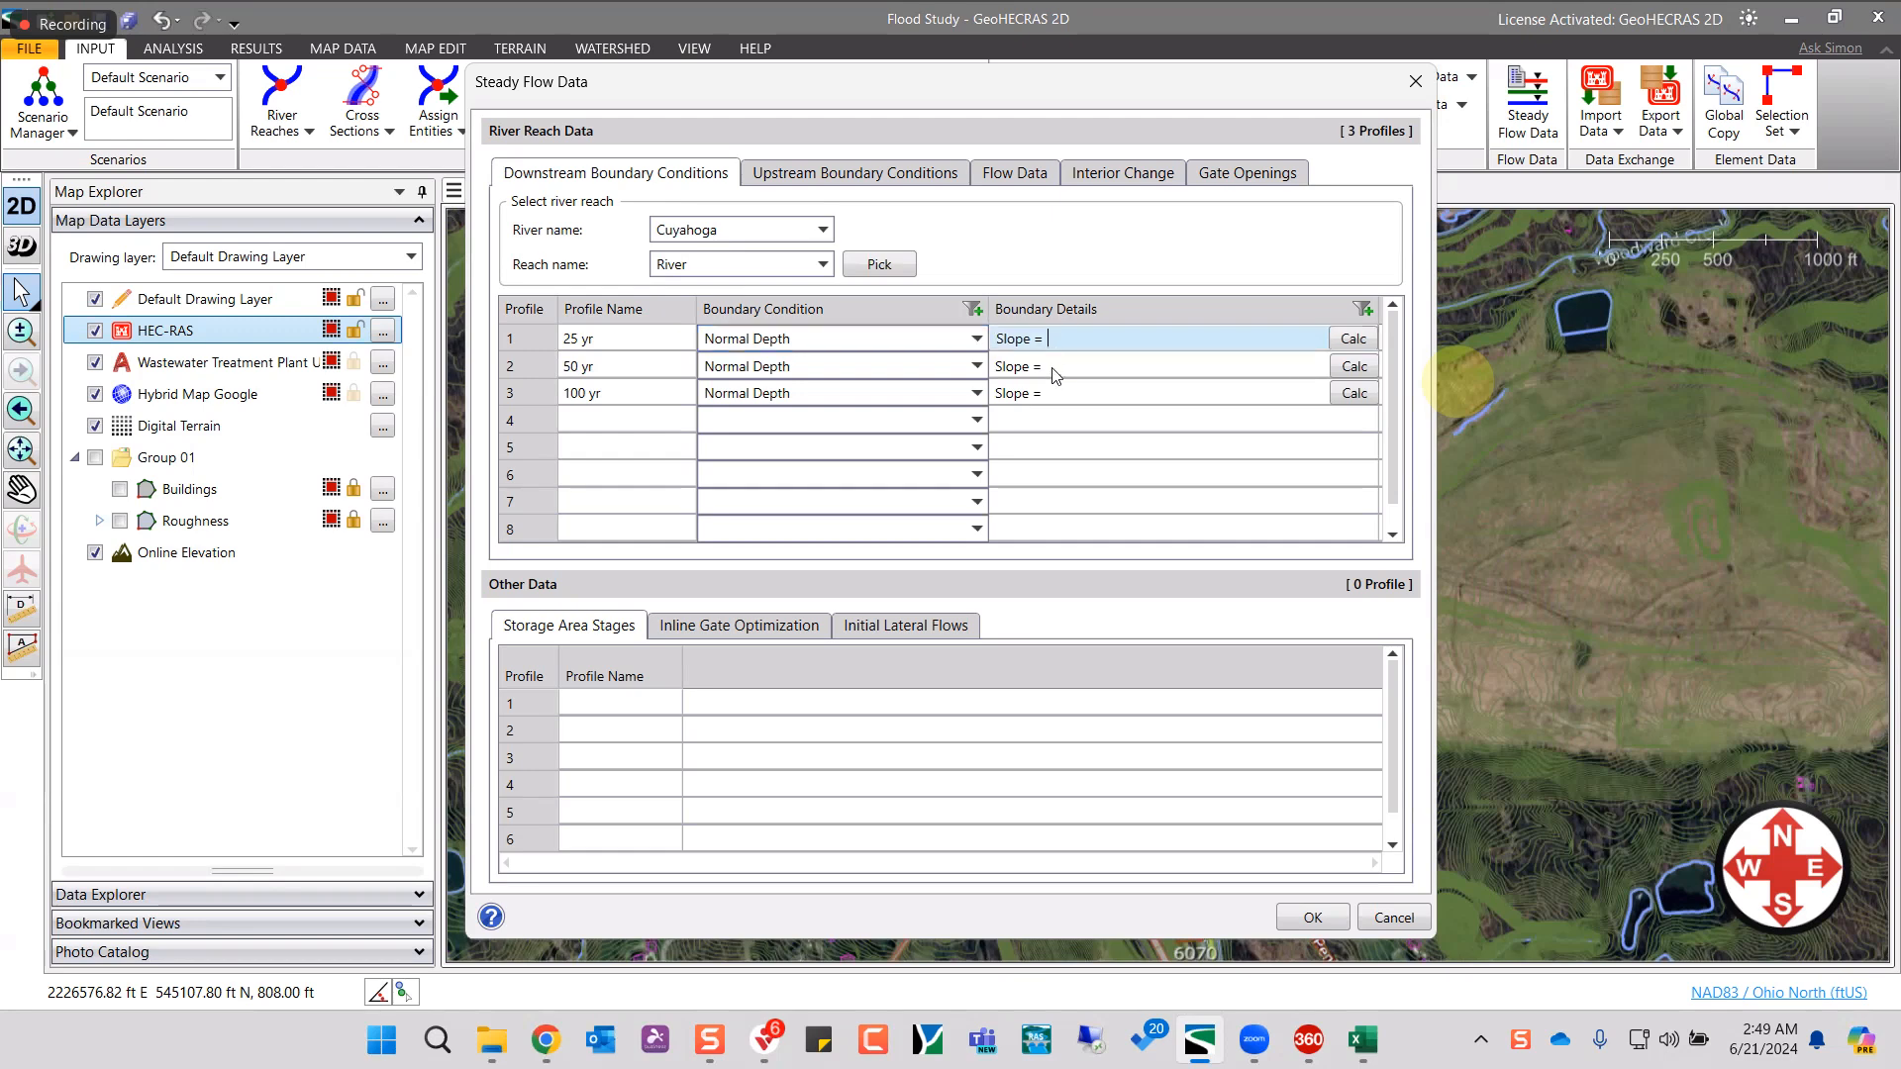
left_click(1053, 369)
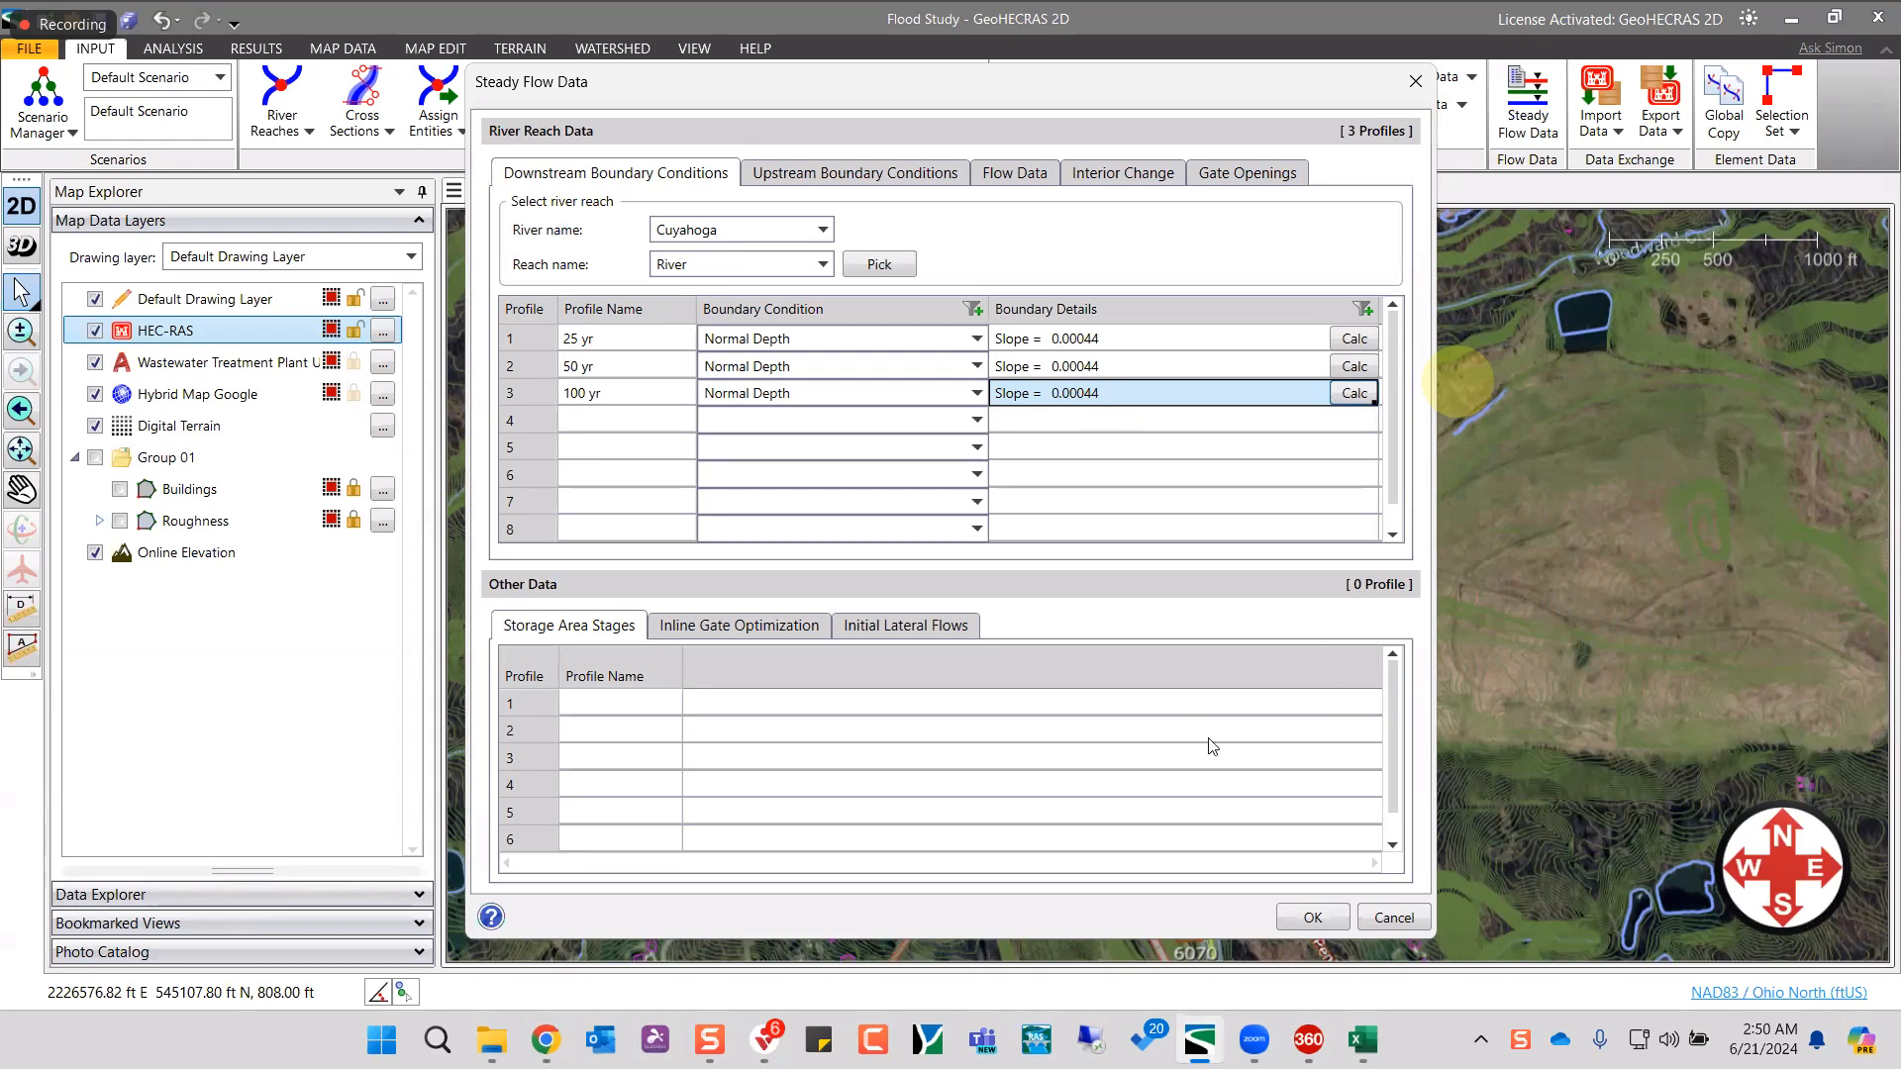
left_click(1323, 931)
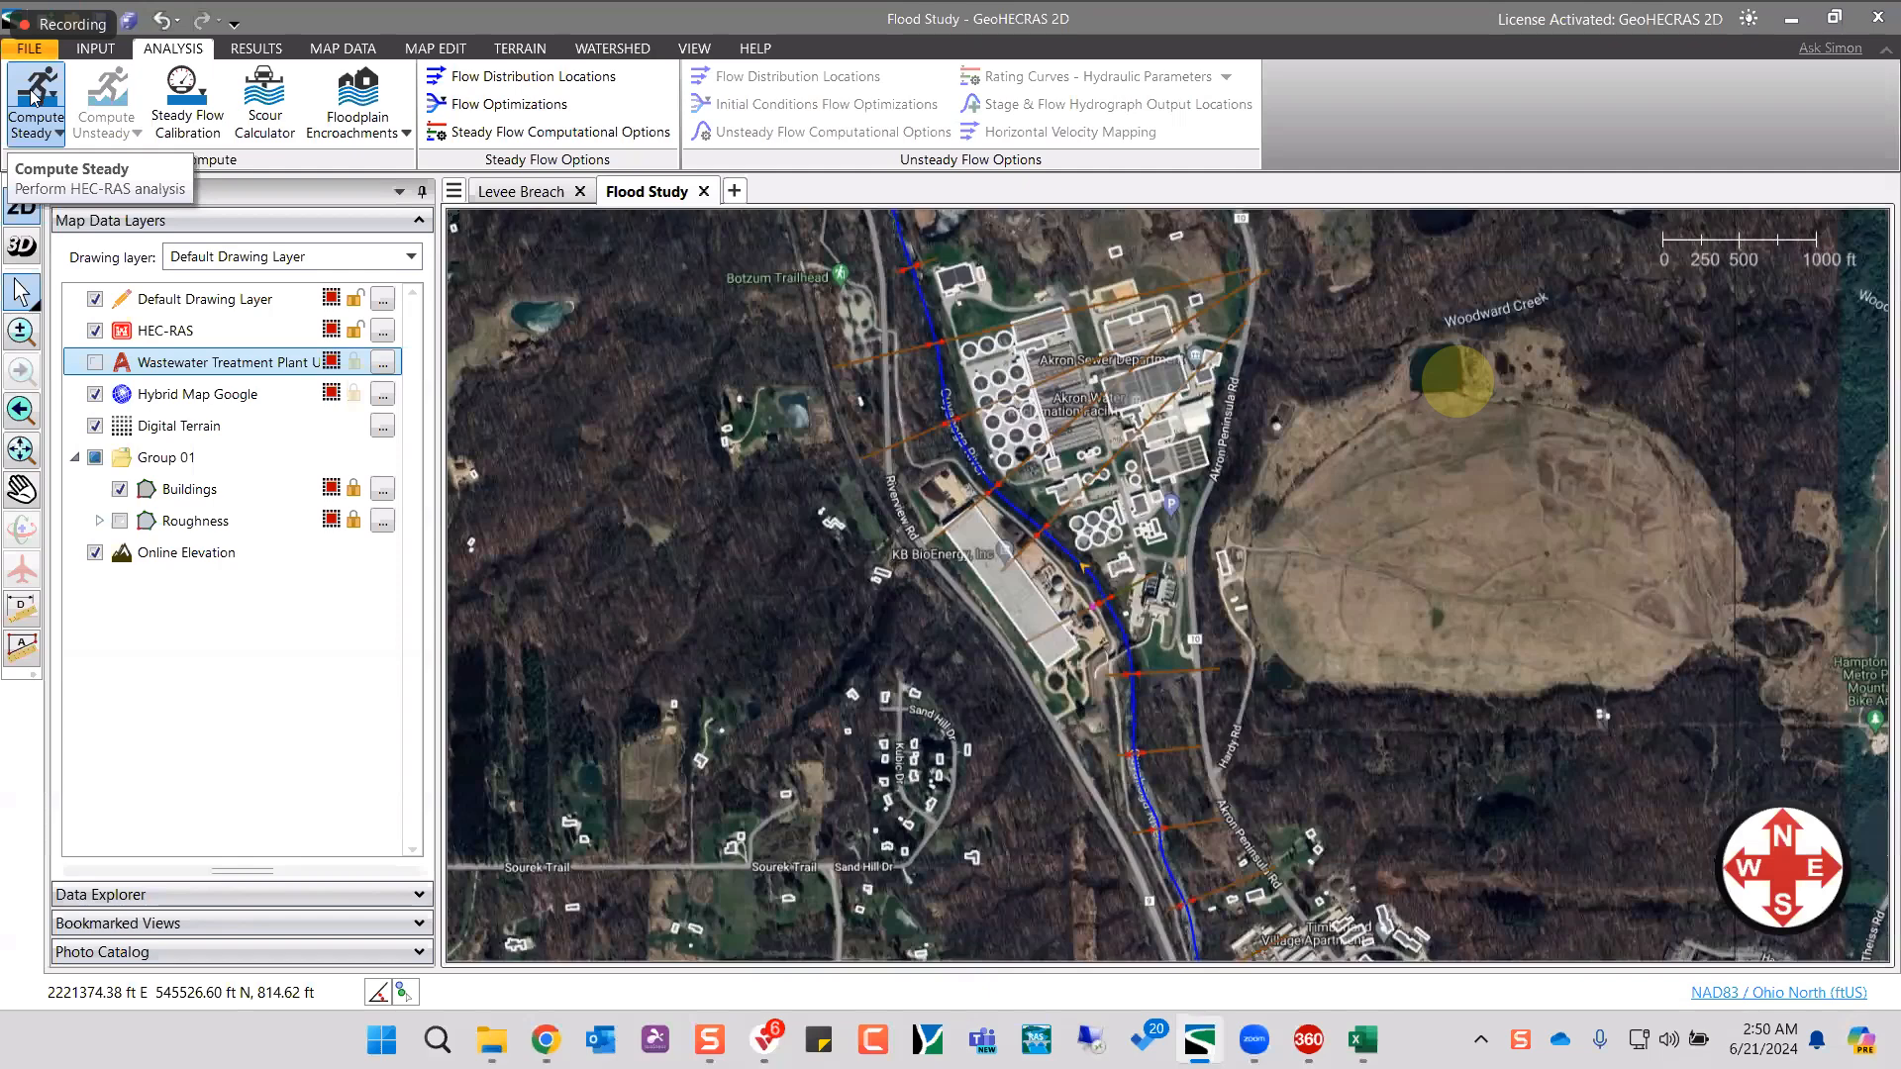
- Compute the steady flow HEC-RAS analysis and display the results plot of cross section 4549
left_click(32, 96)
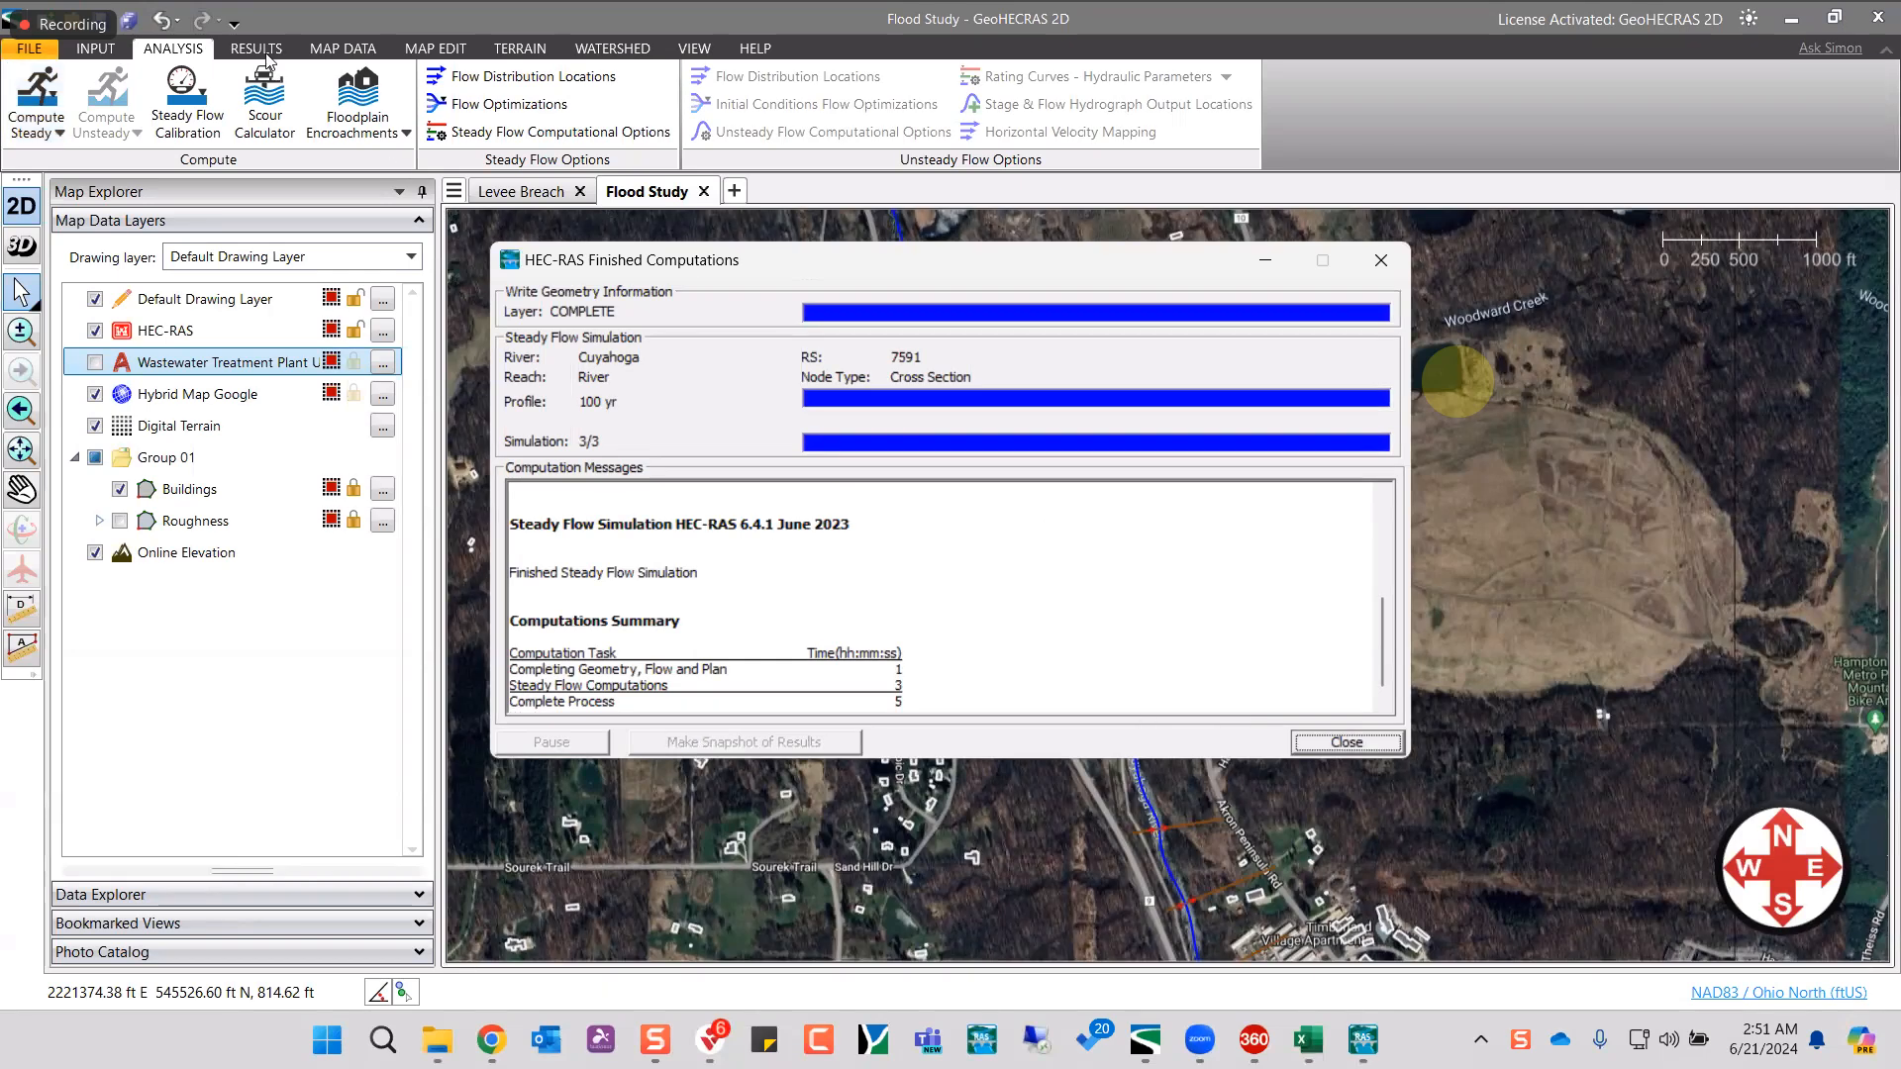
left_click(1347, 742)
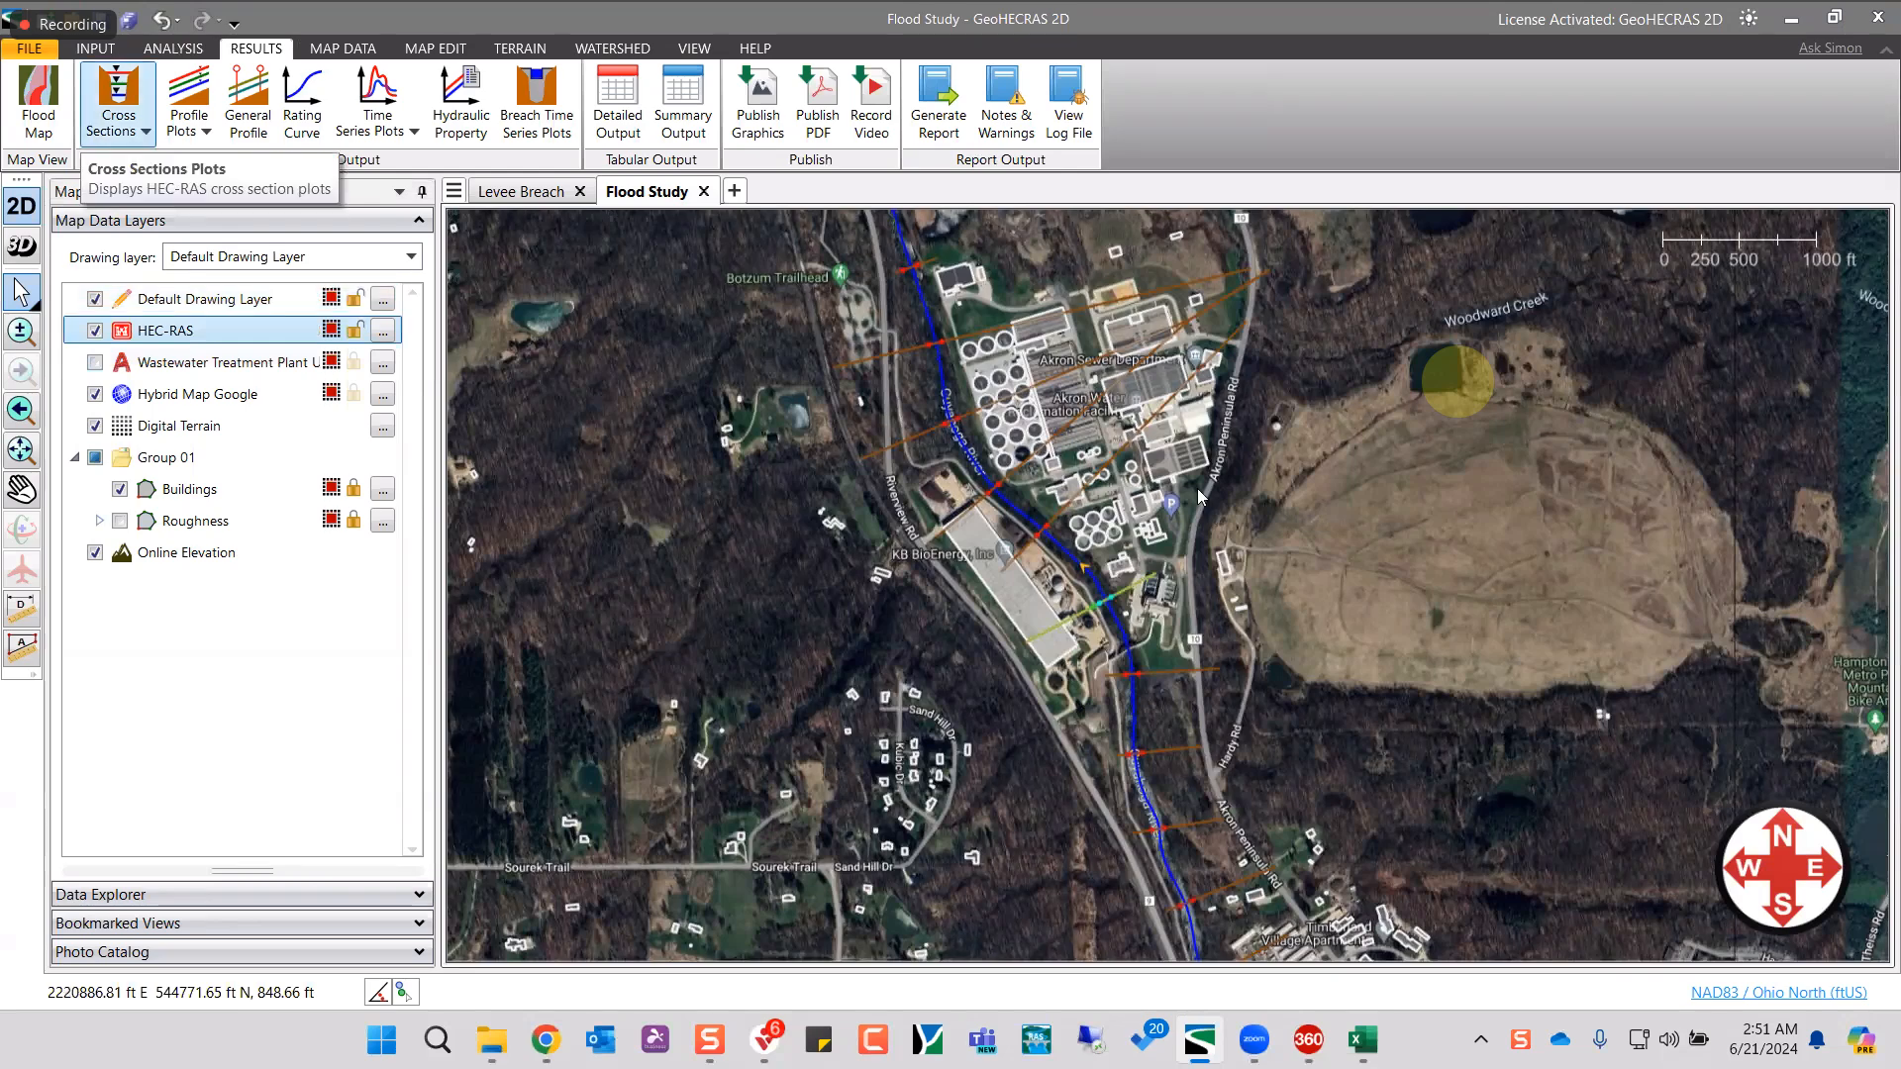
left_click(1047, 623)
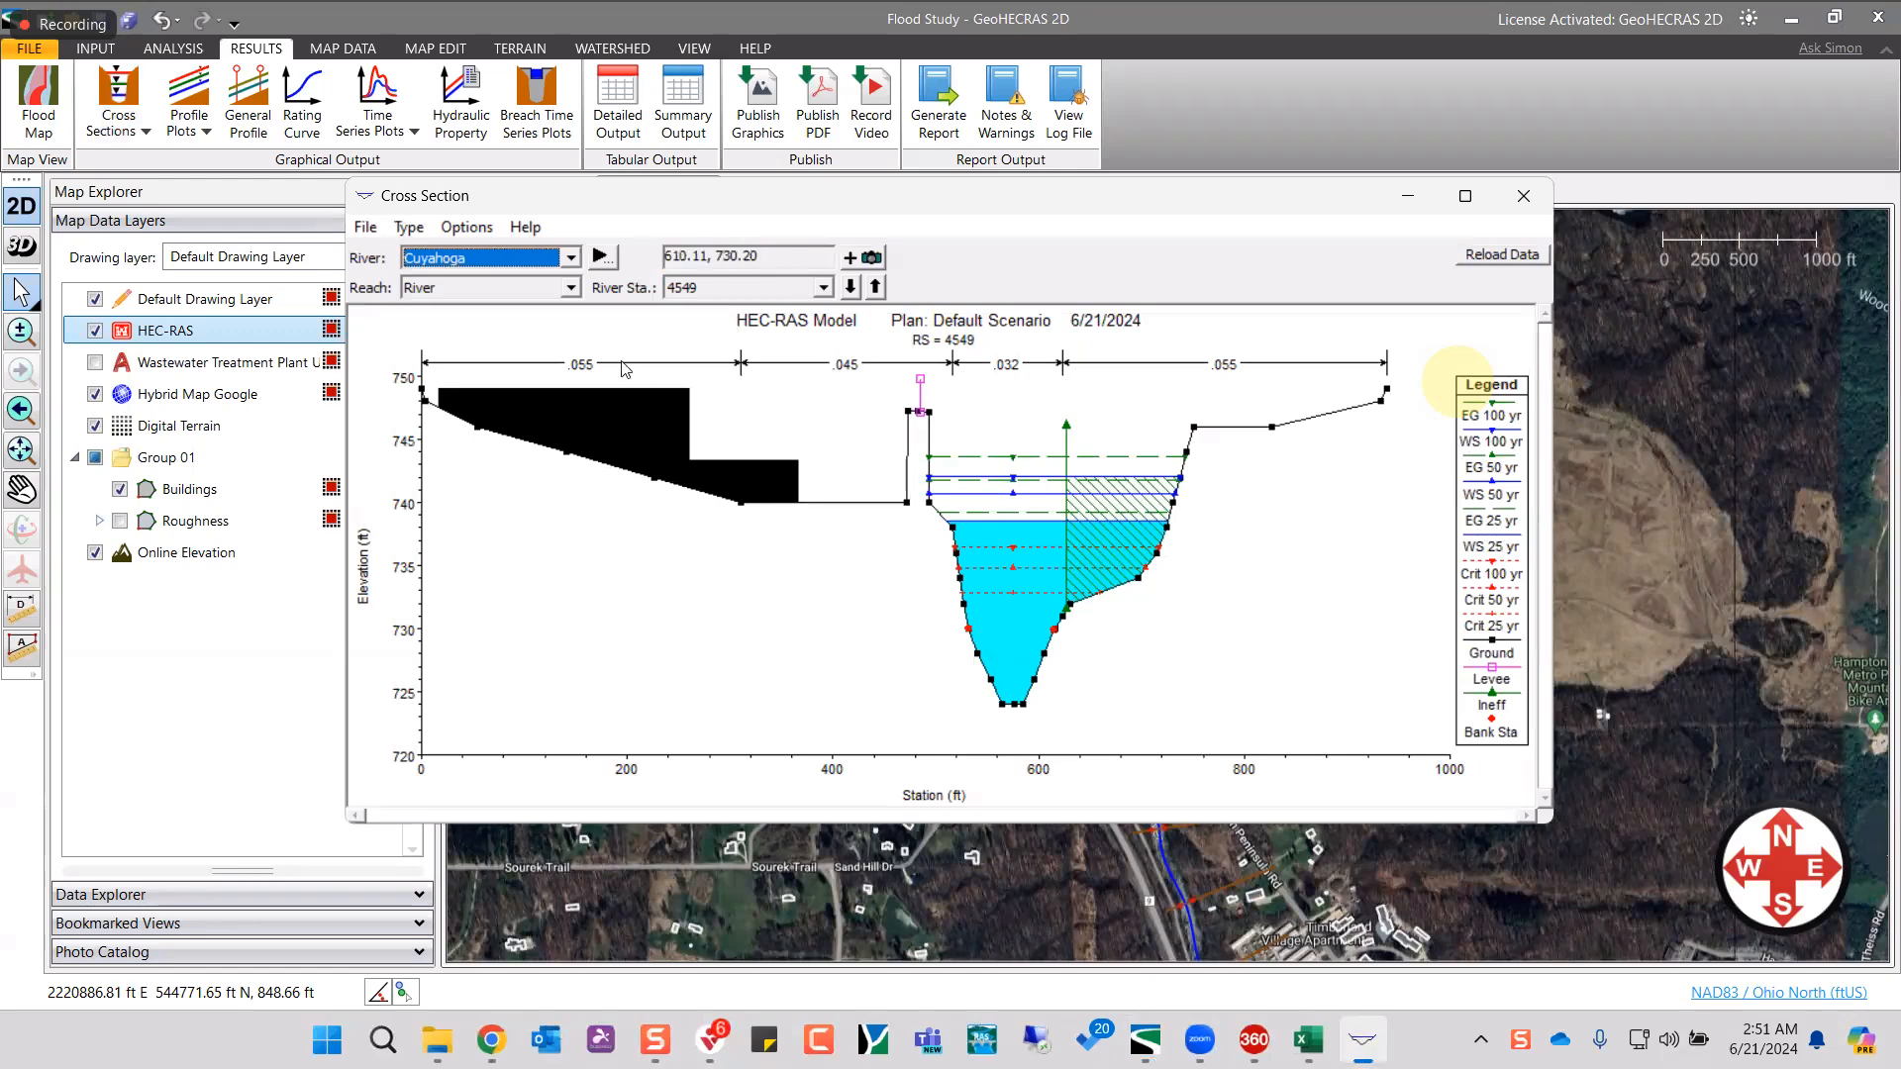
- Limit the cross section plot to the 100 yr profile only
left_click(460, 229)
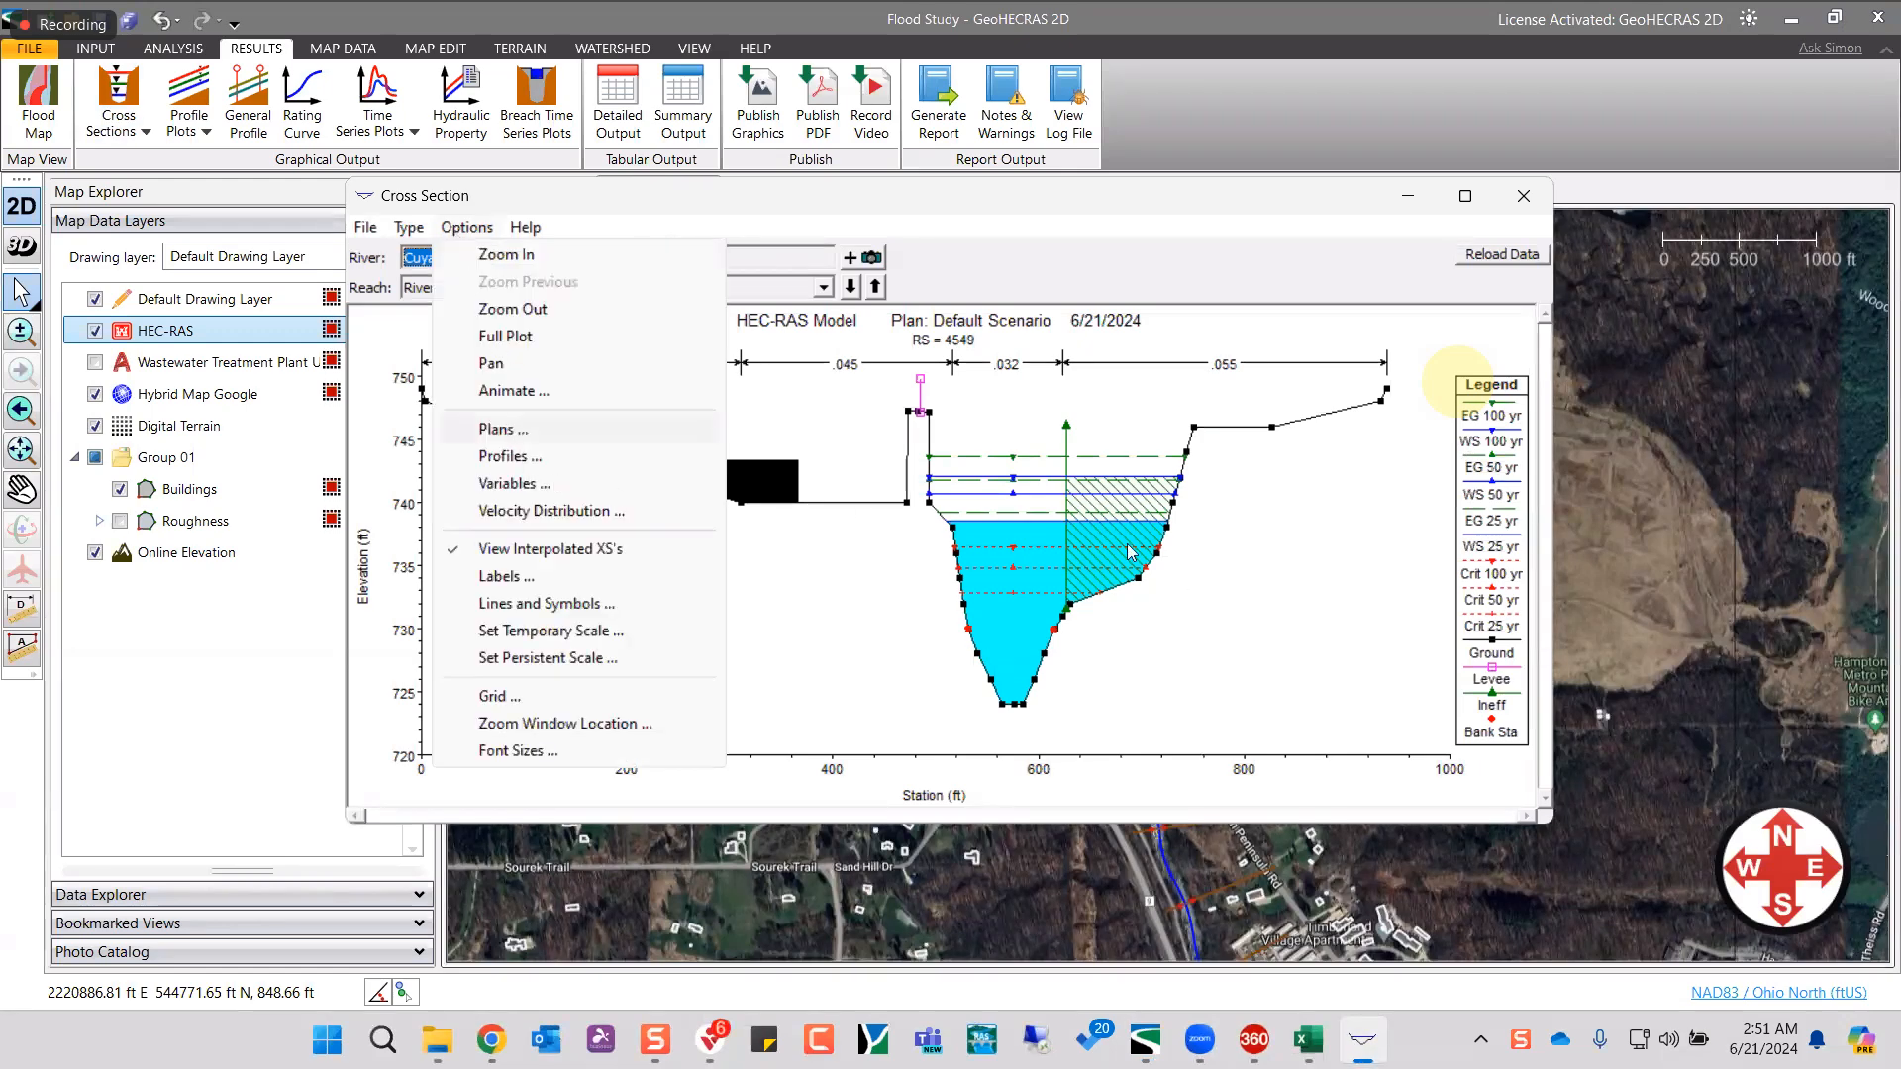
left_click(1089, 640)
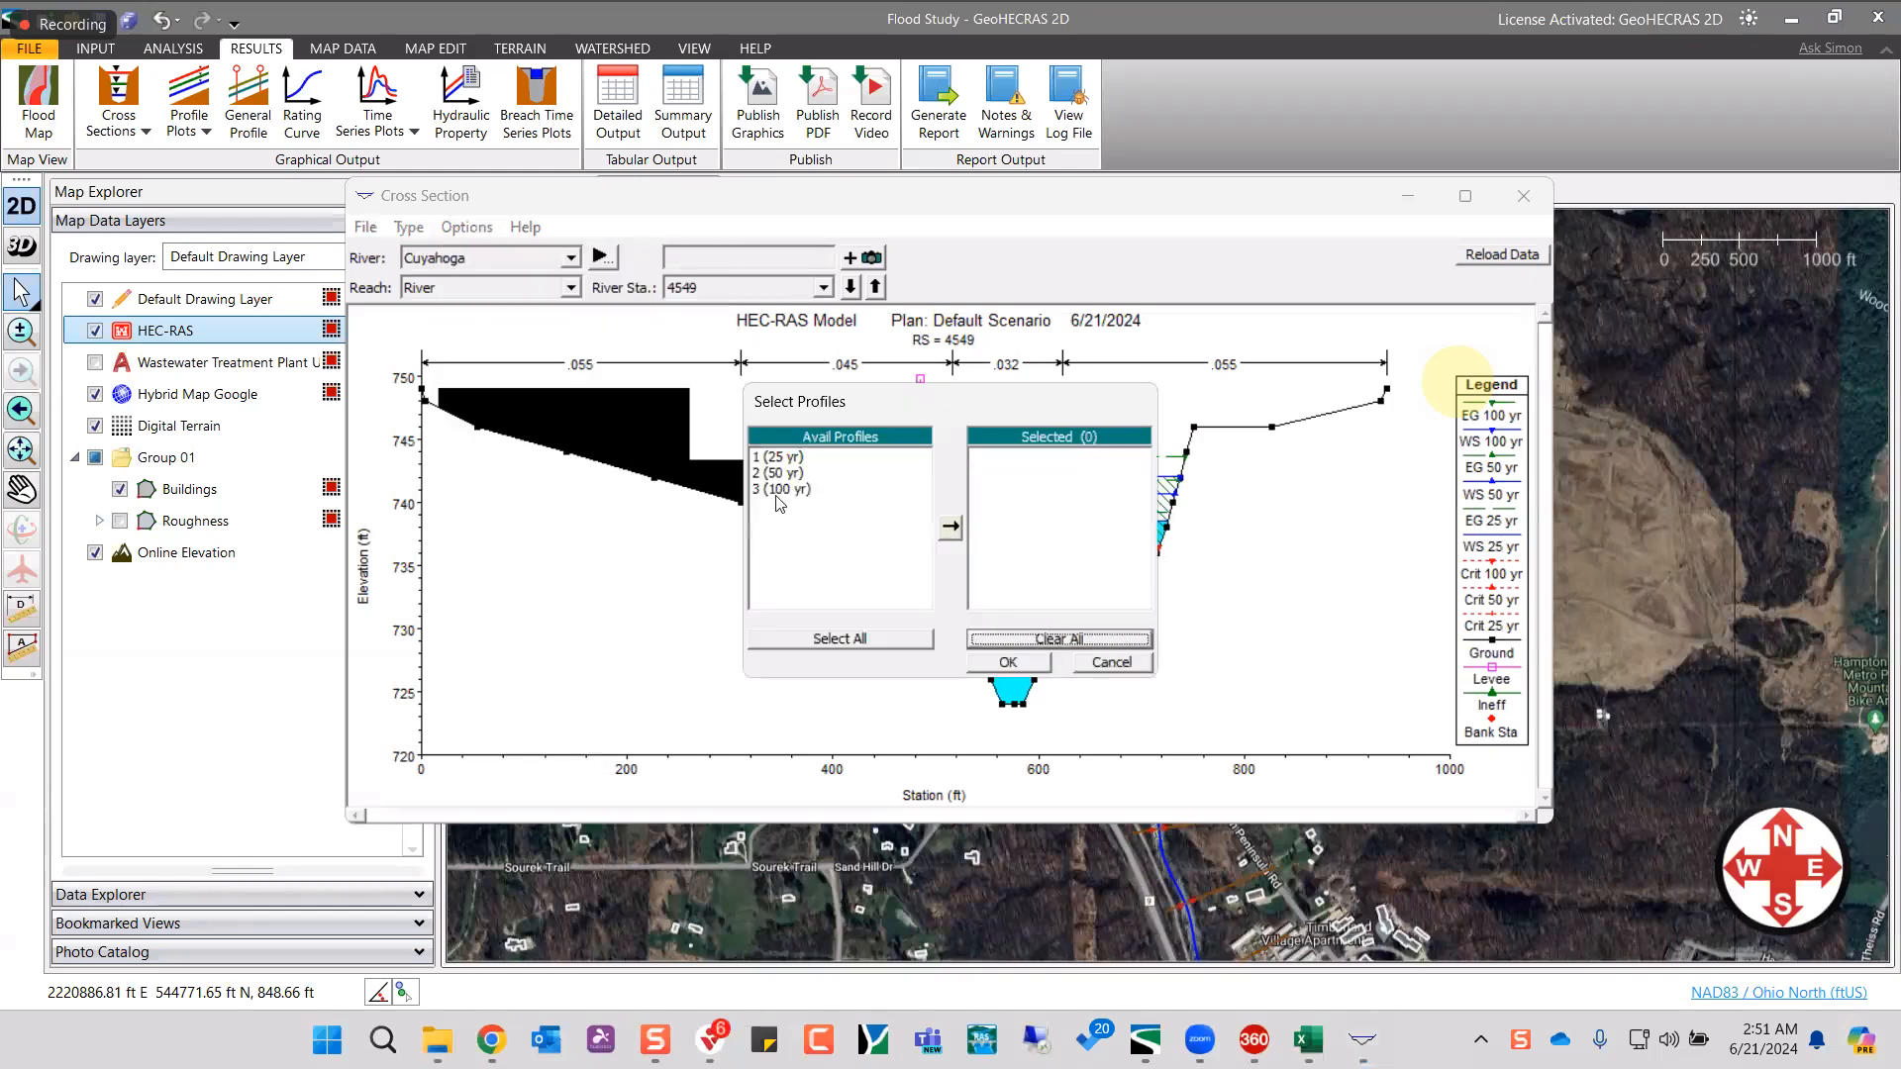
left_click(950, 528)
left_click(1008, 663)
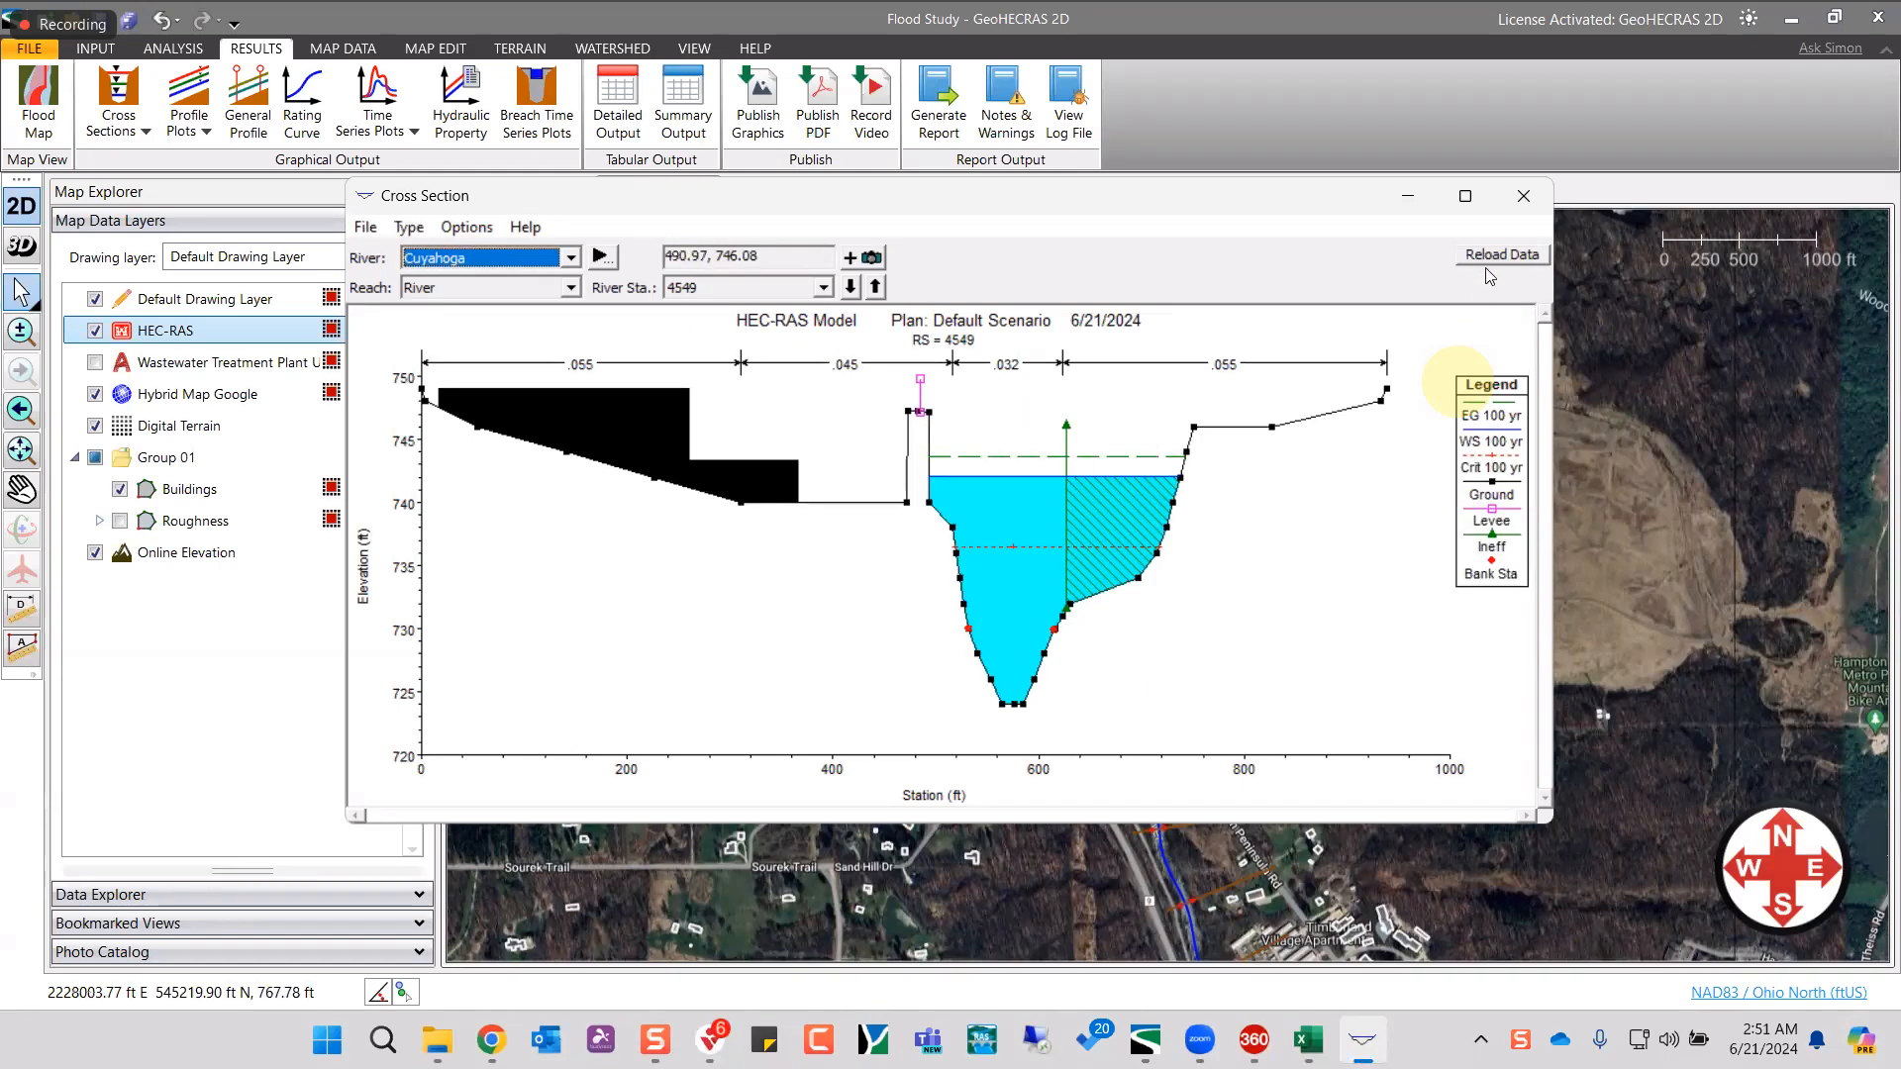
- Browse the 100 yr results plots of the other river stations, including 3028 and 6070
left_click(851, 287)
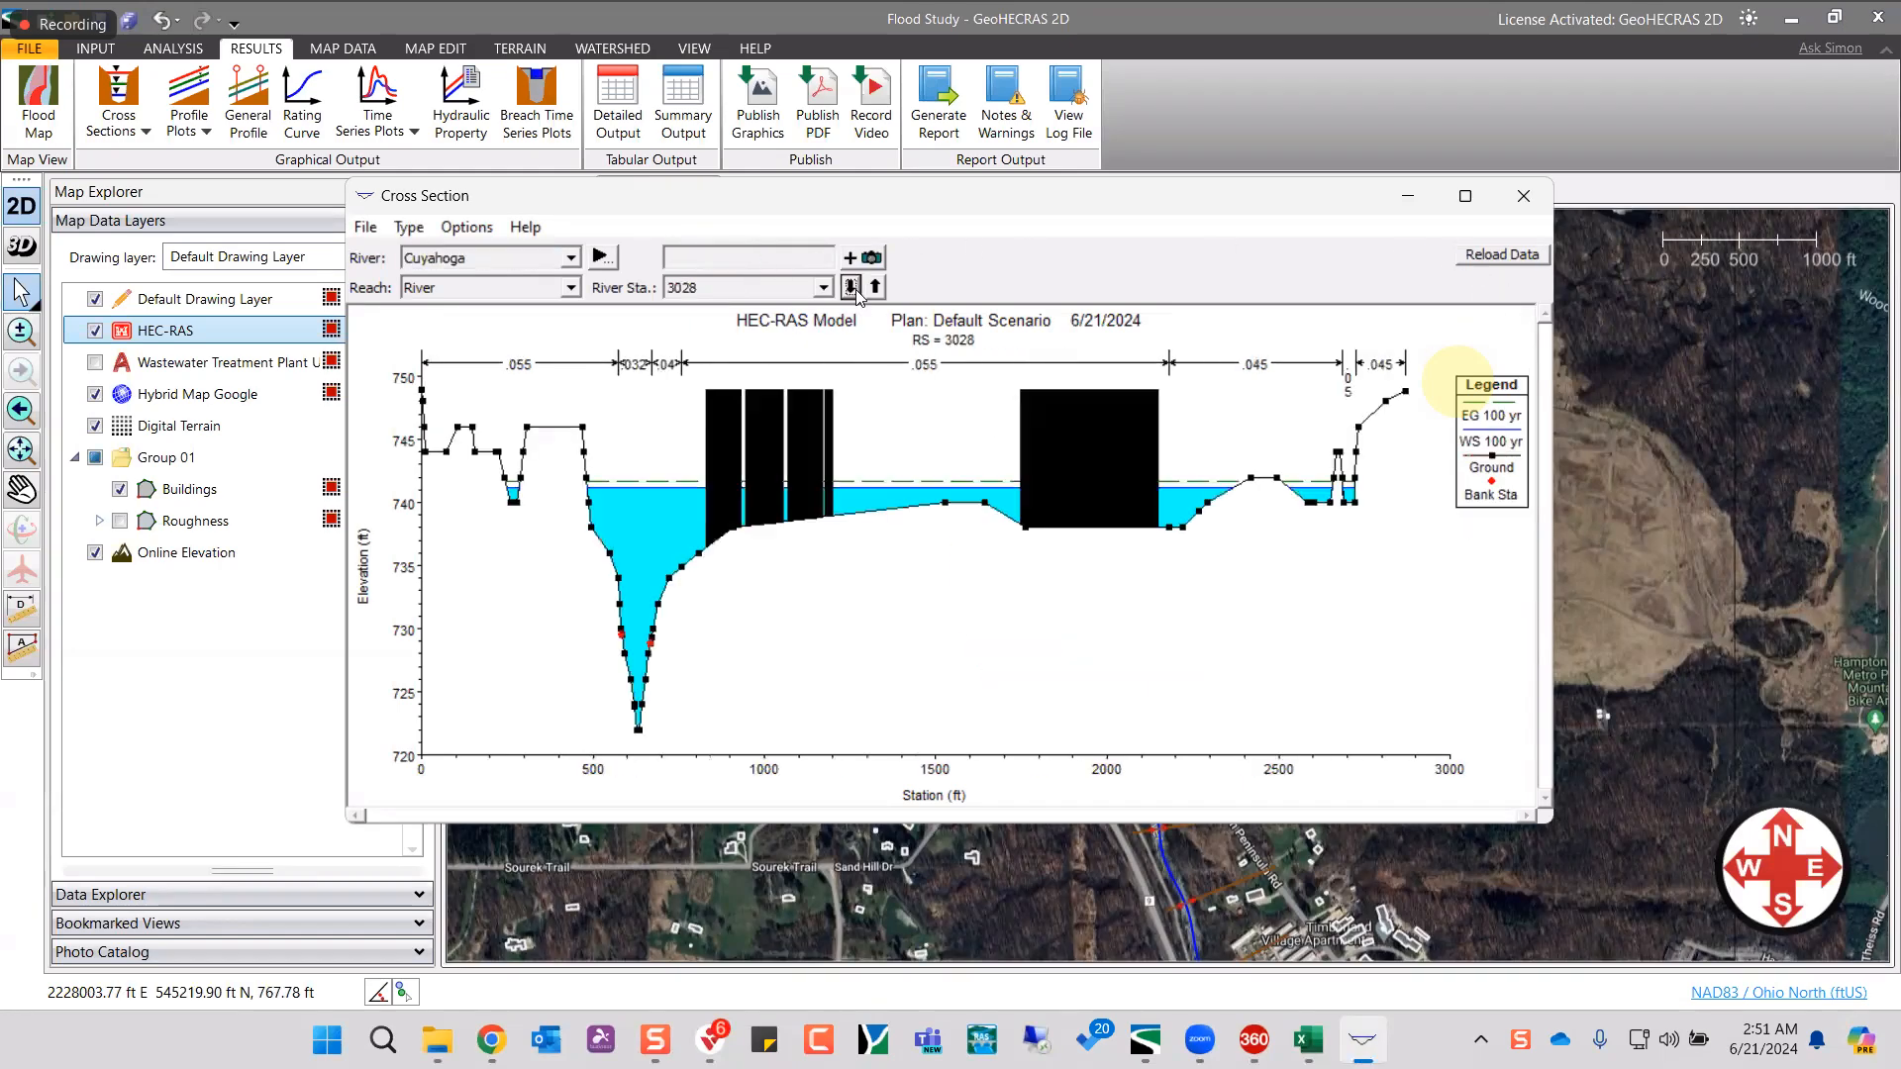
left_click(851, 287)
left_click(852, 287)
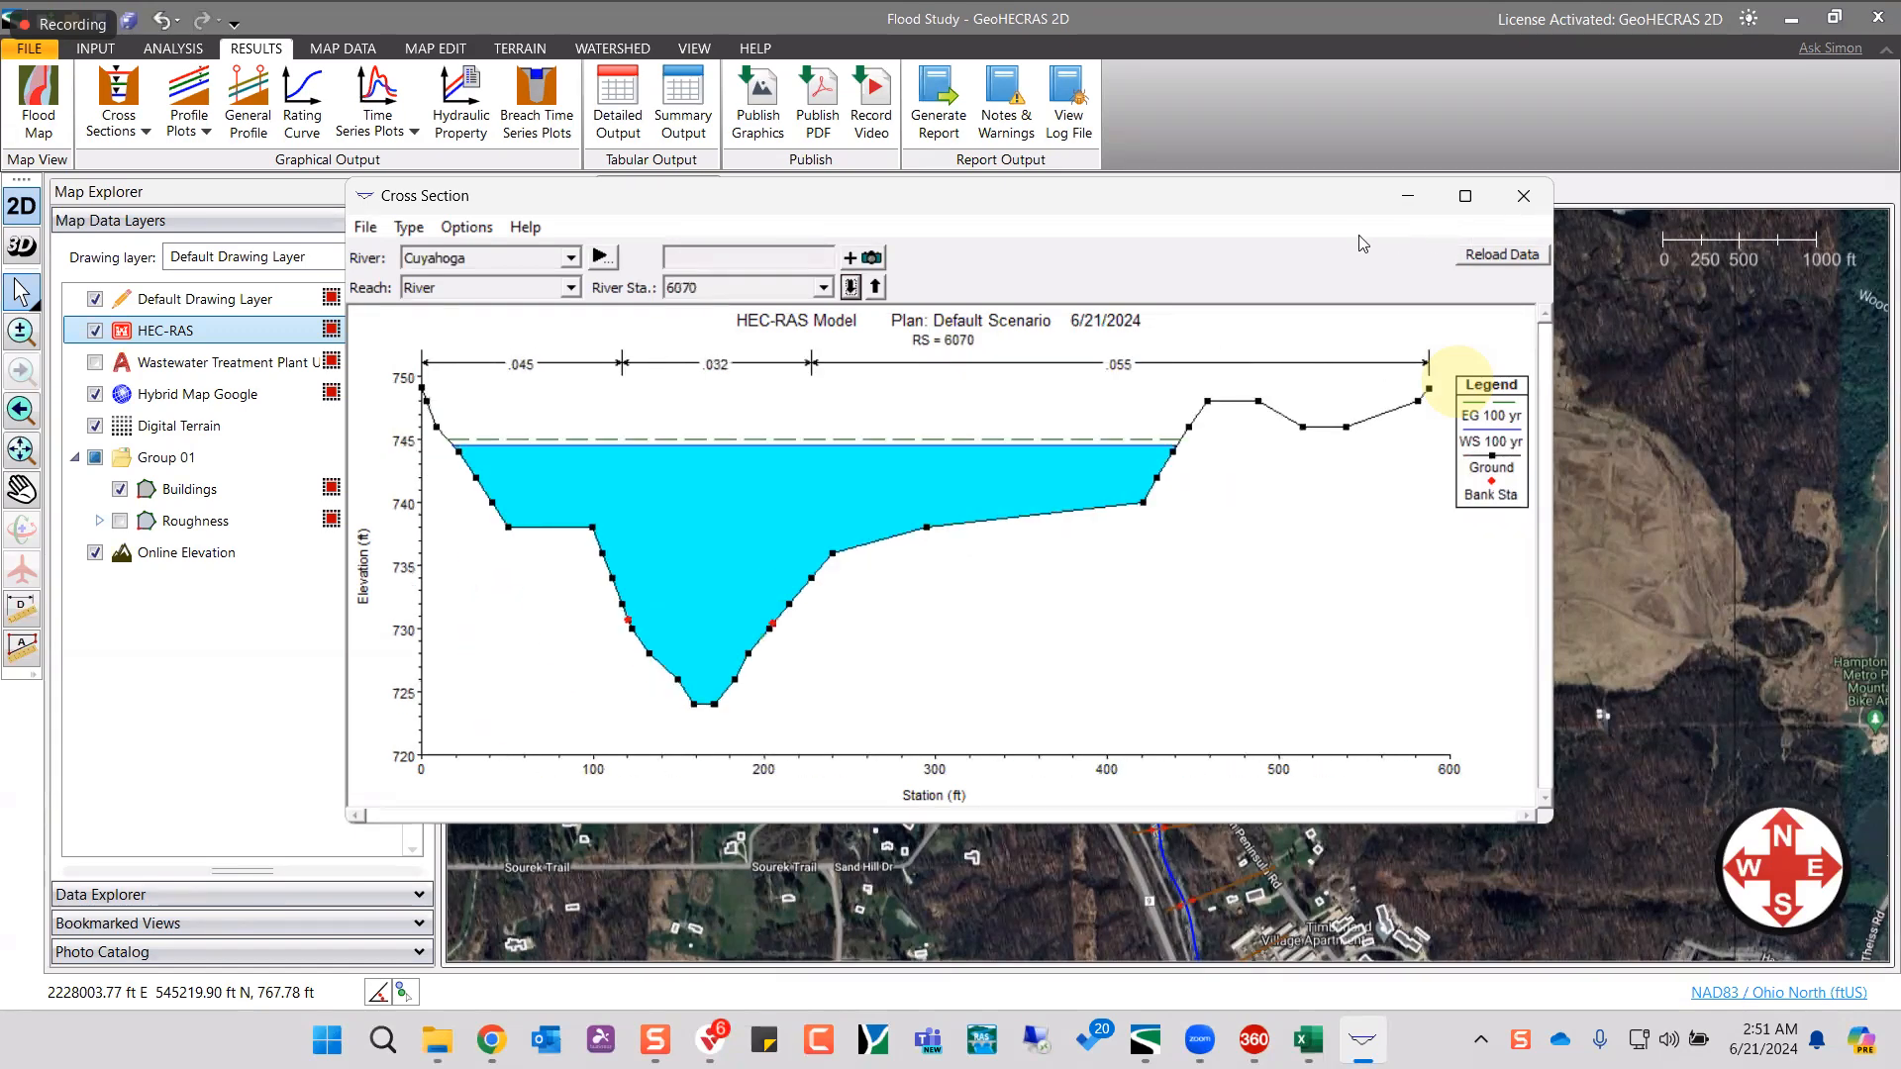
- Review the 100 yr water surface profile plot of the Cuyahoga River and the rating curve of cross section 4549
left_click(198, 111)
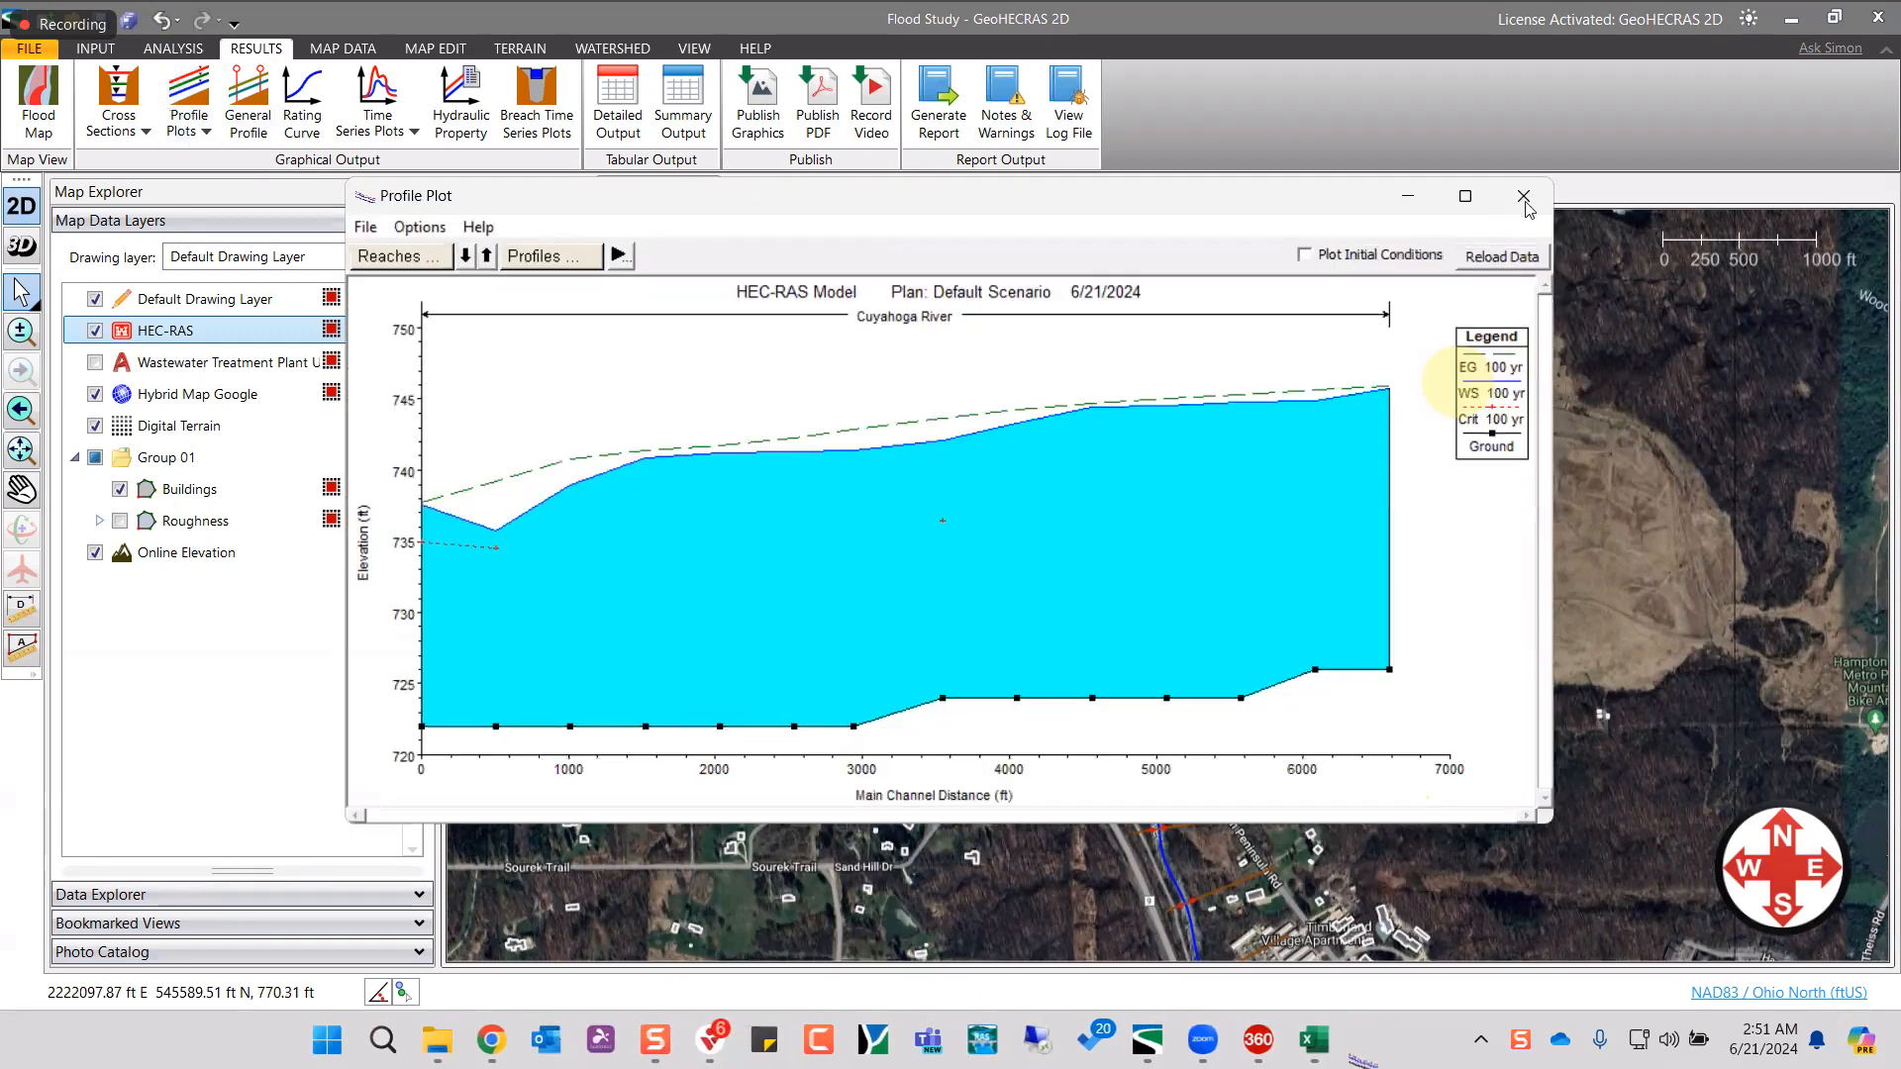
left_click(1524, 197)
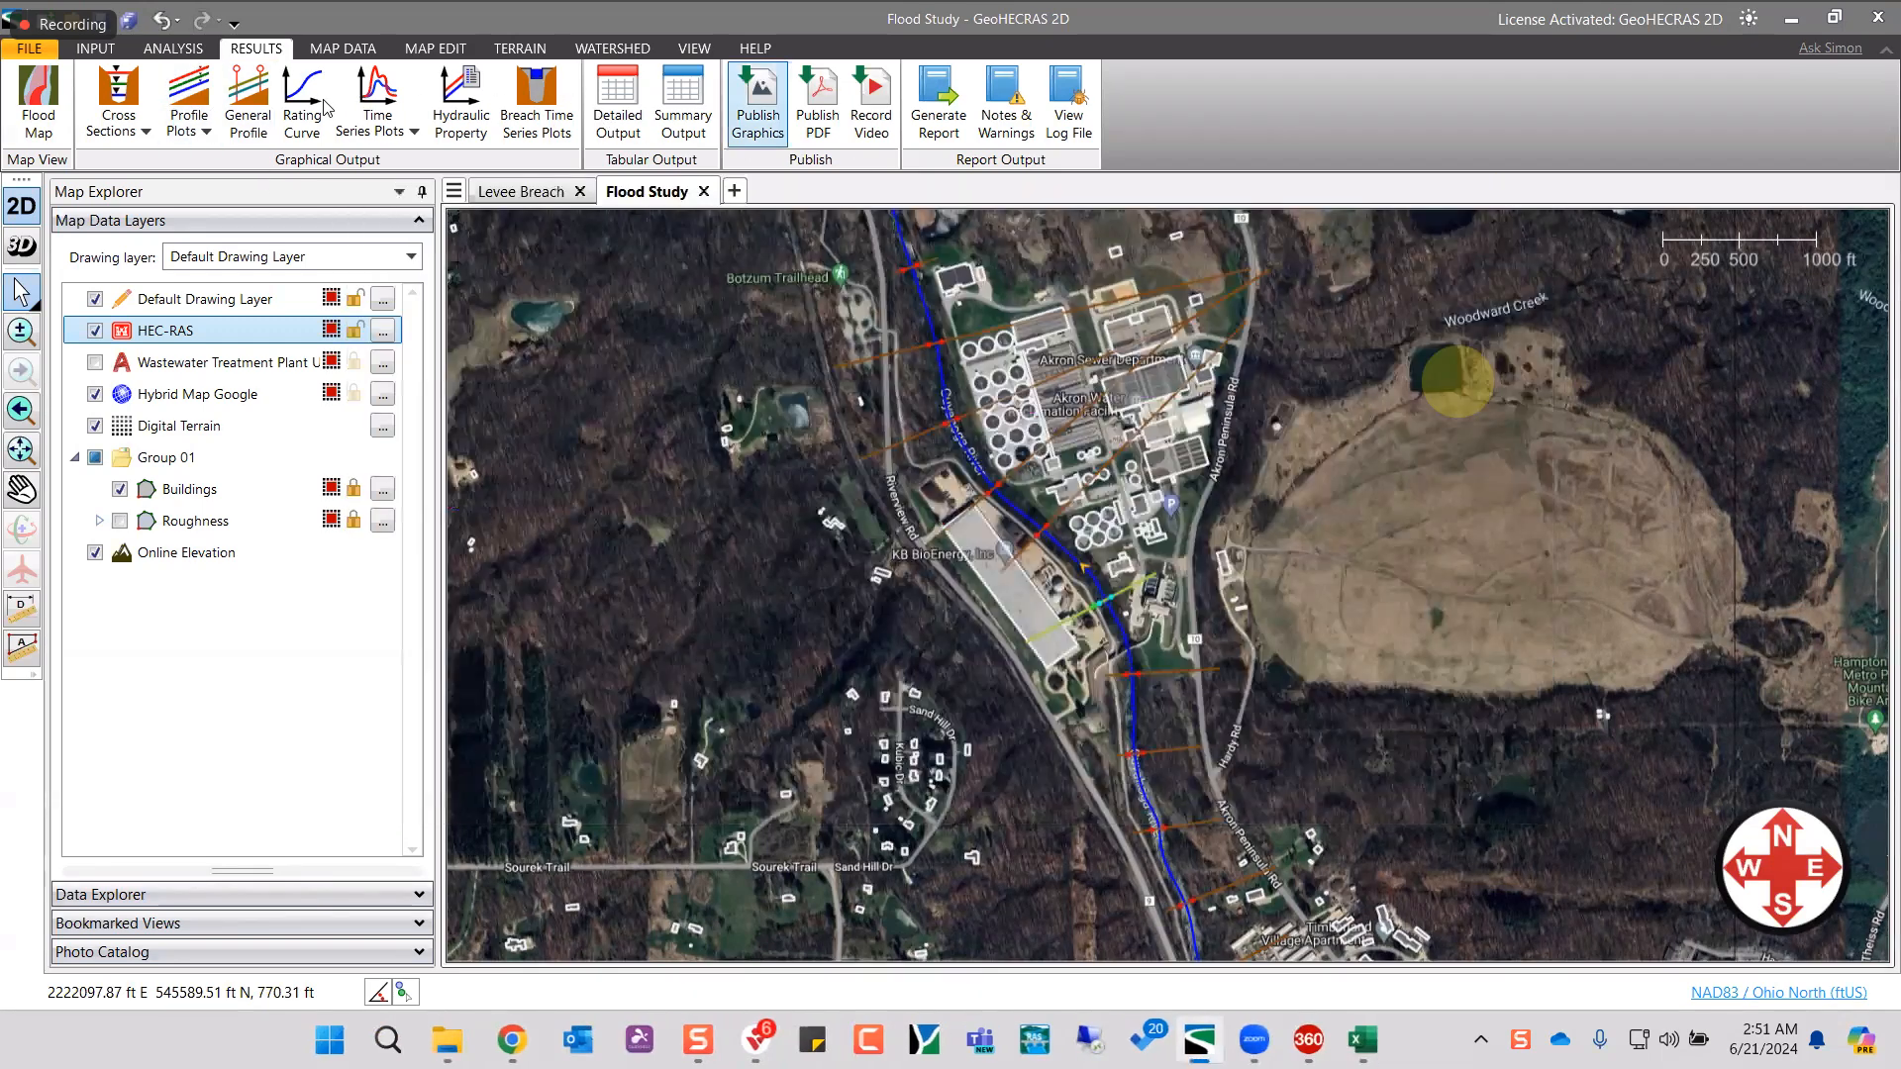
left_click(302, 108)
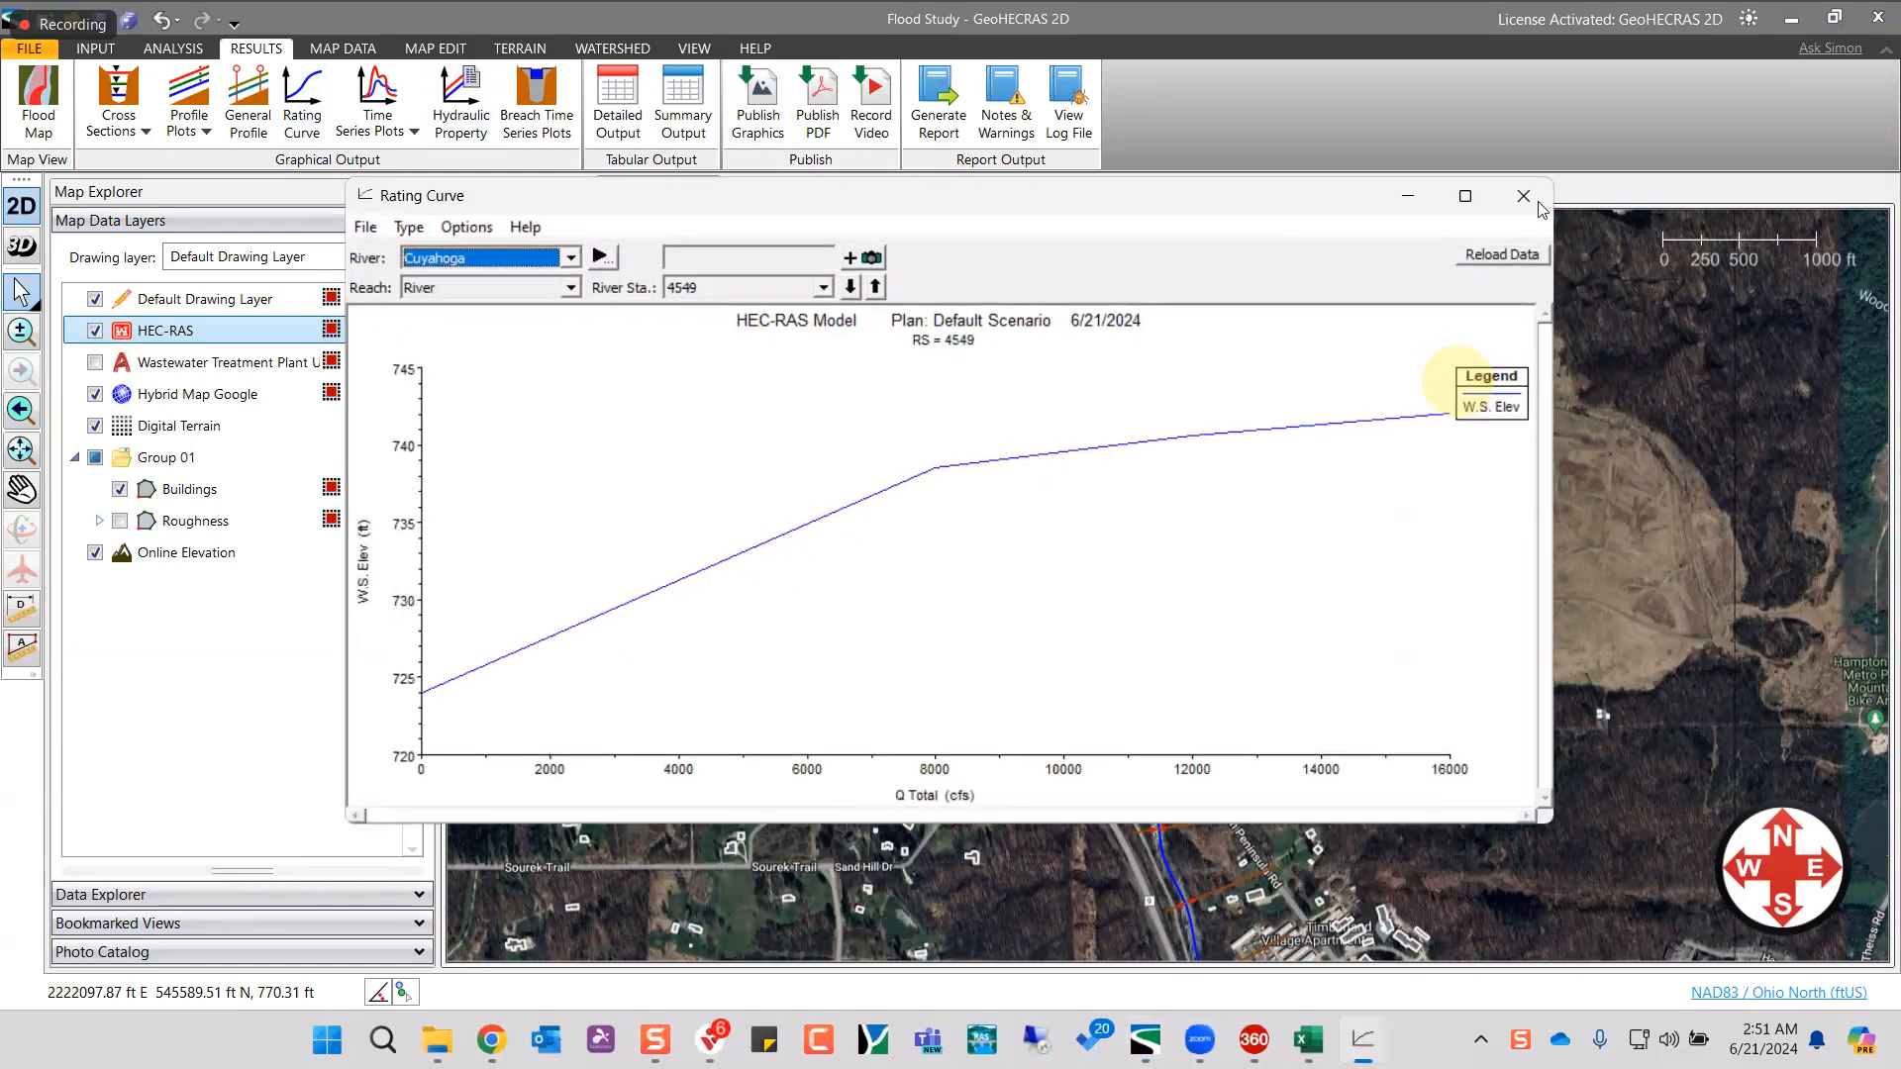
left_click(1523, 195)
- Review the detailed output table of cross section 4549 and the profile summary output table, including its profile selection
left_click(635, 137)
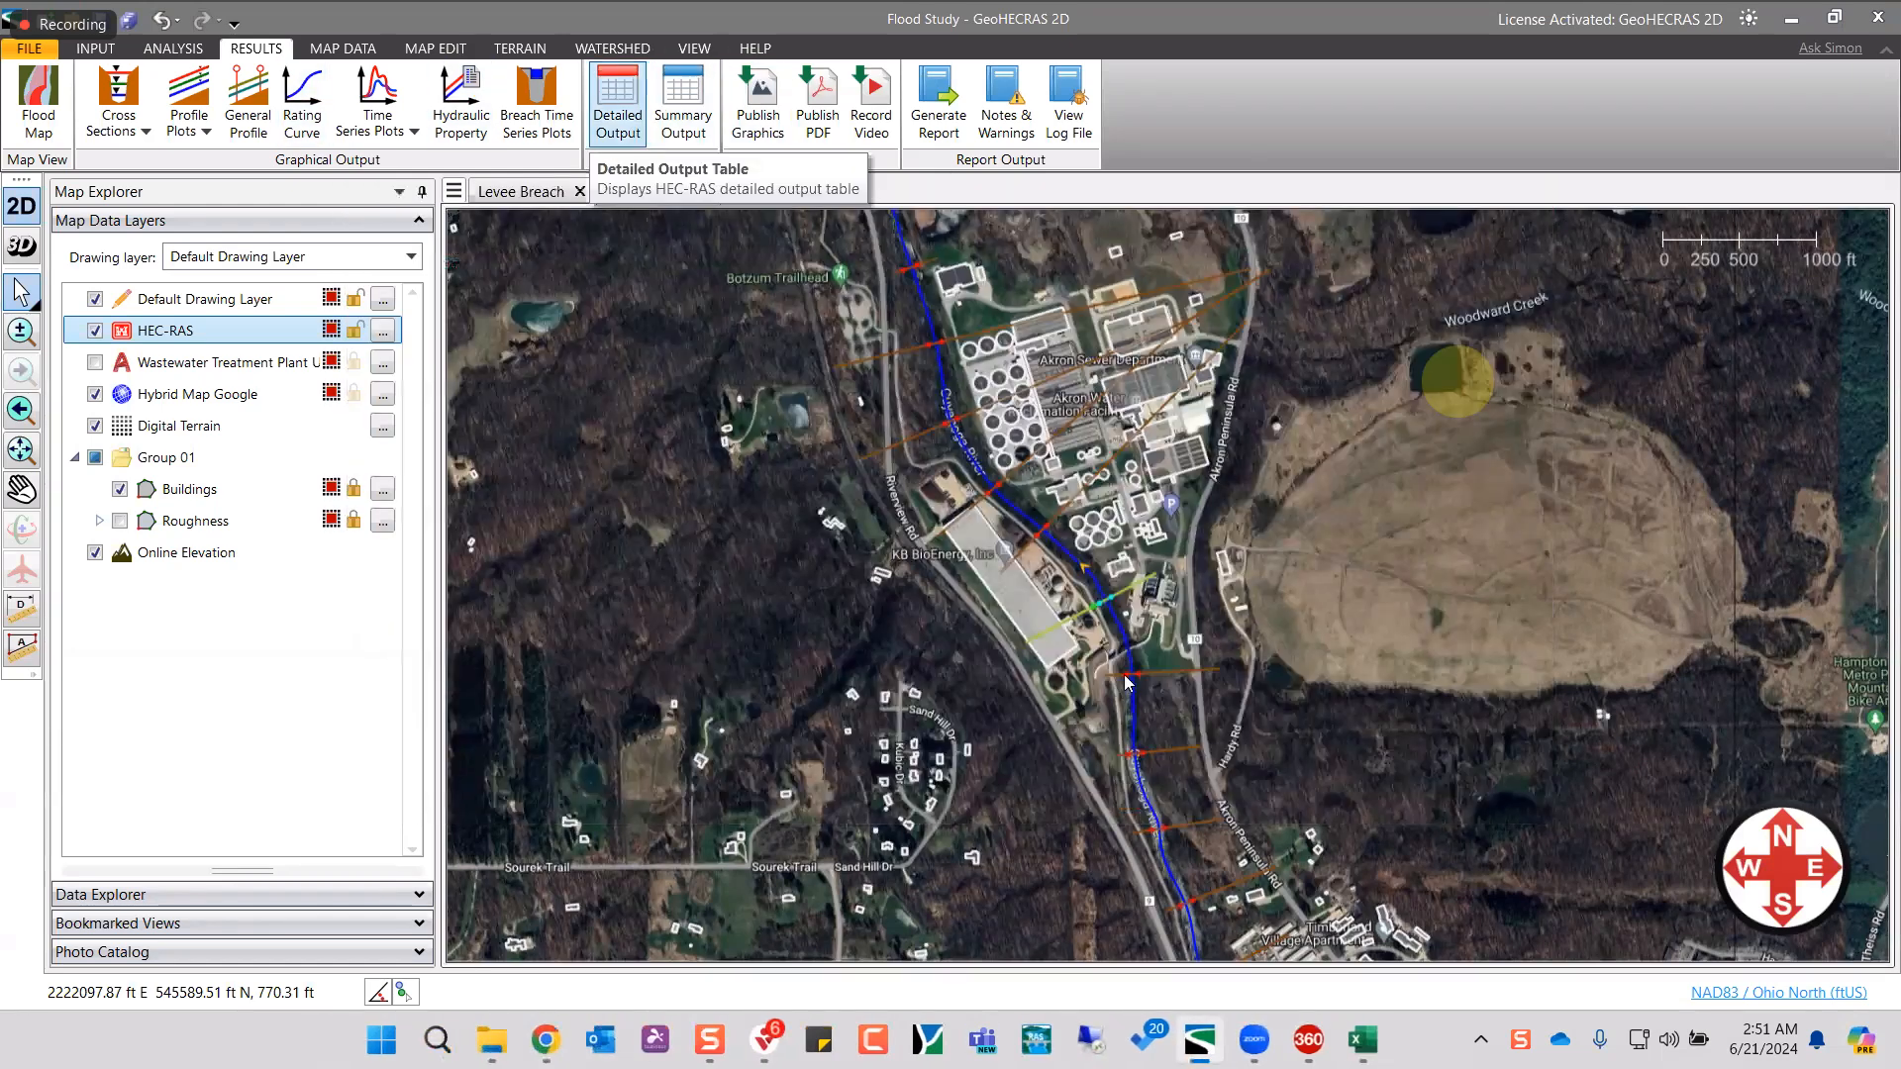
left_click(1094, 570)
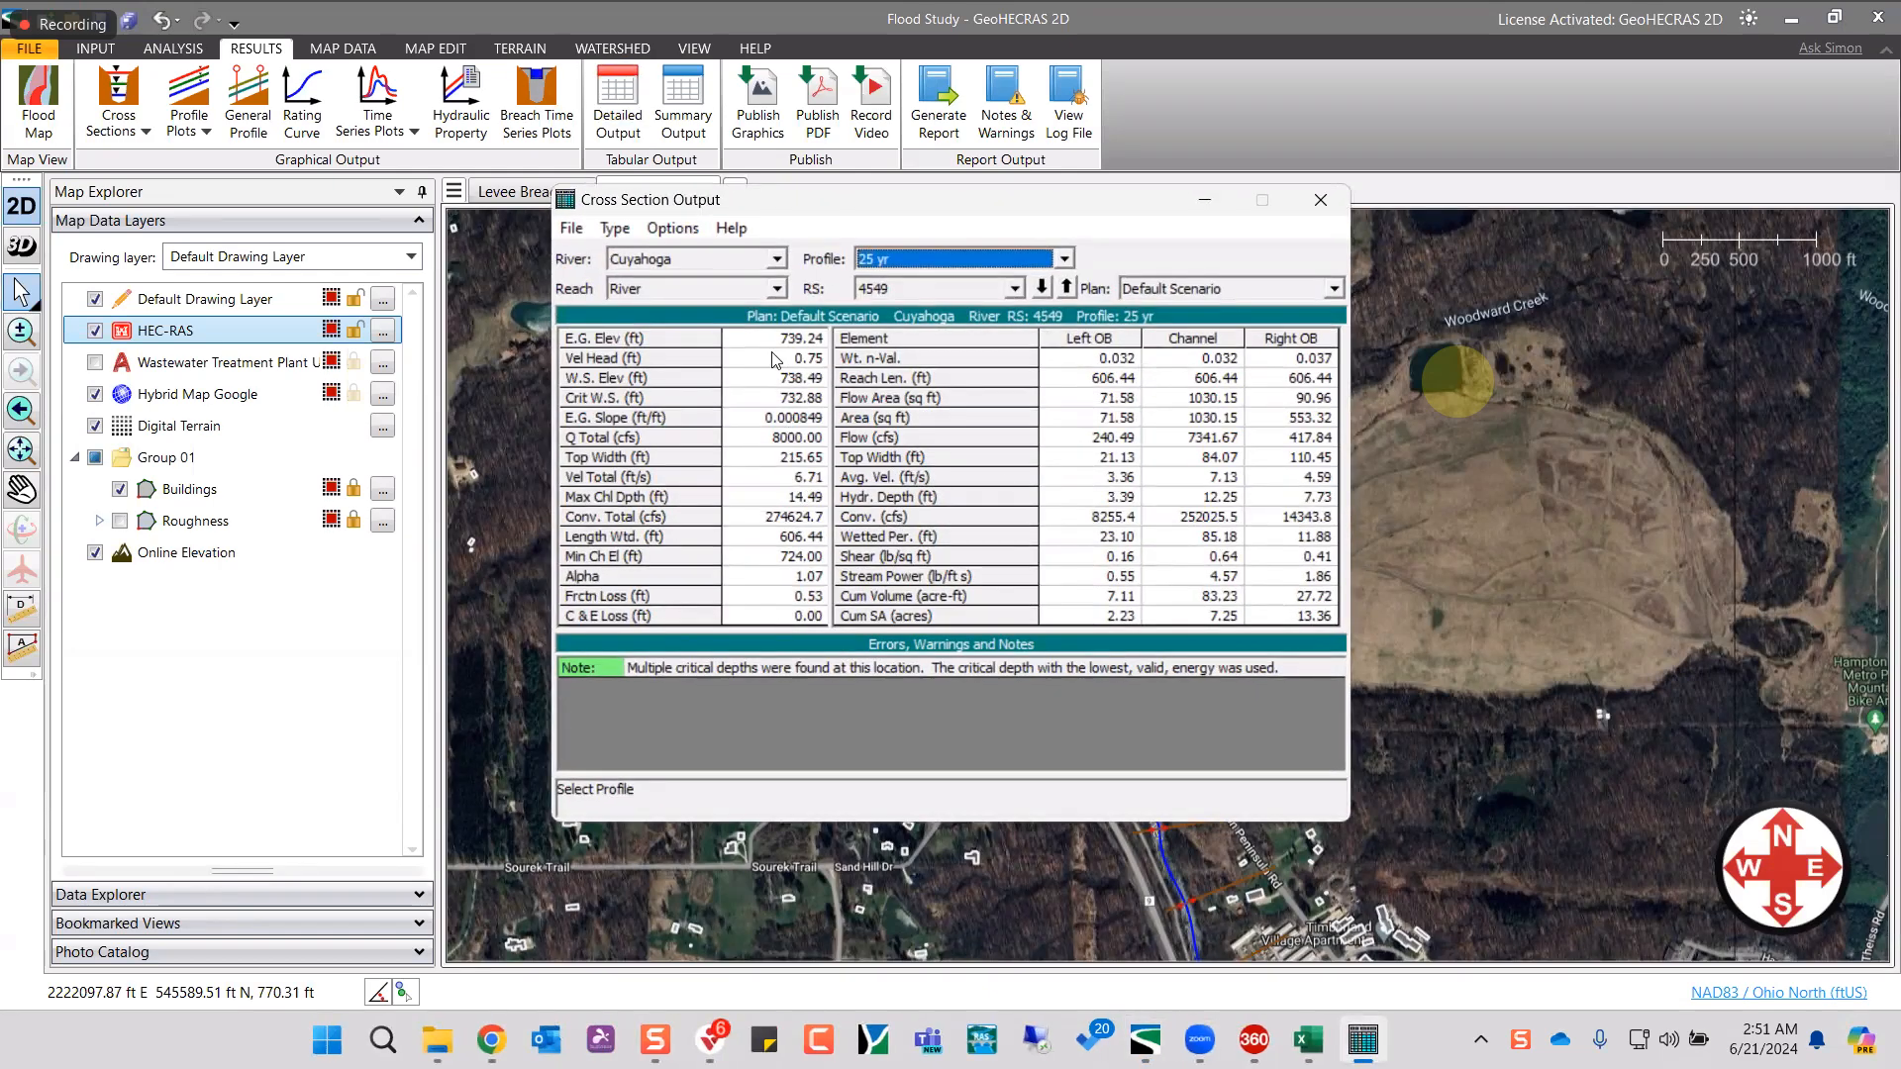
left_click(1320, 199)
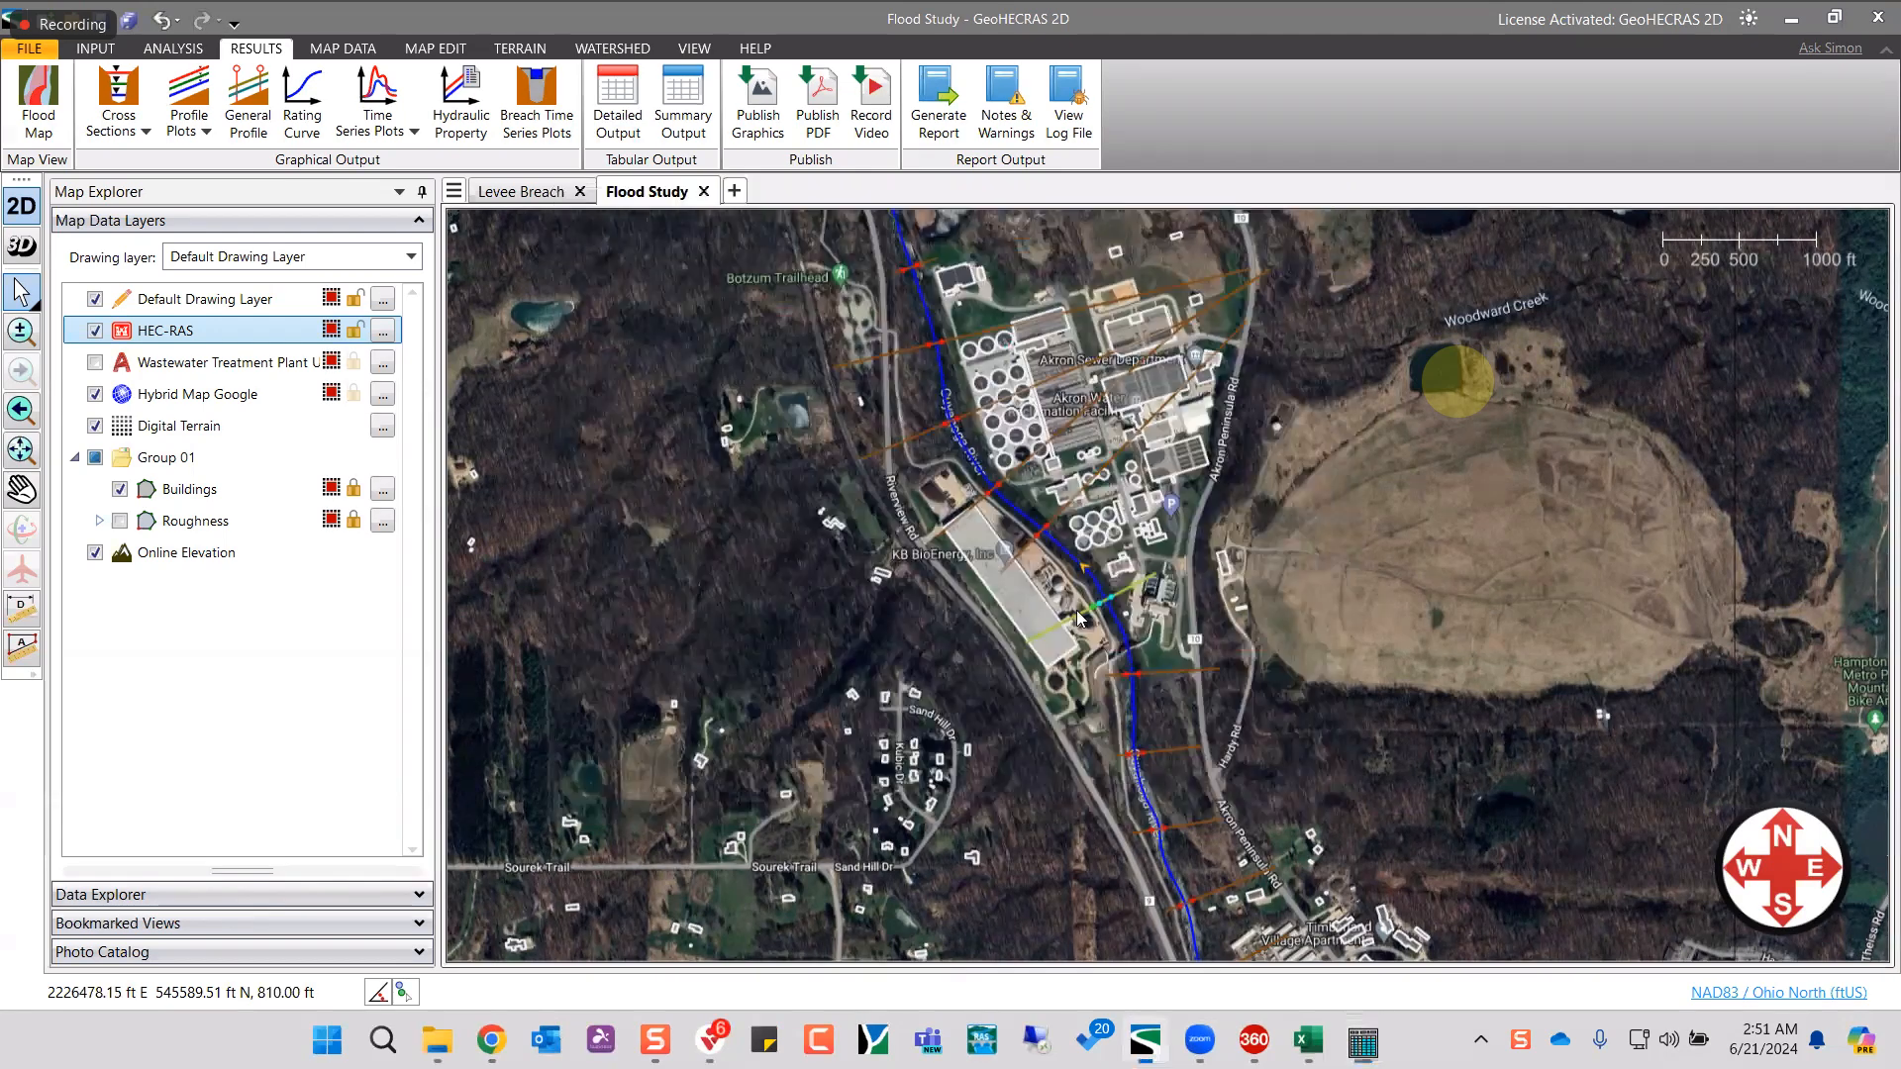
left_click(681, 136)
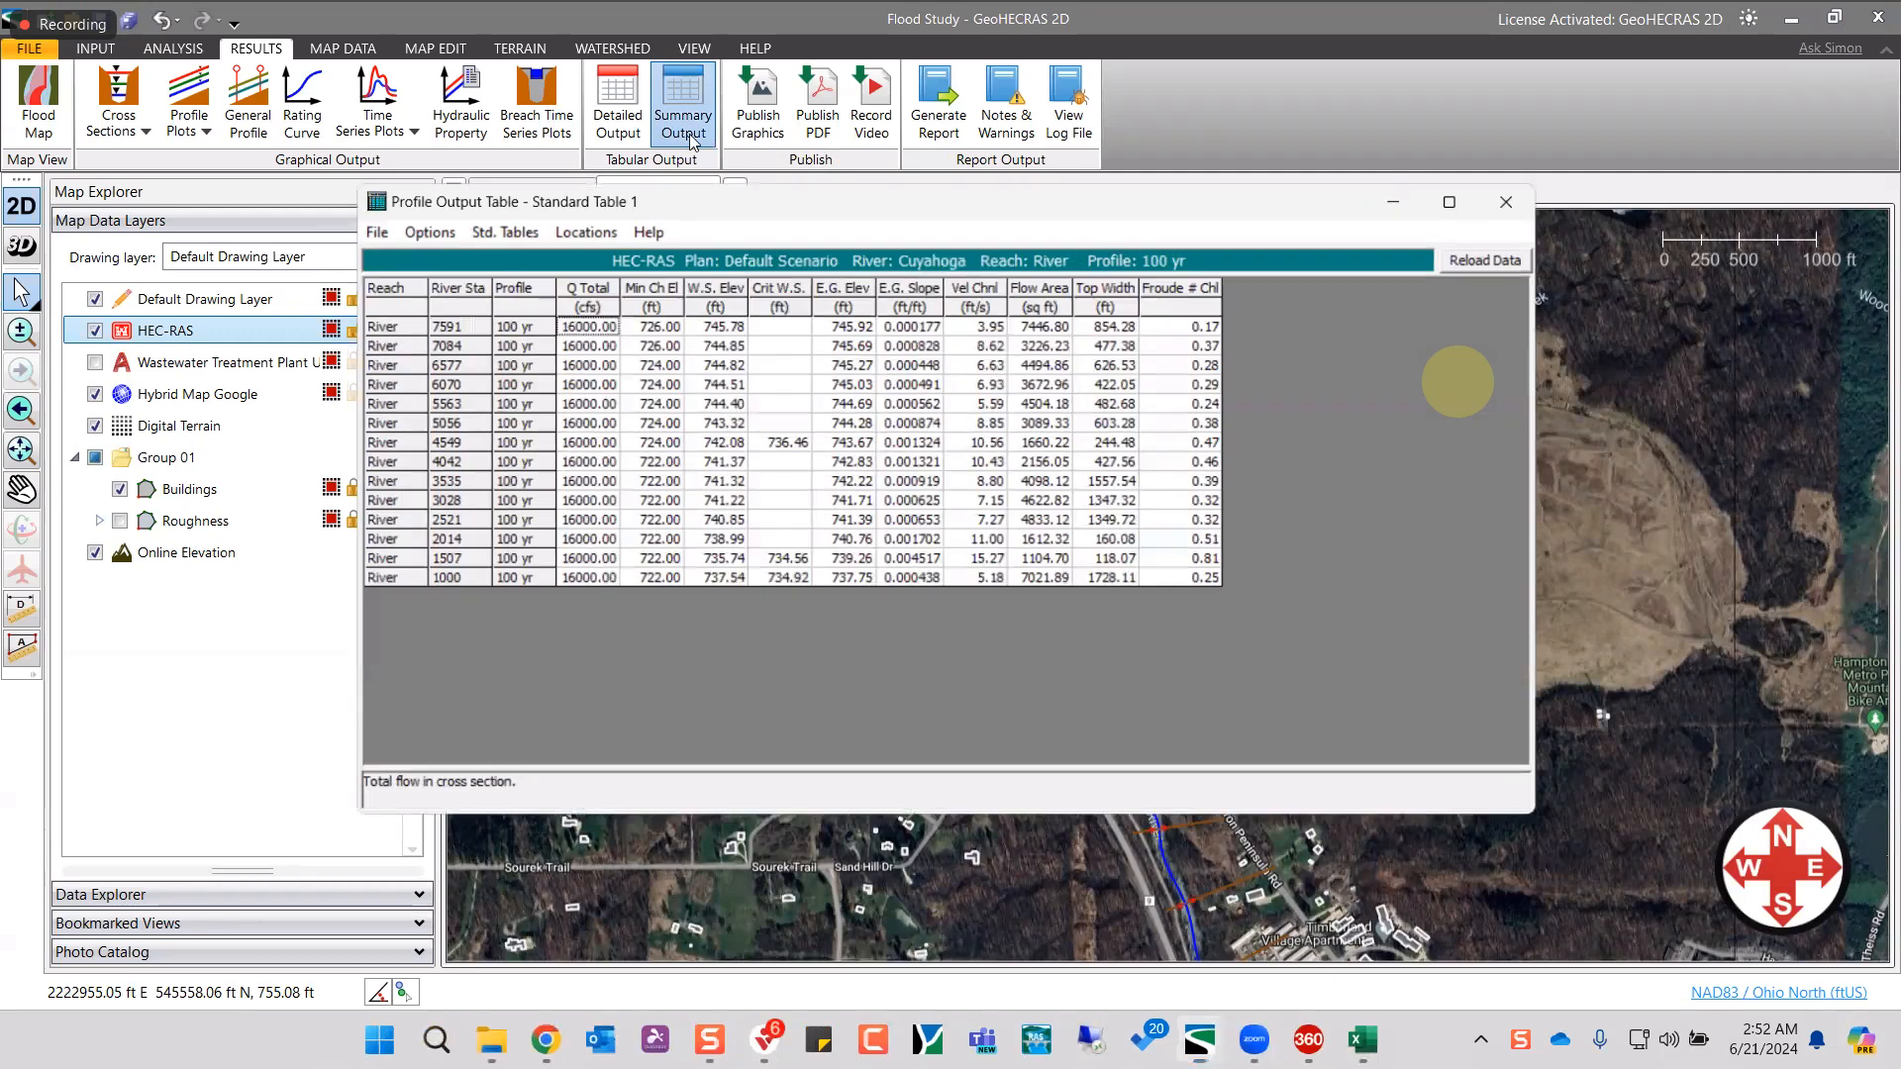
left_click(404, 229)
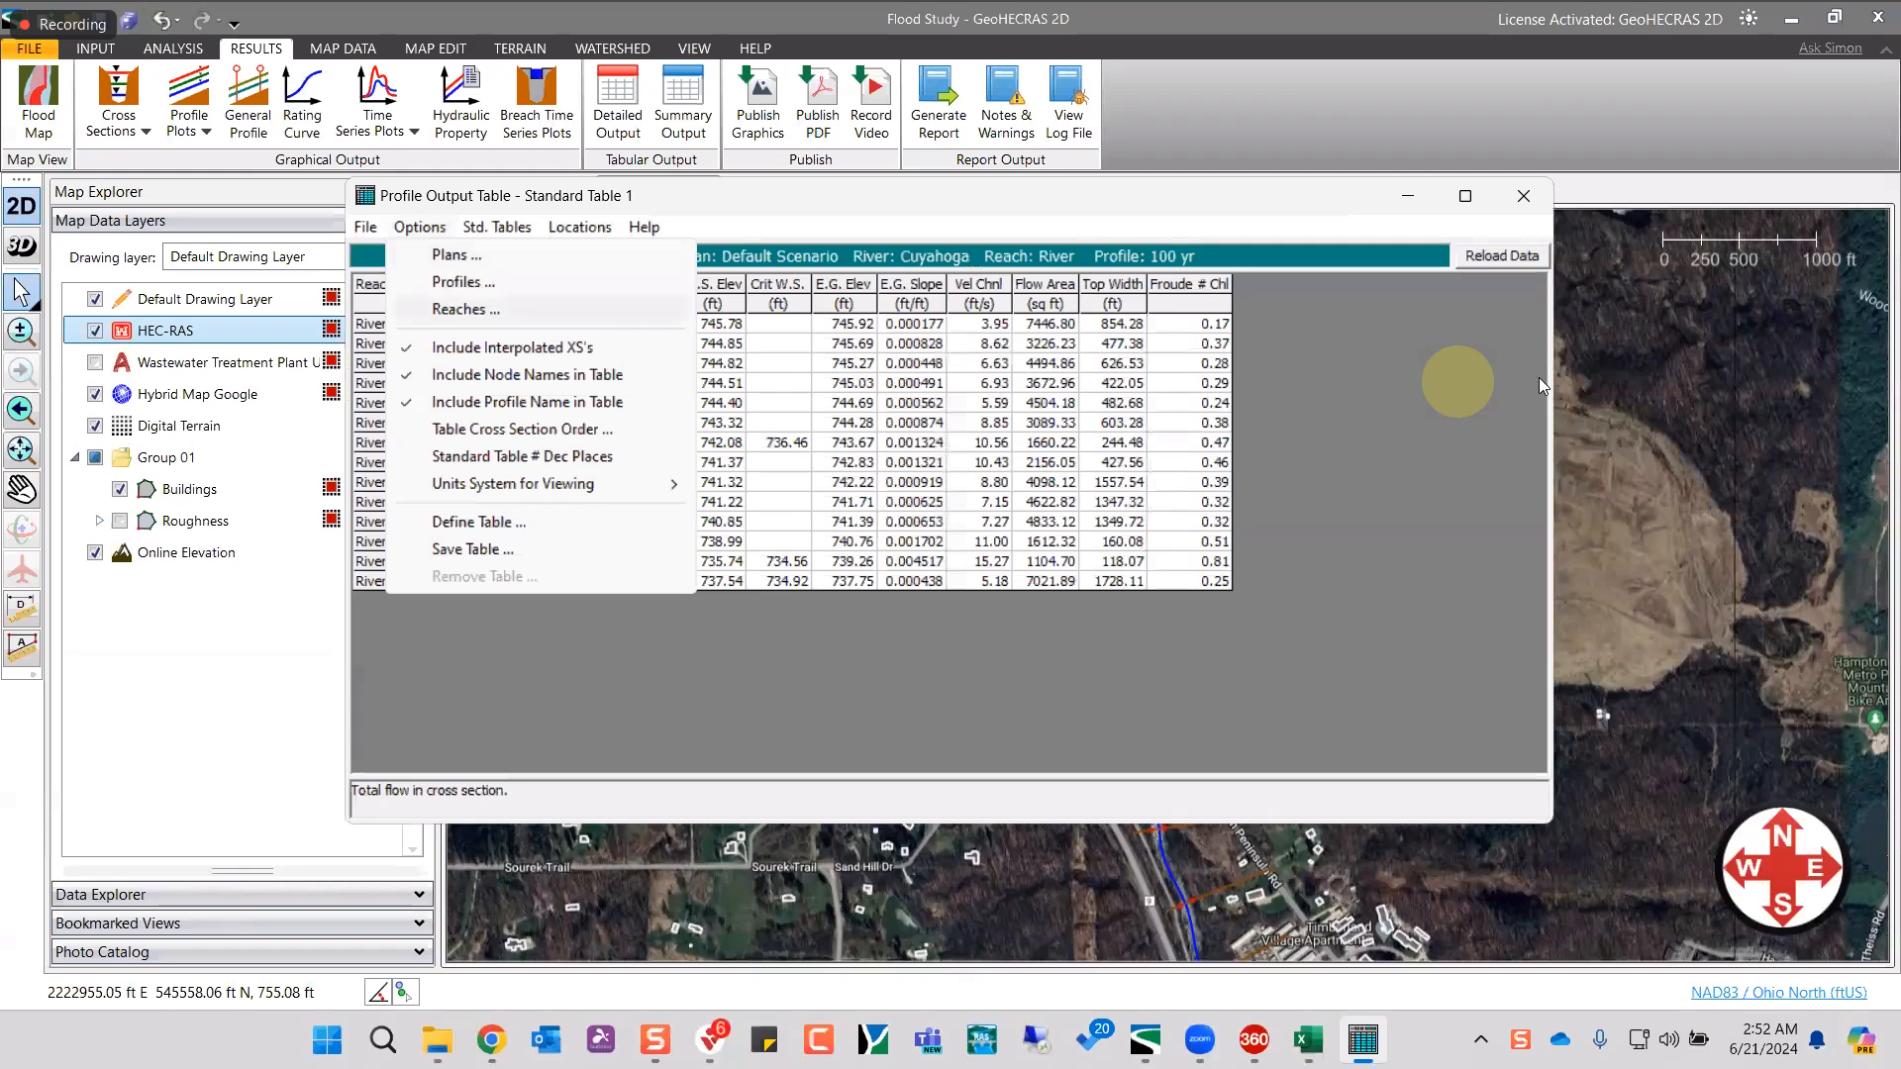
left_click(462, 282)
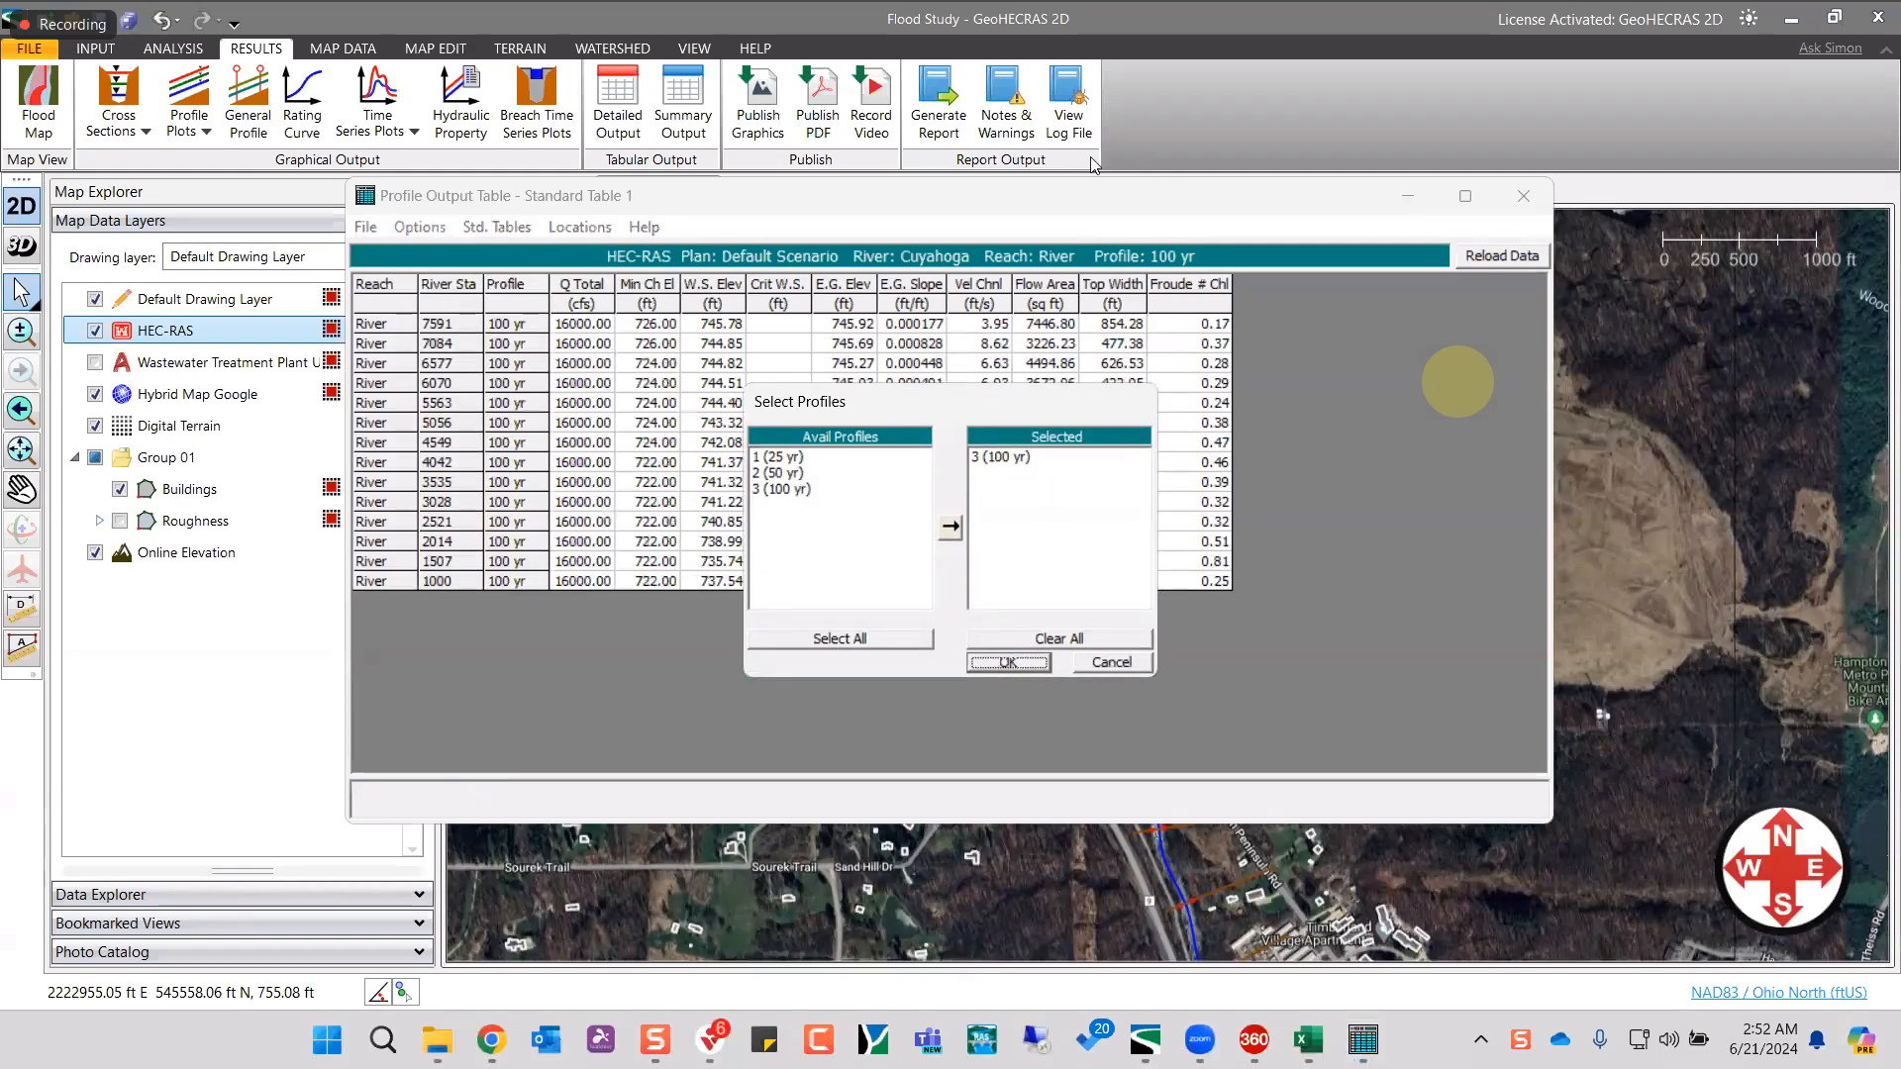
- Generate the HEC-RAS report for the flood study and read through the input and cross section data in the report file
left_click(913, 112)
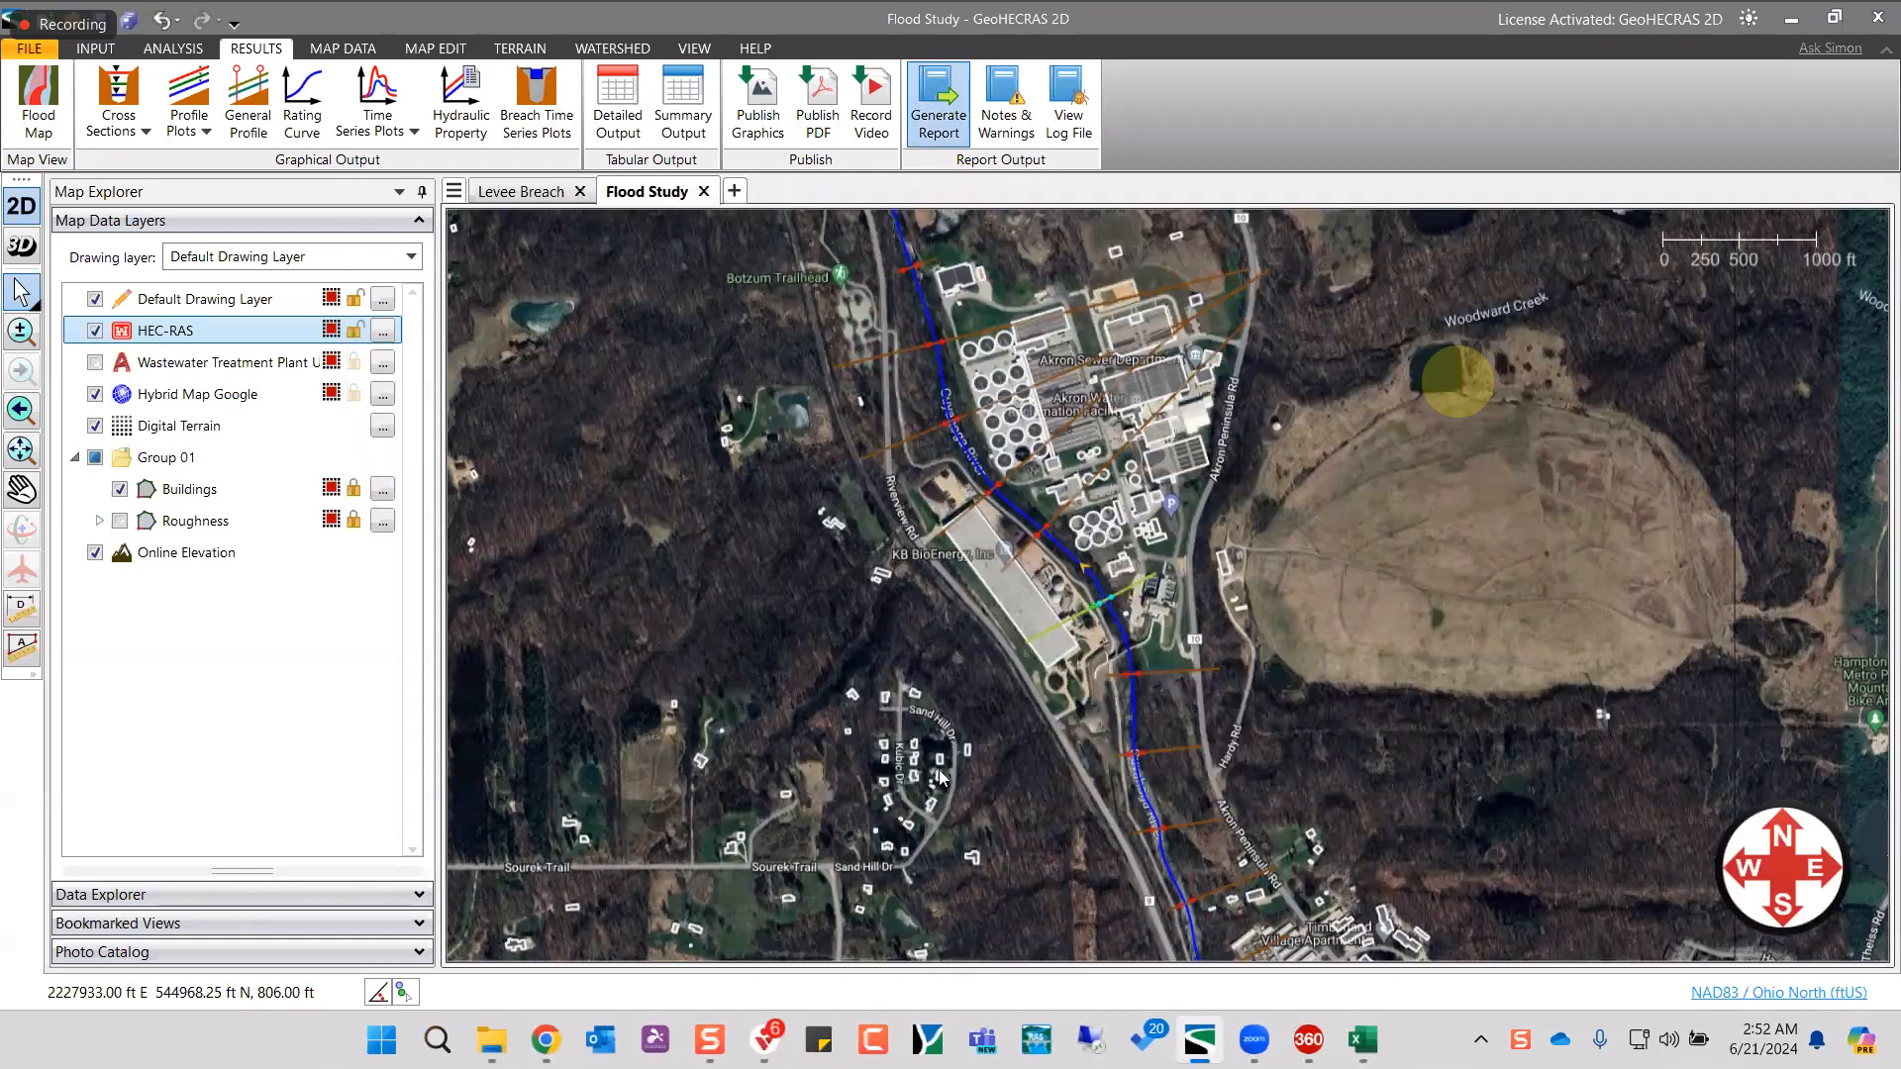
left_click(947, 792)
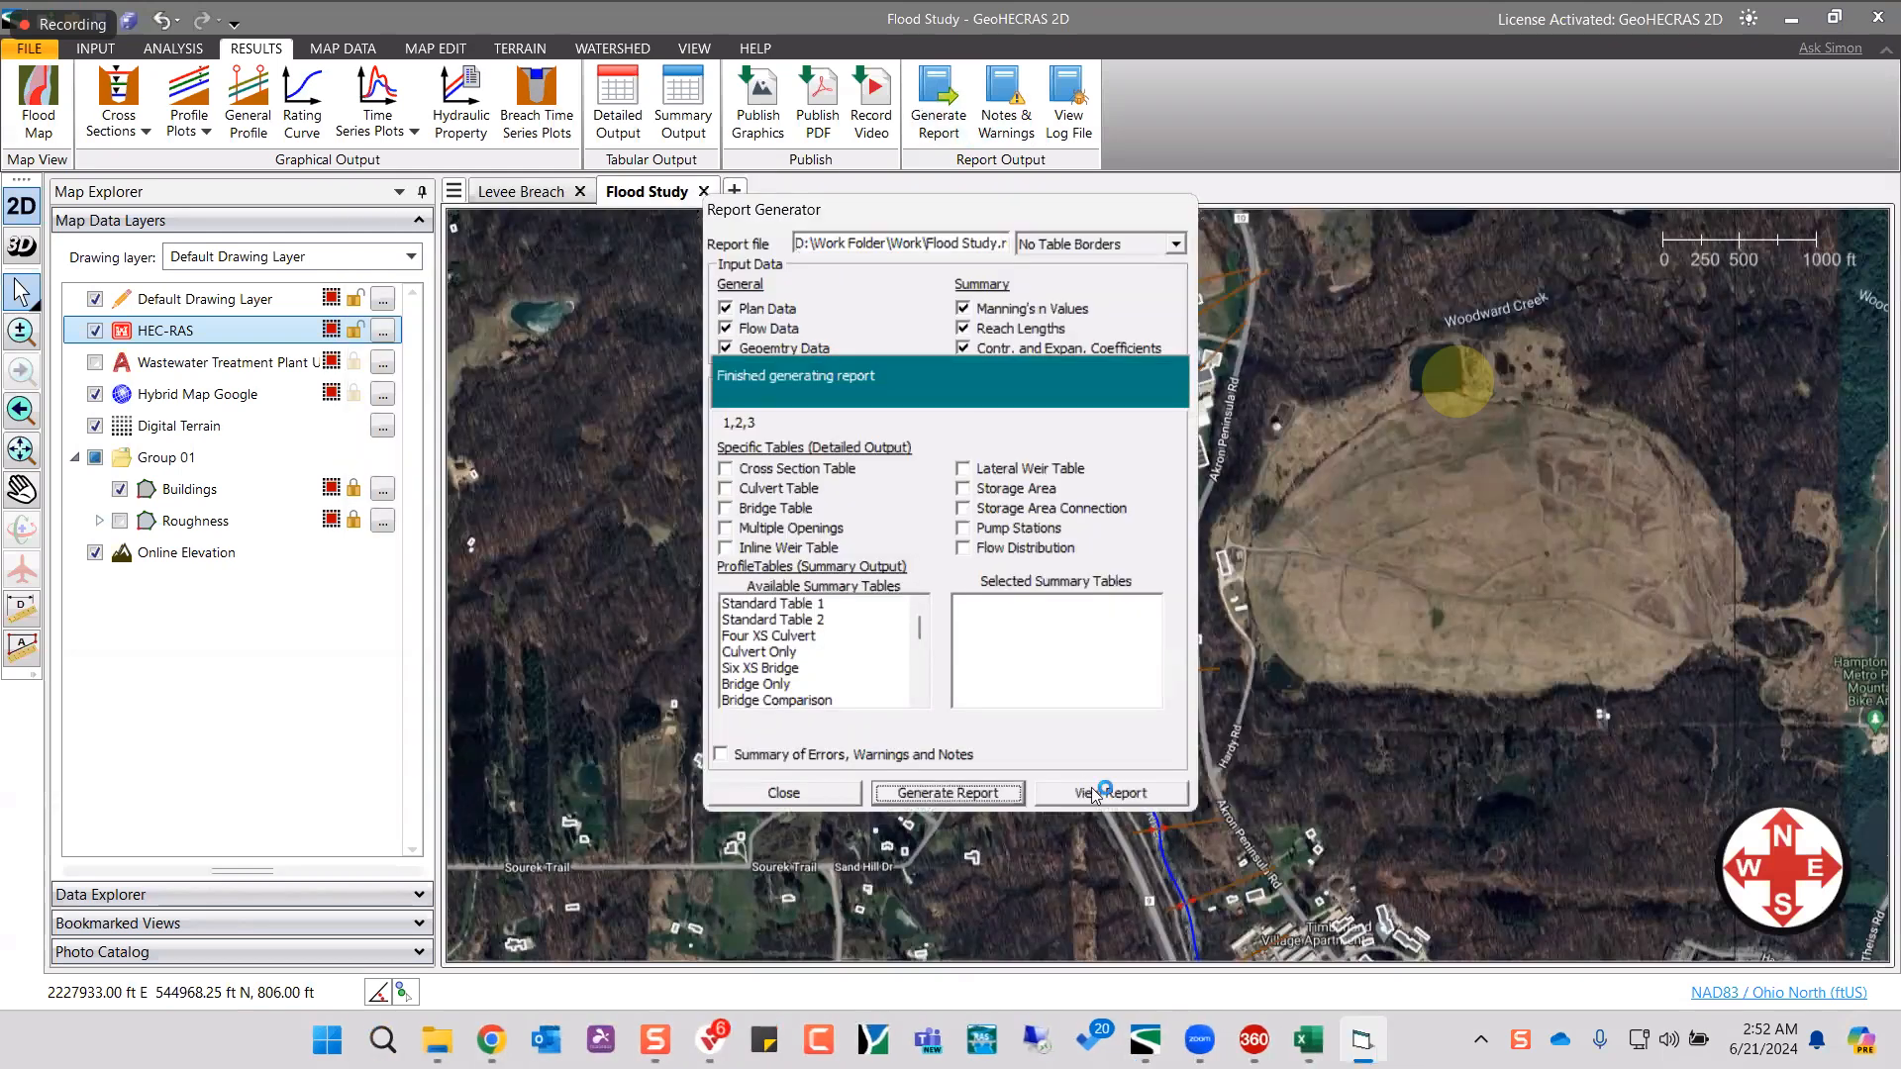
left_click(1097, 793)
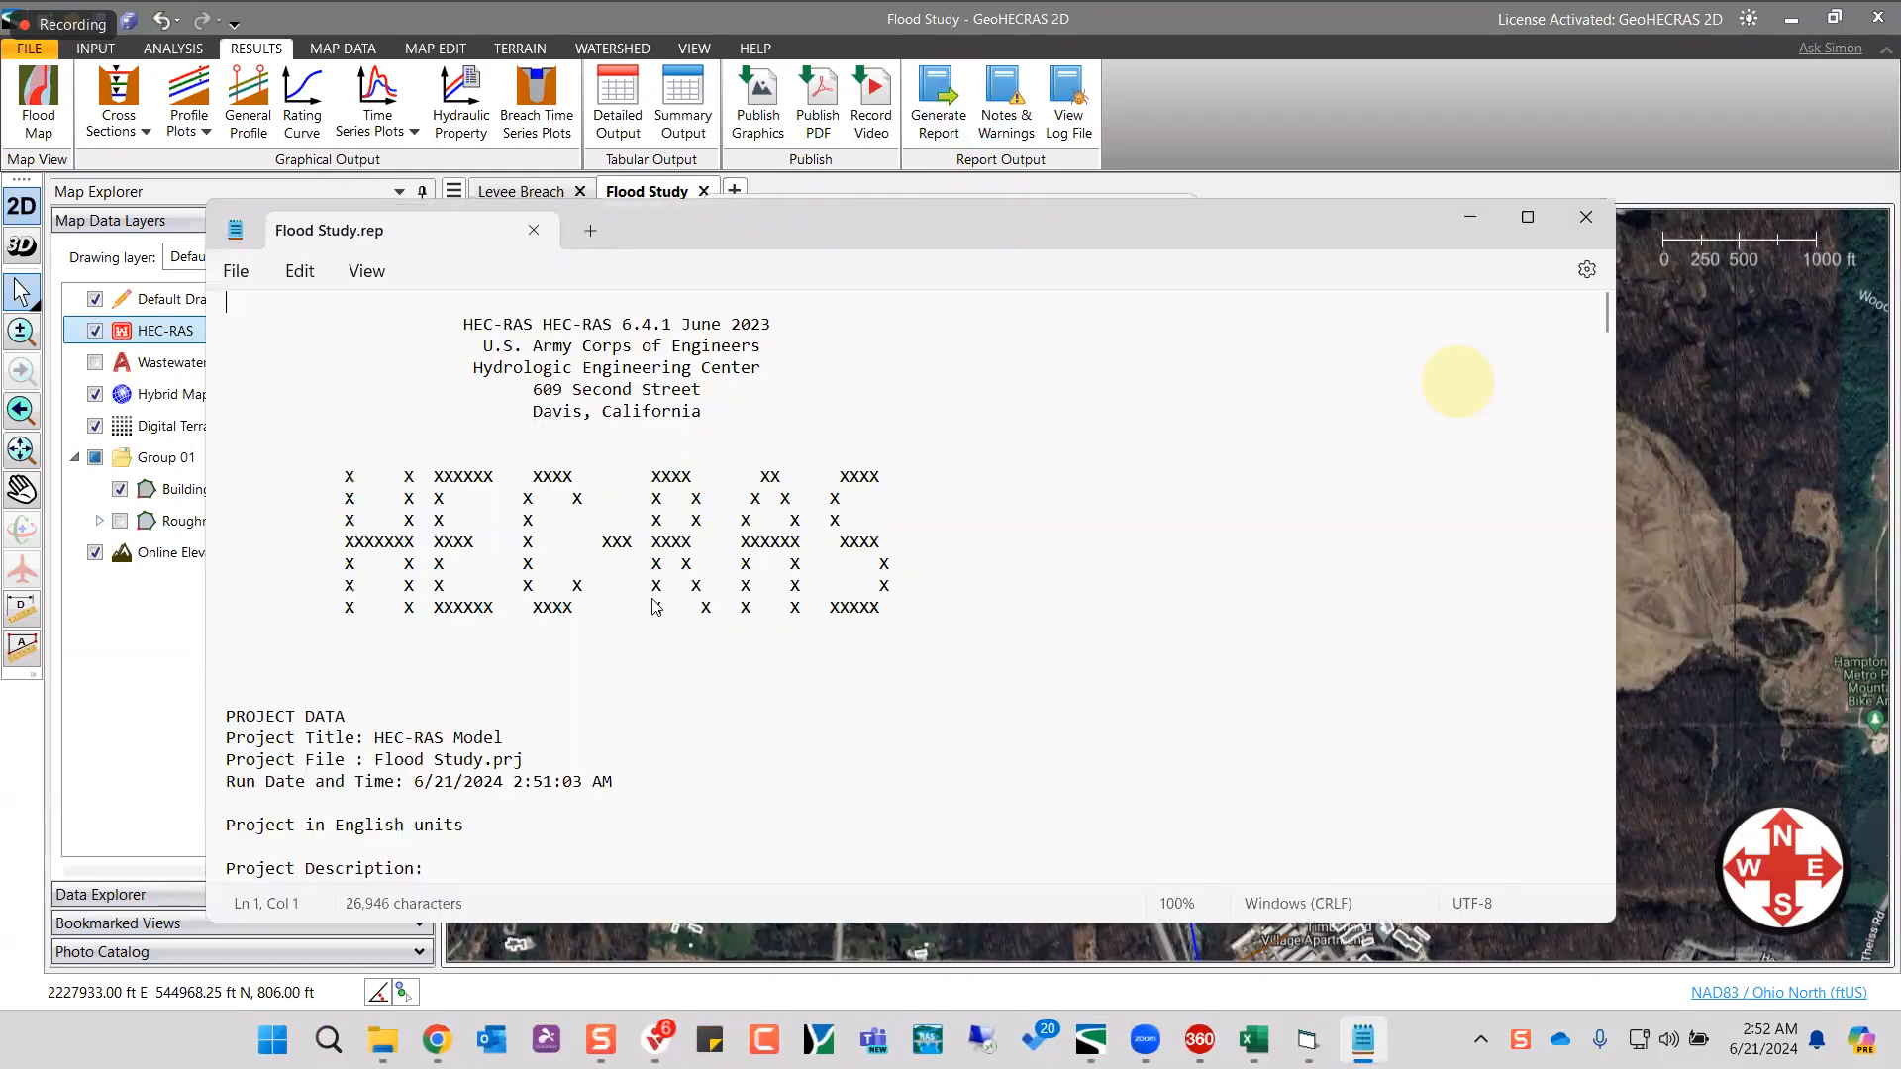
scroll(654, 606, "down", 20)
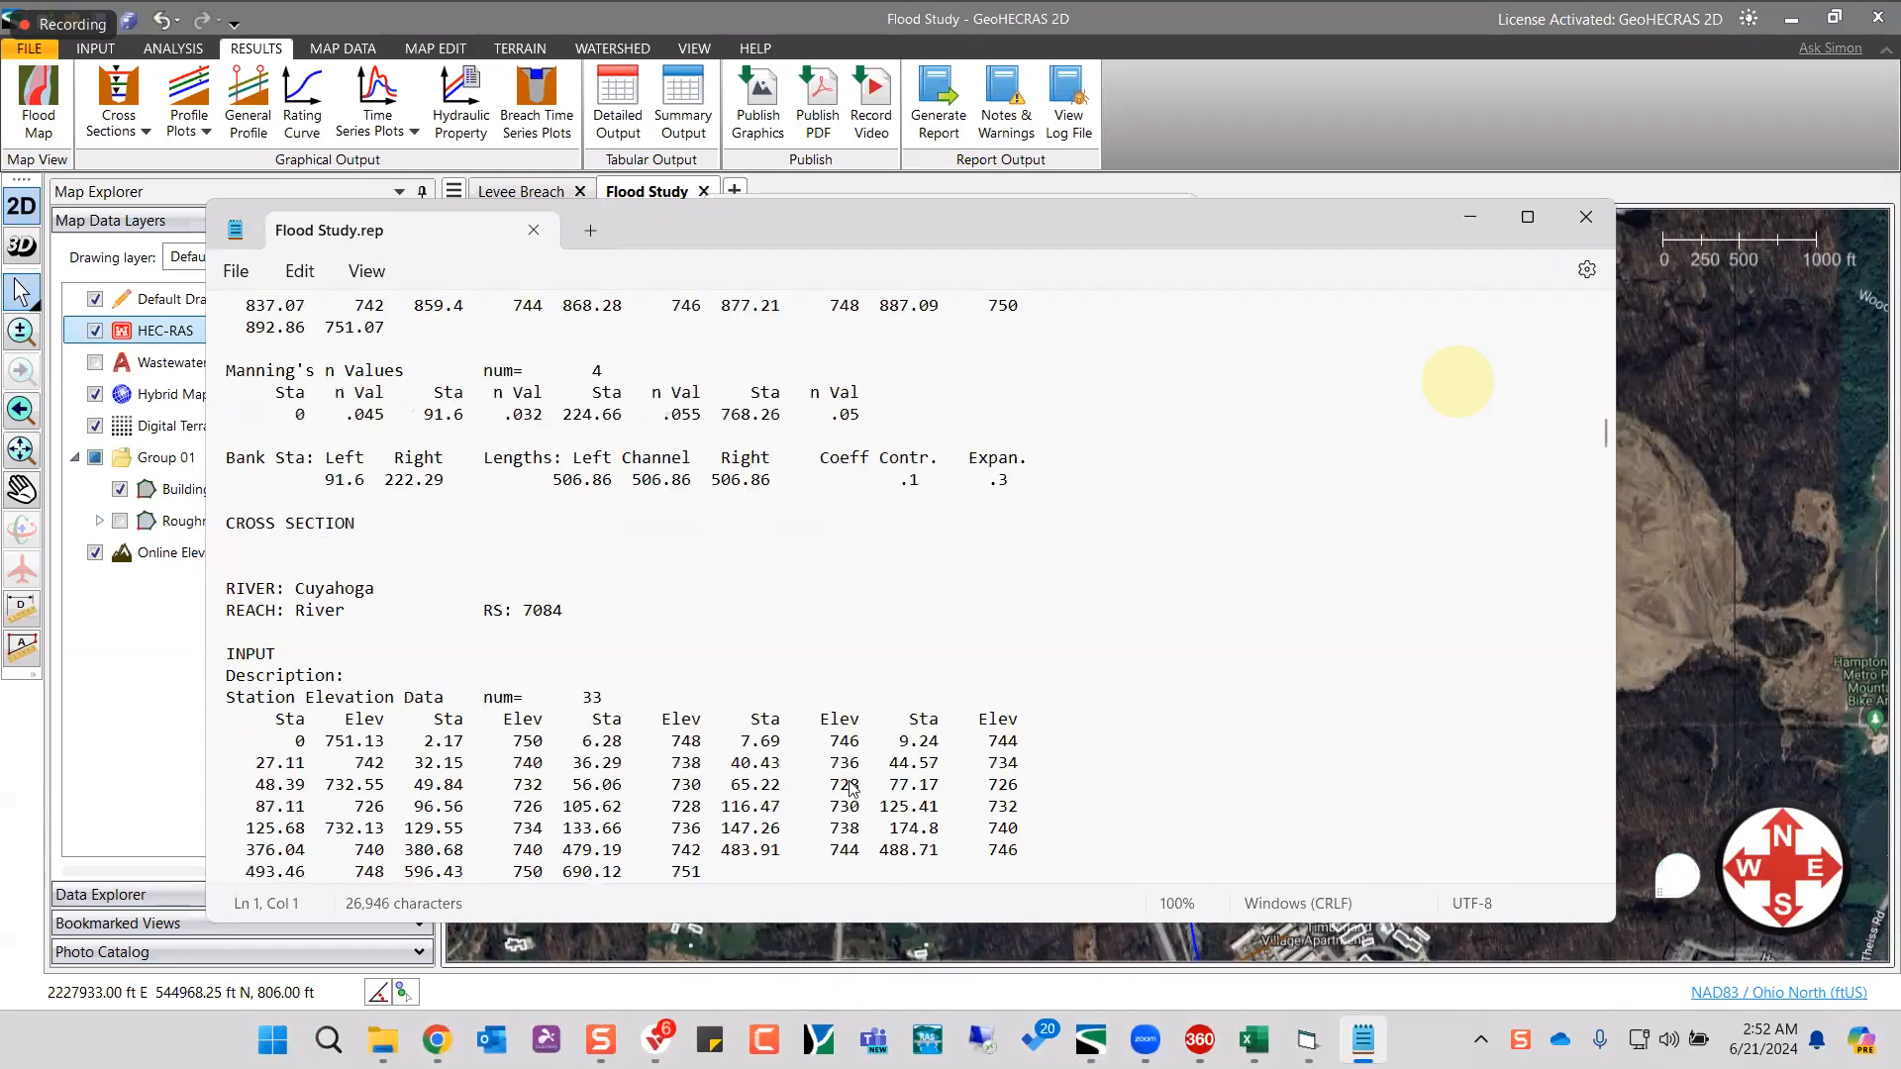
key("alt+F4")
left_click(1111, 793)
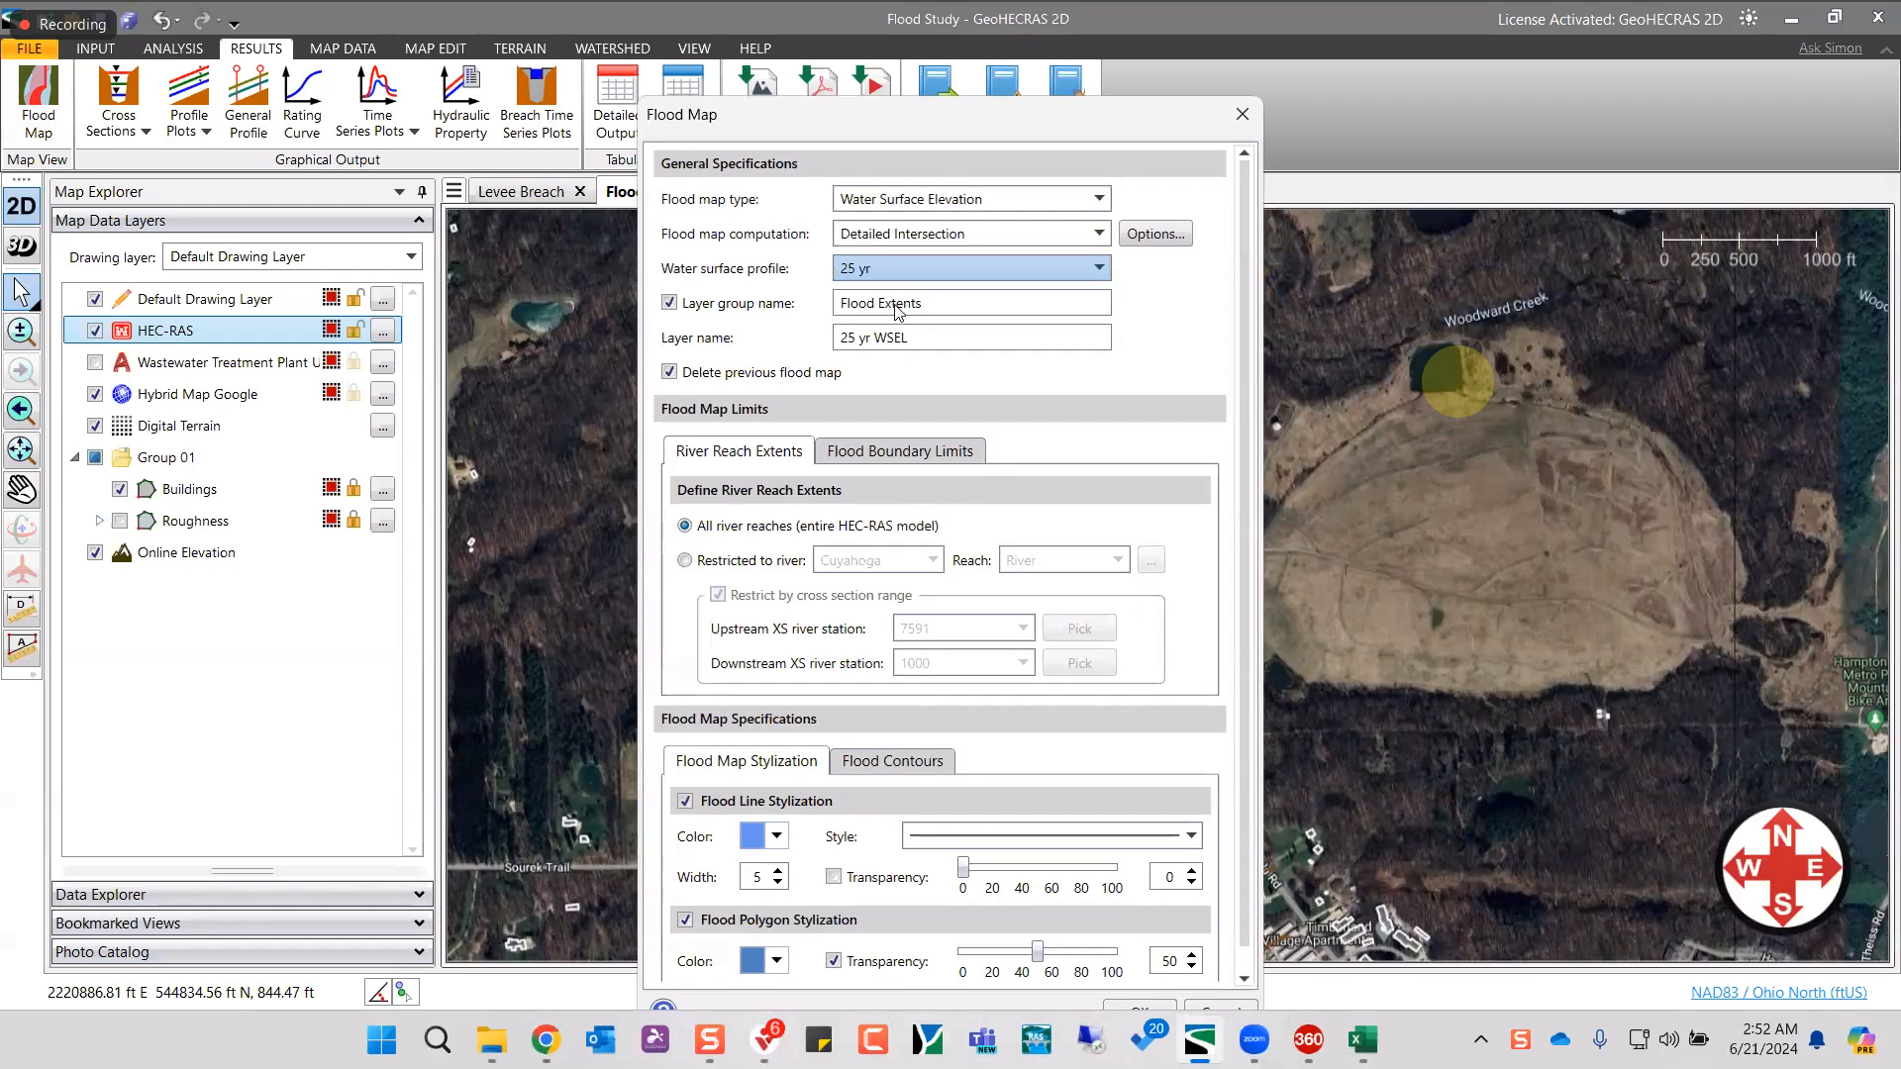
- Set up a water surface elevation flood map for the 100 yr profile, clipping out buildings with the Buildings polygons
left_click(895, 364)
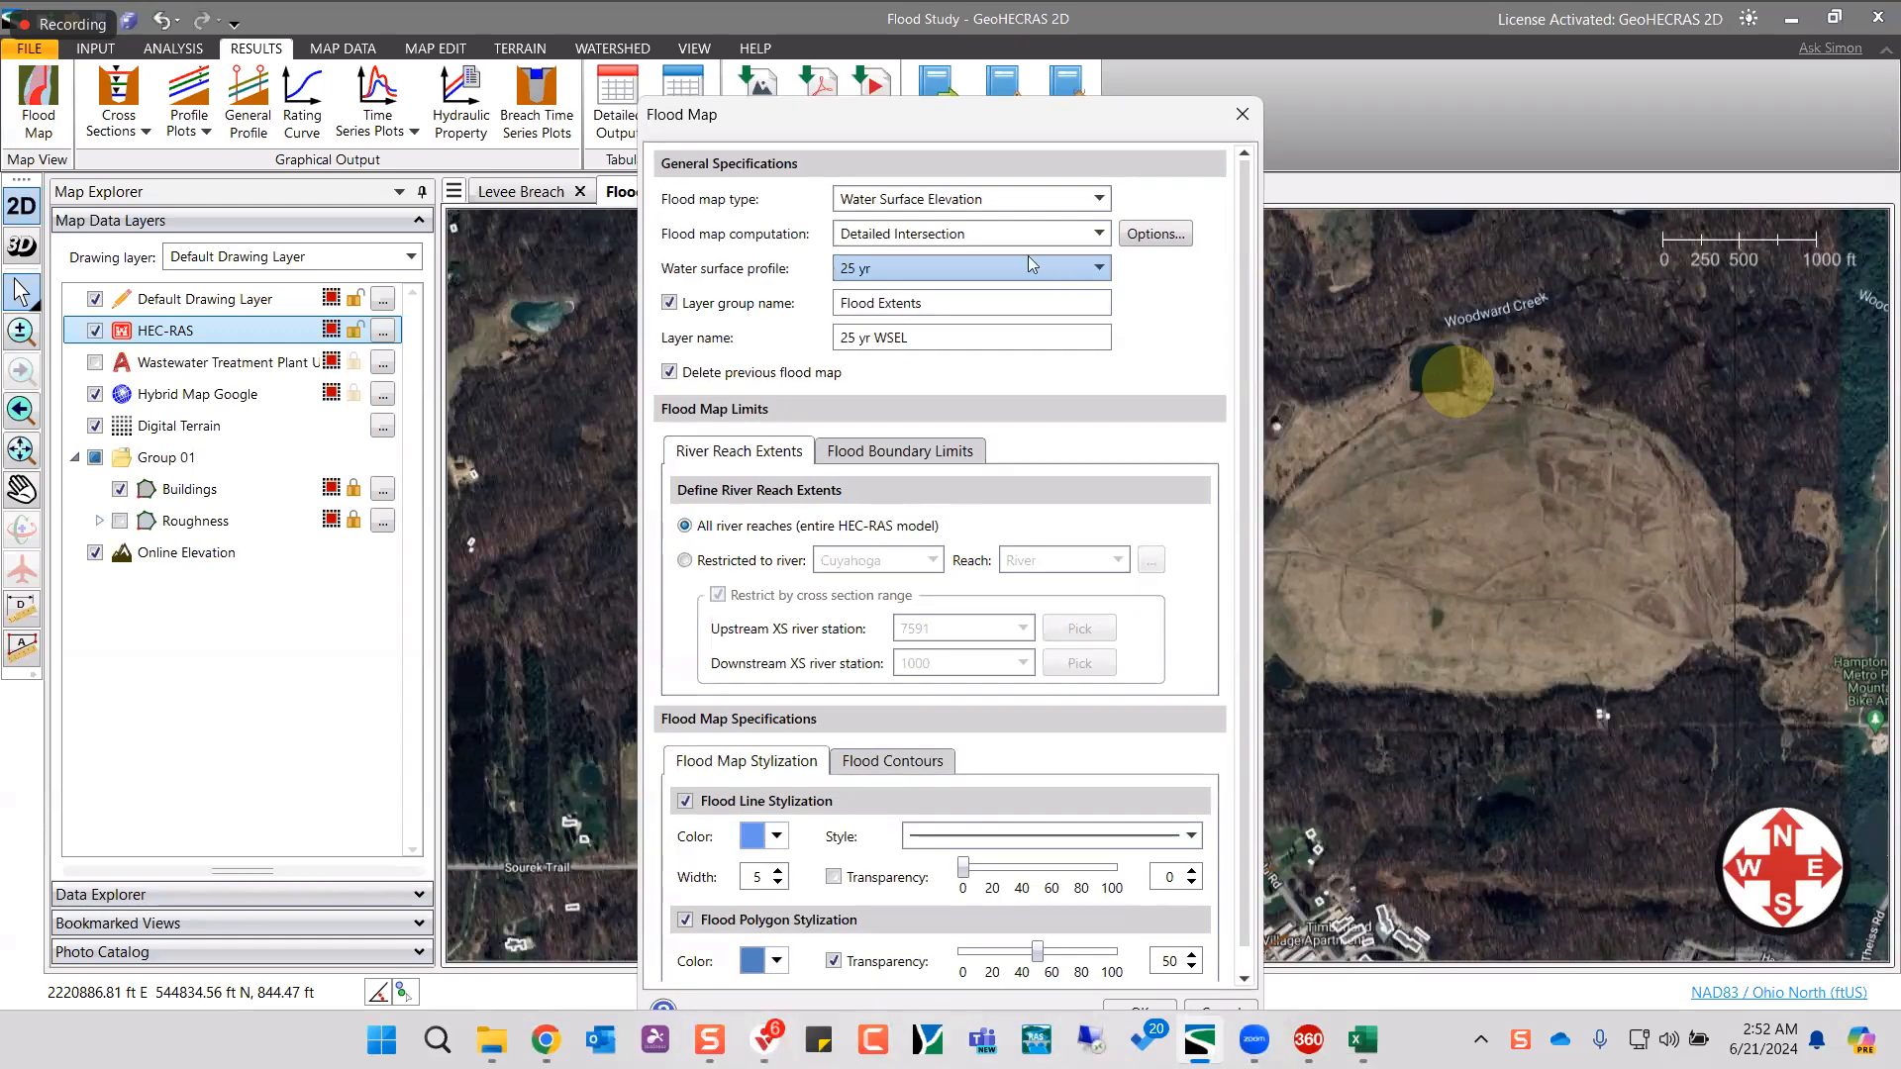
left_click(1151, 235)
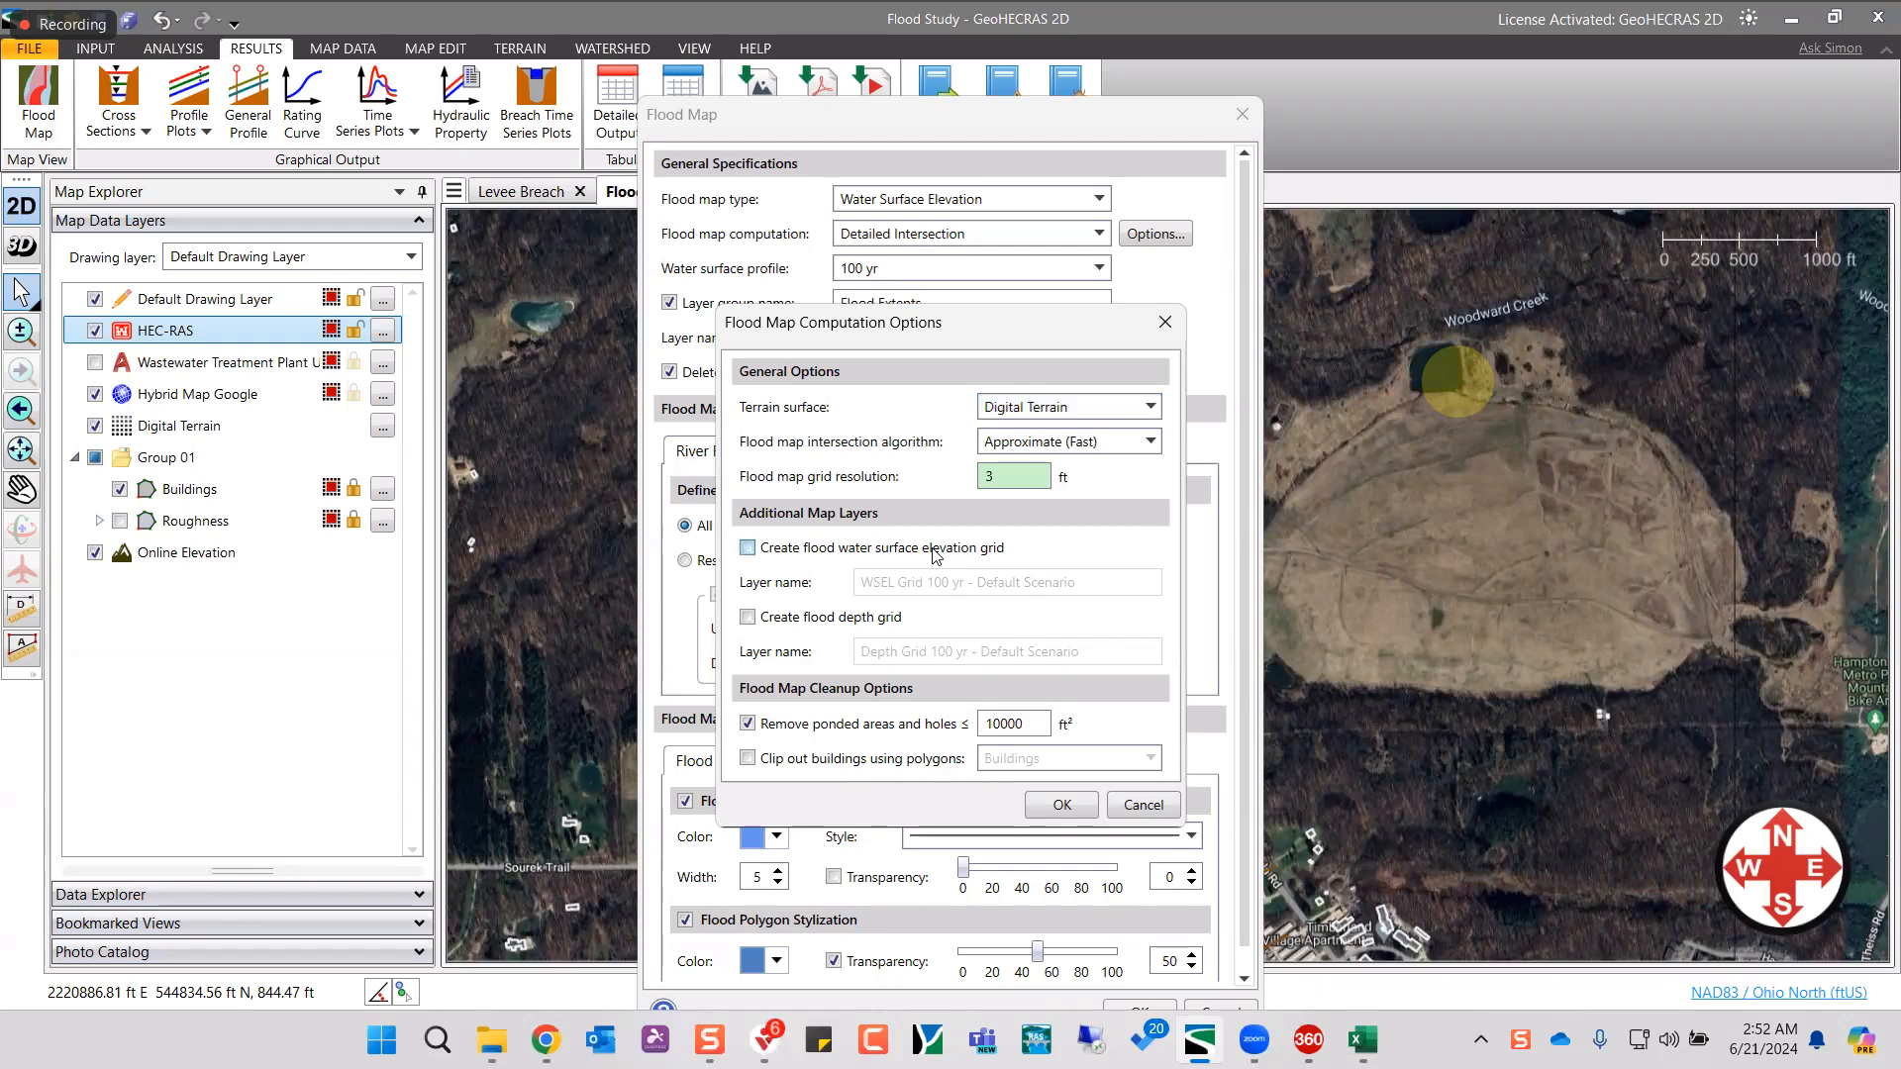
left_click(749, 760)
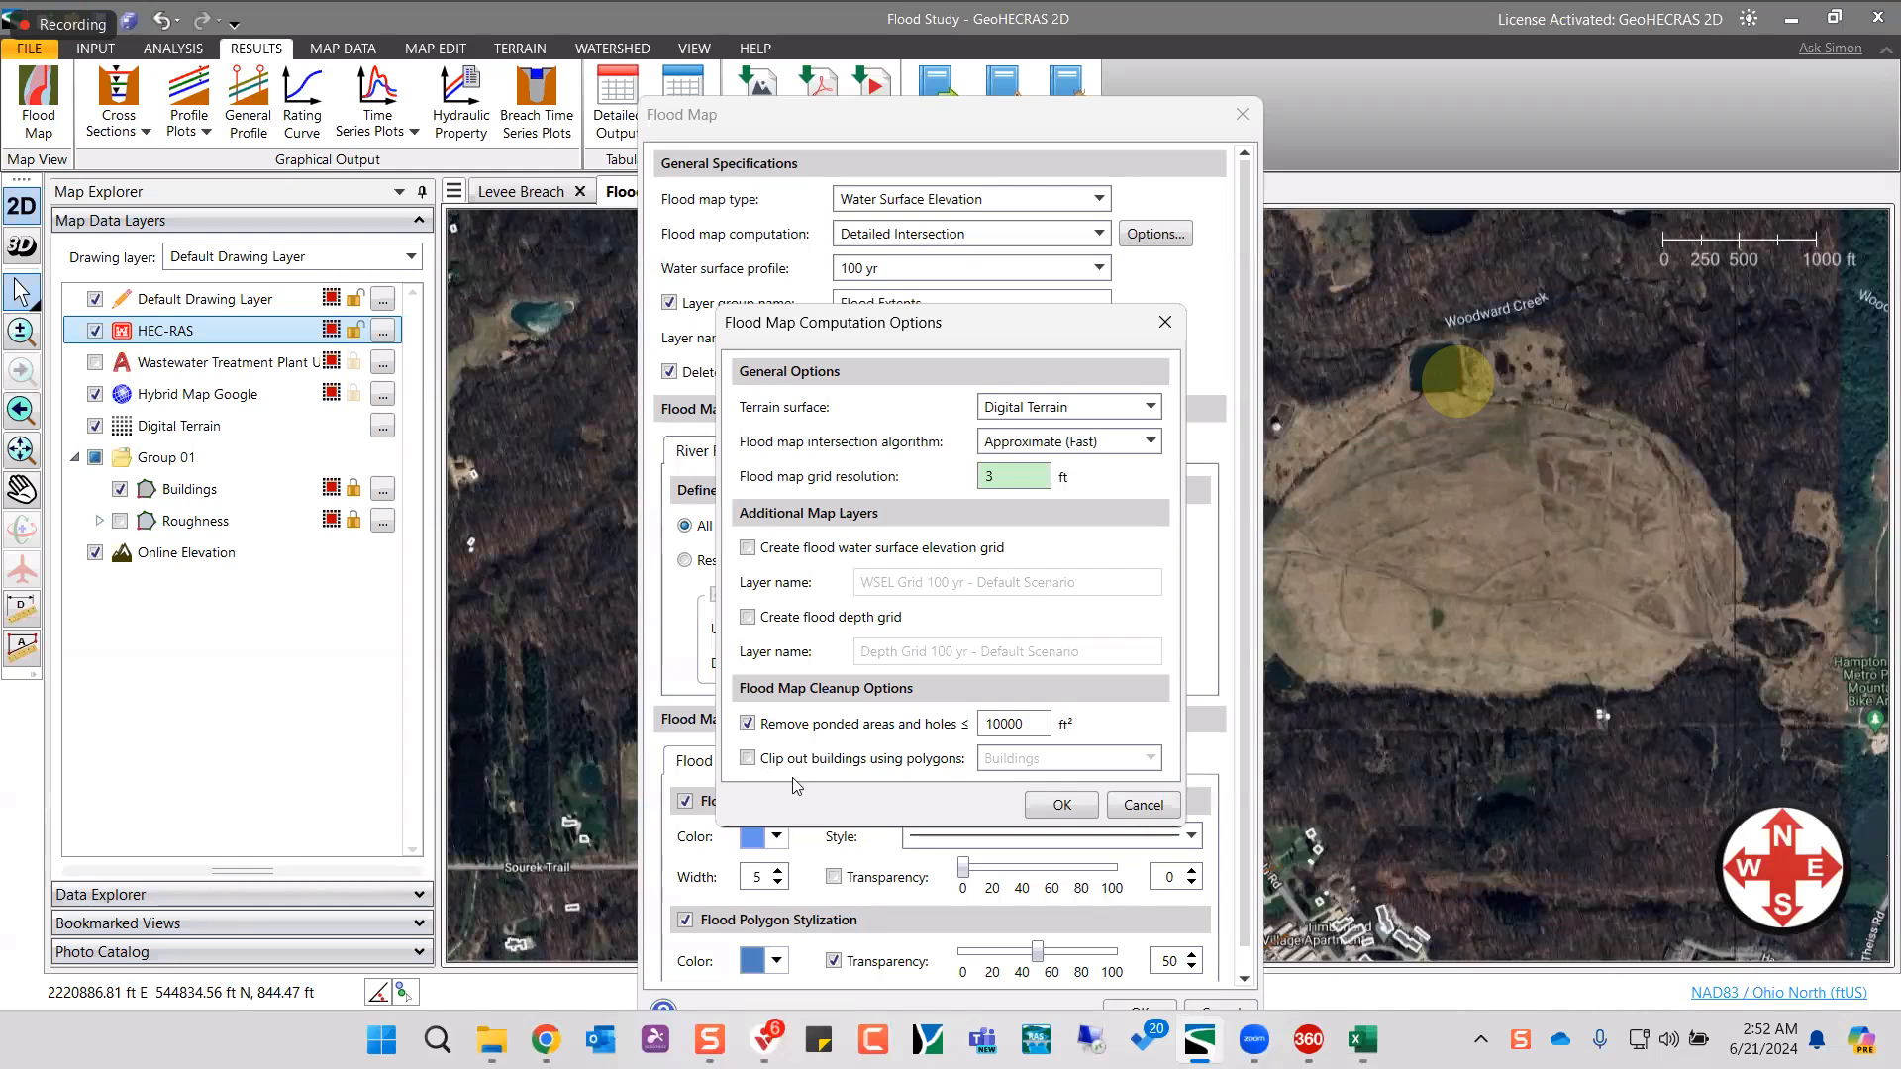
left_click(1062, 805)
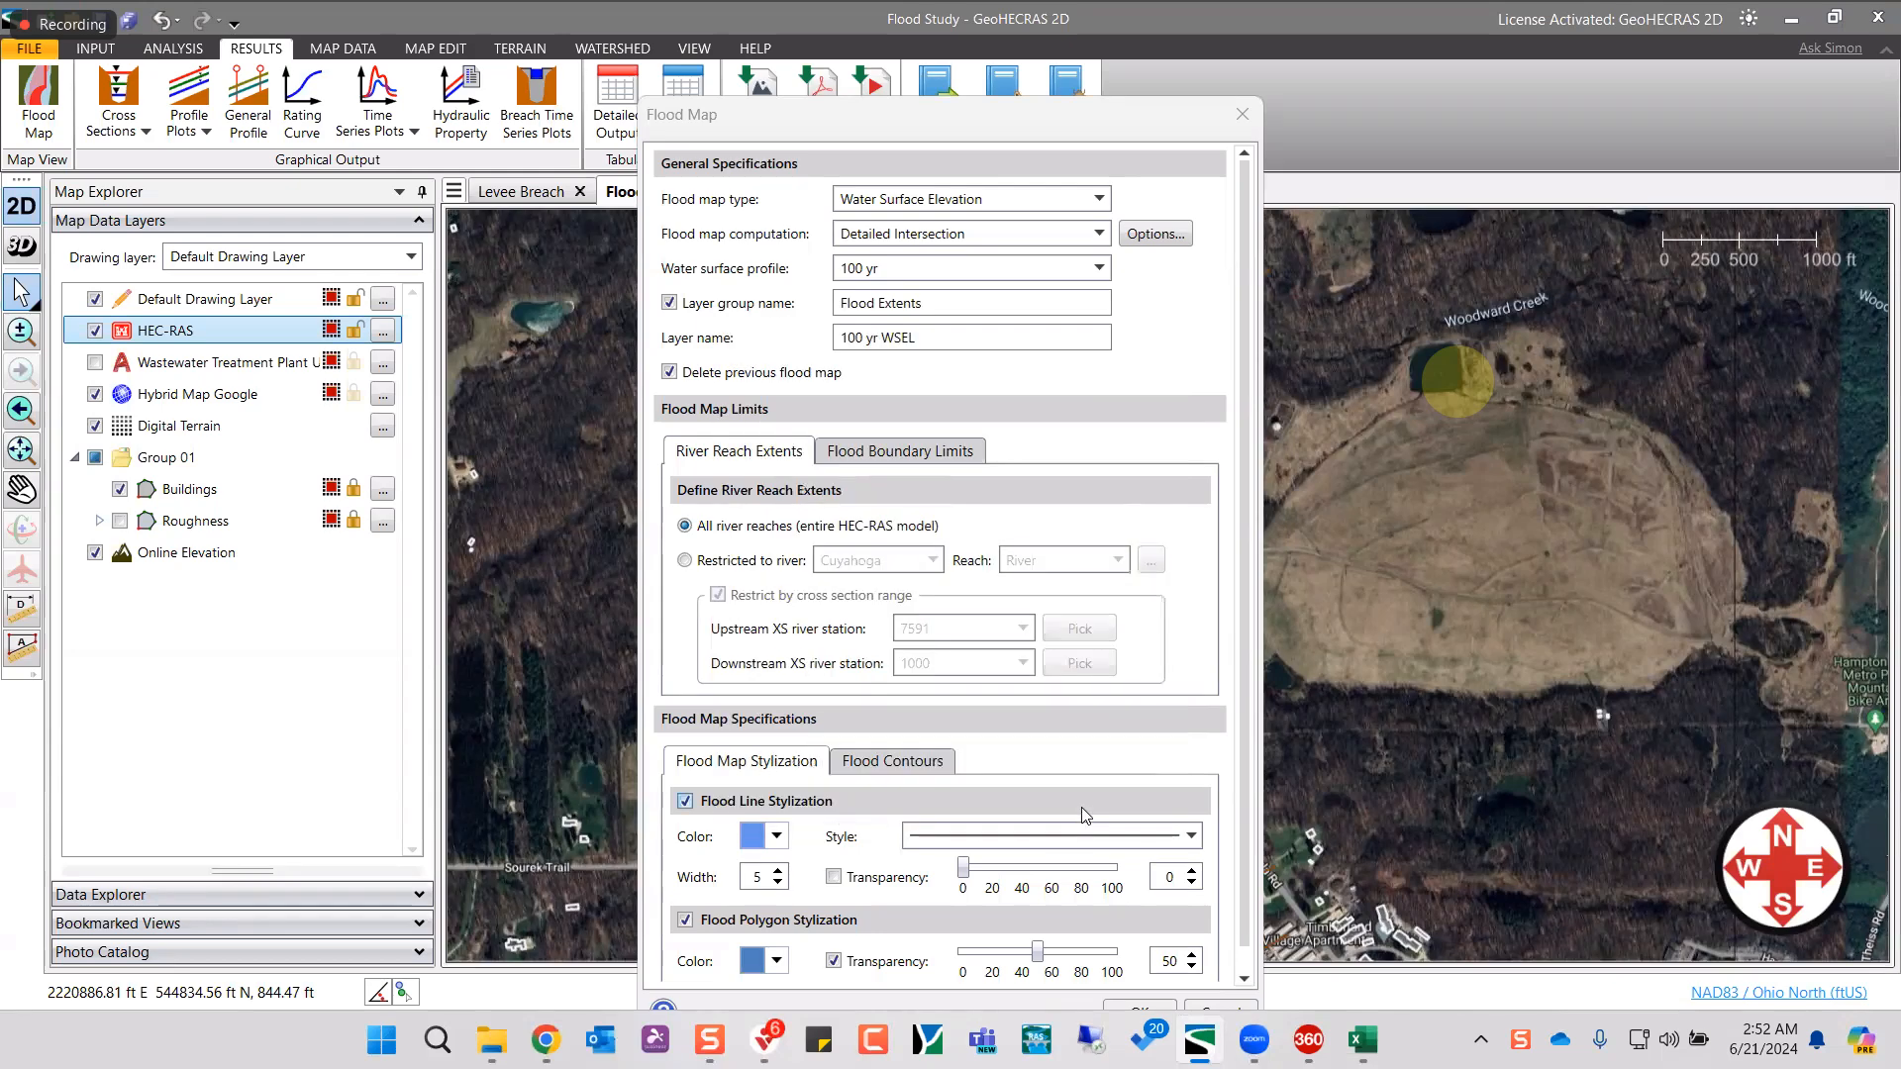
- Set the flood line color to black in the flood map stylization and look over the flood polygon color choices
left_click(1007, 848)
left_click(792, 854)
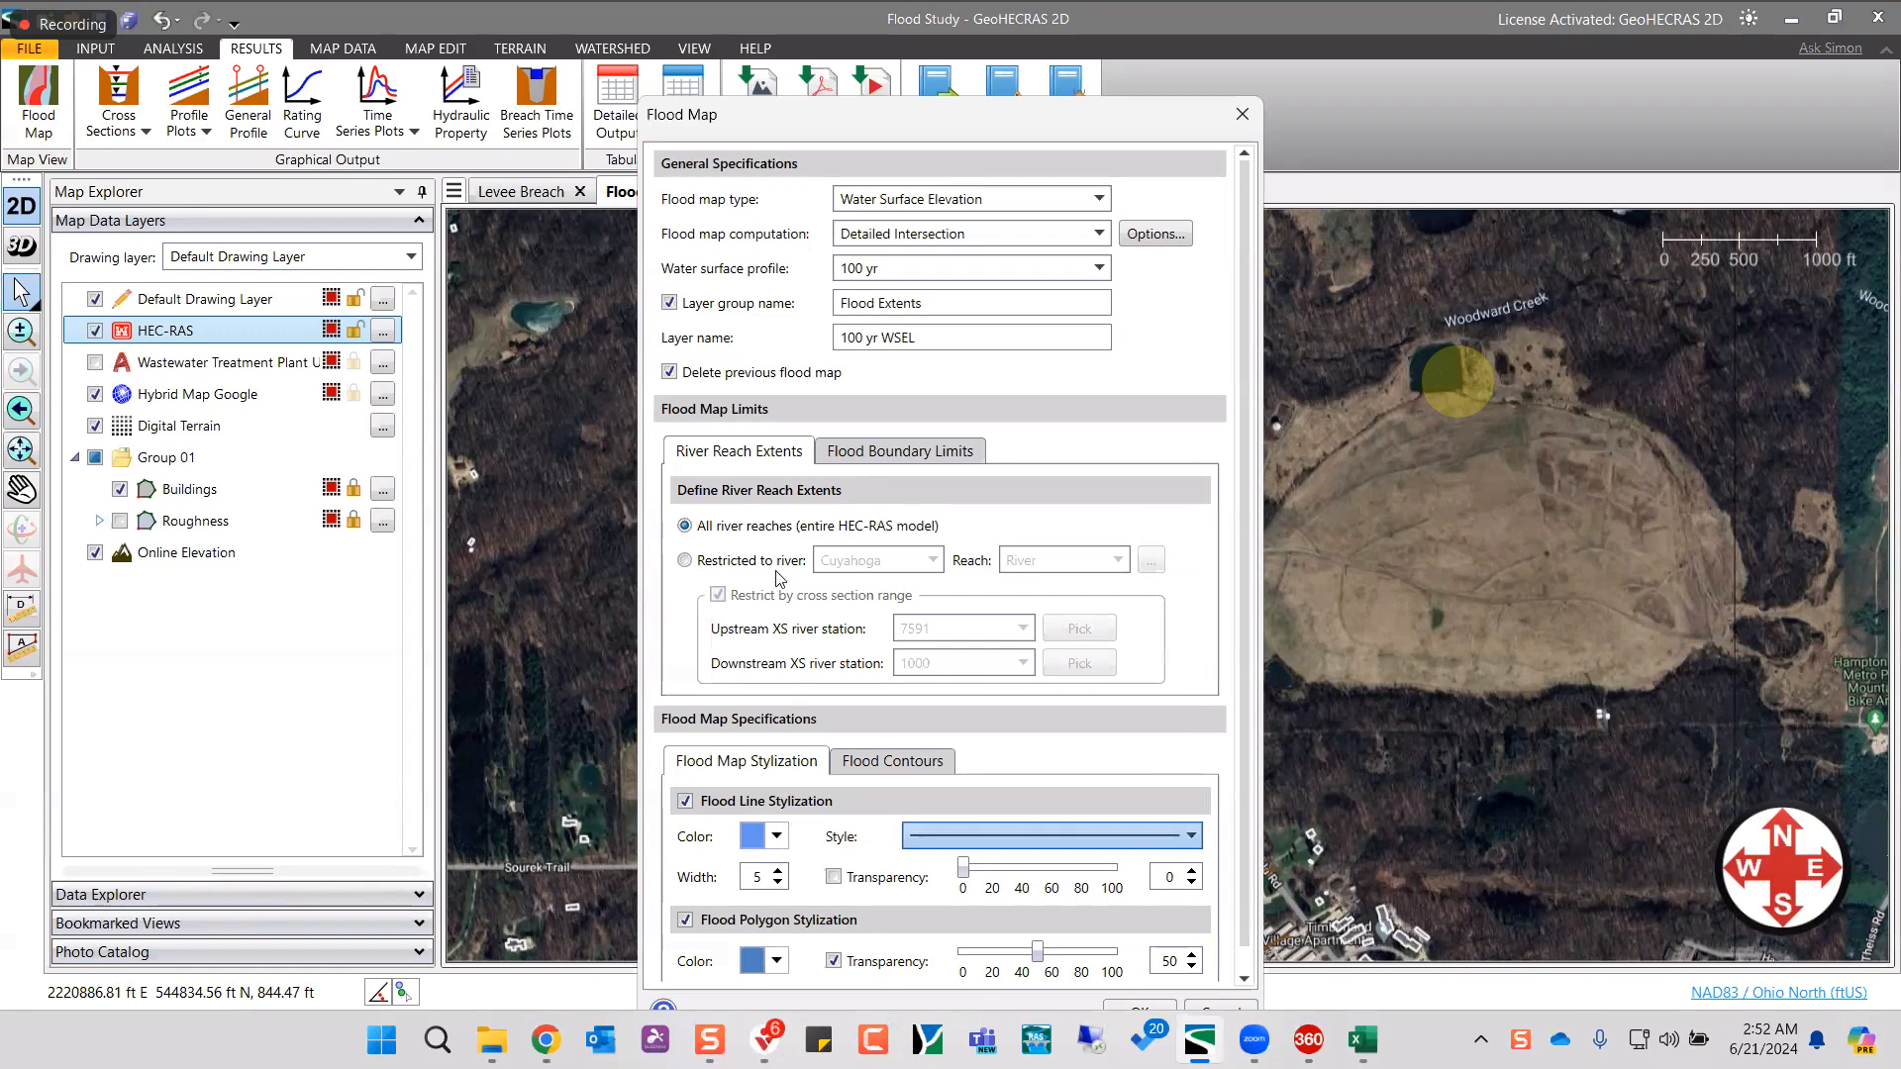
left_click(777, 837)
left_click(888, 768)
scroll(792, 927, "down", 1)
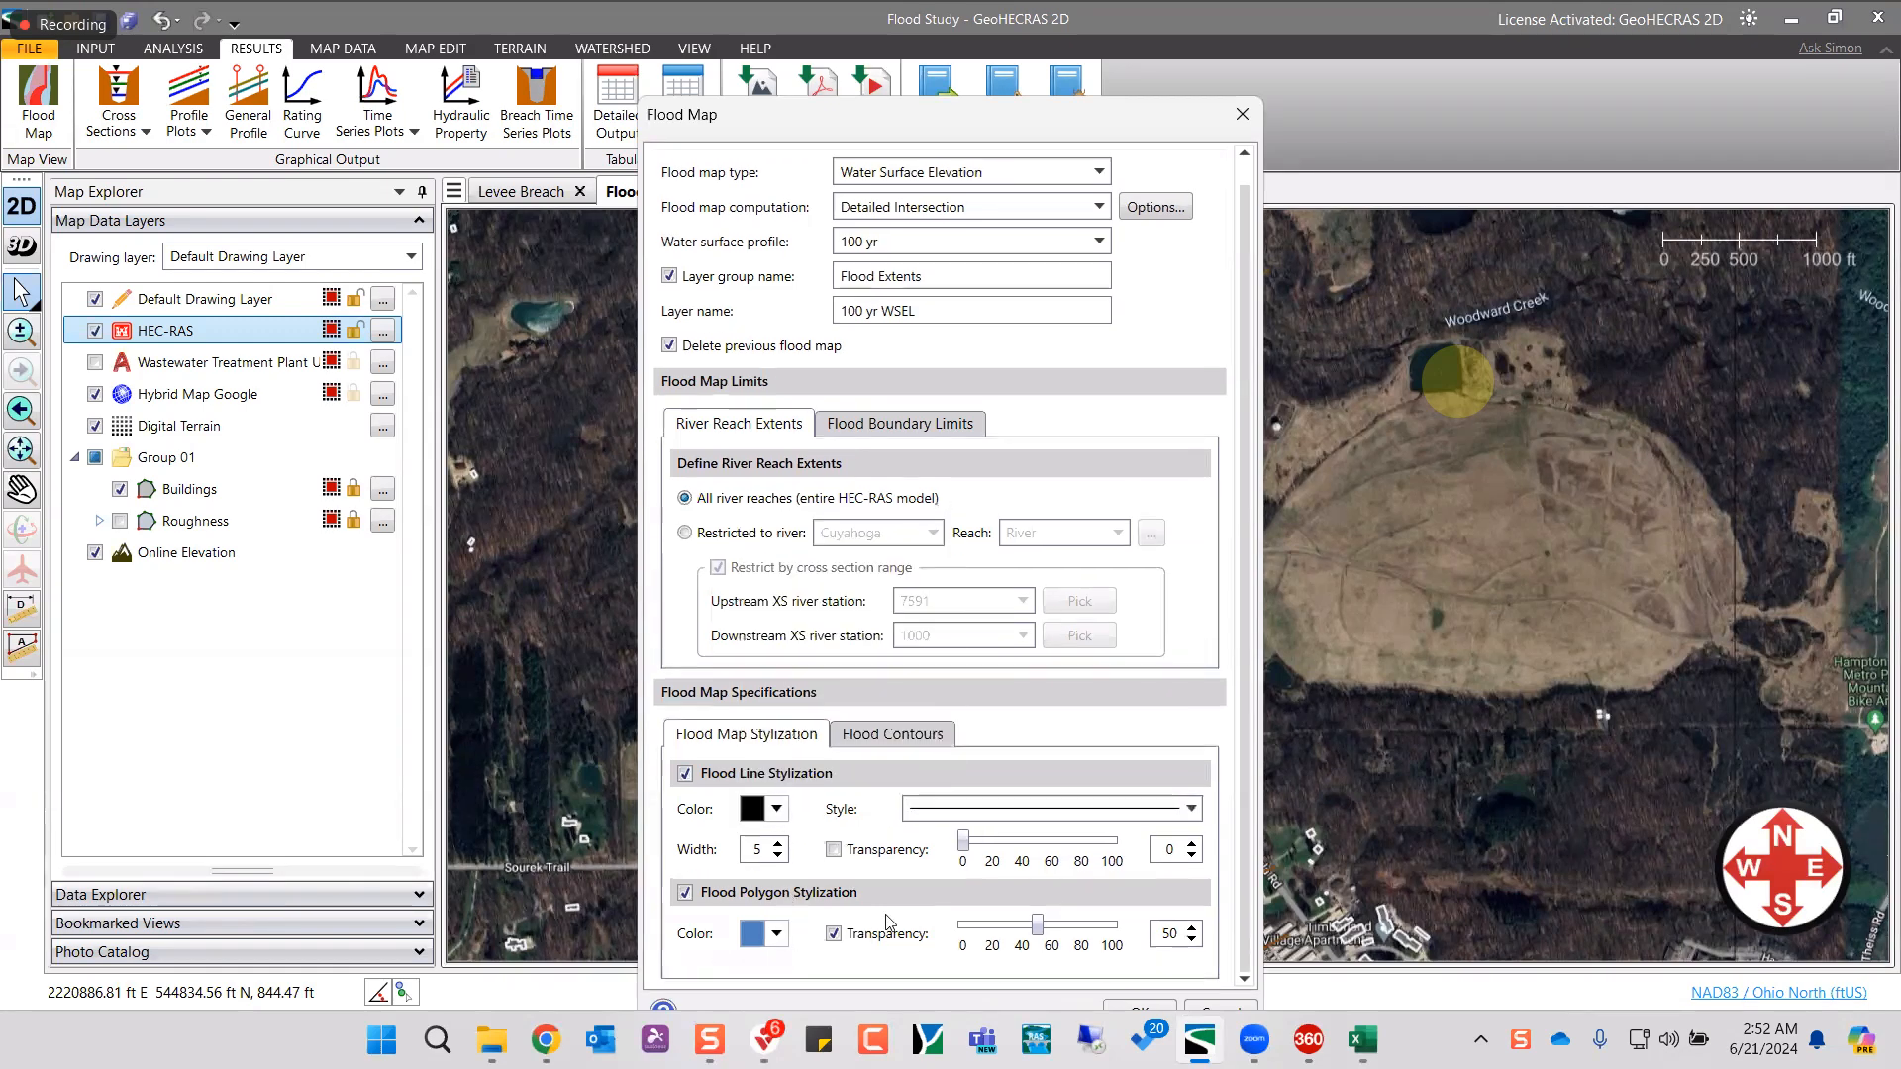
left_click(777, 934)
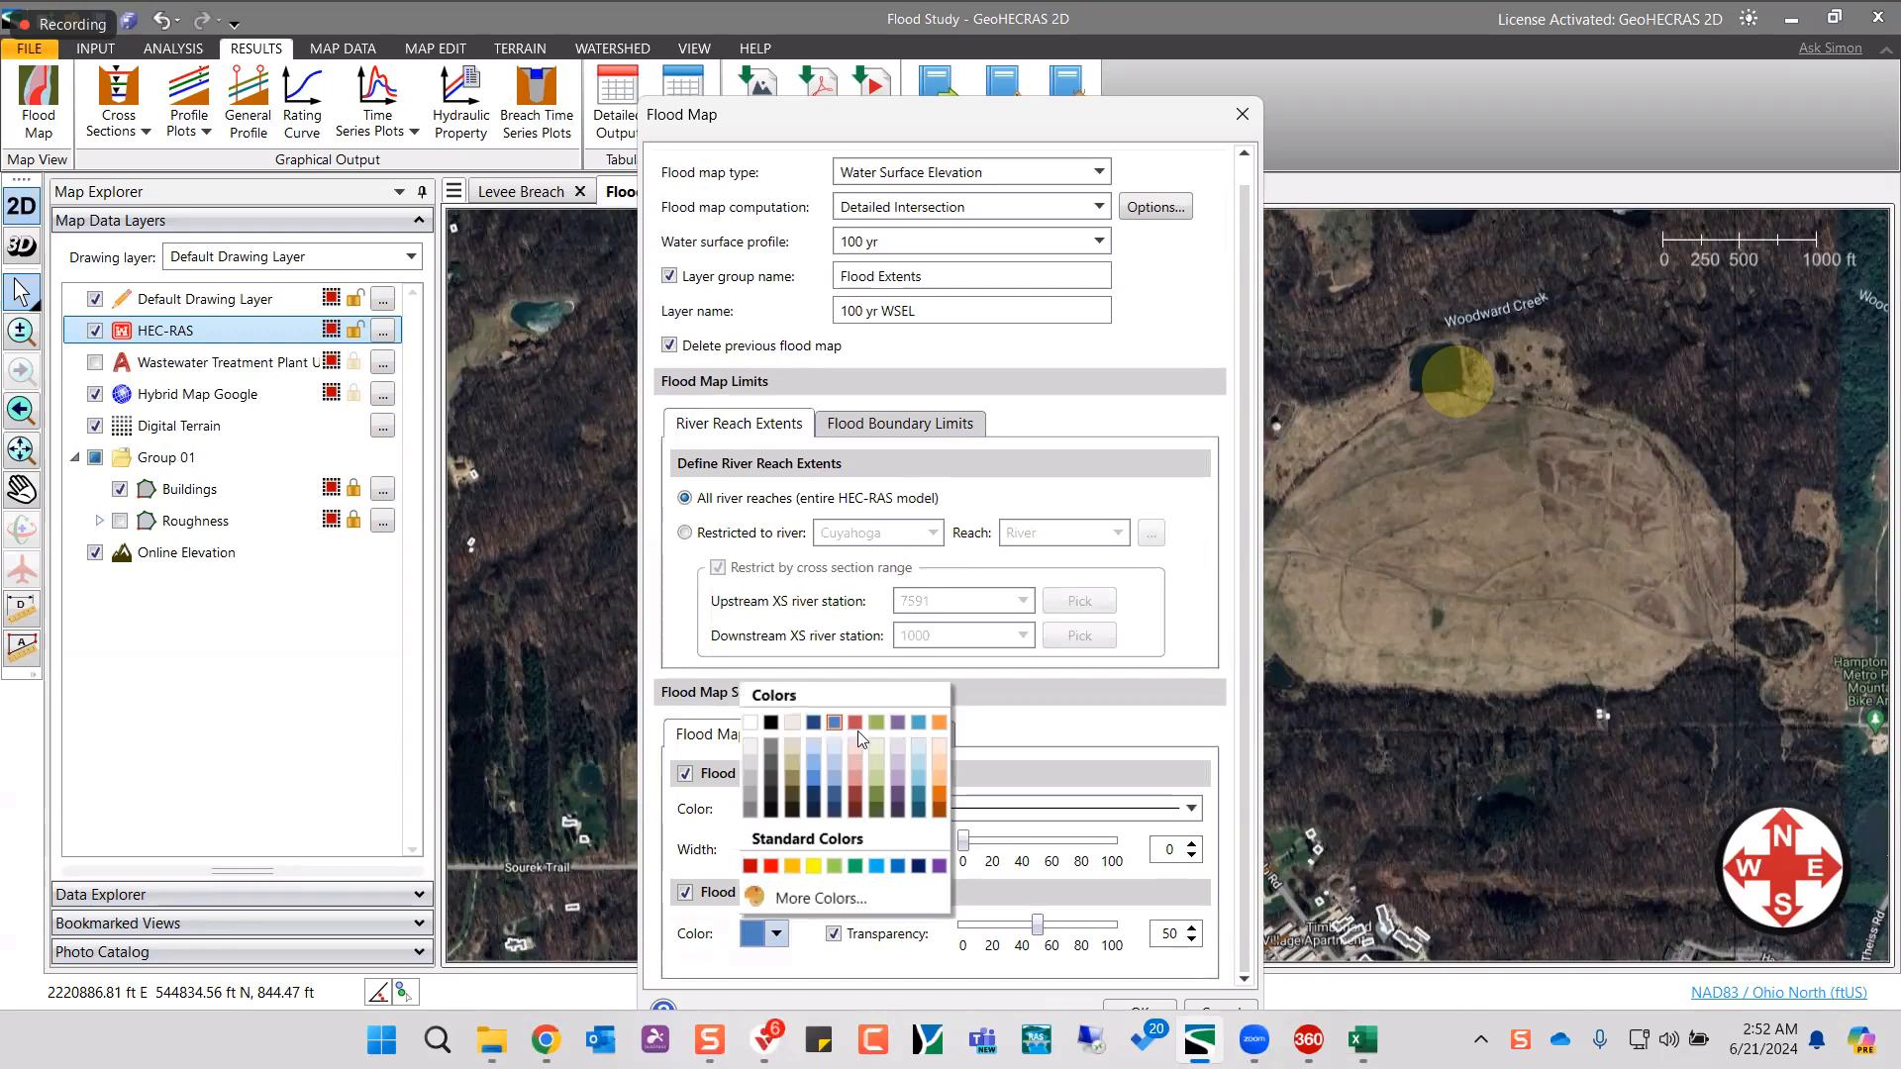
left_click(693, 776)
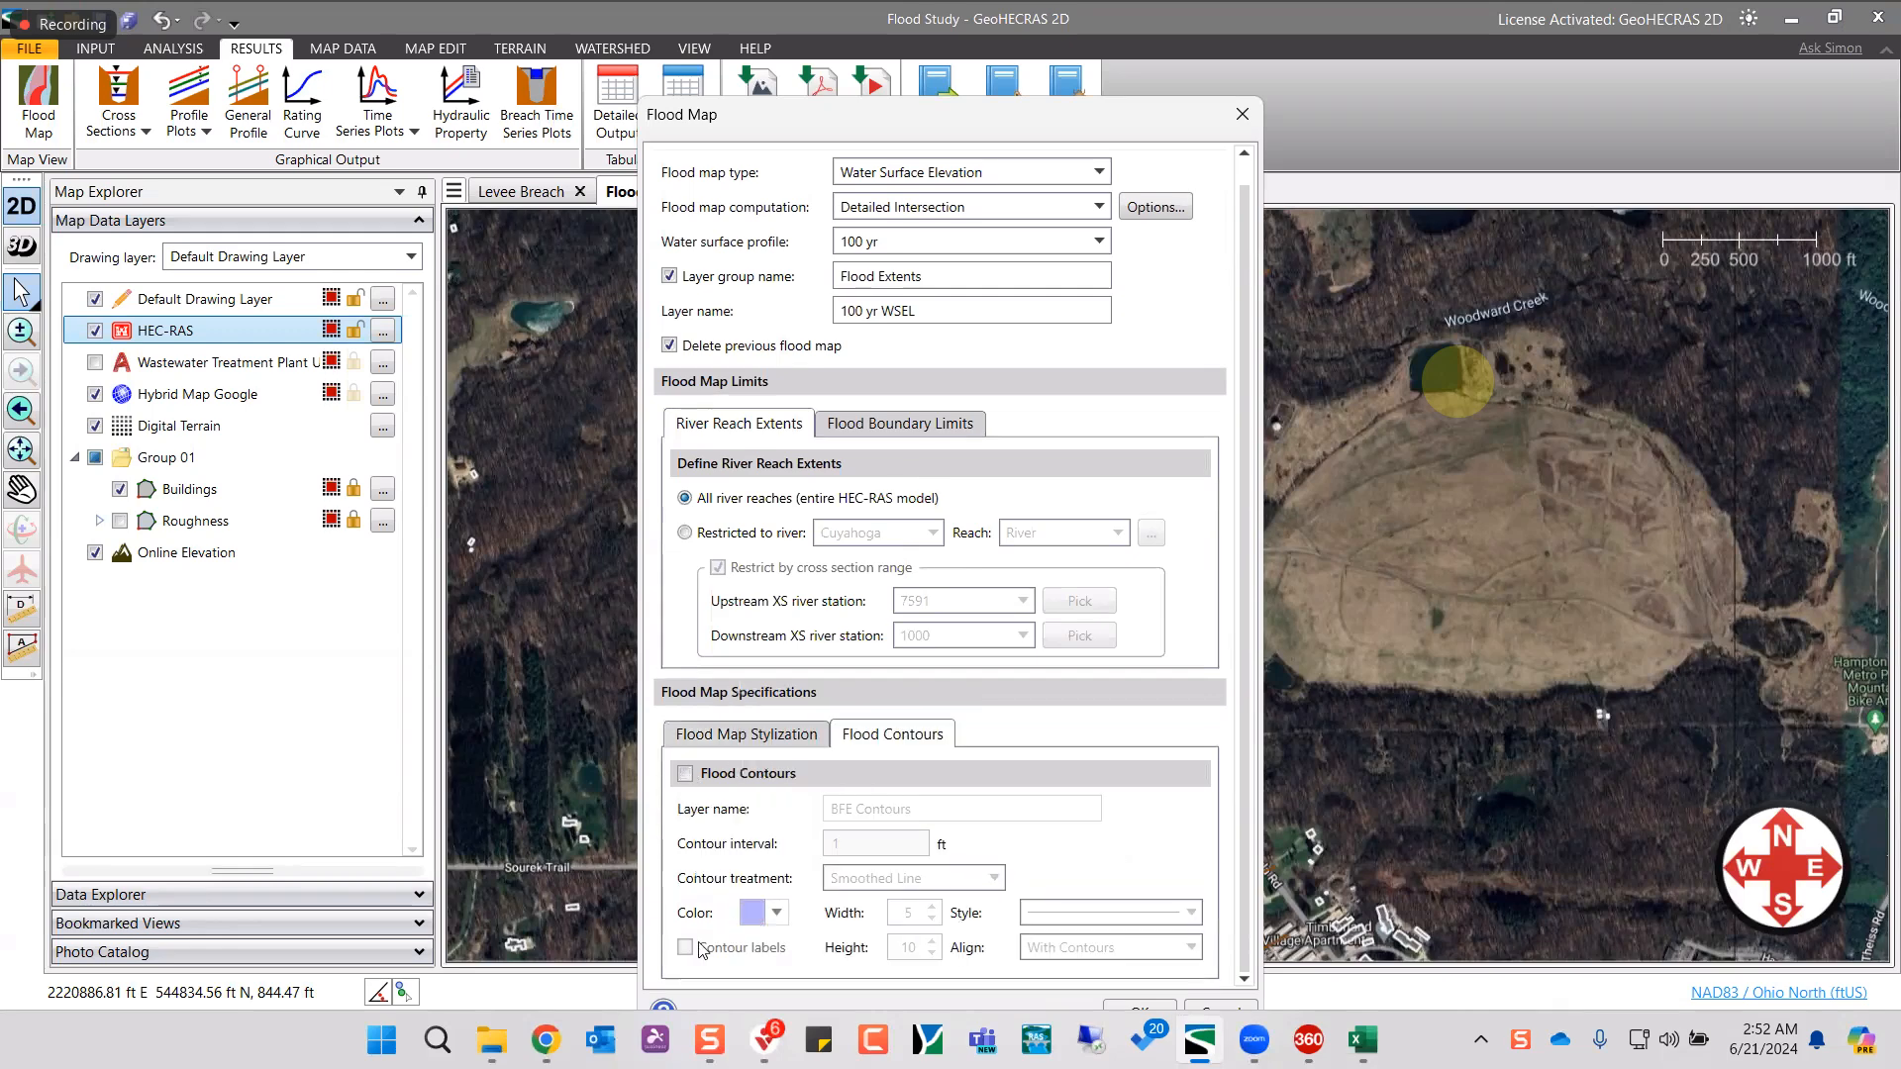
- Enable flood contours with contour labels at a 1 ft interval in the BFE Contours layer and generate the 100 yr flood map
left_click(685, 774)
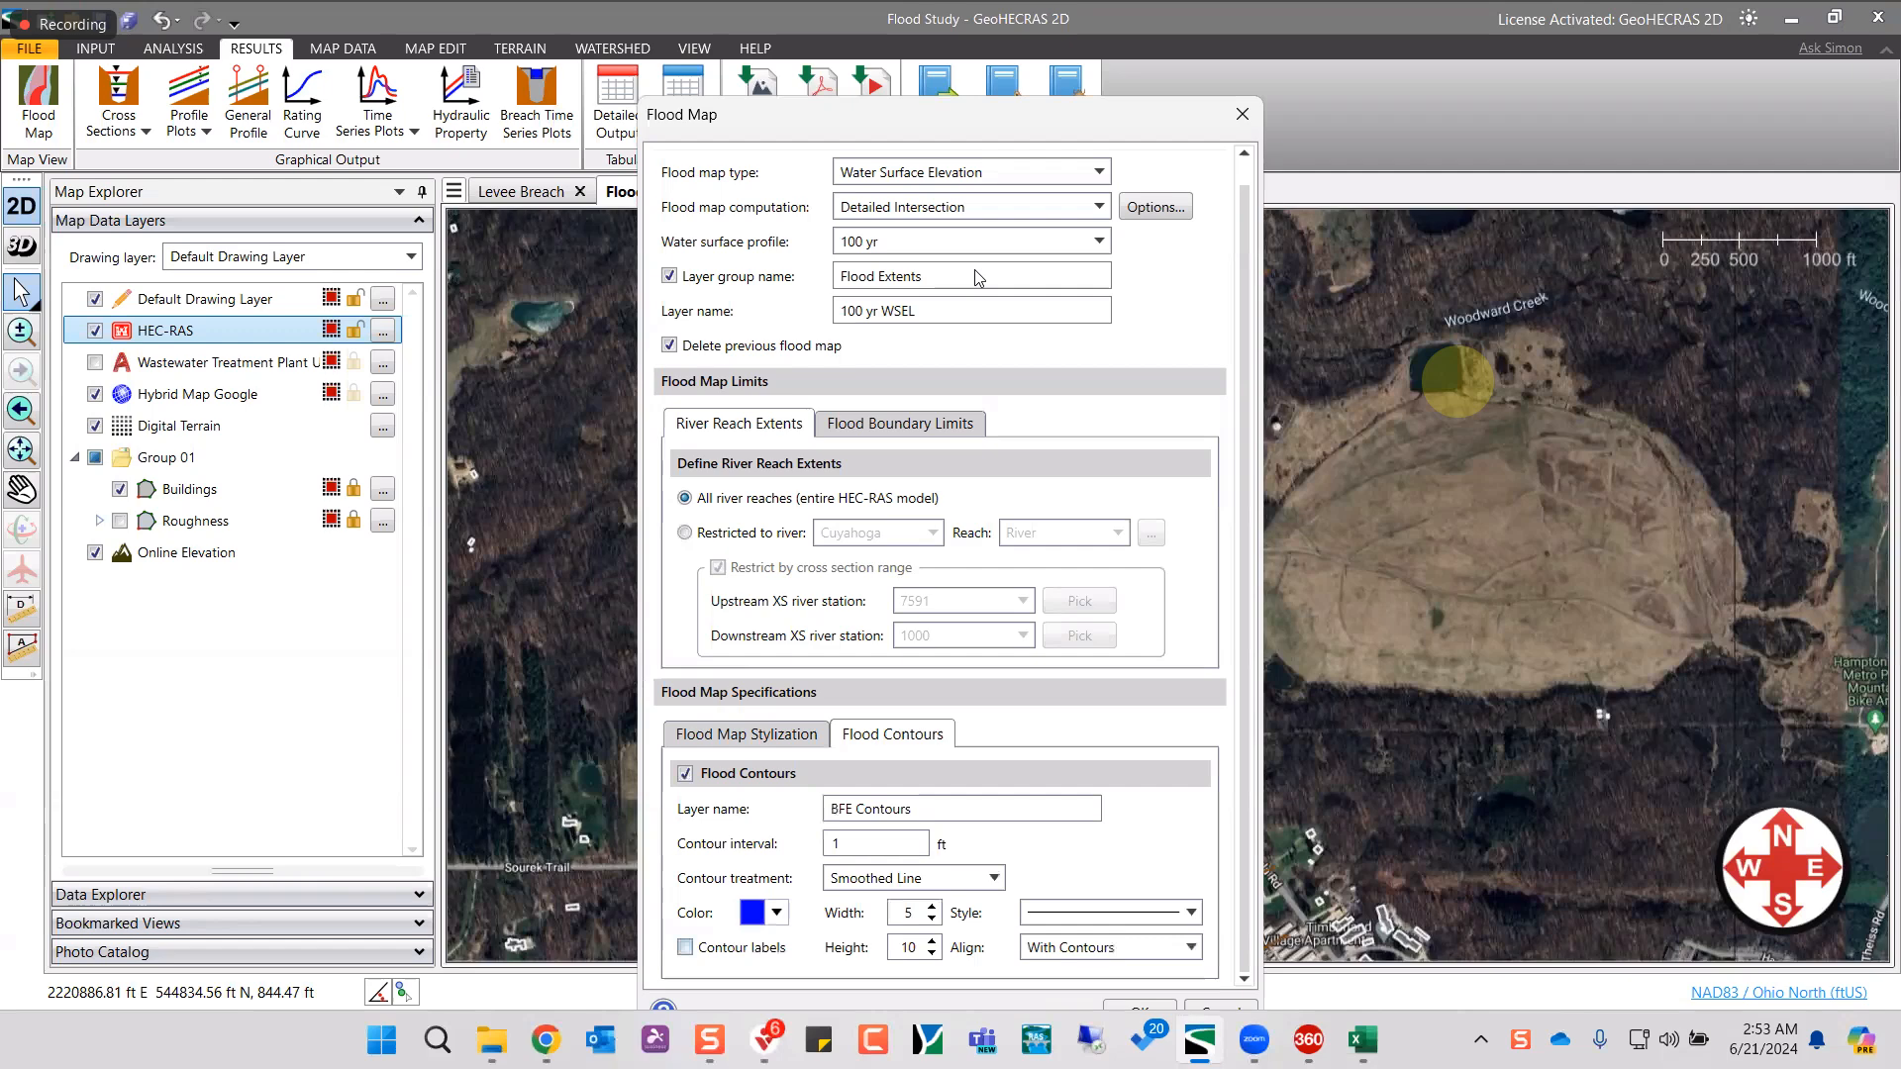
left_click(685, 947)
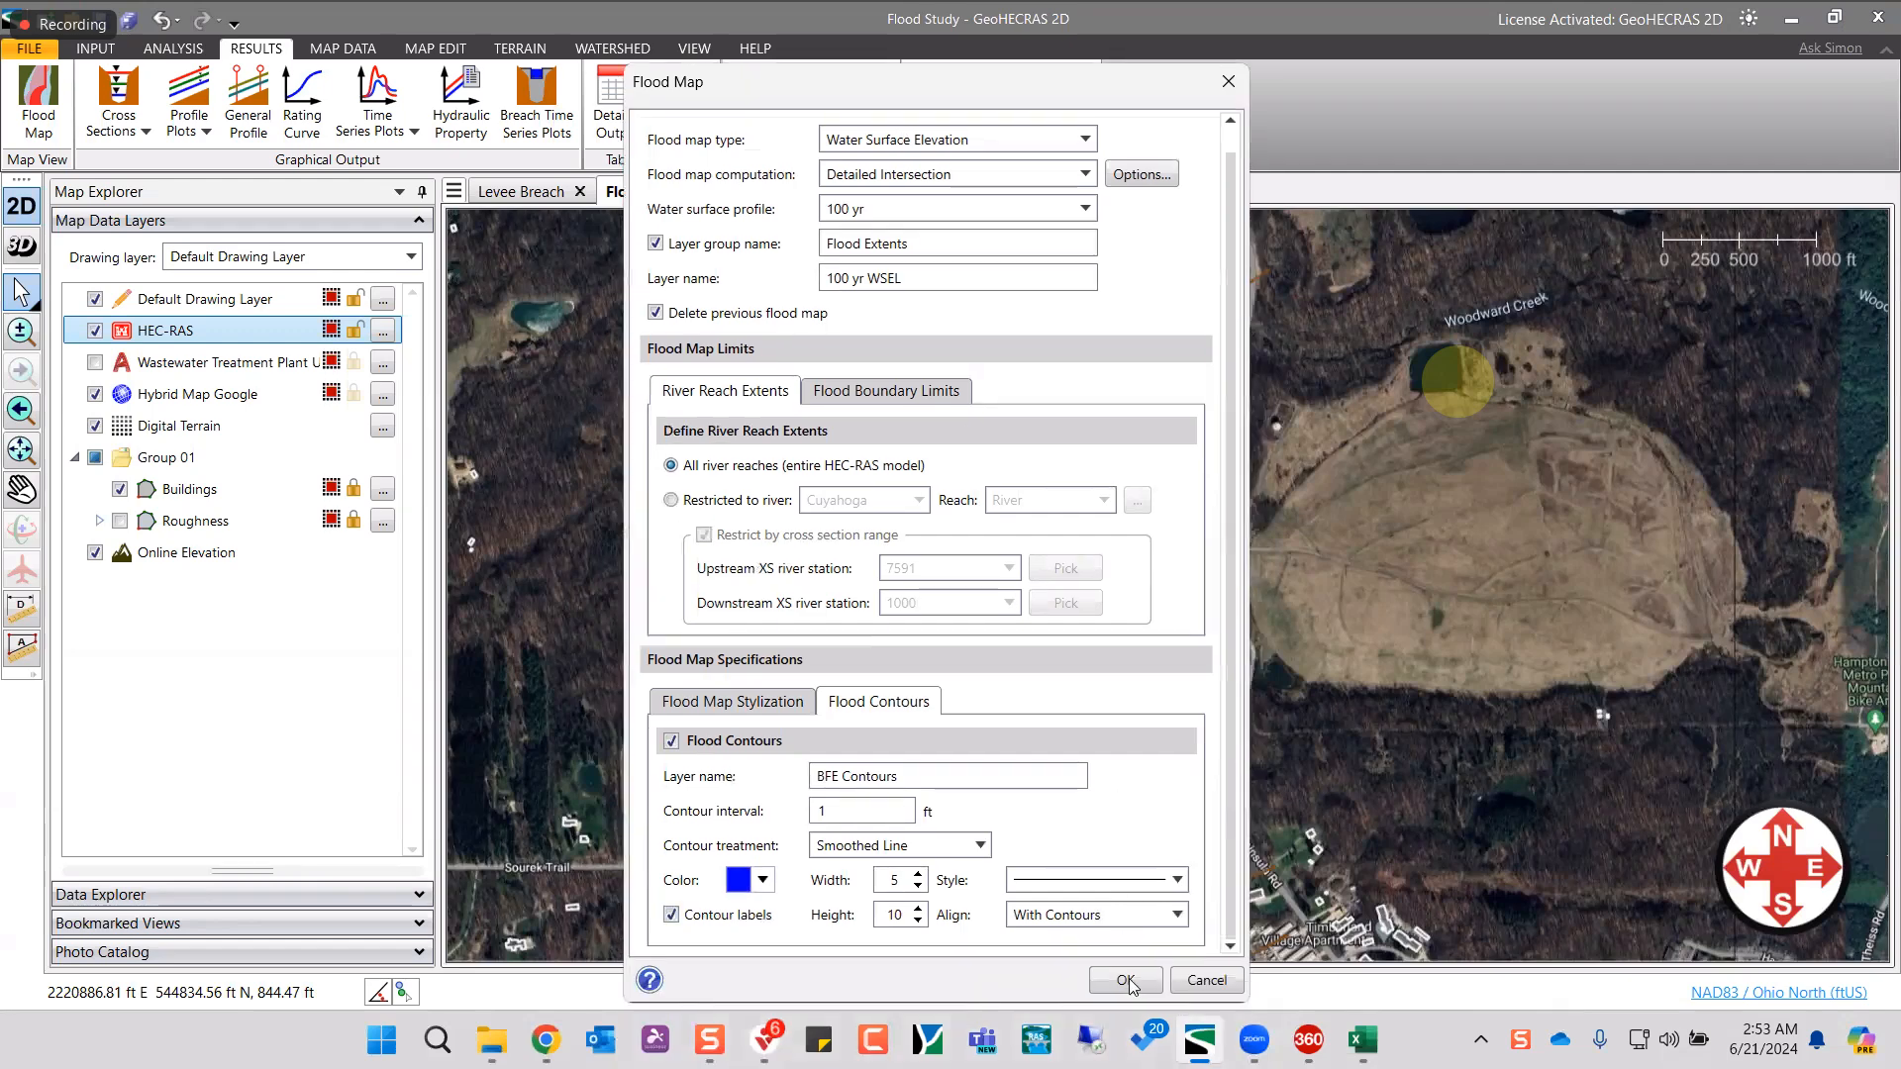
left_click(1126, 979)
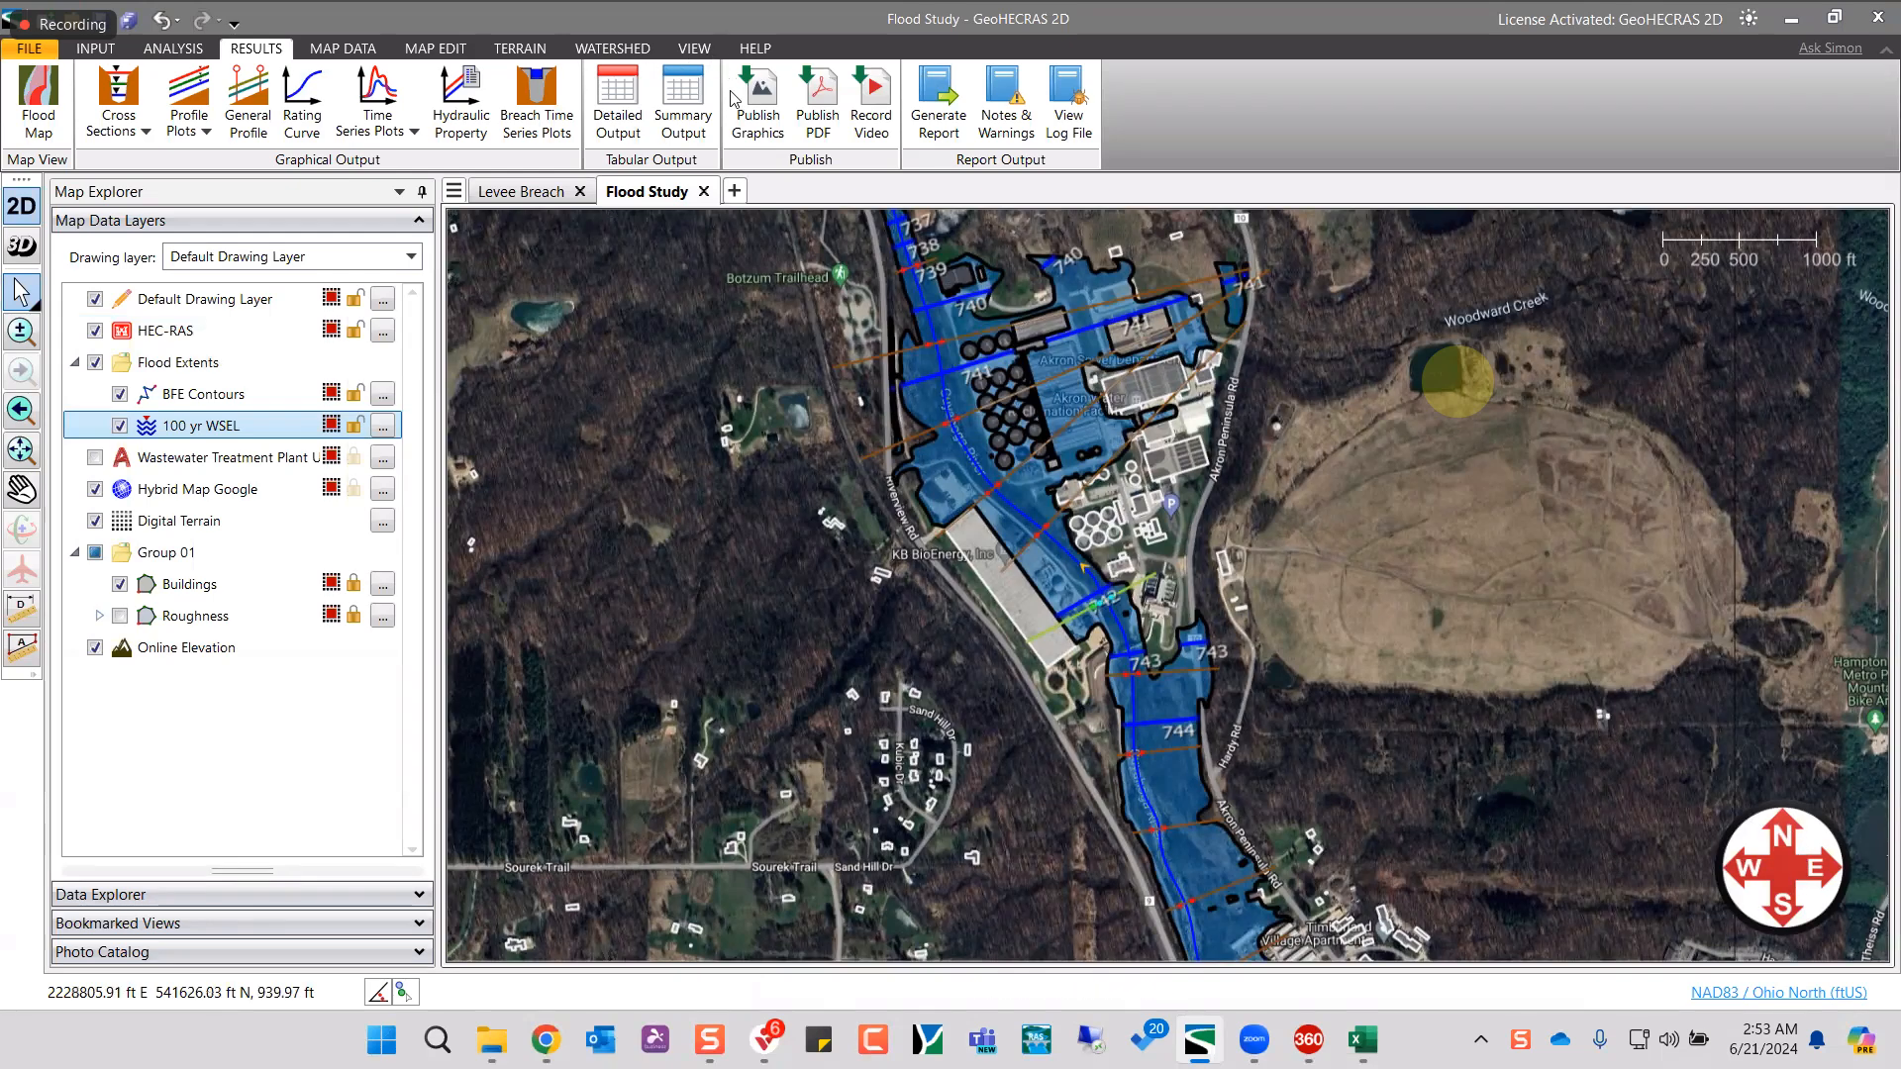
- Change the map compass to the gray style with the thick black ring at medium size
left_click(694, 48)
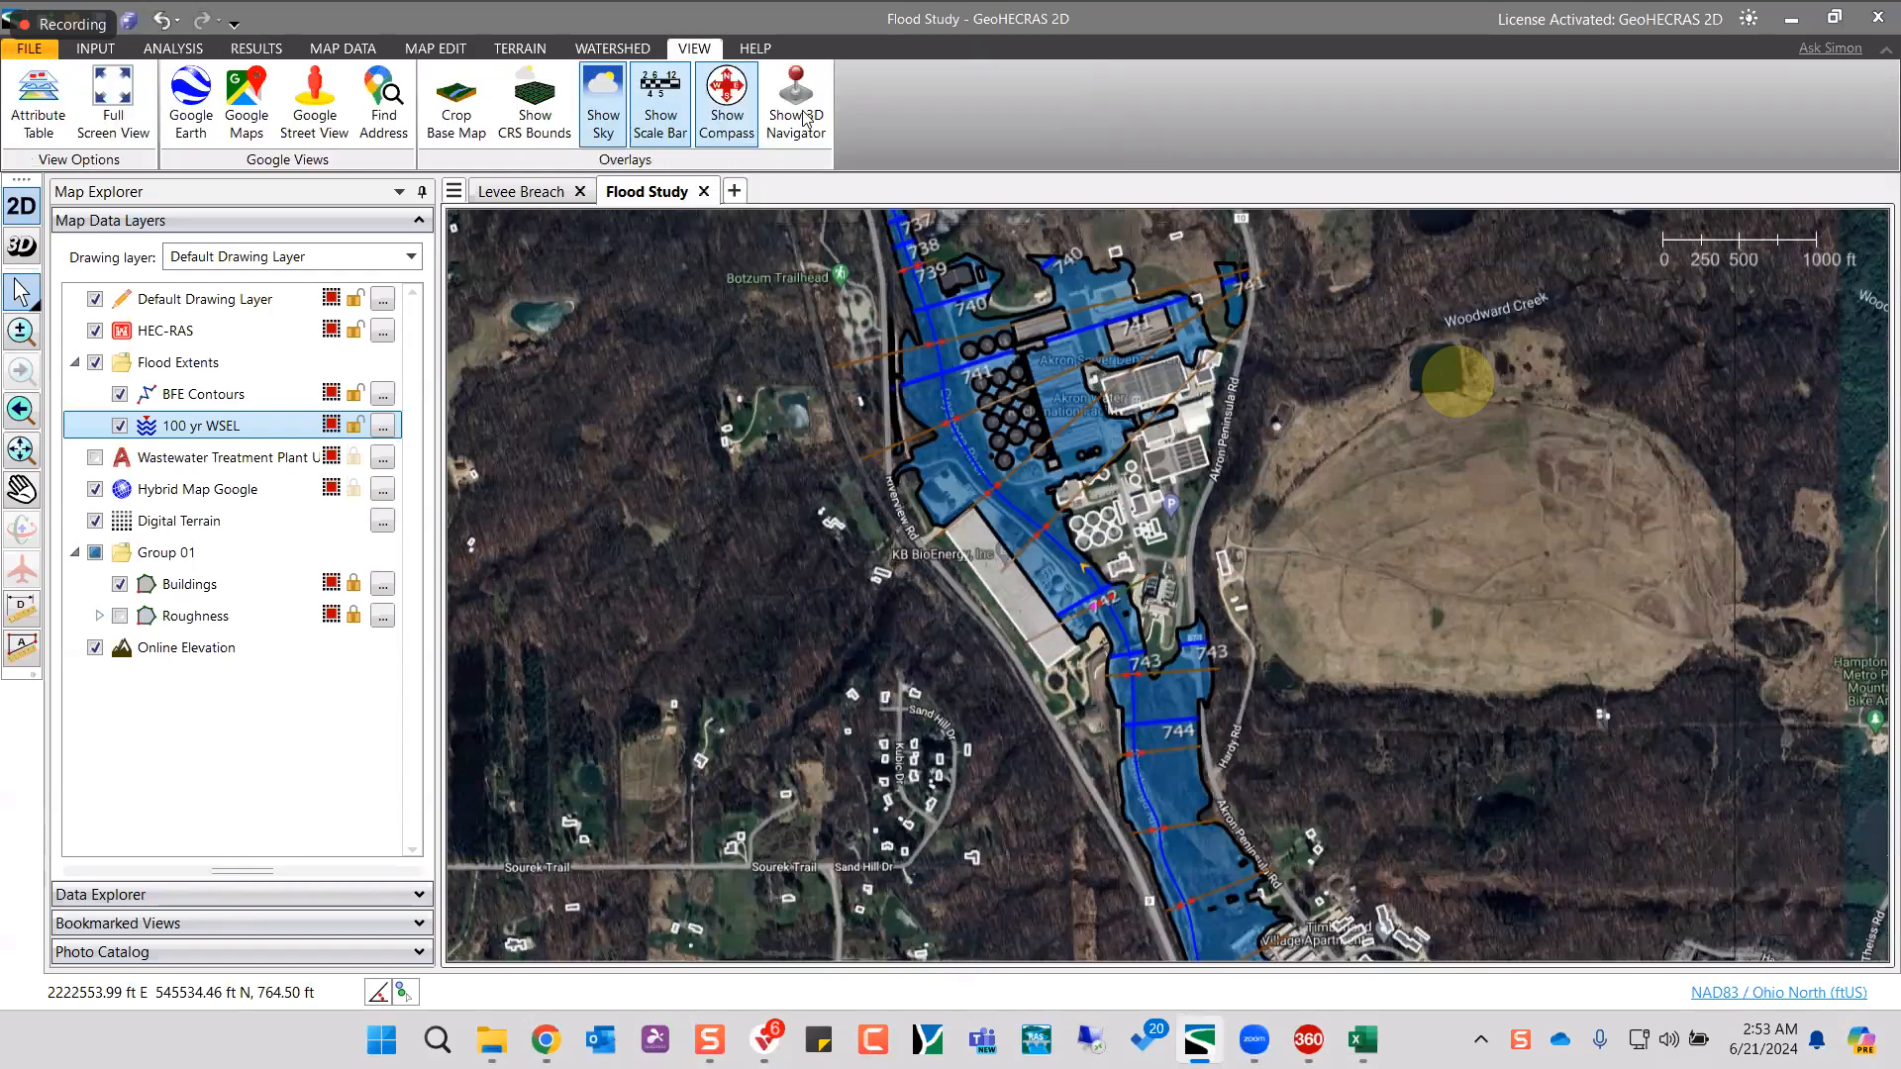
left_click(726, 99)
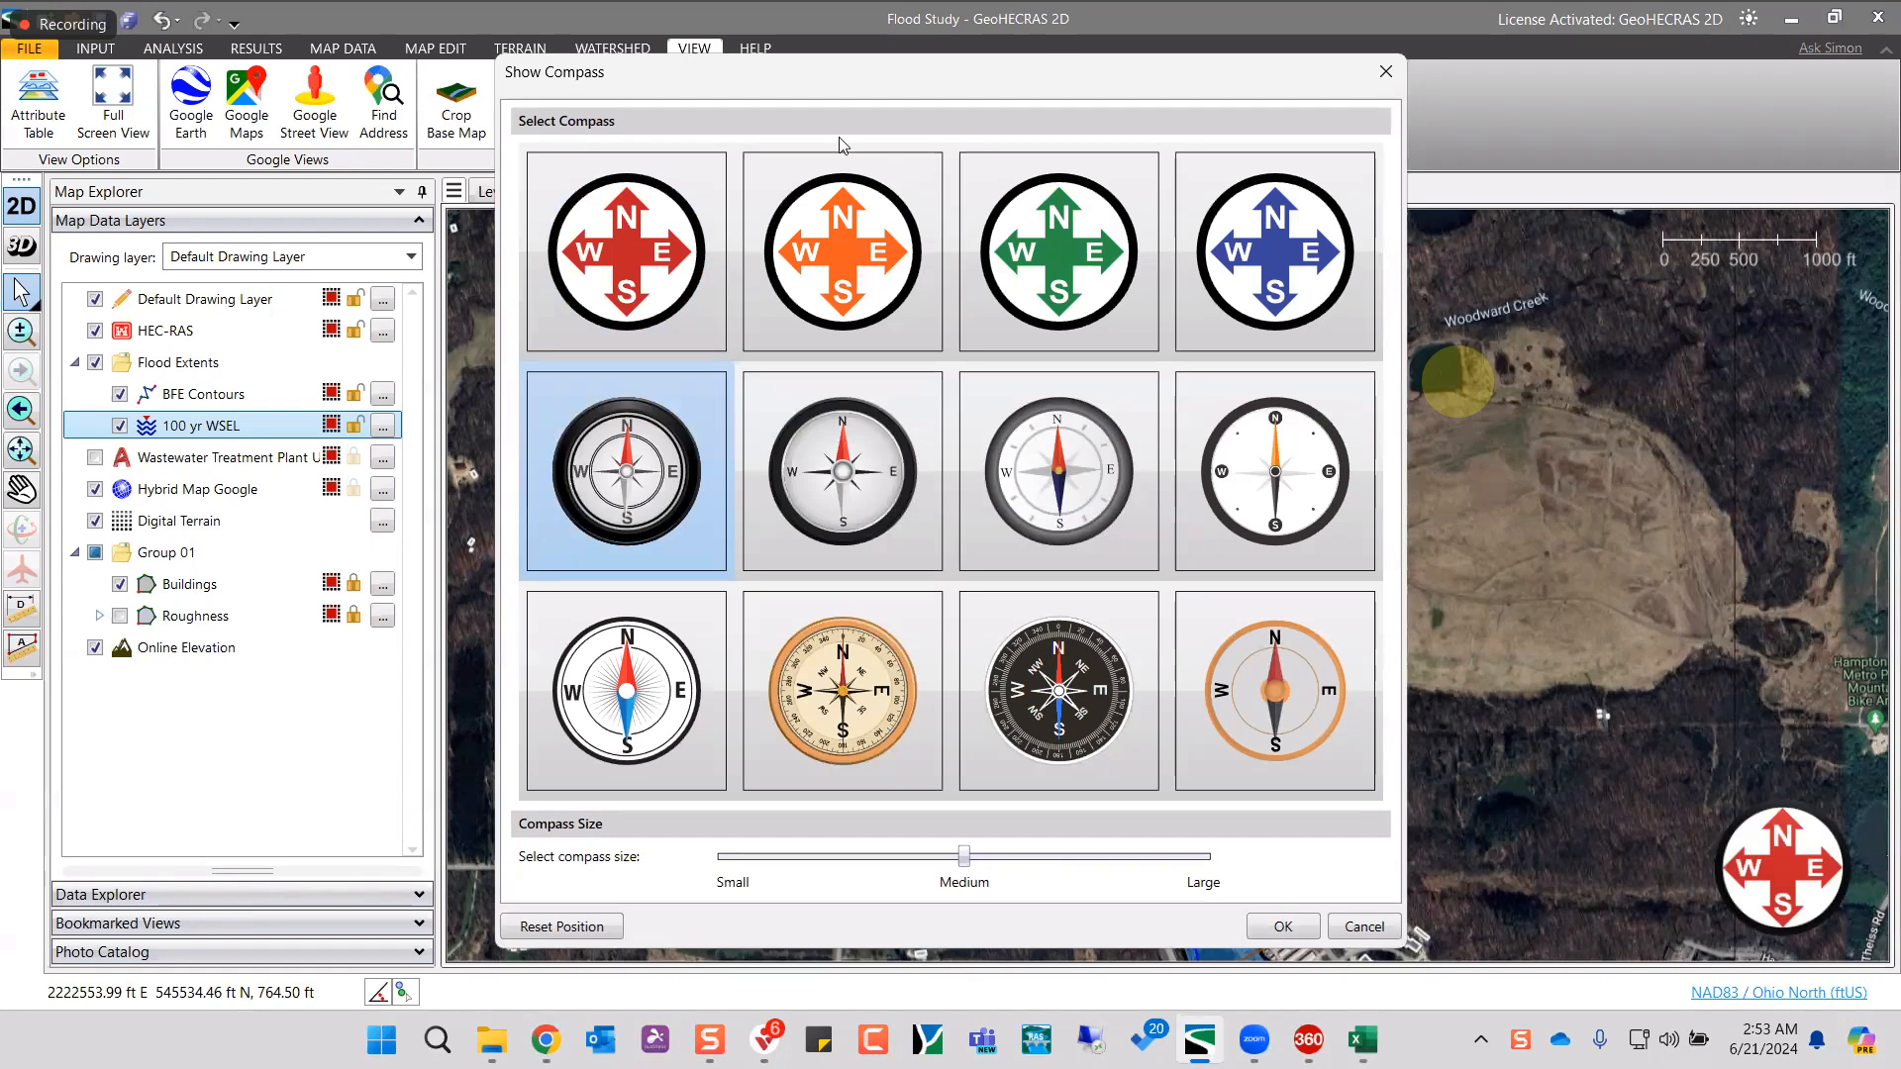
key("Return")
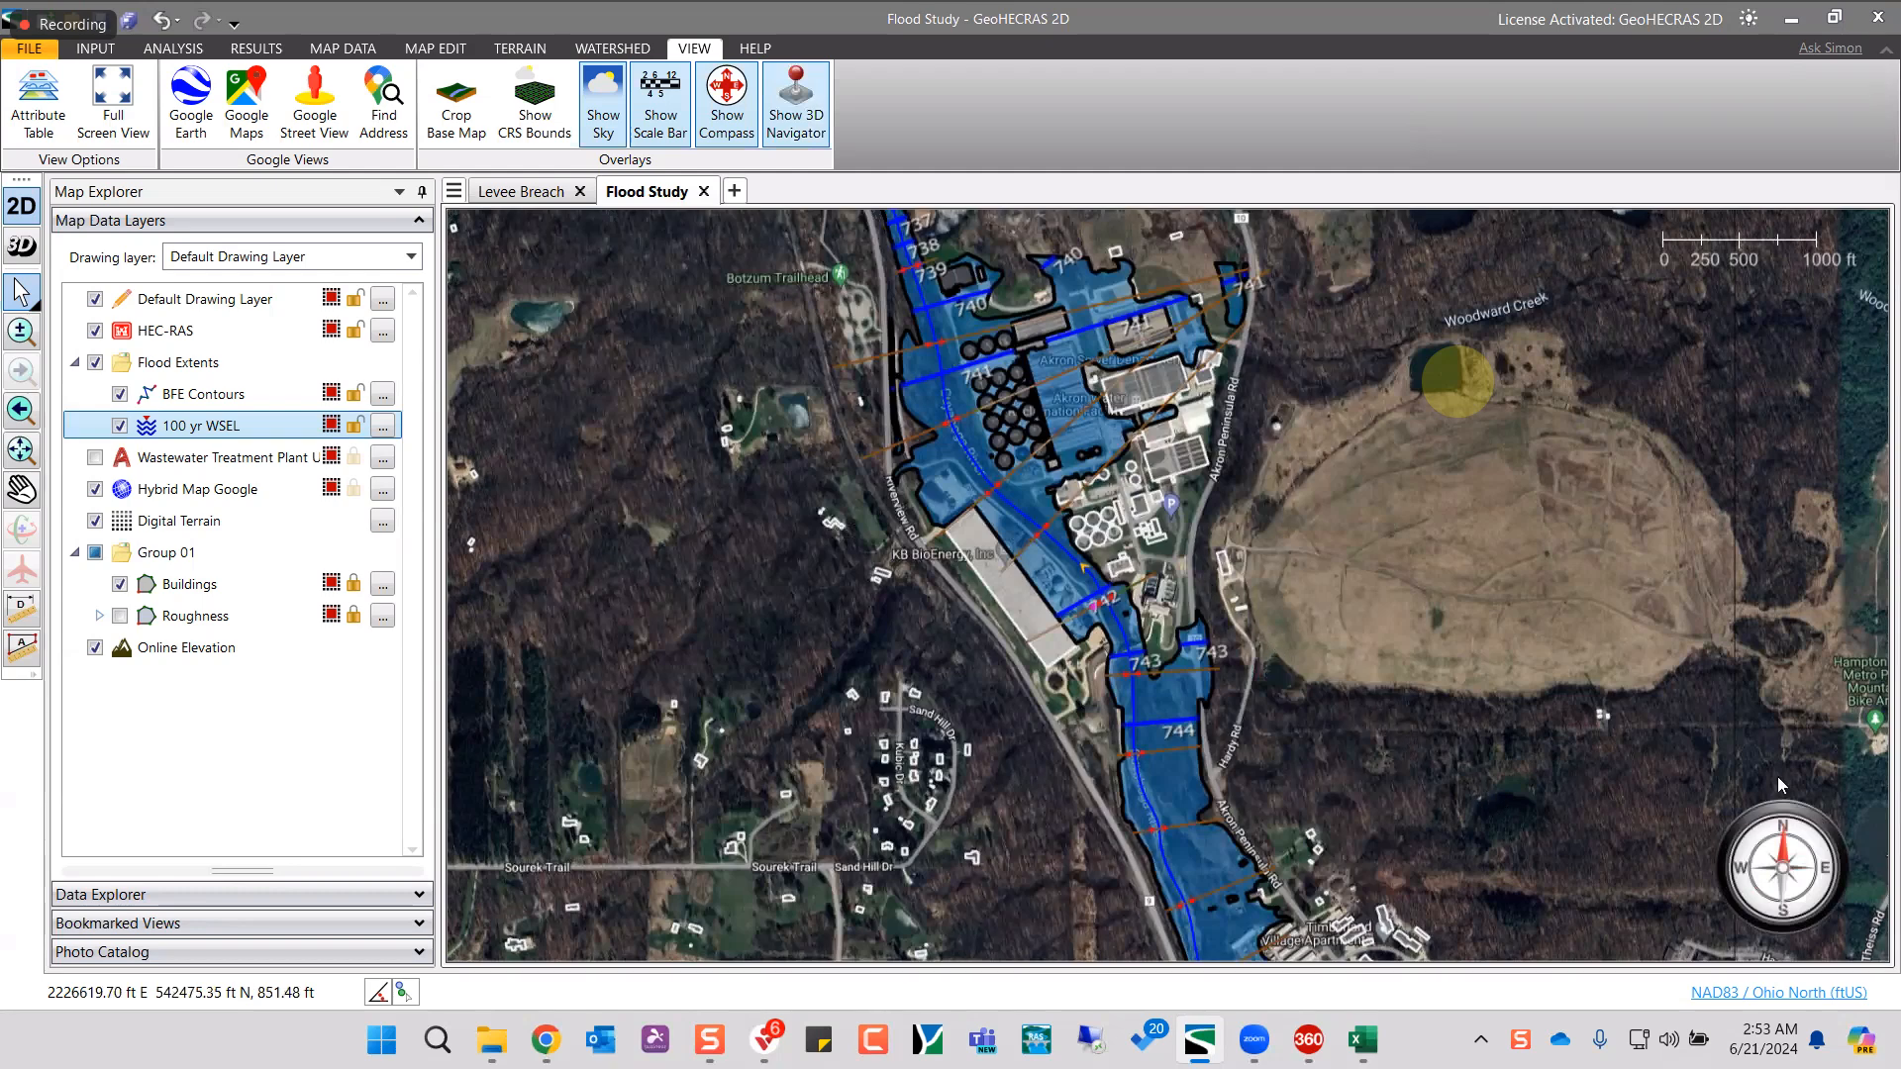
- Rotate, zoom and tilt the map around the flooded treatment plant with the 3D Navigator, and hide the navigator
mouse_move(1780, 786)
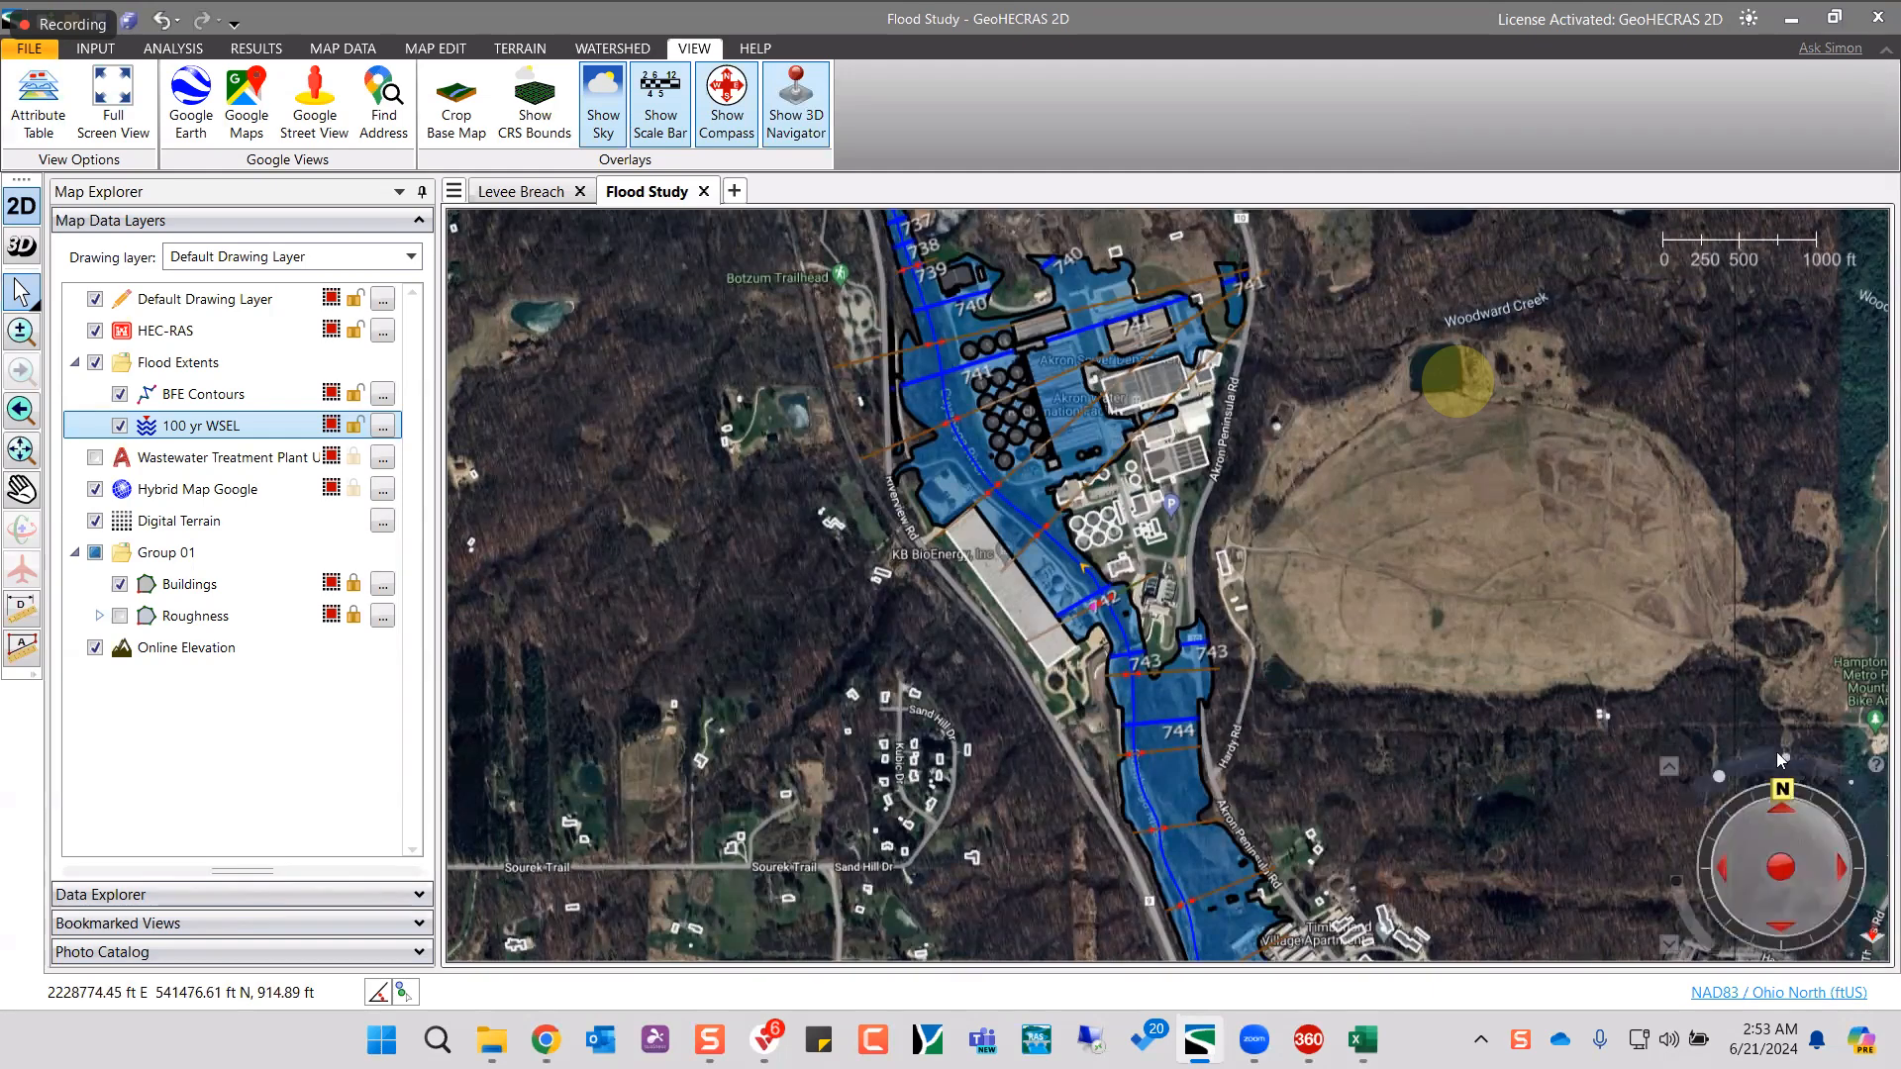
left_click_drag(1782, 789, 1791, 789)
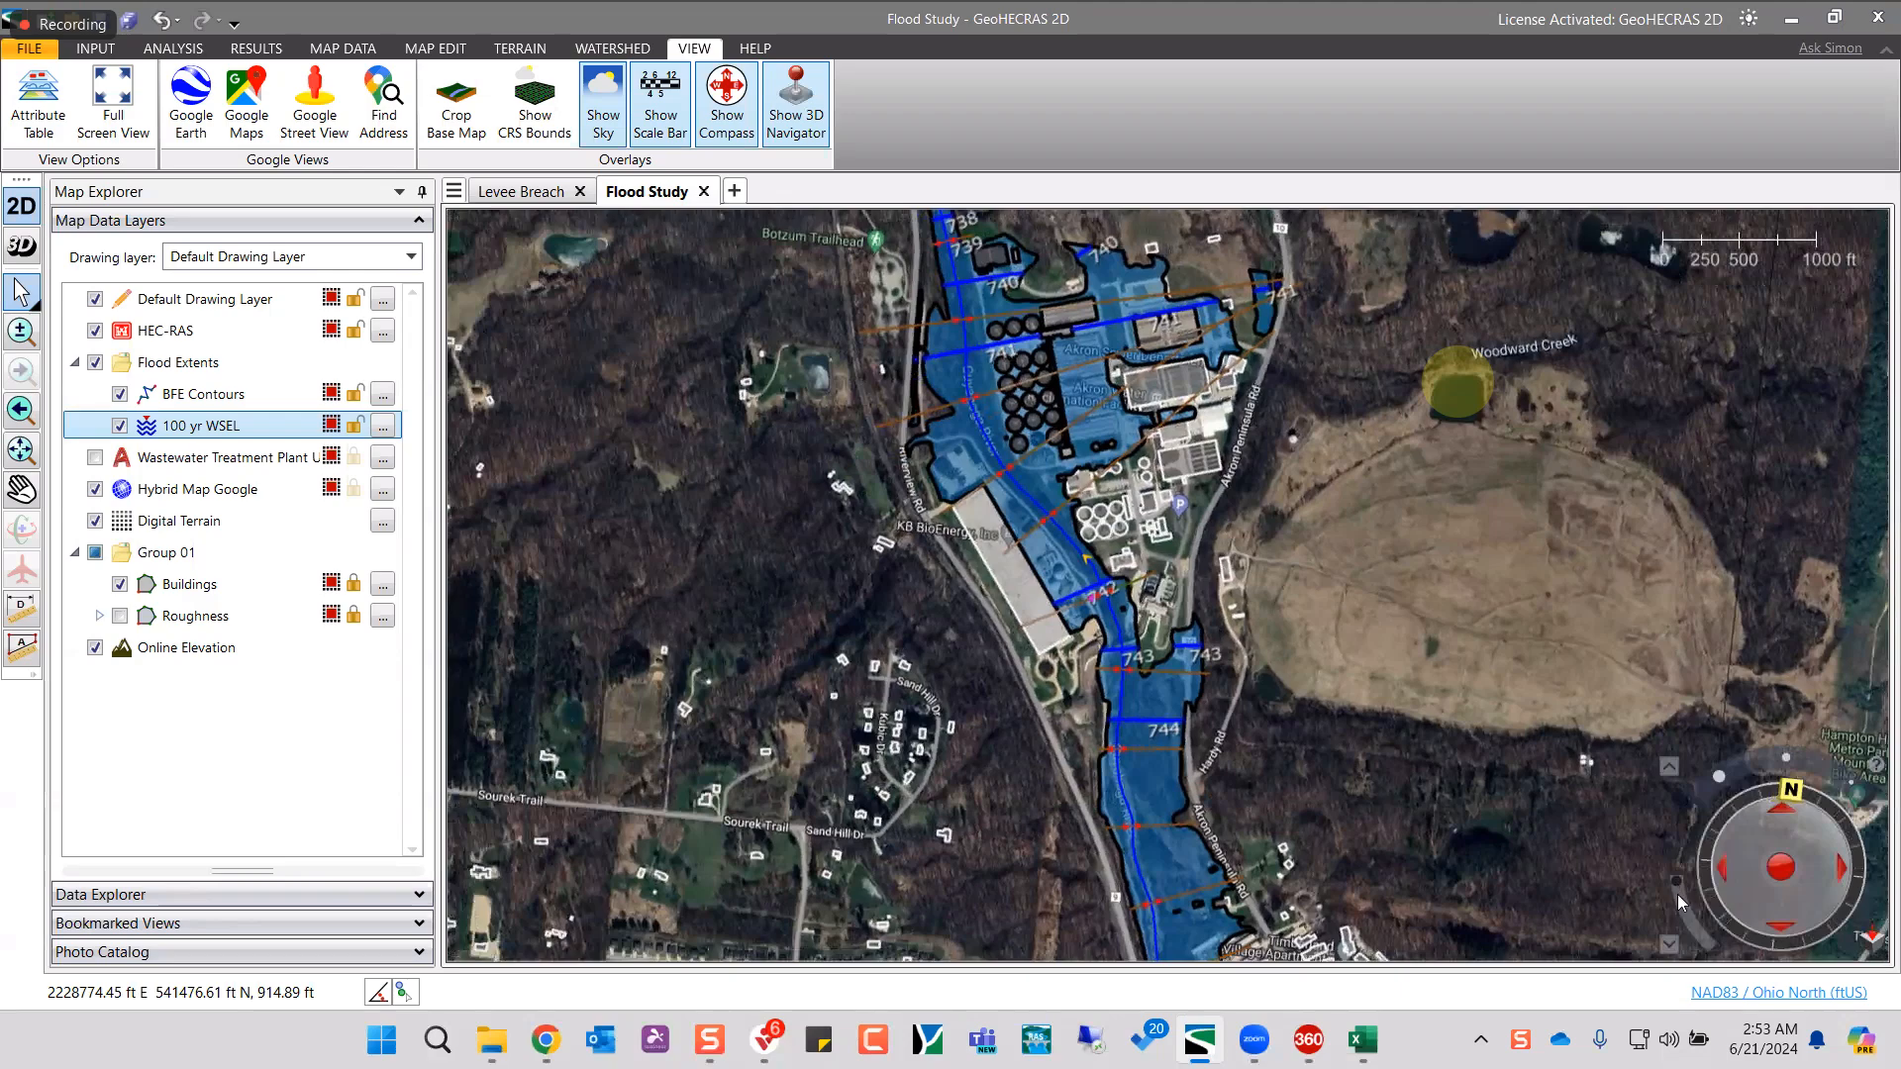
left_click(1678, 907)
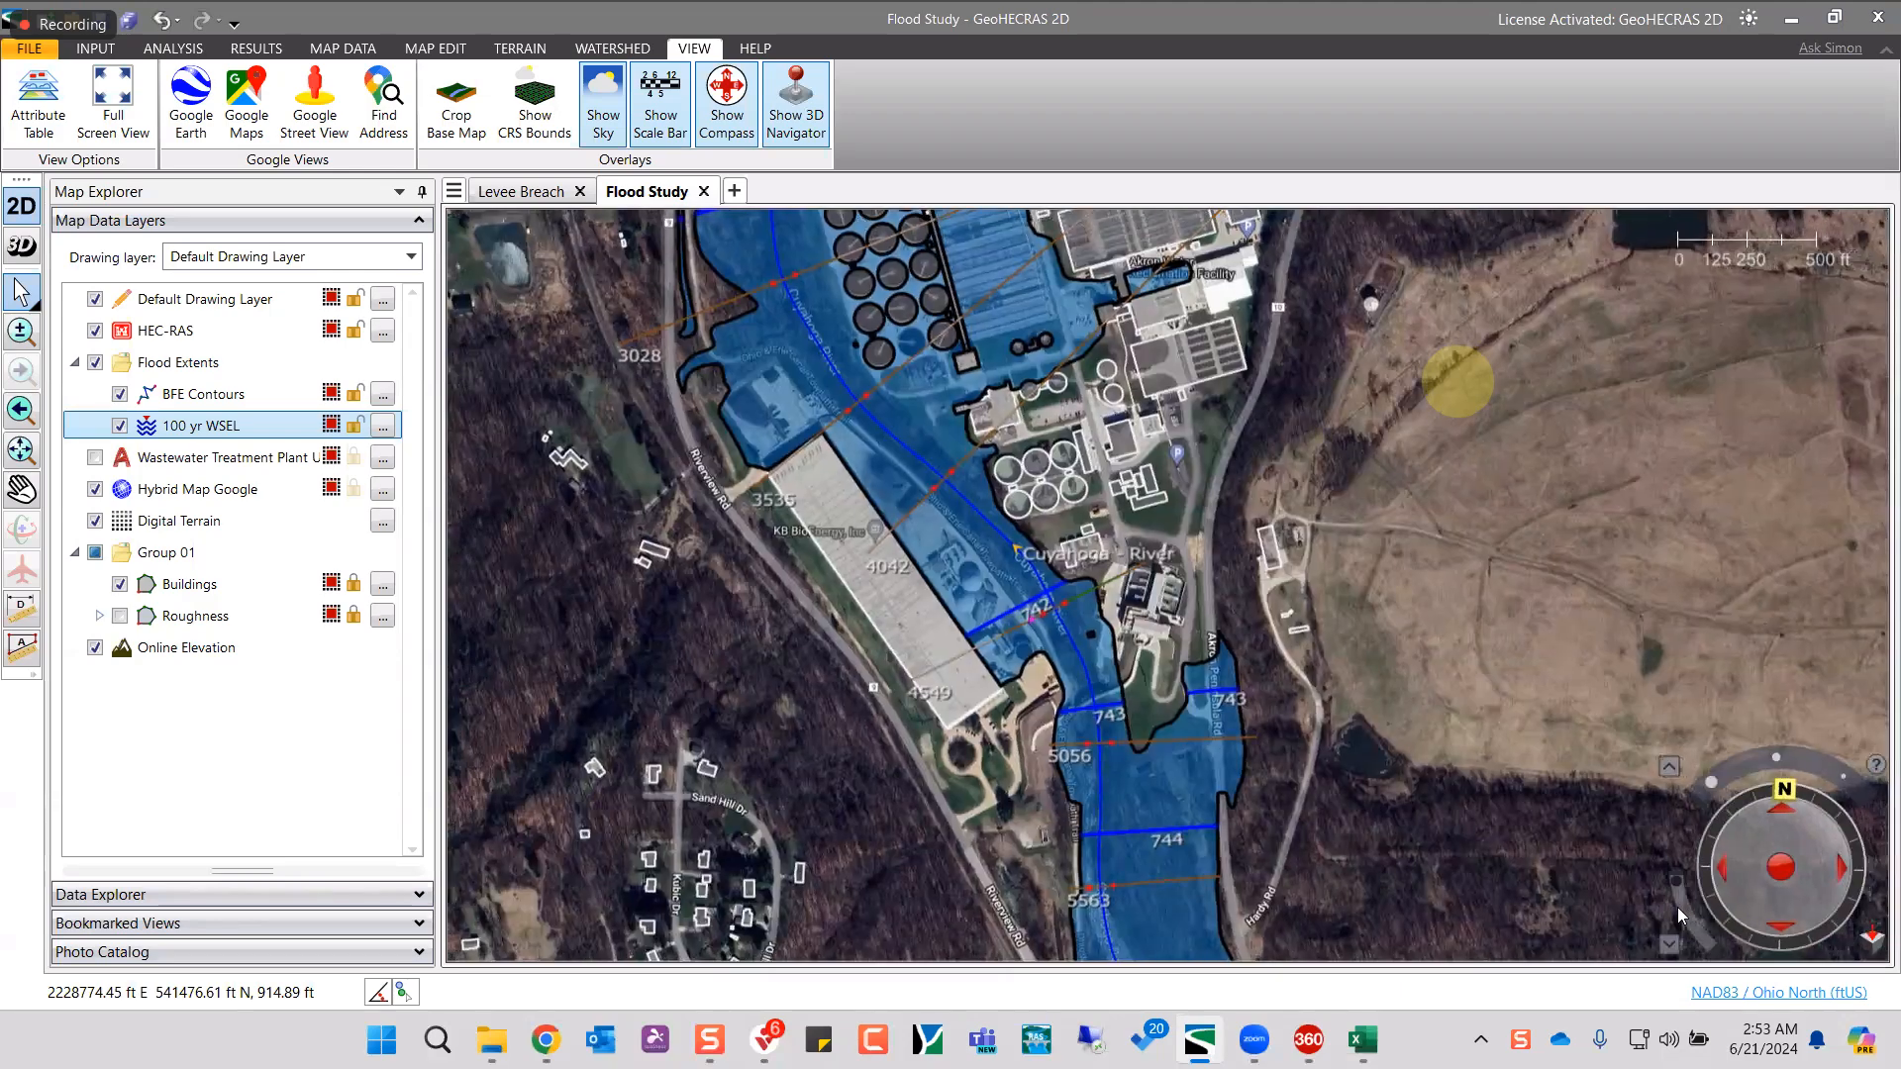
left_click(1786, 792)
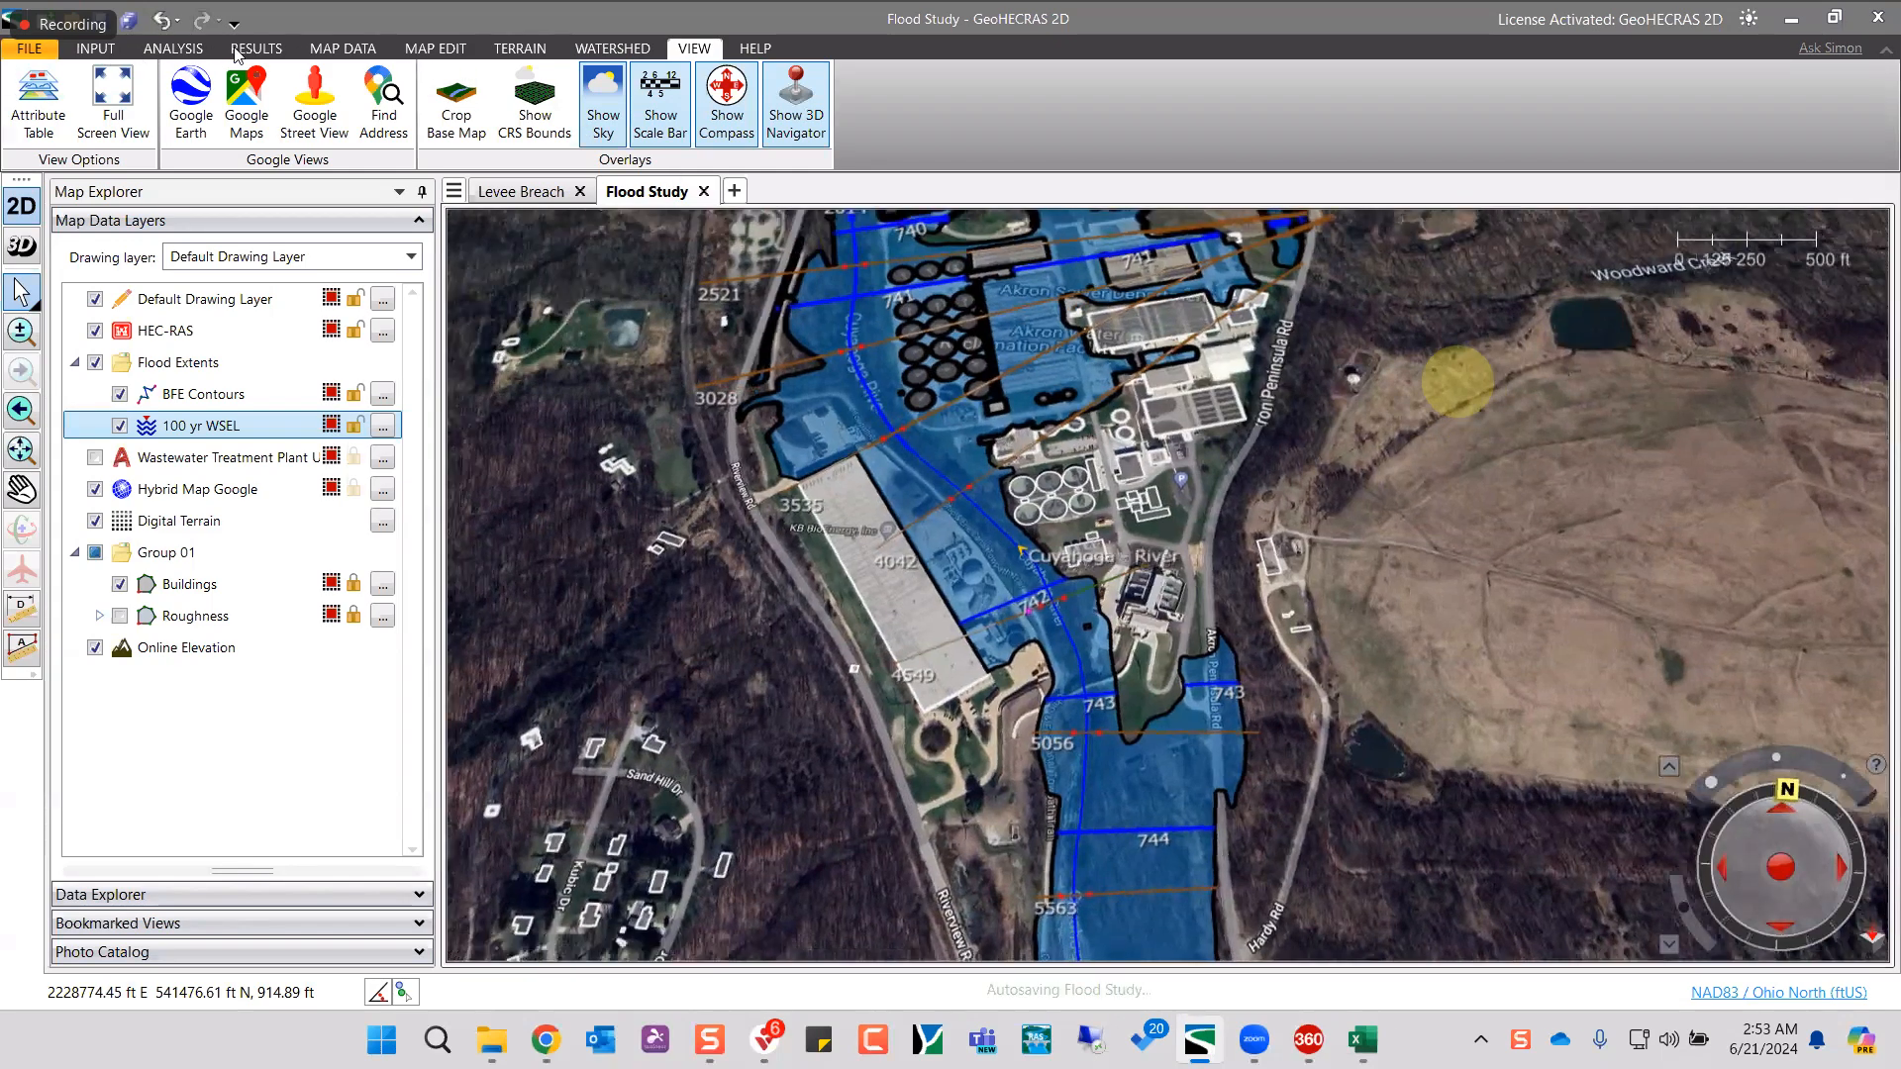
left_click(786, 134)
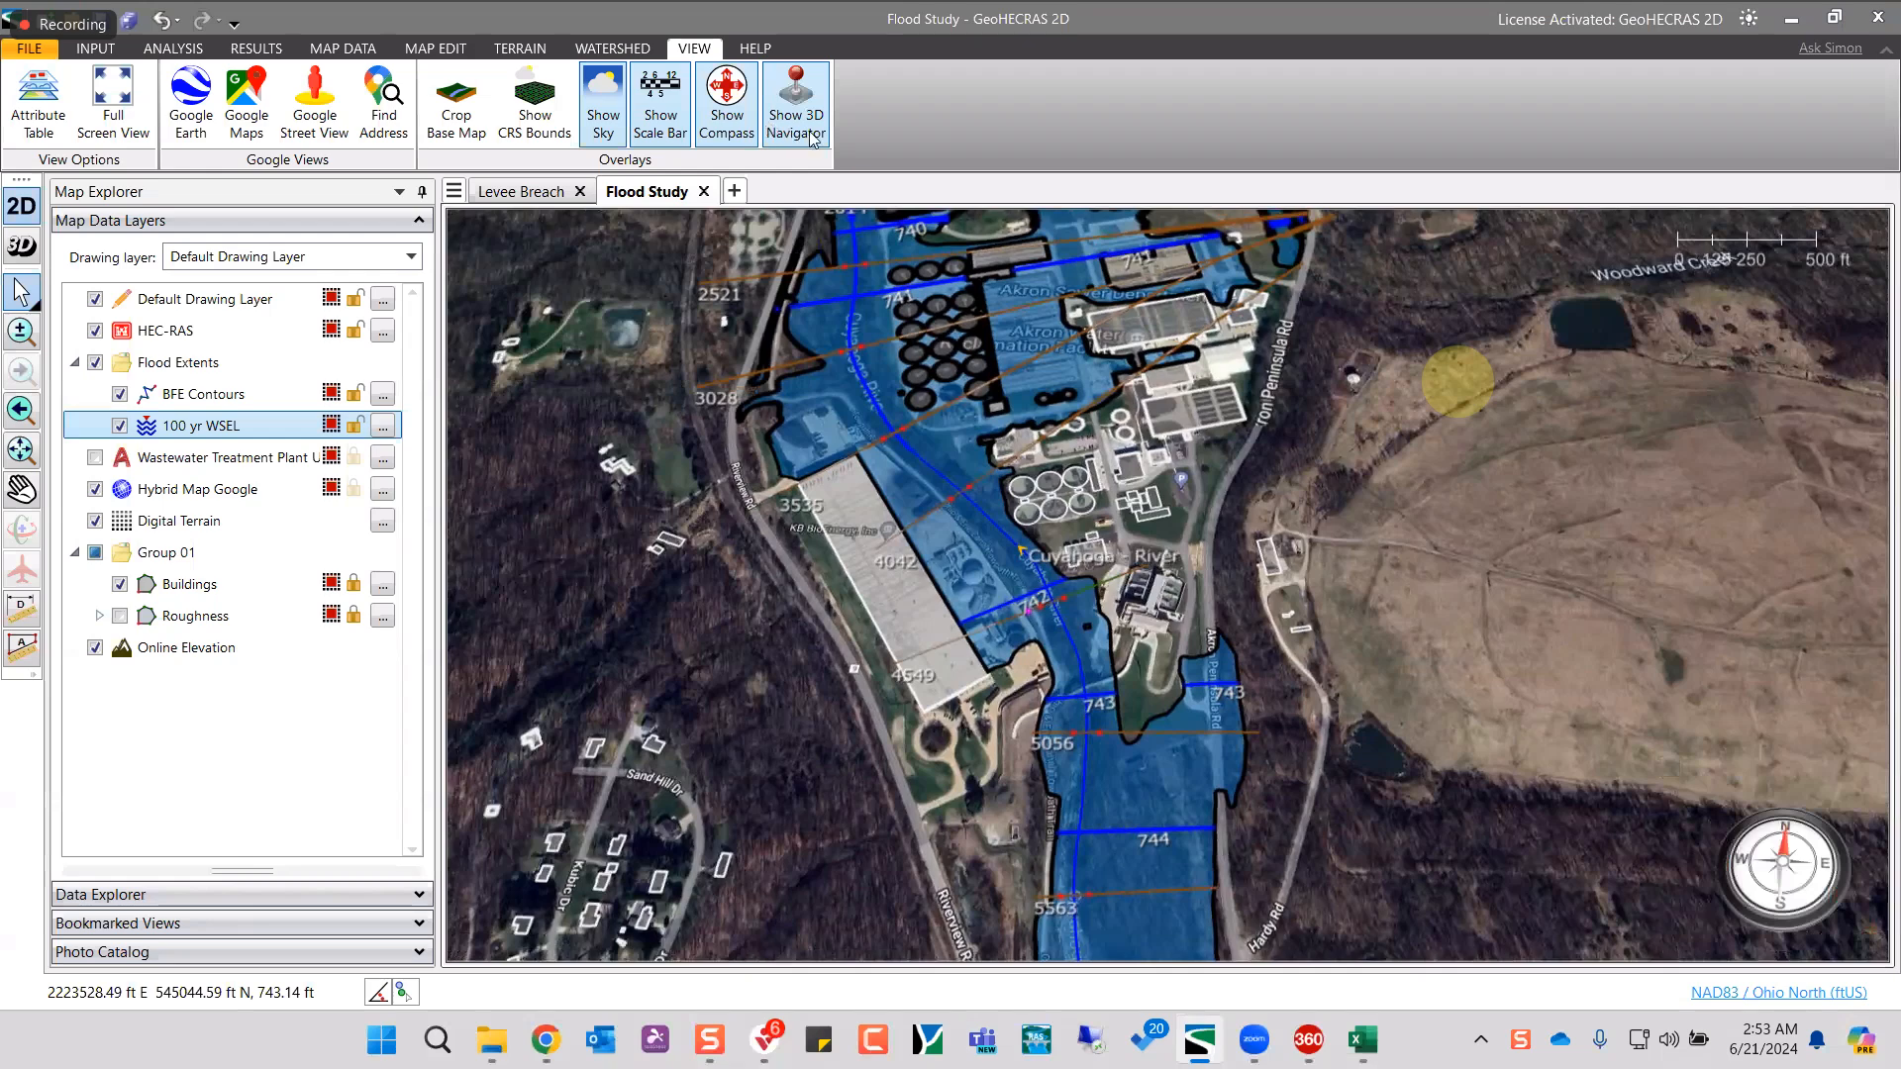
- Look over the map publishing options and the available resolutions for recording a video of the flood study
scroll(819, 140, "up", 7)
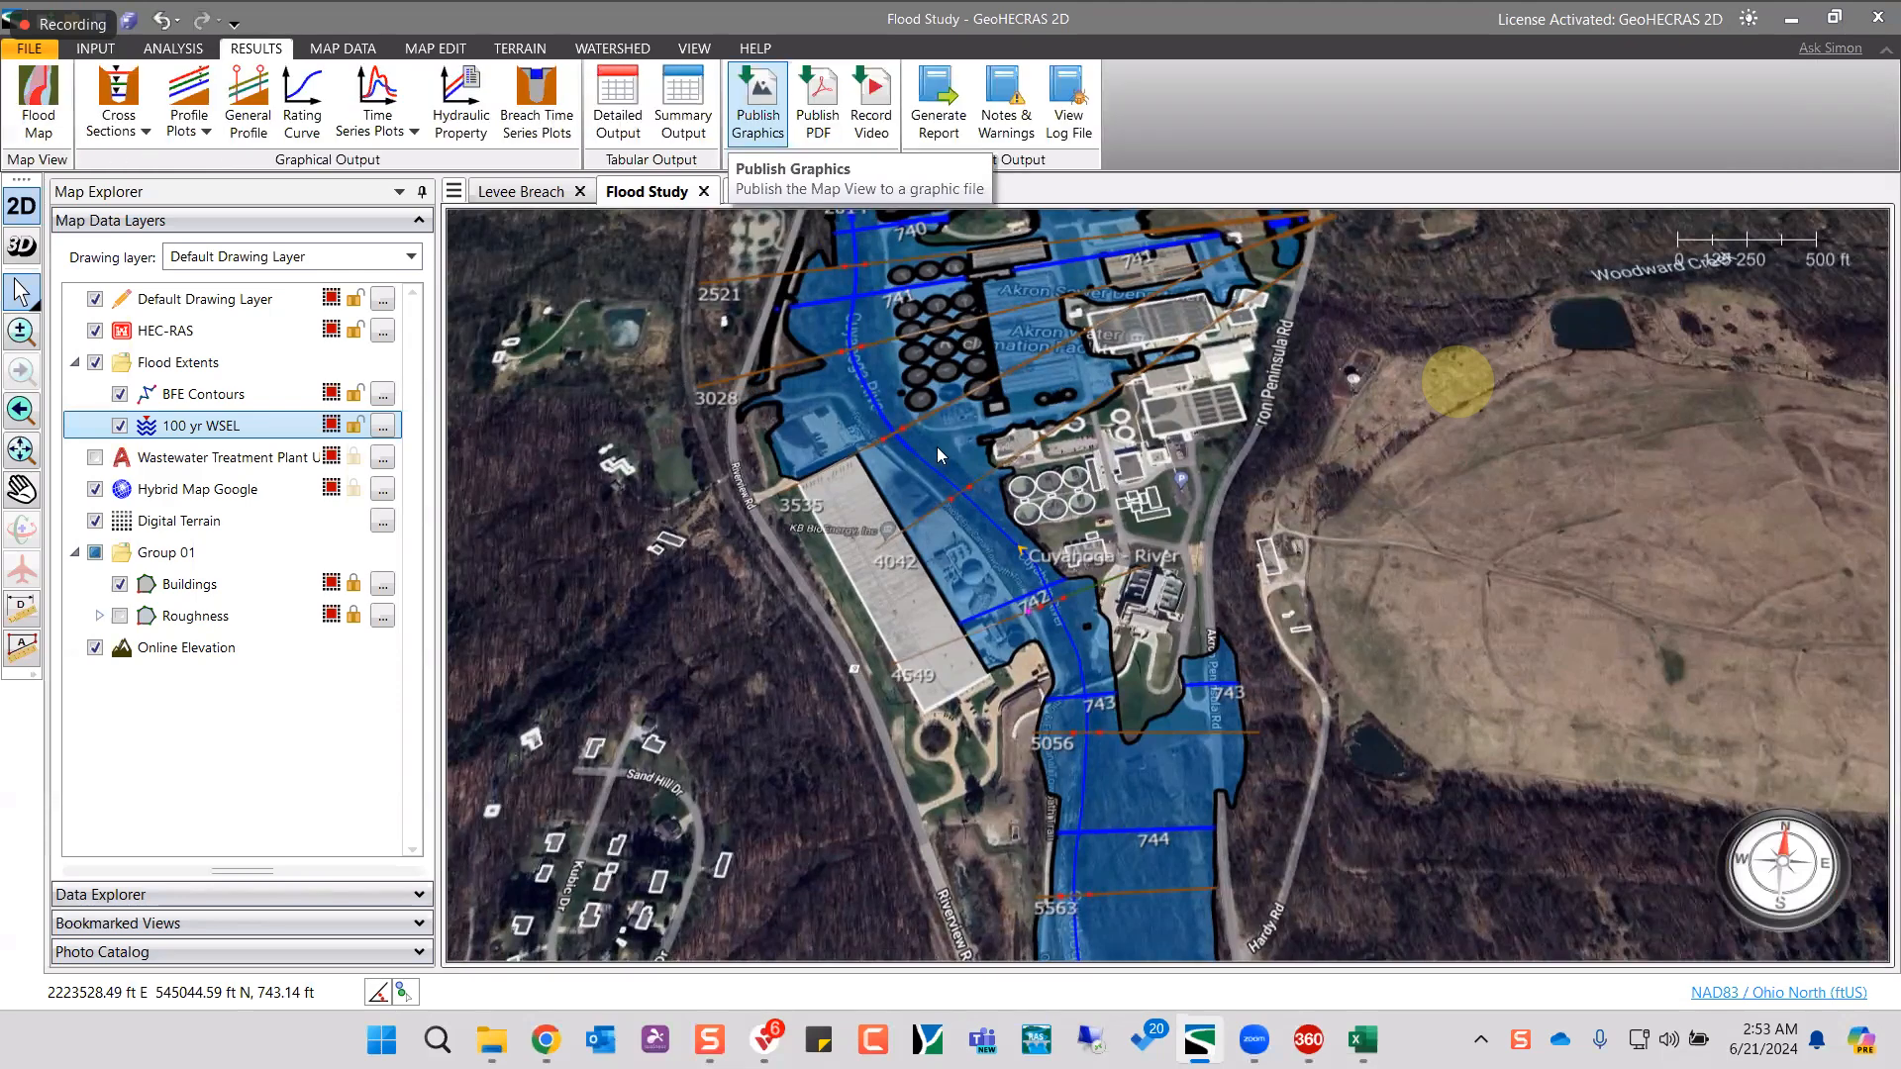
left_click(818, 104)
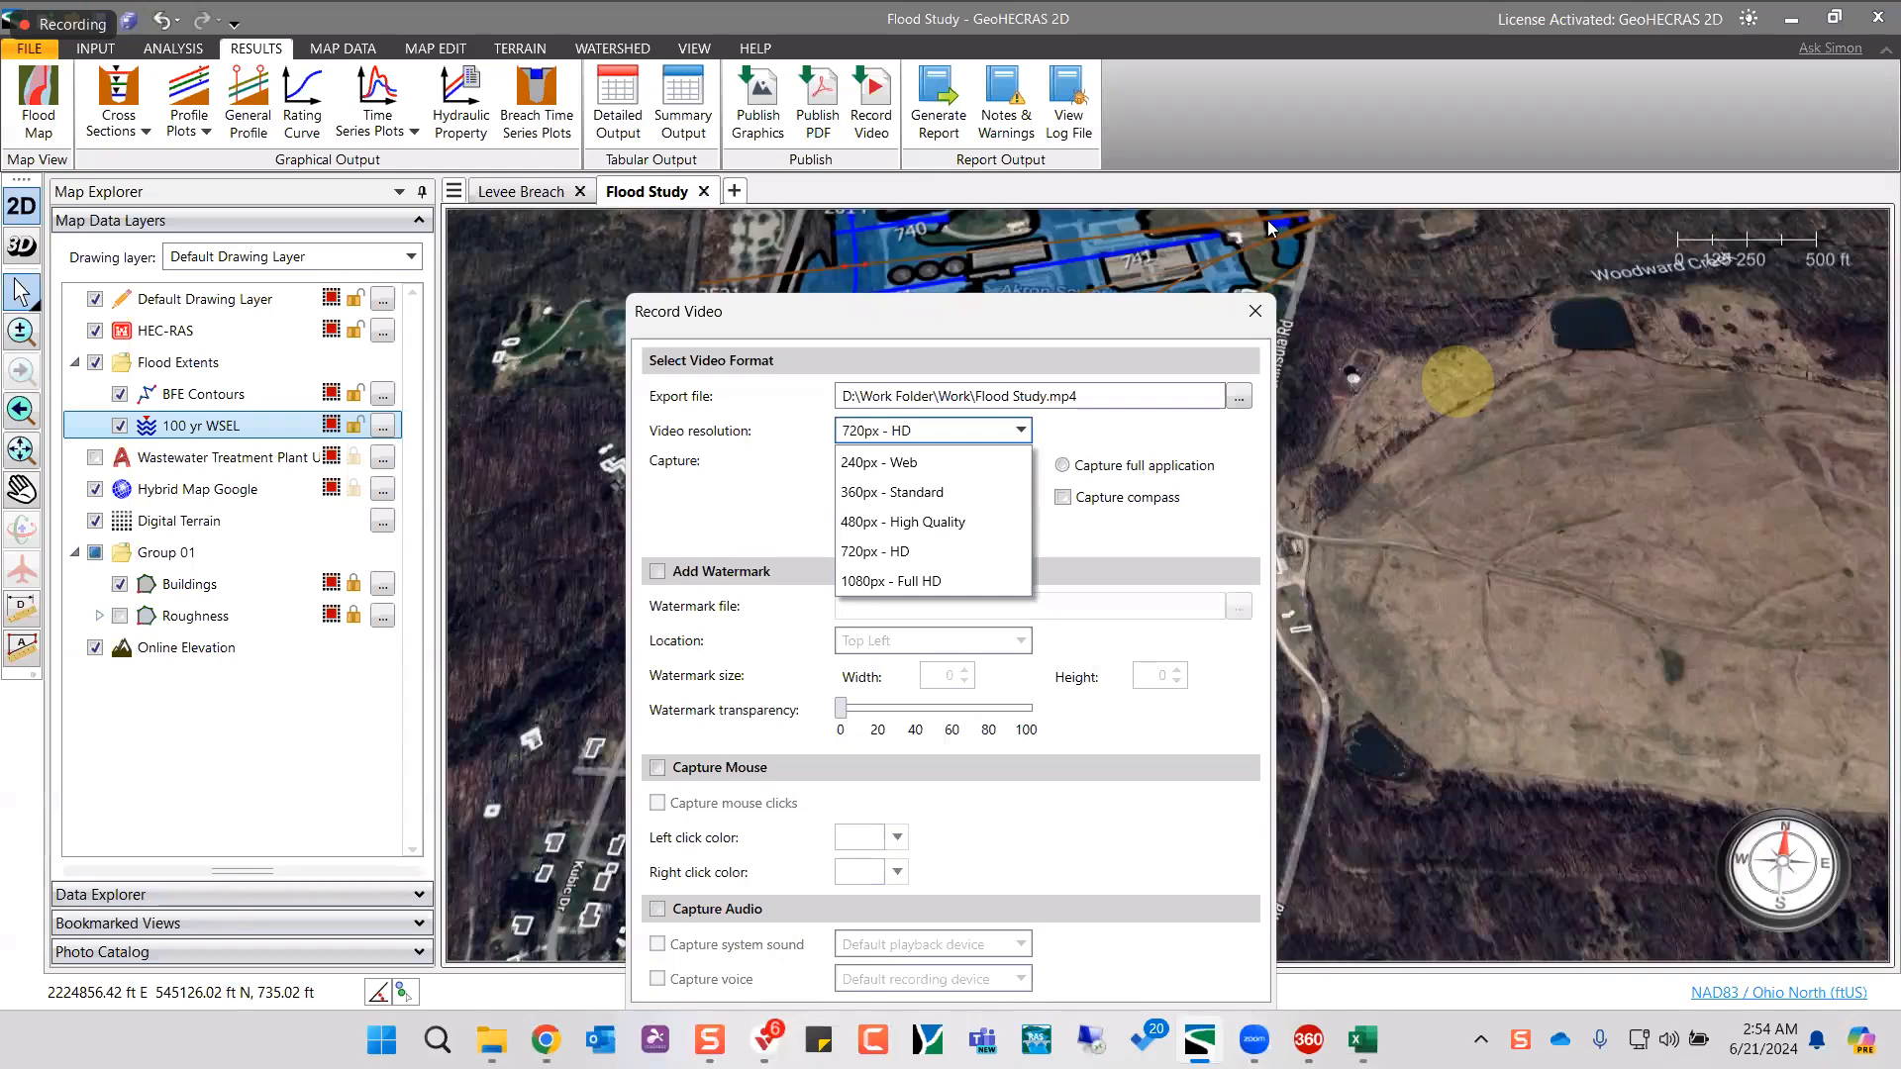
left_click(1144, 315)
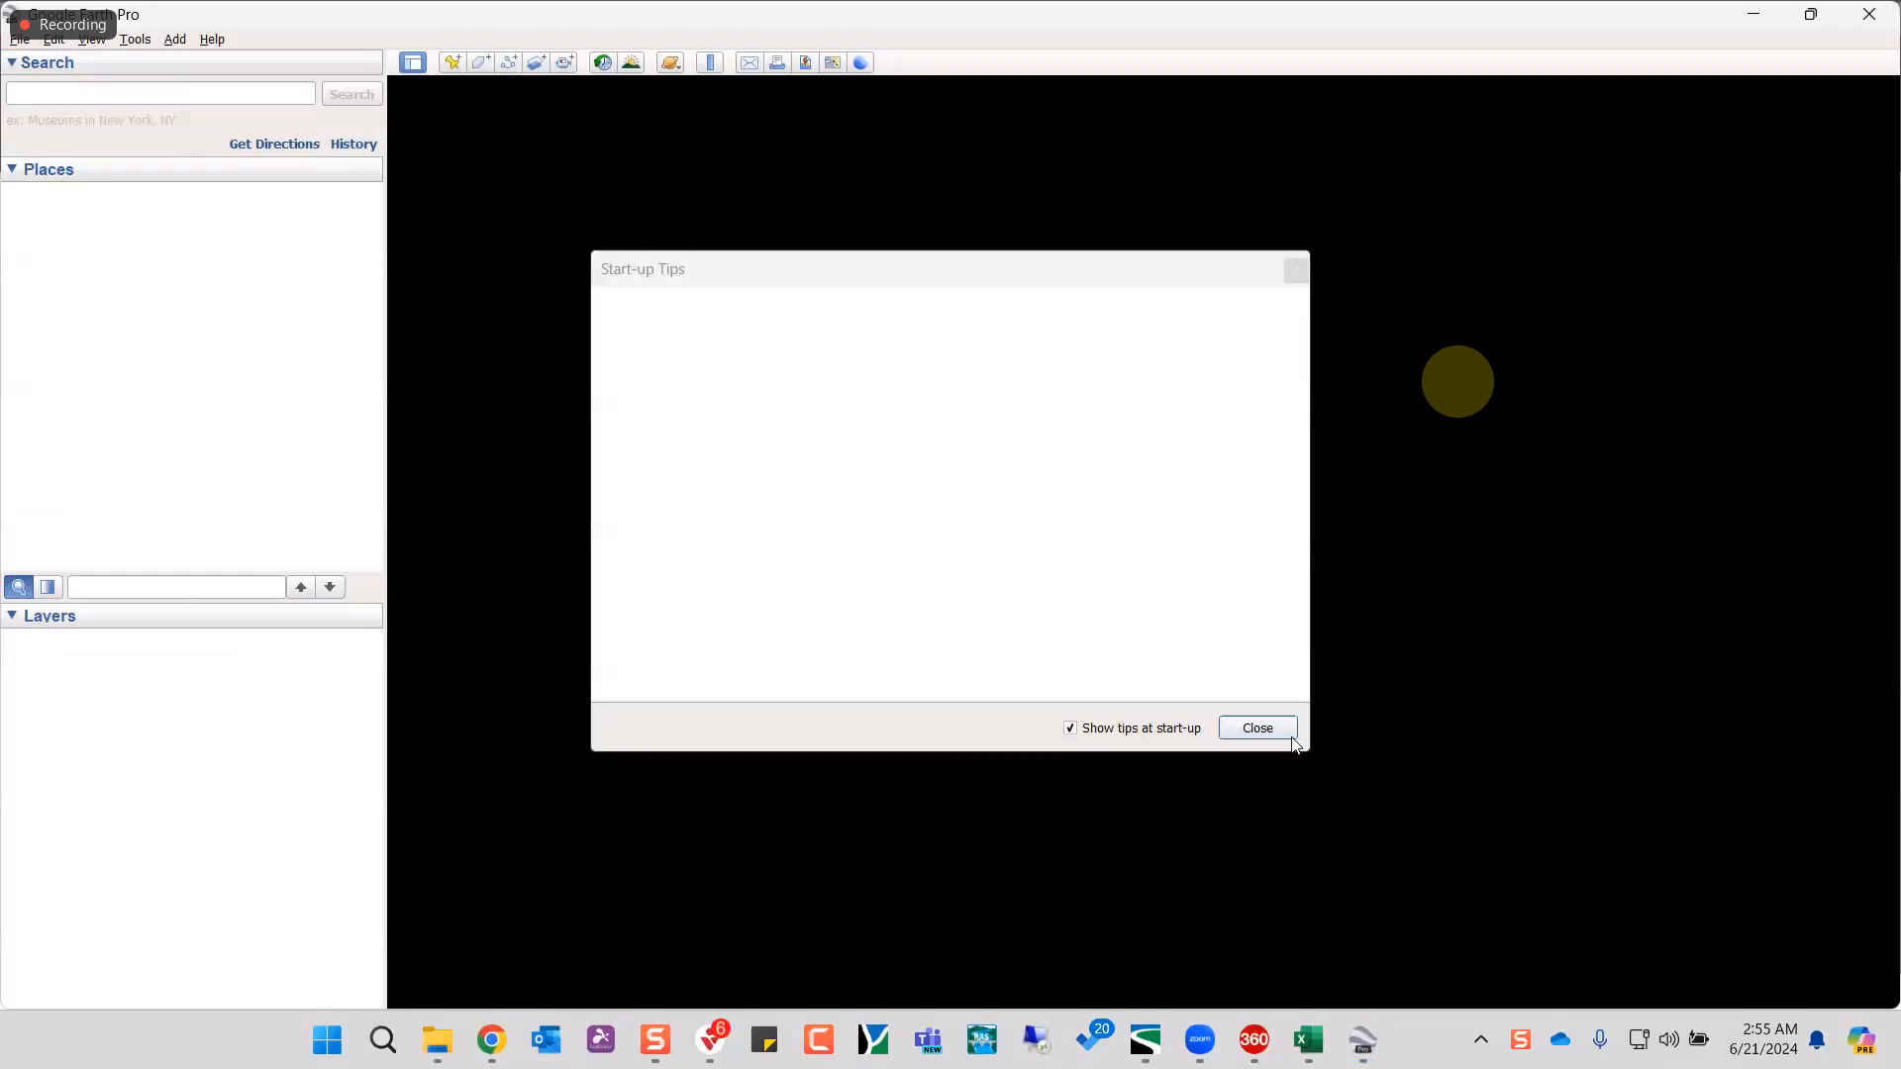
- In Google Earth, dismiss the start-up tips and review the 100 yr results and profile of cross section 4549
left_click(1289, 734)
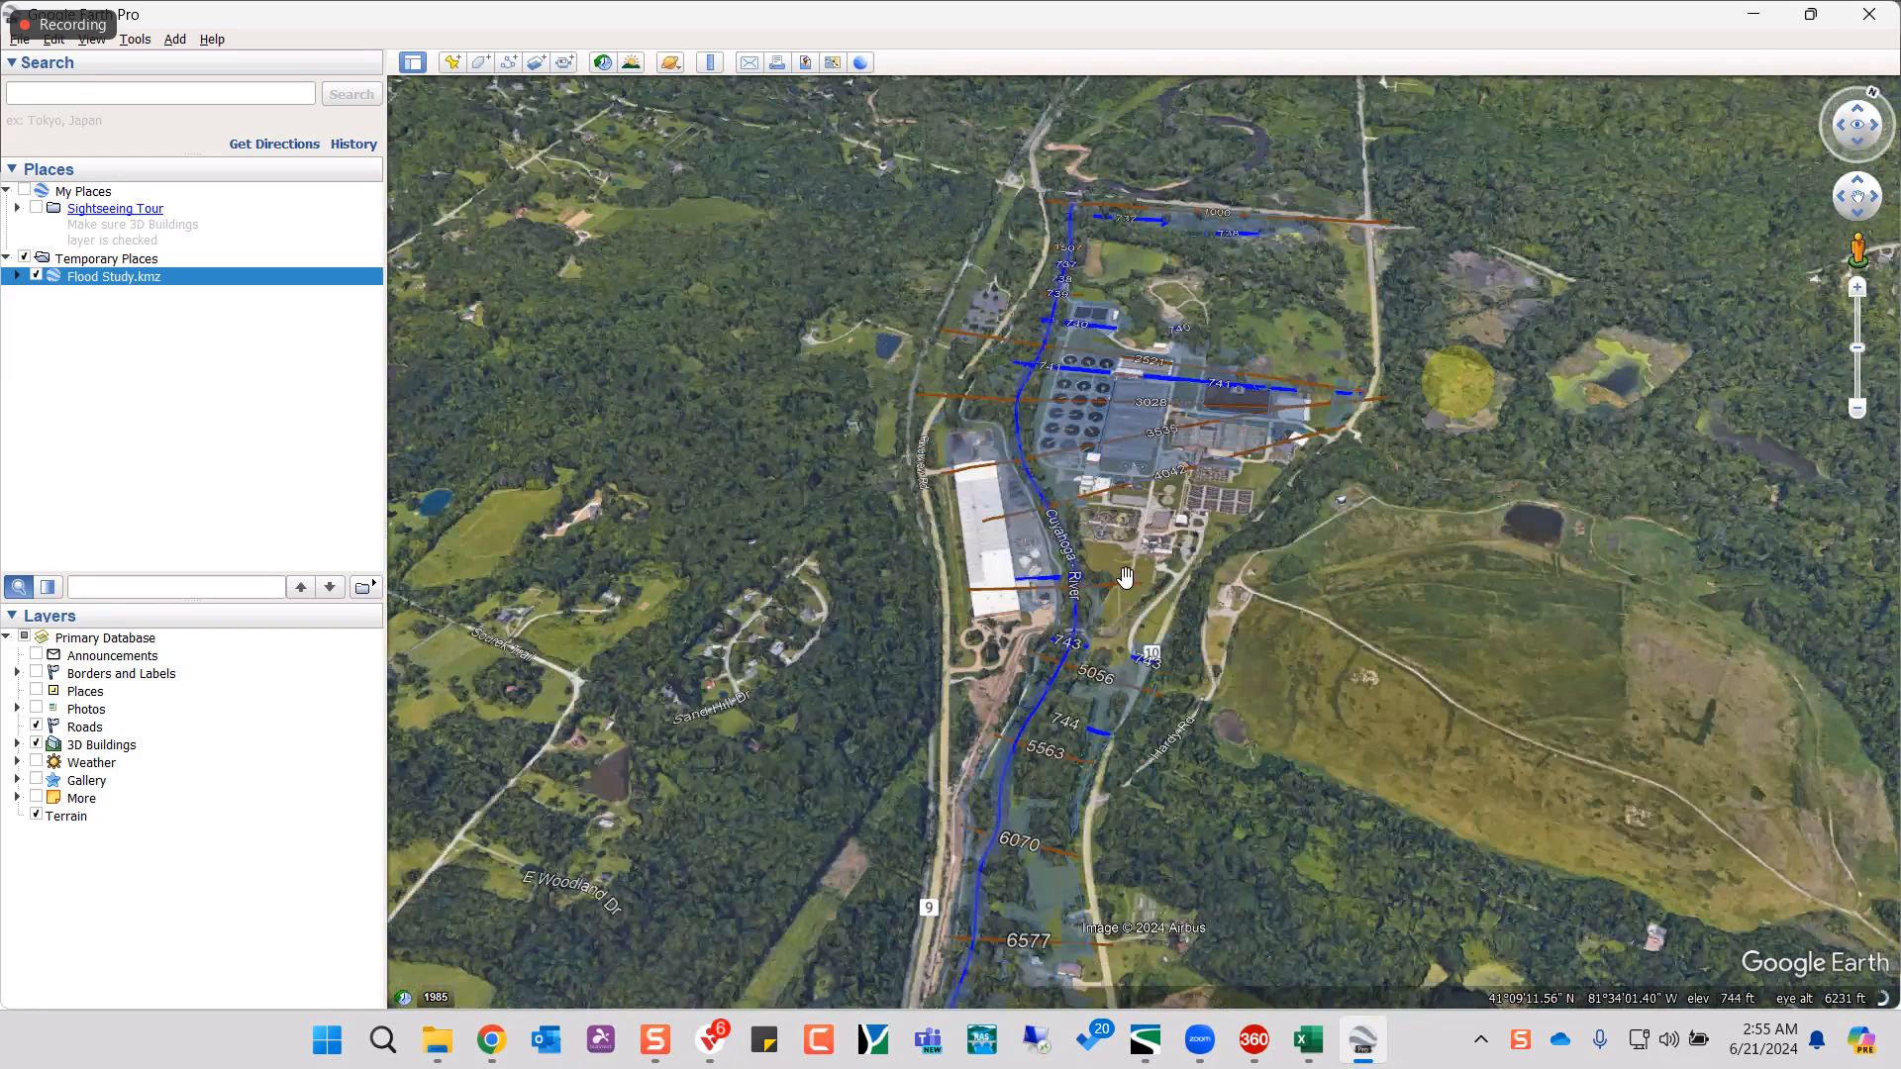
left_click(1109, 585)
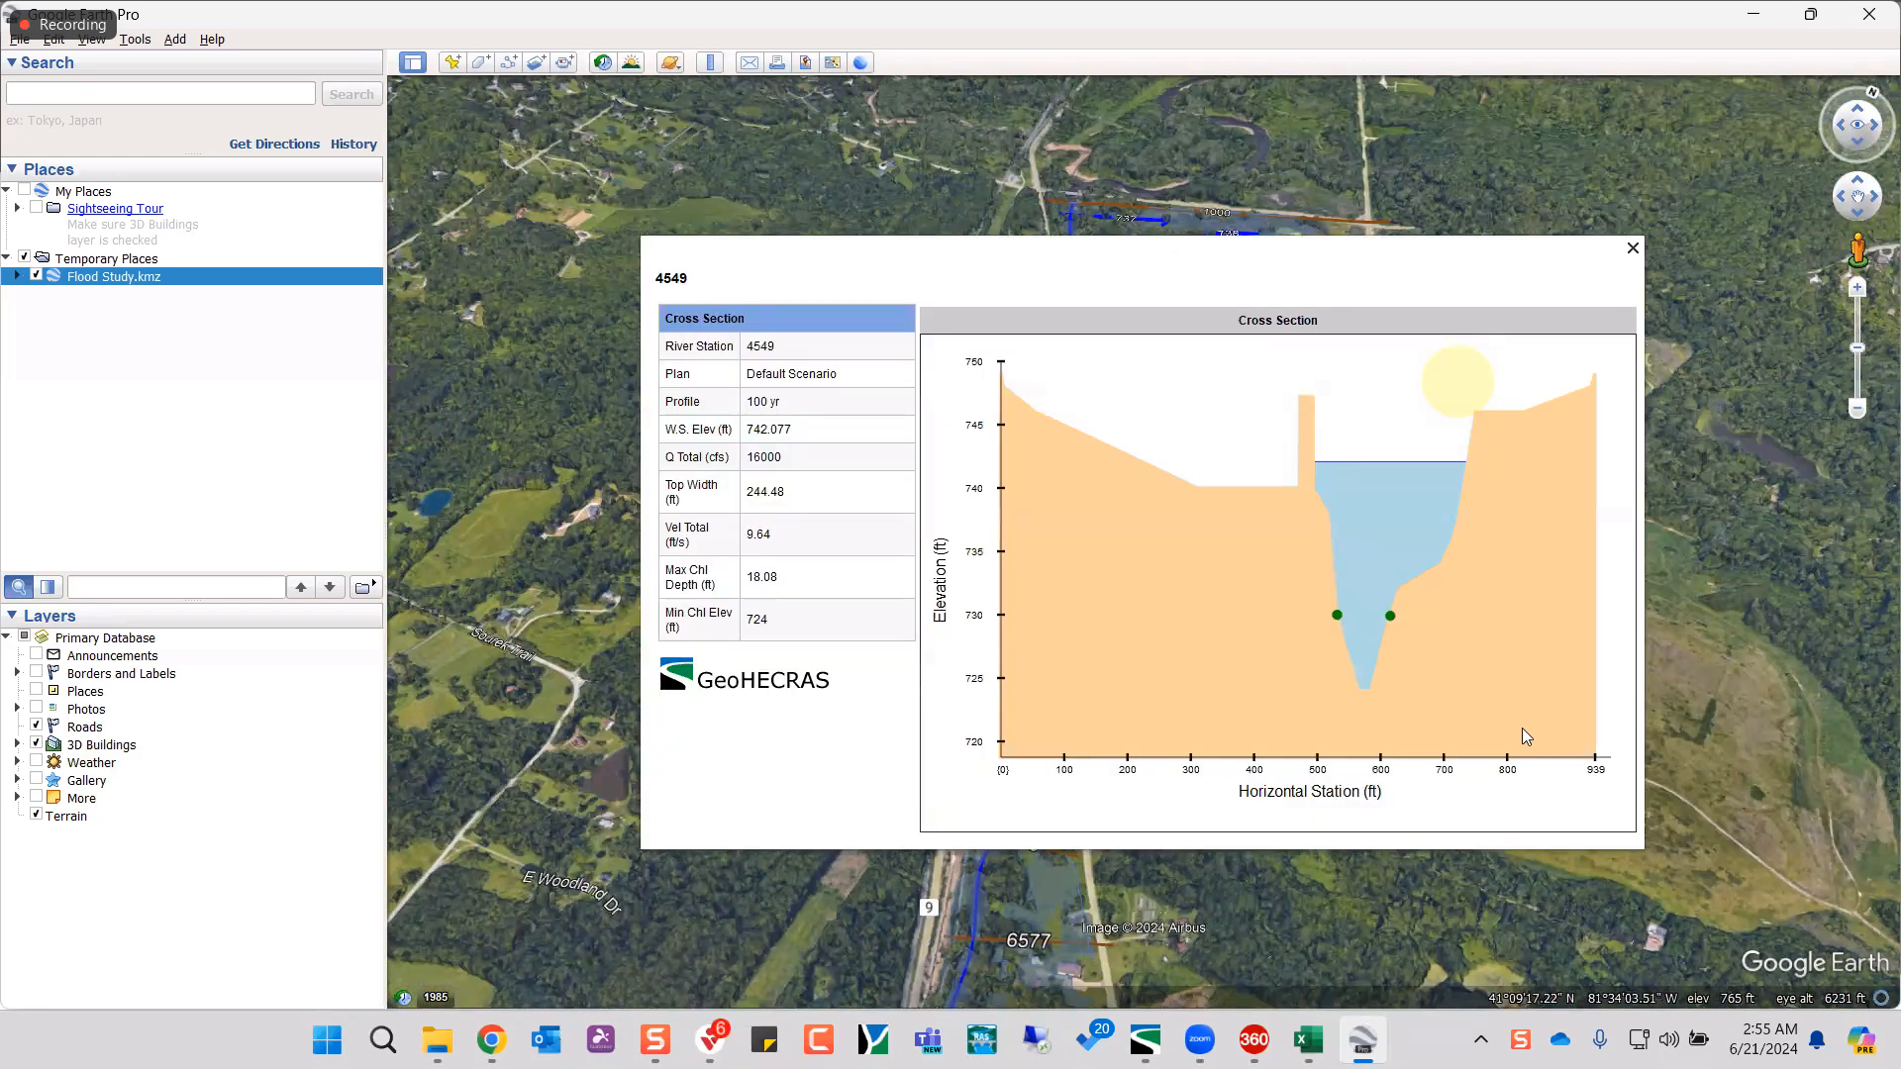
left_click(1634, 248)
- Enter Street View on the road beside the treatment plant, look around at the flood overlay, and close Google Earth
left_click_drag(1862, 262, 1148, 673)
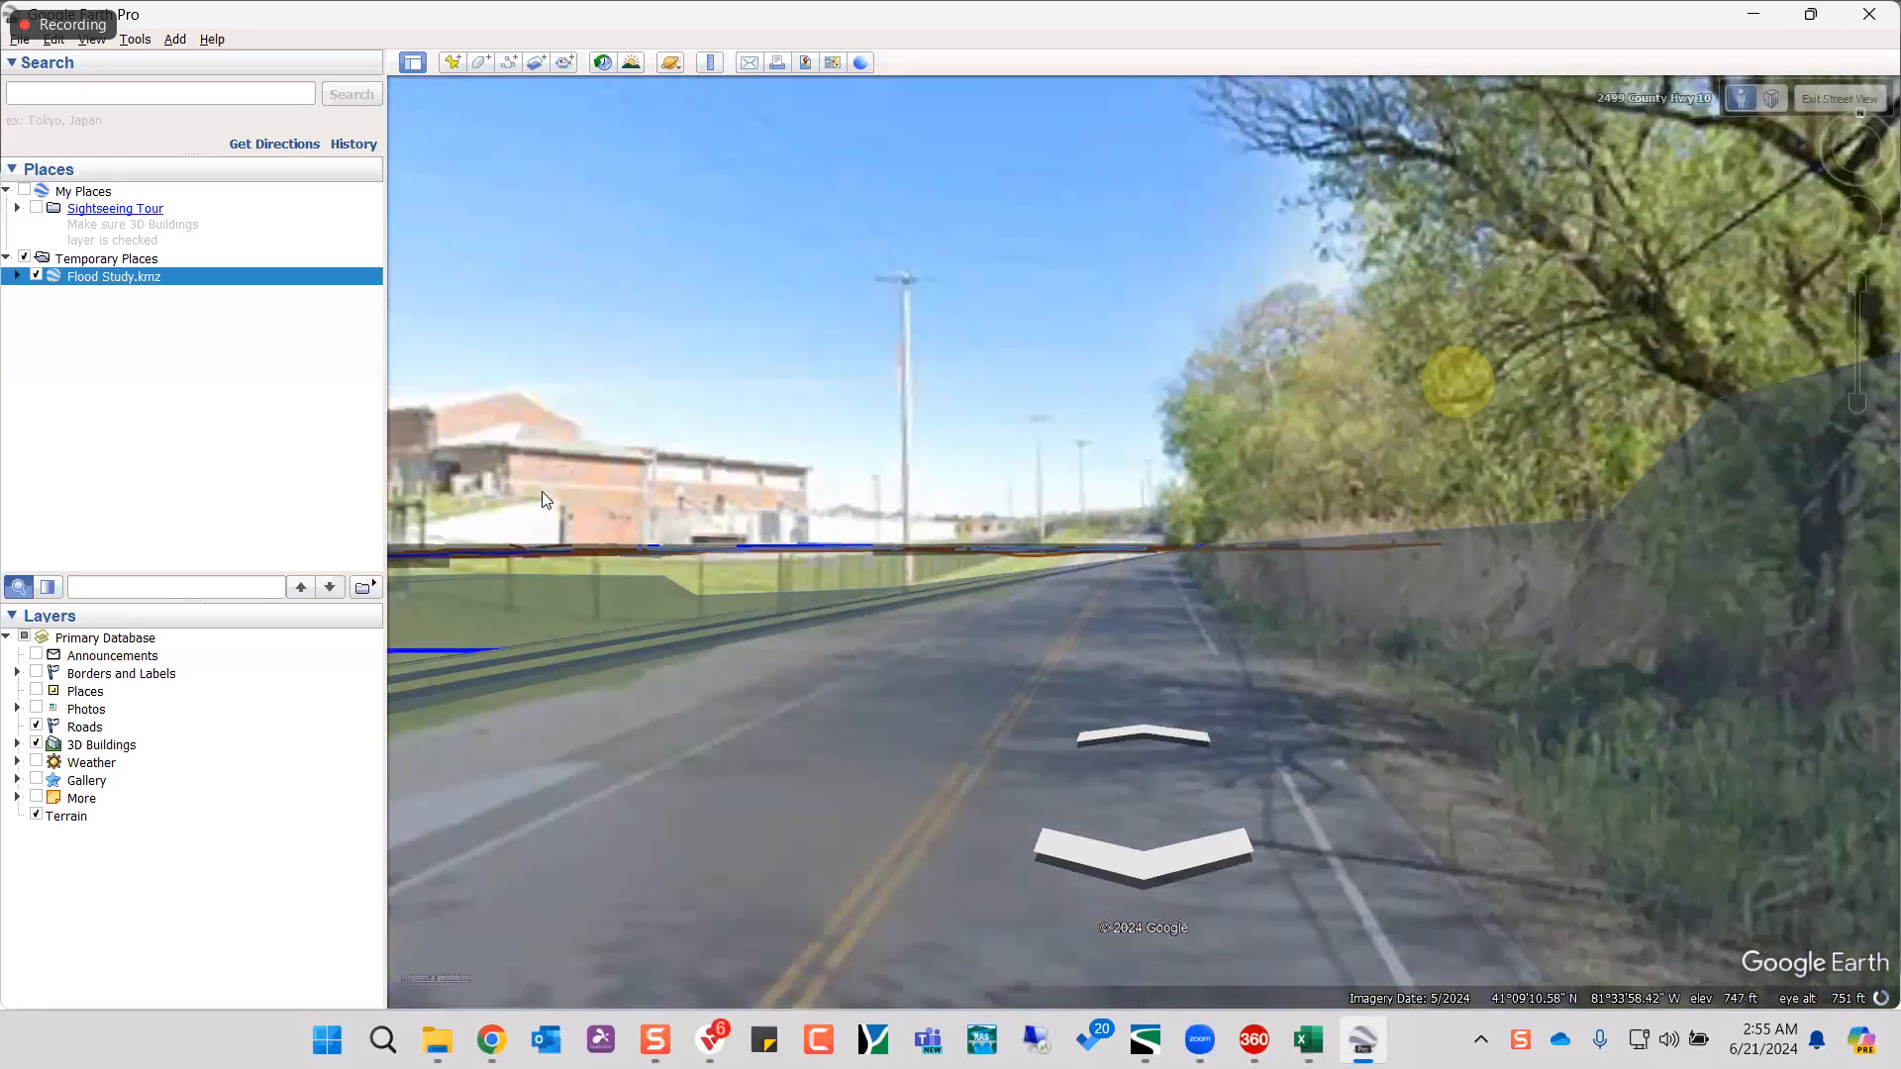
left_click_drag(542, 492, 1900, 469)
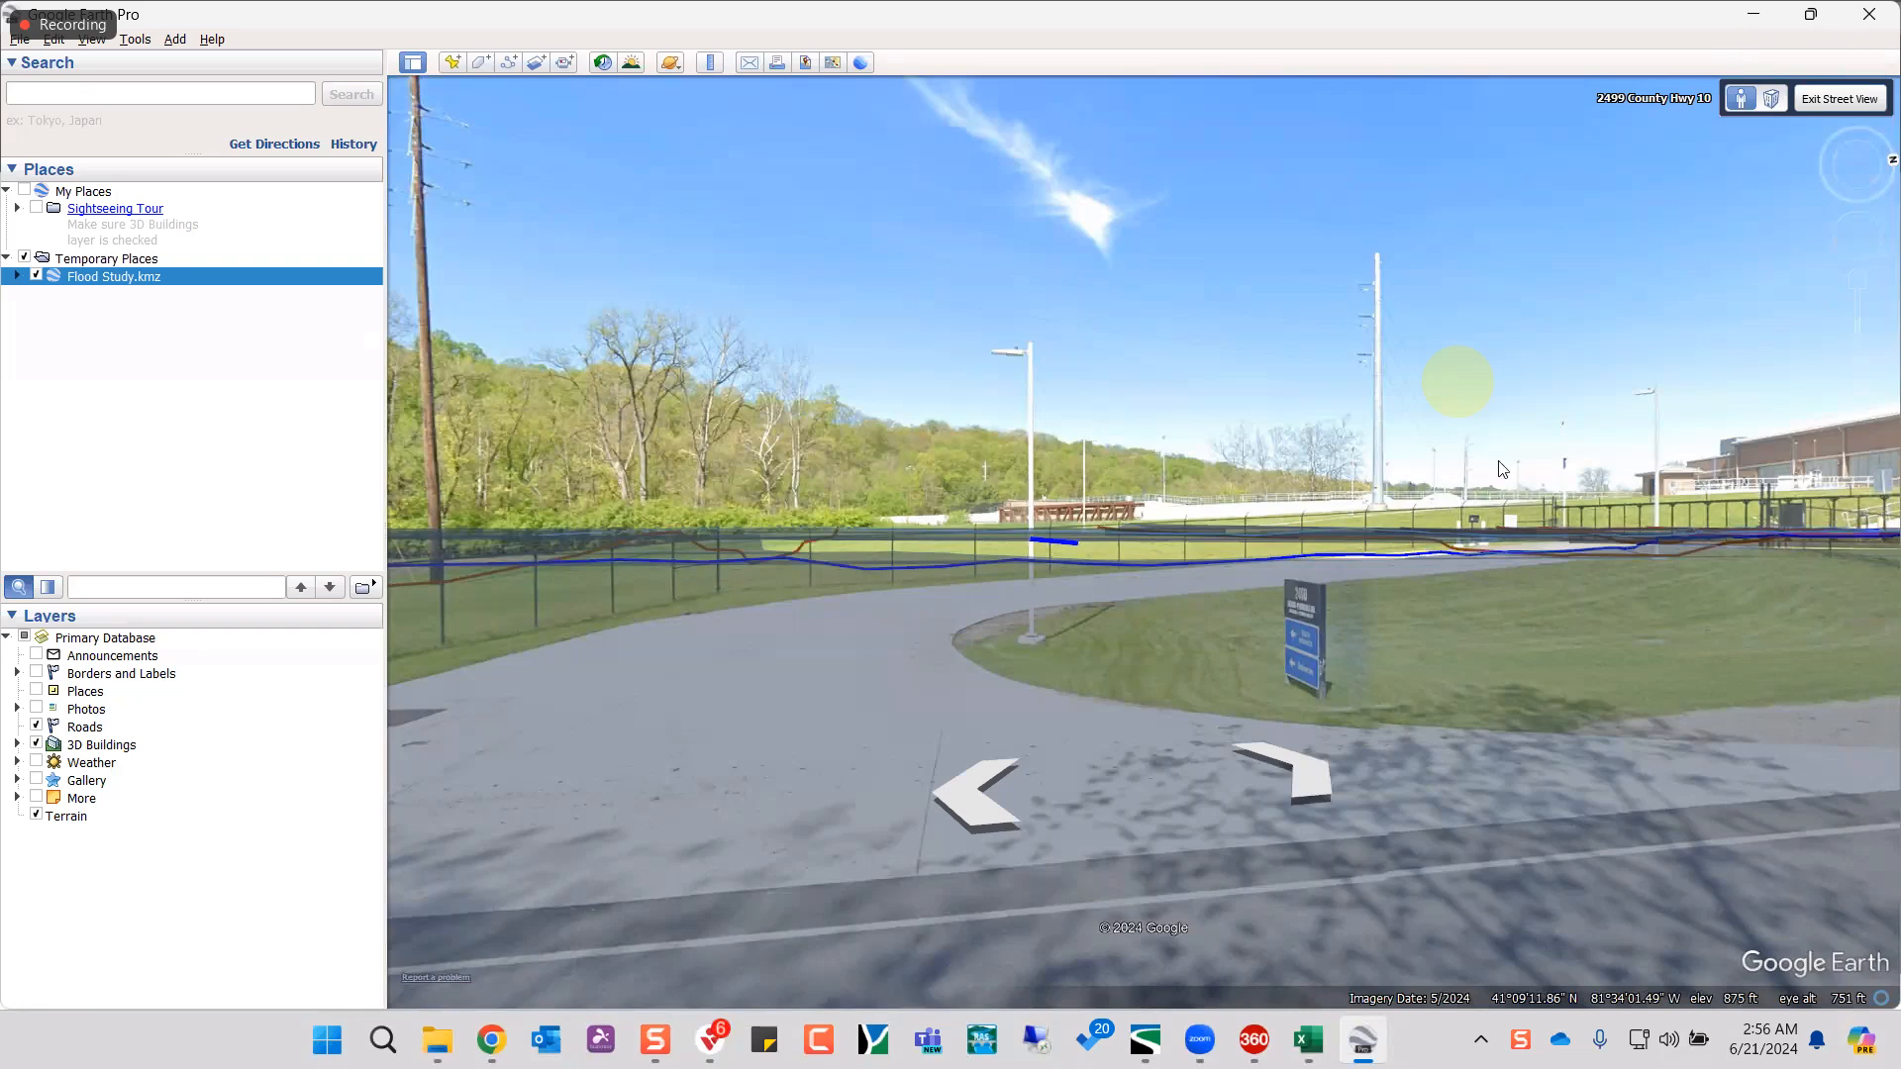
left_click(1869, 14)
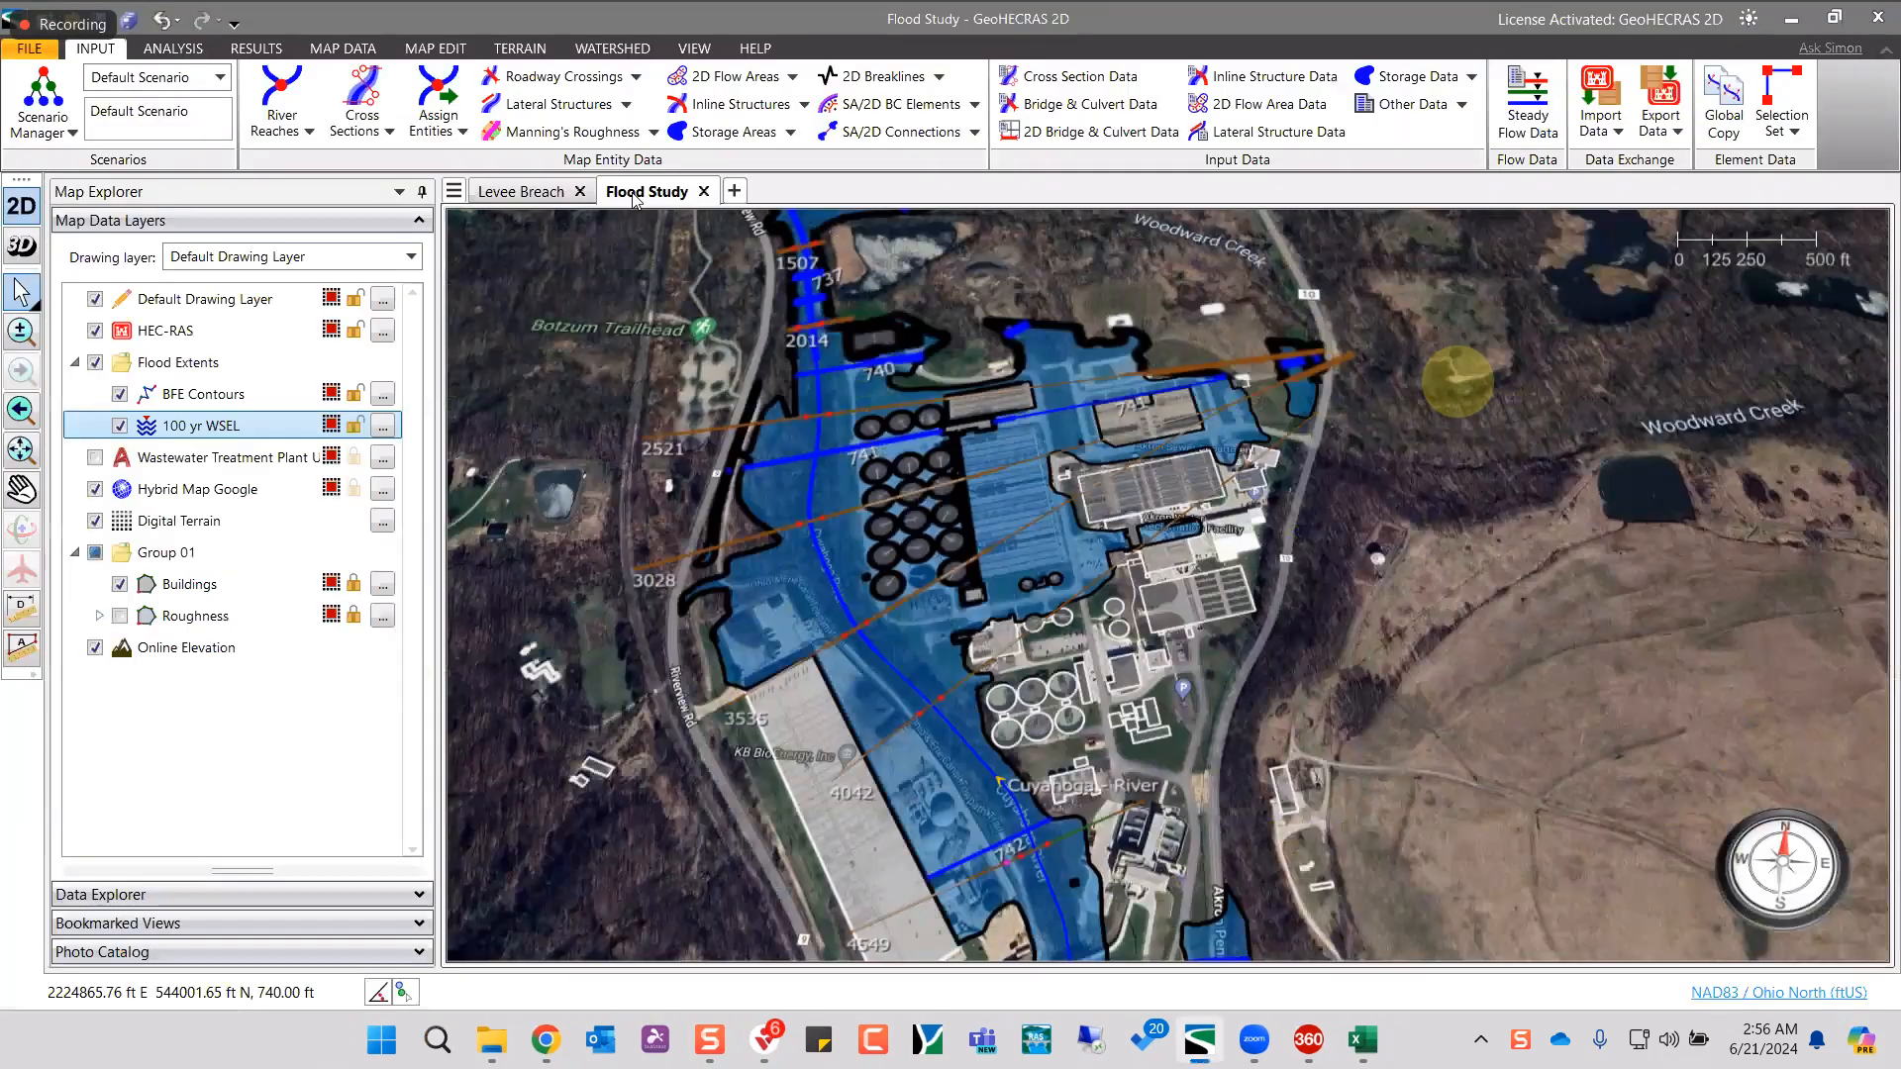
- Open the Flood Study project in HEC-RAS and bring up its geometry schematic, dismissing the background layer settings
right_click(634, 198)
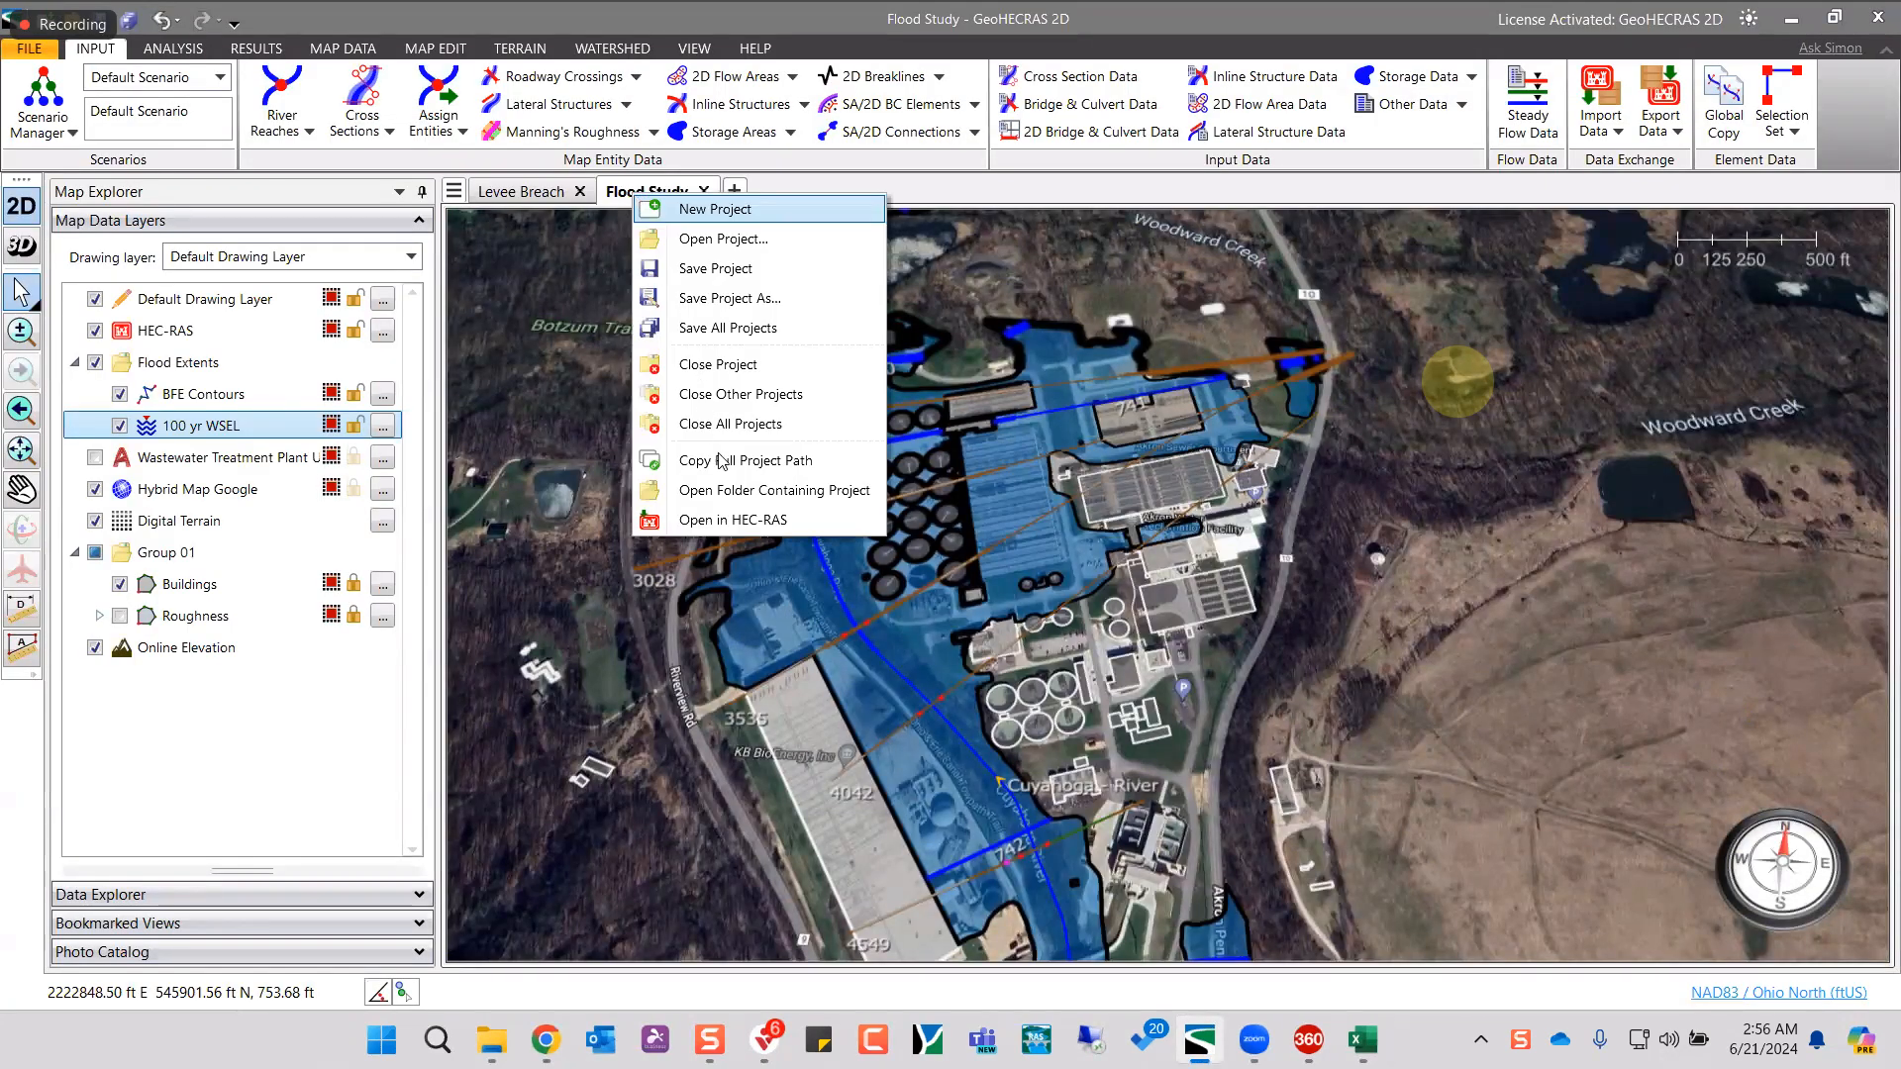
left_click(745, 526)
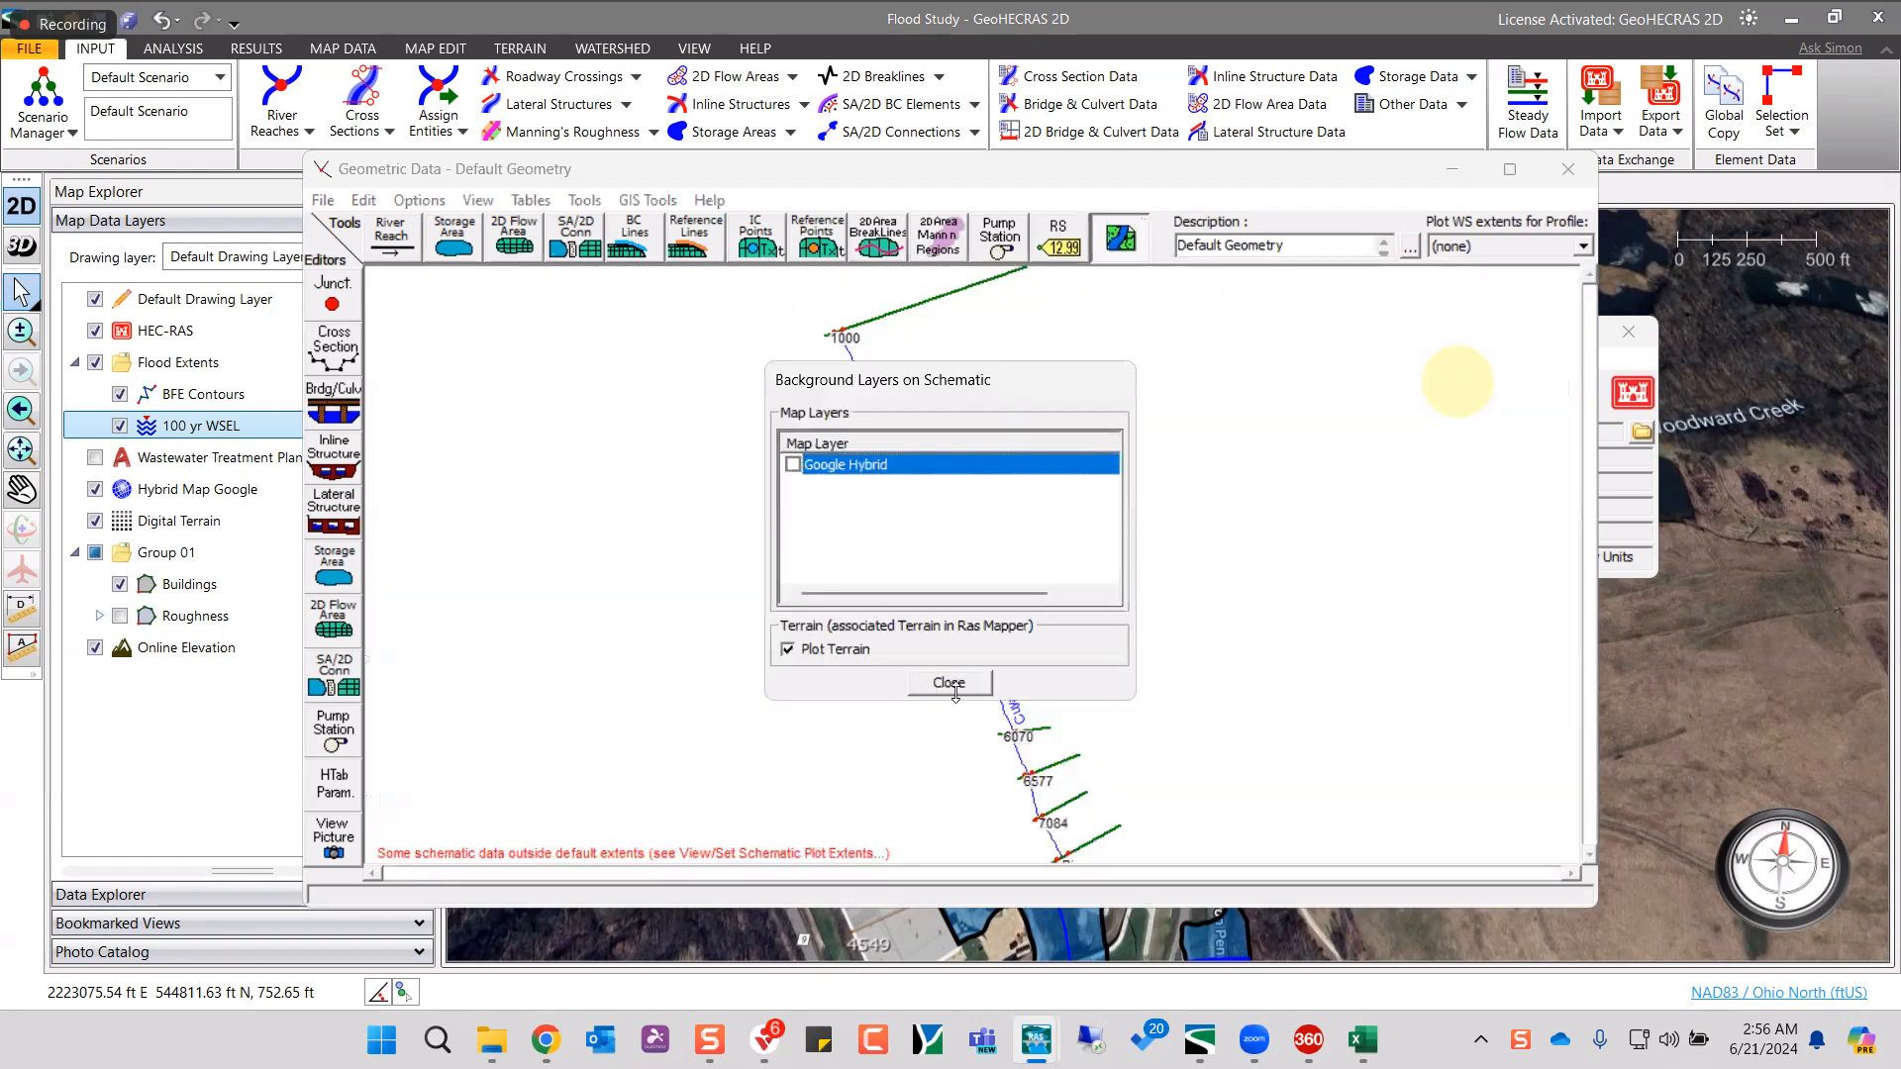
left_click(950, 686)
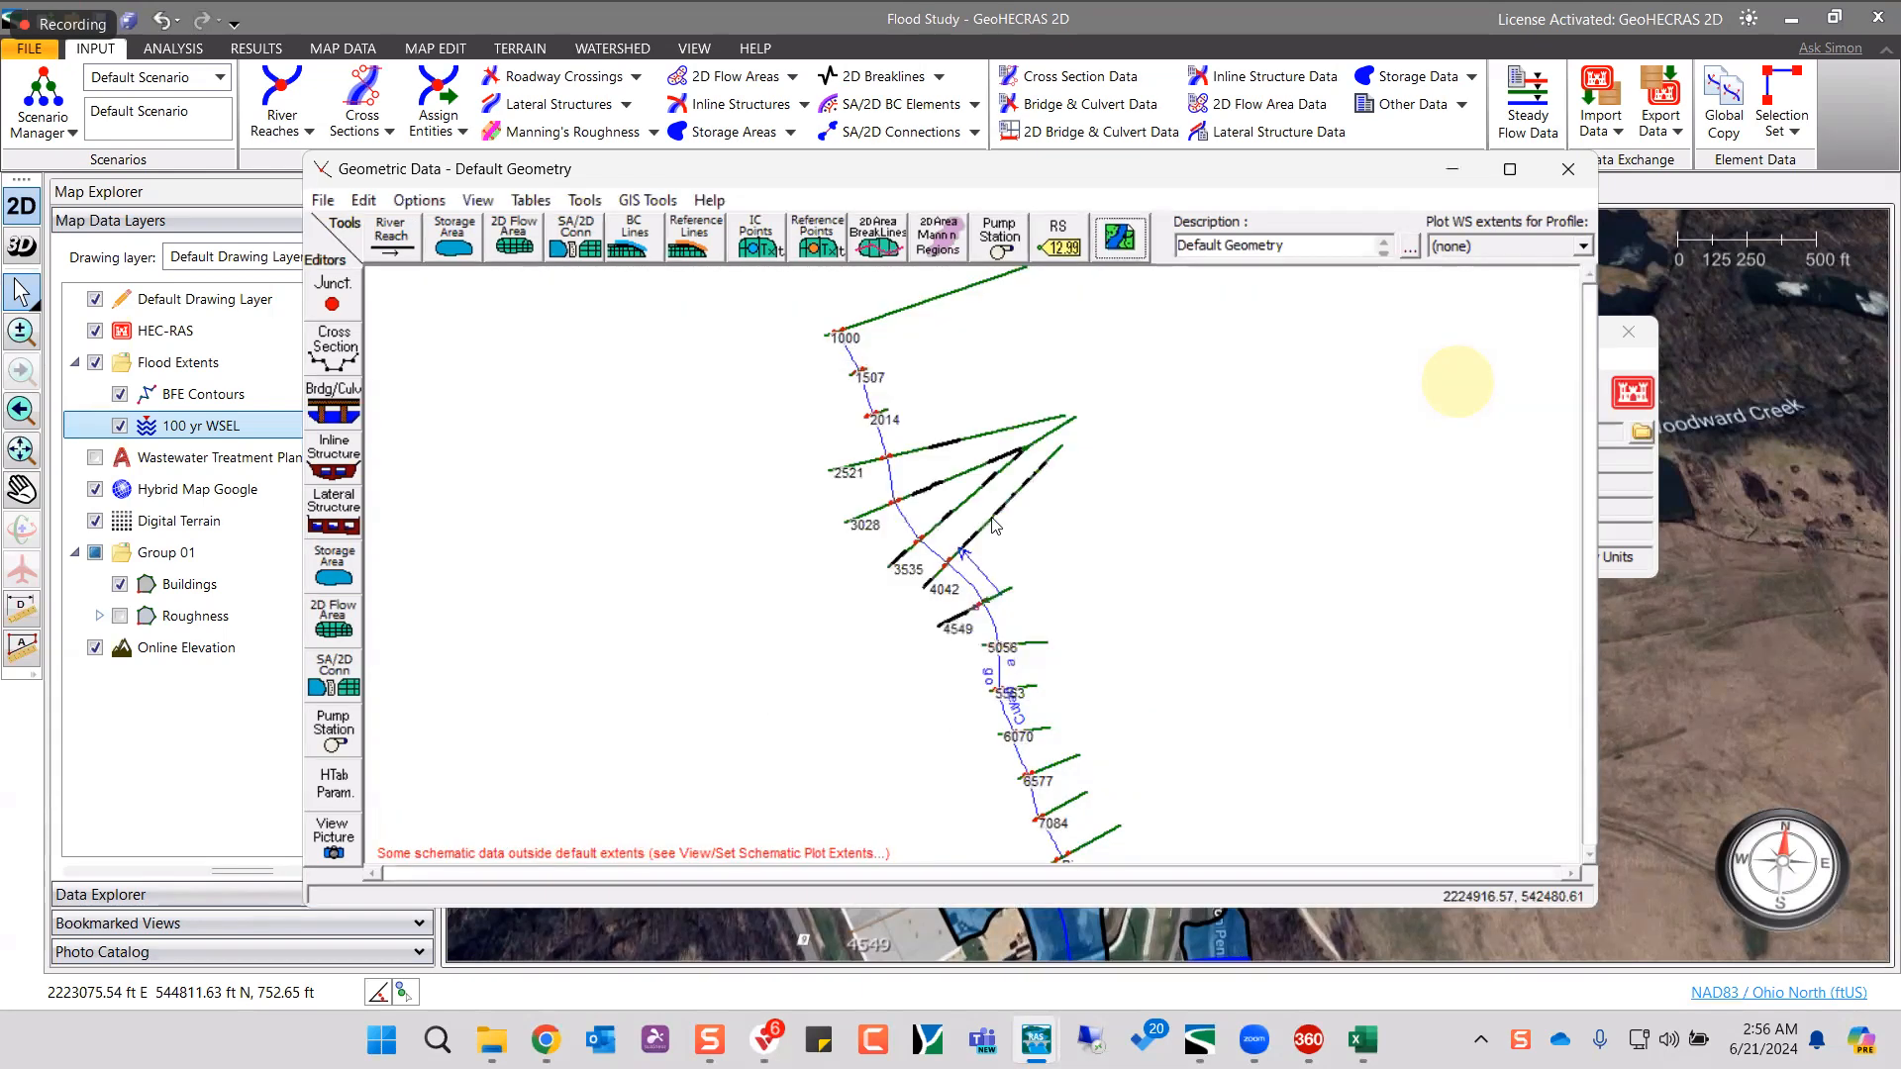
- Highlight cross section 4042 in the geometry schematic and close HEC-RAS without saving the project
right_click(990, 515)
left_click(660, 663)
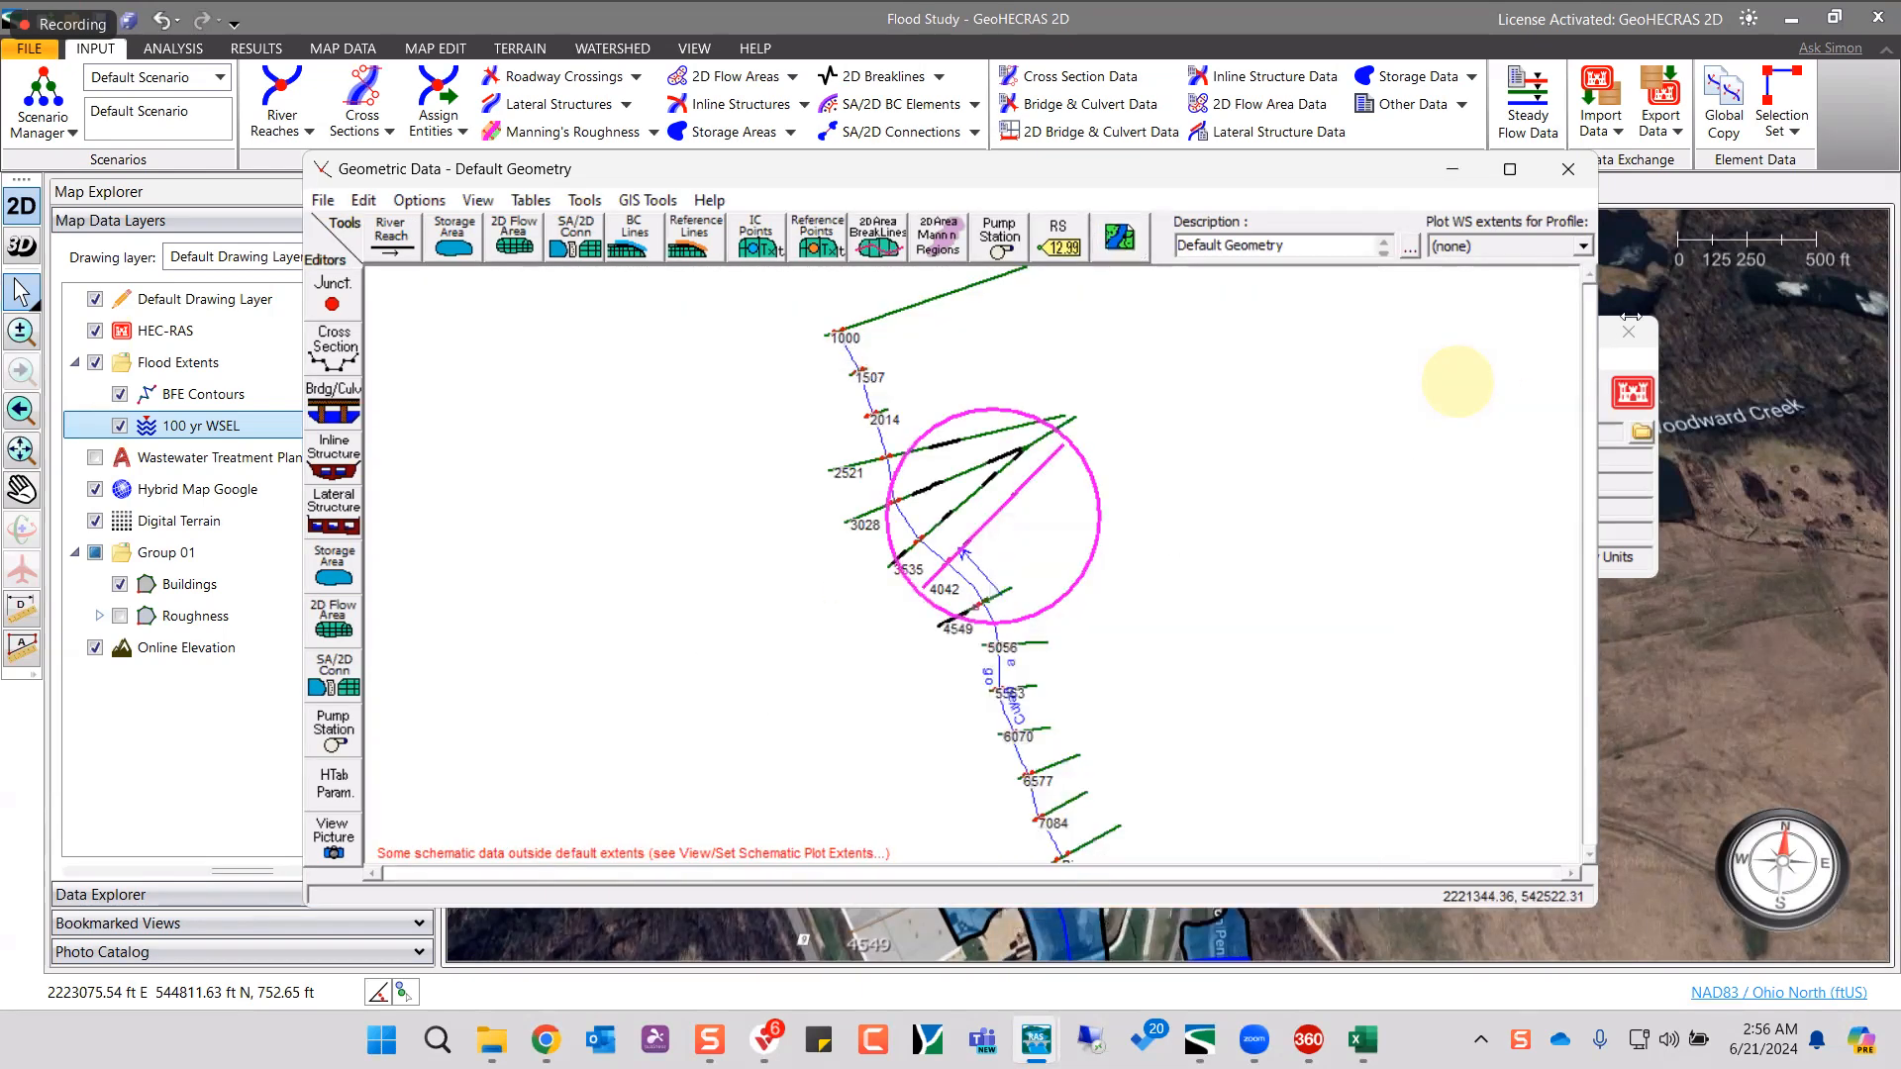
left_click(1631, 332)
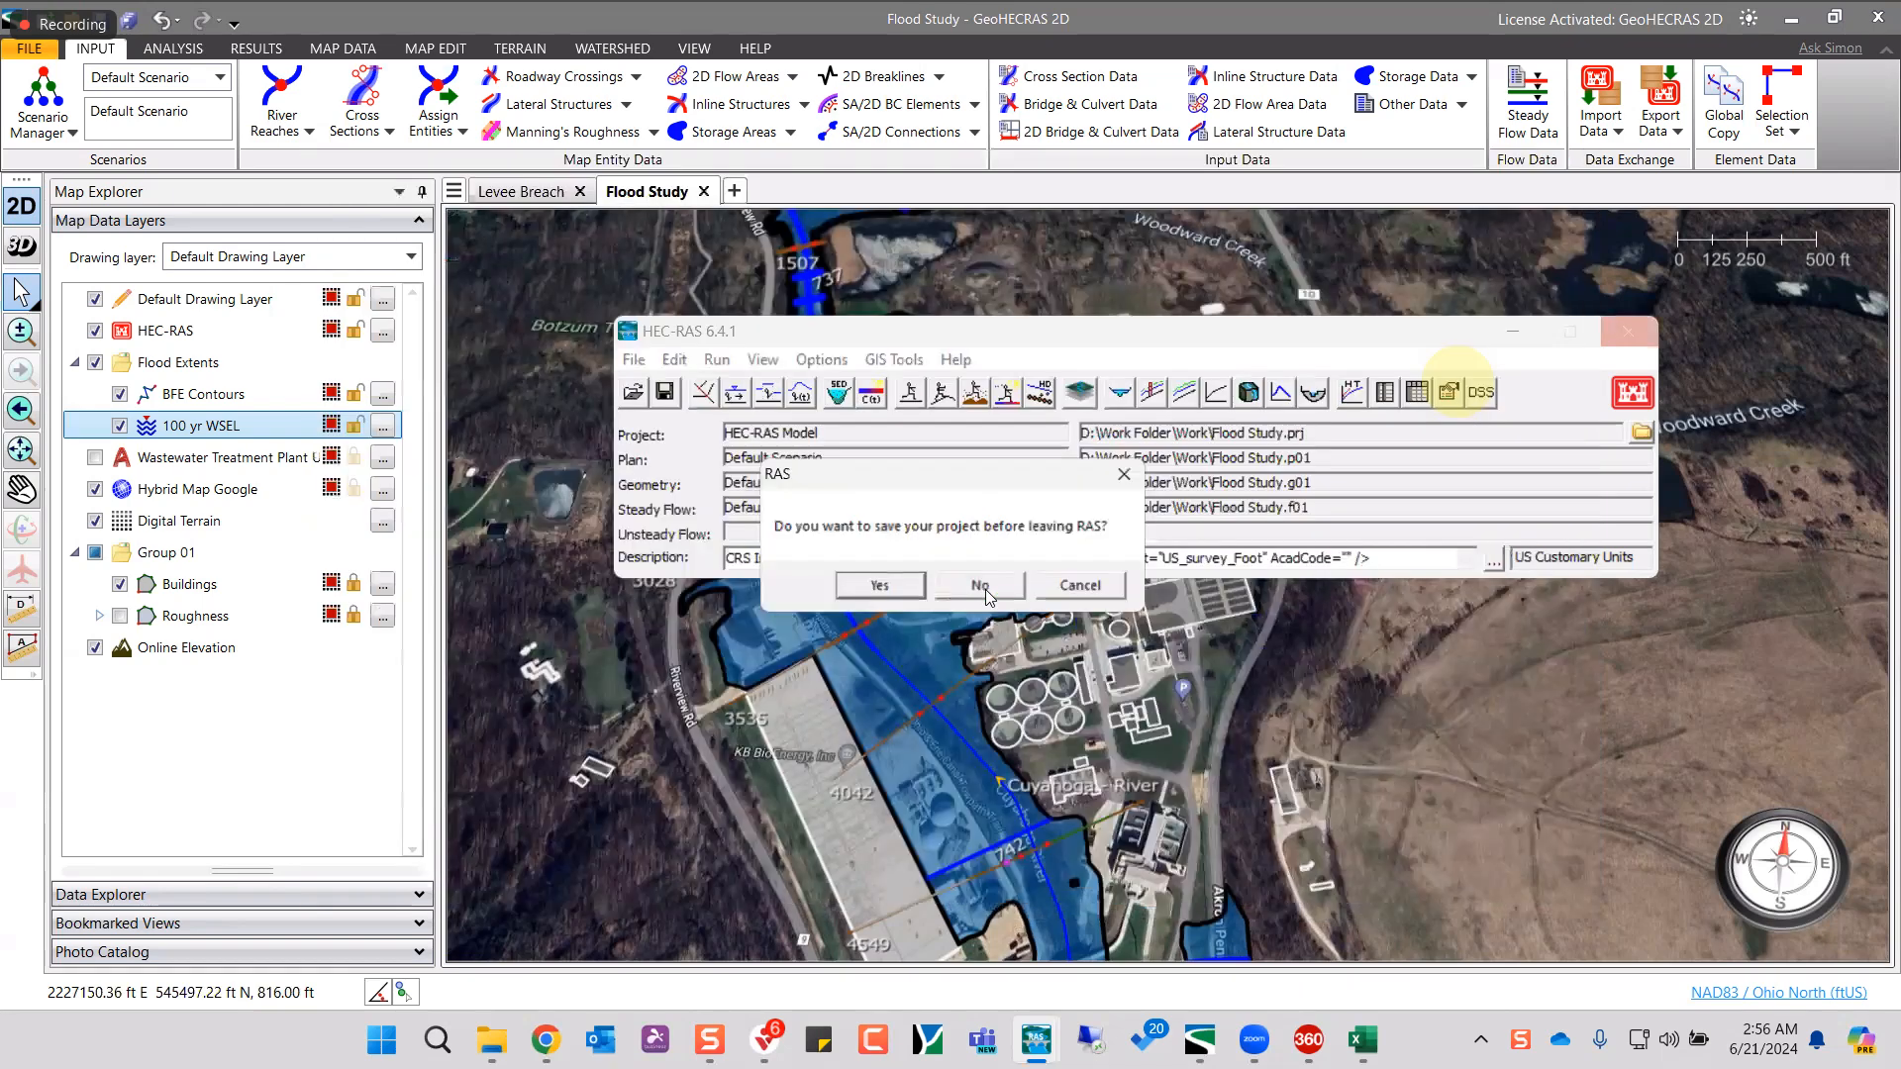
left_click(980, 586)
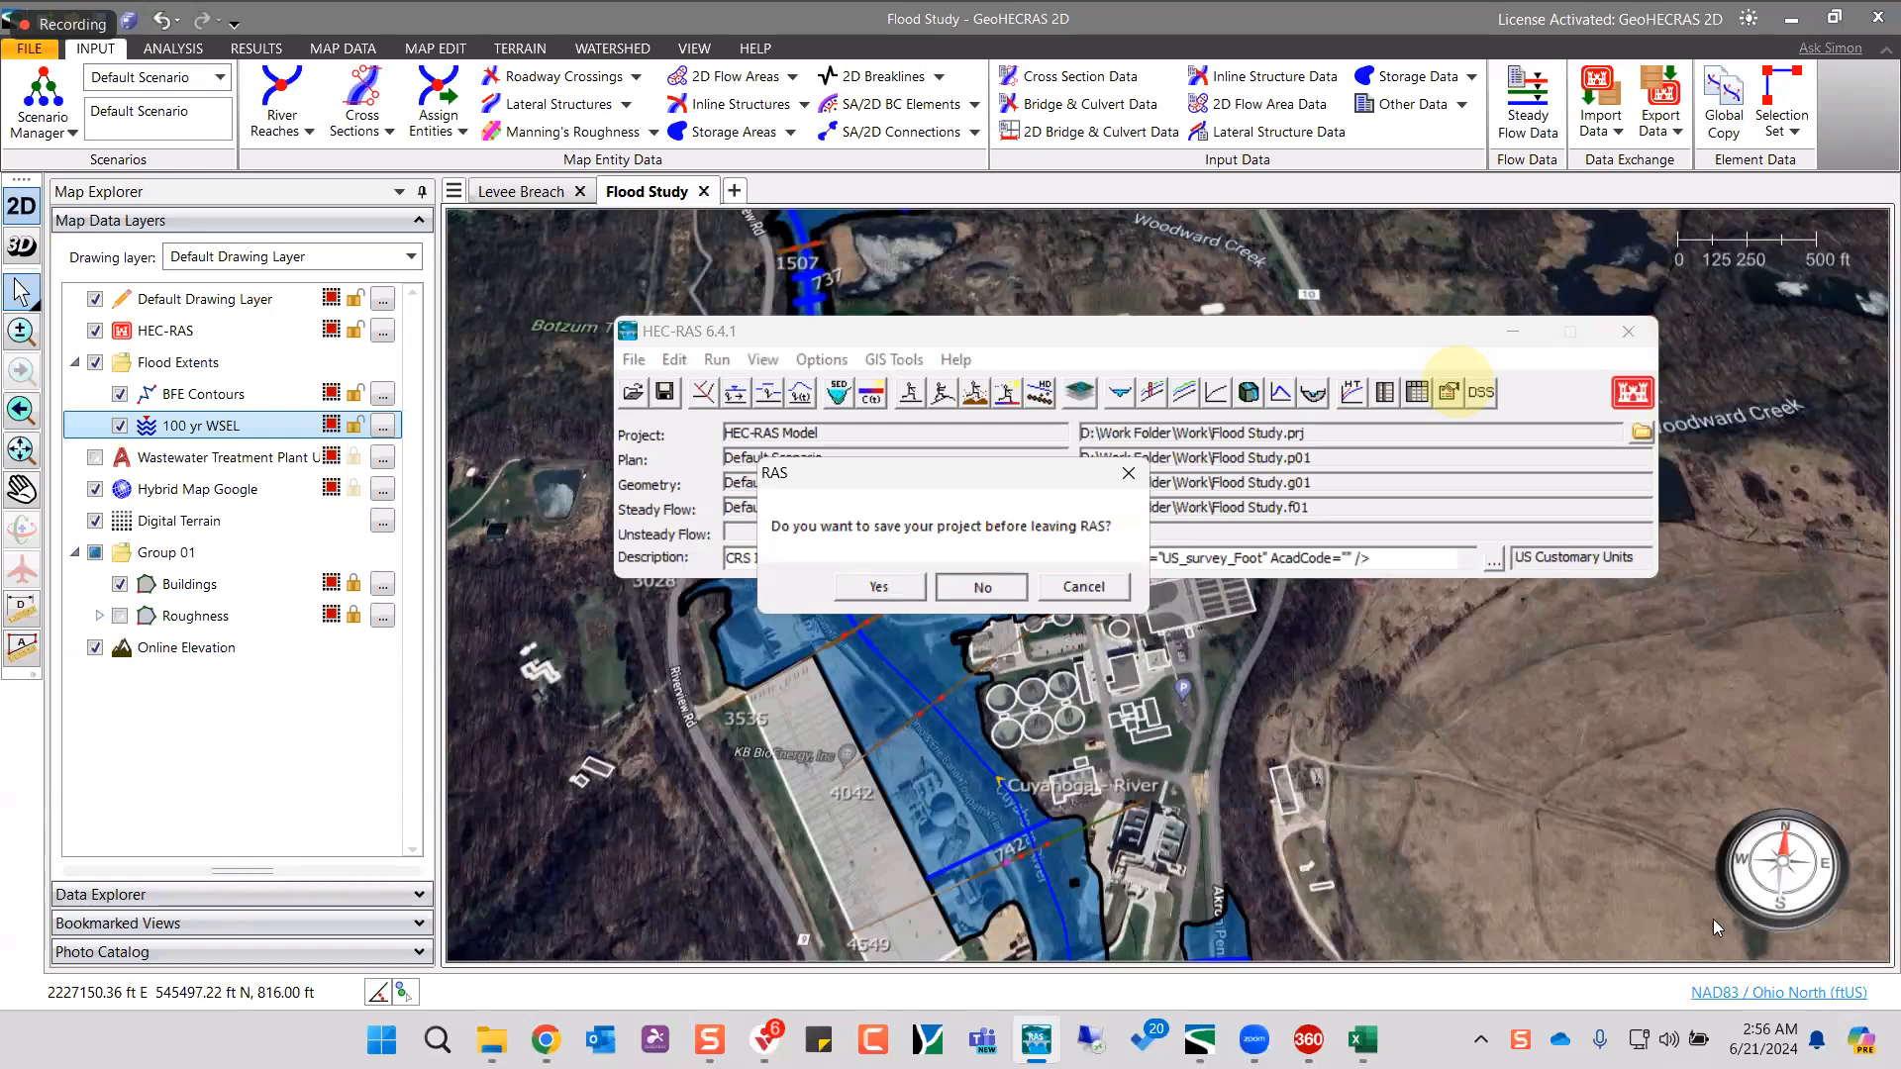
- Zoom the flood map out with the 3D Navigator to view more of the flooded river reach
mouse_move(1679, 905)
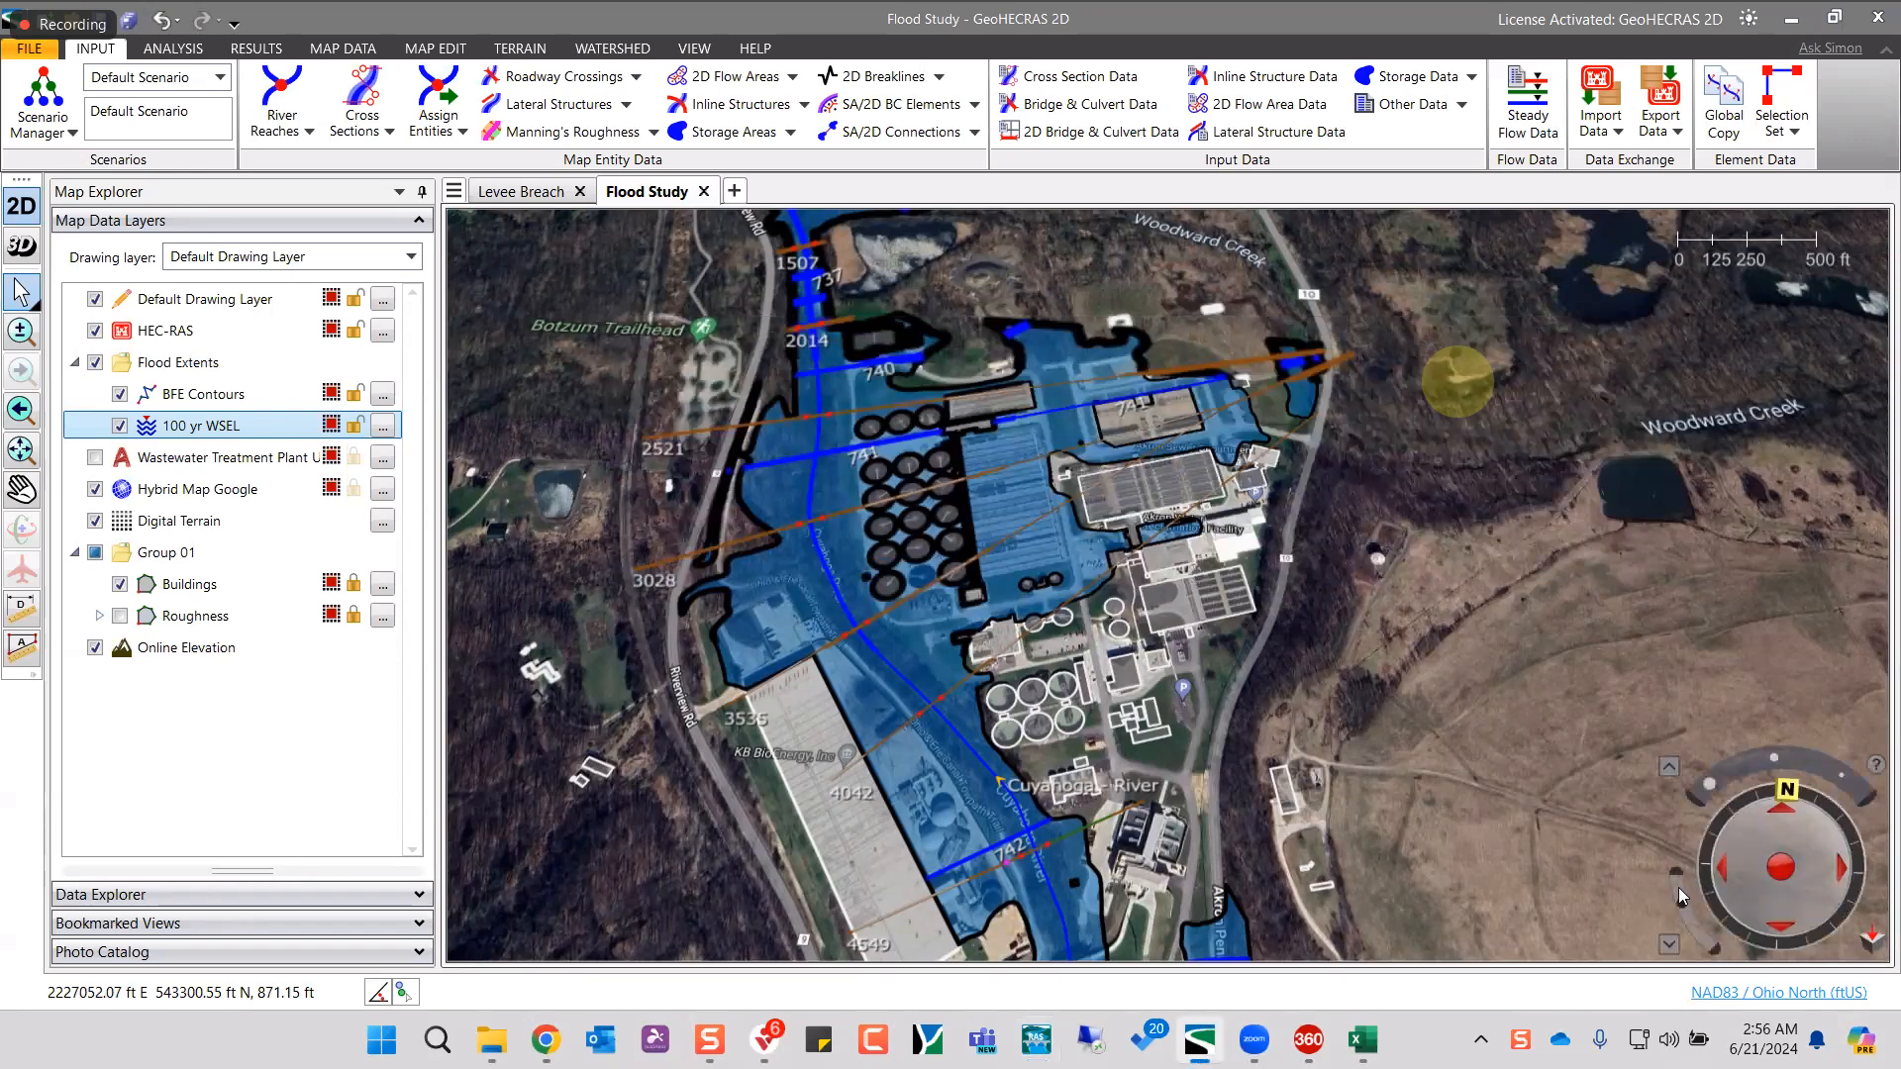
left_click(1779, 758)
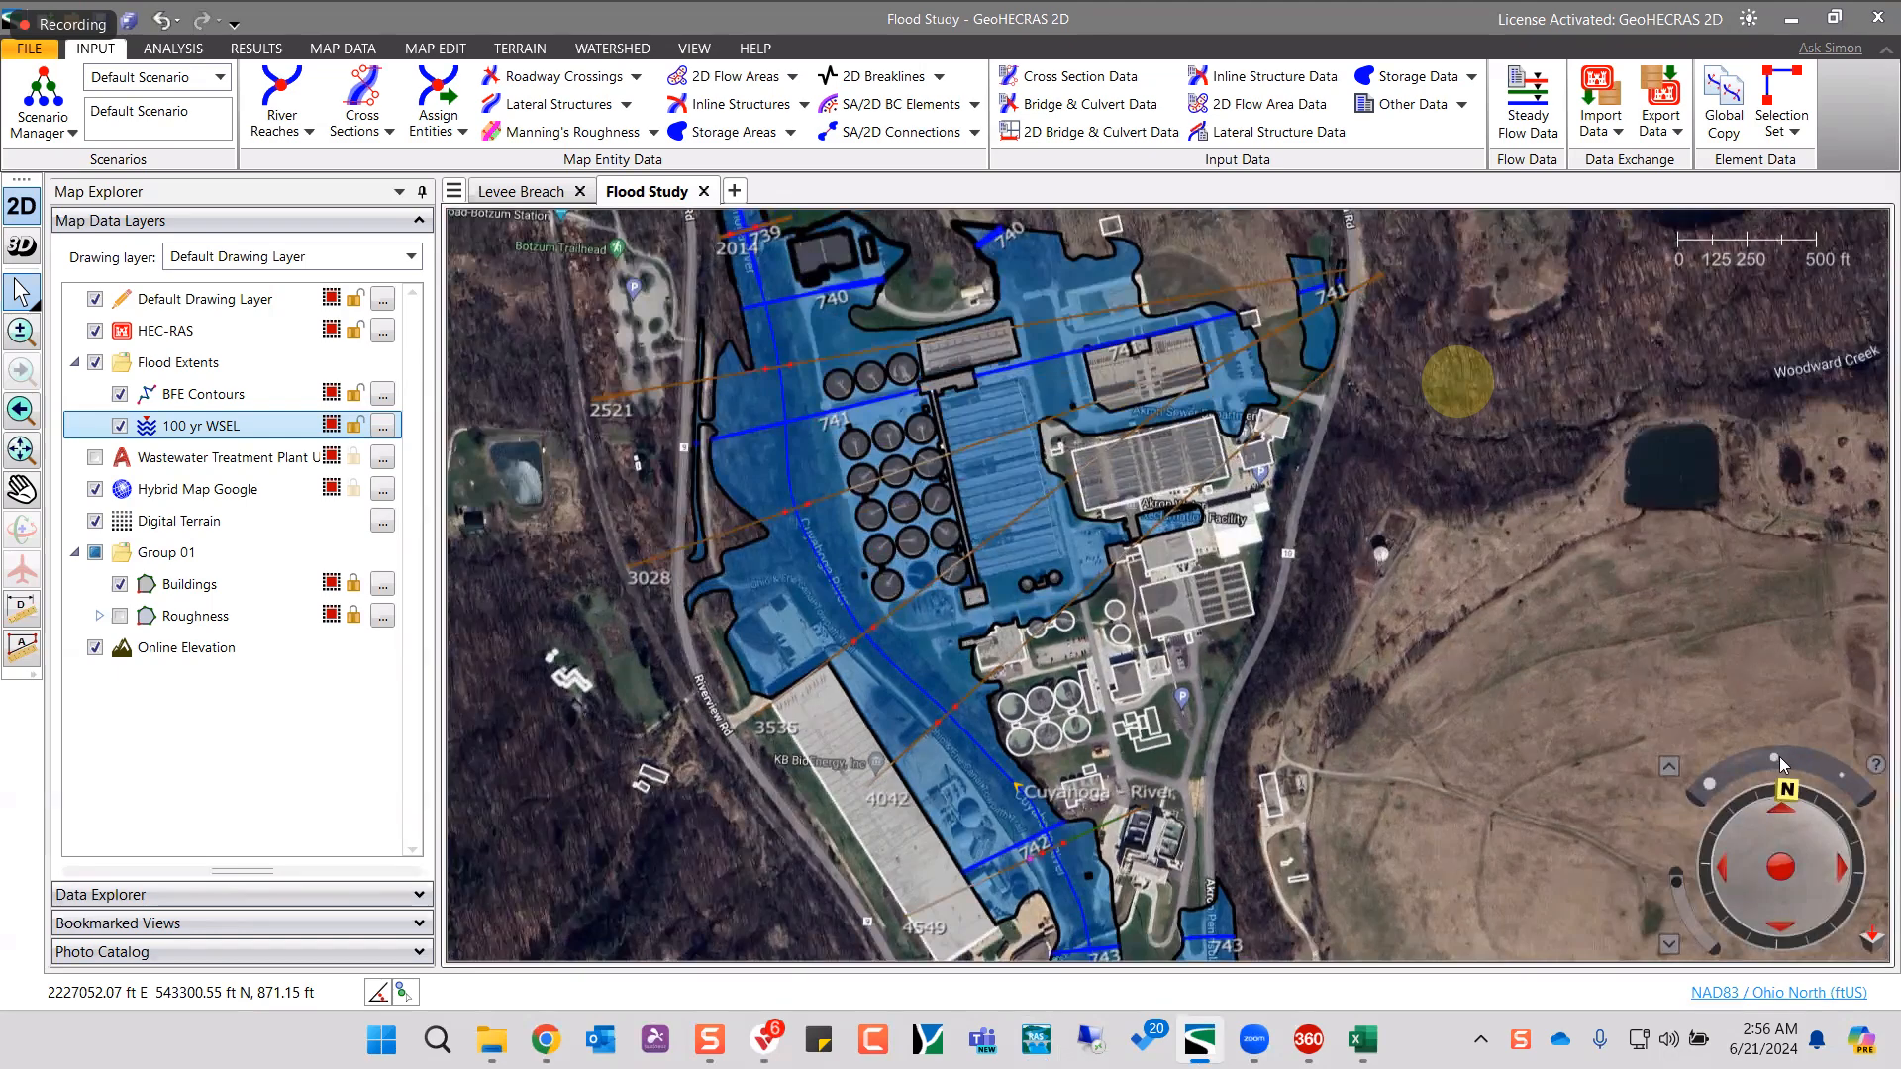
left_click_drag(1779, 756, 1784, 757)
left_click(1784, 757)
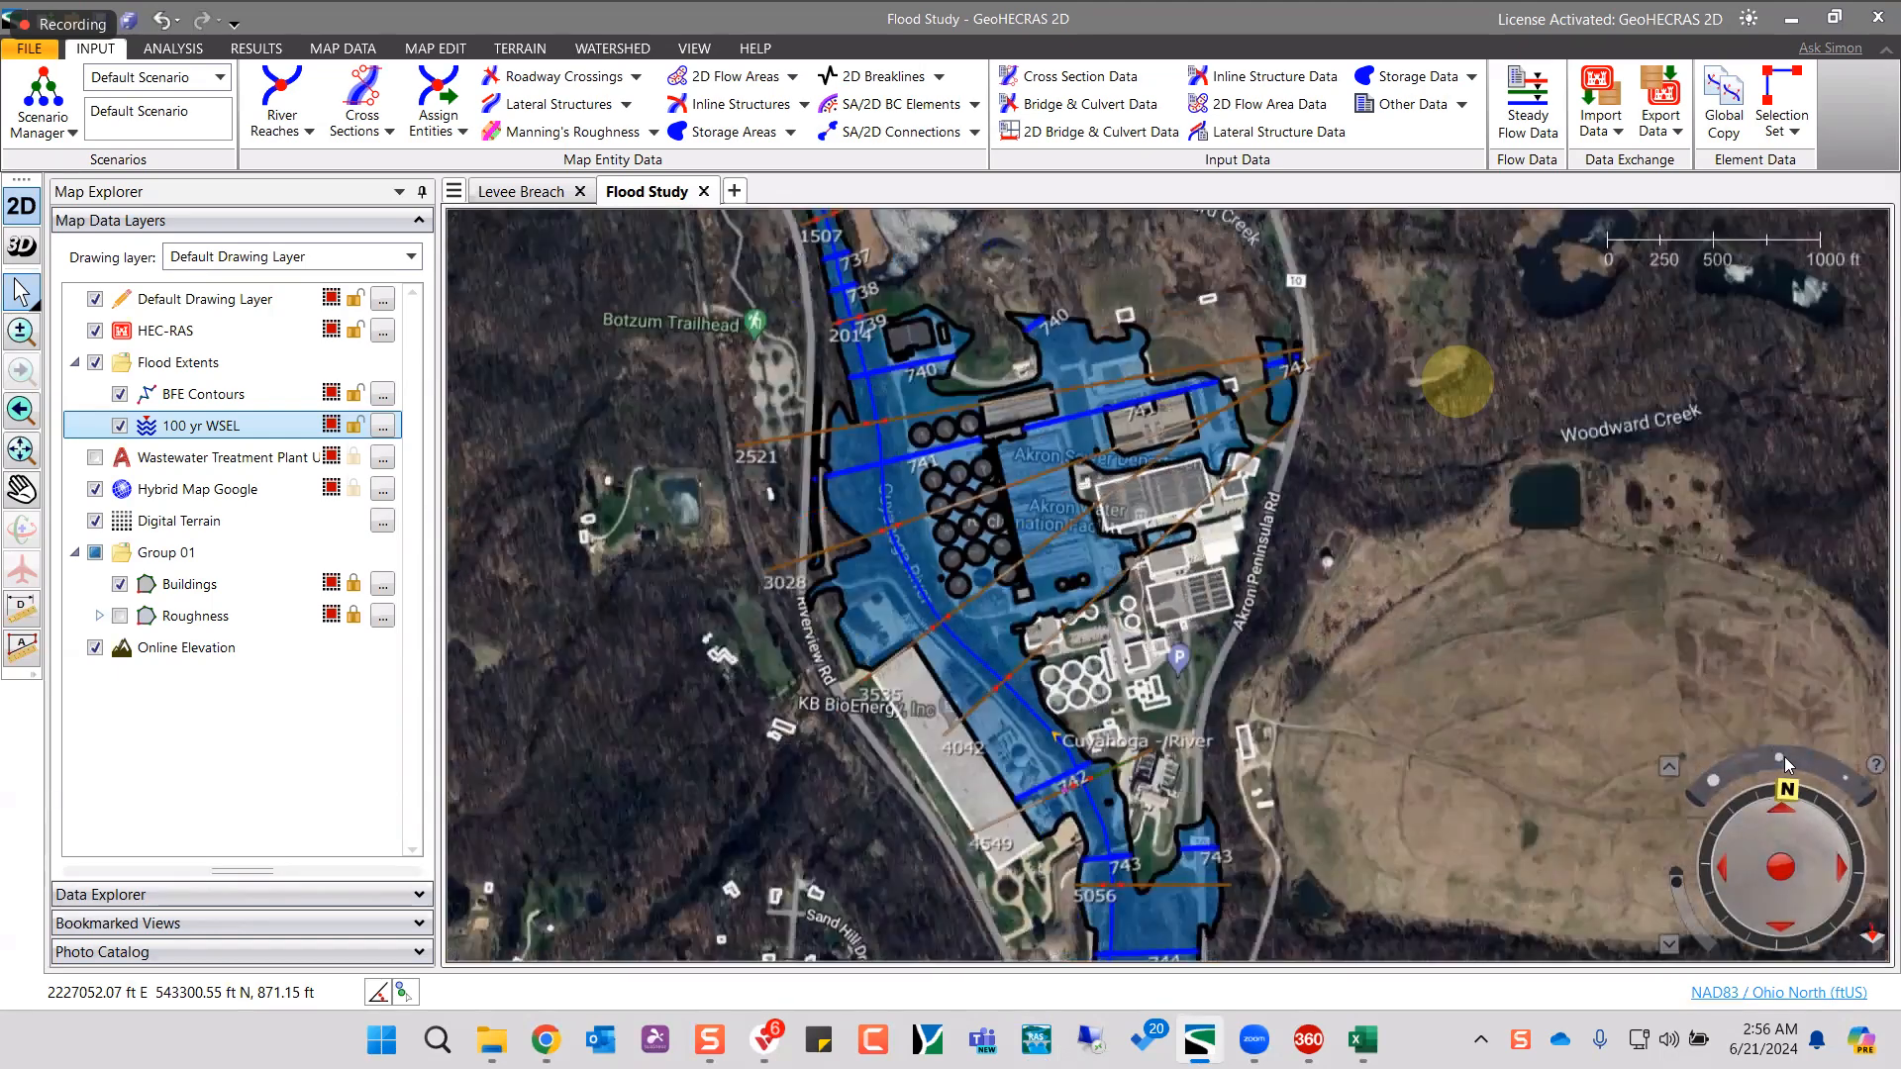
left_click(1784, 756)
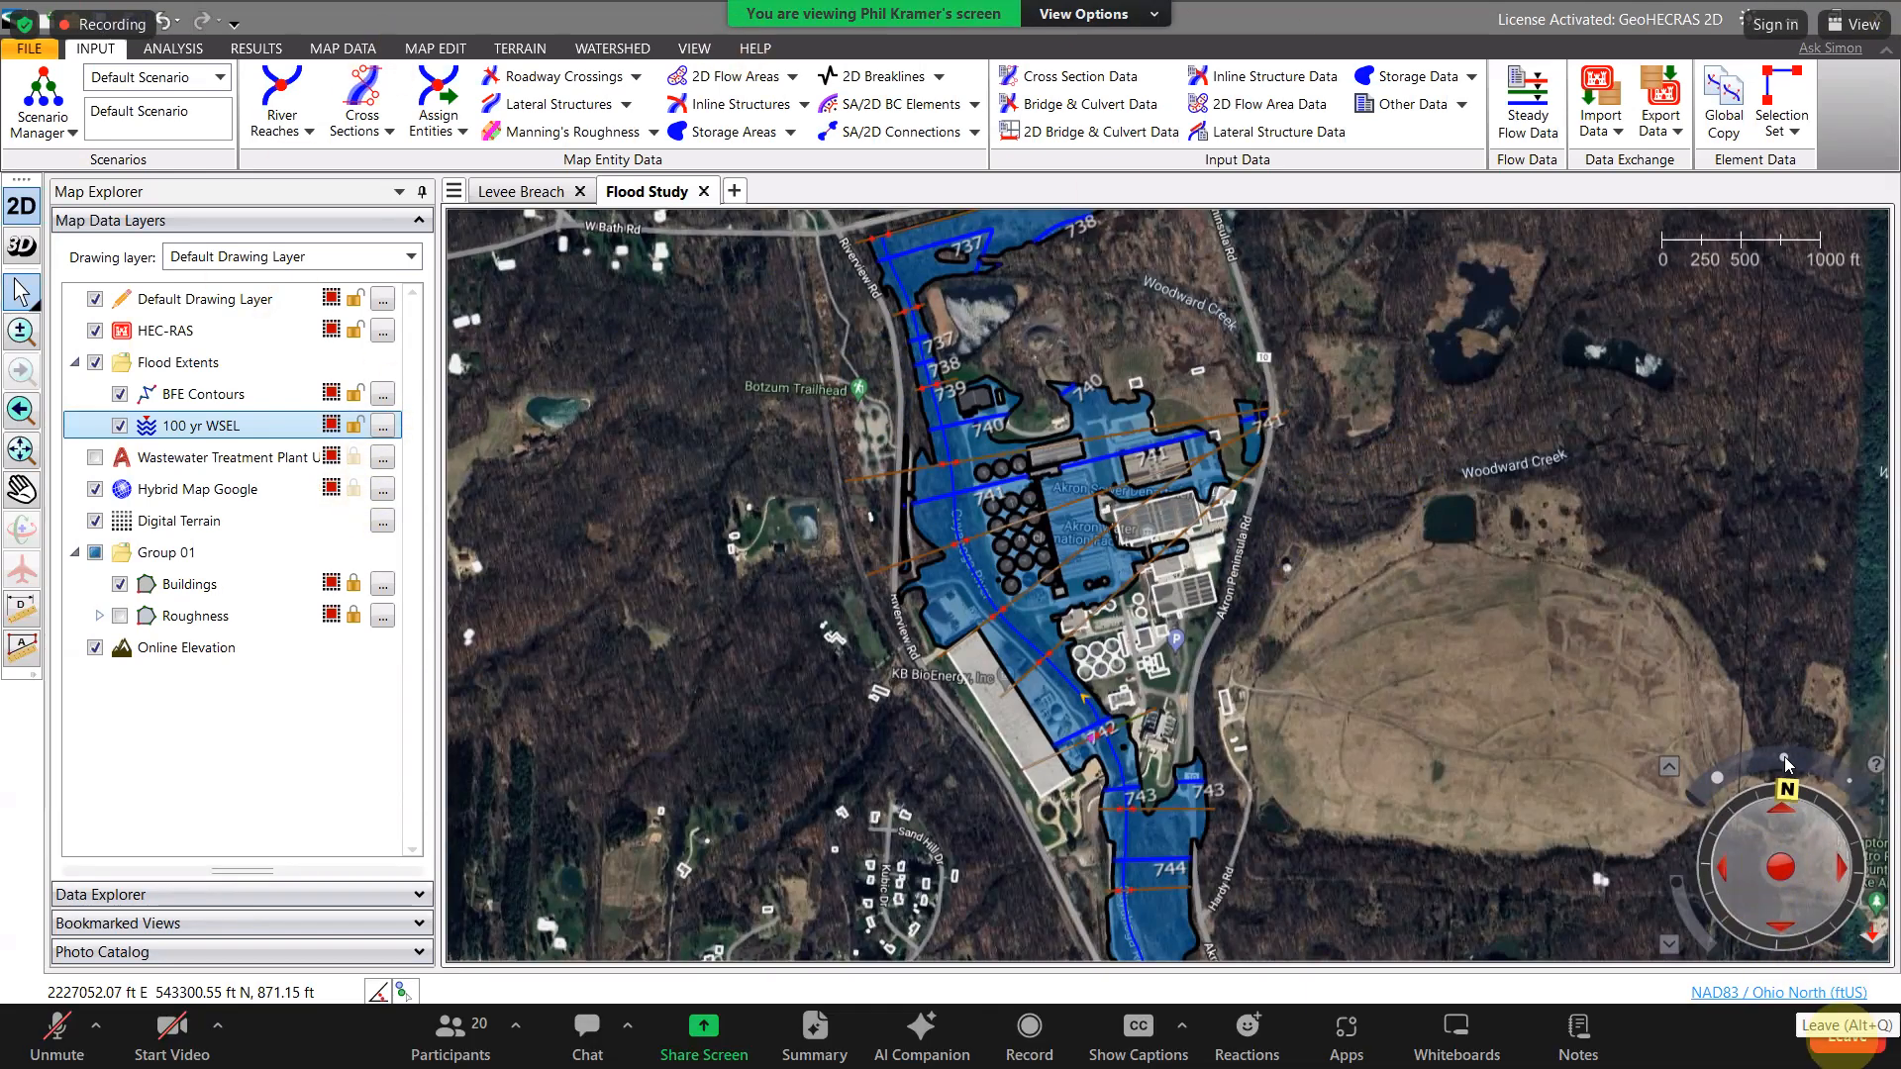
left_click(1844, 1040)
left_click(1738, 954)
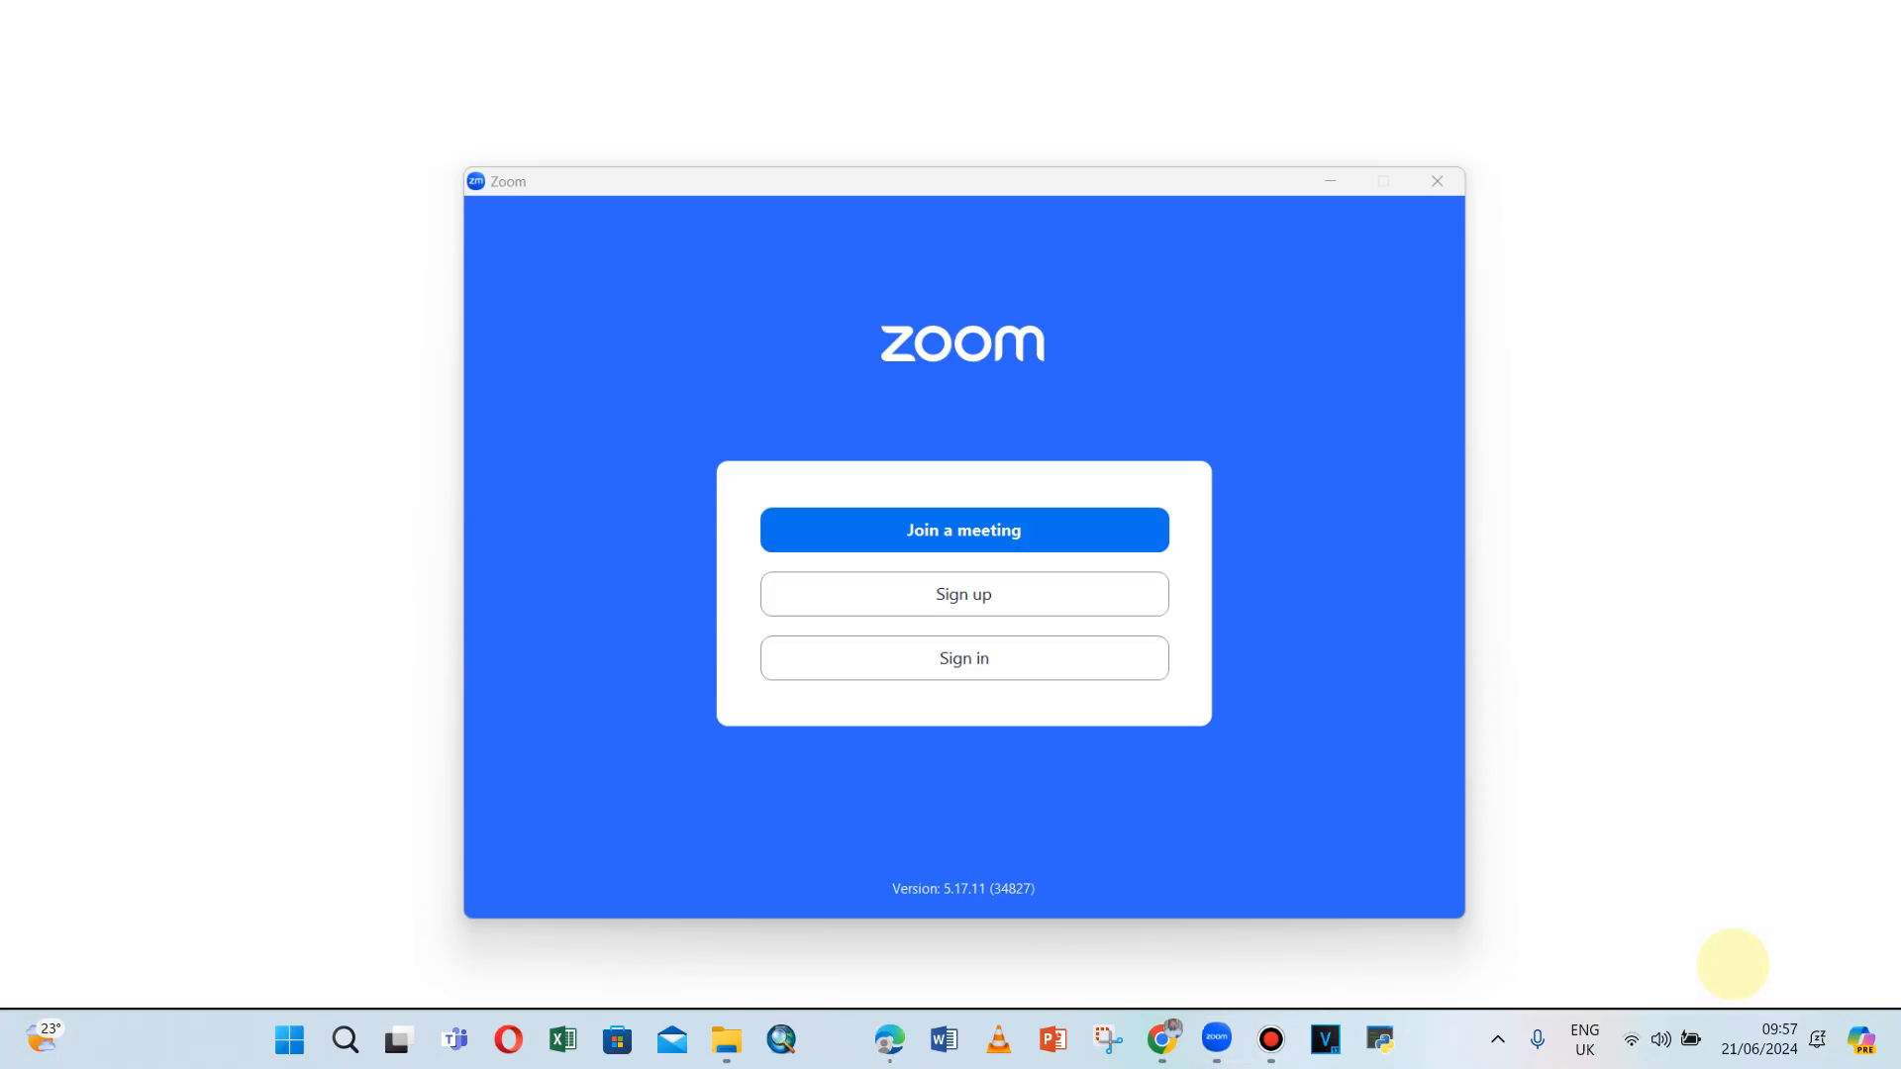
left_click(1272, 1040)
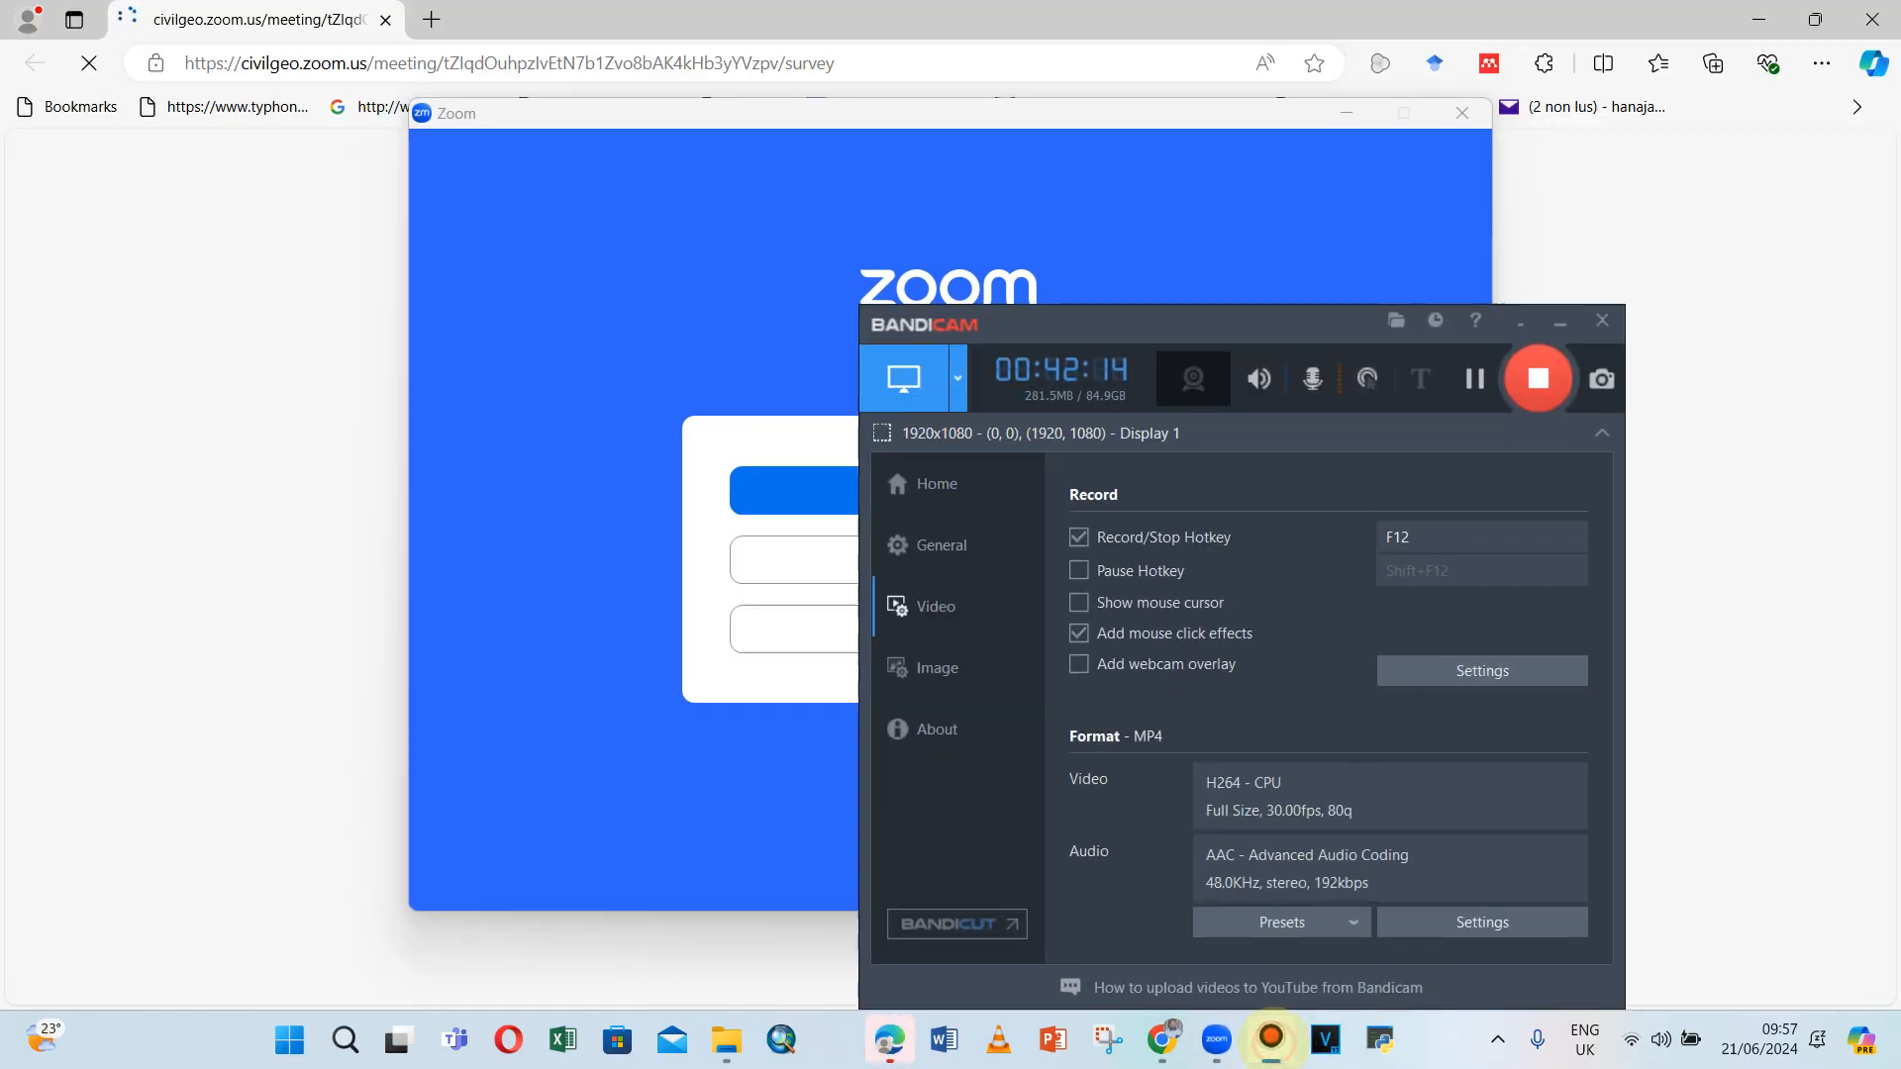